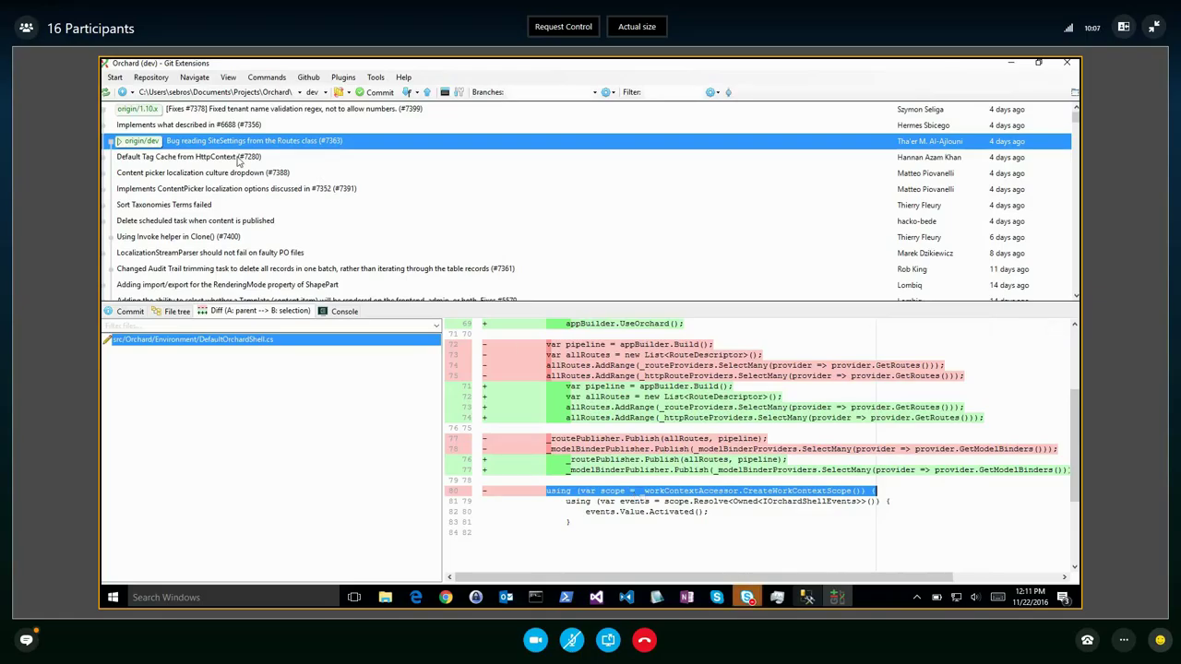
Examine the RequestTokens.cs diff of the commit "Implements what described in #6688 (#7356)"
{"action": "left_click", "coordinate": [182, 127]}
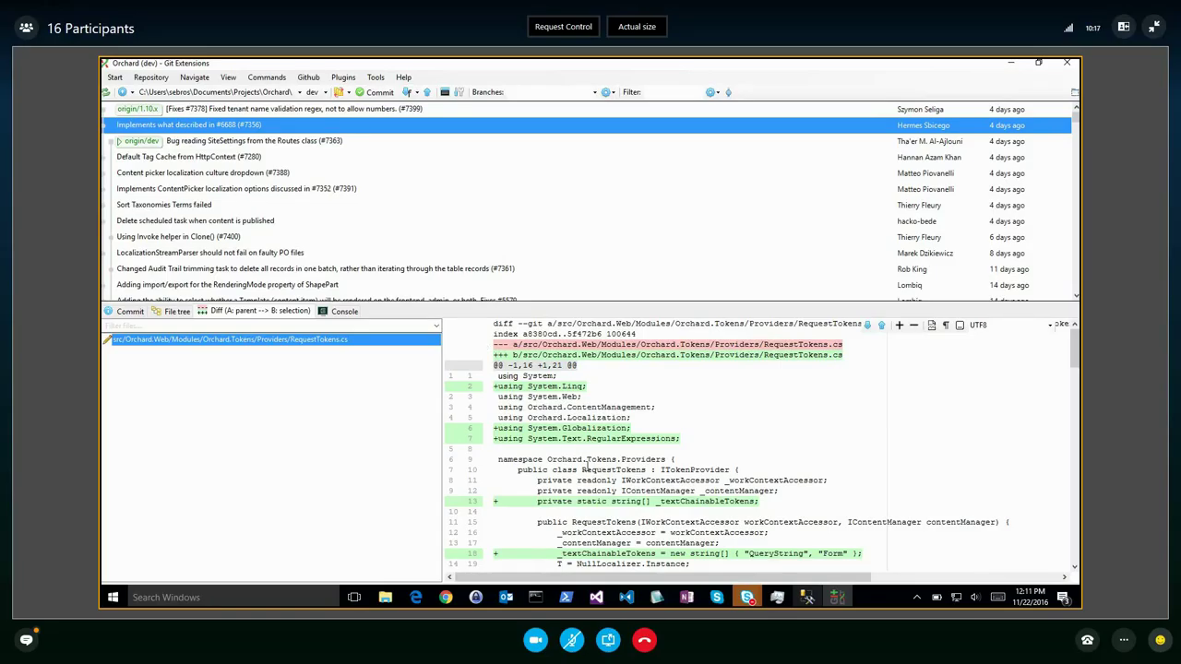
{"action": "scroll", "coordinate": [586, 465], "scroll_direction": "down", "scroll_amount": 4}
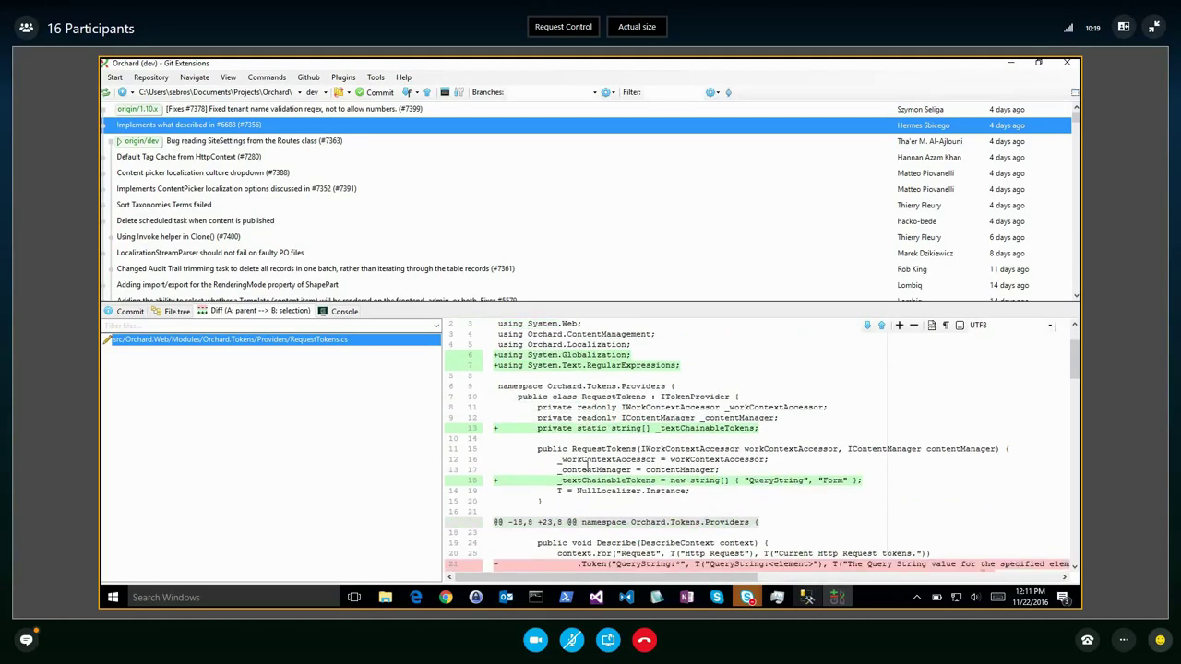
{"action": "scroll", "coordinate": [586, 465], "scroll_direction": "down", "scroll_amount": 10}
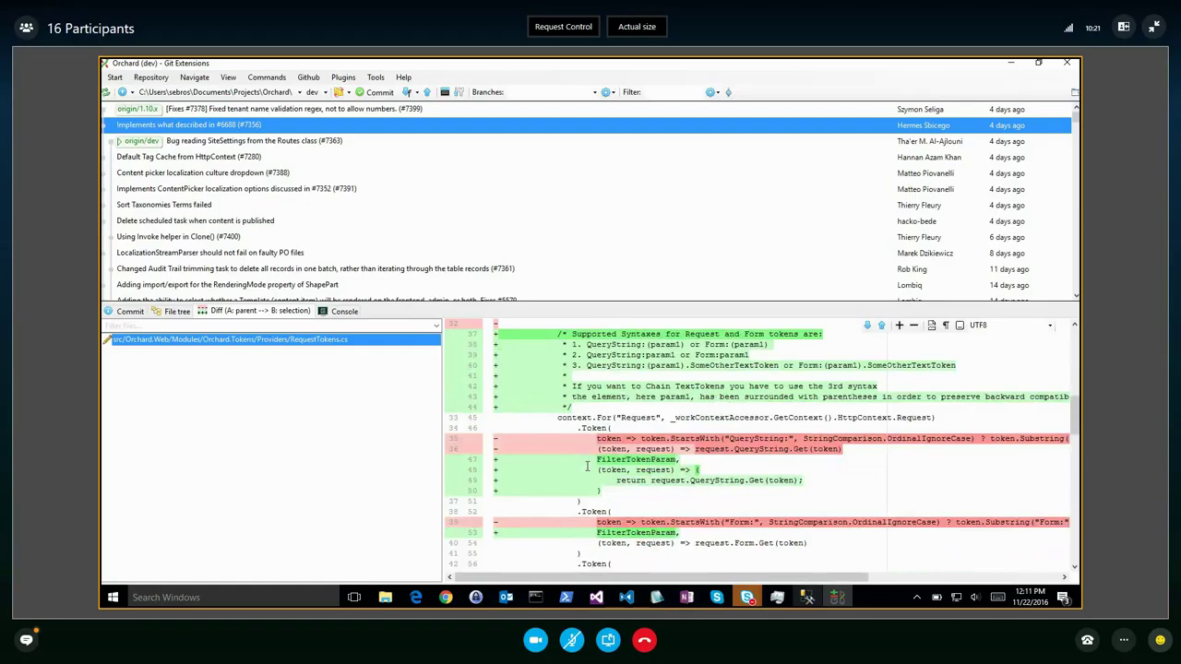
{"action": "scroll", "coordinate": [587, 465], "scroll_direction": "down", "scroll_amount": 20}
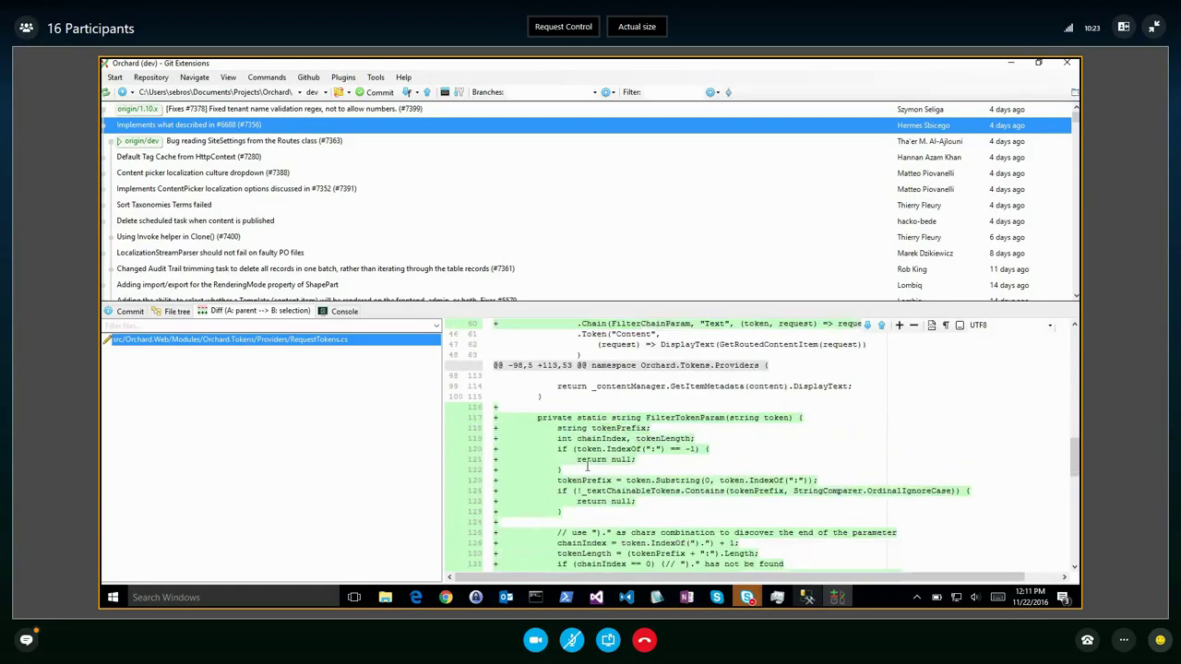
{"action": "scroll", "coordinate": [587, 464], "scroll_direction": "down", "scroll_amount": 12}
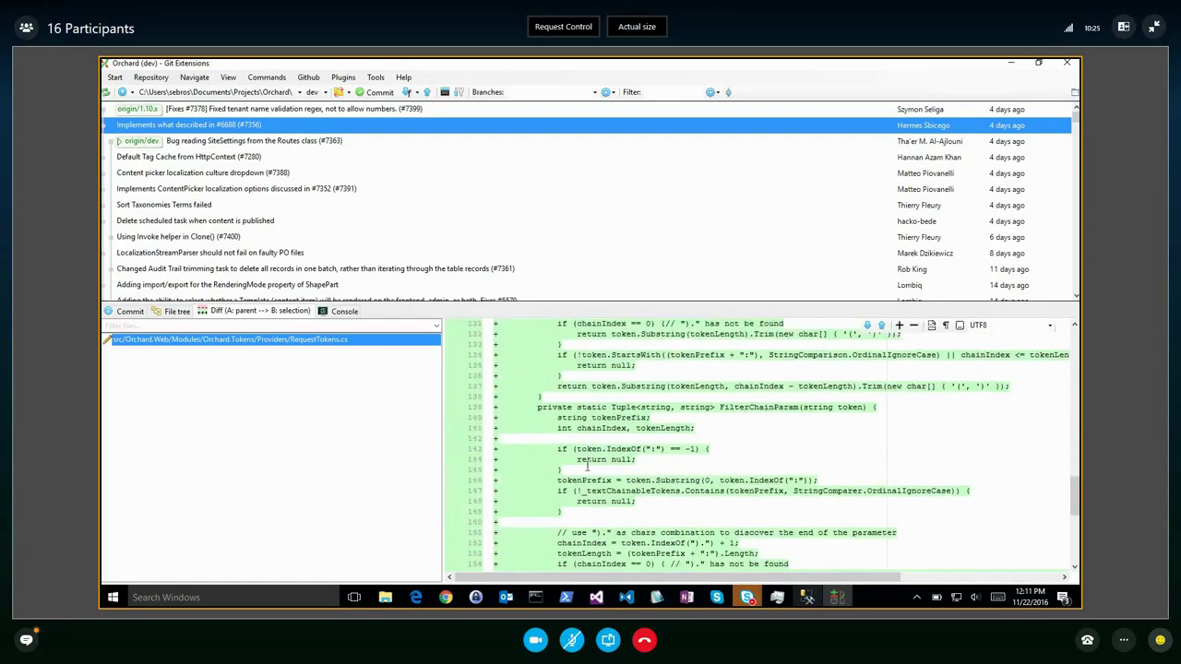
{"action": "scroll", "coordinate": [586, 465], "scroll_direction": "down", "scroll_amount": 2}
{"action": "scroll", "coordinate": [586, 465], "scroll_direction": "up", "scroll_amount": 12}
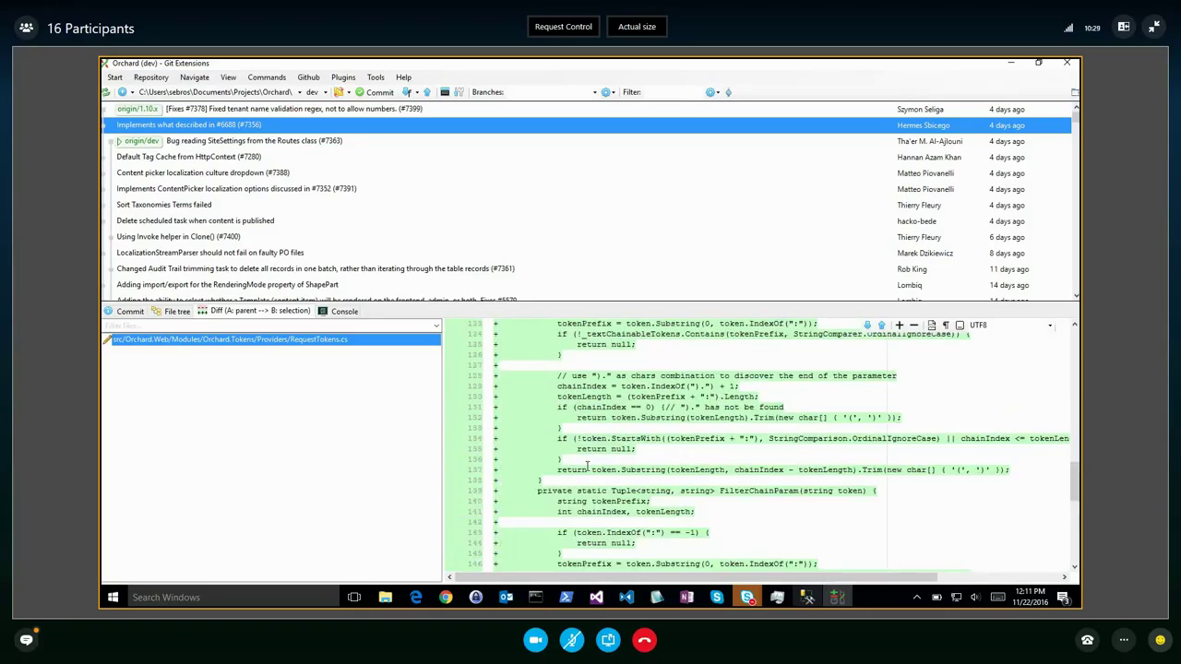
{"action": "scroll", "coordinate": [586, 467], "scroll_direction": "up", "scroll_amount": 2}
{"action": "scroll", "coordinate": [586, 466], "scroll_direction": "up", "scroll_amount": 20}
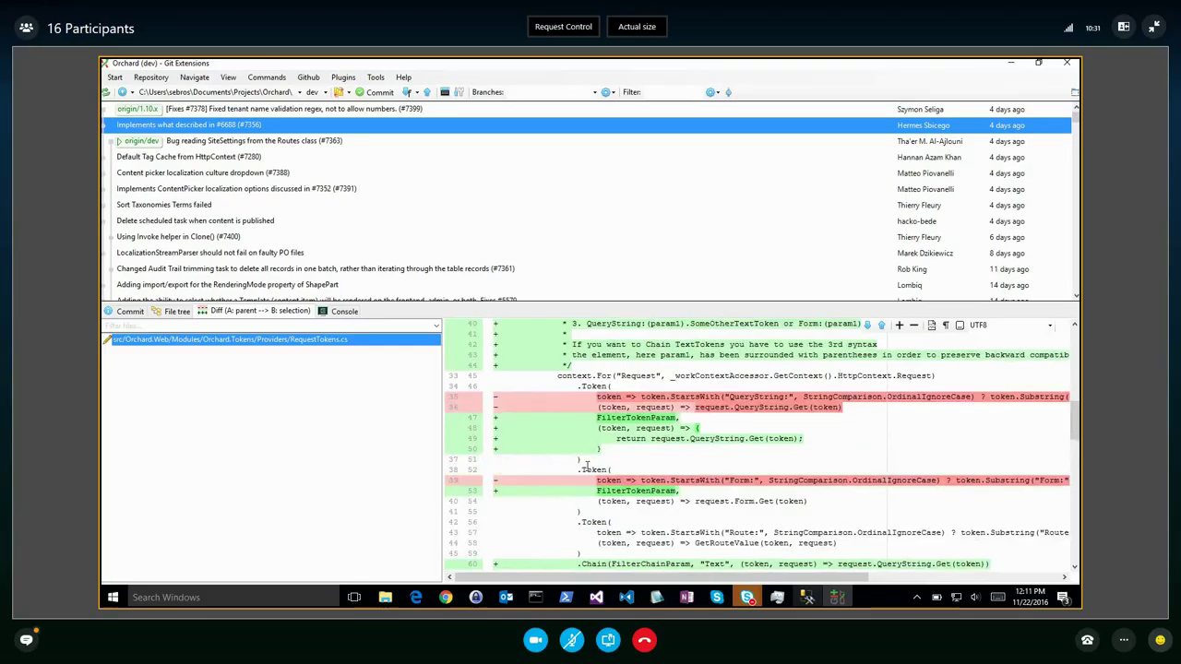
{"action": "scroll", "coordinate": [583, 463], "scroll_direction": "up", "scroll_amount": 1}
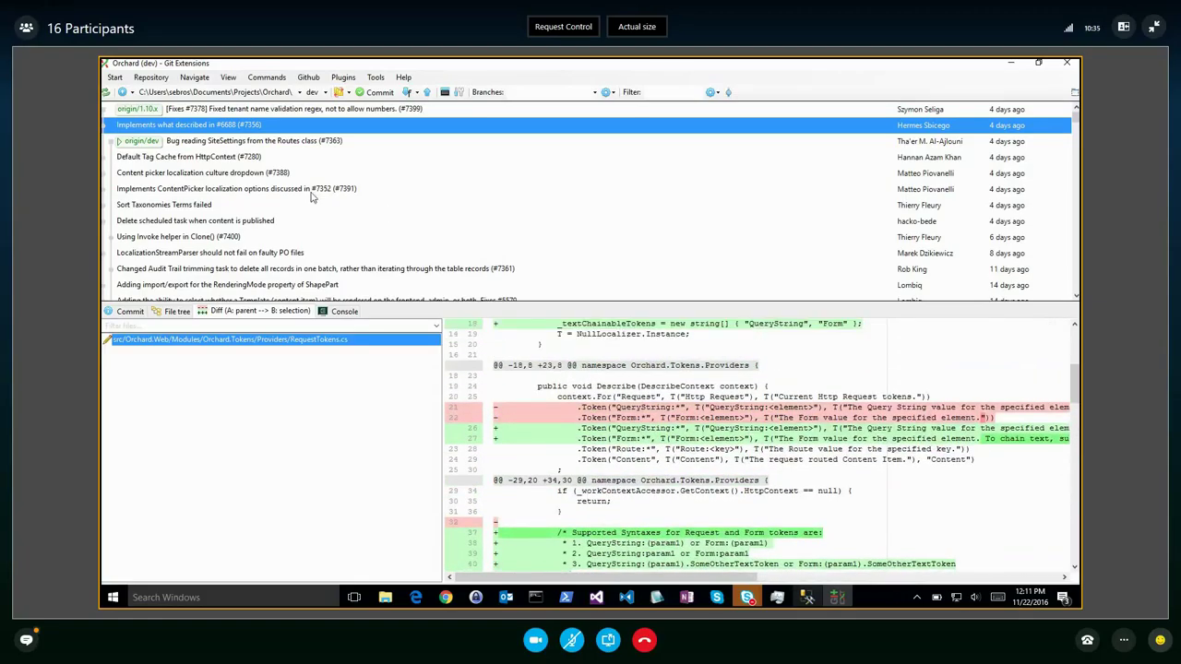
Inspect the tenant name regex change in TenantCommand.cs from commit #7399, highlighting the new pattern and its leading backslash
{"action": "left_click", "coordinate": [242, 111]}
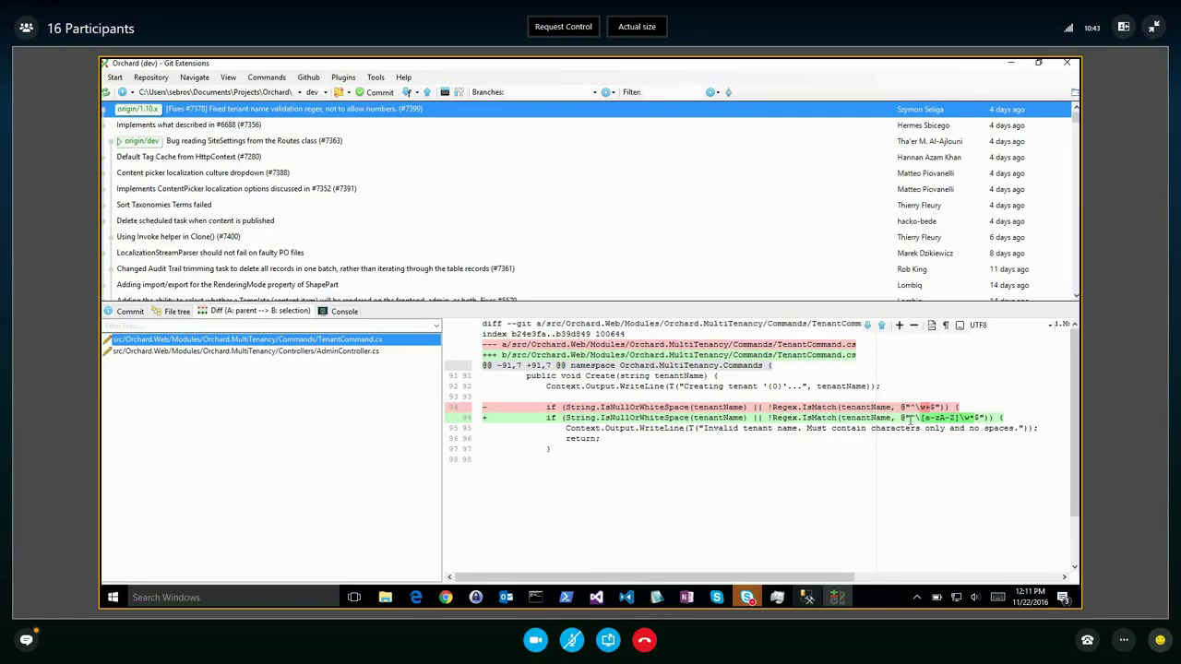
{"action": "left_click_drag", "start_coordinate": [914, 416], "coordinate": [920, 417]}
{"action": "mouse_move", "coordinate": [956, 418]}
{"action": "left_mouse_down"}
{"action": "mouse_move", "coordinate": [923, 419]}
{"action": "mouse_move", "coordinate": [928, 406]}
{"action": "mouse_move", "coordinate": [923, 418]}
{"action": "mouse_move", "coordinate": [976, 418]}
{"action": "left_mouse_up"}
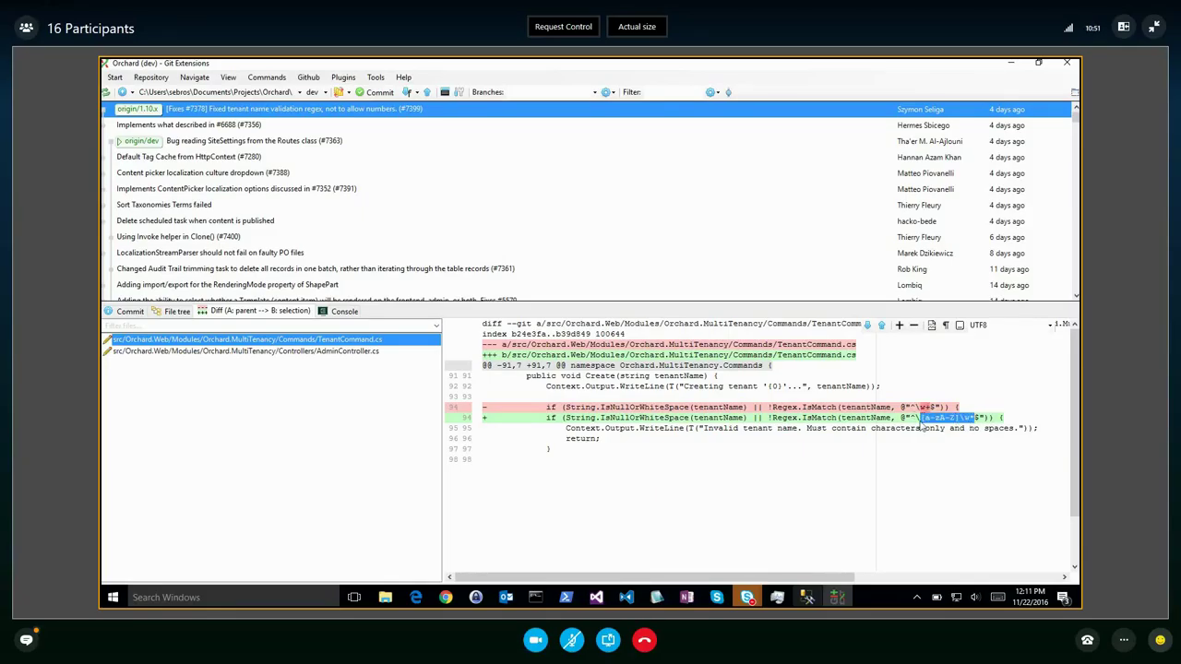
{"action": "left_click", "coordinate": [918, 418]}
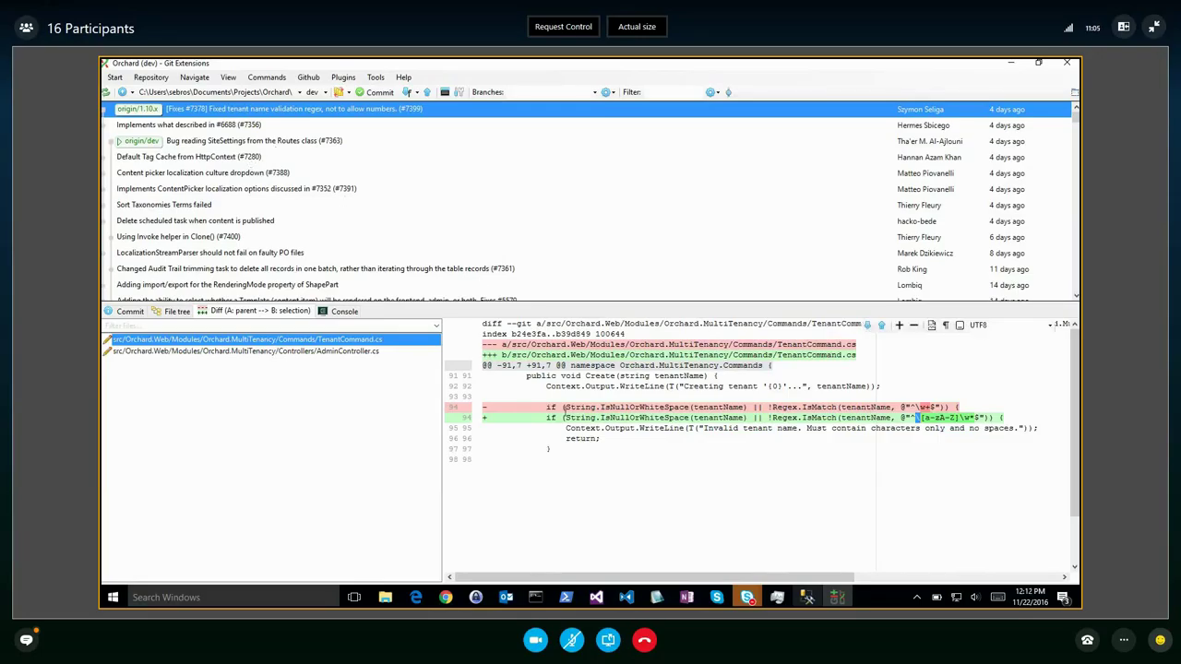
Check the recent chat messages in the Skype for Business meeting conversation, and return to Git Extensions
{"action": "mouse_move", "coordinate": [749, 595]}
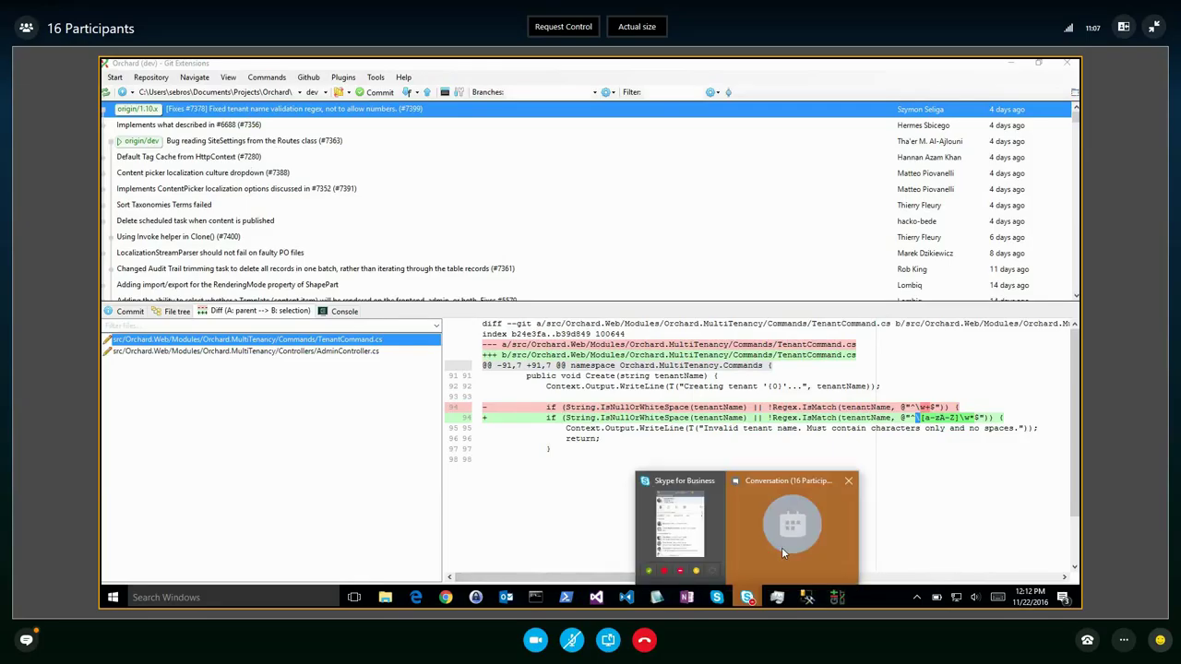
{"action": "left_click", "coordinate": [781, 547]}
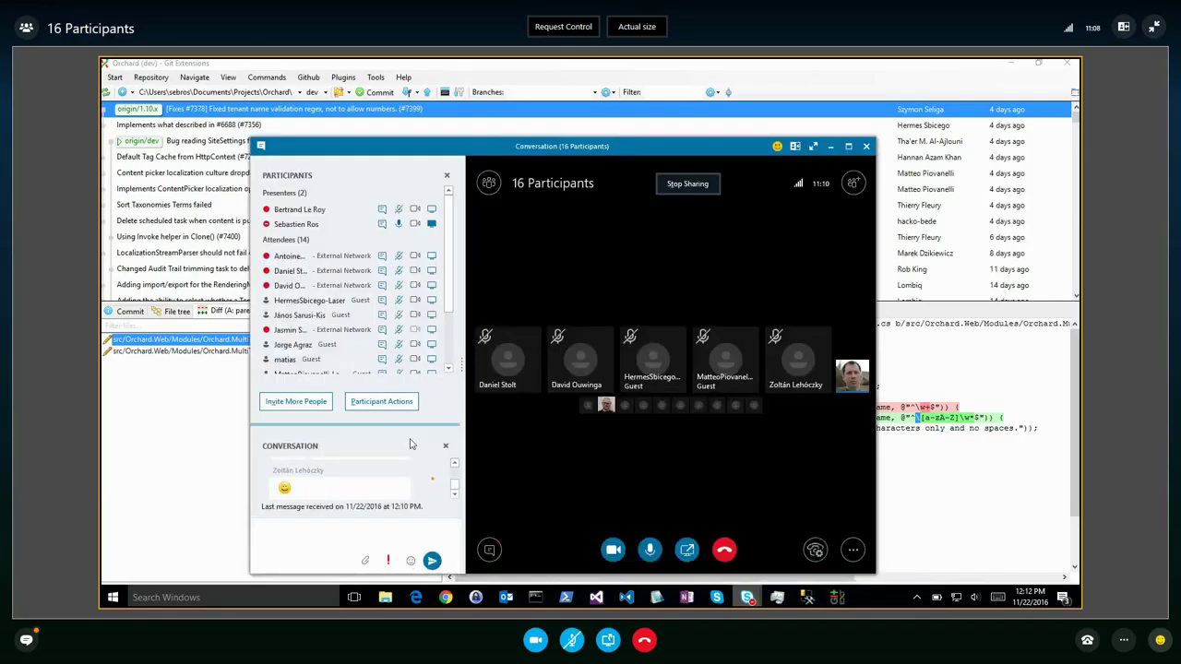
{"action": "left_click", "coordinate": [453, 464]}
{"action": "left_click", "coordinate": [453, 464]}
{"action": "scroll", "coordinate": [454, 470], "scroll_direction": "down", "scroll_amount": 3}
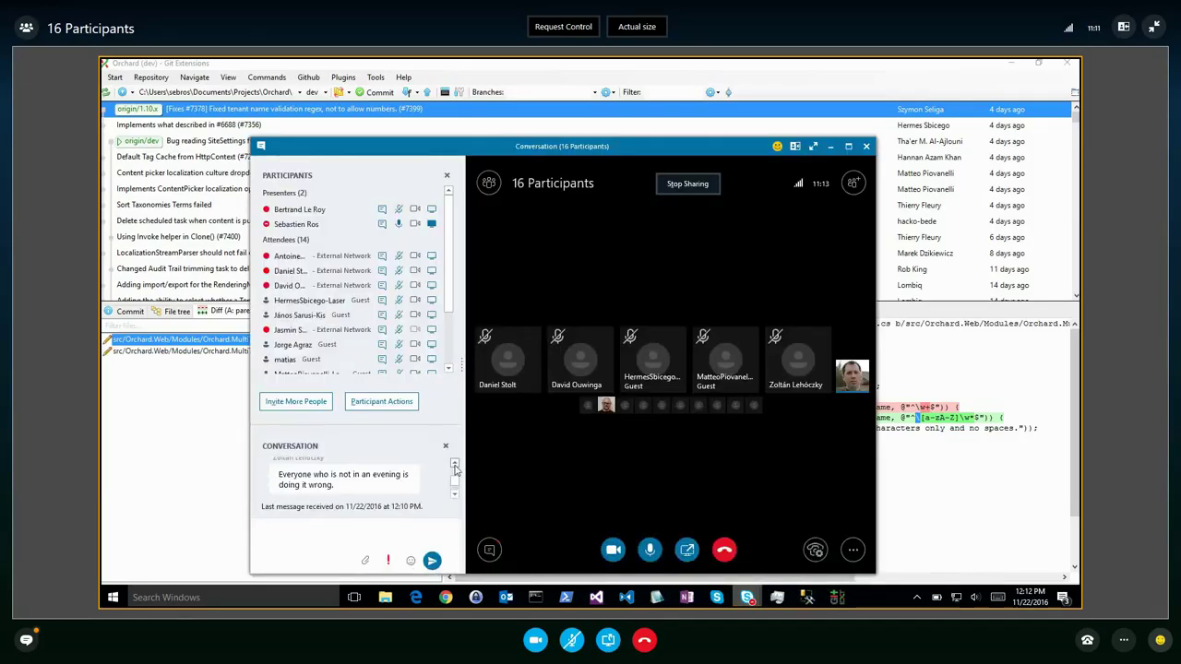
{"action": "scroll", "coordinate": [454, 475], "scroll_direction": "down", "scroll_amount": 2}
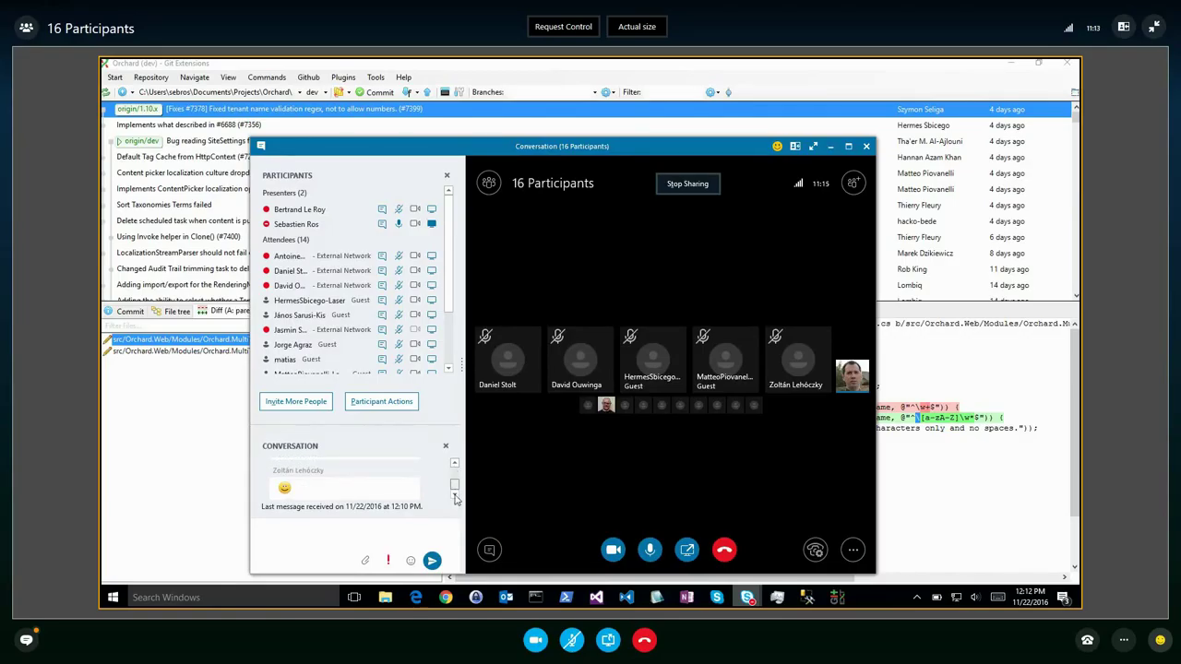
{"action": "key", "text": "alt+Tab"}
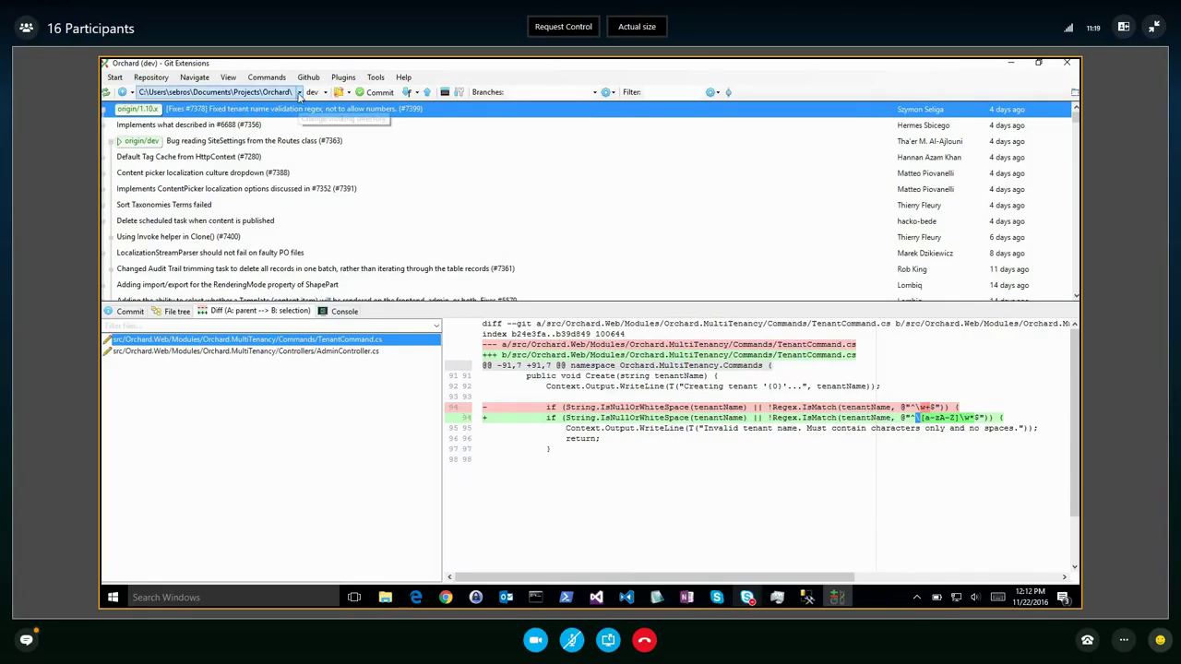
{"action": "left_click", "coordinate": [298, 93]}
{"action": "left_click", "coordinate": [317, 122]}
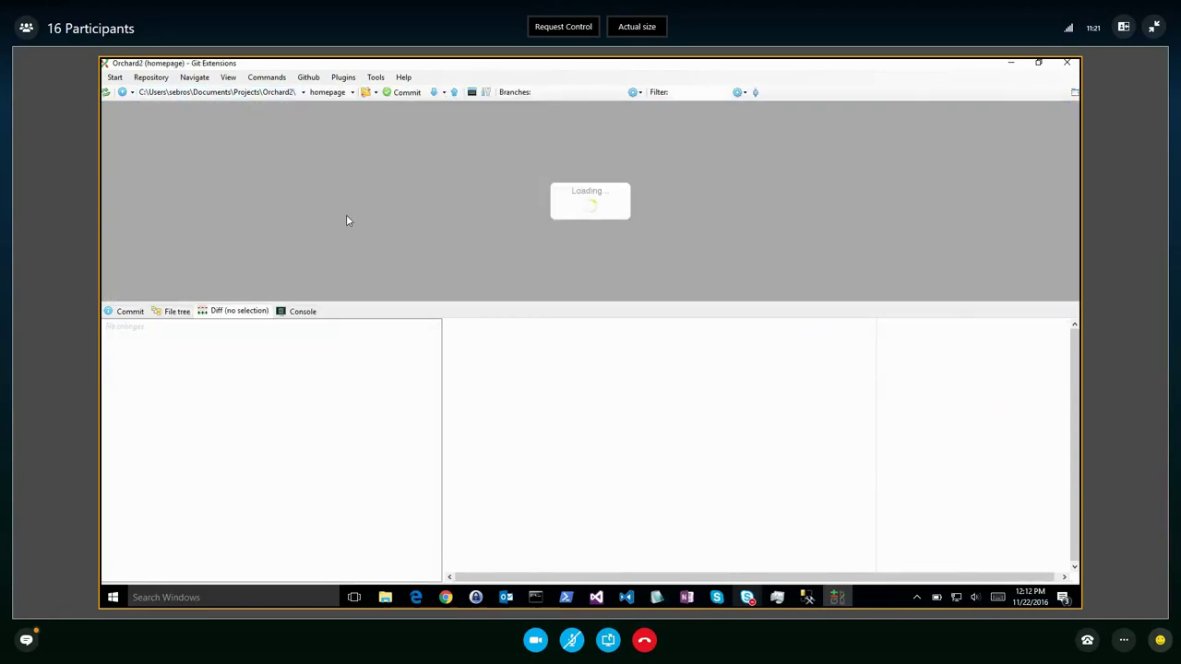
{"action": "left_click", "coordinate": [298, 93]}
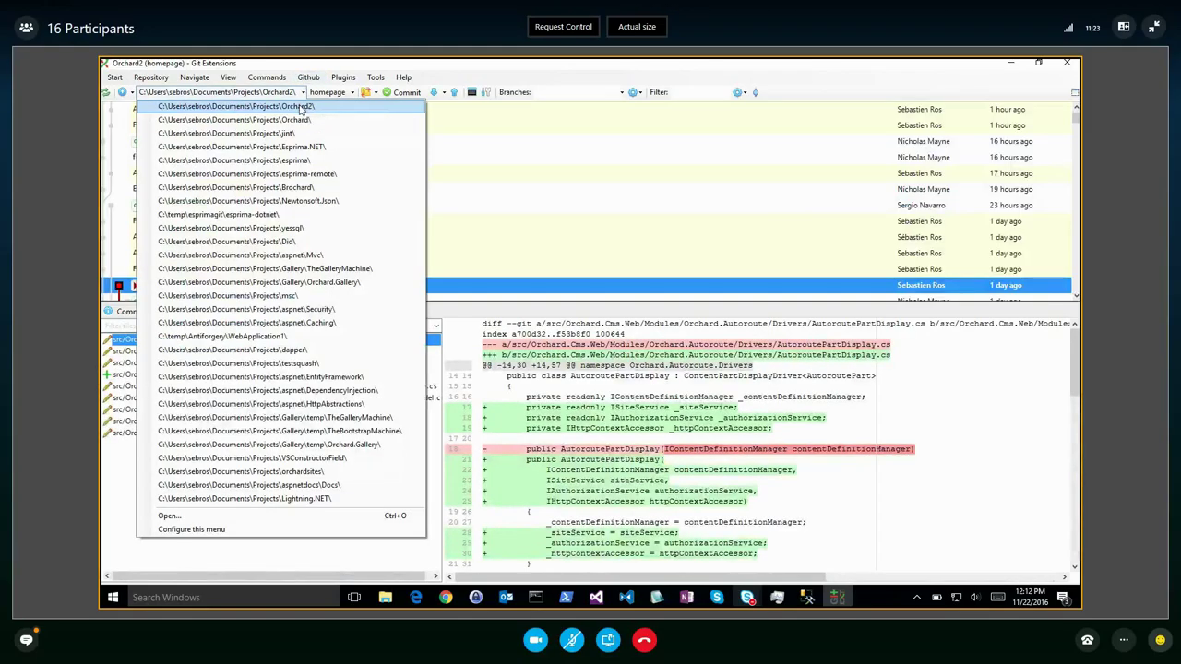
{"action": "left_click", "coordinate": [313, 107]}
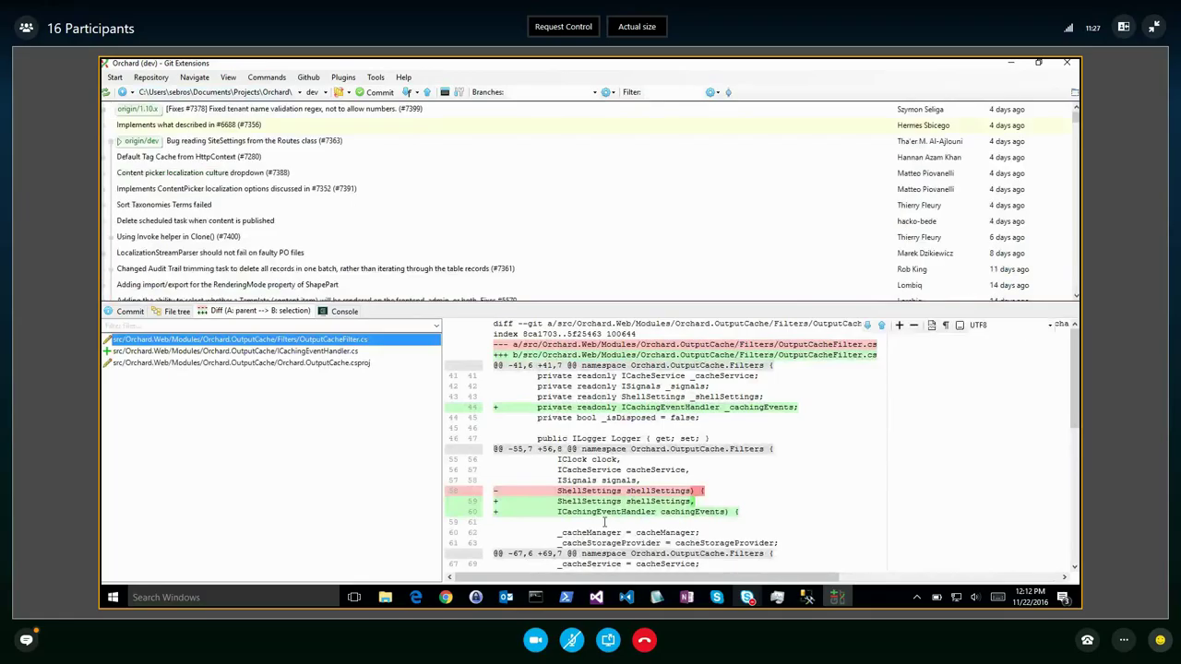
Switch to the Skype meeting conversation and make the guest attendee who authored the ContentPicker localization commit a presenter
{"action": "mouse_move", "coordinate": [747, 598]}
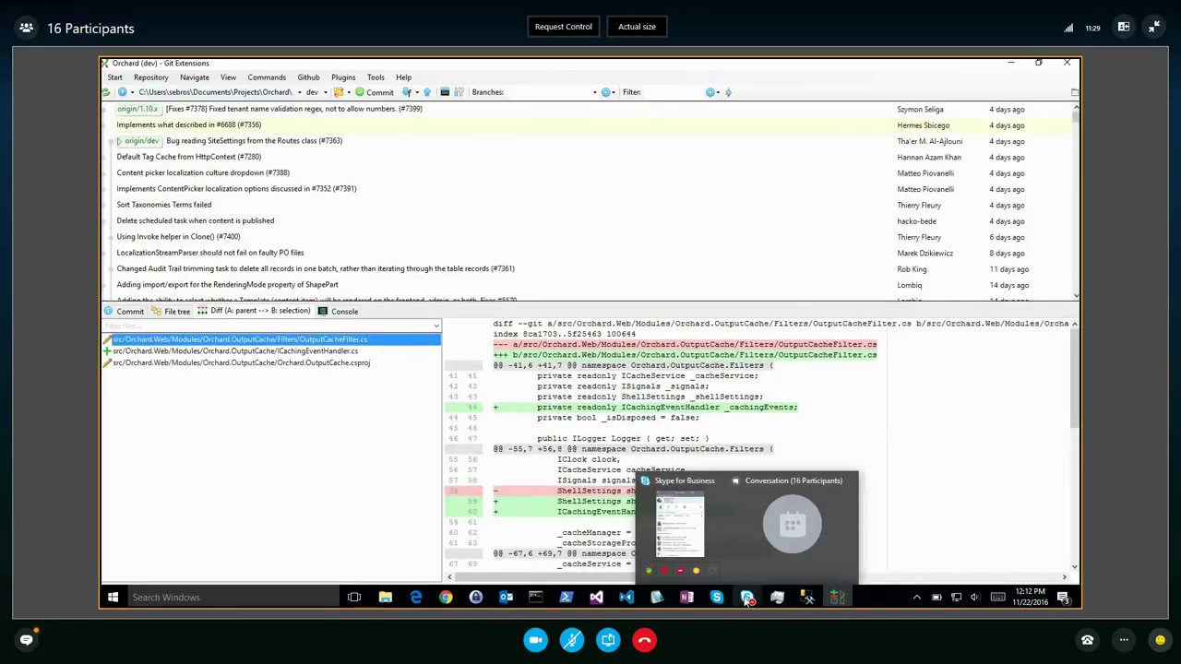
{"action": "left_click", "coordinate": [766, 535]}
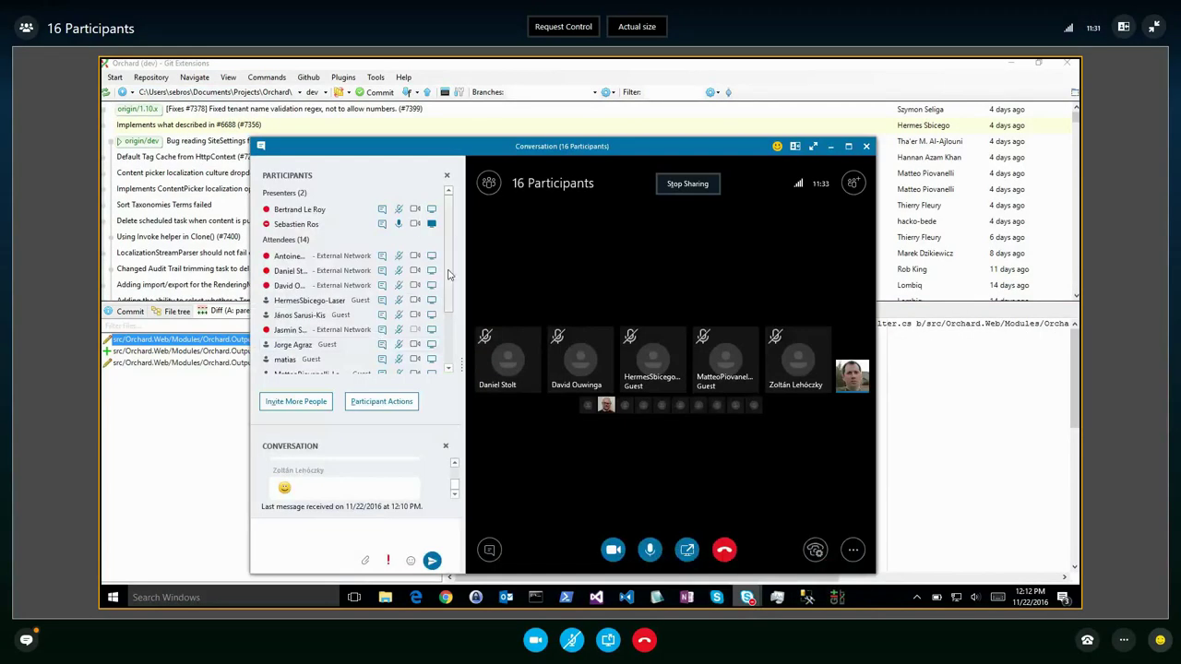
{"action": "left_click_drag", "start_coordinate": [450, 286], "coordinate": [450, 329]}
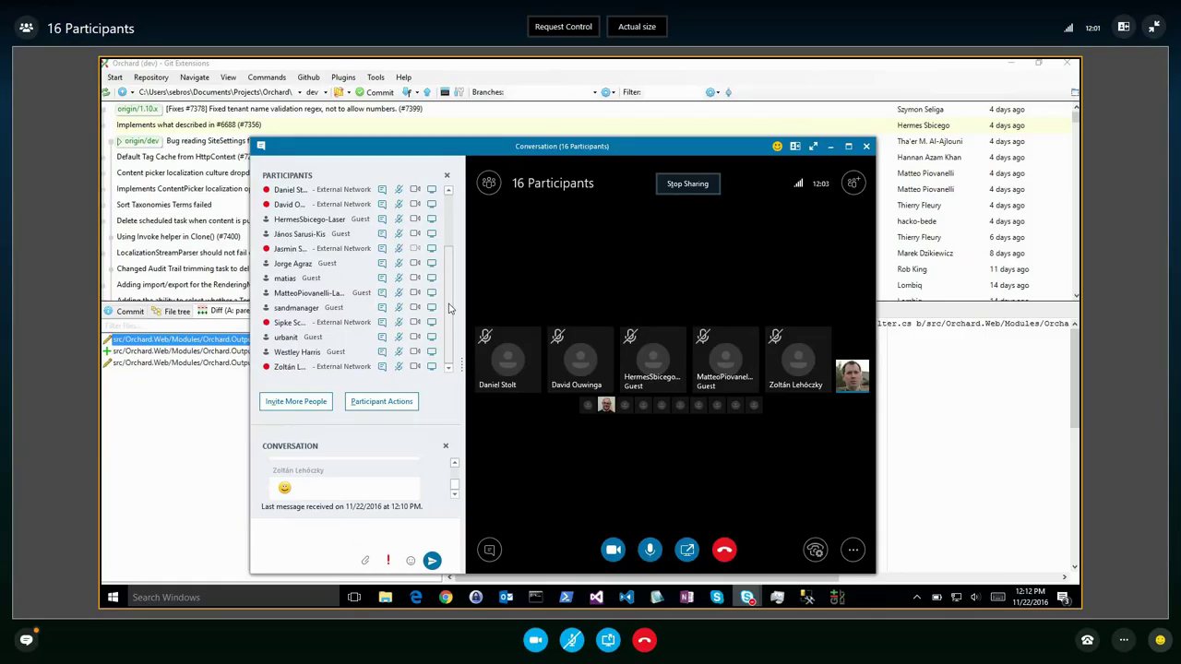
{"action": "left_click_drag", "start_coordinate": [449, 309], "coordinate": [448, 295]}
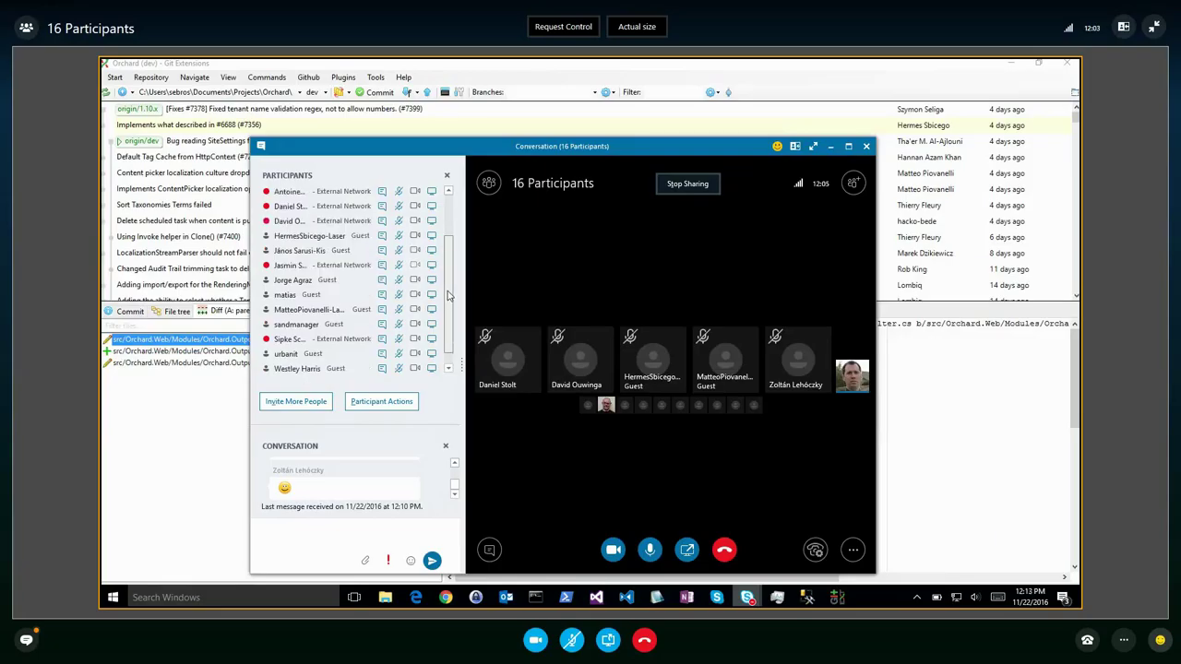
{"action": "right_click", "coordinate": [298, 319]}
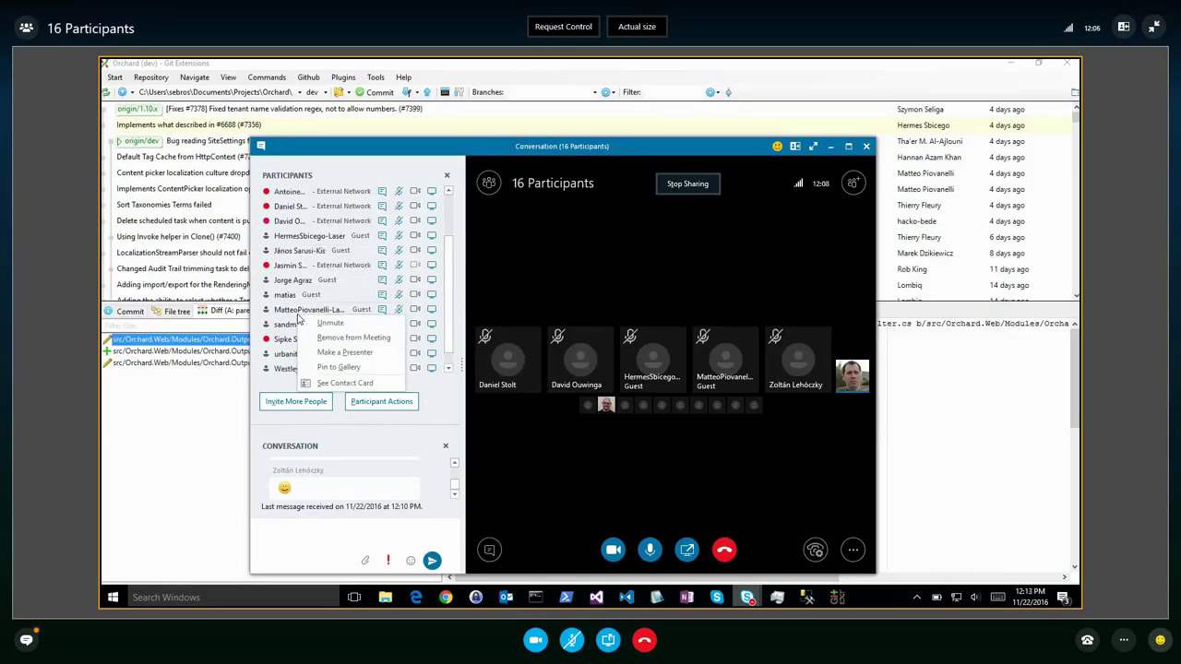
{"action": "left_click", "coordinate": [353, 354]}
{"action": "left_click_drag", "start_coordinate": [453, 303], "coordinate": [463, 231]}
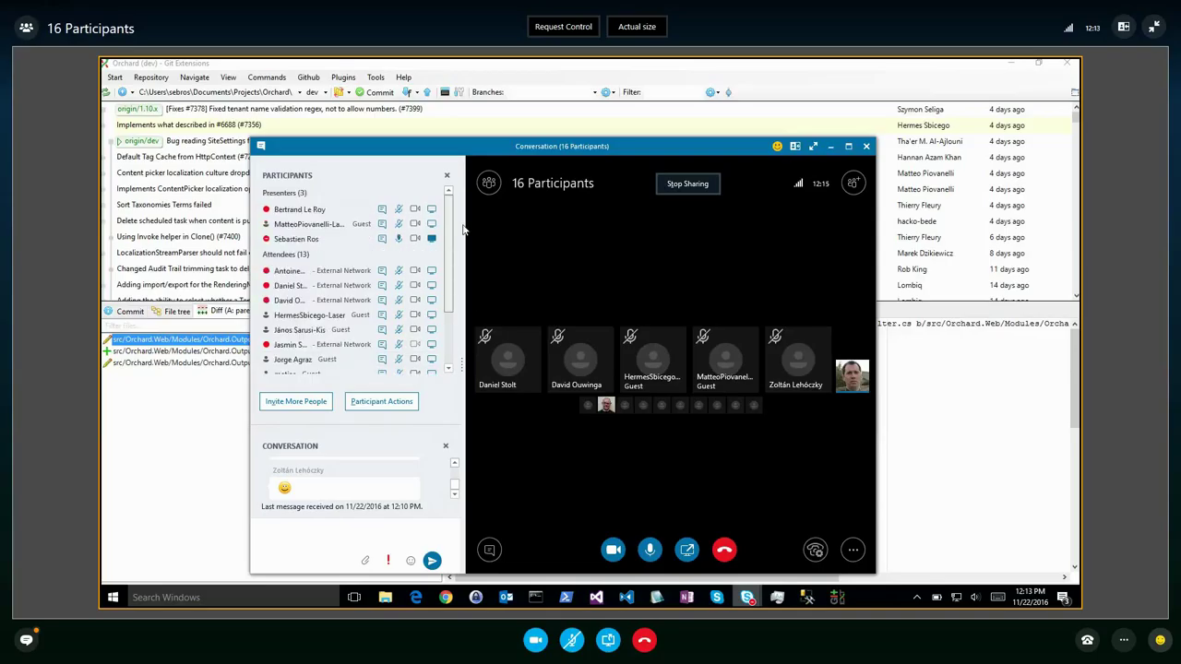
Move the meeting window higher on the desktop and send the chat message "What is Laser ?" to the conversation
{"action": "mouse_move", "coordinate": [337, 242]}
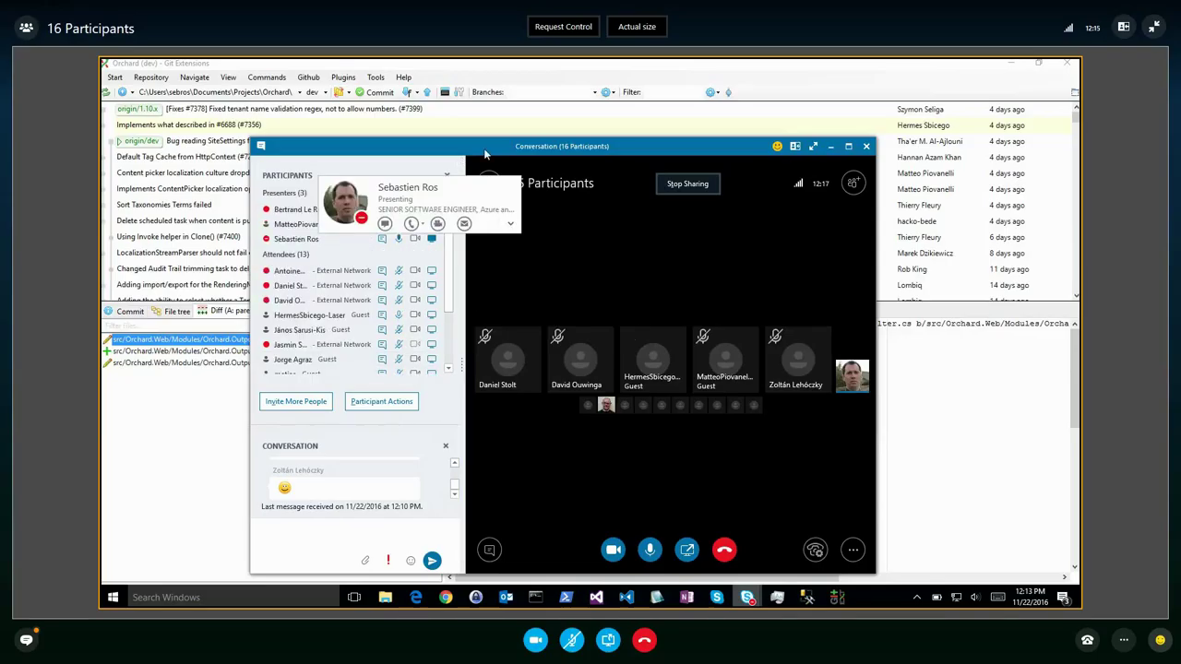
{"action": "left_click_drag", "start_coordinate": [483, 148], "coordinate": [480, 122]}
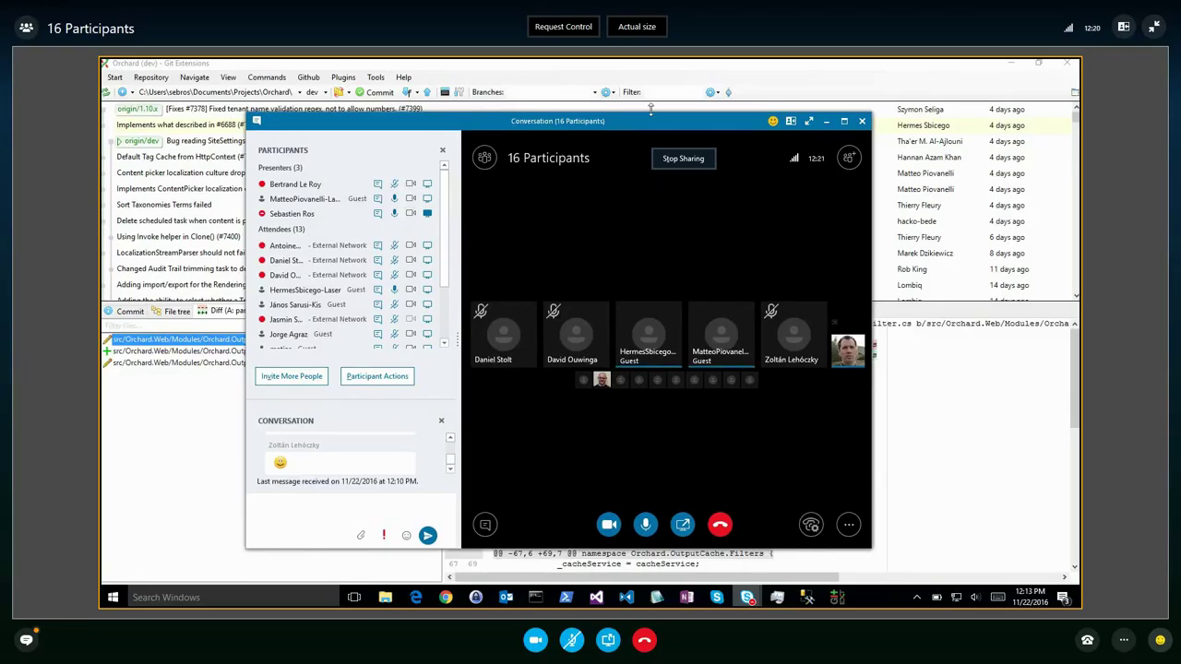
{"action": "mouse_move", "coordinate": [645, 128]}
{"action": "left_mouse_down"}
{"action": "mouse_move", "coordinate": [658, 130]}
{"action": "mouse_move", "coordinate": [649, 121]}
{"action": "left_mouse_up"}
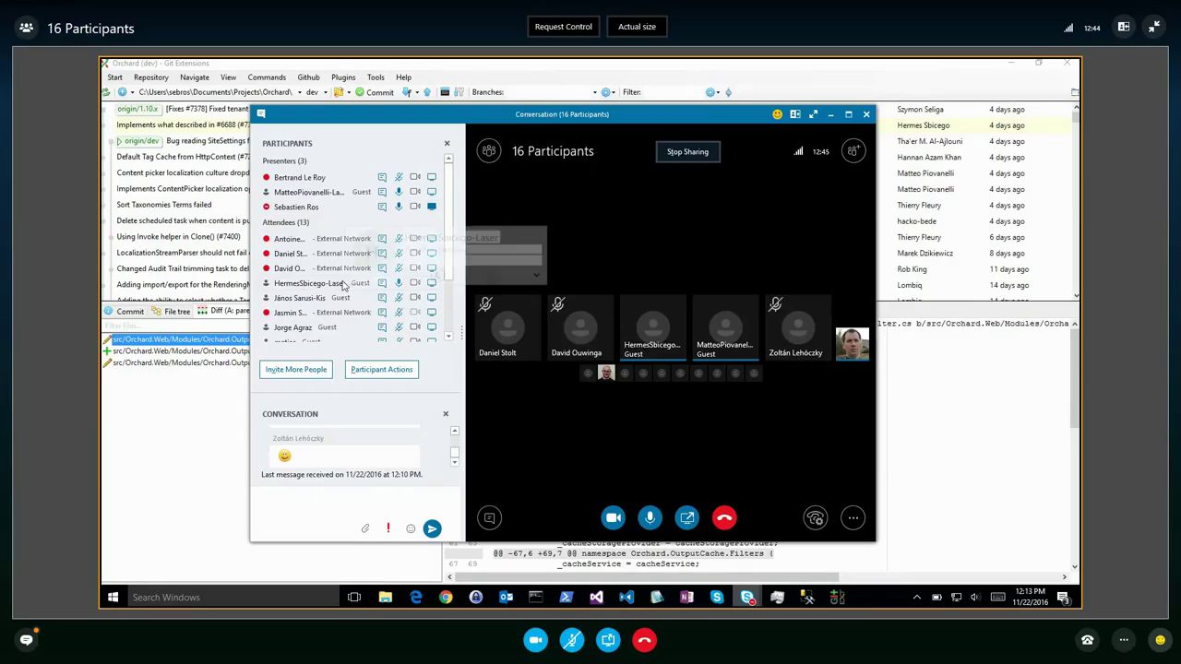
{"action": "mouse_move", "coordinate": [336, 287]}
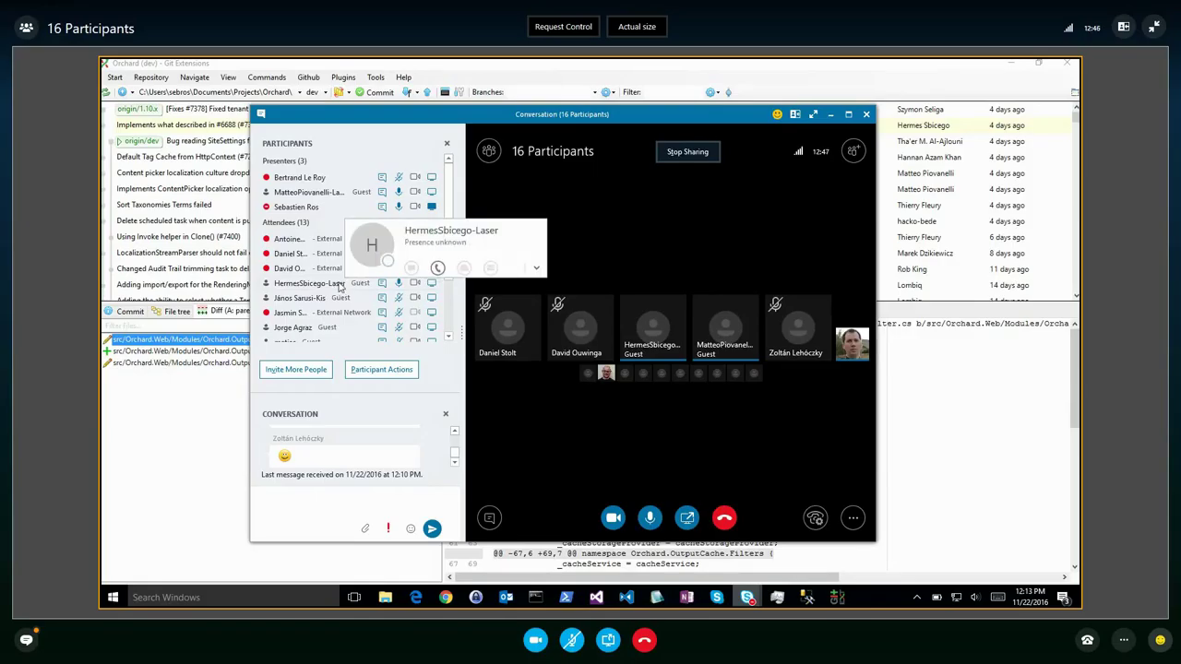
{"action": "type", "text": "What is Laser ?"}
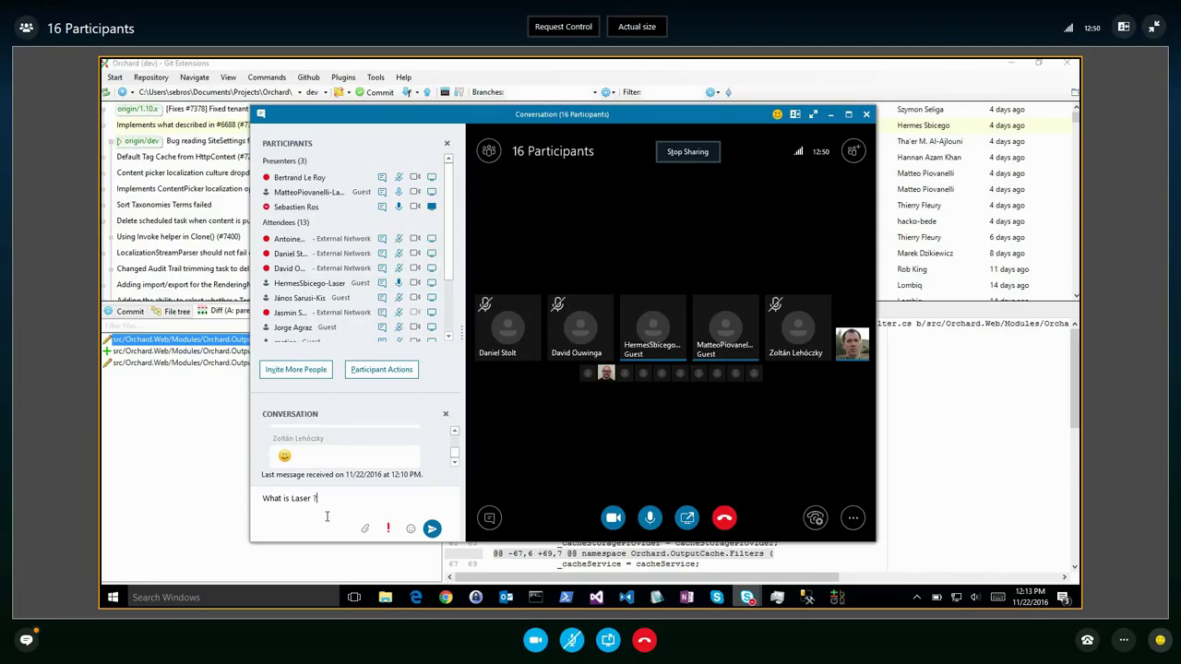
{"action": "key", "text": "Return"}
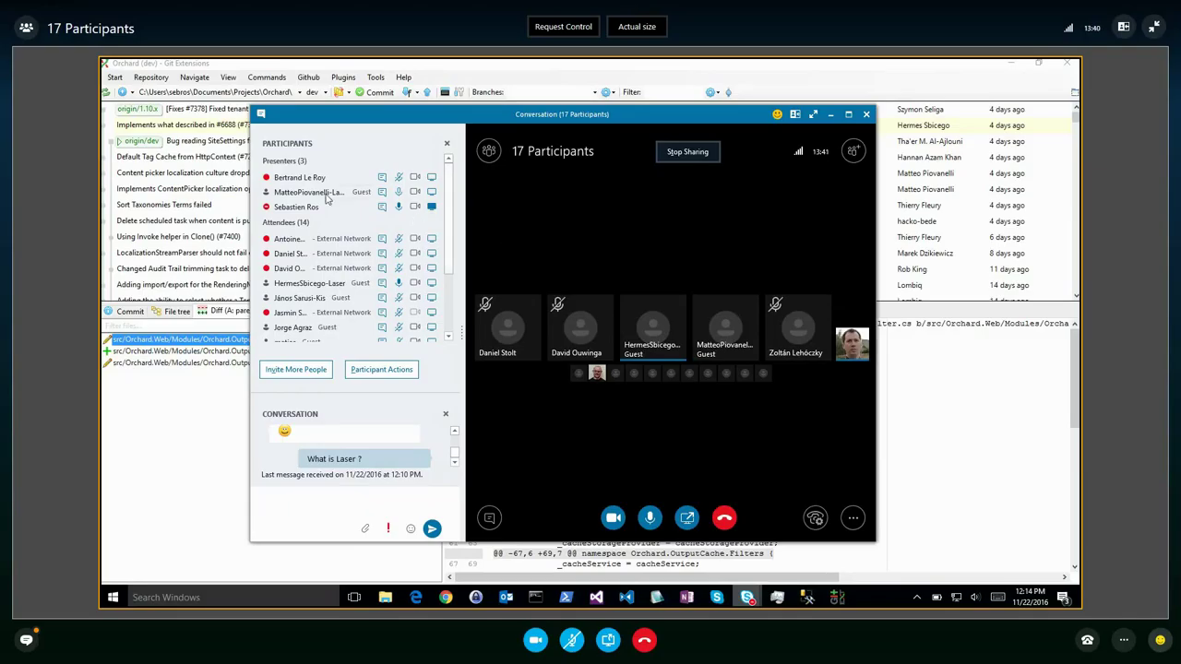
{"action": "mouse_move", "coordinate": [288, 197]}
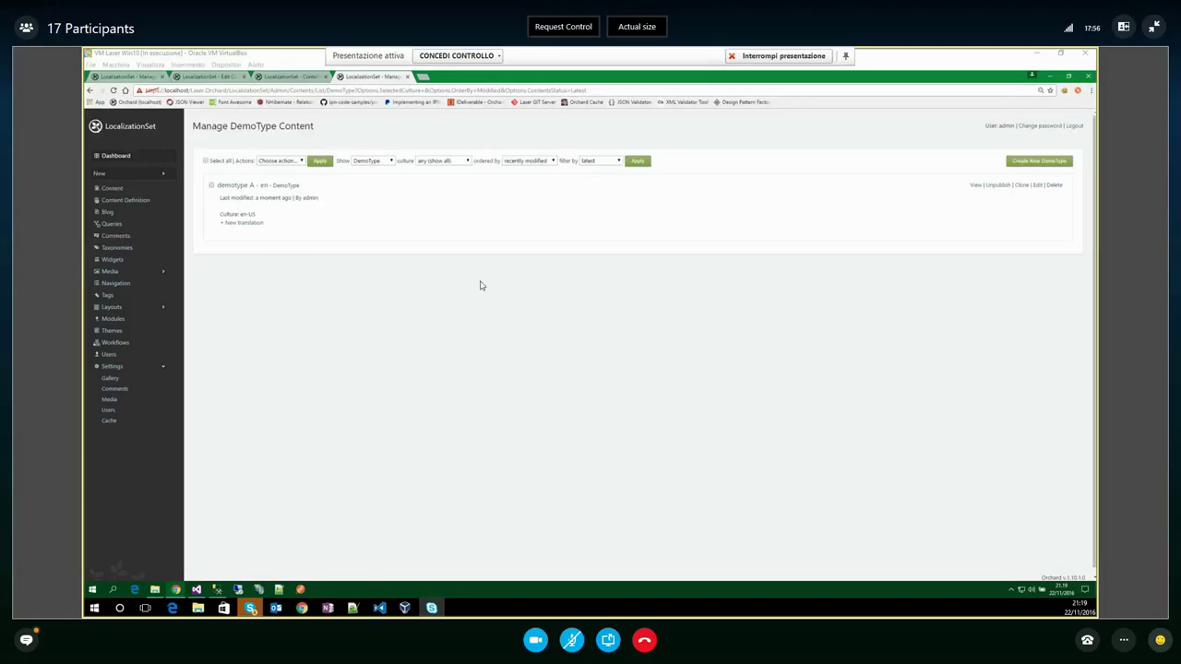
Open the content item "demotype A - en" for editing in a new tab and start a new translation of its en-US version
{"action": "middle_click", "coordinate": [1038, 186]}
{"action": "left_click", "coordinate": [464, 80]}
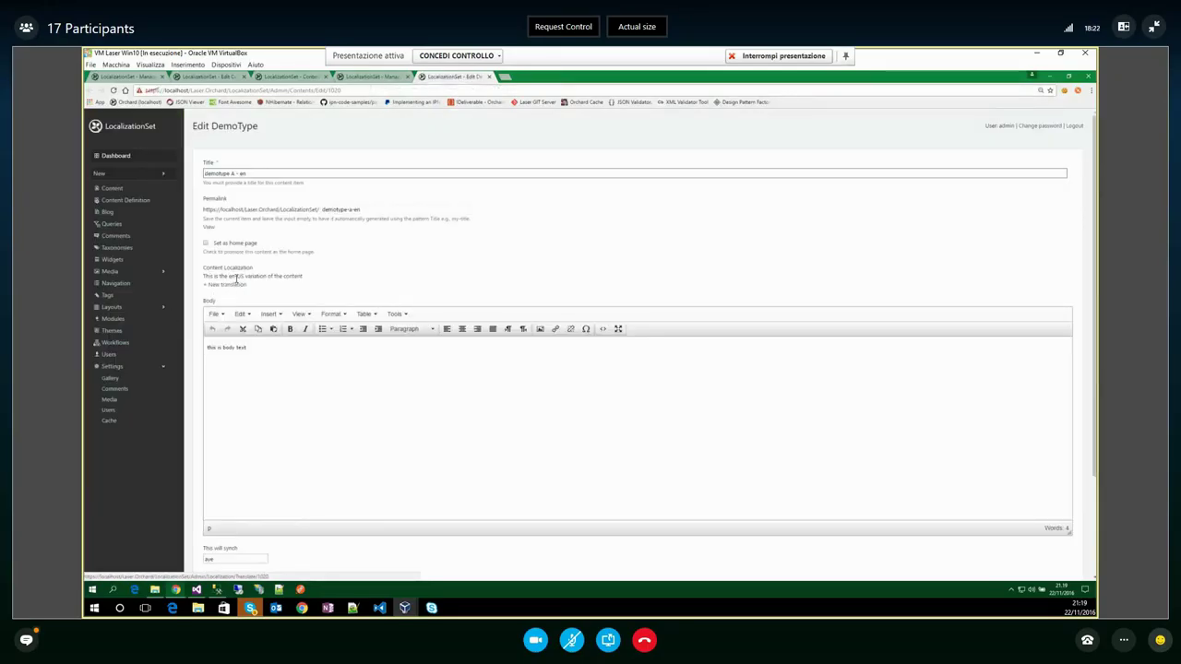
{"action": "left_click_drag", "start_coordinate": [229, 275], "coordinate": [274, 276]}
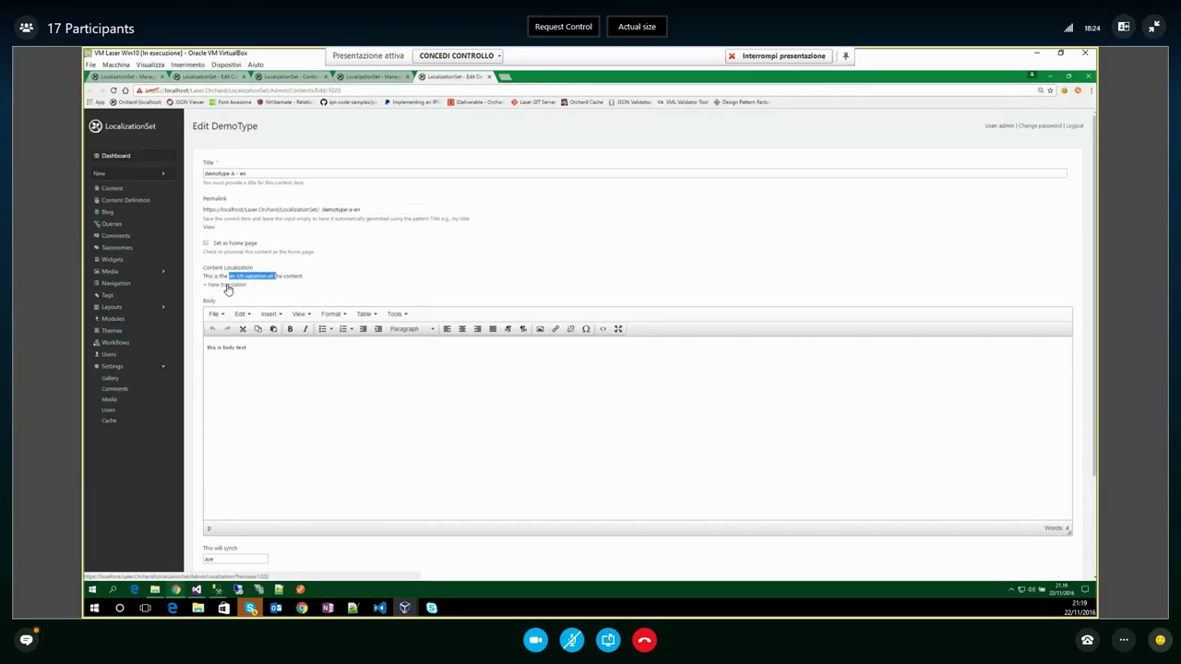
{"action": "left_click", "coordinate": [229, 286]}
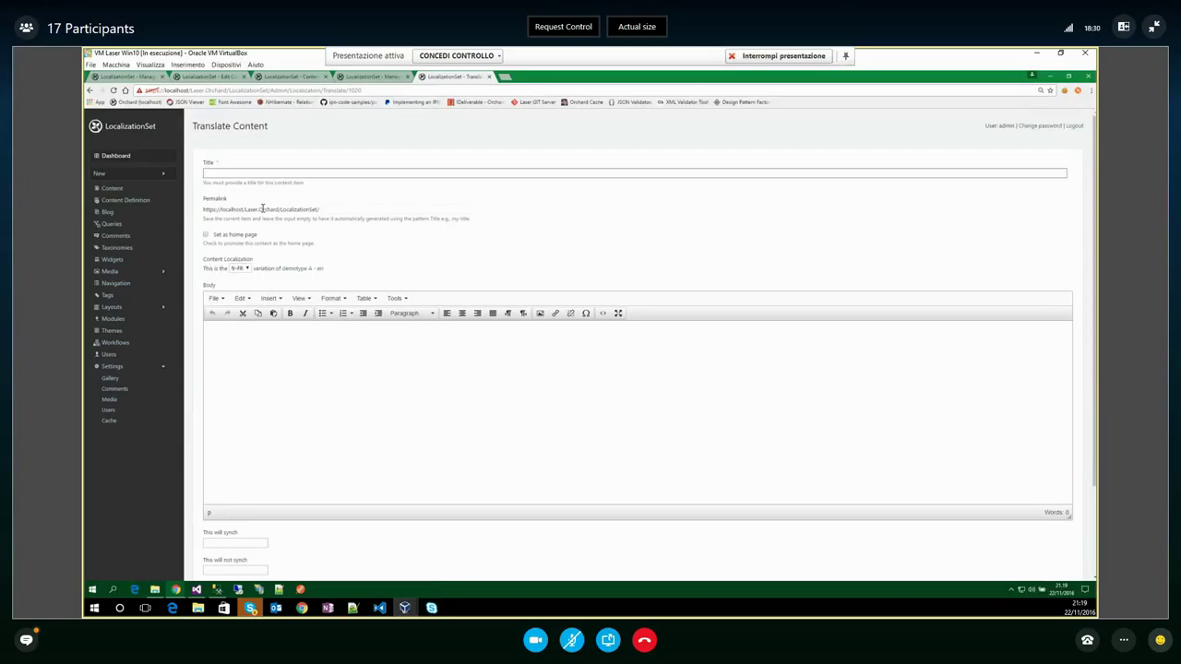
Title the fr-FR translation "french version" and save it
{"action": "type", "text": "french version"}
{"action": "scroll", "coordinate": [200, 337], "scroll_direction": "down", "scroll_amount": 1}
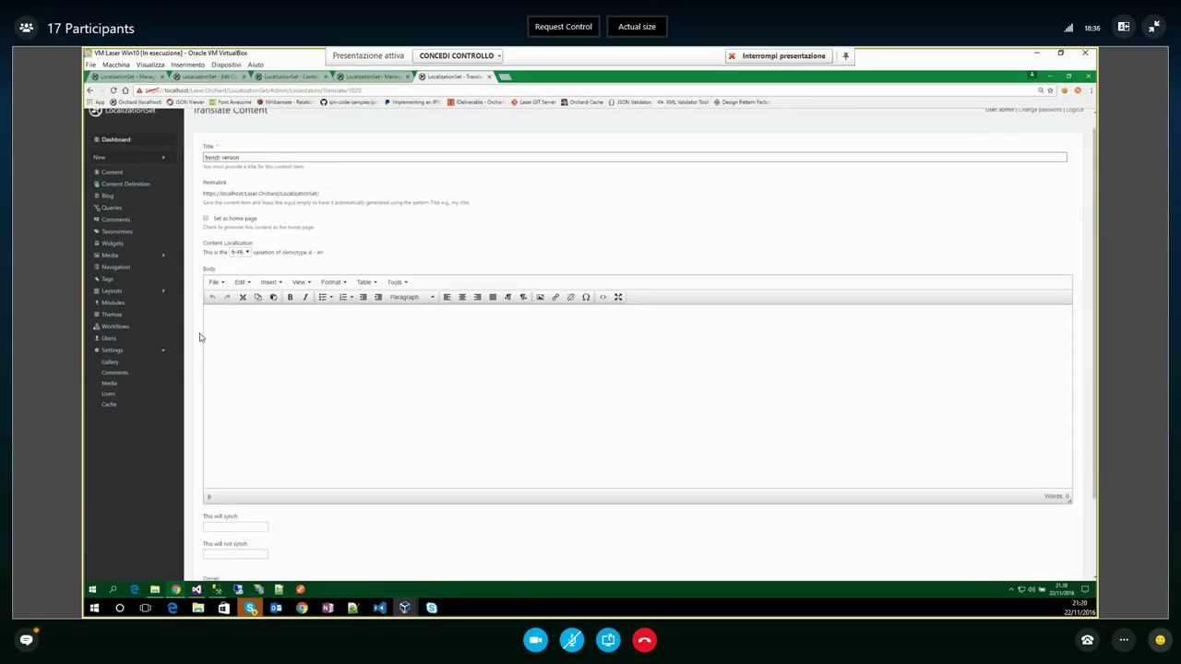
{"action": "scroll", "coordinate": [209, 483], "scroll_direction": "down", "scroll_amount": 3}
{"action": "left_click", "coordinate": [215, 516]}
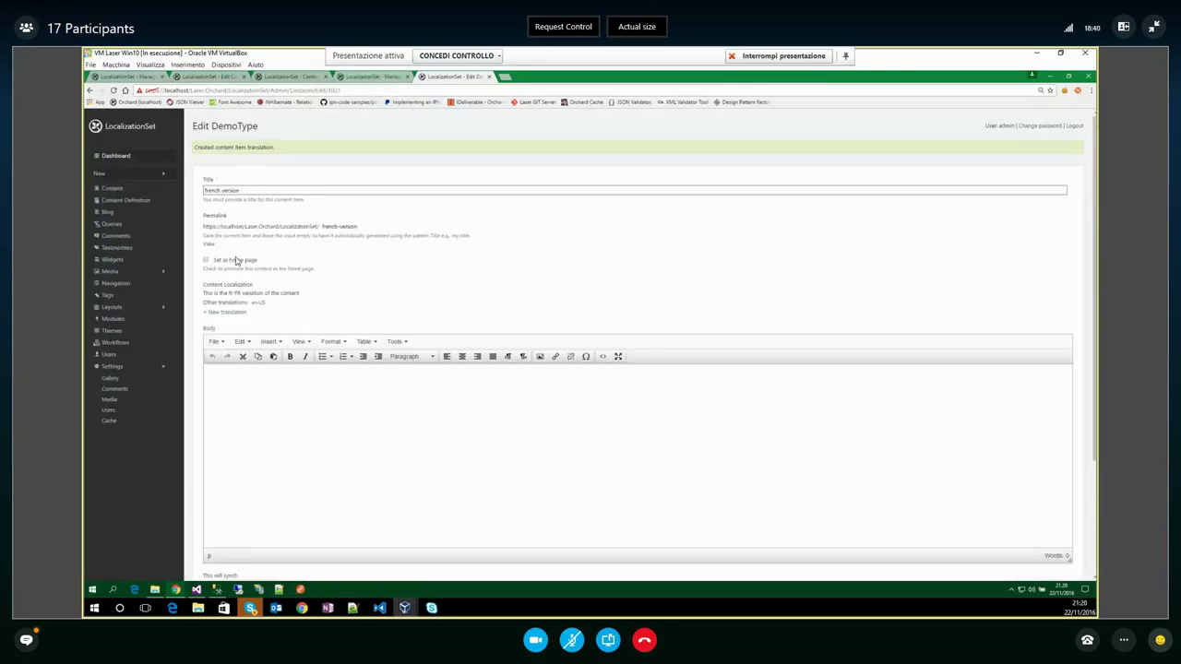
Add another translation of the item for the it-IT culture, title it "italian version" and save it
{"action": "left_click", "coordinate": [237, 313]}
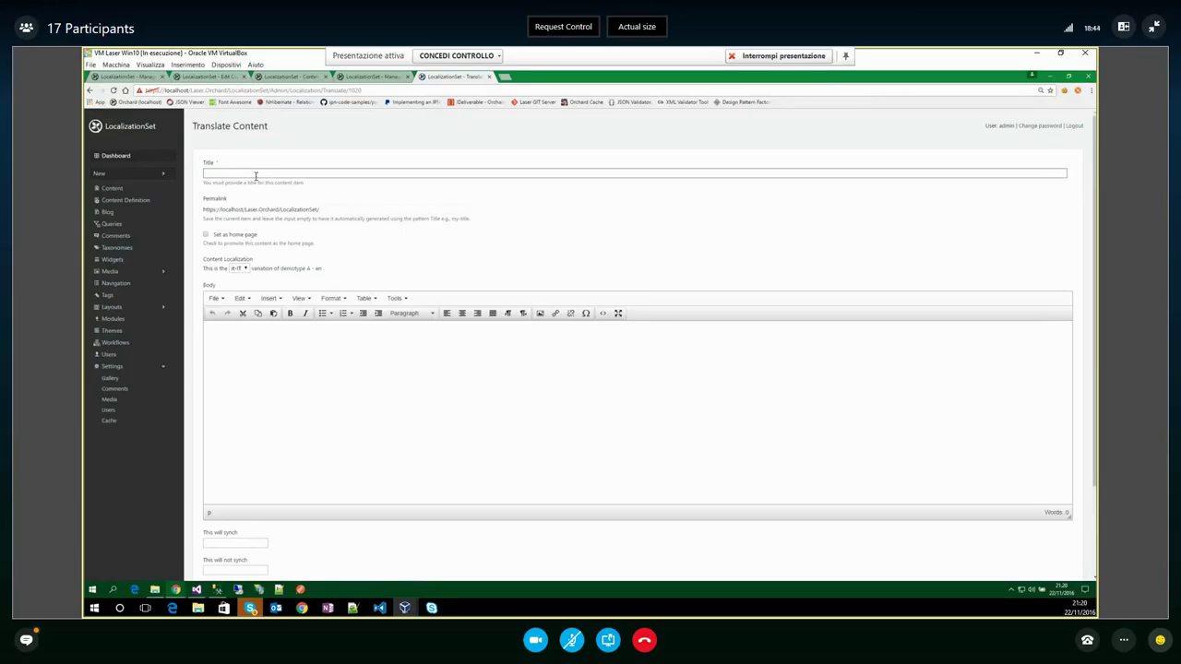
{"action": "left_click", "coordinate": [255, 175]}
{"action": "type", "text": "italian version"}
{"action": "scroll", "coordinate": [211, 254], "scroll_direction": "down", "scroll_amount": 3}
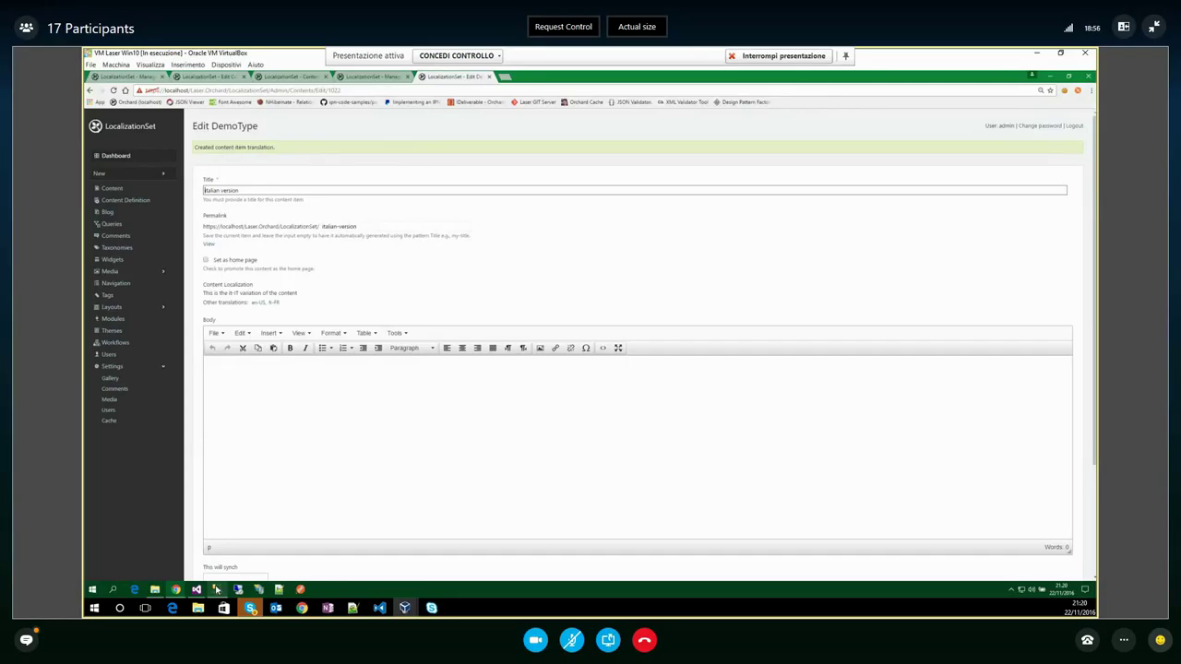
Switch to SQL Server Management Studio, rerun the query on the Orchard_Localization_LocalizationPartRecord table and locate the record with Id 1020
{"action": "left_click", "coordinate": [215, 589]}
{"action": "key", "text": "F5"}
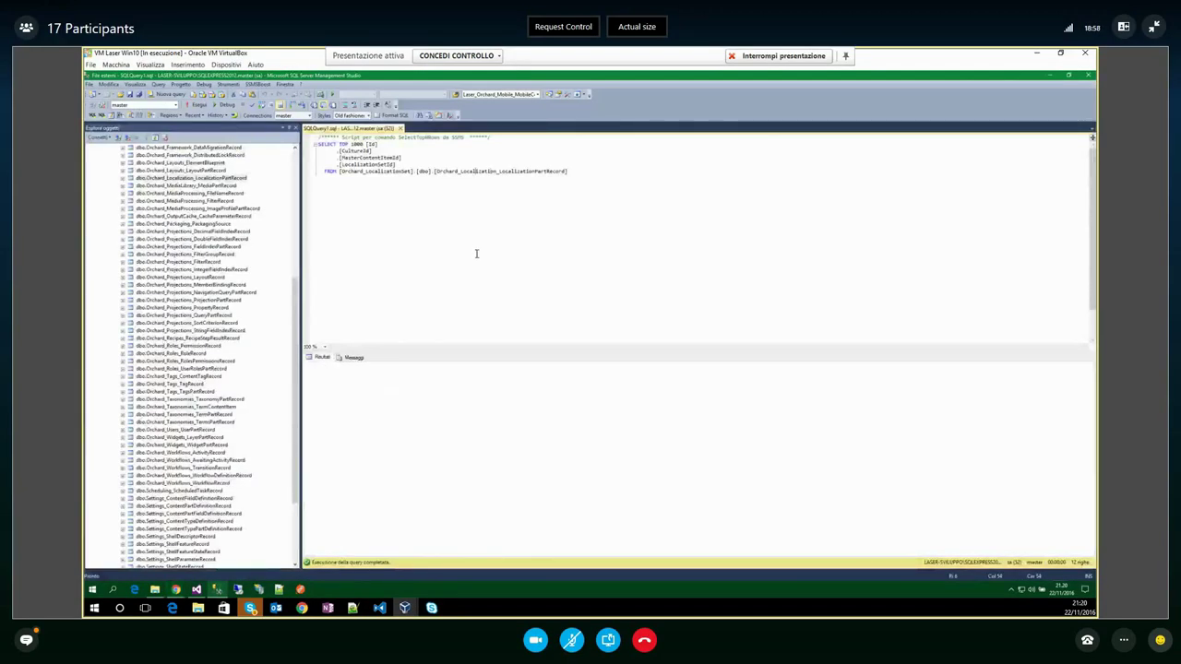
{"action": "left_click", "coordinate": [325, 462]}
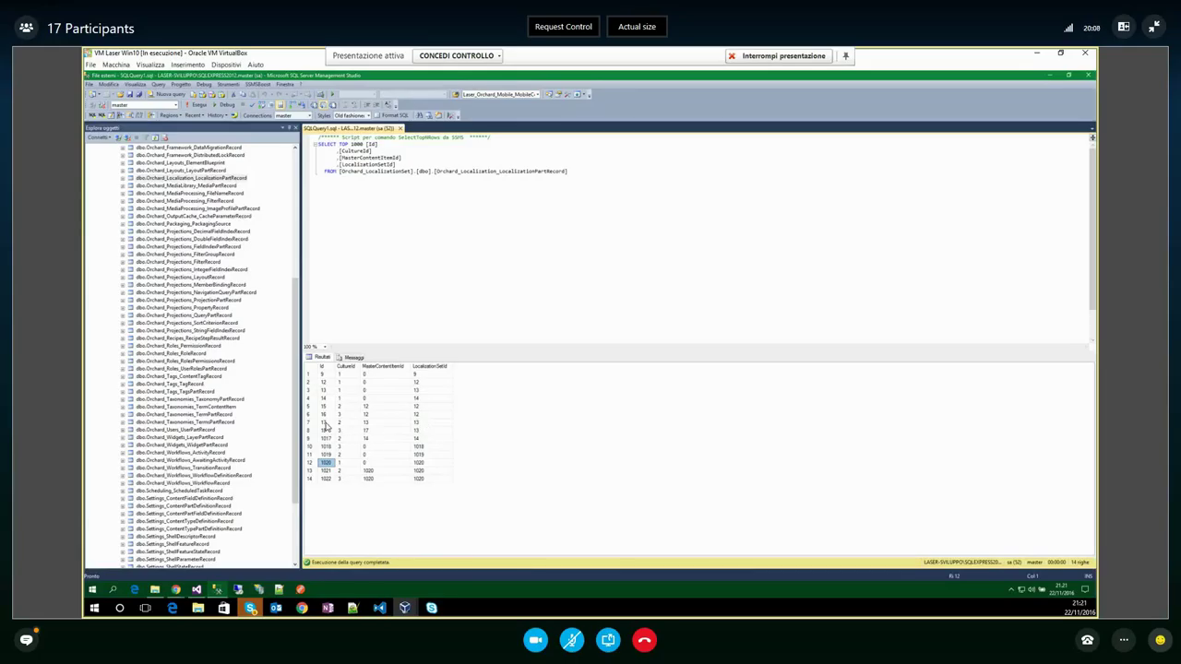
Examine the MasterContentItemId values of the records with Ids 18 and 17 in the query results
{"action": "left_click", "coordinate": [376, 434]}
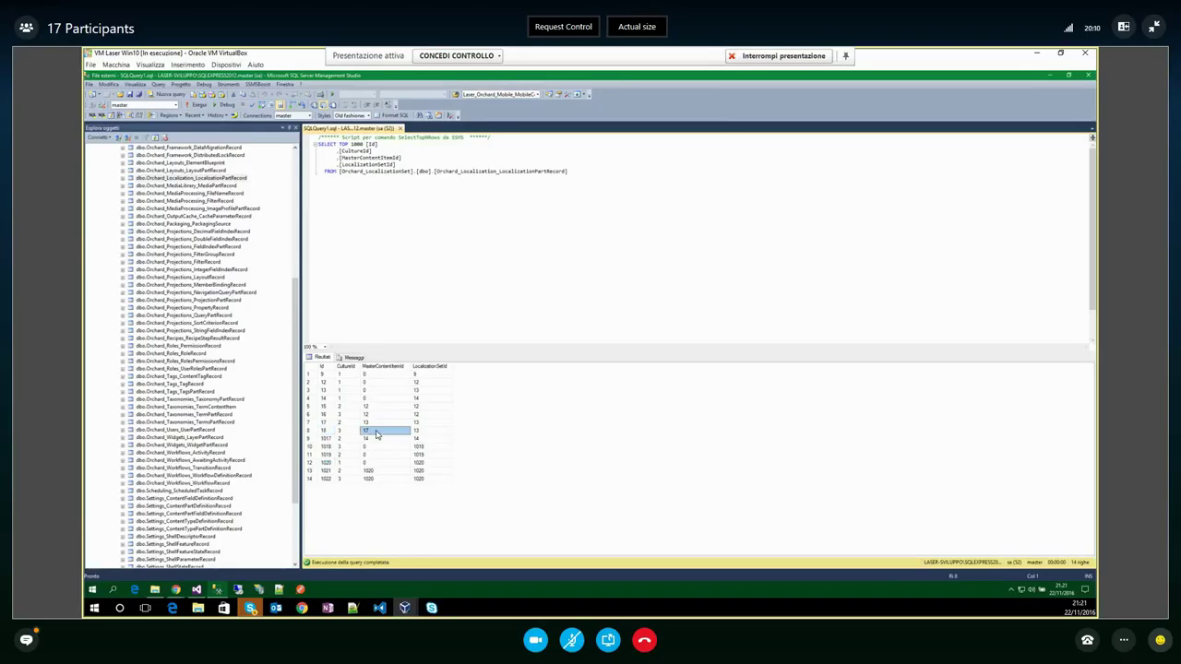
{"action": "key", "text": "Up"}
{"action": "key", "text": "Left"}
{"action": "key", "text": "Left"}
{"action": "key", "text": "Right"}
{"action": "key", "text": "Right"}
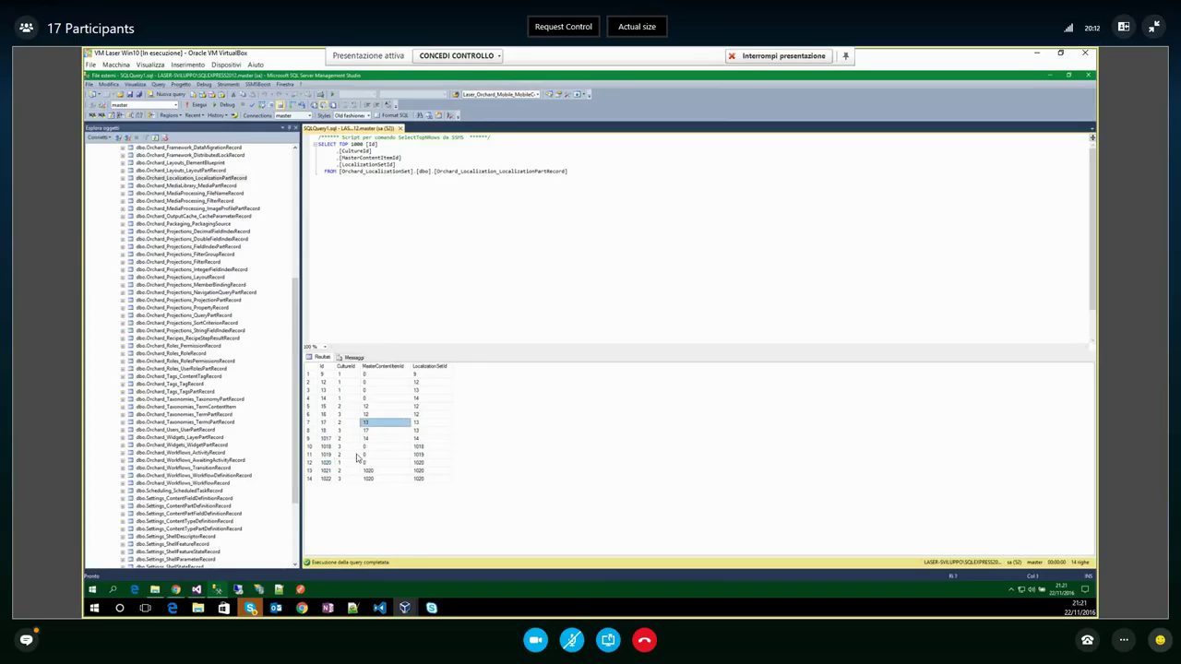
Compare the LocalizationSetId values of the records with Ids 13, 17 and 18 in the query results
{"action": "left_click", "coordinate": [336, 391]}
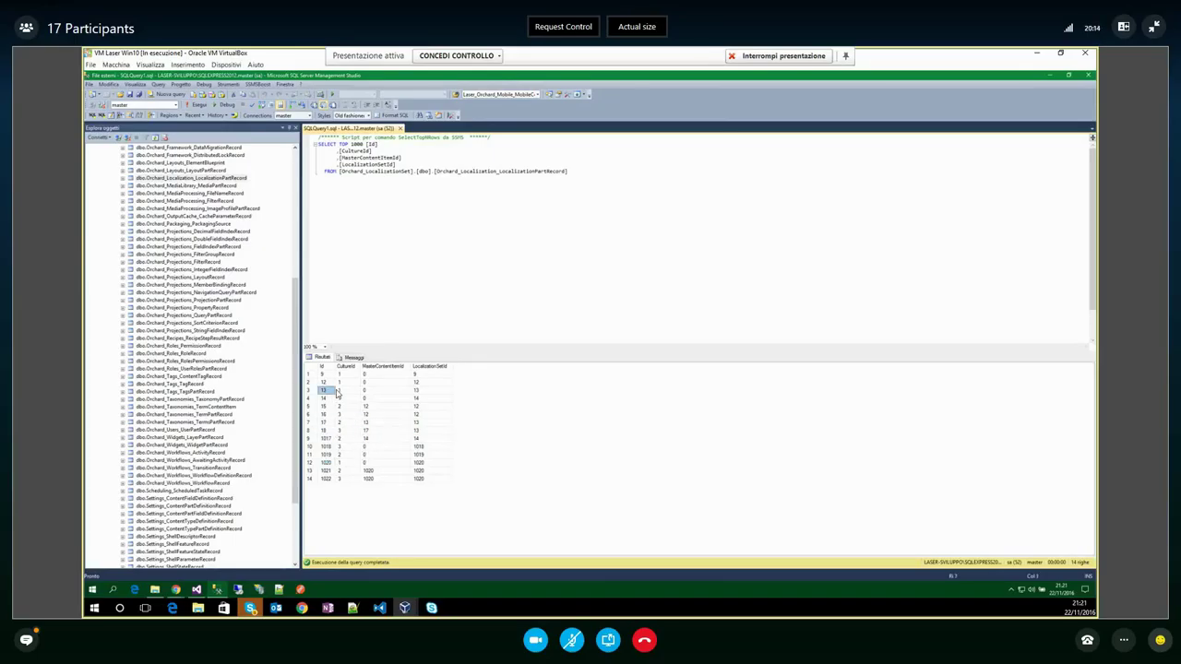
{"action": "left_click", "coordinate": [425, 390]}
{"action": "left_click", "coordinate": [429, 423]}
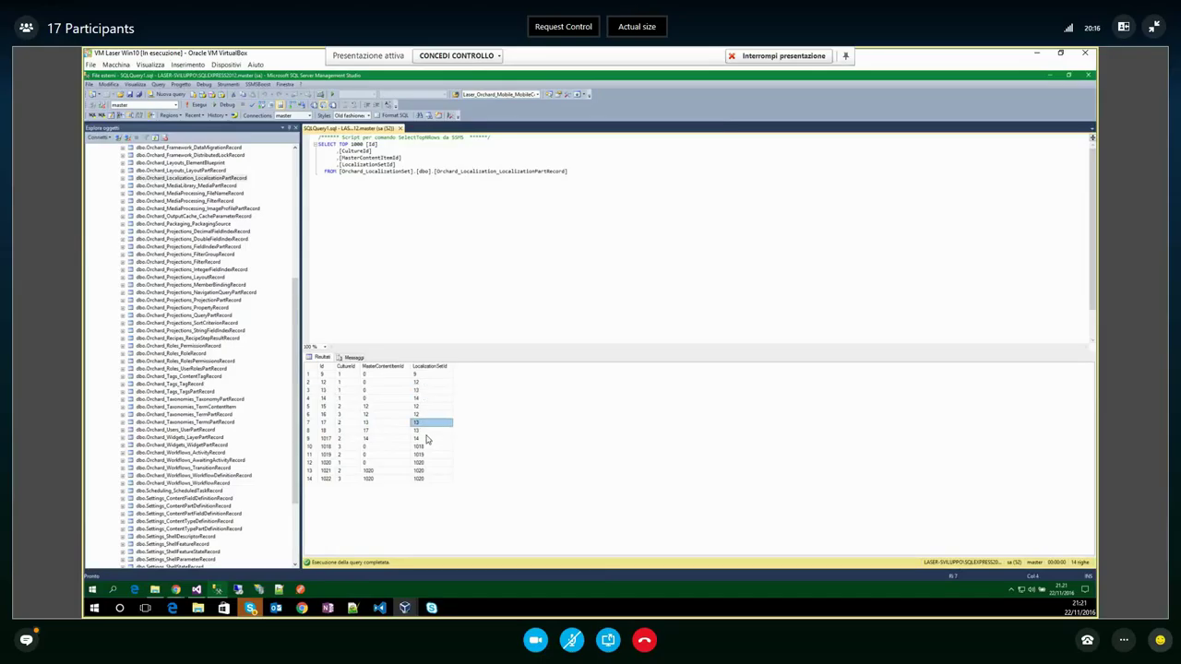
{"action": "left_click", "coordinate": [427, 439]}
{"action": "left_click", "coordinate": [433, 423]}
{"action": "left_click", "coordinate": [435, 431]}
{"action": "left_click", "coordinate": [437, 424]}
{"action": "left_click", "coordinate": [439, 431]}
{"action": "left_click", "coordinate": [437, 391]}
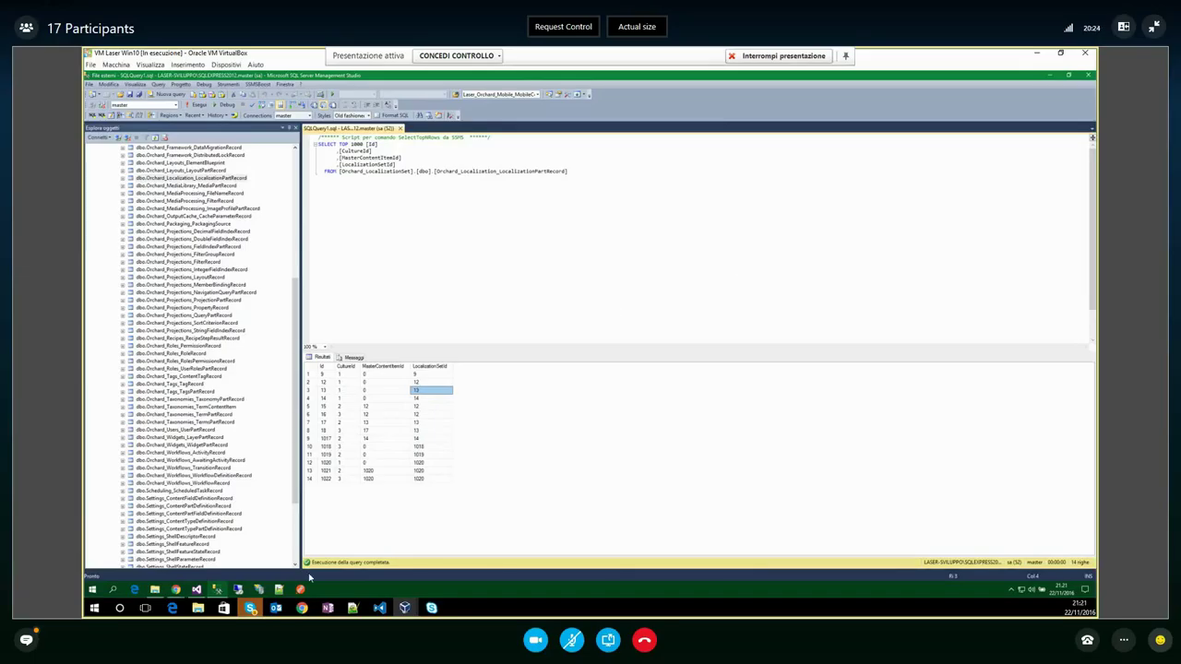
Return to the Orchard admin in Chrome and clone "demotype A - en" from the DemoType content list
{"action": "mouse_move", "coordinate": [178, 593]}
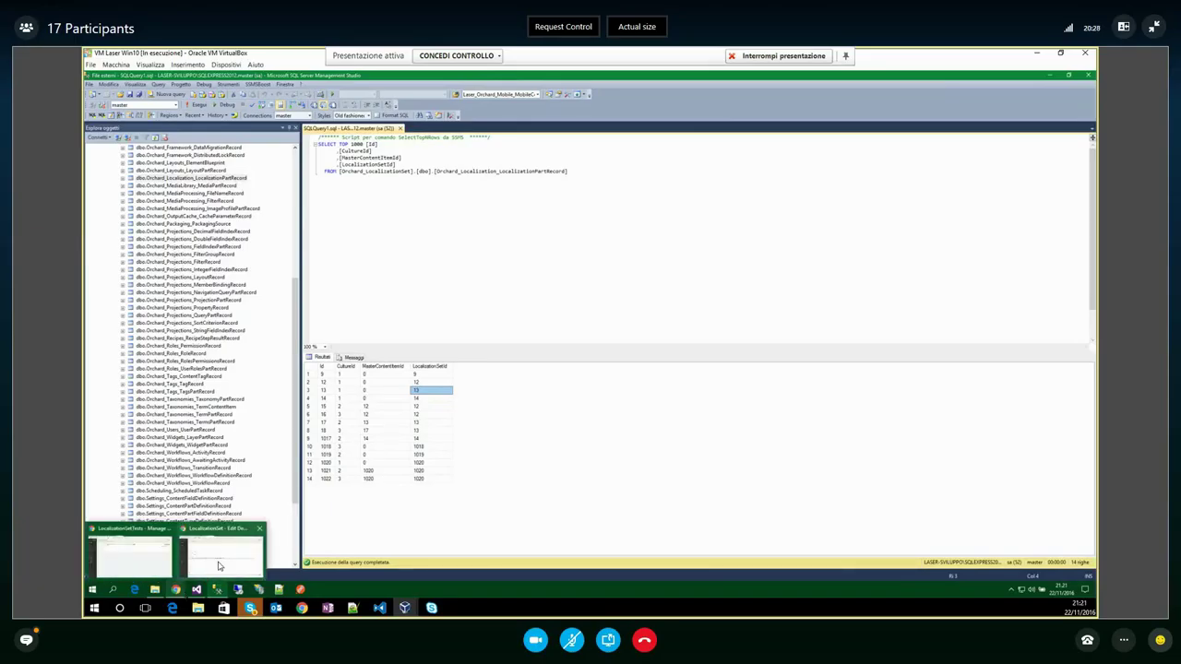
{"action": "left_click", "coordinate": [219, 558]}
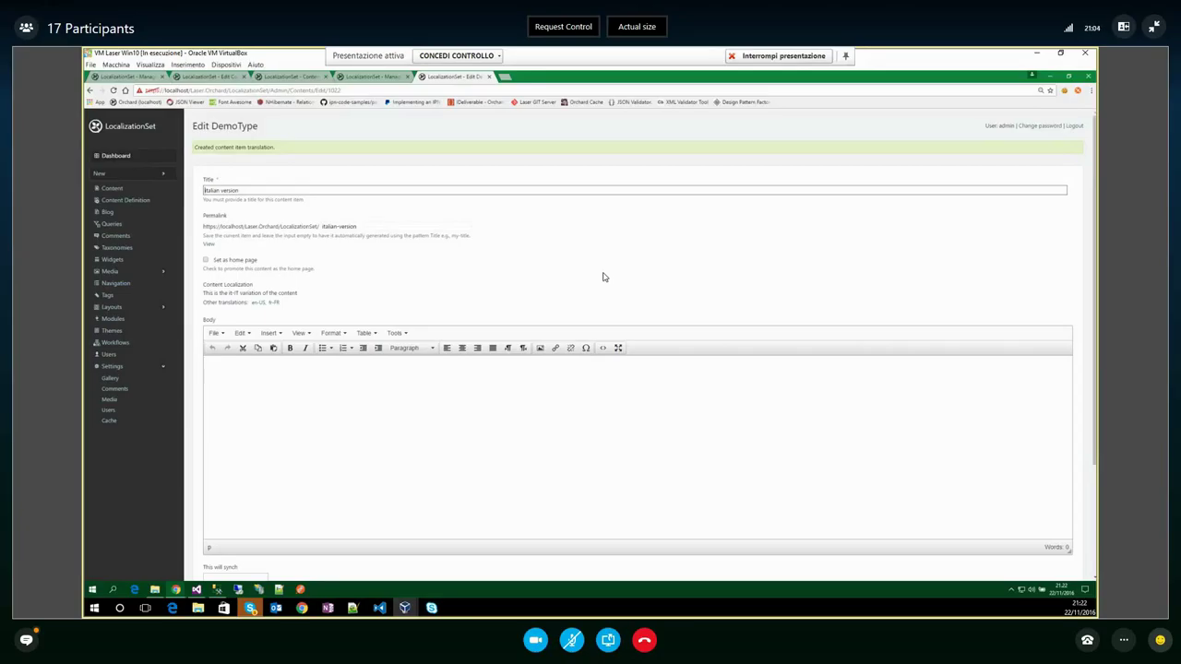
{"action": "left_click", "coordinate": [374, 76]}
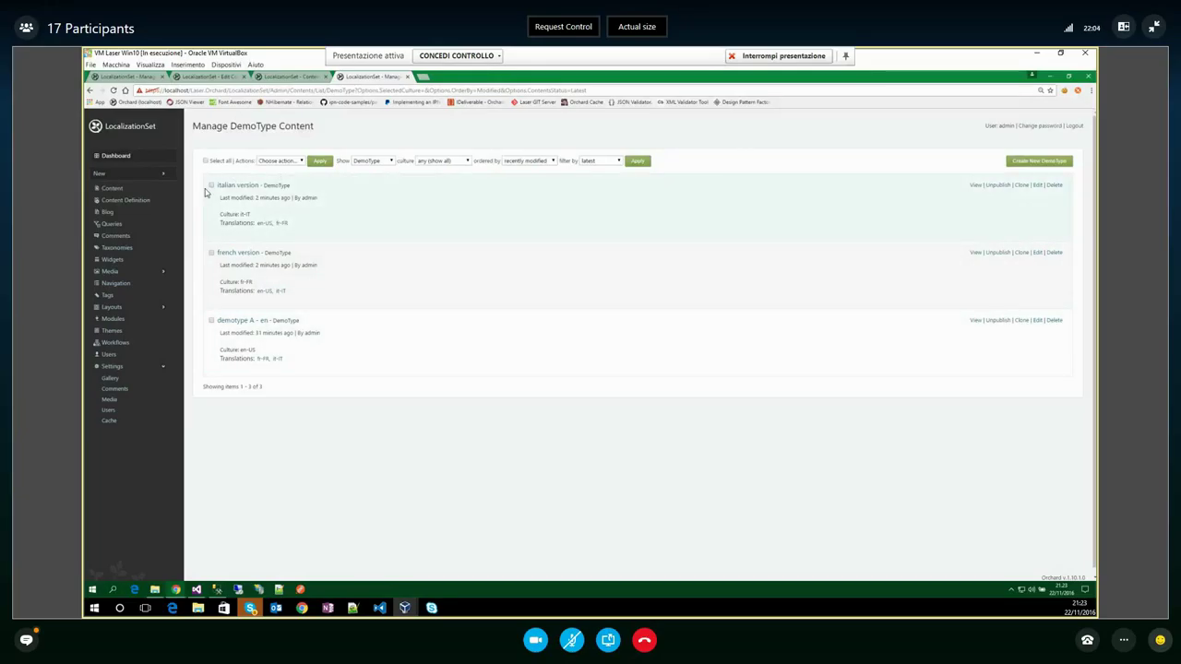
{"action": "left_click", "coordinate": [1022, 321]}
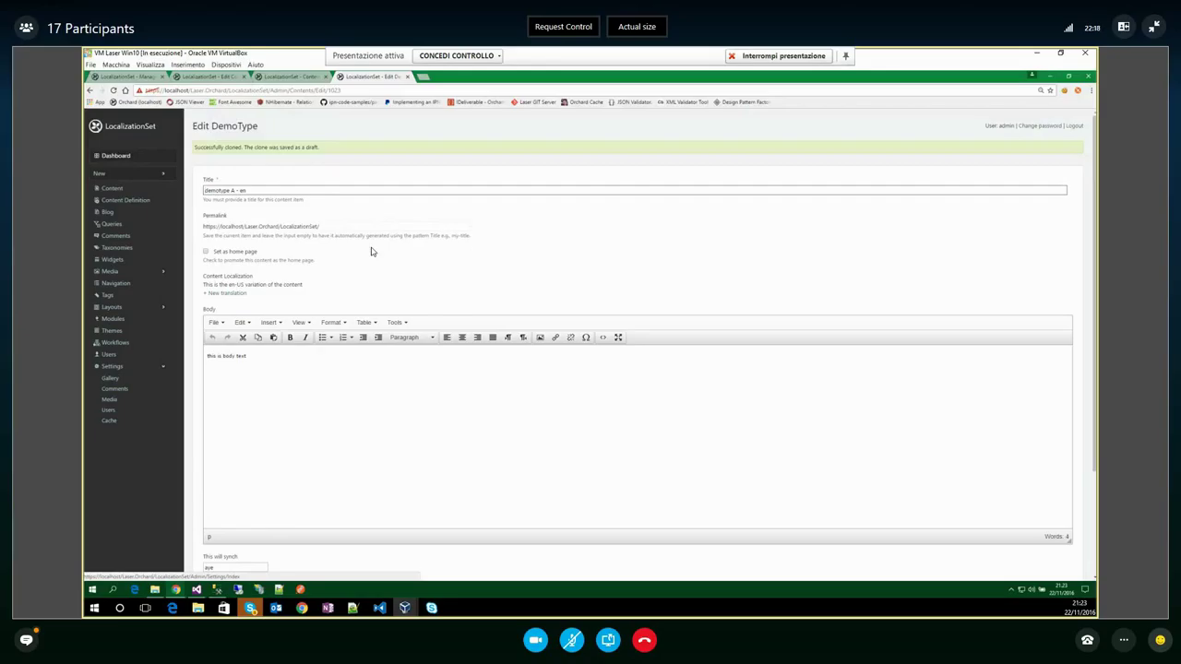
Examine the cloned item's title, content localization, body and the "This will synch" and "This will not synch" fields
{"action": "scroll", "coordinate": [372, 251], "scroll_direction": "down", "scroll_amount": 1}
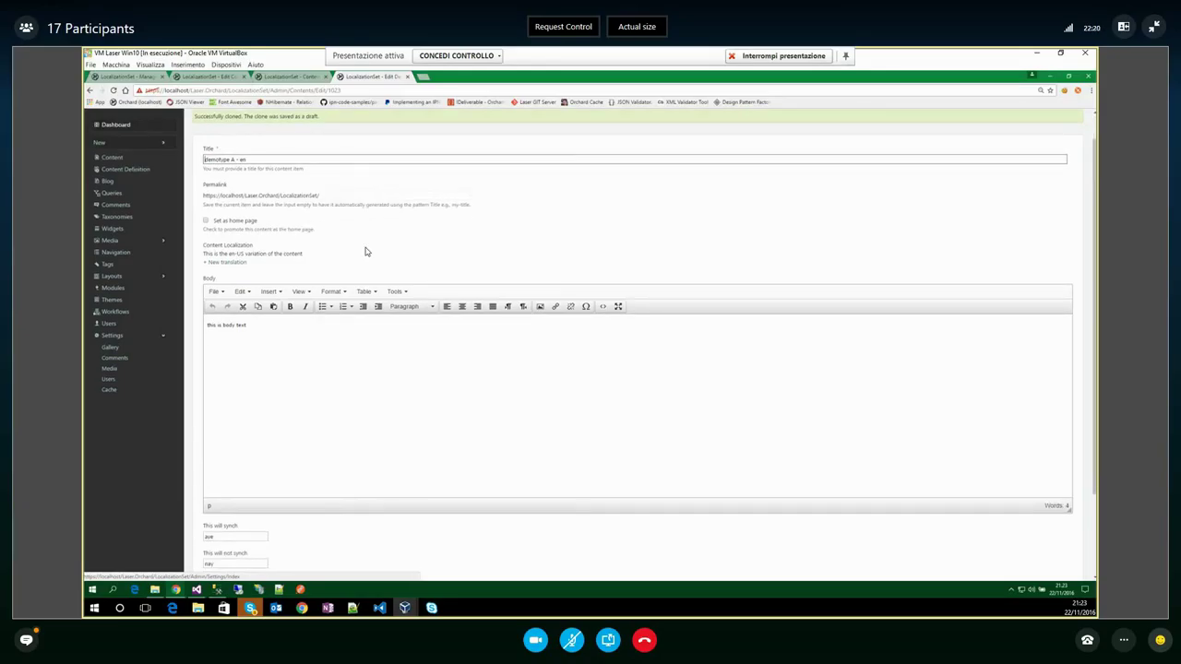
{"action": "scroll", "coordinate": [364, 251], "scroll_direction": "down", "scroll_amount": 1}
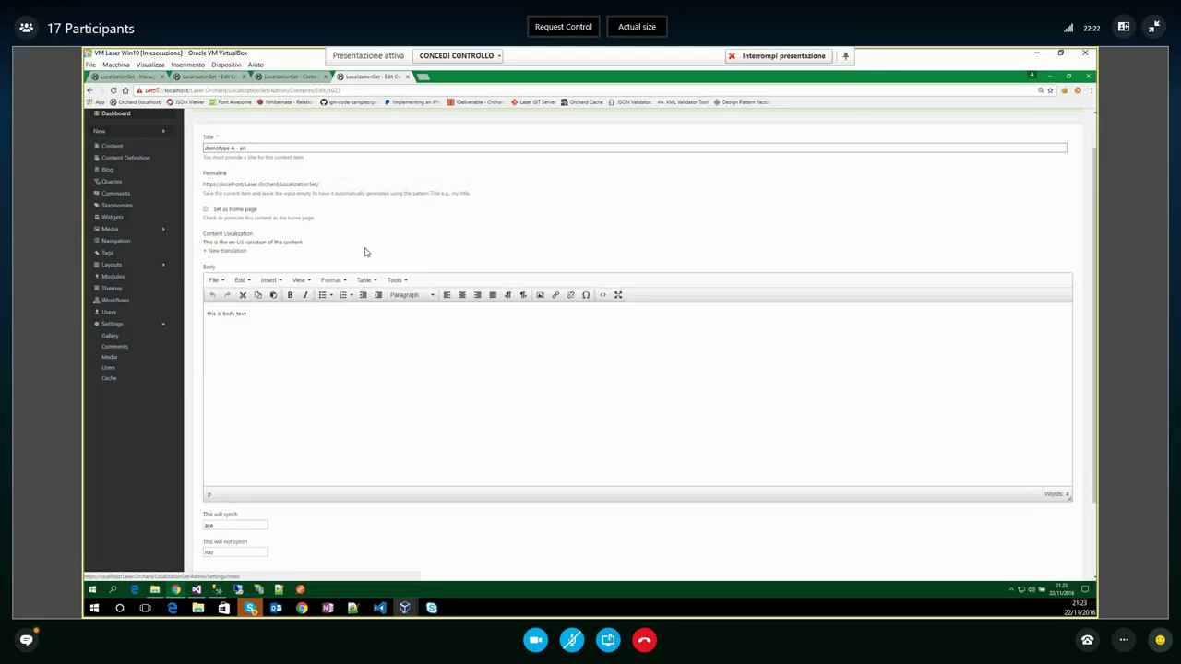
{"action": "scroll", "coordinate": [365, 251], "scroll_direction": "down", "scroll_amount": 1}
{"action": "scroll", "coordinate": [364, 251], "scroll_direction": "down", "scroll_amount": 1}
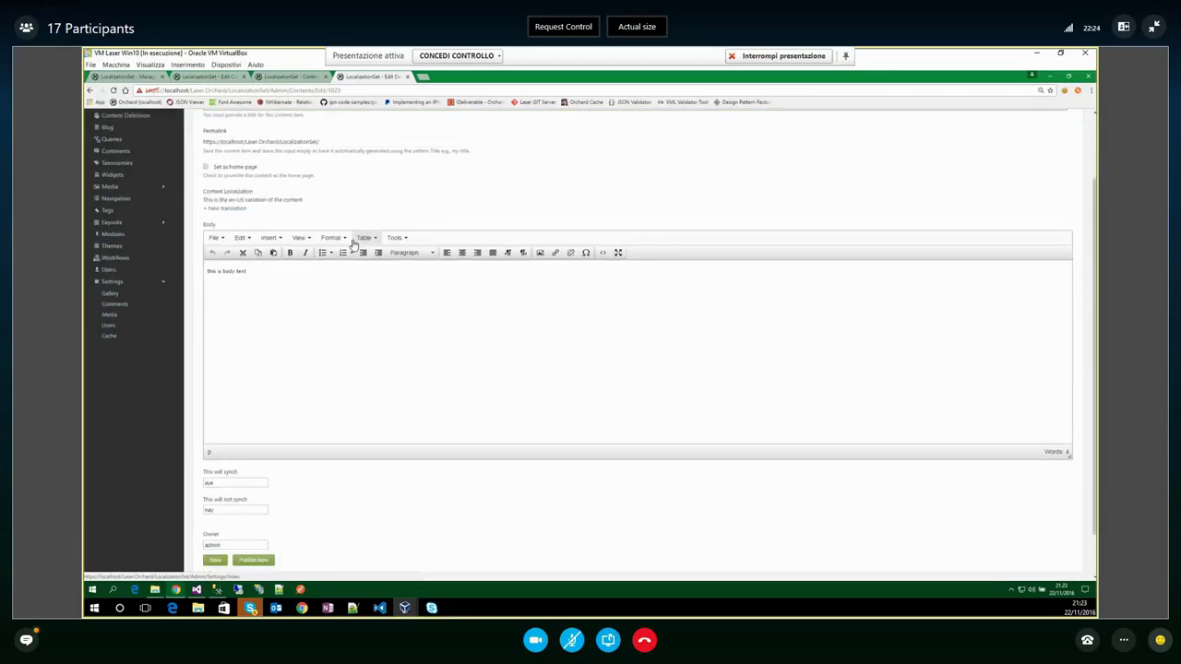
{"action": "scroll", "coordinate": [353, 243], "scroll_direction": "up", "scroll_amount": 2}
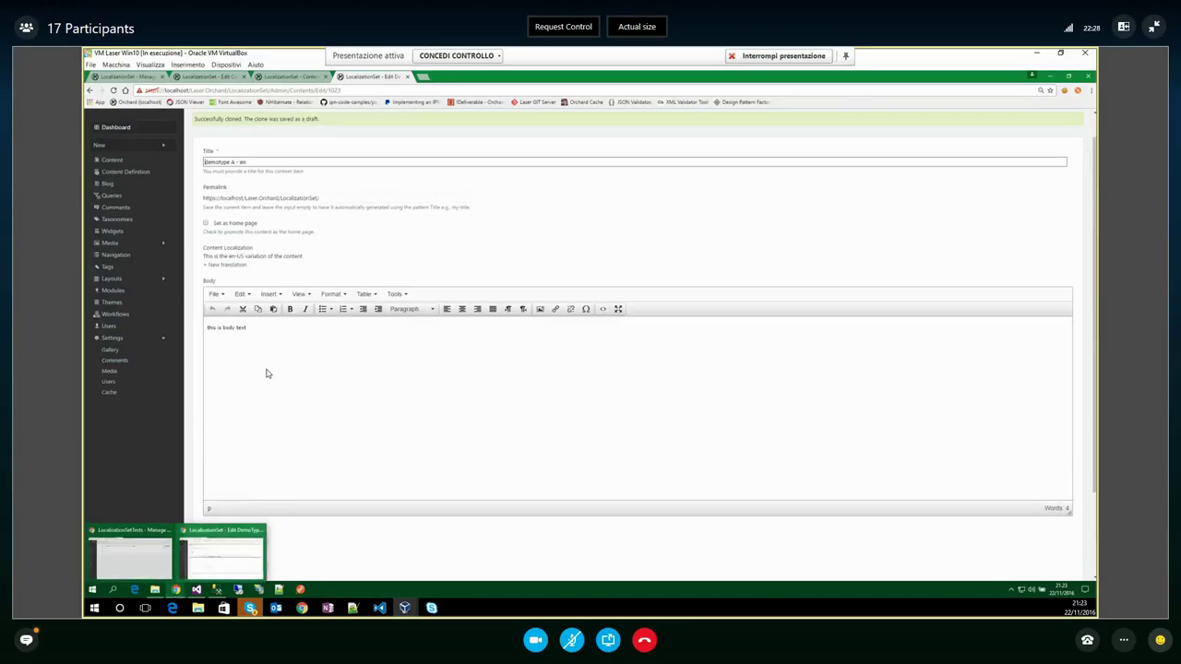
{"action": "scroll", "coordinate": [266, 373], "scroll_direction": "down", "scroll_amount": 1}
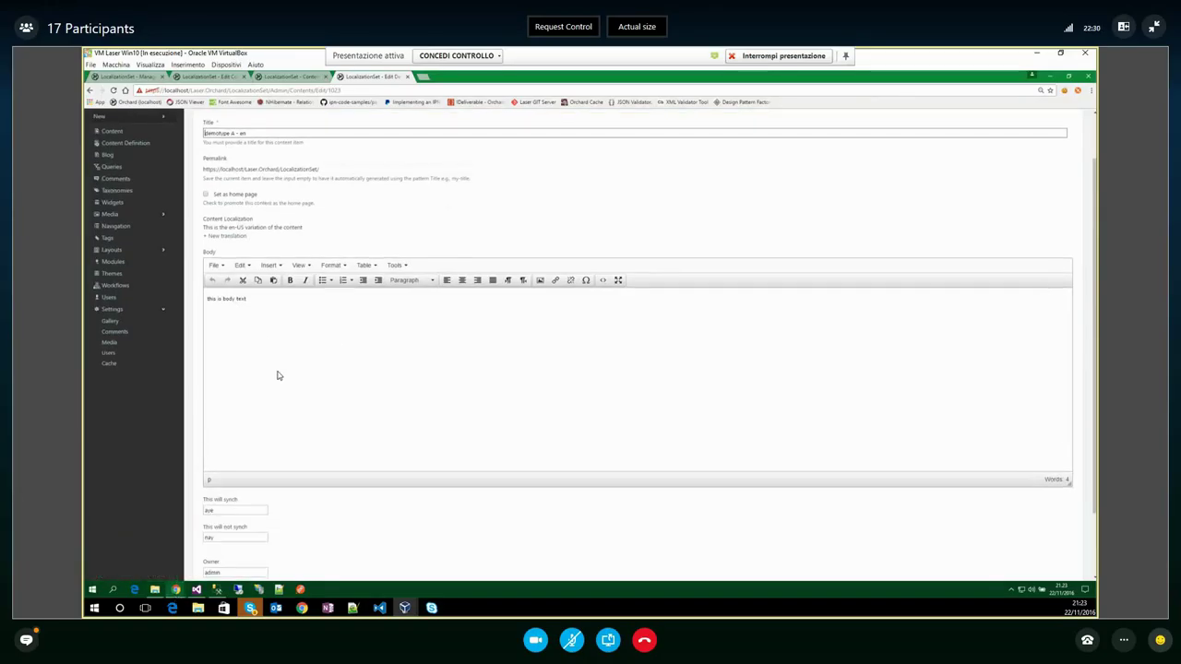
{"action": "scroll", "coordinate": [284, 378], "scroll_direction": "down", "scroll_amount": 1}
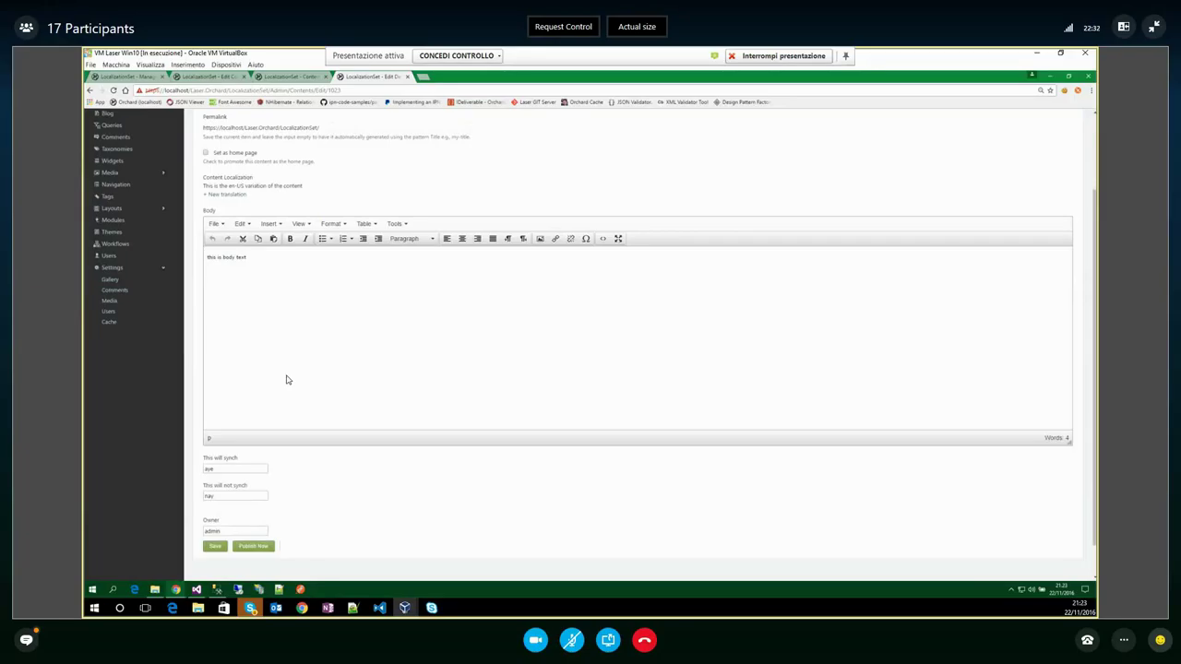
{"action": "scroll", "coordinate": [300, 425], "scroll_direction": "down", "scroll_amount": 1}
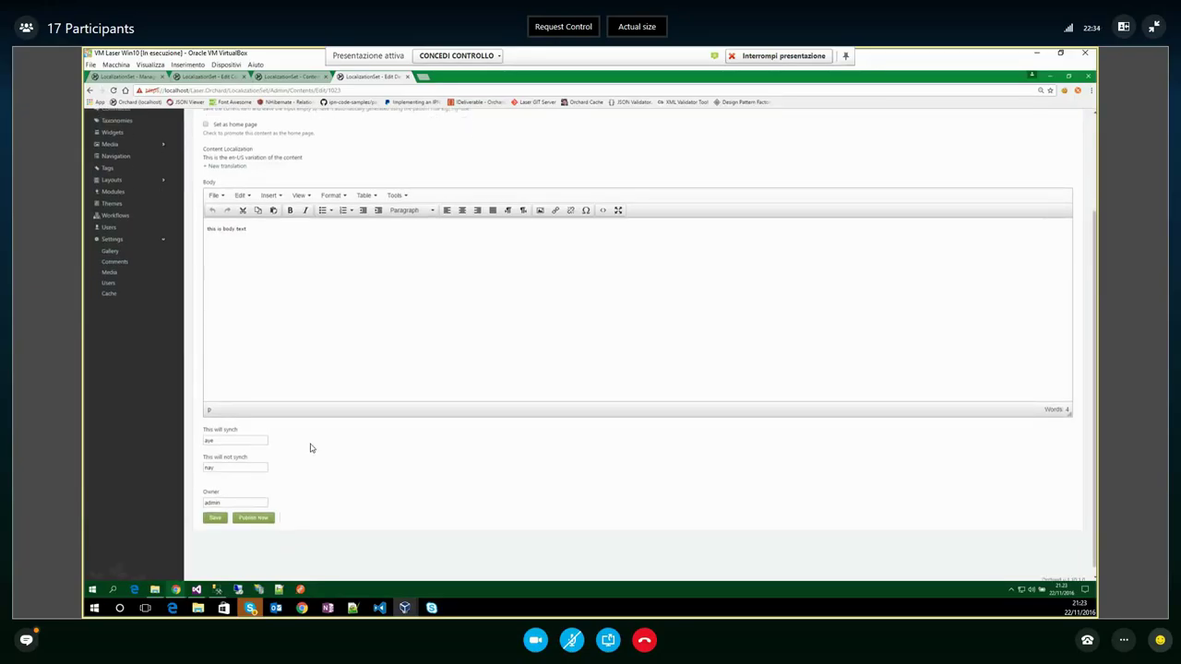
Open the list of all content items and delete the draft clone of "demotype A - en"
{"action": "scroll", "coordinate": [311, 448], "scroll_direction": "up", "scroll_amount": 2}
{"action": "scroll", "coordinate": [314, 441], "scroll_direction": "up", "scroll_amount": 2}
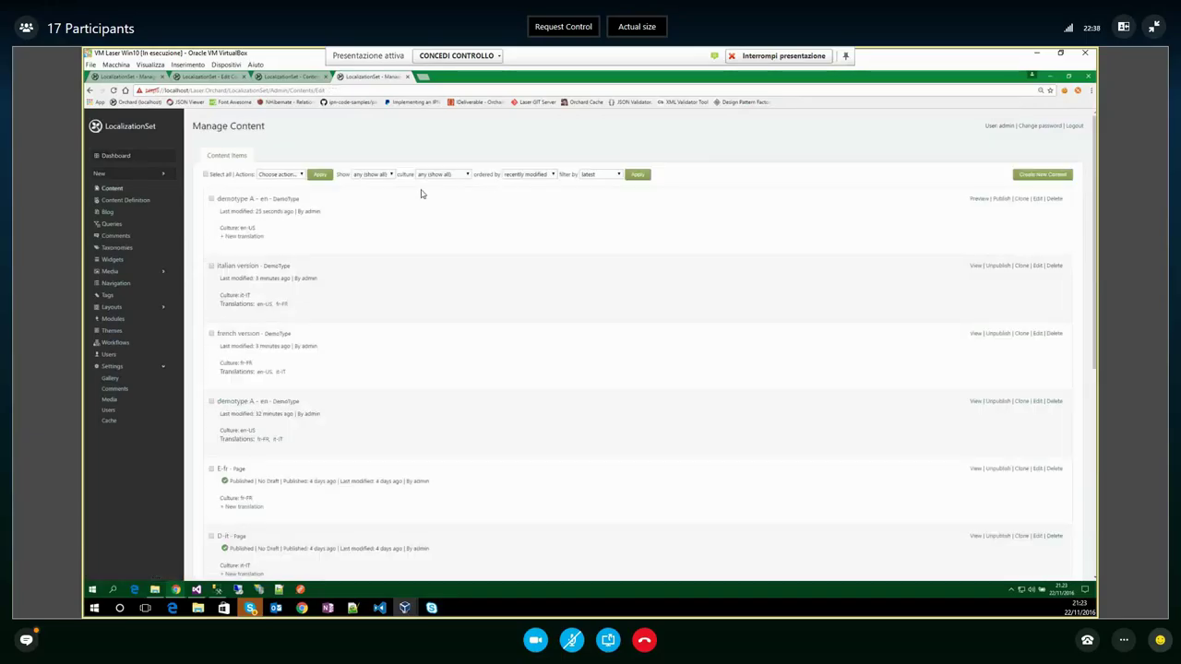
{"action": "left_click", "coordinate": [1055, 199]}
{"action": "left_click", "coordinate": [625, 140]}
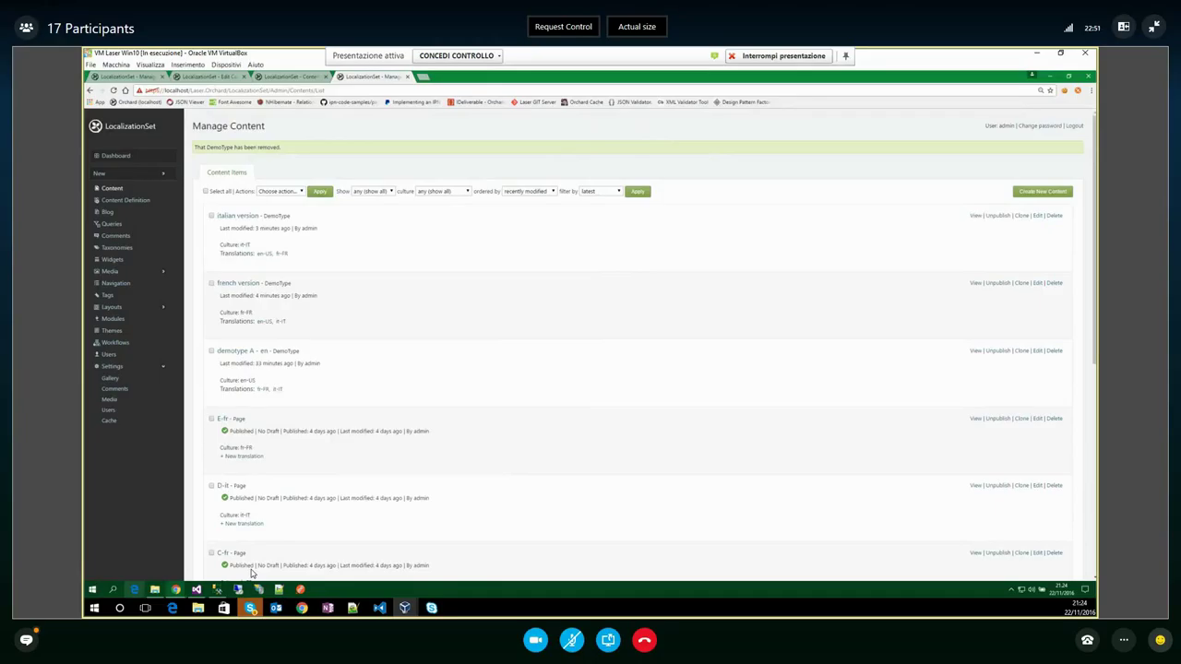
Switch to Visual Studio and open the recently used solution Orchard.sln from Laser.Platform.Orchard
{"action": "left_click", "coordinate": [196, 590]}
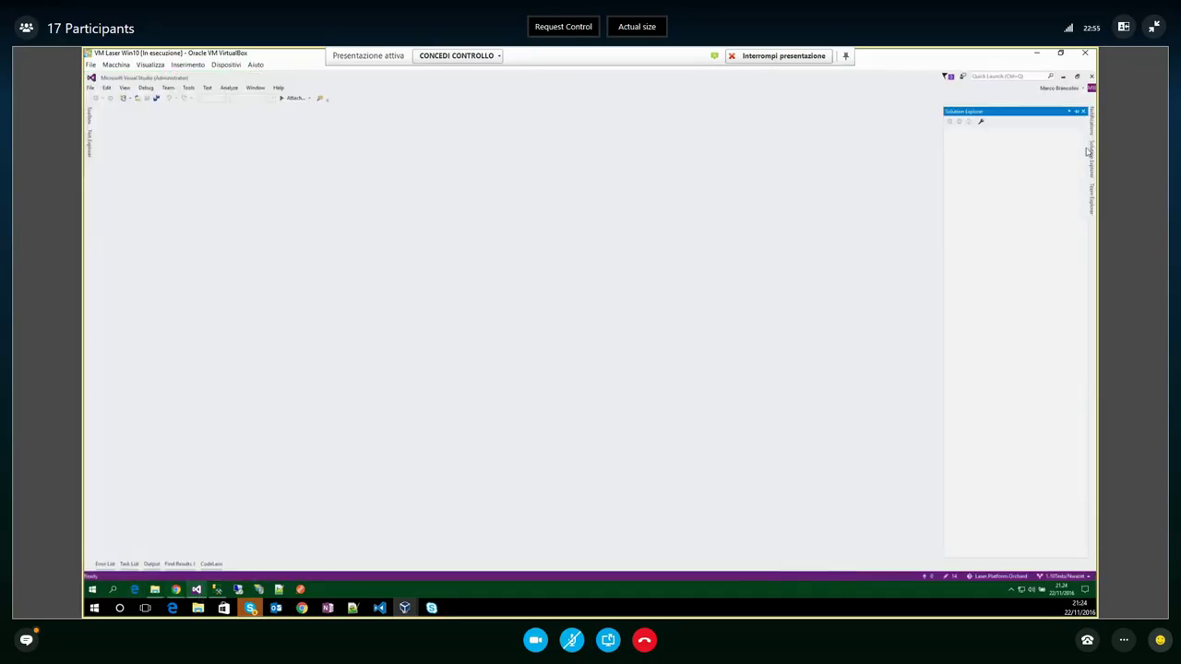
{"action": "left_click", "coordinate": [90, 88]}
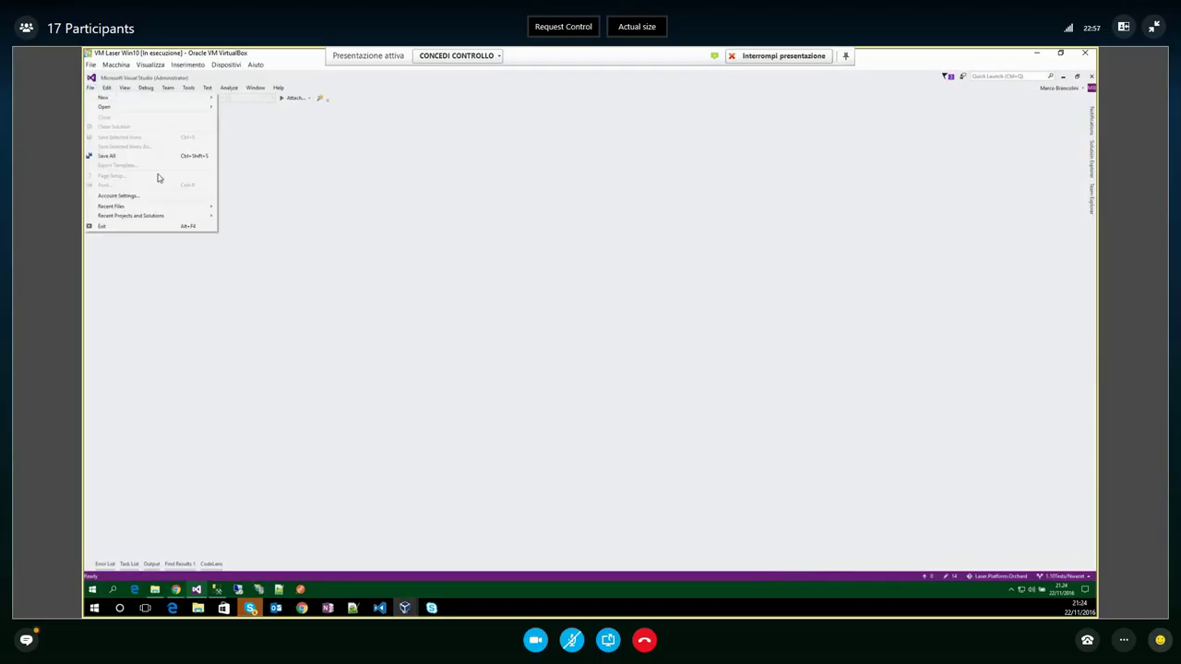
{"action": "mouse_move", "coordinate": [172, 218]}
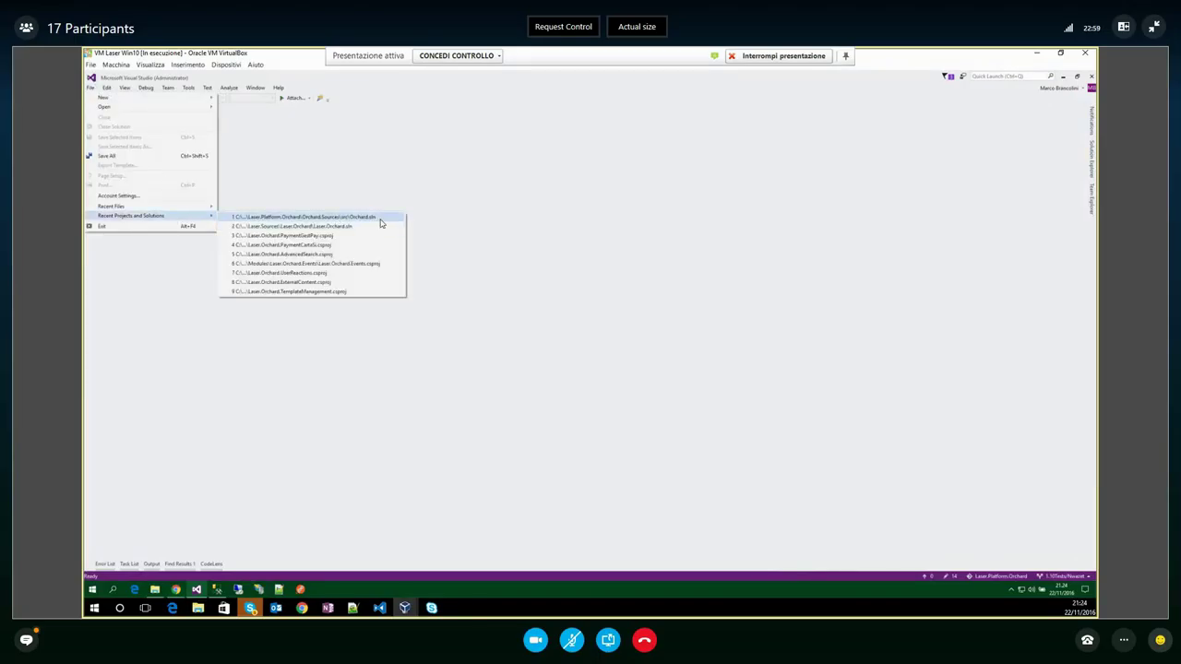
{"action": "left_click", "coordinate": [378, 219]}
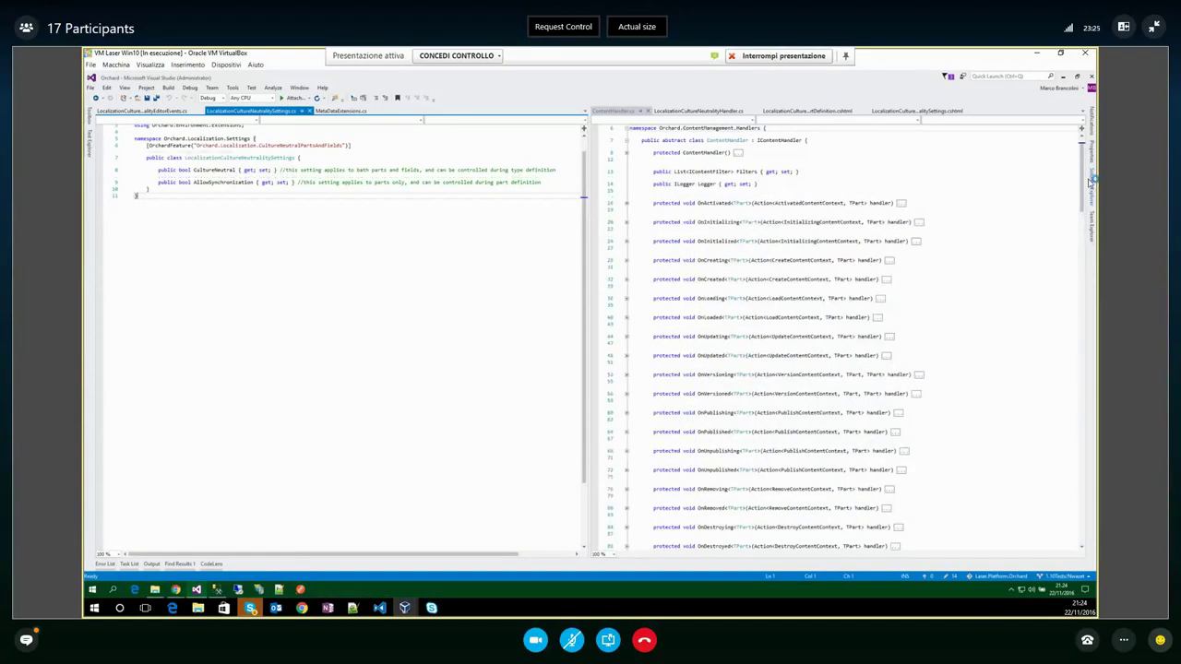
Open IContentFieldCloningDriver.cs from the ContentManagement Drivers folder of the Orchard.Framework project
{"action": "left_click", "coordinate": [1090, 183]}
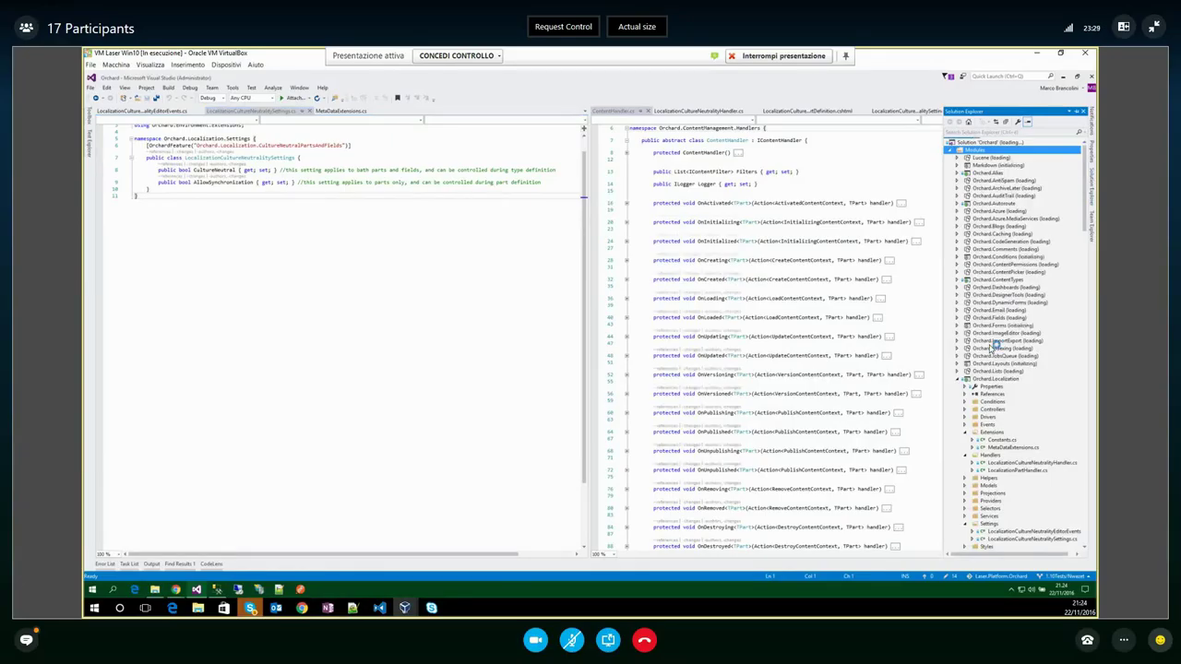
{"action": "scroll", "coordinate": [994, 348], "scroll_direction": "down", "scroll_amount": 3}
{"action": "left_click_drag", "start_coordinate": [1091, 231], "coordinate": [1096, 374]}
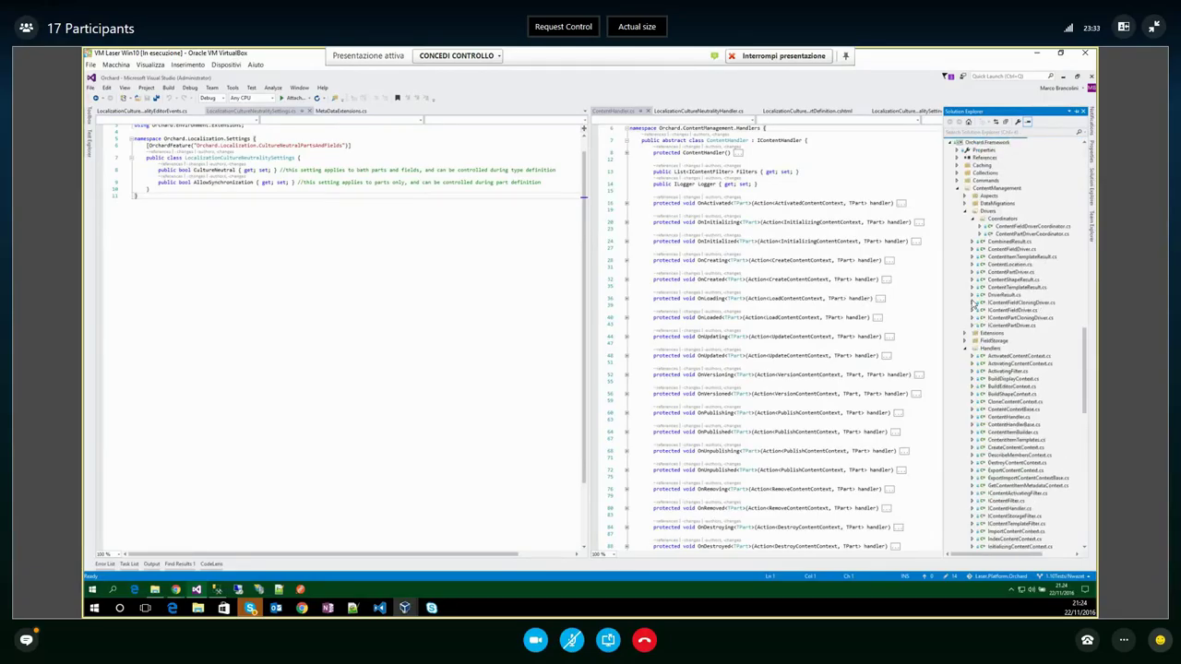
{"action": "left_click", "coordinate": [1017, 302]}
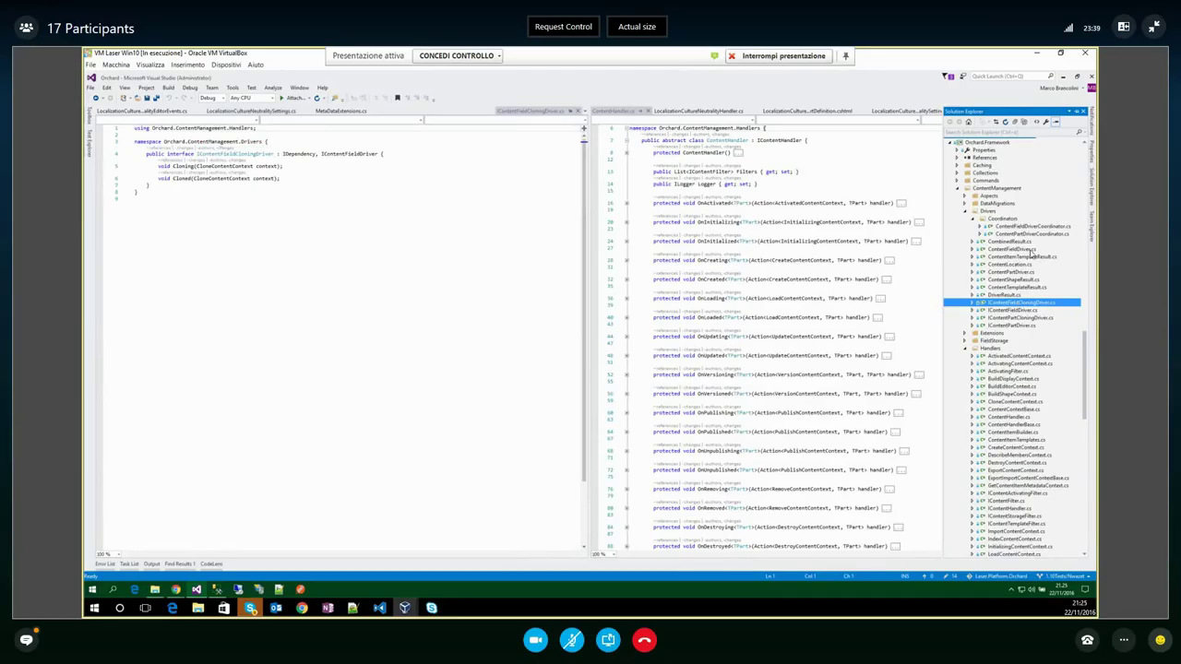
Inspect the Cloning method and IContentFieldDriver base interface, then bring the Solution Explorer back and dismiss the Rebracer notification
{"action": "left_click", "coordinate": [295, 166]}
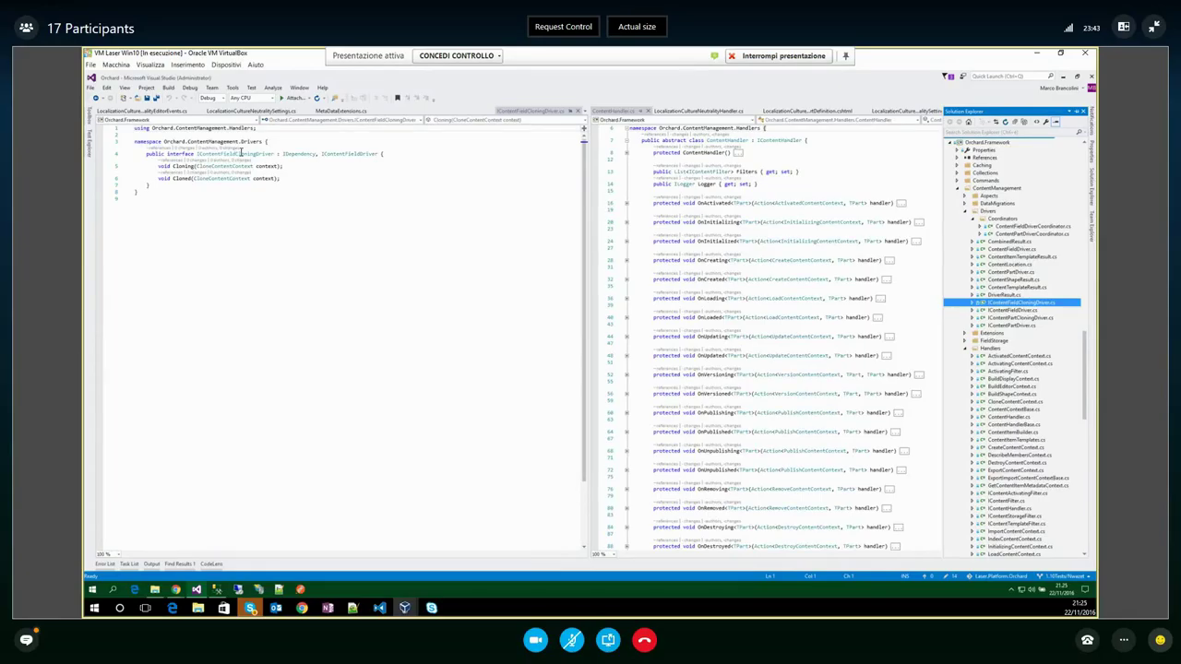
{"action": "left_click", "coordinate": [349, 153]}
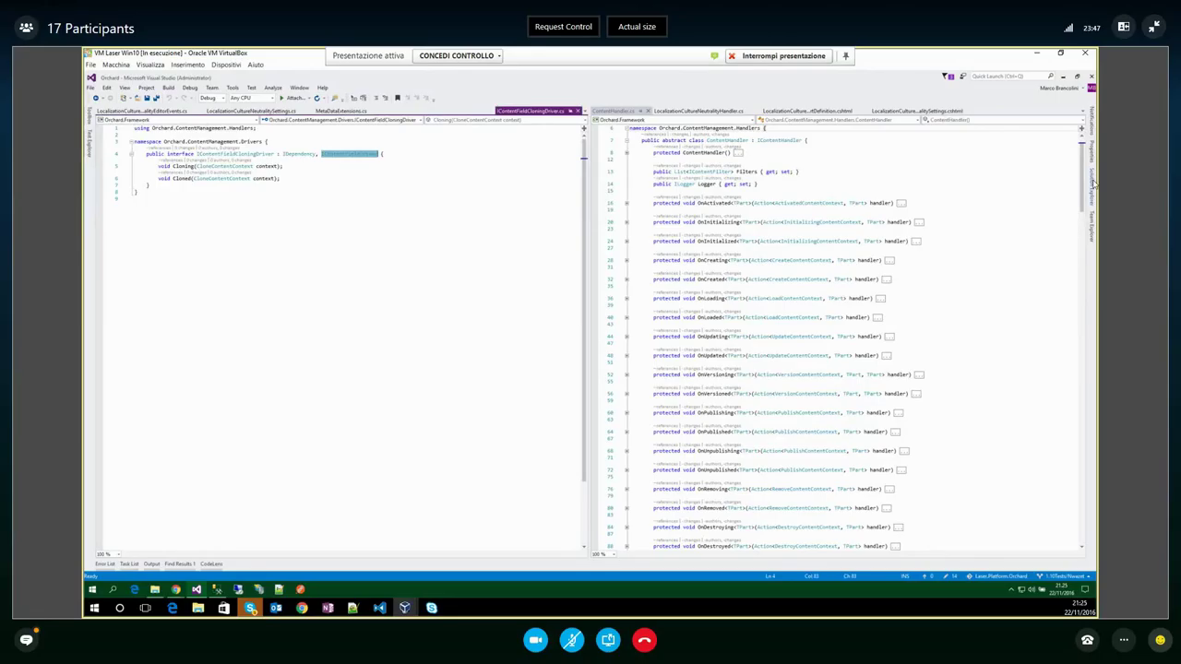
{"action": "left_click", "coordinate": [1092, 182]}
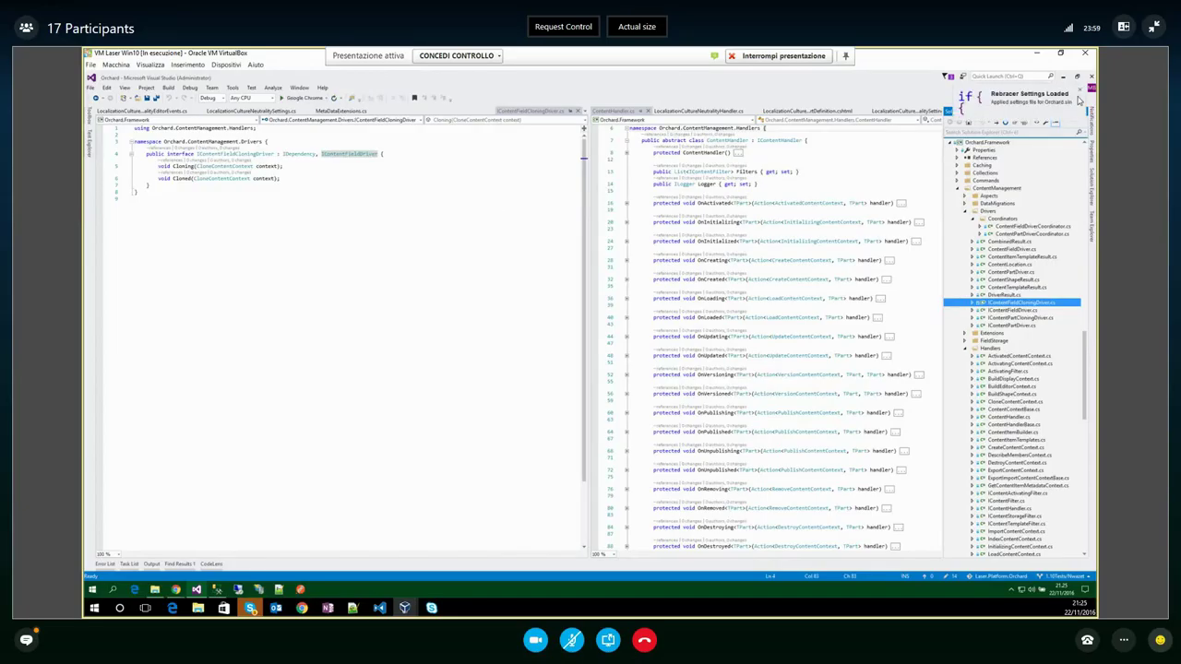
{"action": "left_click", "coordinate": [1079, 91]}
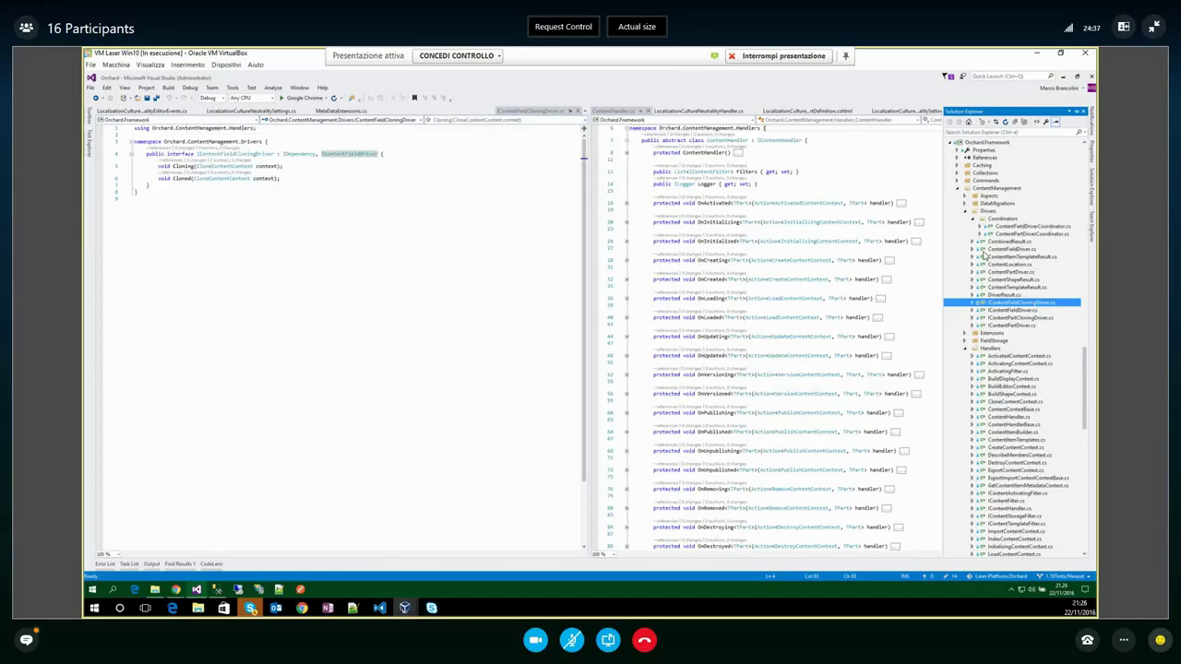
Open ContentFieldDriver.cs from the Drivers folder and examine its IContentFieldCloningDriver interface, IContentFieldDriver members, and Cloning, Cloned and ProcessClone methods
{"action": "left_click", "coordinate": [1017, 250]}
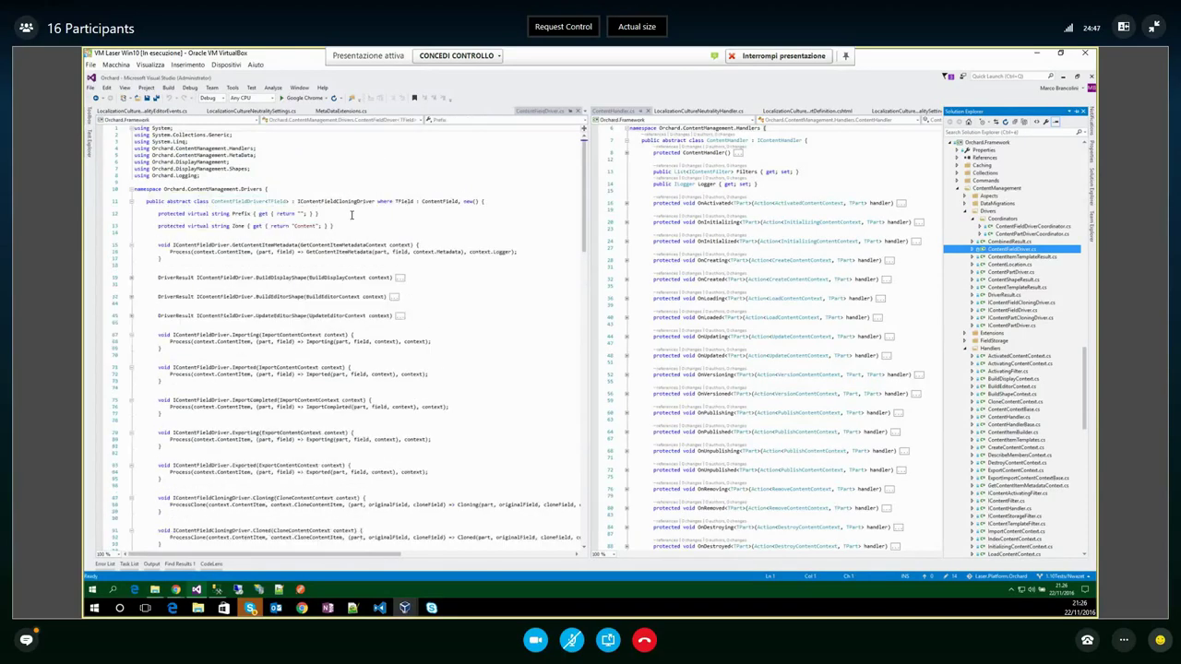
{"action": "left_click", "coordinate": [339, 202]}
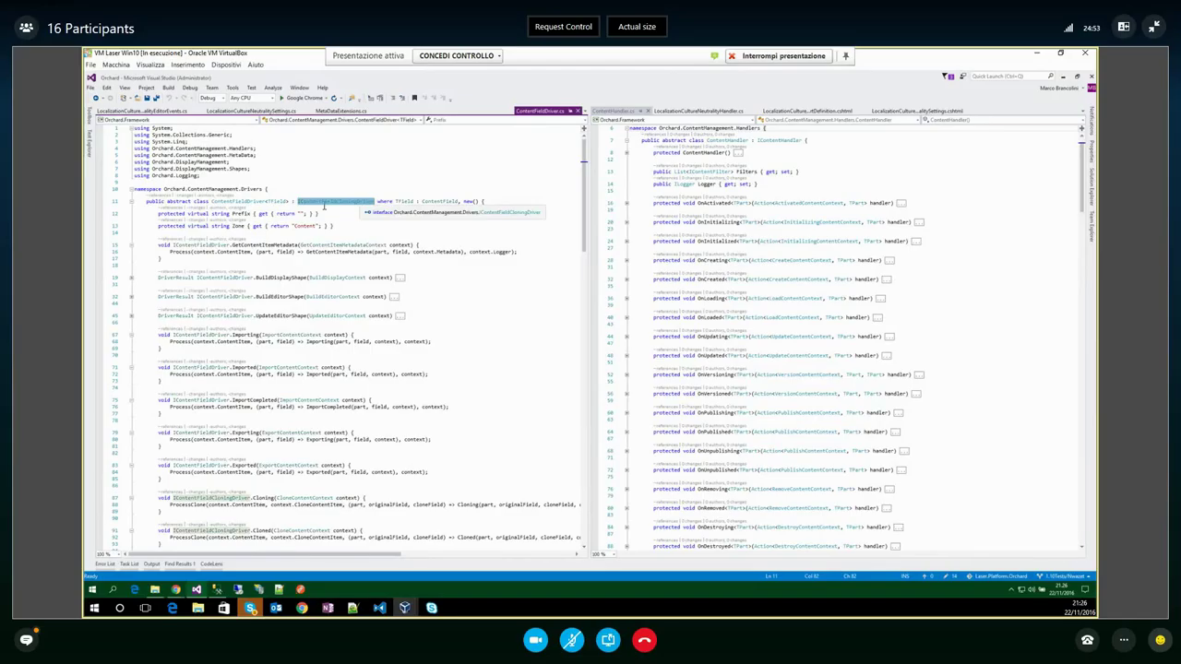
{"action": "scroll", "coordinate": [320, 208], "scroll_direction": "down", "scroll_amount": 2}
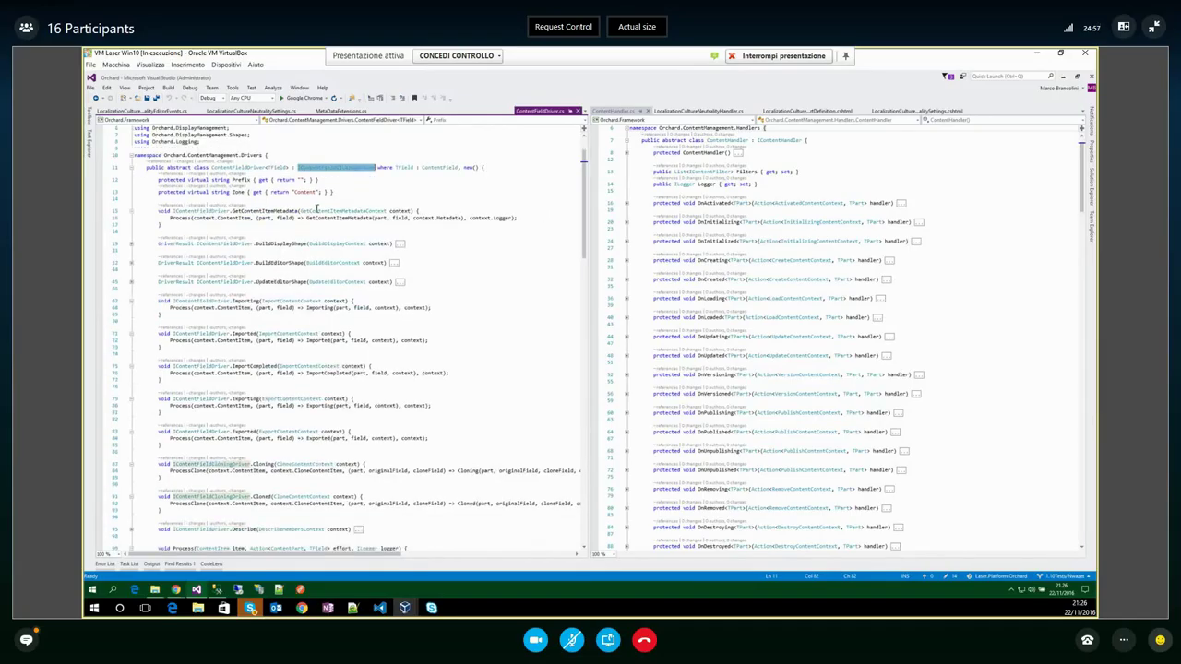
{"action": "double_click", "coordinate": [250, 245]}
{"action": "scroll", "coordinate": [251, 252], "scroll_direction": "down", "scroll_amount": 1}
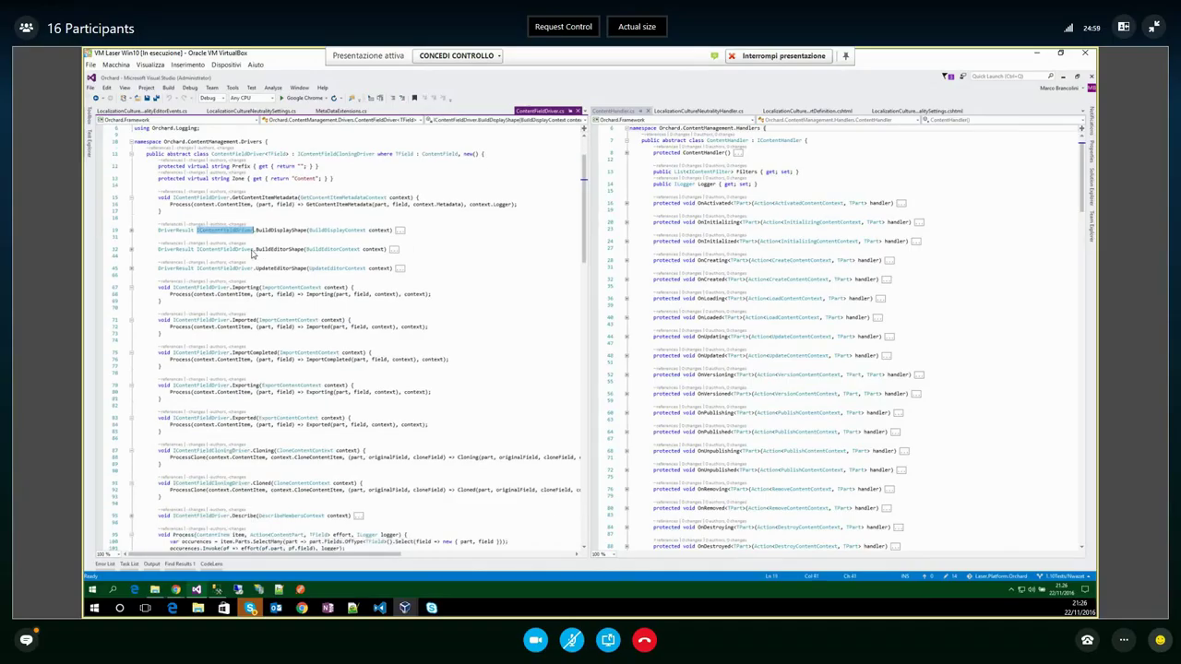
{"action": "scroll", "coordinate": [251, 254], "scroll_direction": "down", "scroll_amount": 14}
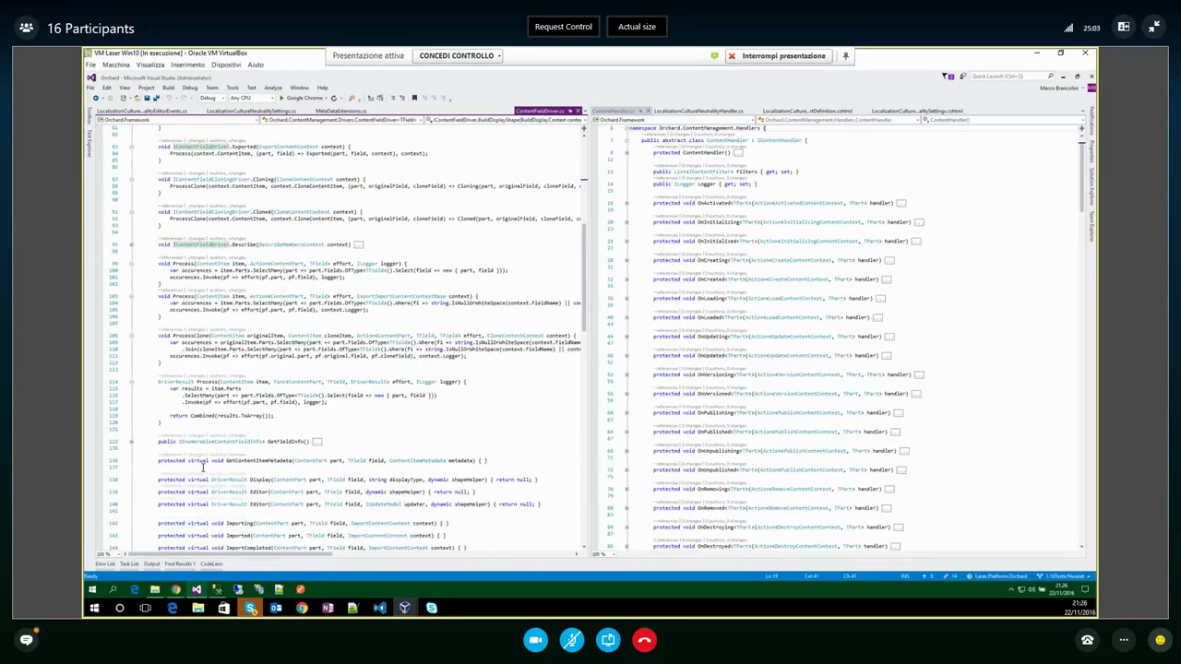
{"action": "scroll", "coordinate": [213, 371], "scroll_direction": "up", "scroll_amount": 7}
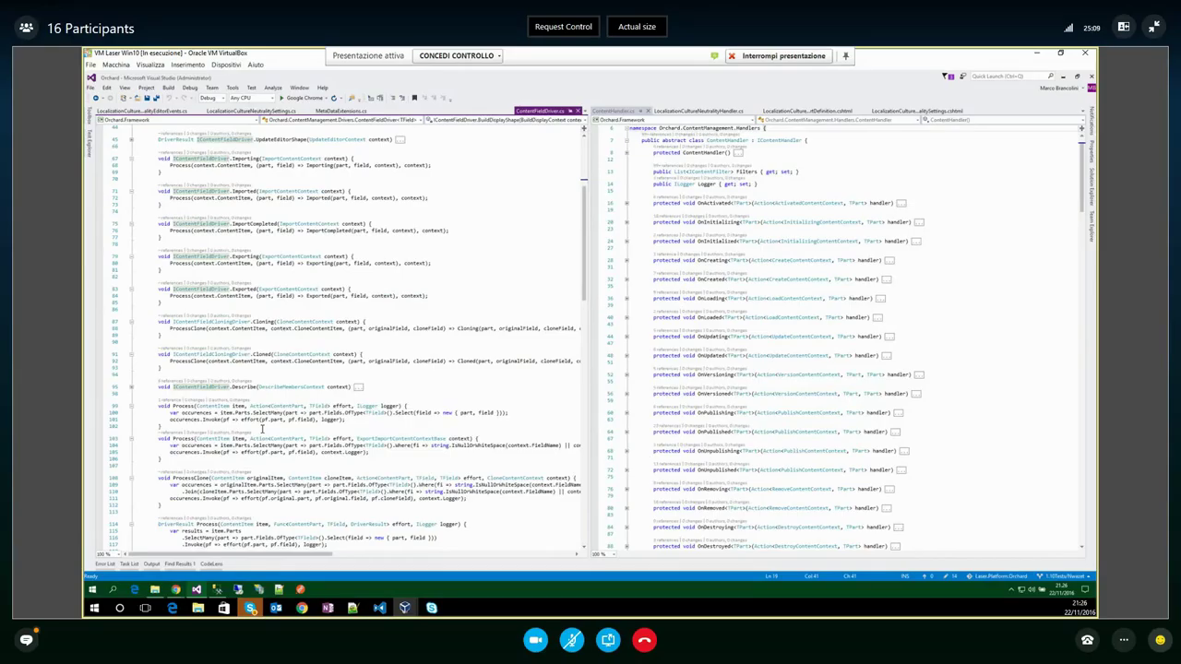
{"action": "scroll", "coordinate": [204, 439], "scroll_direction": "up", "scroll_amount": 1}
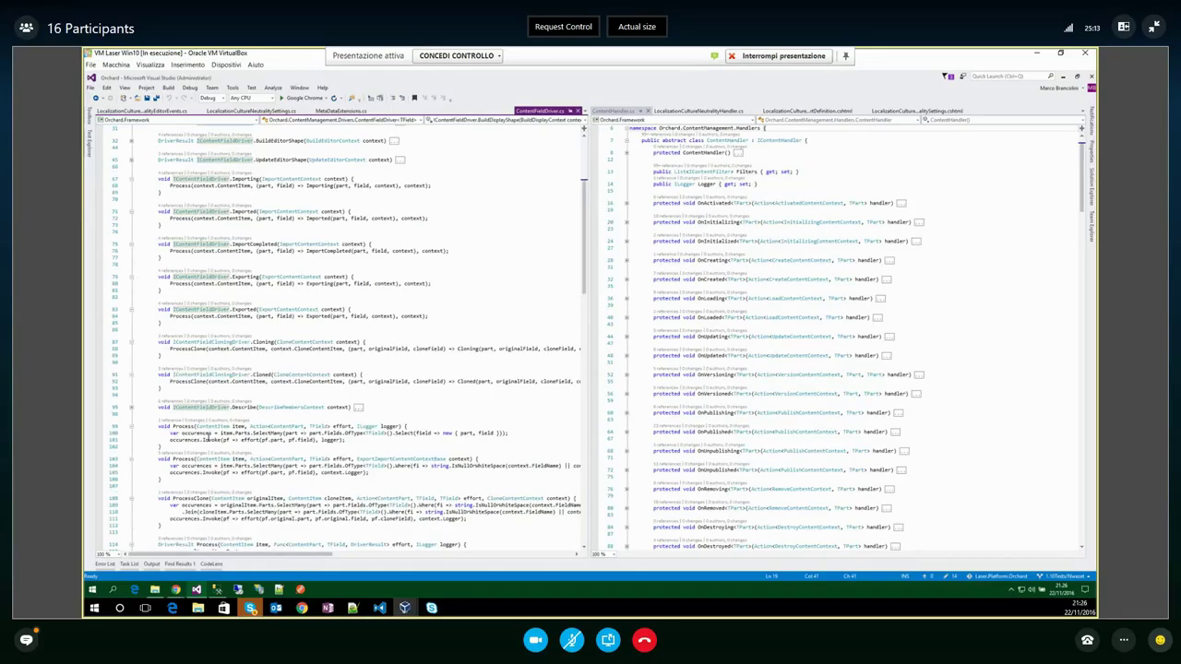
{"action": "scroll", "coordinate": [207, 436], "scroll_direction": "up", "scroll_amount": 1}
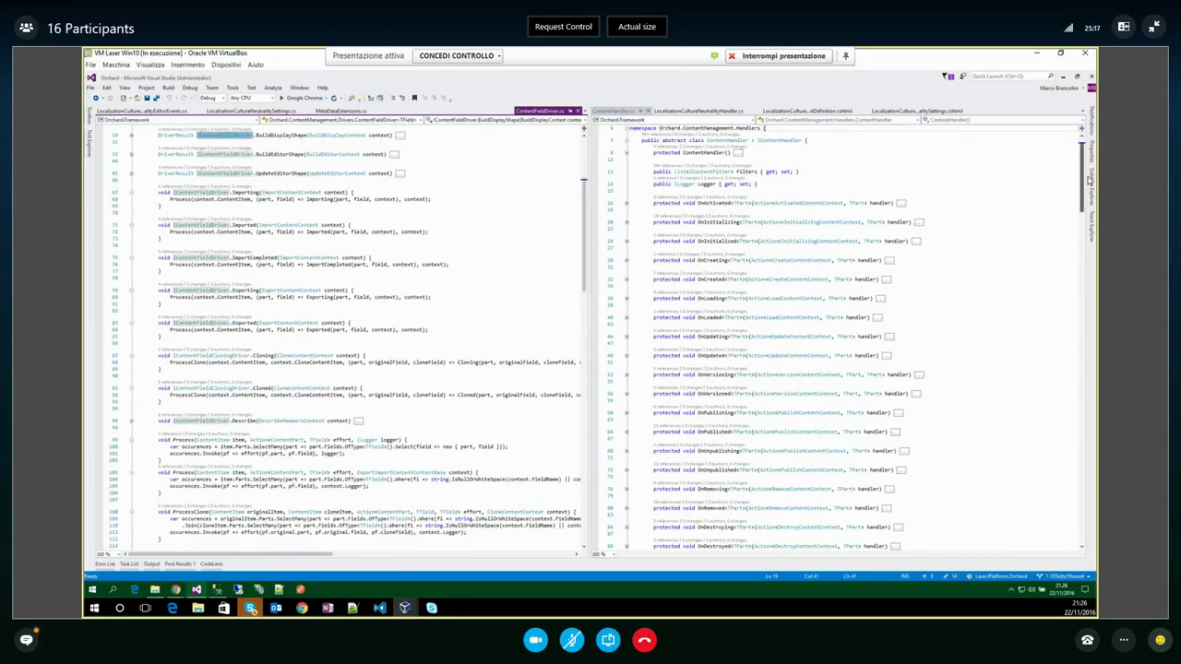
Open ContentFieldDriverCoordinator.cs and locate its Cloning method override
{"action": "key", "text": "F12"}
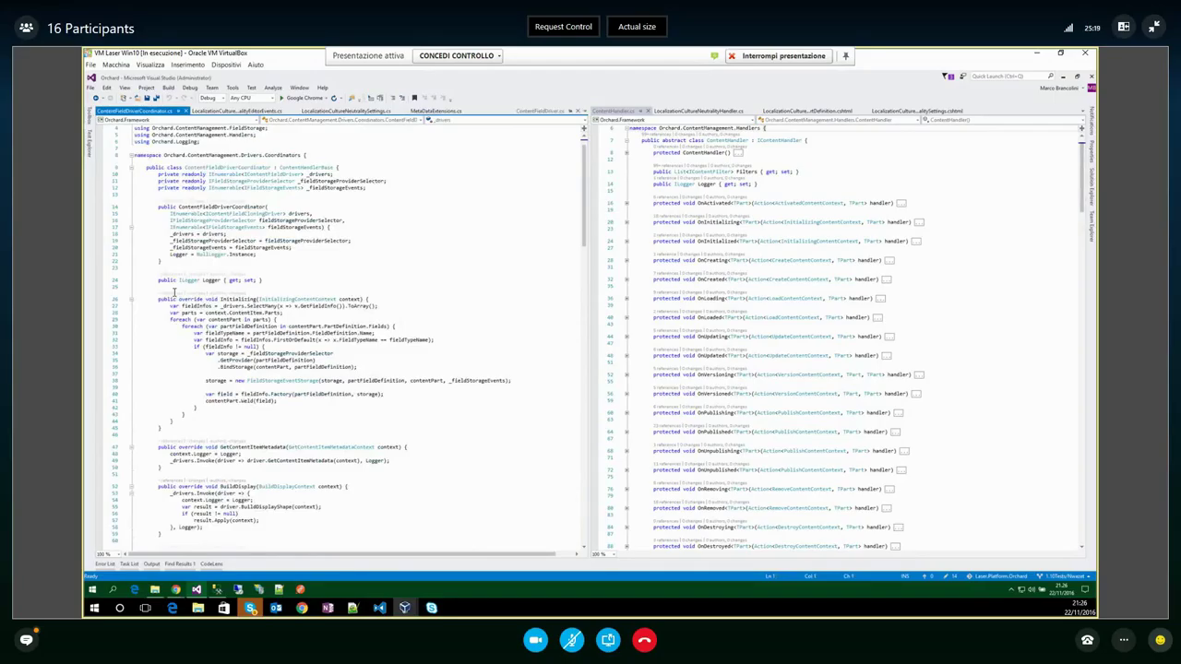
{"action": "scroll", "coordinate": [184, 277], "scroll_direction": "down", "scroll_amount": 3}
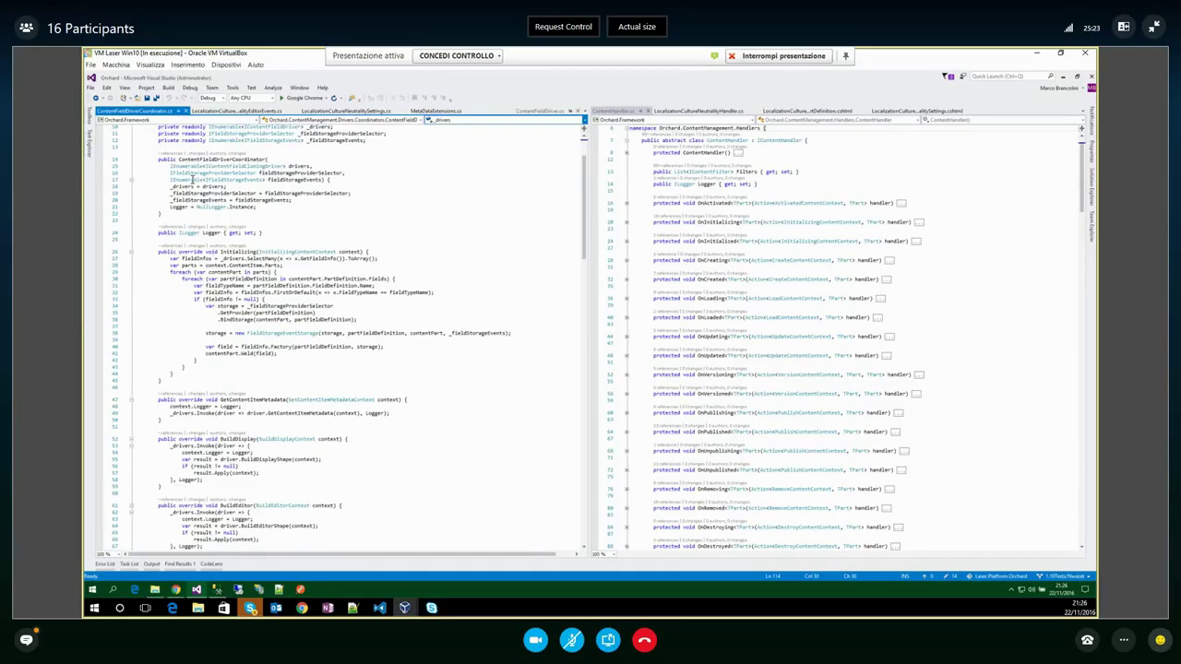
{"action": "scroll", "coordinate": [187, 229], "scroll_direction": "down", "scroll_amount": 15}
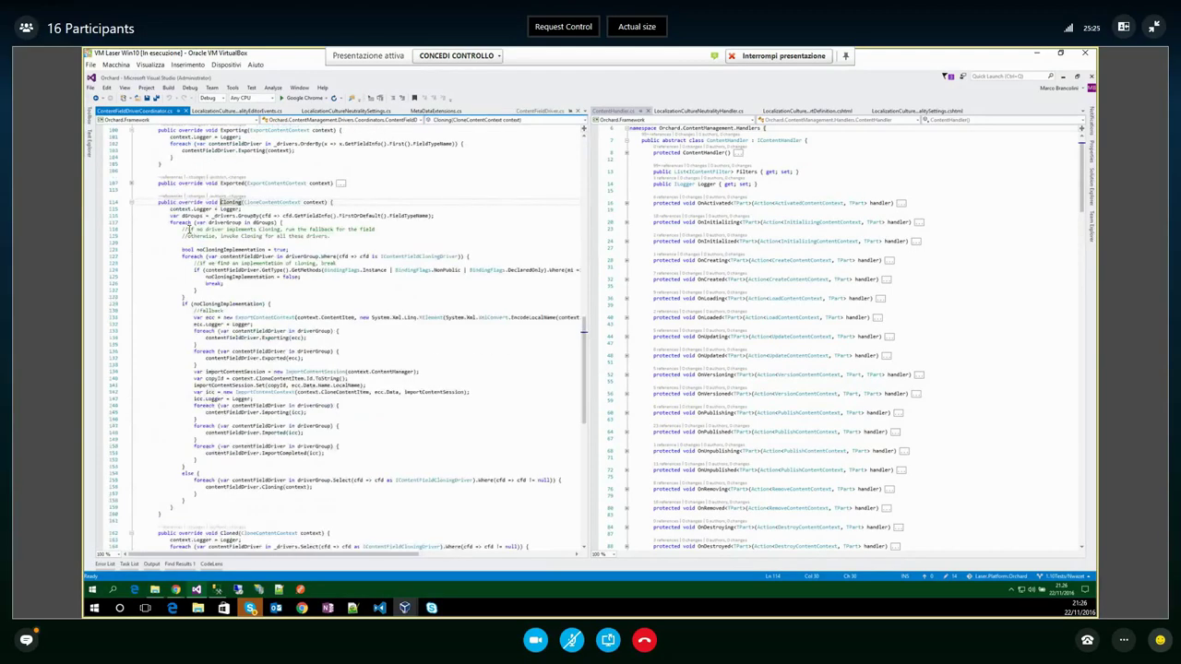
{"action": "scroll", "coordinate": [189, 235], "scroll_direction": "down", "scroll_amount": 2}
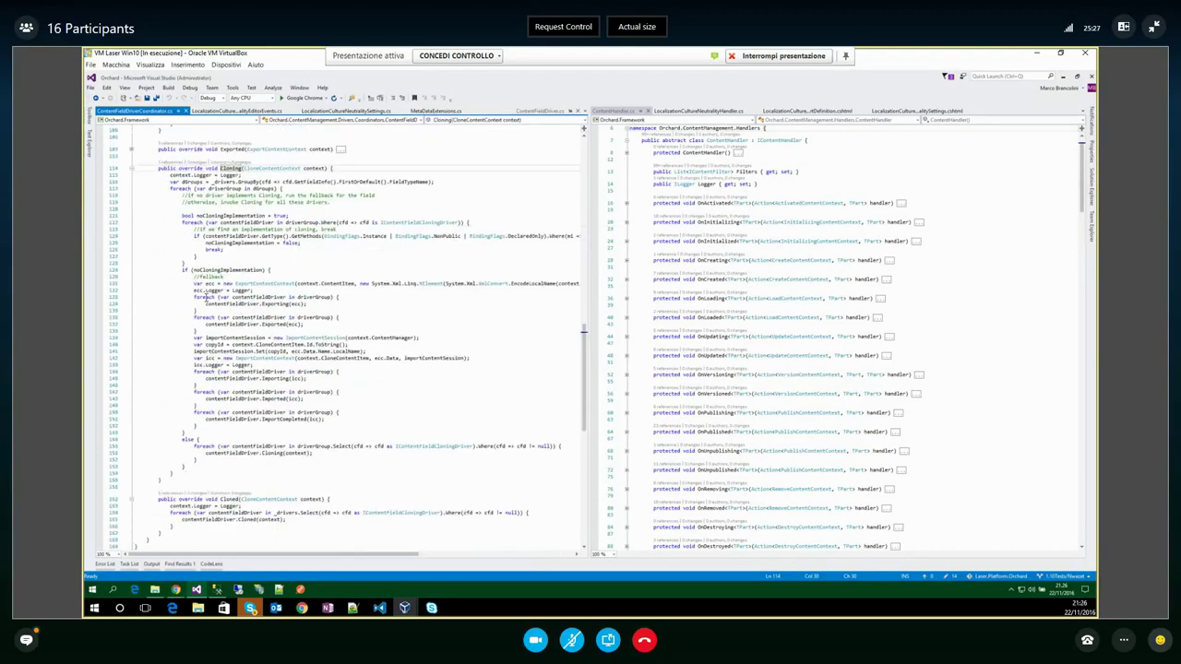
Examine the export and import fallback block inside the noCloningImplementation condition of the Cloning method
{"action": "left_click", "coordinate": [204, 297]}
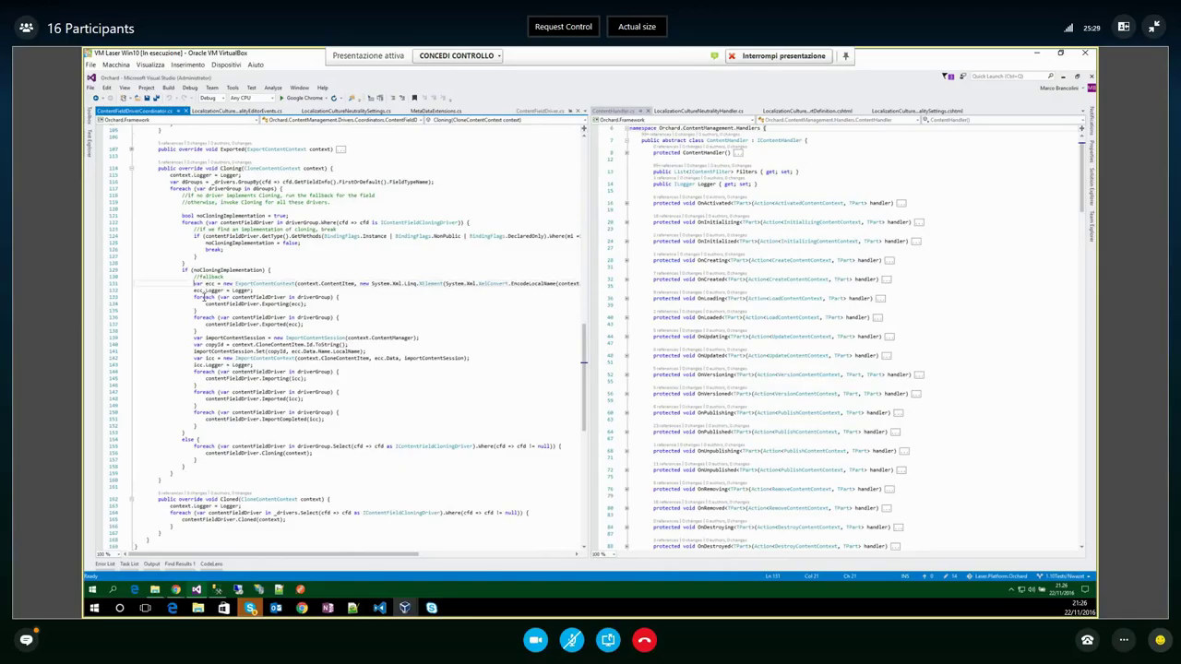
{"action": "left_click_drag", "start_coordinate": [204, 297], "coordinate": [198, 422]}
{"action": "left_click", "coordinate": [196, 404]}
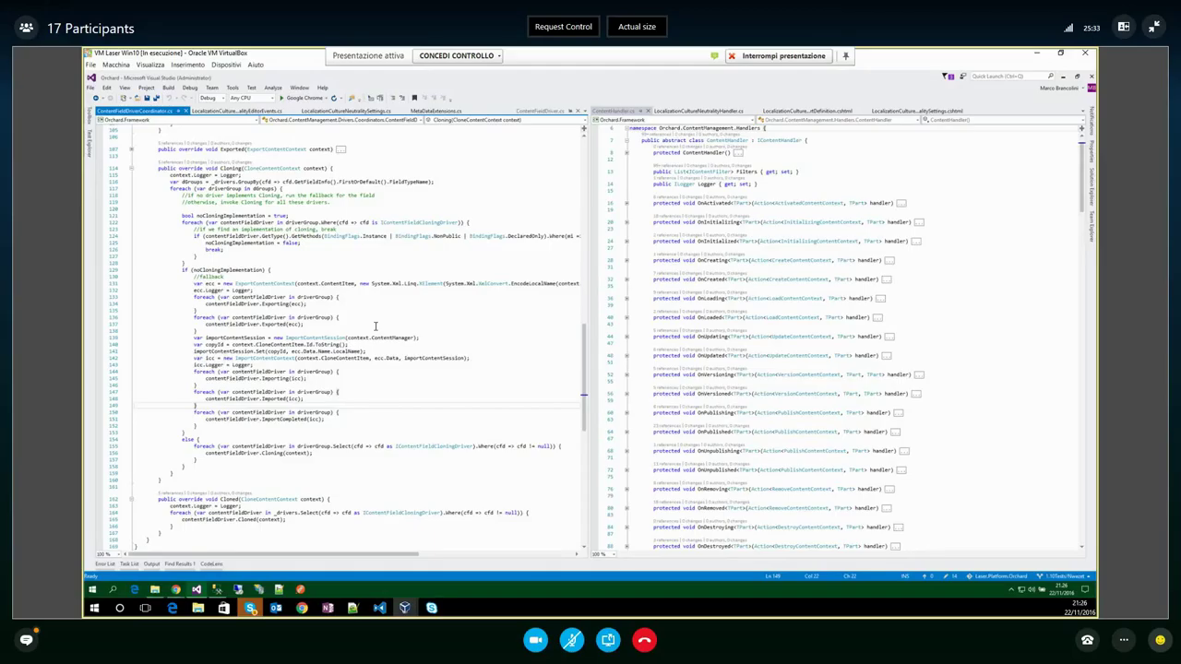
{"action": "scroll", "coordinate": [375, 326], "scroll_direction": "up", "scroll_amount": 2}
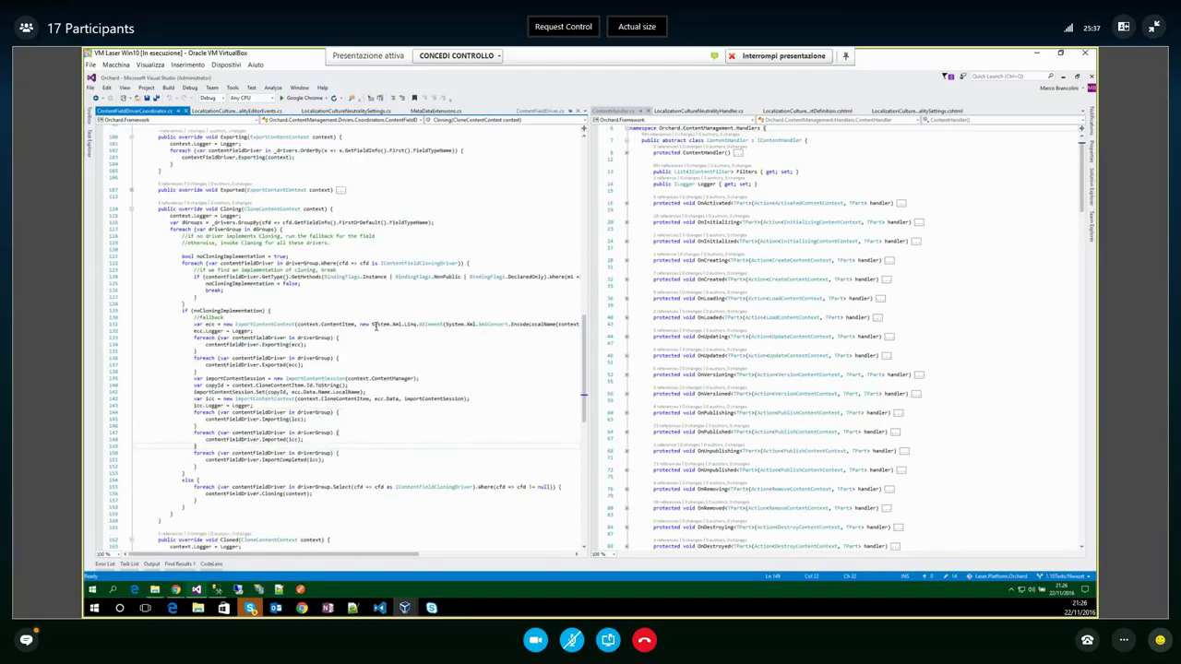
{"action": "scroll", "coordinate": [376, 325], "scroll_direction": "down", "scroll_amount": 1}
{"action": "left_click_drag", "start_coordinate": [192, 291], "coordinate": [196, 439]}
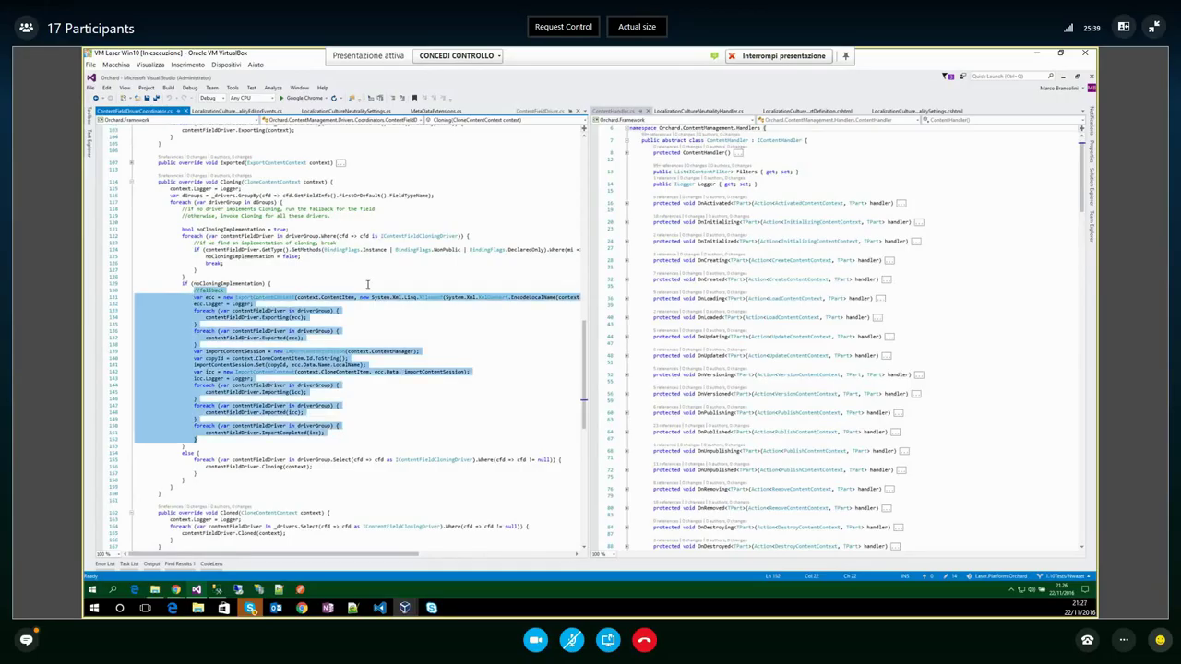
{"action": "left_click", "coordinate": [290, 279]}
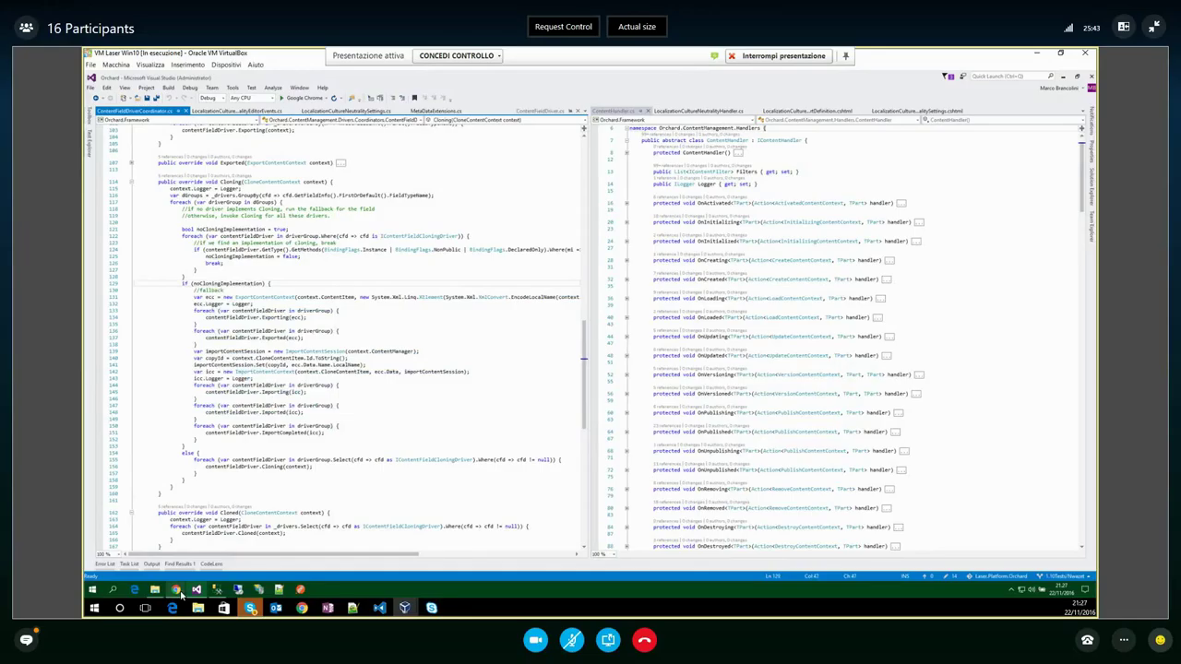
Switch to the LocalizationSet window in Chrome and filter the content list to show only DemoType items
{"action": "mouse_move", "coordinate": [196, 590]}
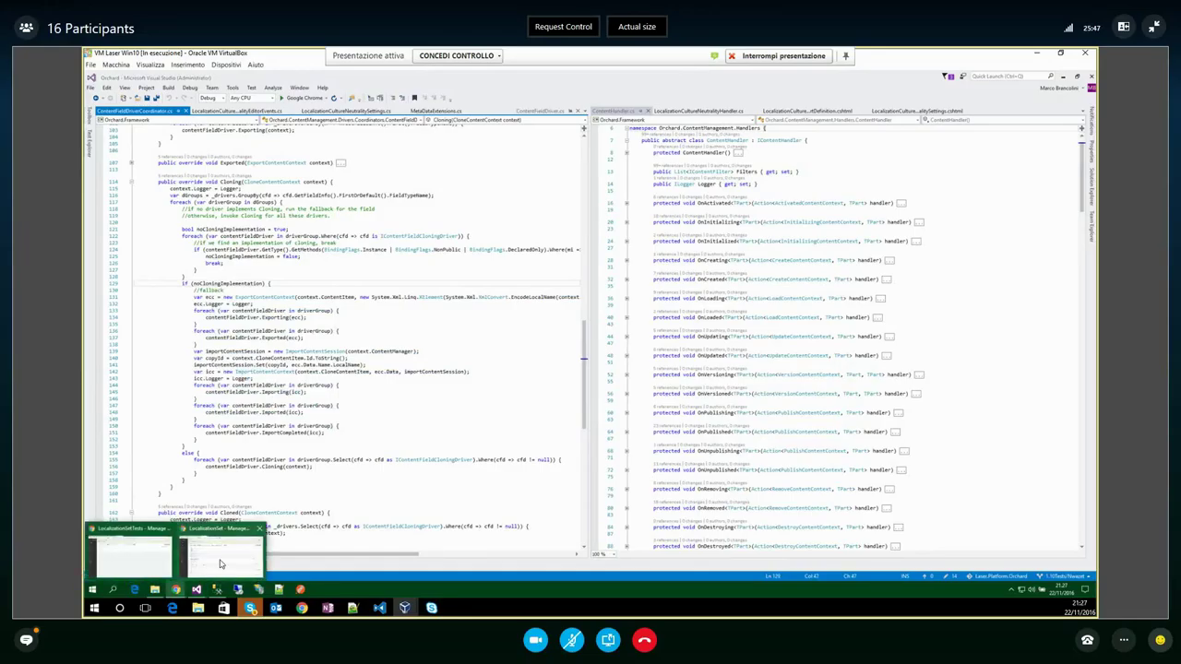
{"action": "left_click", "coordinate": [222, 565]}
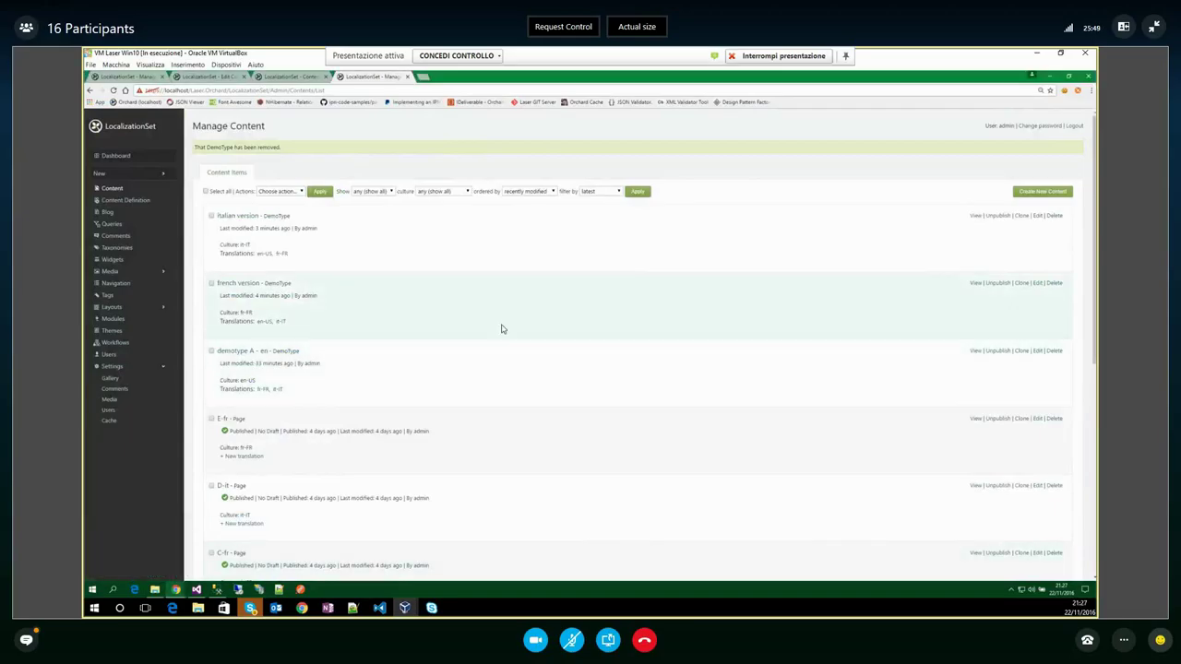
{"action": "left_click", "coordinate": [369, 191]}
{"action": "left_click", "coordinate": [378, 198]}
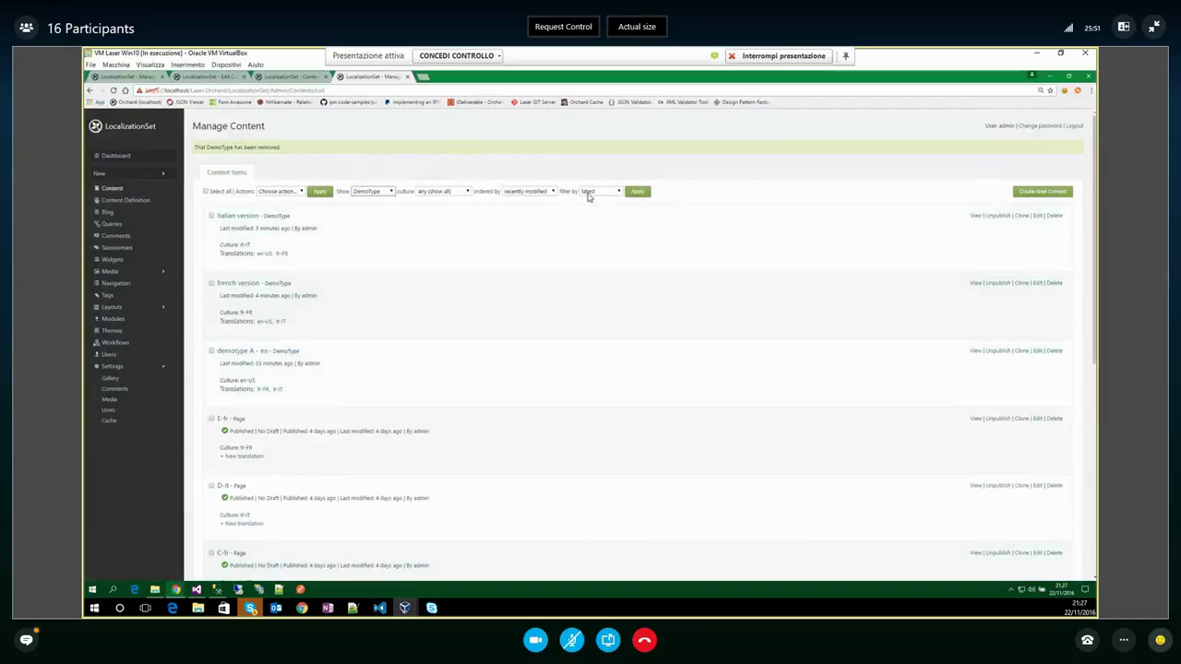
{"action": "left_click", "coordinate": [637, 190]}
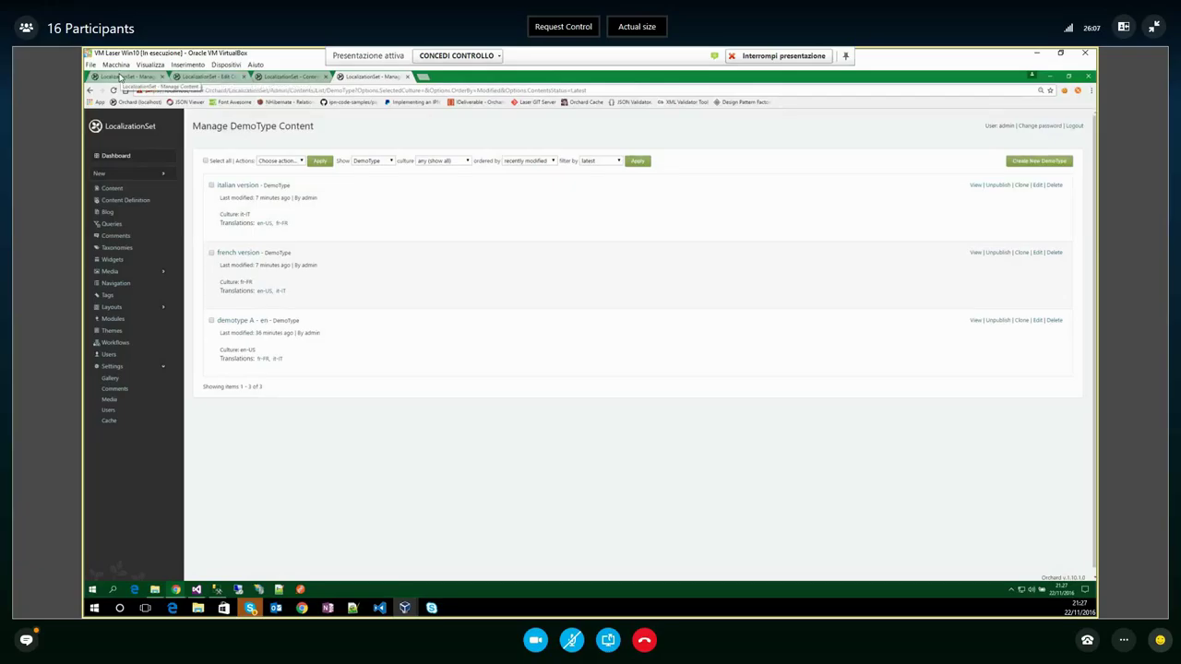
Open the Modules page in the first LocalizationSet browser tab, check the other open tabs, and return to the DemoType content list
{"action": "left_click", "coordinate": [120, 77]}
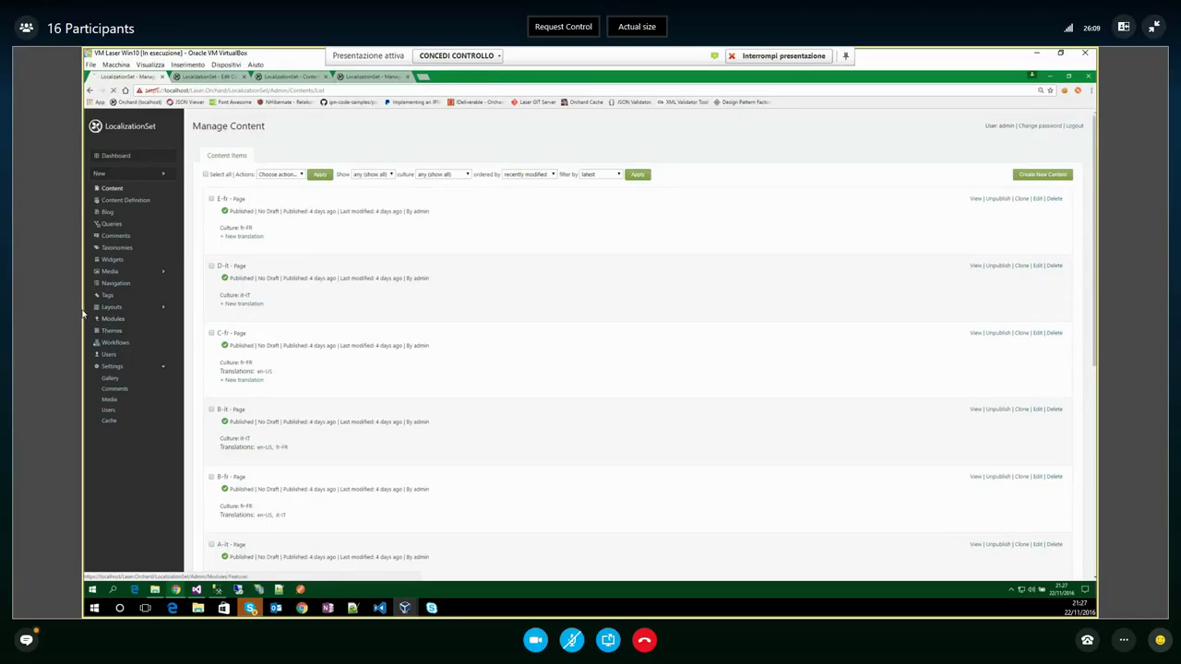
{"action": "left_click", "coordinate": [83, 314]}
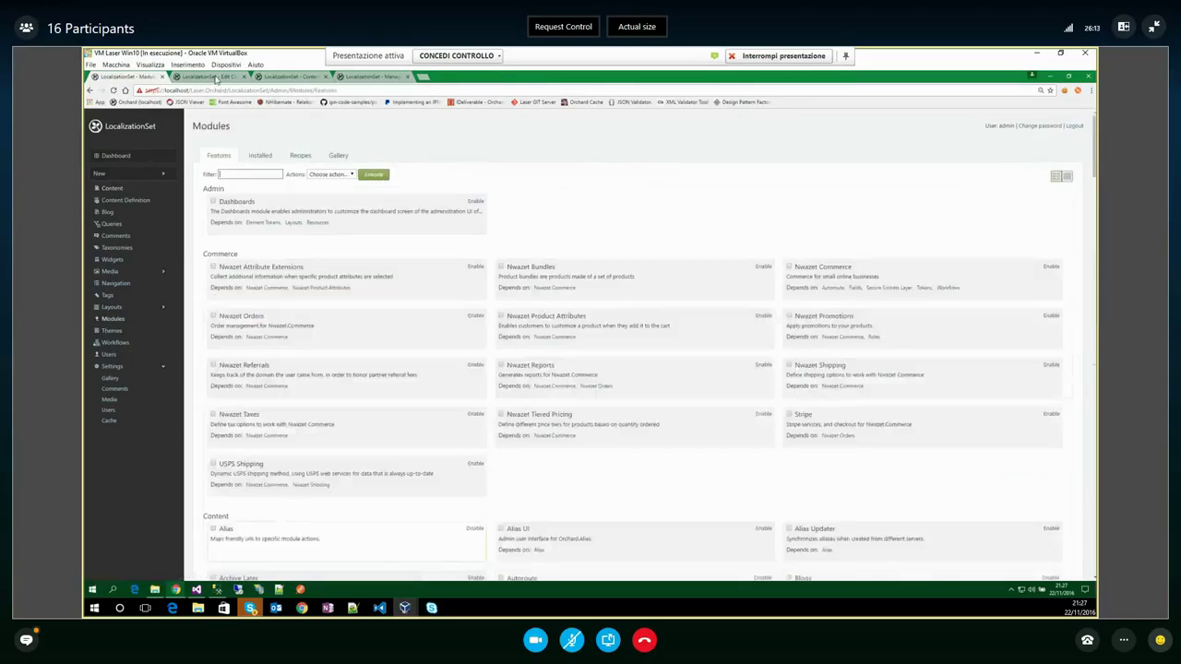
{"action": "left_click", "coordinate": [216, 78]}
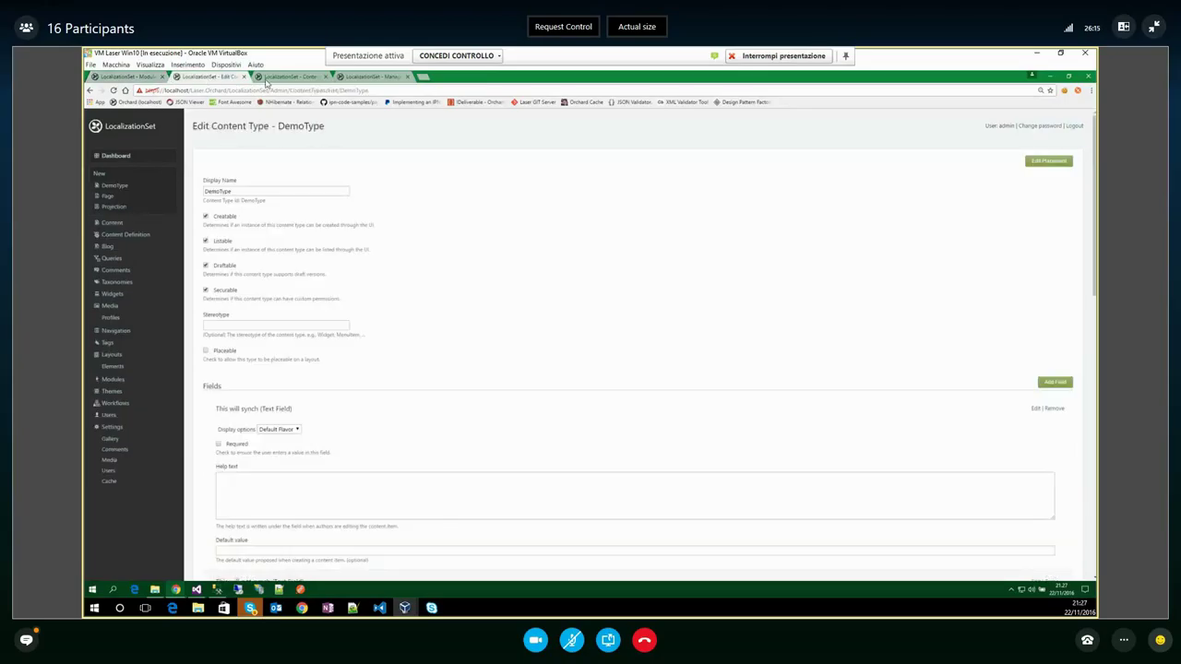
{"action": "left_click", "coordinate": [303, 78]}
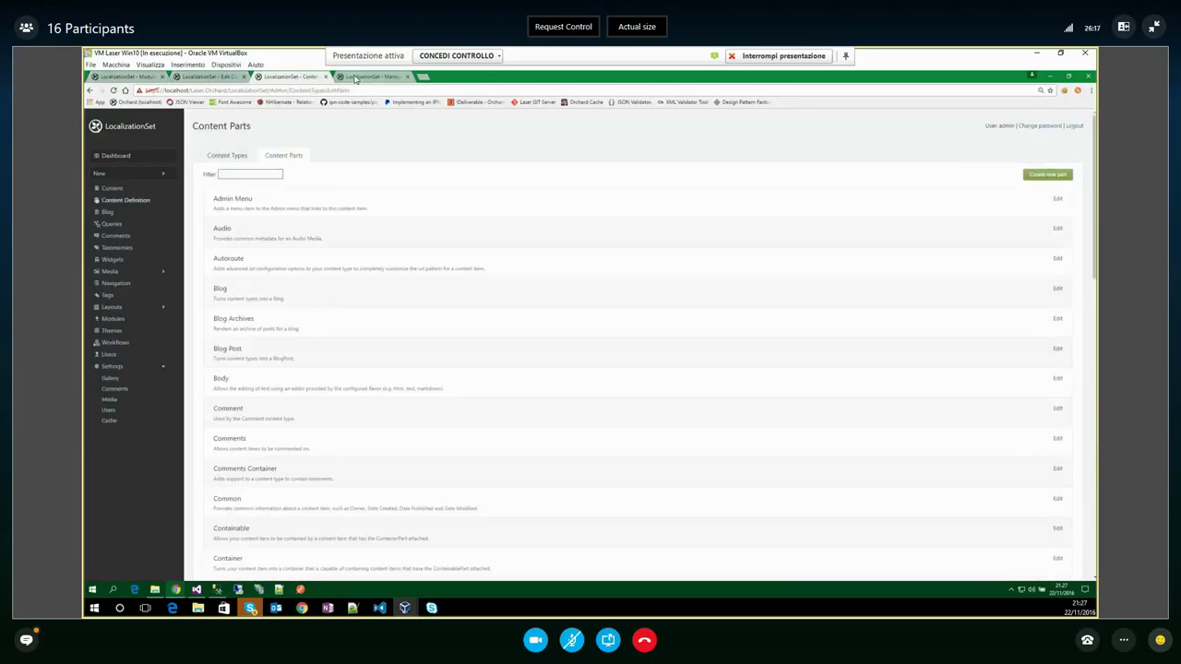
{"action": "left_click", "coordinate": [355, 77]}
{"action": "left_click", "coordinate": [212, 77]}
{"action": "left_click", "coordinate": [129, 77]}
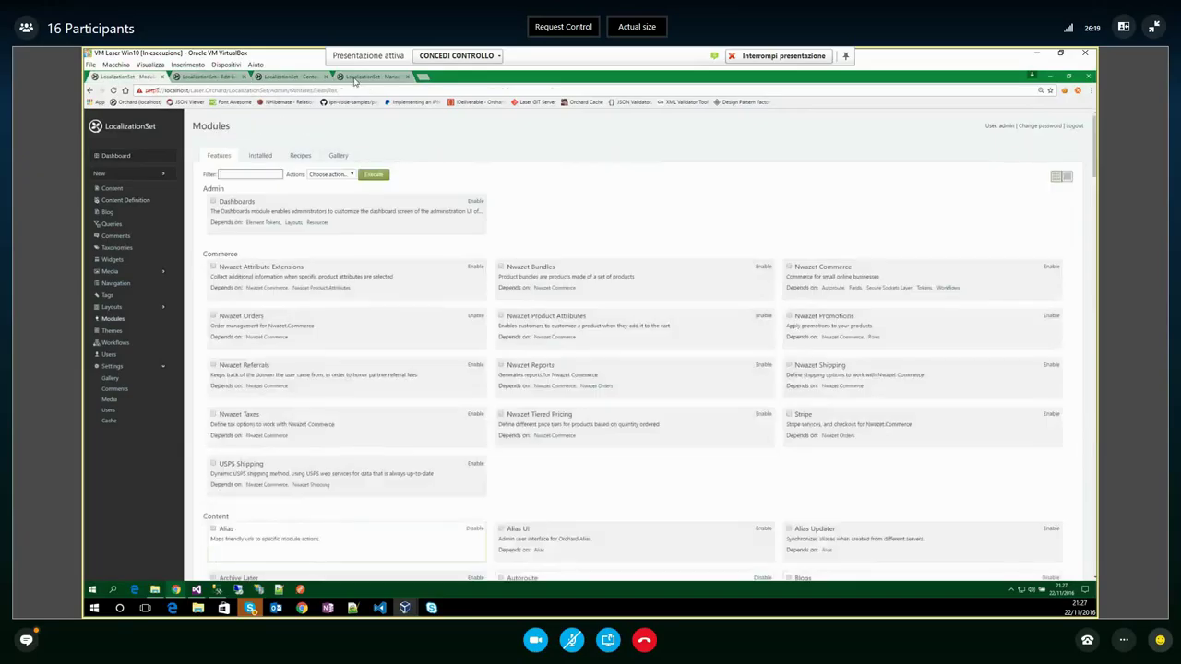
{"action": "left_click", "coordinate": [369, 77]}
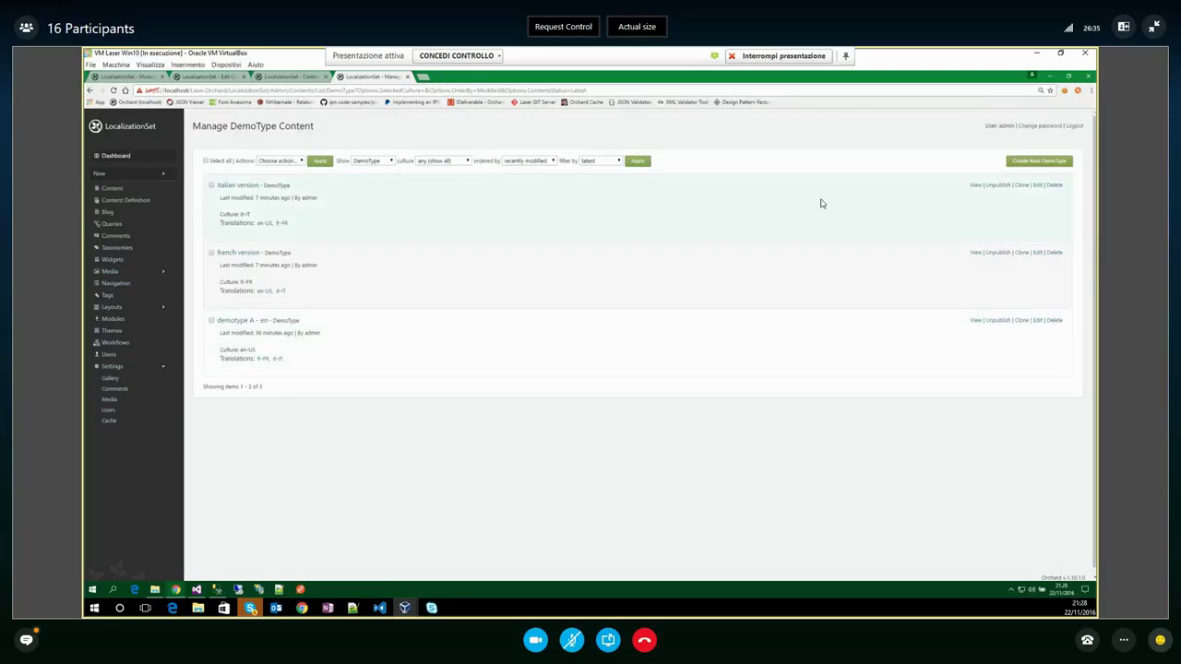
Open the edit pages of "demotype A - en", "french version" and "italian version" in separate new browser tabs
{"action": "middle_click", "coordinate": [1038, 320]}
{"action": "middle_click", "coordinate": [1038, 252]}
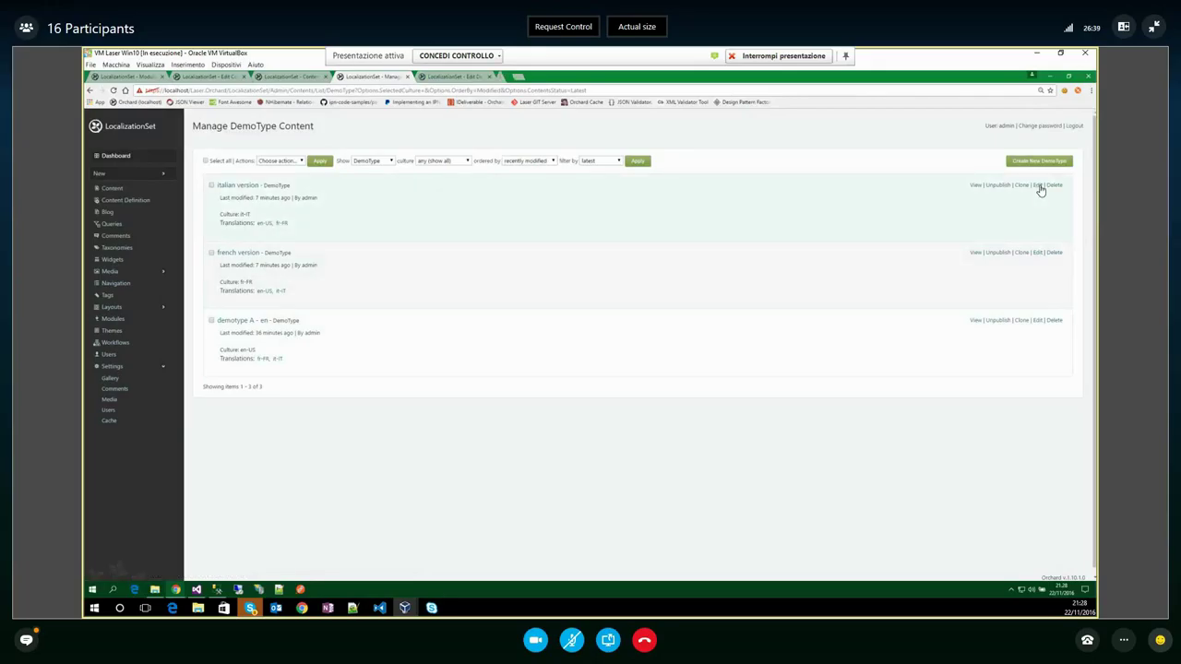
{"action": "middle_click", "coordinate": [1037, 185]}
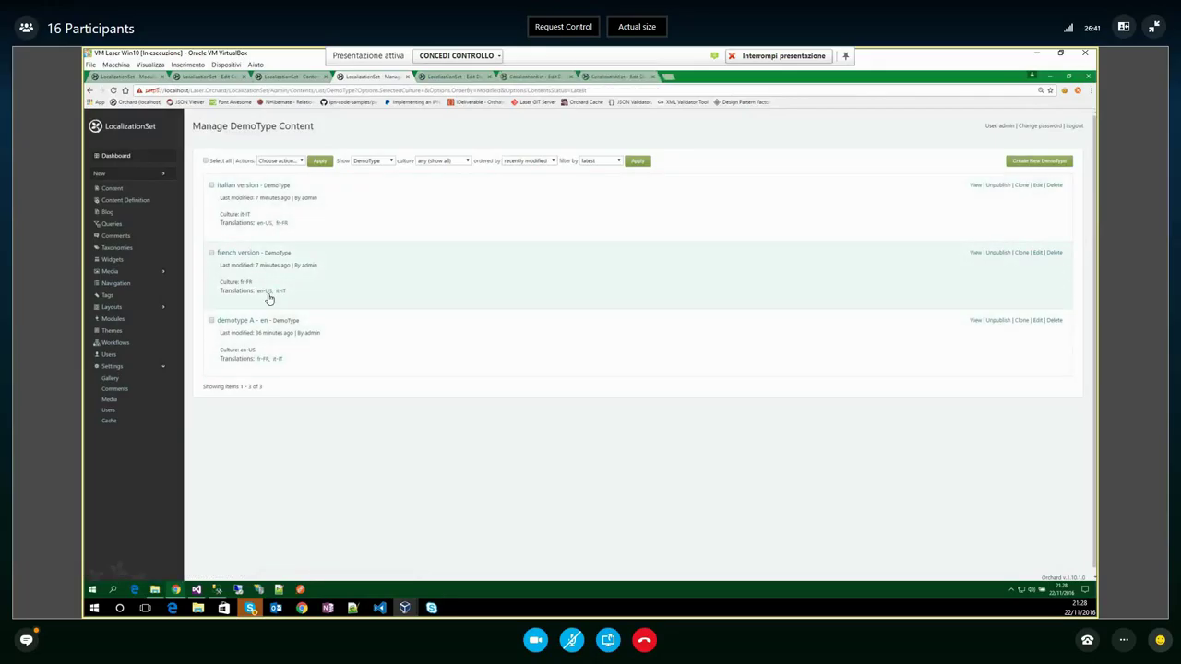
Compare the body, "This will synch" and "This will not synch" fields between the "demotype A - en" and "french version" edit pages
{"action": "left_click", "coordinate": [468, 79]}
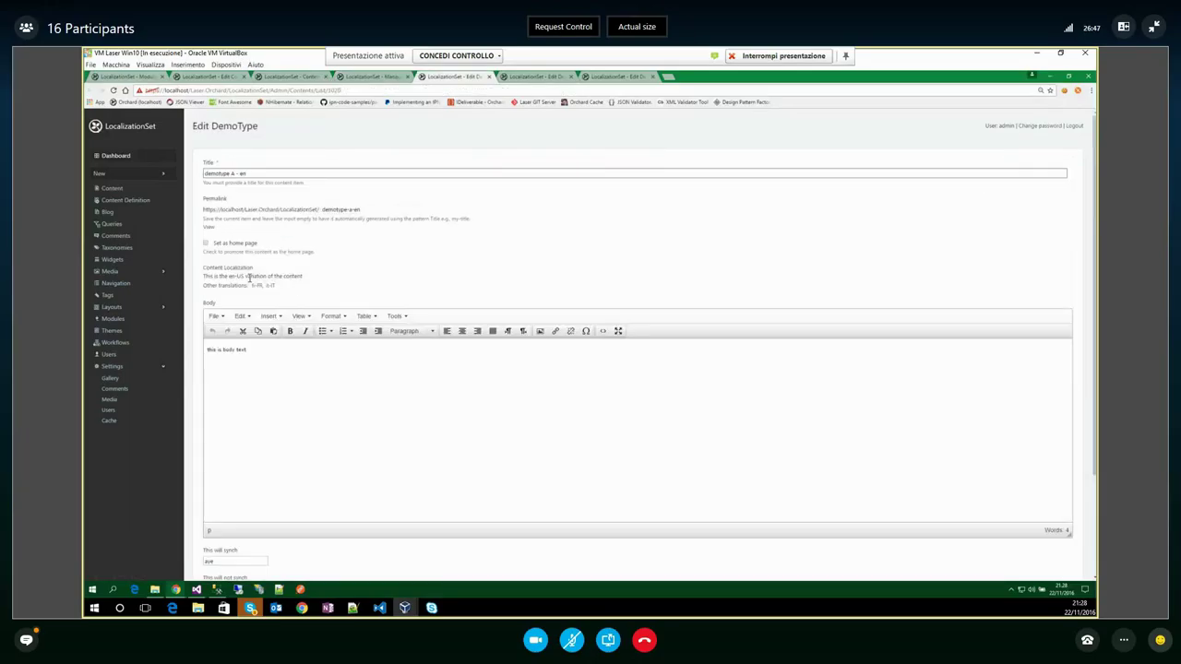
{"action": "scroll", "coordinate": [329, 227], "scroll_direction": "down", "scroll_amount": 3}
{"action": "key", "text": "ctrl+Tab"}
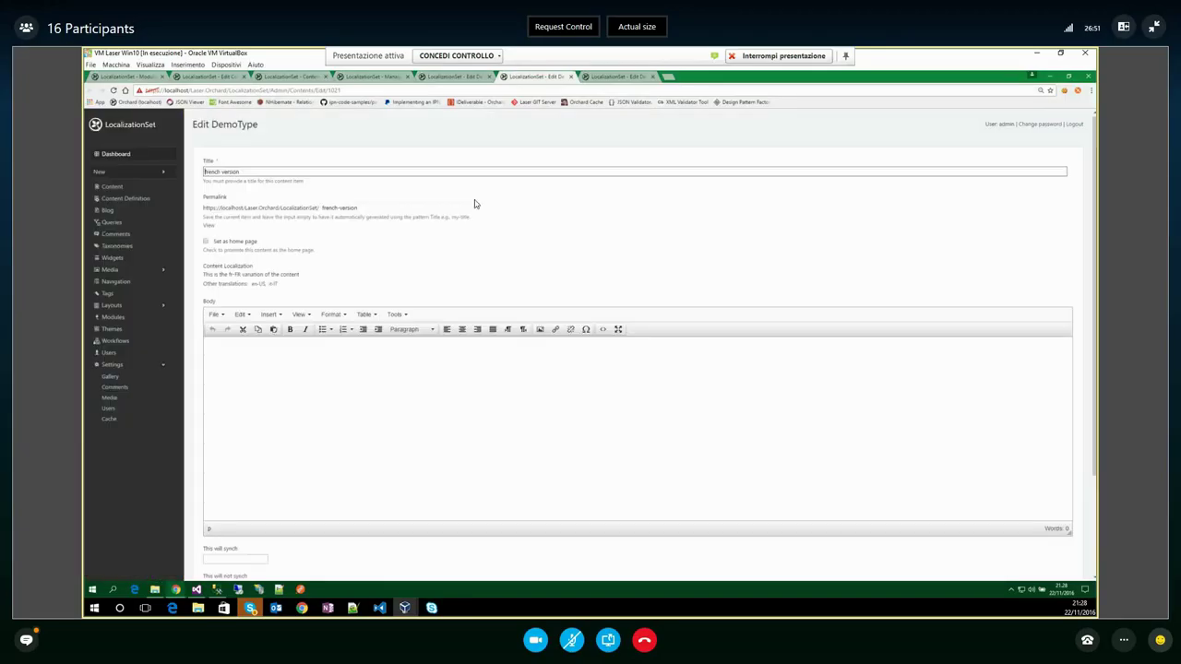
{"action": "left_click", "coordinate": [461, 78]}
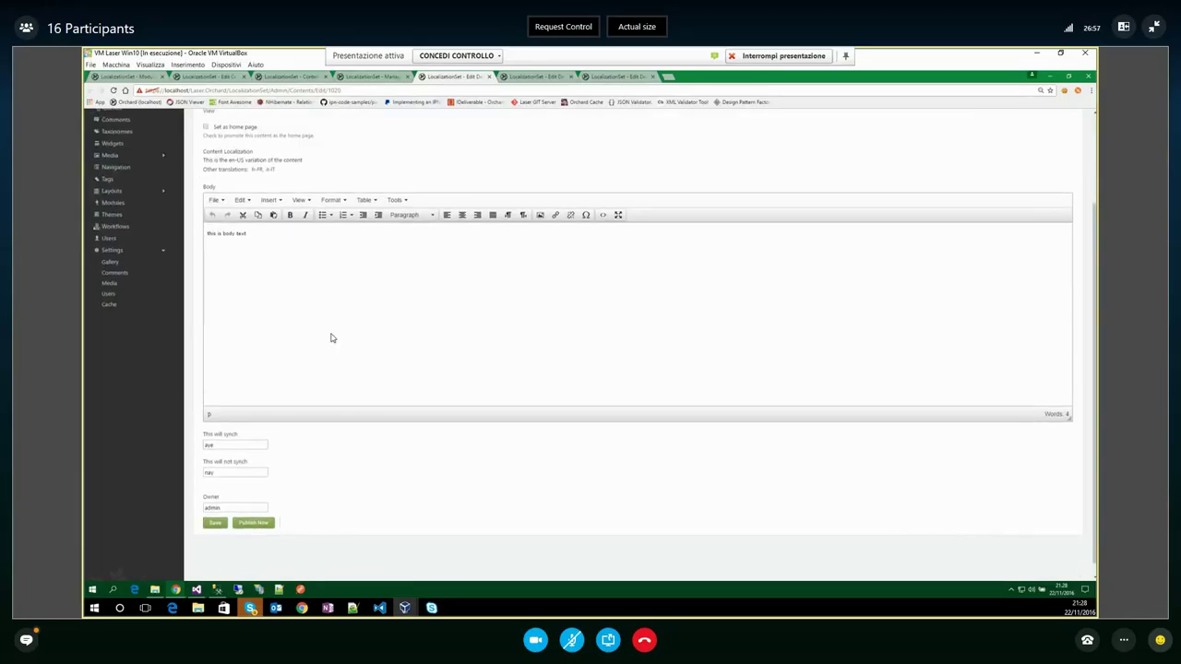
{"action": "scroll", "coordinate": [332, 338], "scroll_direction": "up", "scroll_amount": 1}
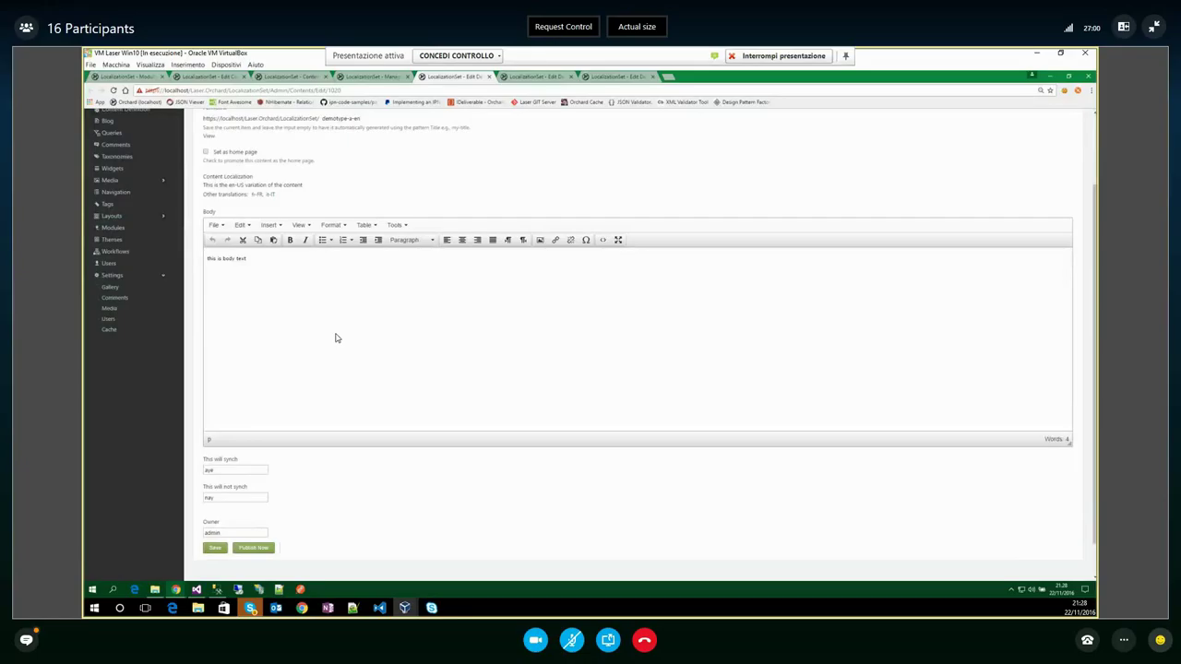
{"action": "scroll", "coordinate": [364, 317], "scroll_direction": "down", "scroll_amount": 1}
{"action": "key", "text": "ctrl+Tab"}
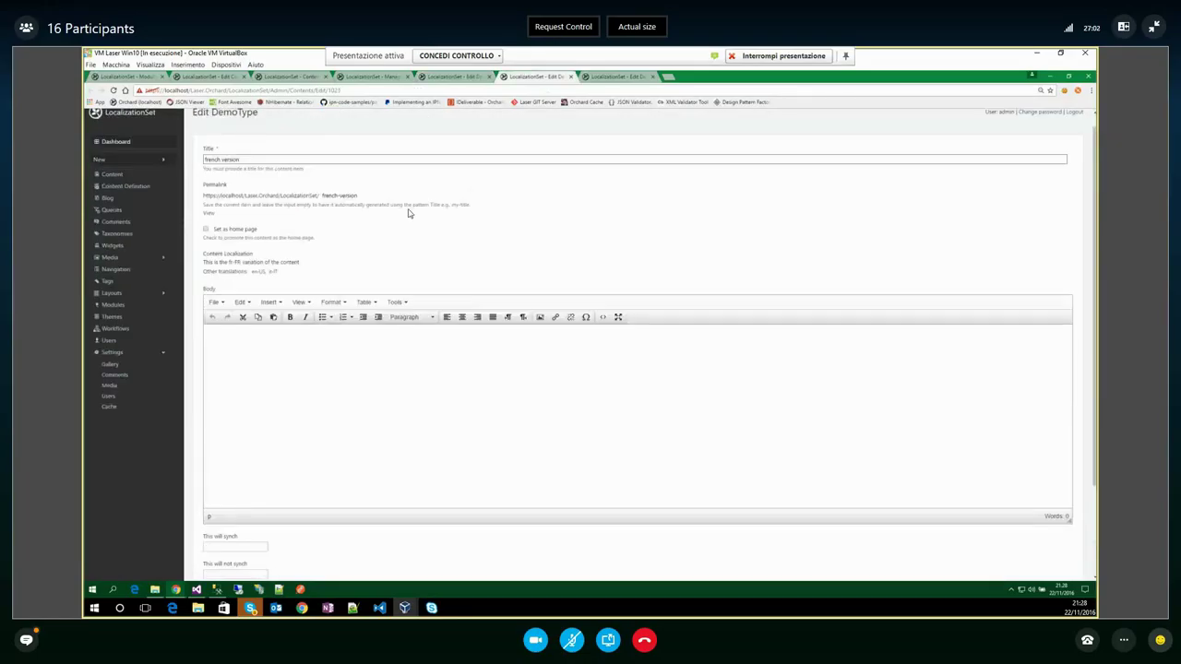
{"action": "scroll", "coordinate": [411, 211], "scroll_direction": "down", "scroll_amount": 2}
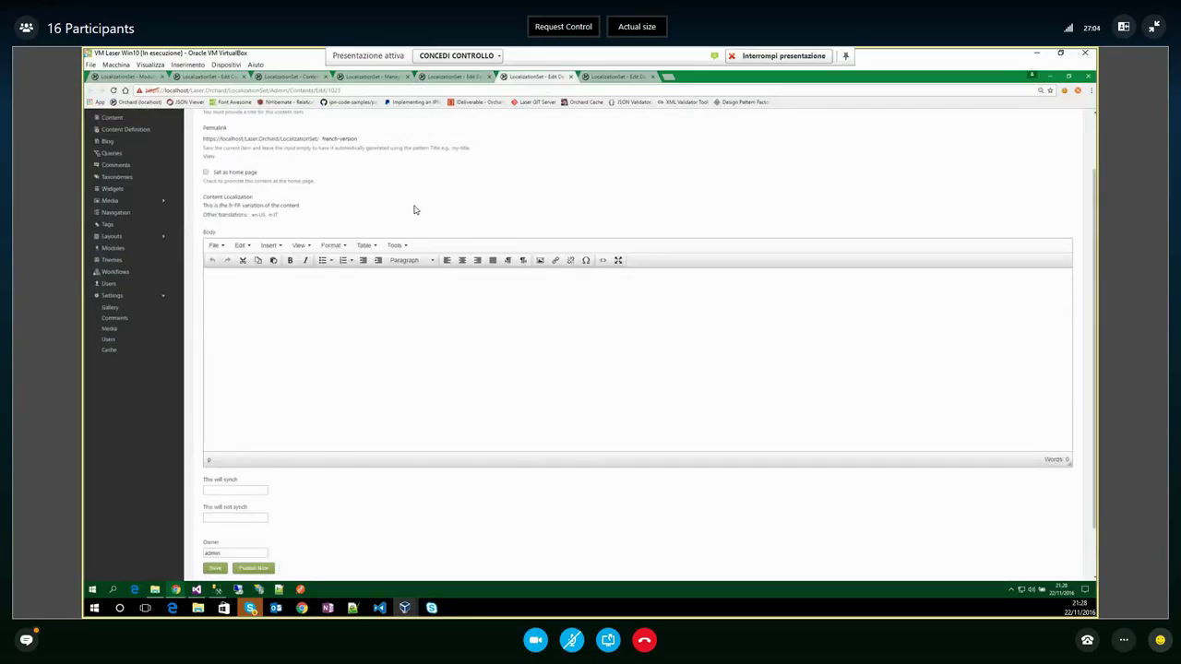
Check the body, "This will synch" and "This will not synch" fields on the "italian version" edit page
{"action": "scroll", "coordinate": [414, 210], "scroll_direction": "up", "scroll_amount": 1}
{"action": "left_click", "coordinate": [610, 77]}
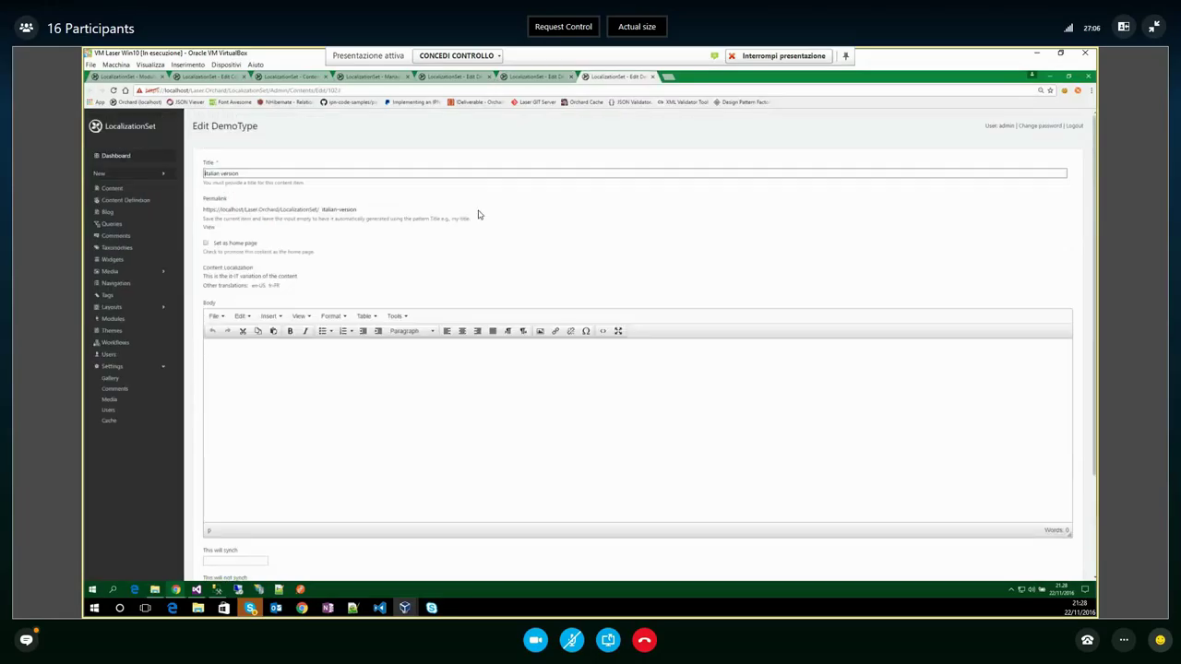
{"action": "scroll", "coordinate": [322, 116], "scroll_direction": "up", "scroll_amount": 1}
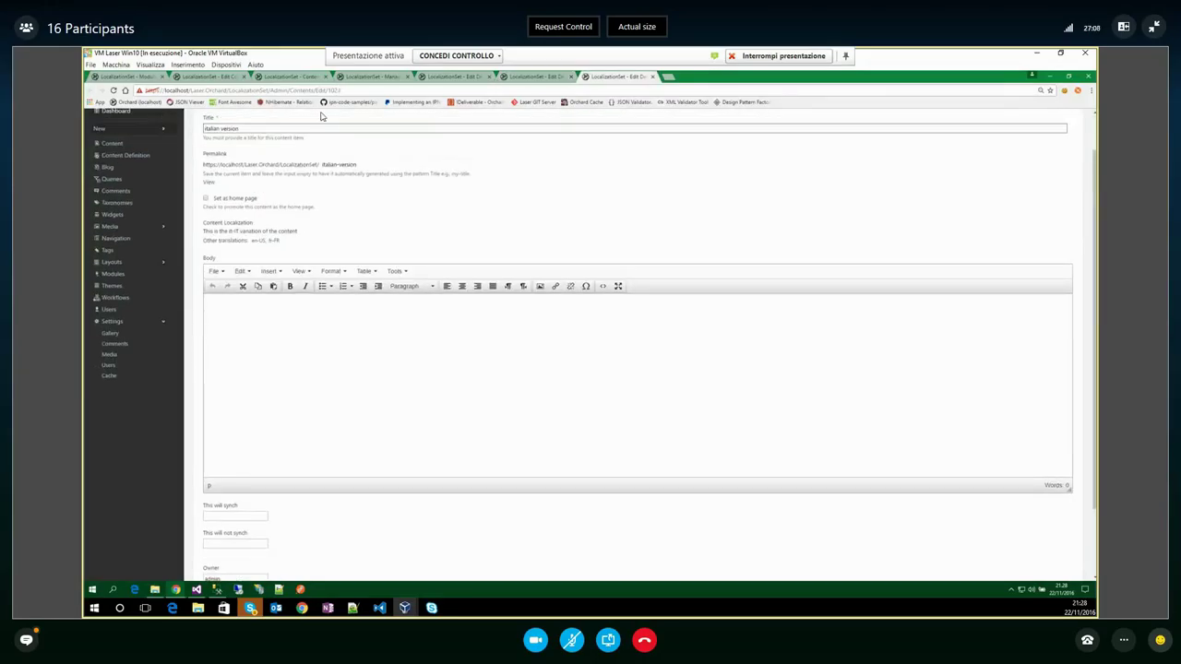
{"action": "scroll", "coordinate": [221, 100], "scroll_direction": "up", "scroll_amount": 1}
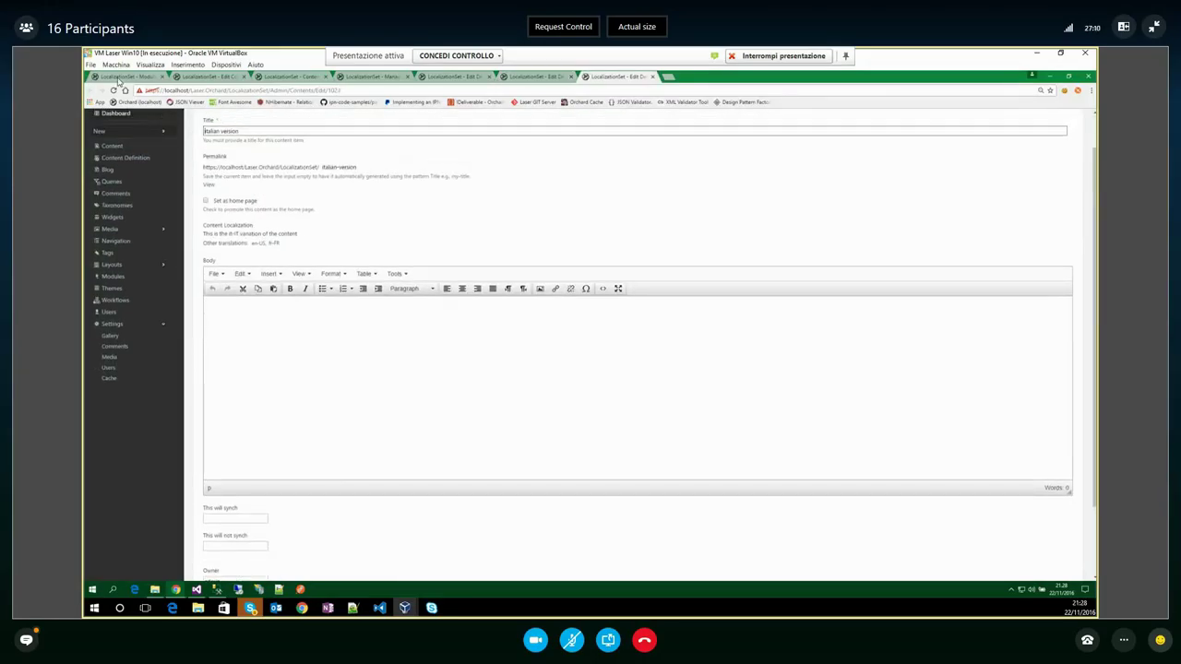
Filter the module features by "neutr" and enable the Culture Neutral Synchronizations feature
{"action": "left_click", "coordinate": [118, 81]}
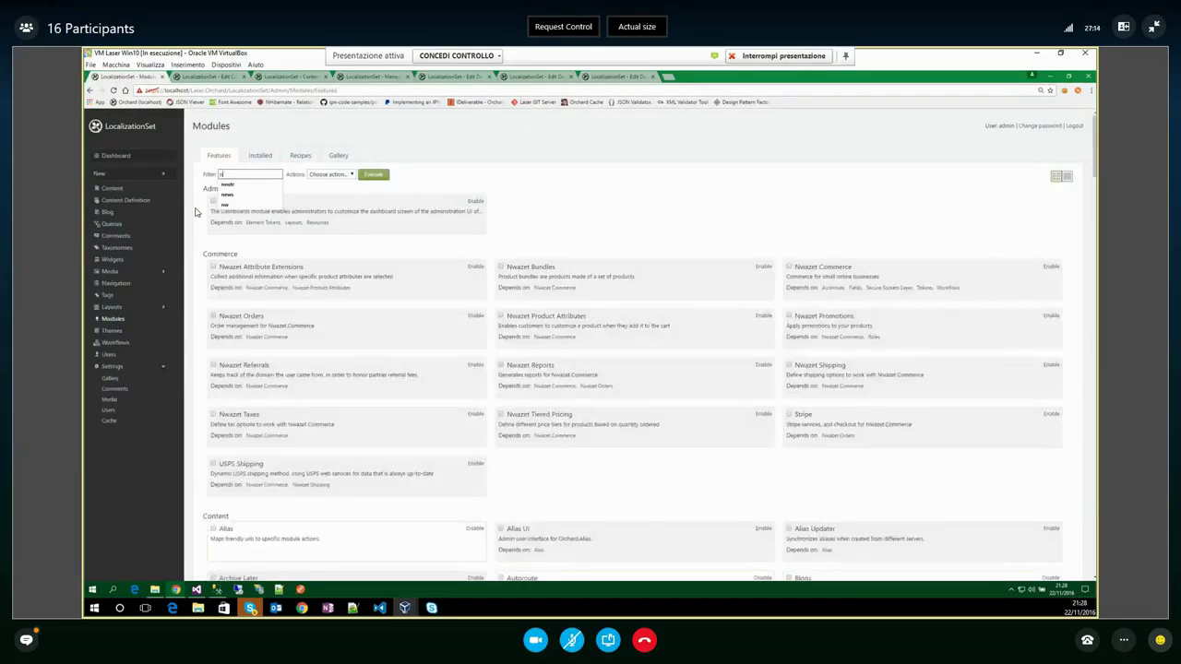
{"action": "type", "text": "neutr"}
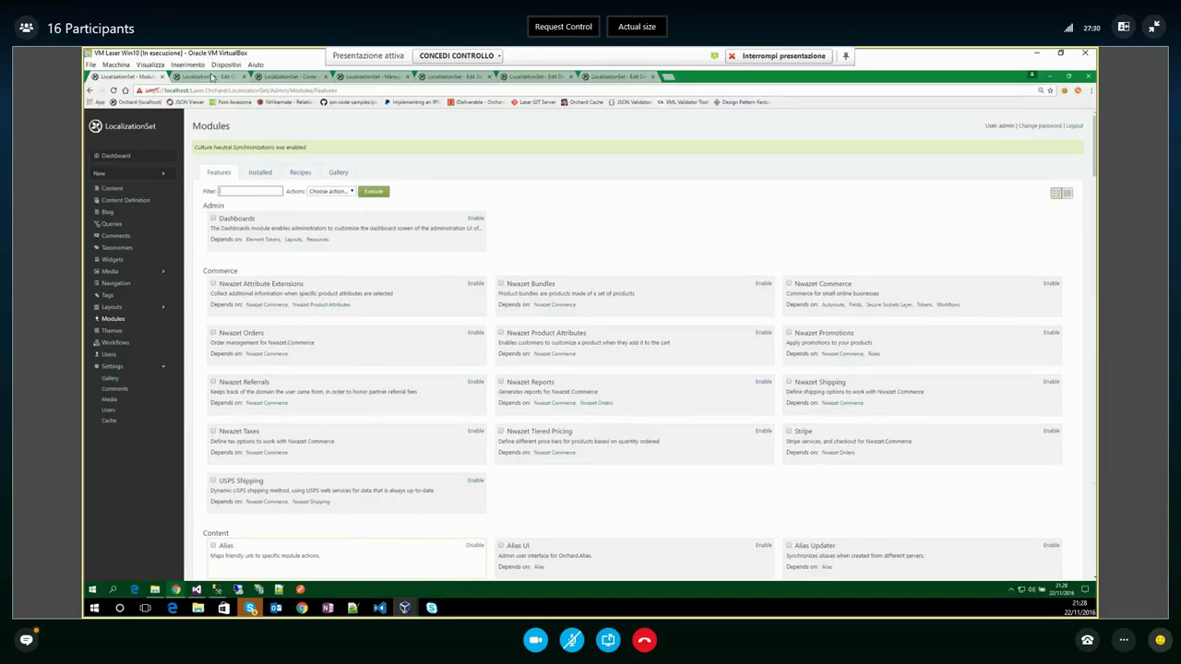
Filter the content parts list by "tit" and open the Title part for editing
{"action": "left_click", "coordinate": [212, 78]}
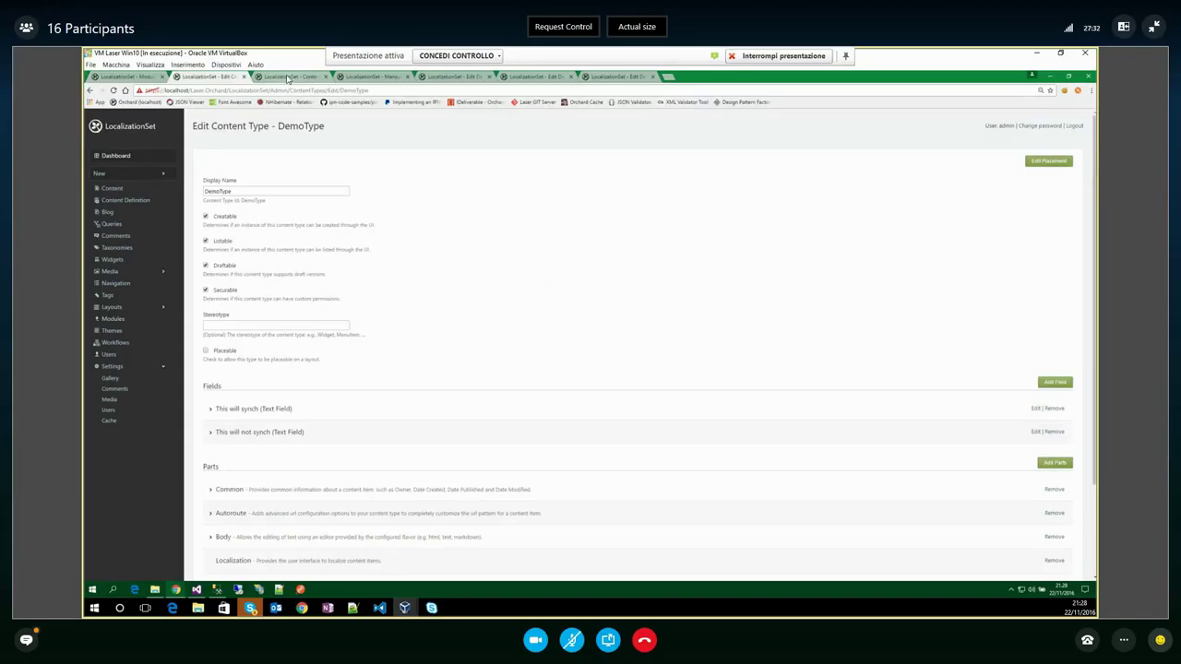
{"action": "left_click", "coordinate": [288, 77]}
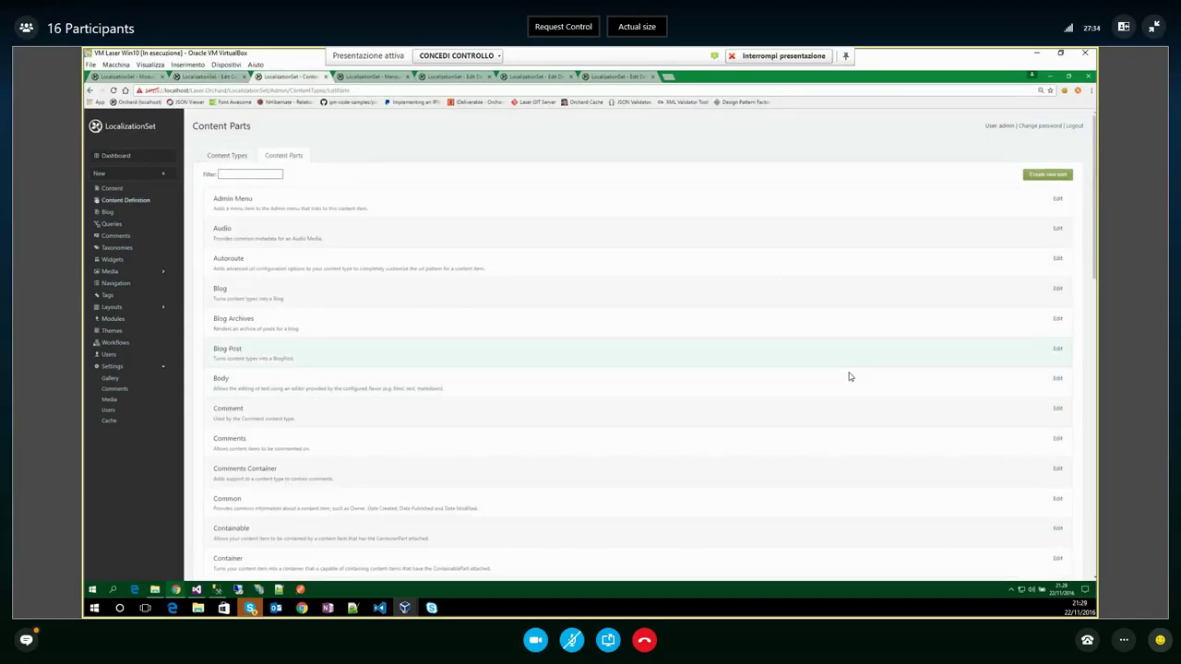
{"action": "left_click", "coordinate": [250, 173]}
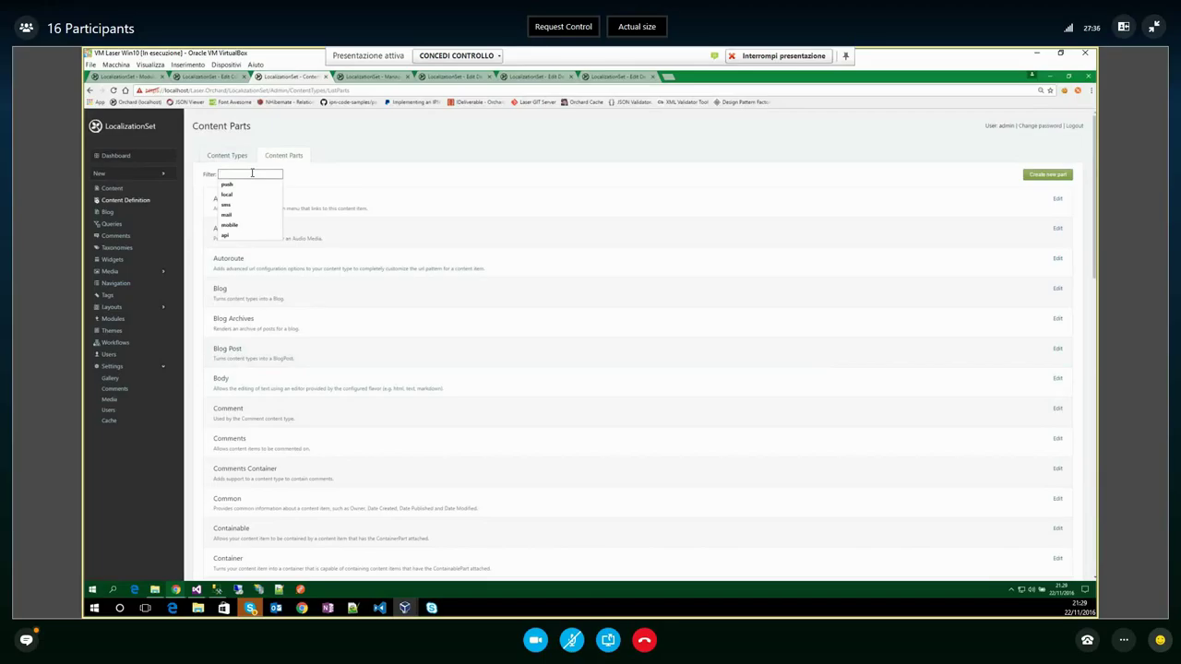
{"action": "type", "text": "tit"}
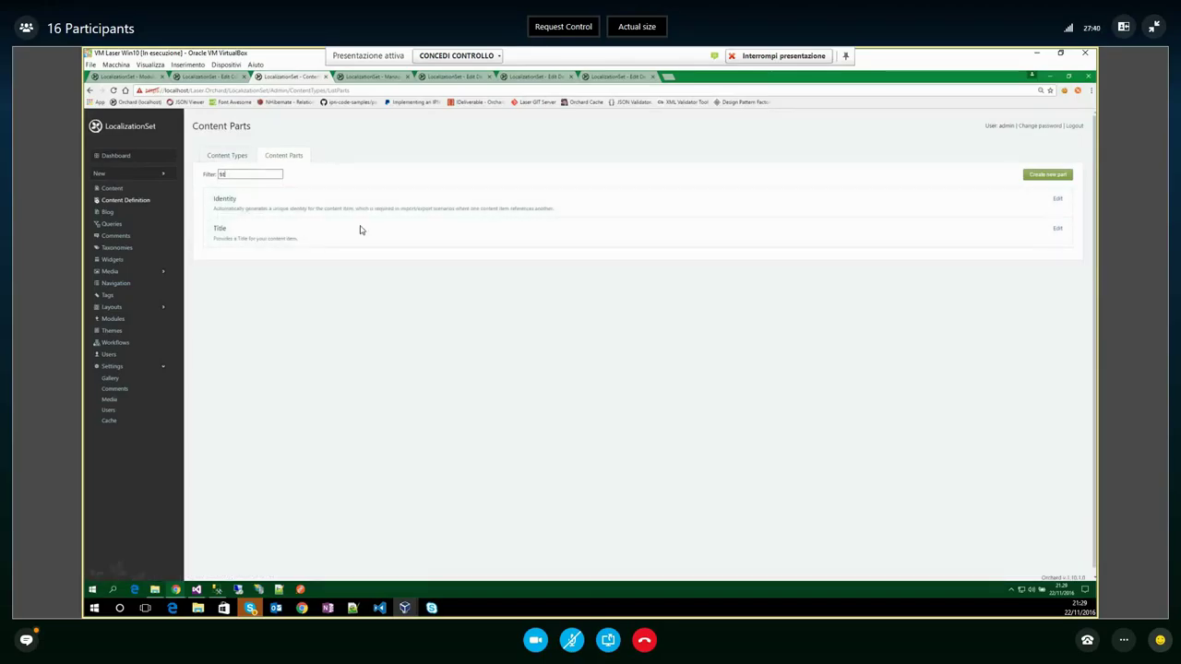
{"action": "left_click", "coordinate": [1057, 231]}
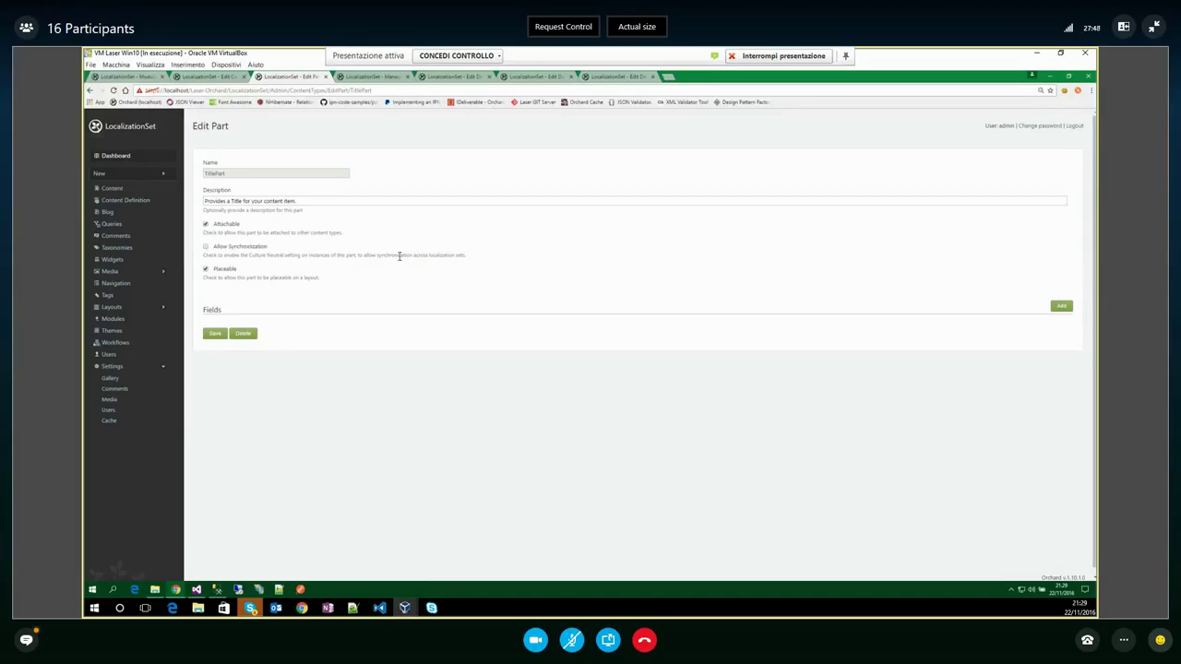
Turn on Allow Synchronization for the Title part and save it
{"action": "left_click_drag", "start_coordinate": [400, 257], "coordinate": [212, 246]}
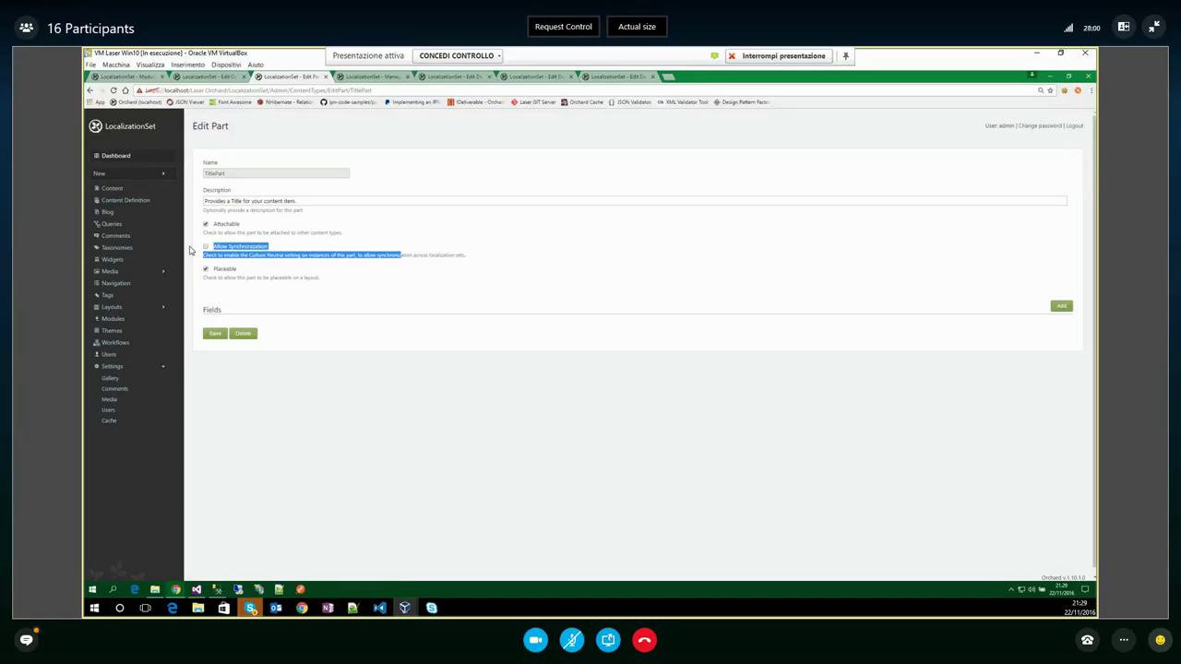
{"action": "left_click", "coordinate": [207, 247]}
{"action": "left_click", "coordinate": [213, 335]}
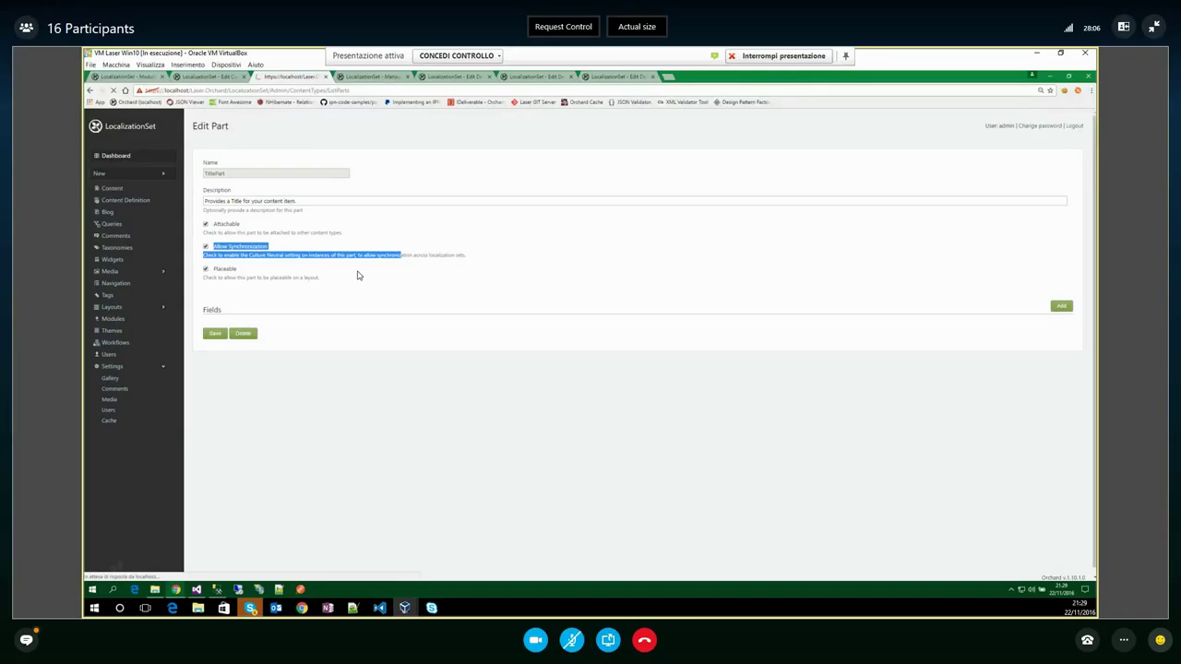
Examine the fields and parts listed in the DemoType content type definition
{"action": "left_click", "coordinate": [228, 80]}
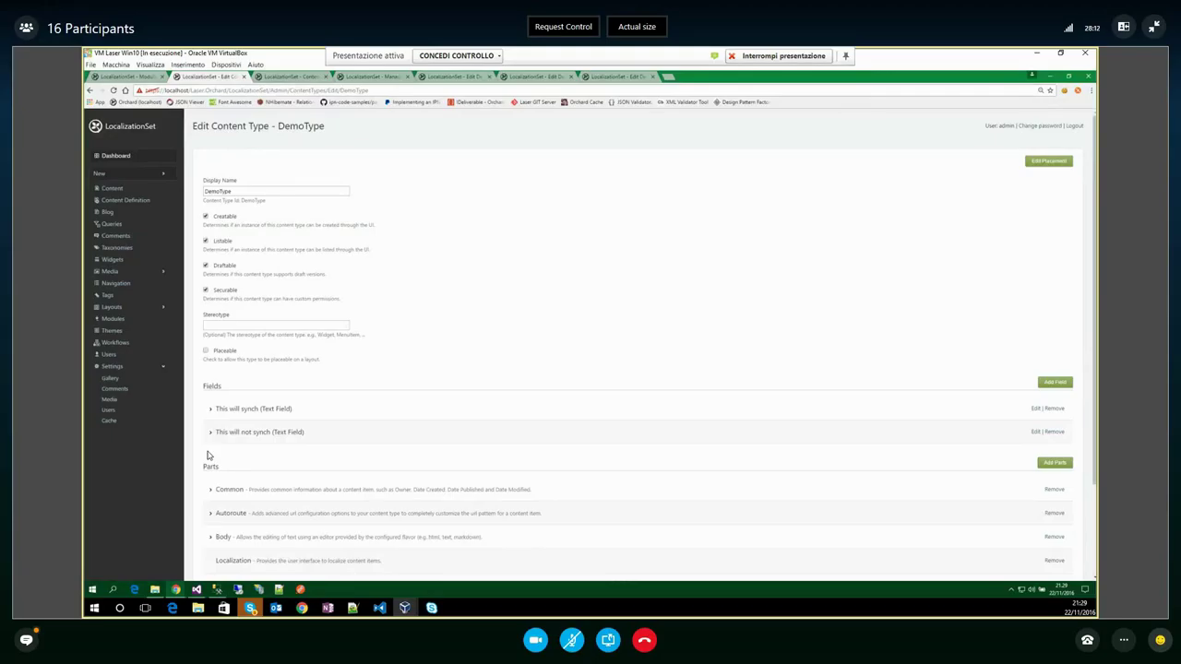
{"action": "scroll", "coordinate": [195, 439], "scroll_direction": "down", "scroll_amount": 1}
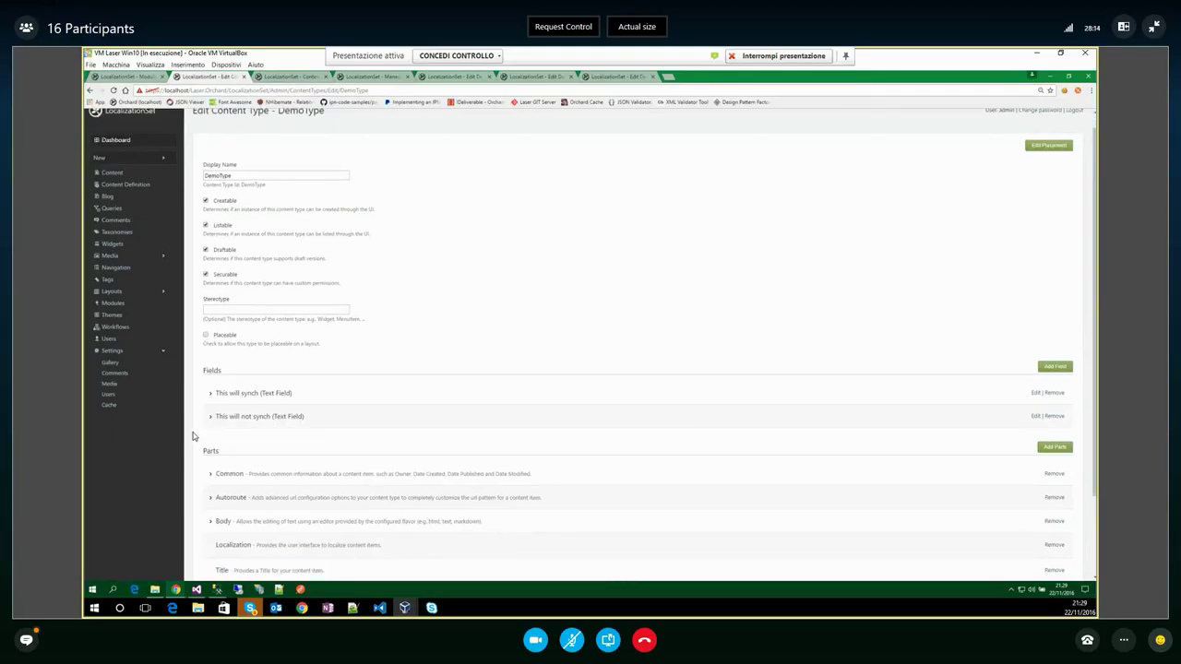
{"action": "scroll", "coordinate": [194, 428], "scroll_direction": "down", "scroll_amount": 2}
{"action": "scroll", "coordinate": [194, 415], "scroll_direction": "down", "scroll_amount": 3}
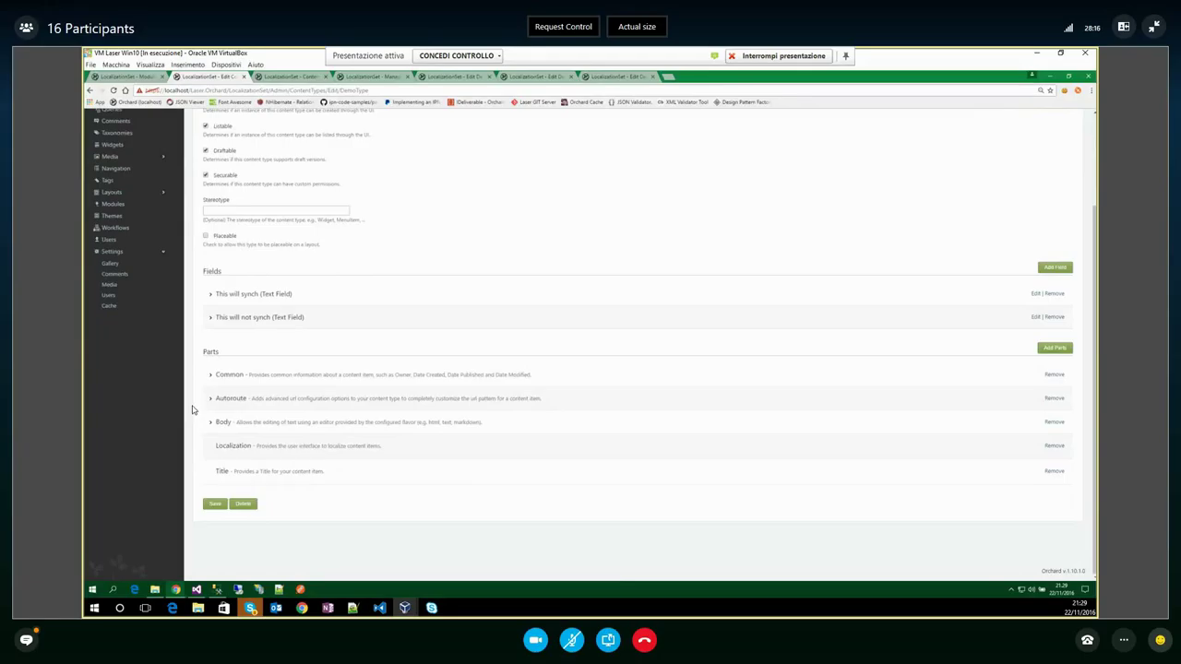
Return to the content parts list, reopen the Title part and save its settings again
{"action": "key", "text": "alt+Left"}
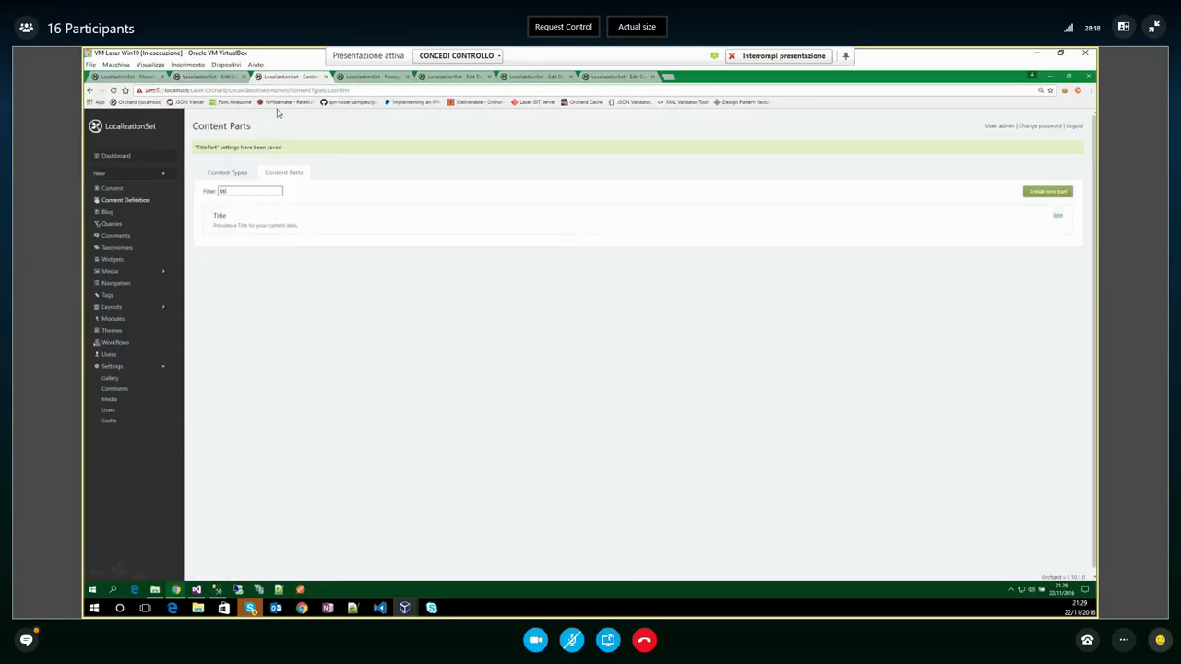
{"action": "left_click", "coordinate": [1057, 216]}
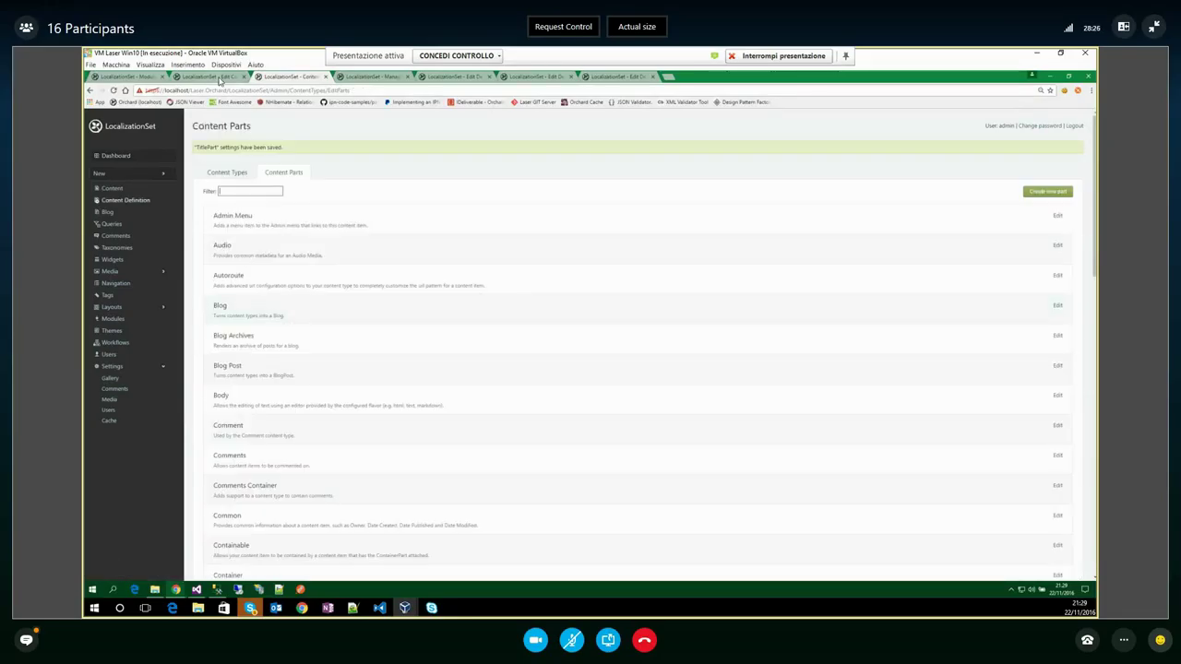
Mark the "This will synch" text field of the DemoType content type as Culture Neutral
{"action": "left_click", "coordinate": [220, 79]}
{"action": "scroll", "coordinate": [277, 281], "scroll_direction": "down", "scroll_amount": 1}
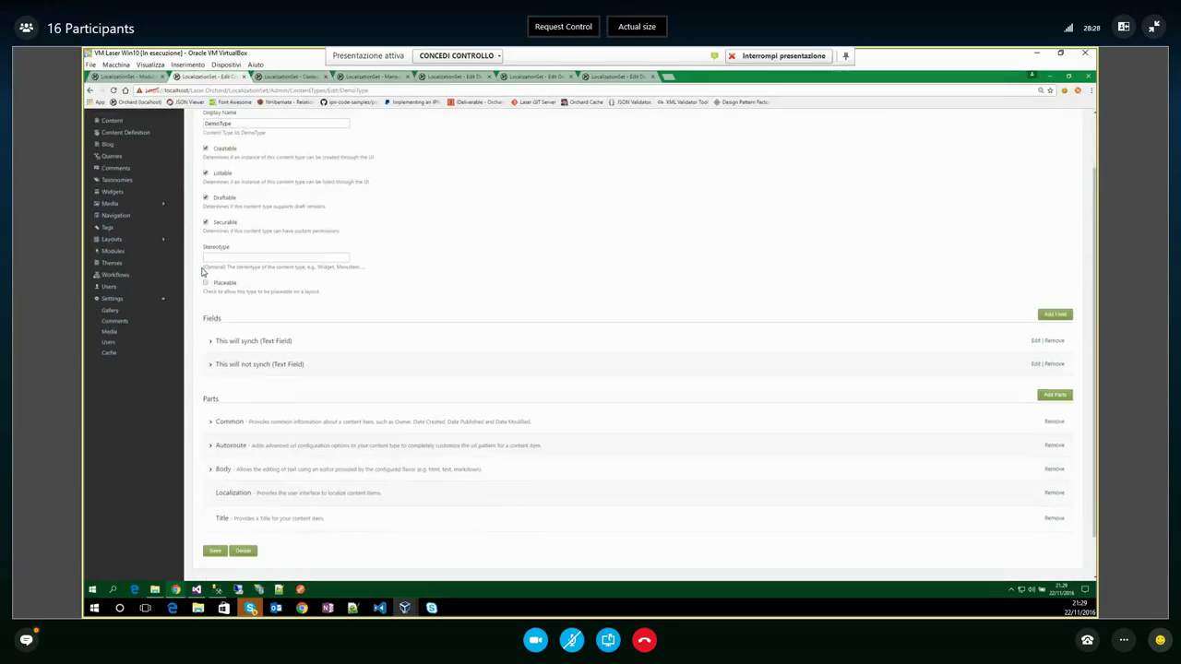
{"action": "scroll", "coordinate": [197, 271], "scroll_direction": "down", "scroll_amount": 2}
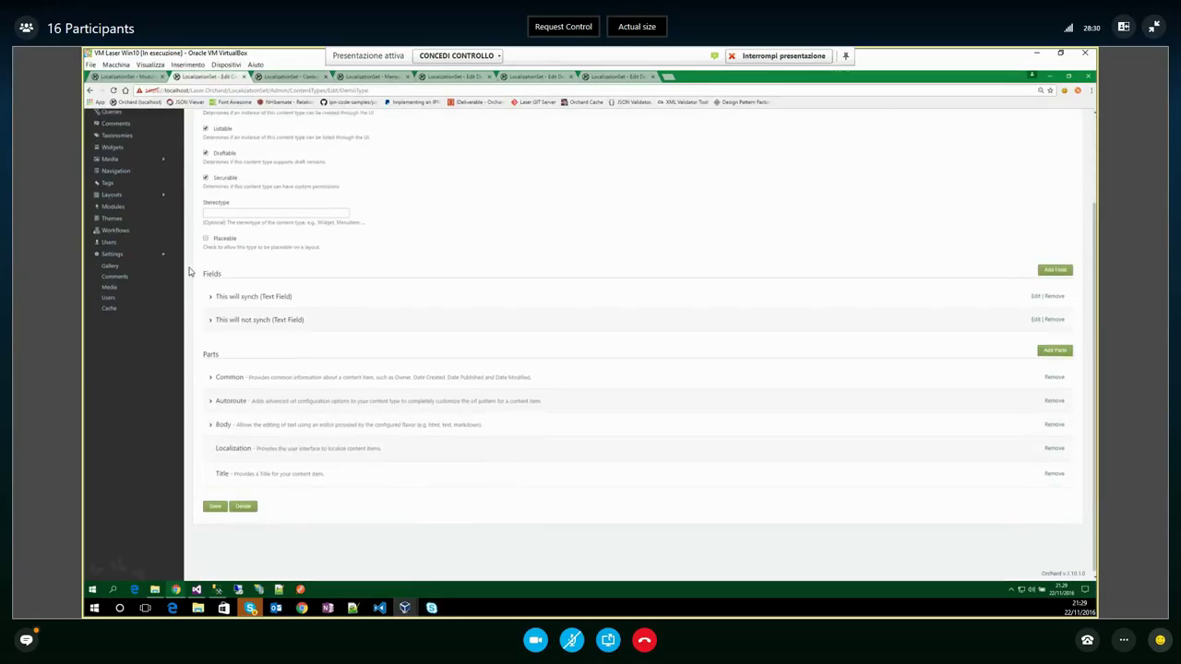
{"action": "scroll", "coordinate": [189, 273], "scroll_direction": "down", "scroll_amount": 1}
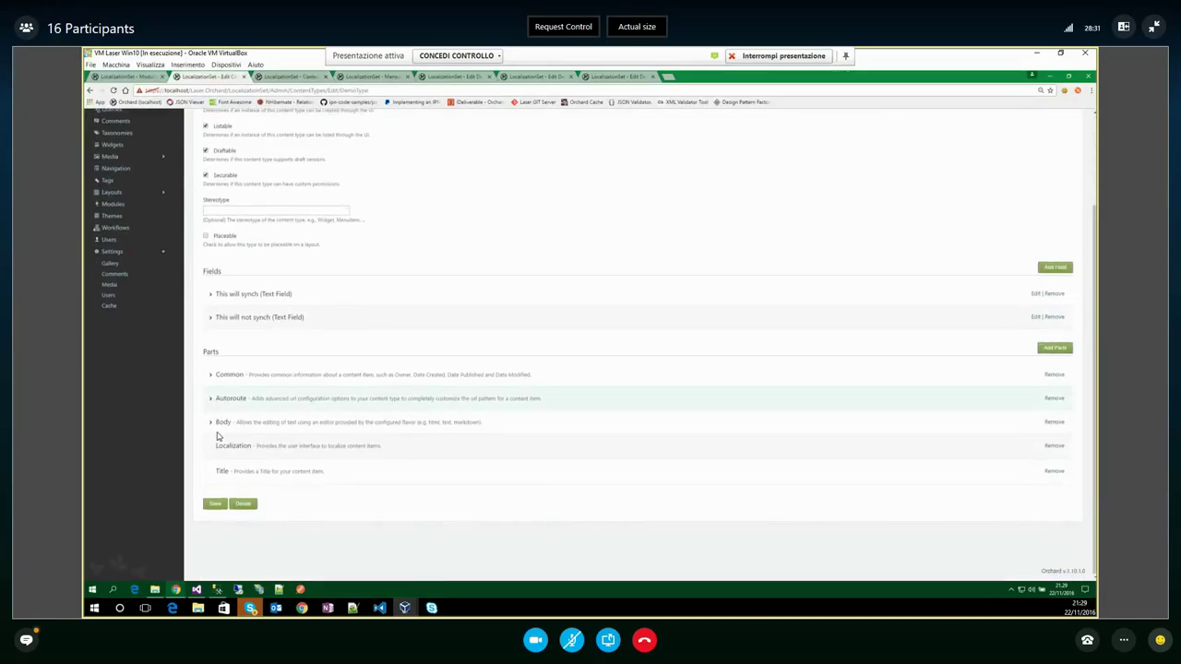
{"action": "left_click", "coordinate": [211, 297]}
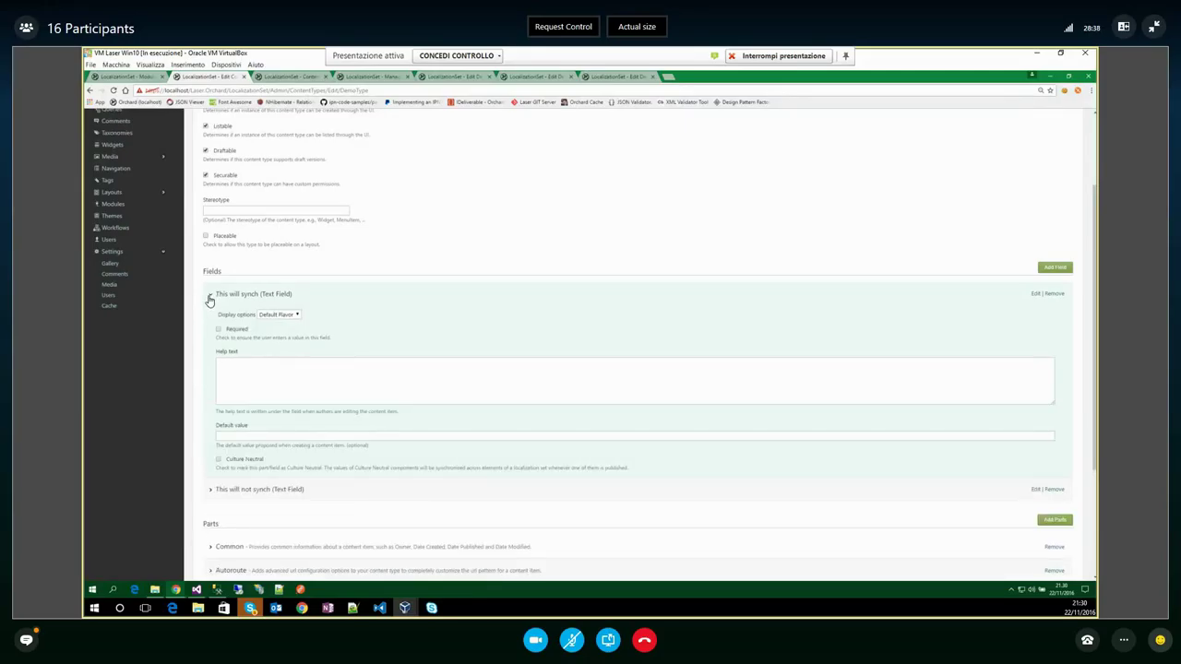
{"action": "scroll", "coordinate": [206, 304], "scroll_direction": "down", "scroll_amount": 1}
{"action": "scroll", "coordinate": [206, 304], "scroll_direction": "down", "scroll_amount": 2}
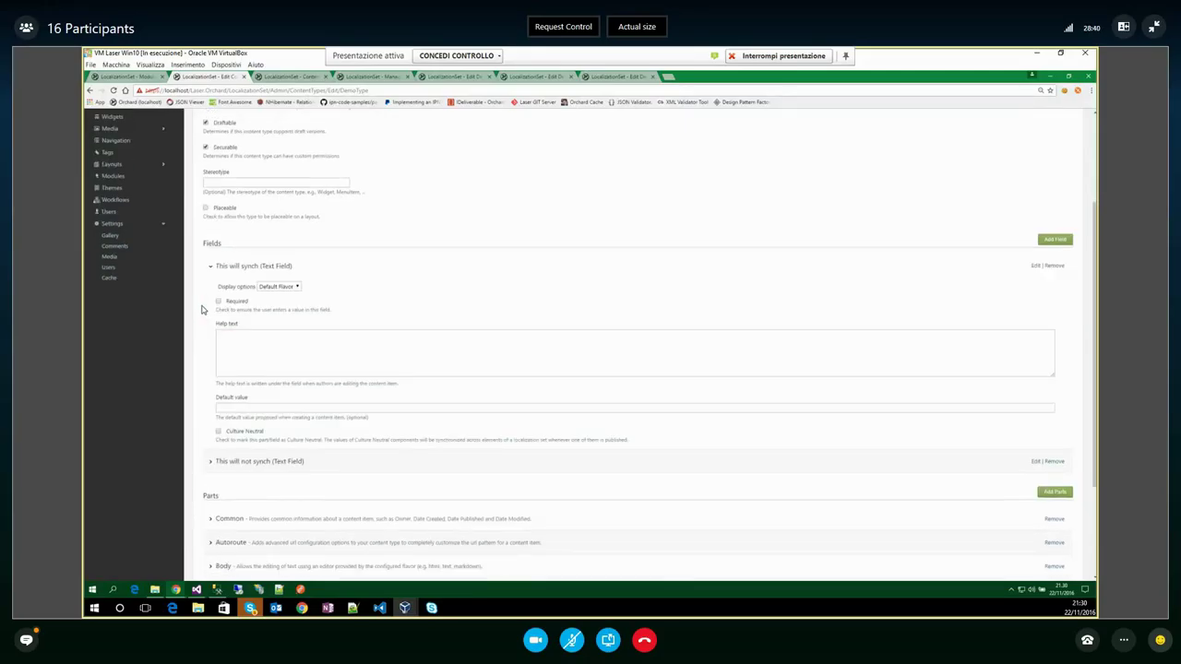
{"action": "scroll", "coordinate": [203, 309], "scroll_direction": "down", "scroll_amount": 5}
{"action": "left_click", "coordinate": [219, 373]}
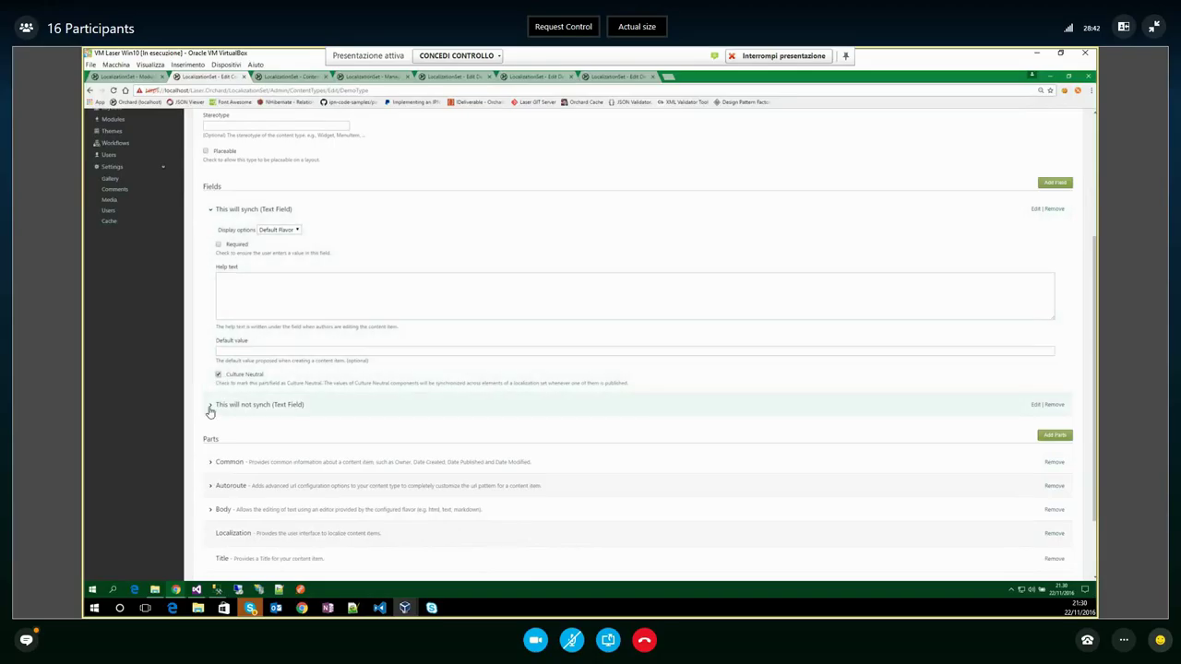
Inspect the Culture Neutral option of the "This will not synch" field and save the DemoType content type
{"action": "left_click", "coordinate": [209, 409]}
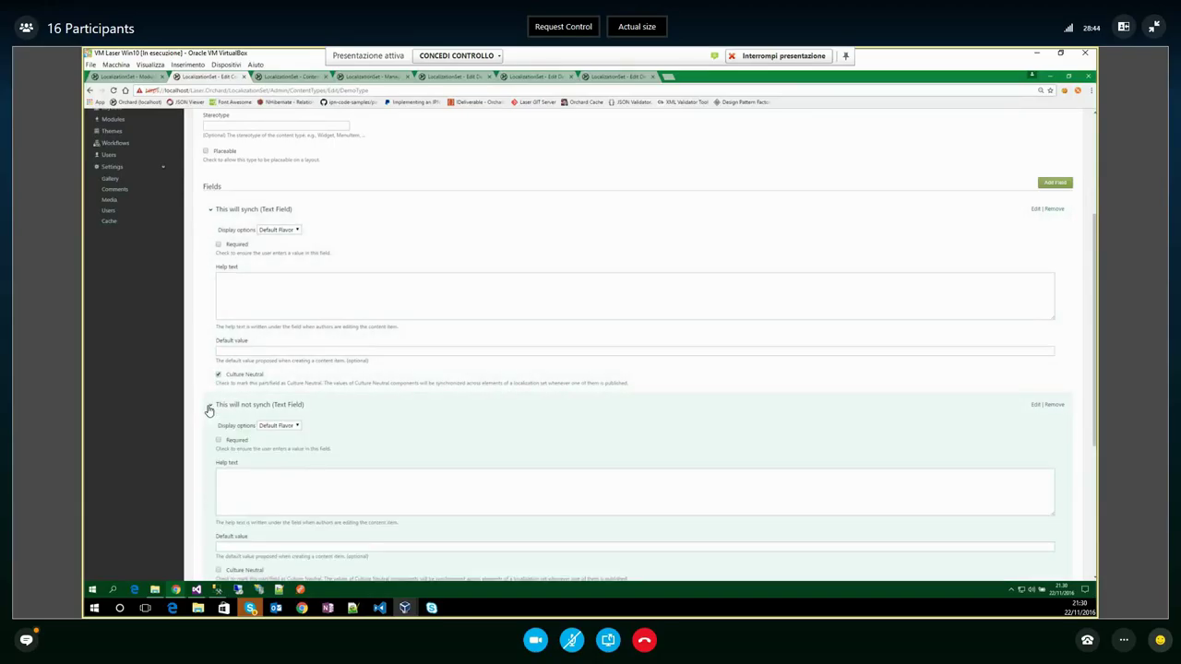
{"action": "scroll", "coordinate": [214, 403], "scroll_direction": "down", "scroll_amount": 4}
{"action": "scroll", "coordinate": [219, 396], "scroll_direction": "down", "scroll_amount": 4}
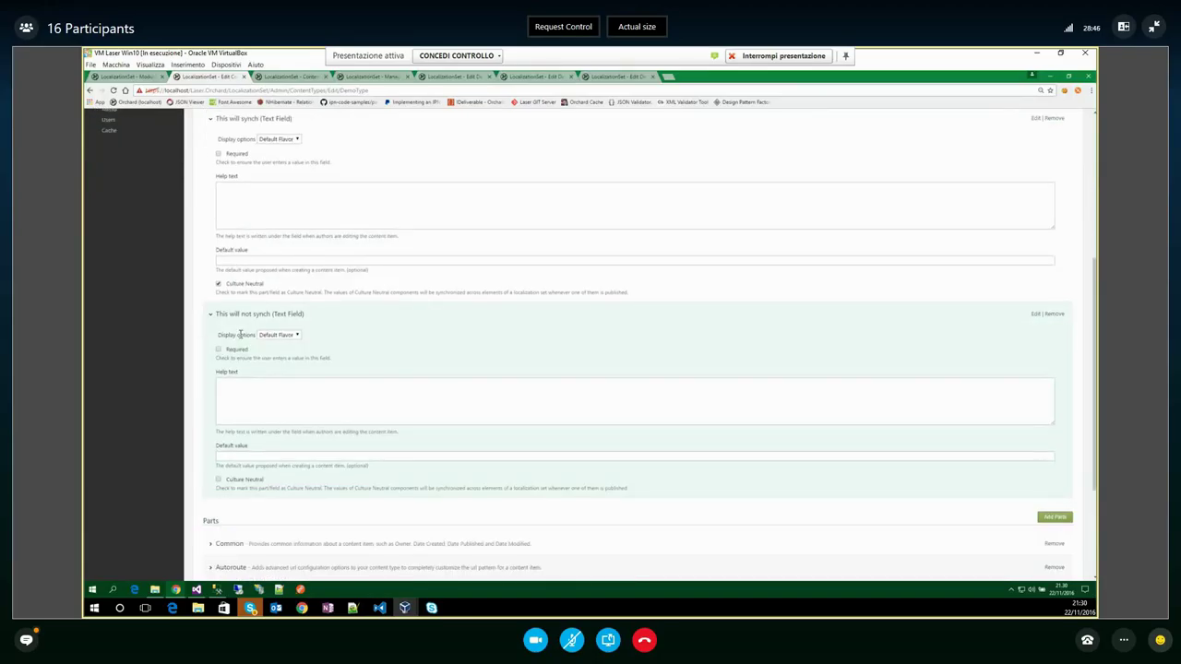
{"action": "scroll", "coordinate": [241, 335], "scroll_direction": "down", "scroll_amount": 4}
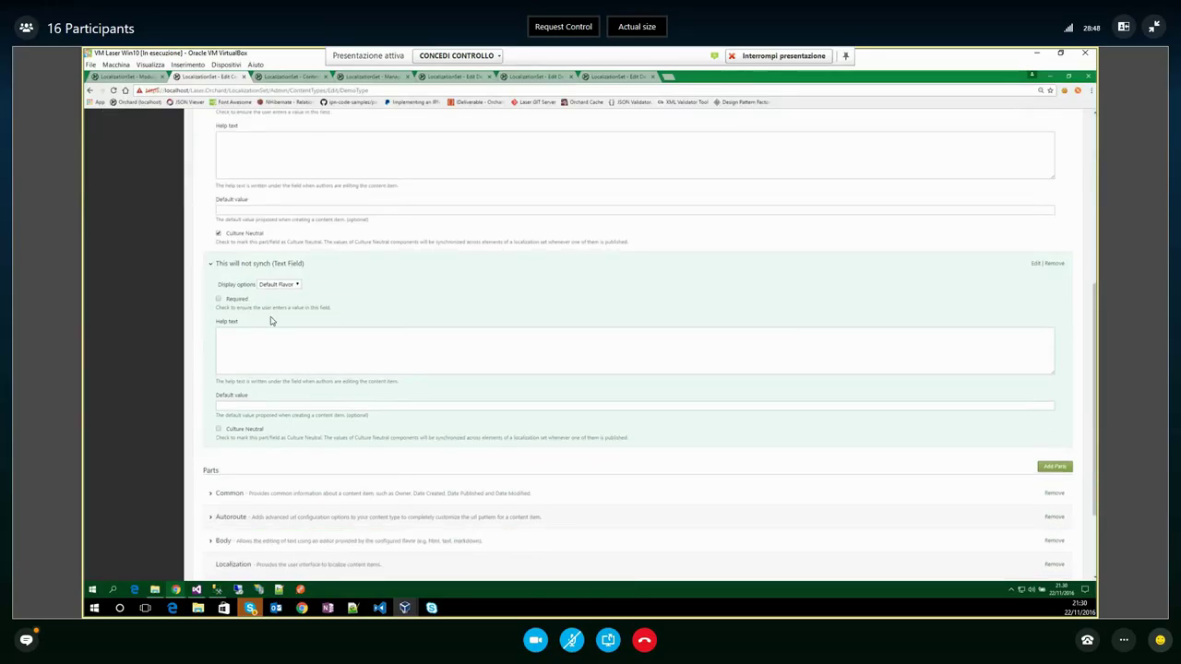
{"action": "scroll", "coordinate": [211, 427], "scroll_direction": "down", "scroll_amount": 2}
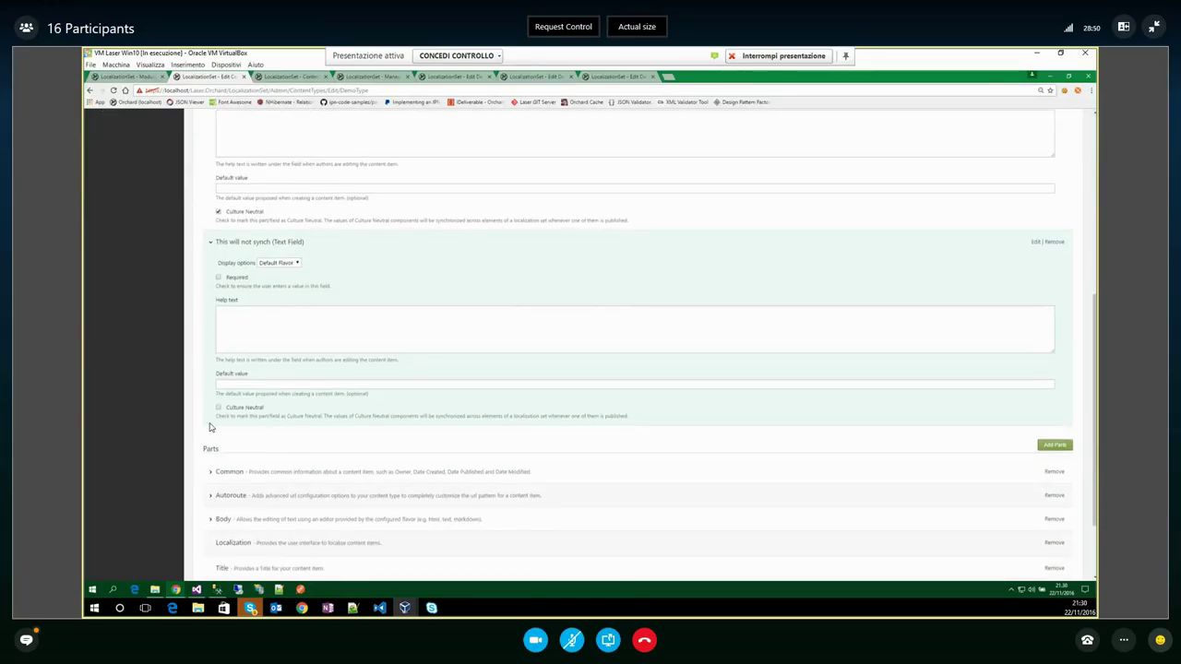
{"action": "scroll", "coordinate": [194, 388], "scroll_direction": "down", "scroll_amount": 8}
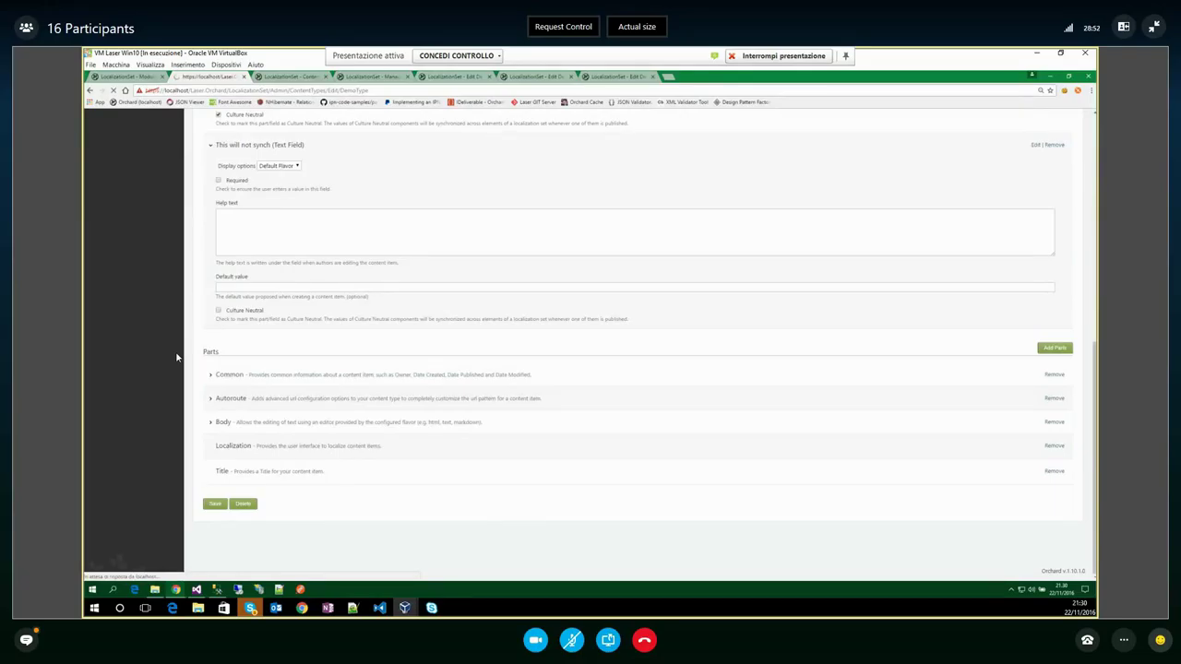
{"action": "scroll", "coordinate": [177, 359], "scroll_direction": "down", "scroll_amount": 3}
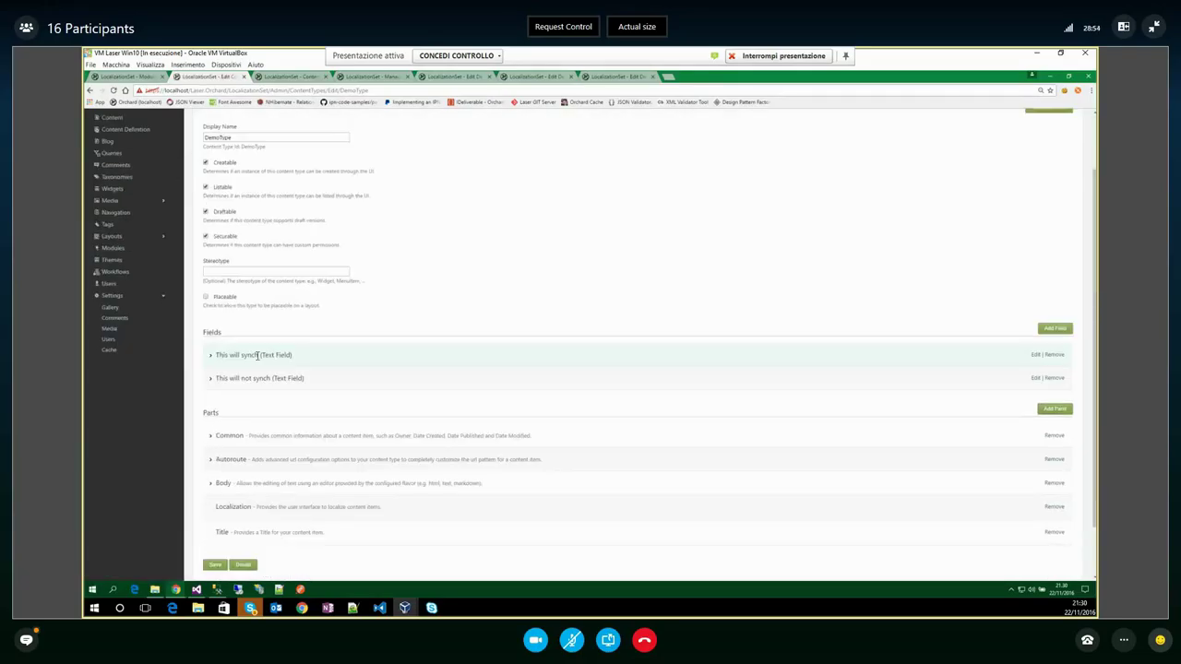
Expand the "This will synch" field again and check its saved Culture Neutral setting
{"action": "left_click", "coordinate": [211, 357]}
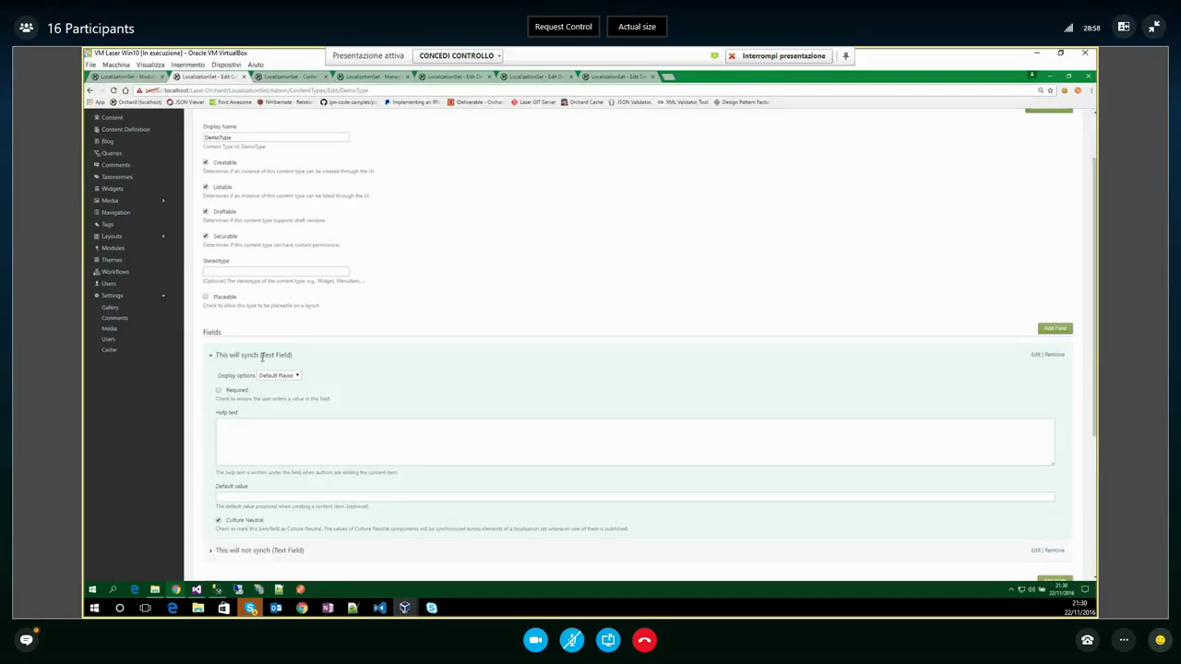
{"action": "scroll", "coordinate": [257, 352], "scroll_direction": "down", "scroll_amount": 2}
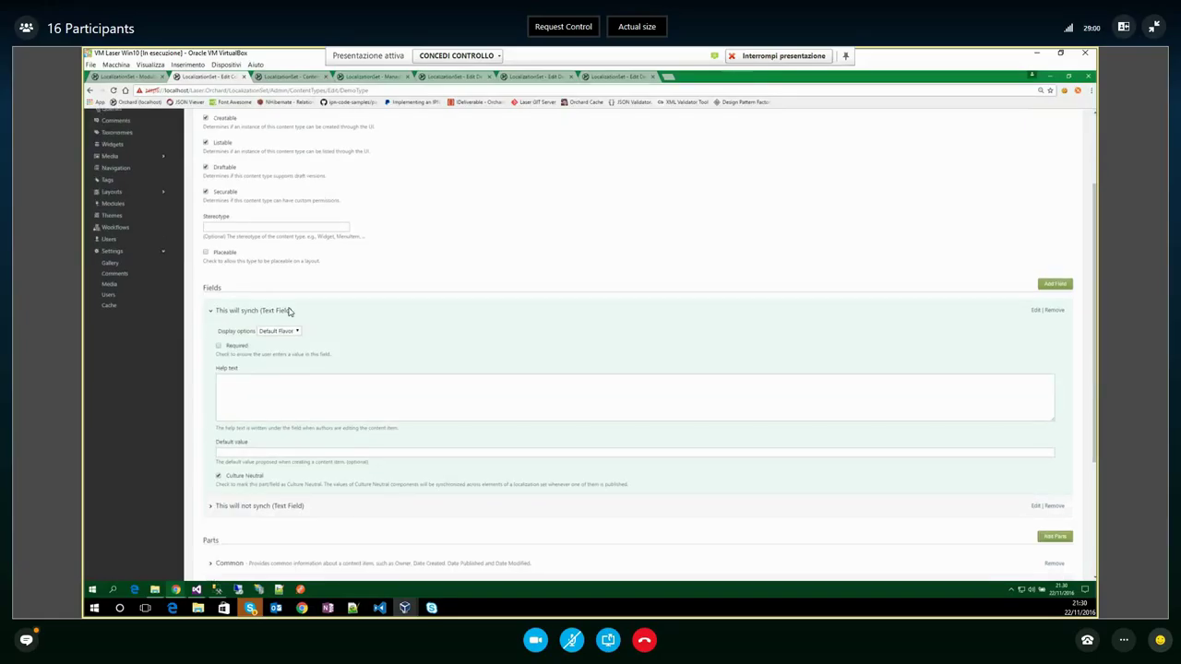
{"action": "scroll", "coordinate": [287, 311], "scroll_direction": "down", "scroll_amount": 1}
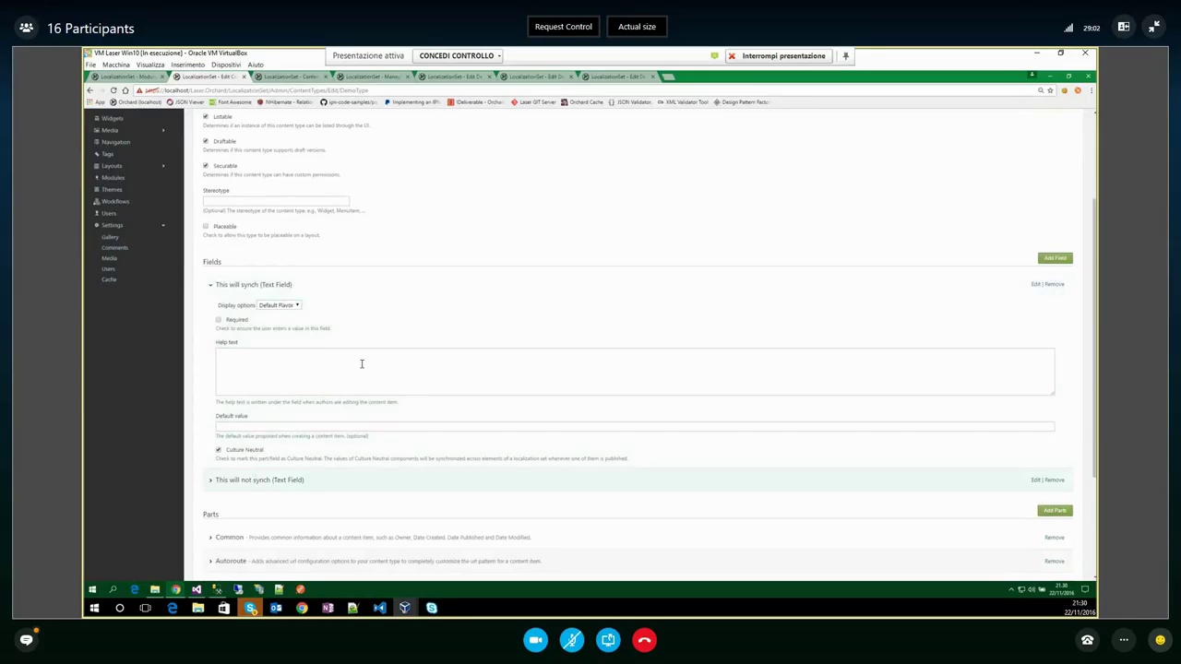
Reload the open edit pages of the DemoType item's language versions
{"action": "left_click", "coordinate": [455, 77]}
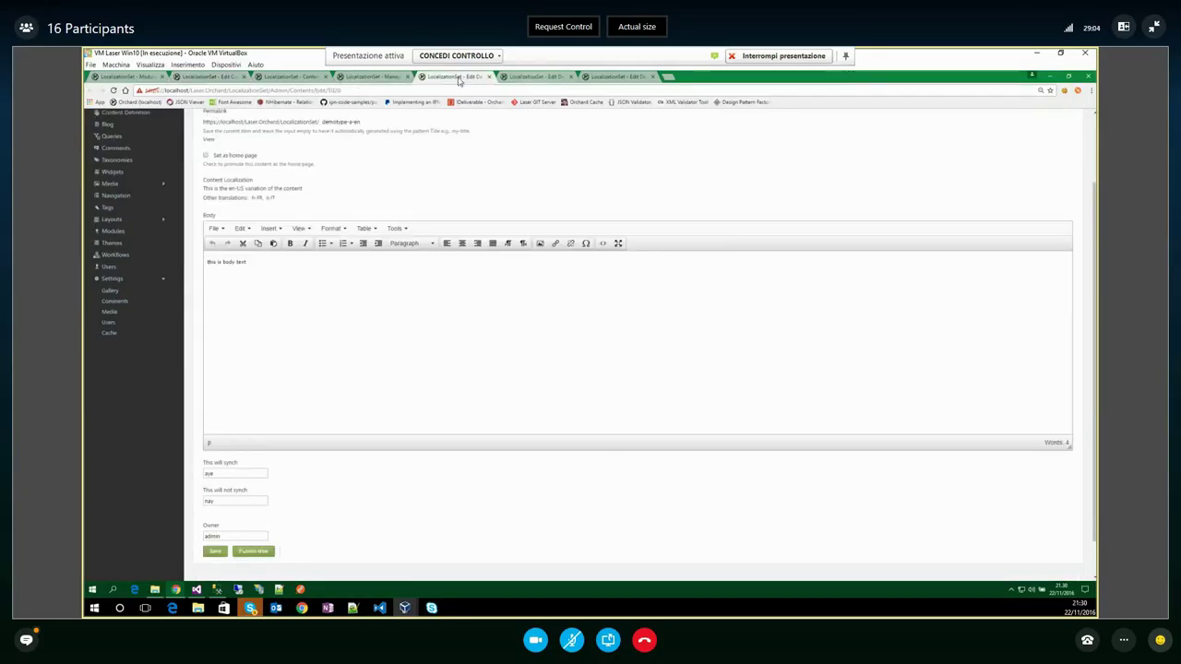
{"action": "left_click", "coordinate": [537, 76]}
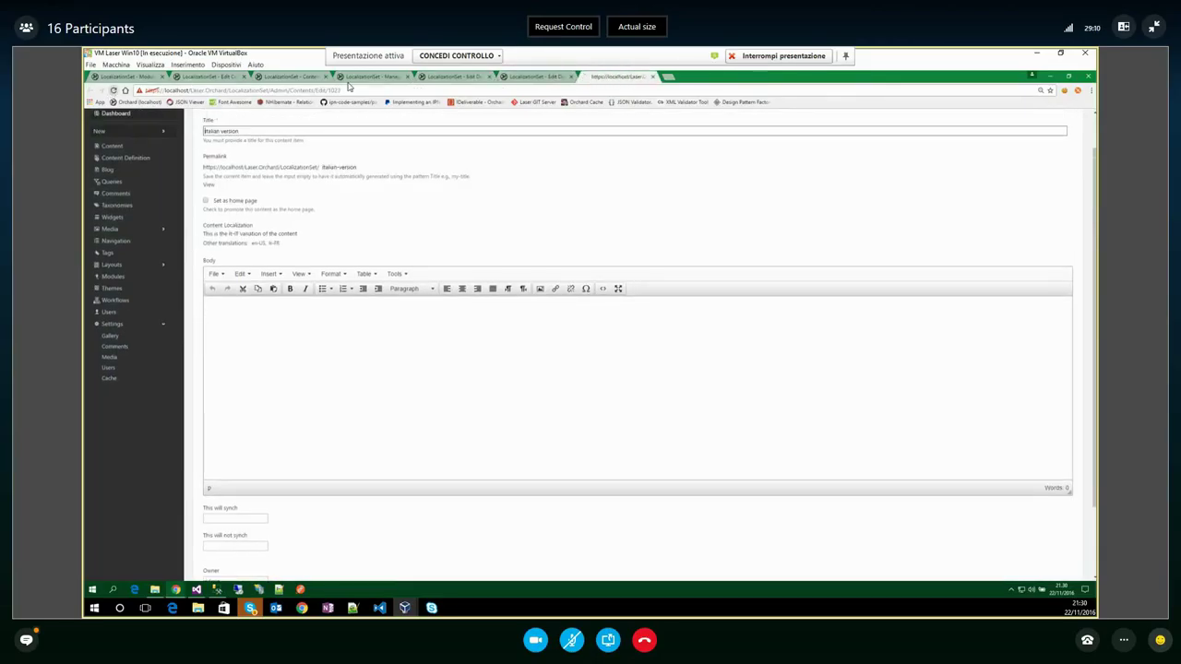
{"action": "left_click", "coordinate": [113, 92]}
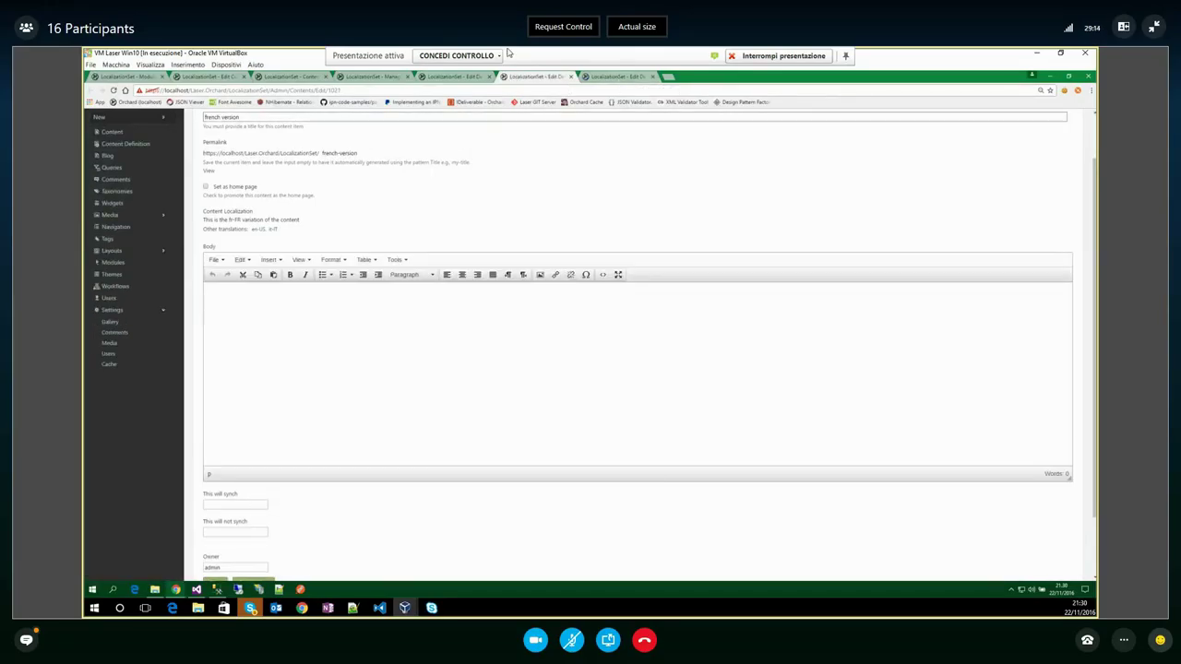
Reload the edit page of the English version "demotype A - en" and save the item again
{"action": "left_click", "coordinate": [459, 78]}
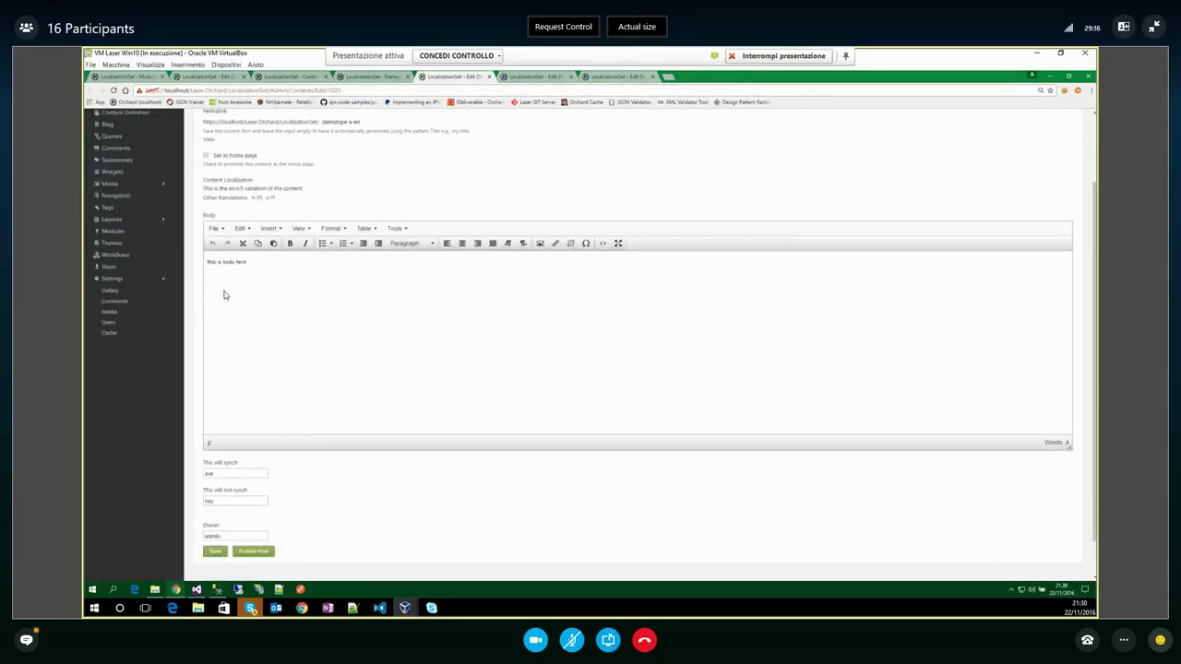
{"action": "key", "text": "F5"}
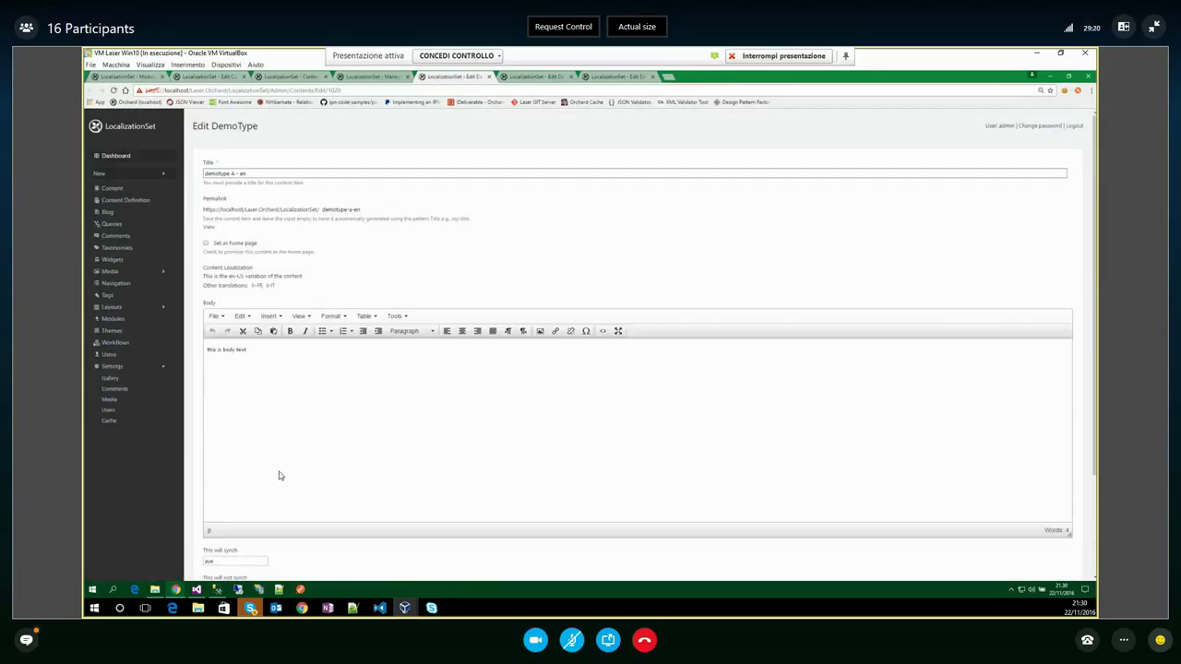
{"action": "scroll", "coordinate": [282, 471], "scroll_direction": "down", "scroll_amount": 2}
{"action": "scroll", "coordinate": [464, 424], "scroll_direction": "down", "scroll_amount": 1}
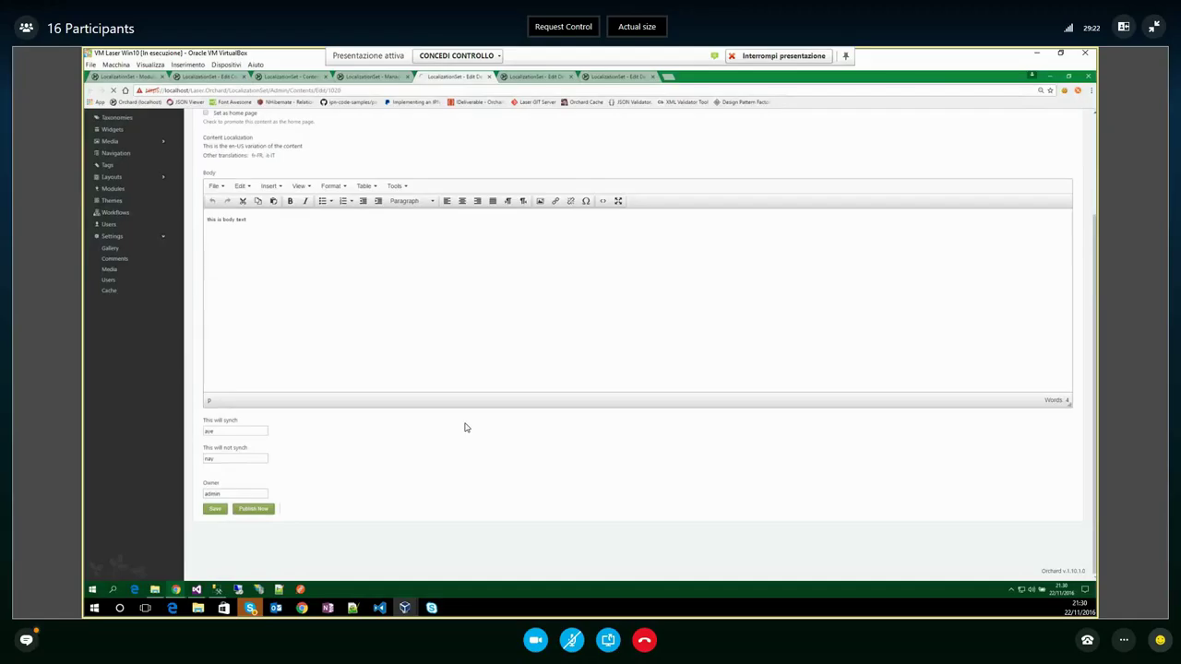
Reload the French and Italian versions and check their "This will synch" and "This will not synch" fields
{"action": "scroll", "coordinate": [271, 314], "scroll_direction": "down", "scroll_amount": 1}
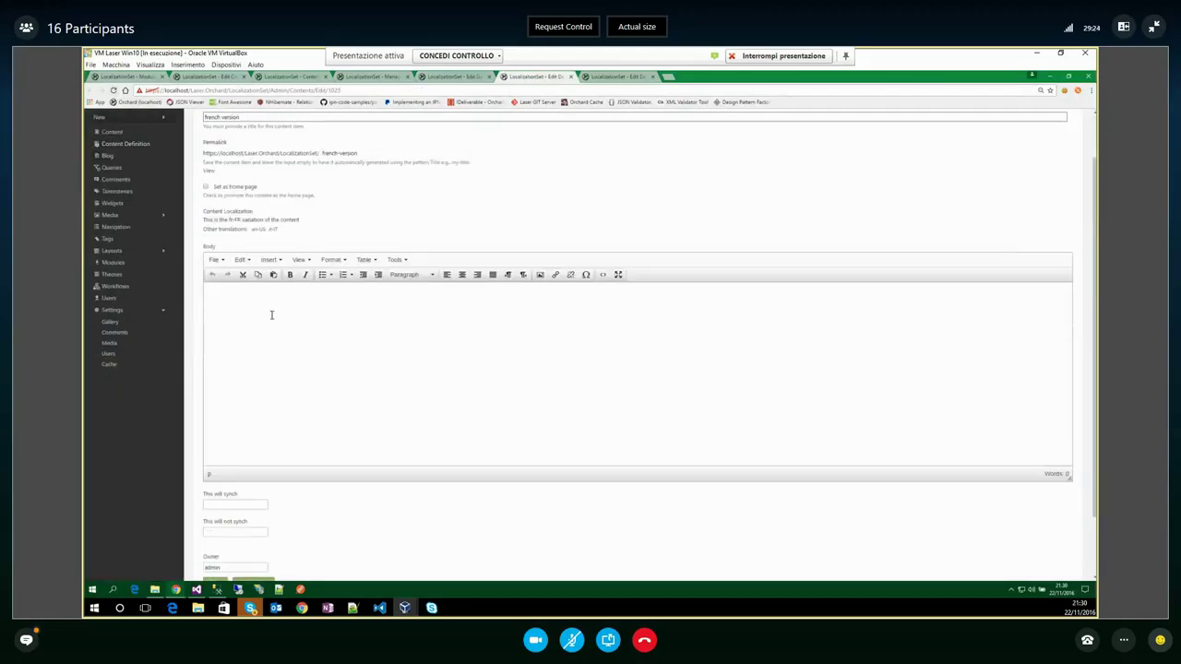
{"action": "scroll", "coordinate": [244, 479], "scroll_direction": "down", "scroll_amount": 1}
{"action": "double_click", "coordinate": [235, 449]}
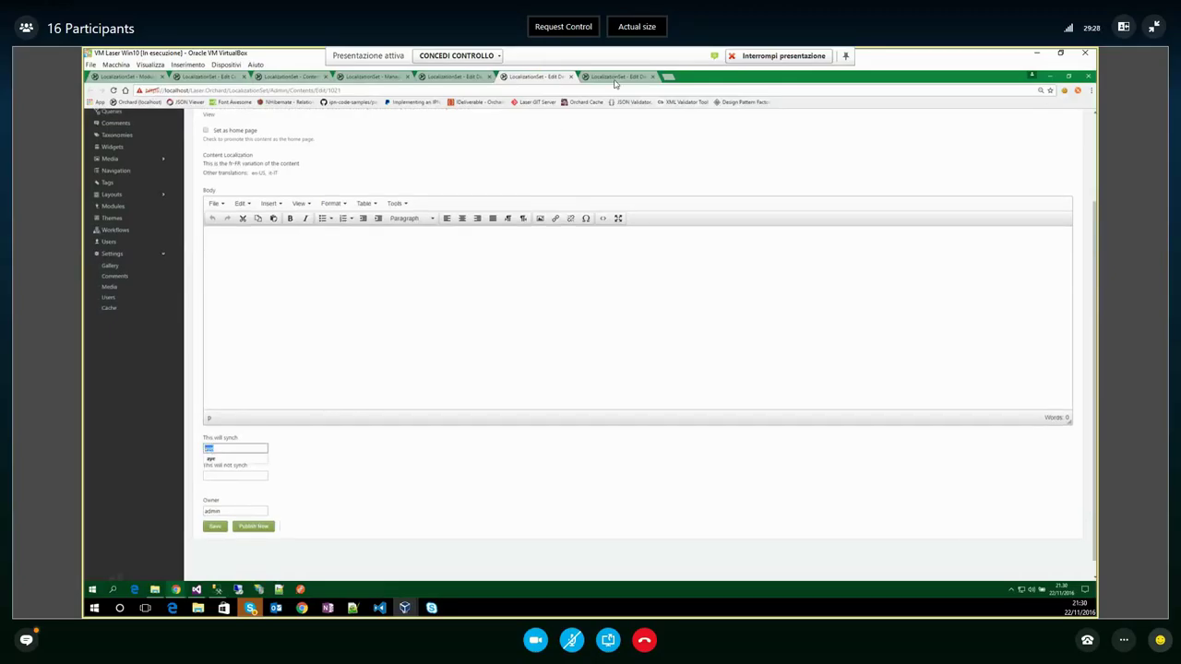
{"action": "left_click", "coordinate": [615, 79]}
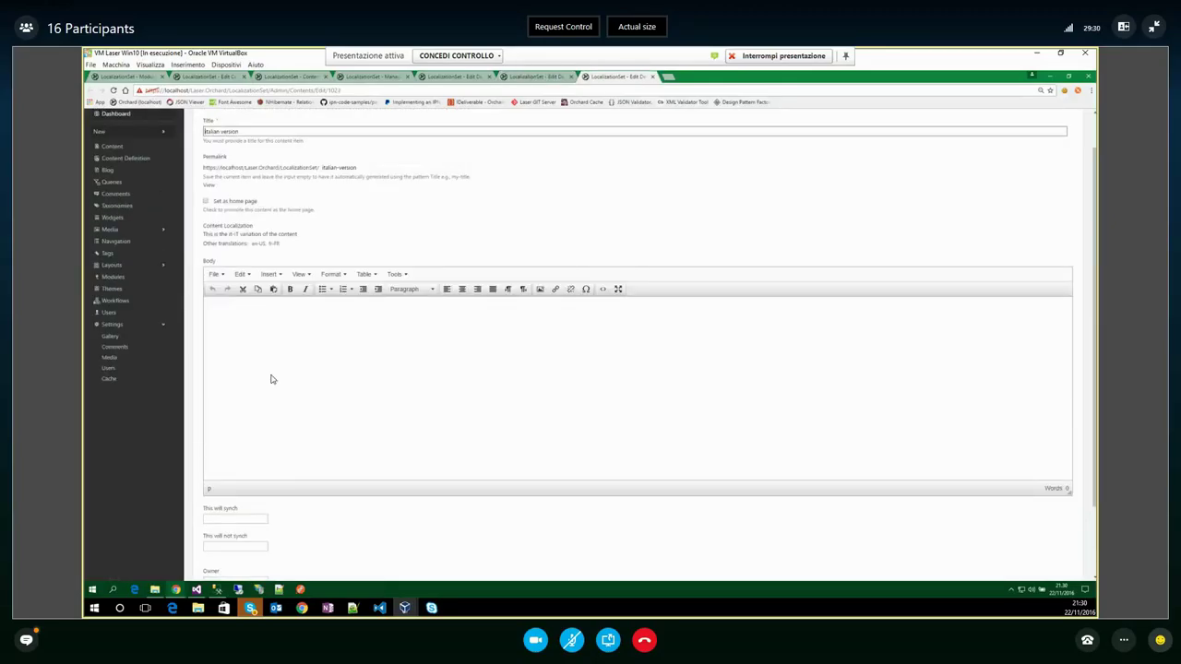
{"action": "scroll", "coordinate": [272, 379], "scroll_direction": "down", "scroll_amount": 1}
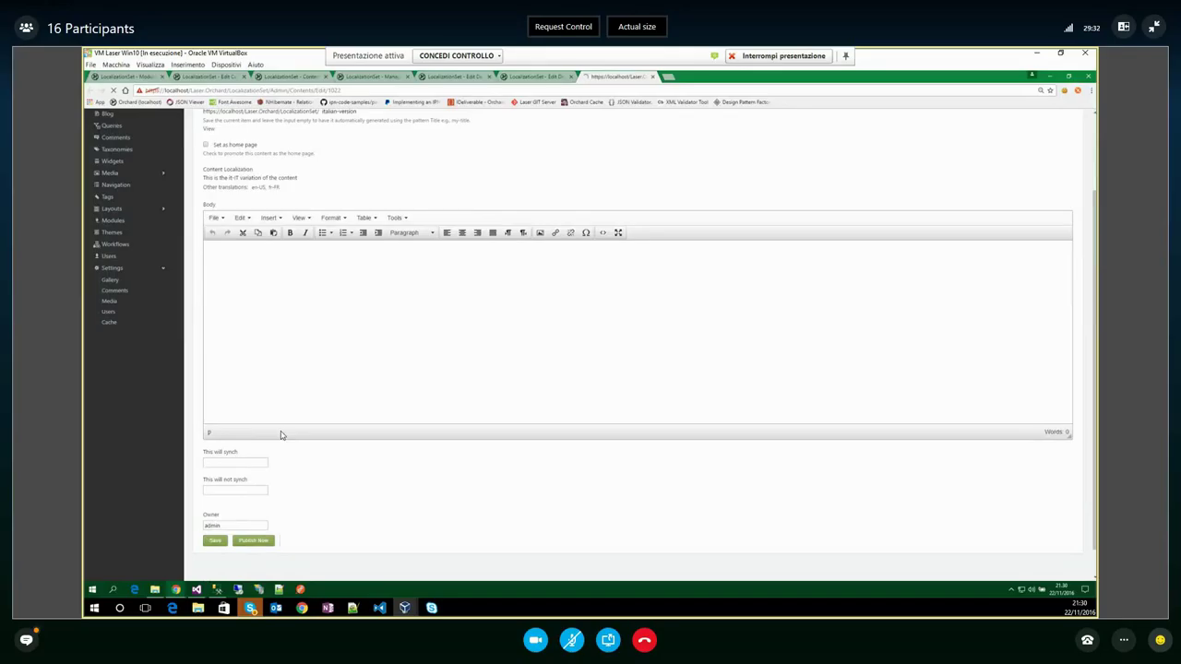
{"action": "scroll", "coordinate": [273, 489], "scroll_direction": "down", "scroll_amount": 1}
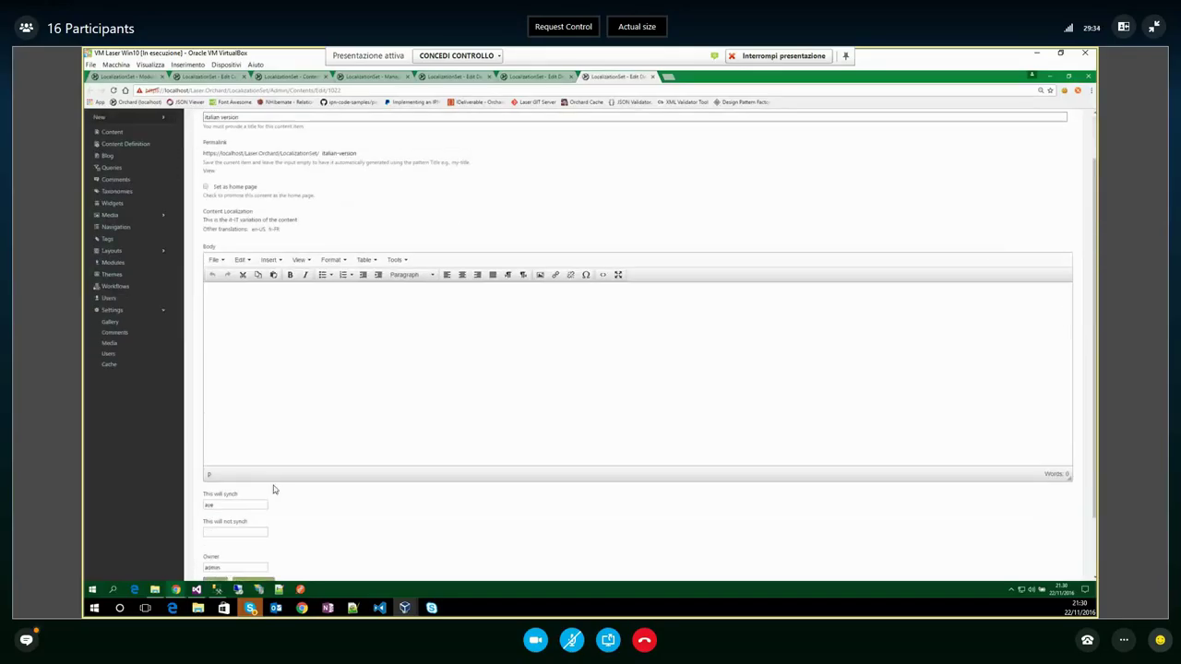
{"action": "scroll", "coordinate": [273, 489], "scroll_direction": "down", "scroll_amount": 1}
{"action": "left_click", "coordinate": [234, 489]}
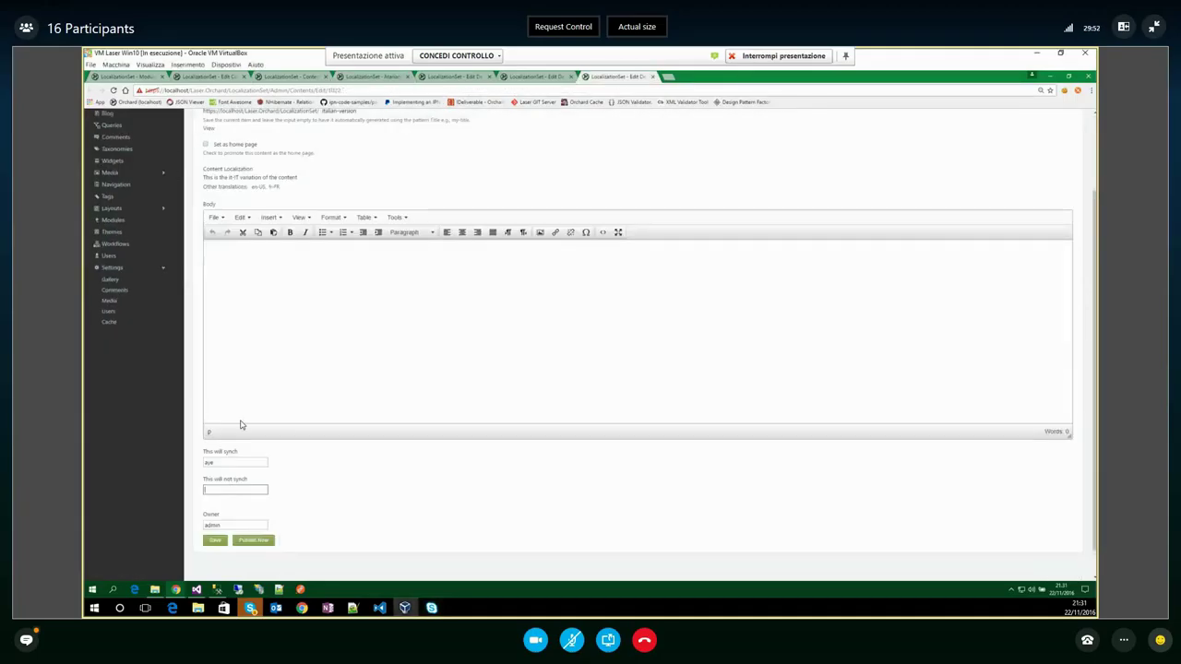
Clear the "This will synch" field of the Italian version and save the item
{"action": "left_click", "coordinate": [210, 461]}
{"action": "left_click", "coordinate": [215, 539]}
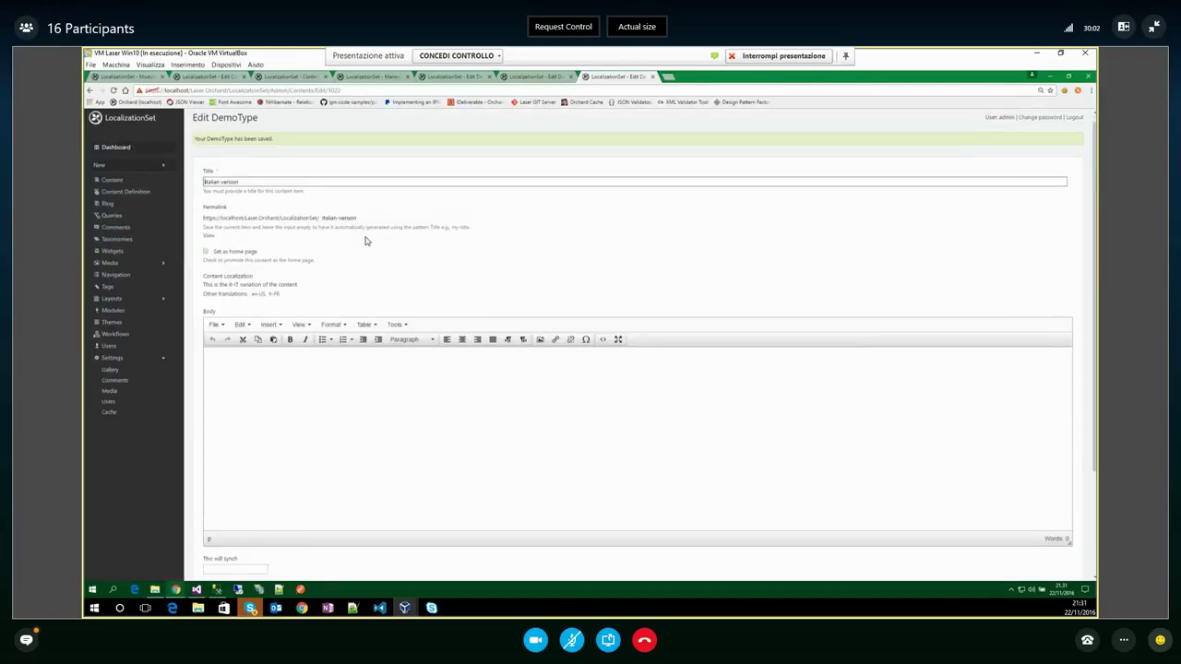
{"action": "scroll", "coordinate": [345, 285], "scroll_direction": "down", "scroll_amount": 1}
{"action": "scroll", "coordinate": [345, 285], "scroll_direction": "down", "scroll_amount": 1}
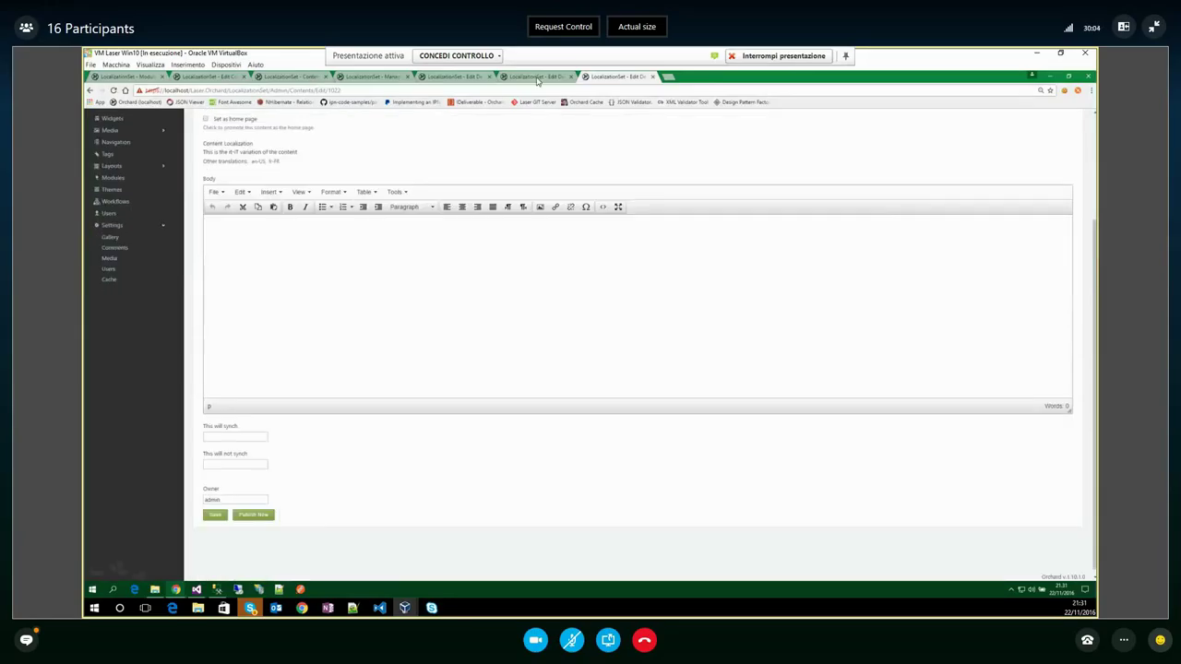
Publish the French version again with its existing "This will synch" value
{"action": "left_click", "coordinate": [537, 78]}
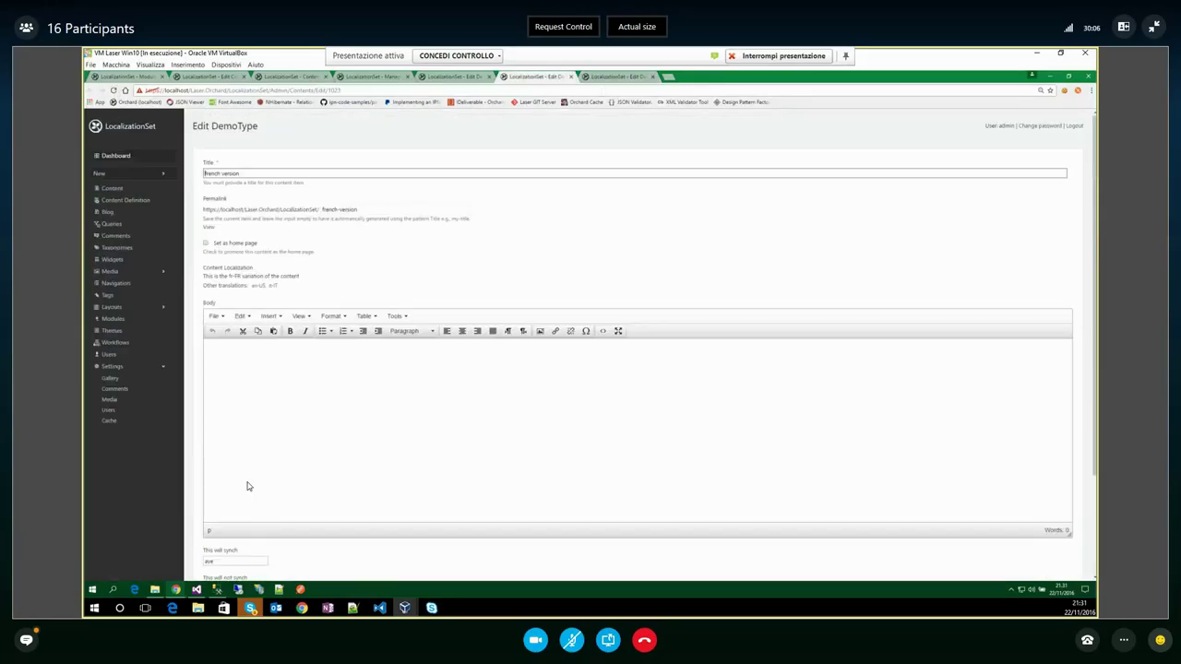
{"action": "scroll", "coordinate": [254, 474], "scroll_direction": "down", "scroll_amount": 1}
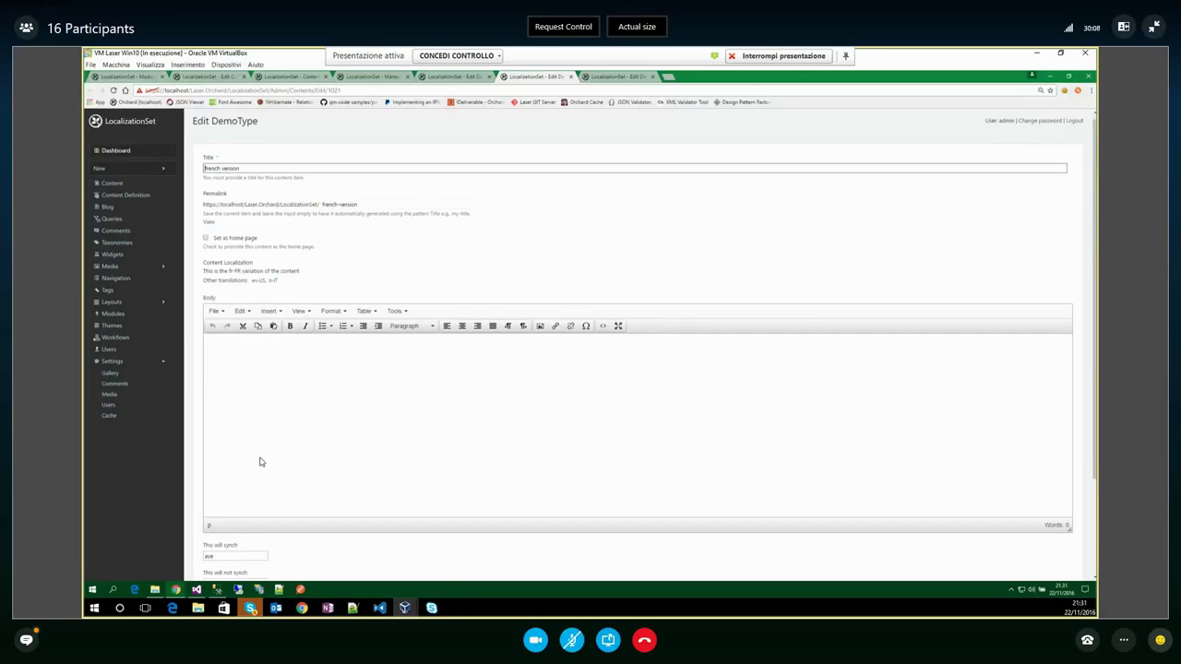
{"action": "scroll", "coordinate": [291, 409], "scroll_direction": "down", "scroll_amount": 1}
{"action": "scroll", "coordinate": [321, 355], "scroll_direction": "down", "scroll_amount": 1}
{"action": "left_click", "coordinate": [258, 525]}
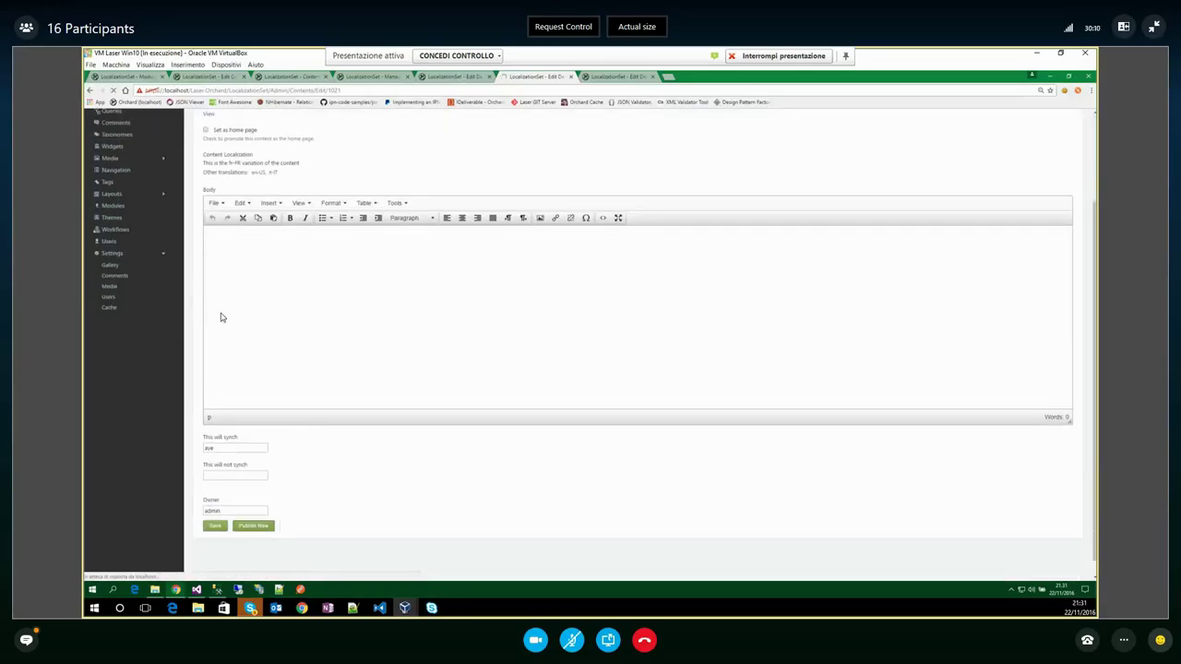
{"action": "scroll", "coordinate": [218, 287], "scroll_direction": "down", "scroll_amount": 1}
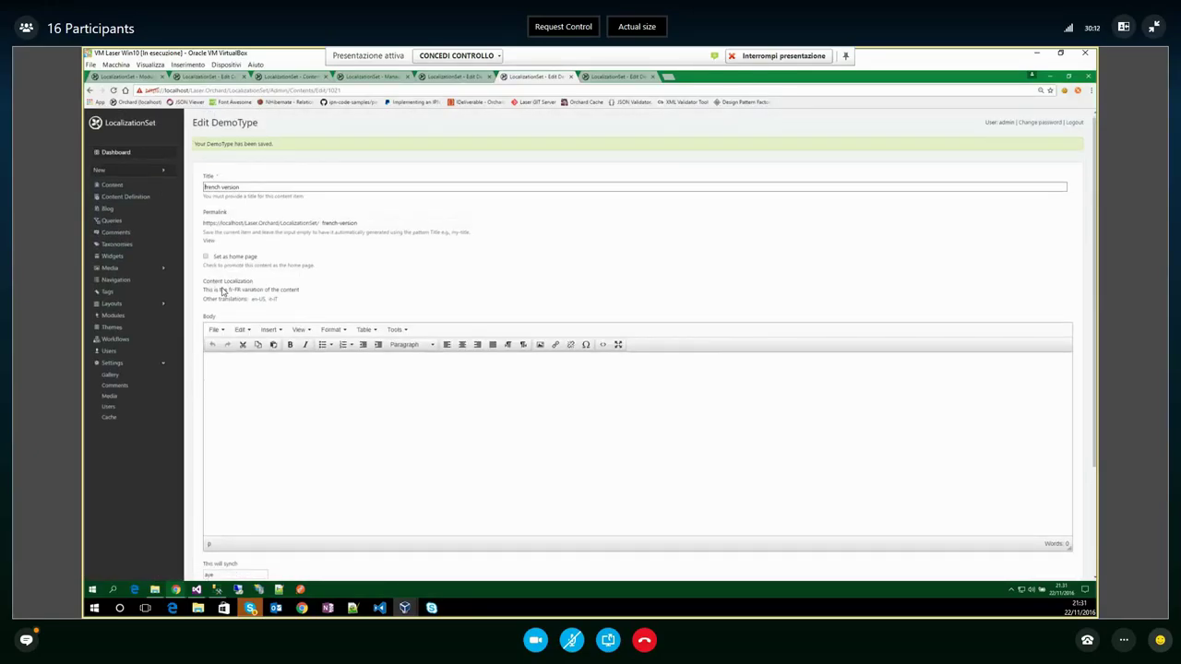
Reload the Italian version's edit page and check its "This will synch" field
{"action": "key", "text": "ctrl+Tab"}
{"action": "scroll", "coordinate": [374, 209], "scroll_direction": "down", "scroll_amount": 1}
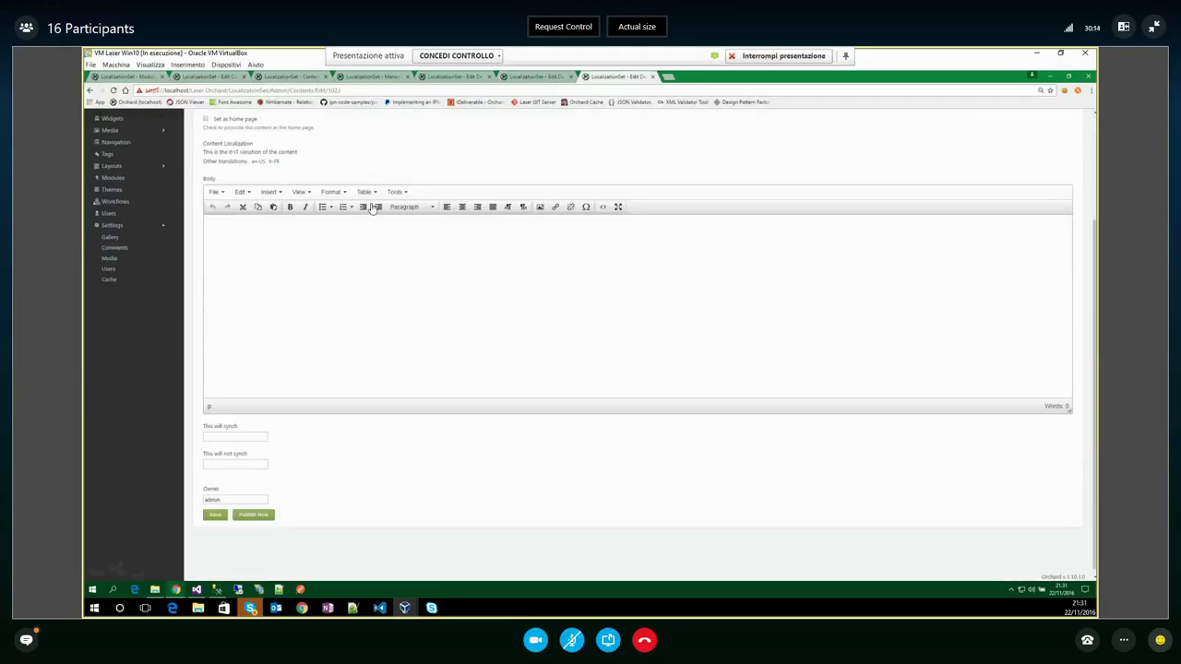
{"action": "key", "text": "Return"}
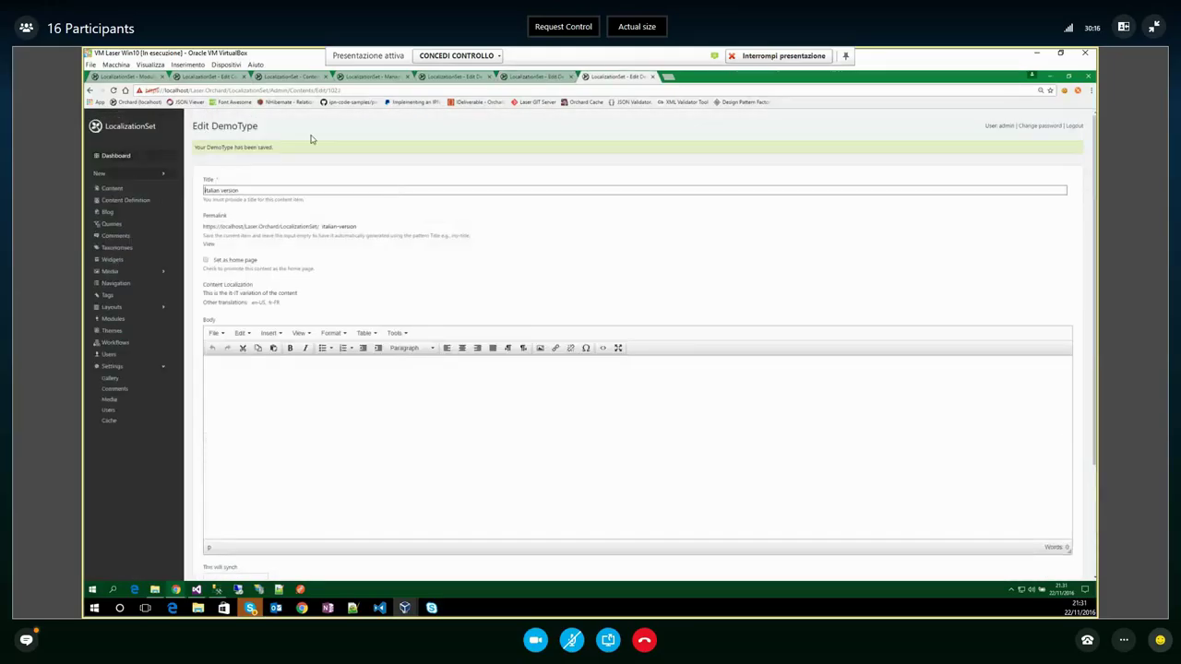
{"action": "scroll", "coordinate": [242, 135], "scroll_direction": "down", "scroll_amount": 1}
{"action": "scroll", "coordinate": [242, 334], "scroll_direction": "down", "scroll_amount": 1}
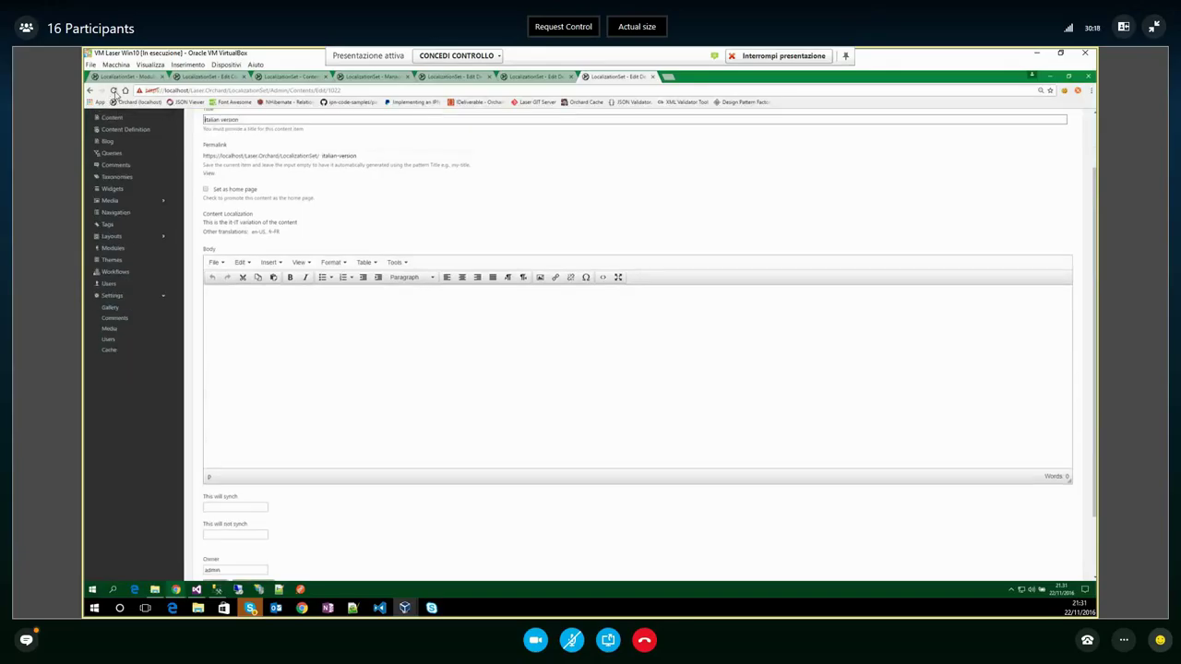
{"action": "scroll", "coordinate": [313, 536], "scroll_direction": "up", "scroll_amount": 1}
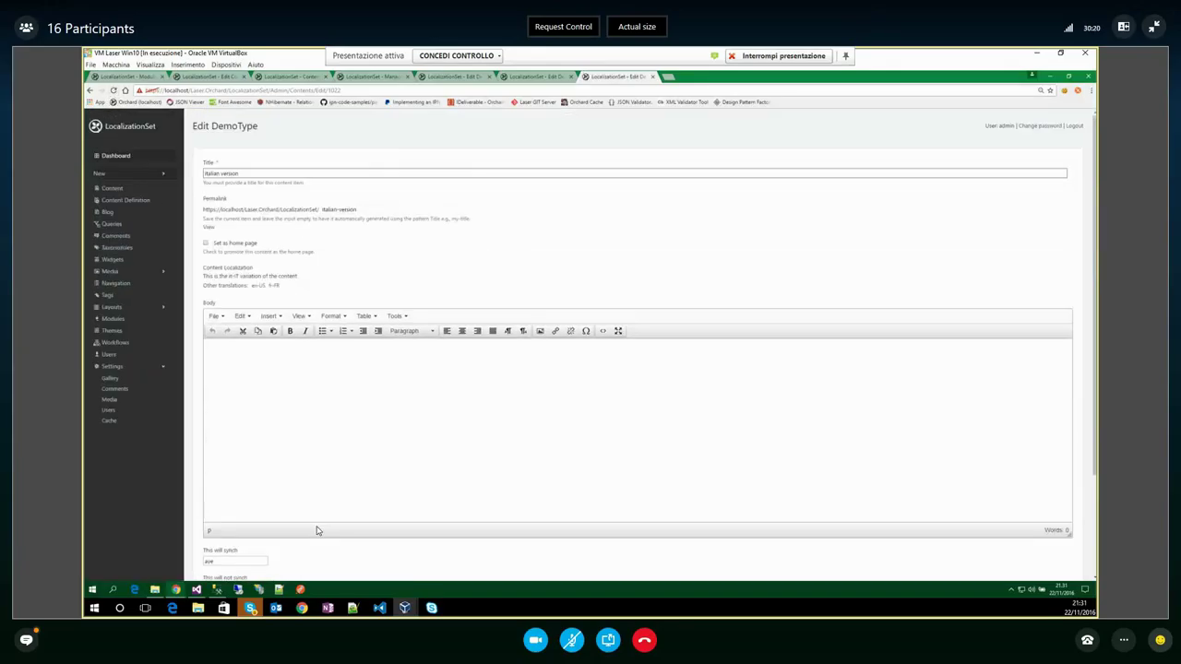
{"action": "scroll", "coordinate": [318, 525], "scroll_direction": "down", "scroll_amount": 2}
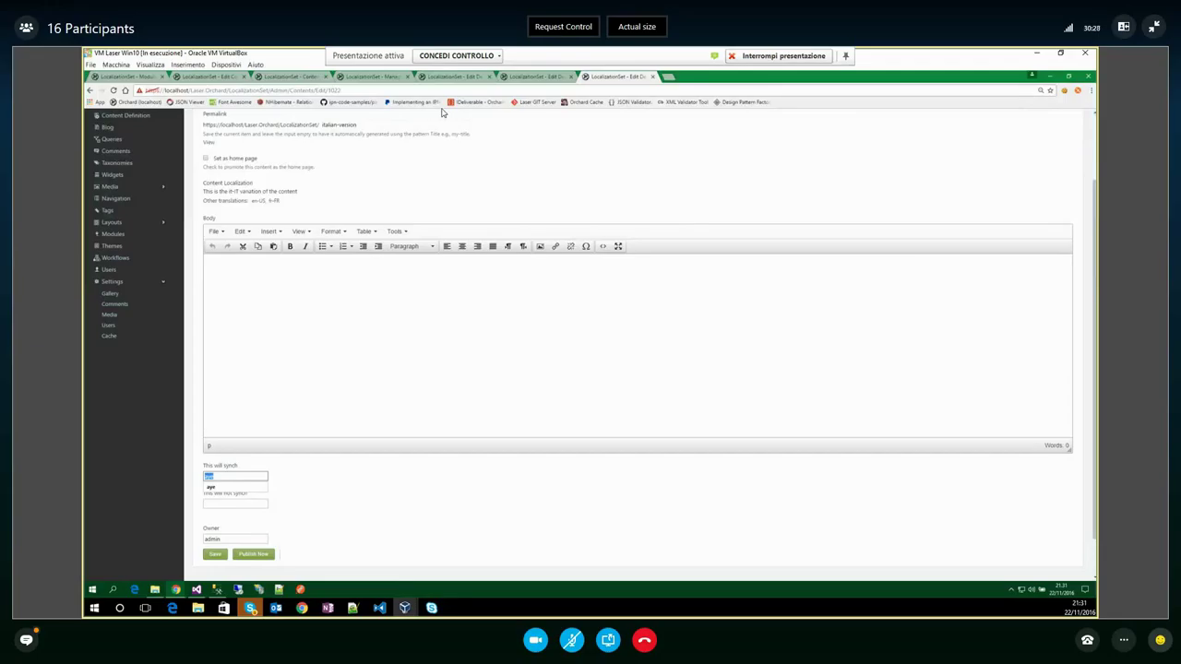
{"action": "left_click", "coordinate": [378, 78]}
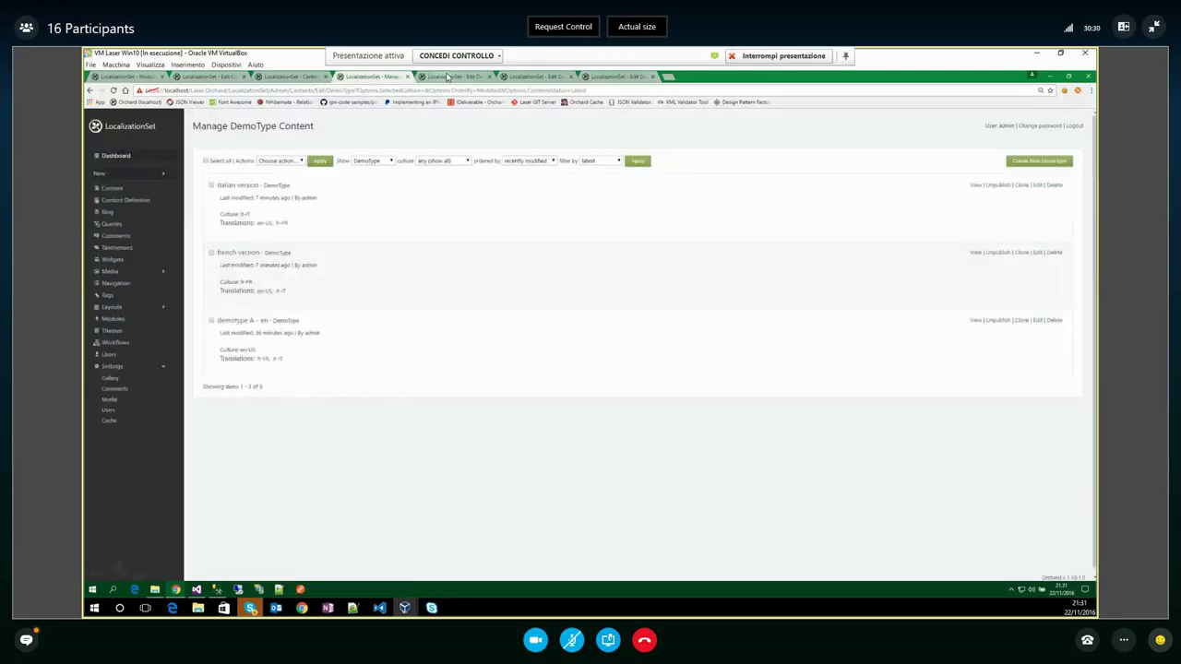
{"action": "left_click", "coordinate": [448, 77]}
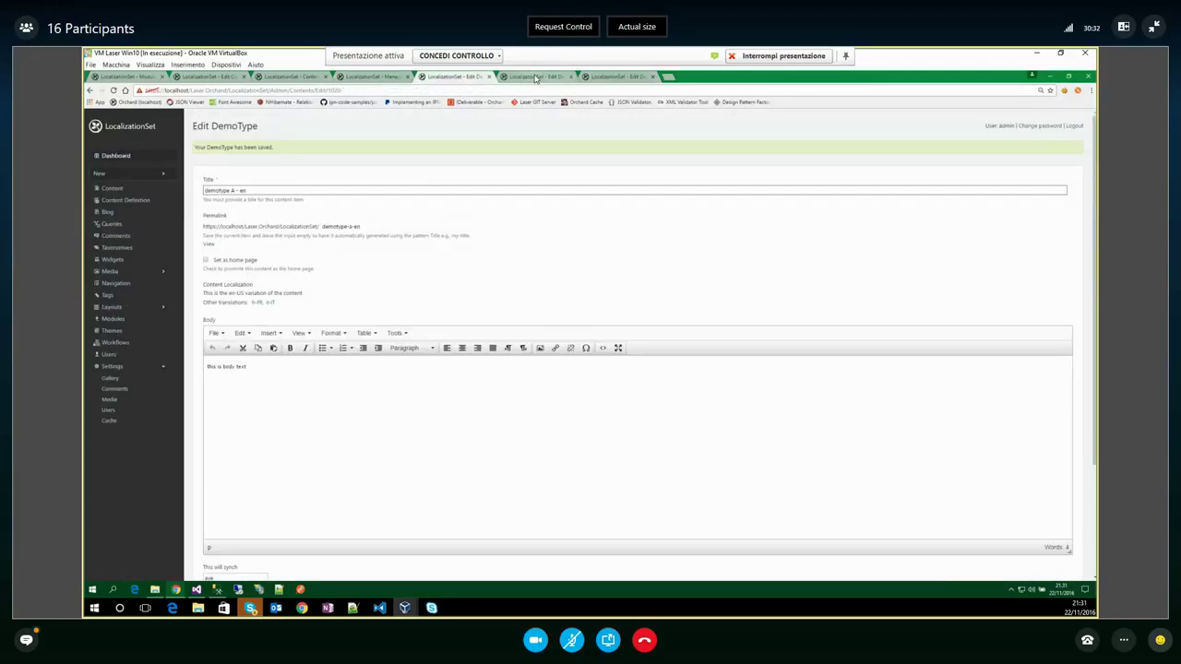
{"action": "left_click", "coordinate": [535, 77]}
{"action": "left_click", "coordinate": [374, 77]}
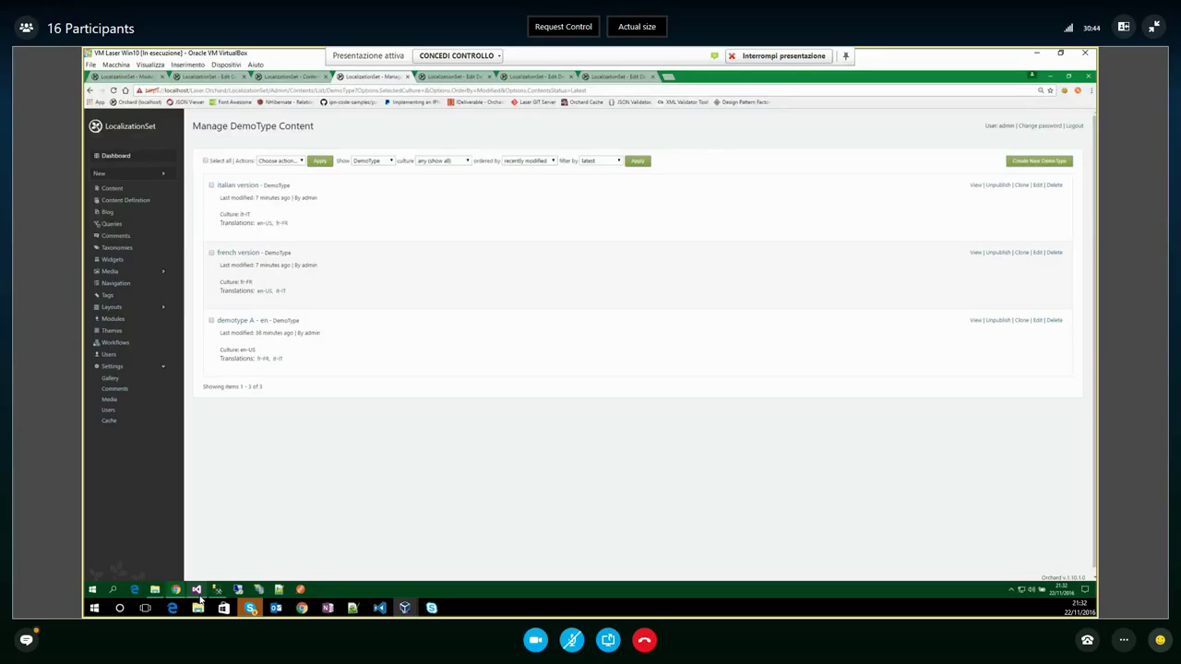
Switch to Visual Studio and examine the culture neutrality settings class and the CultureNeutral and AllowSynchronization methods in MetaDataExtensions.cs
{"action": "left_click", "coordinate": [197, 591]}
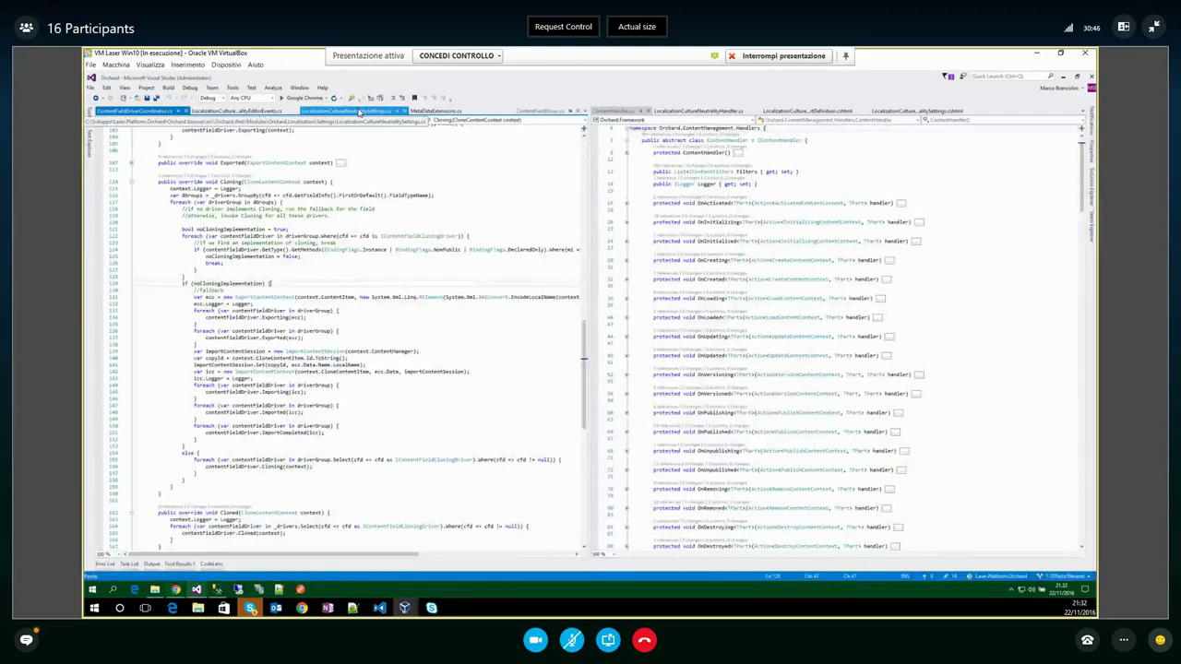
{"action": "left_click", "coordinate": [359, 111]}
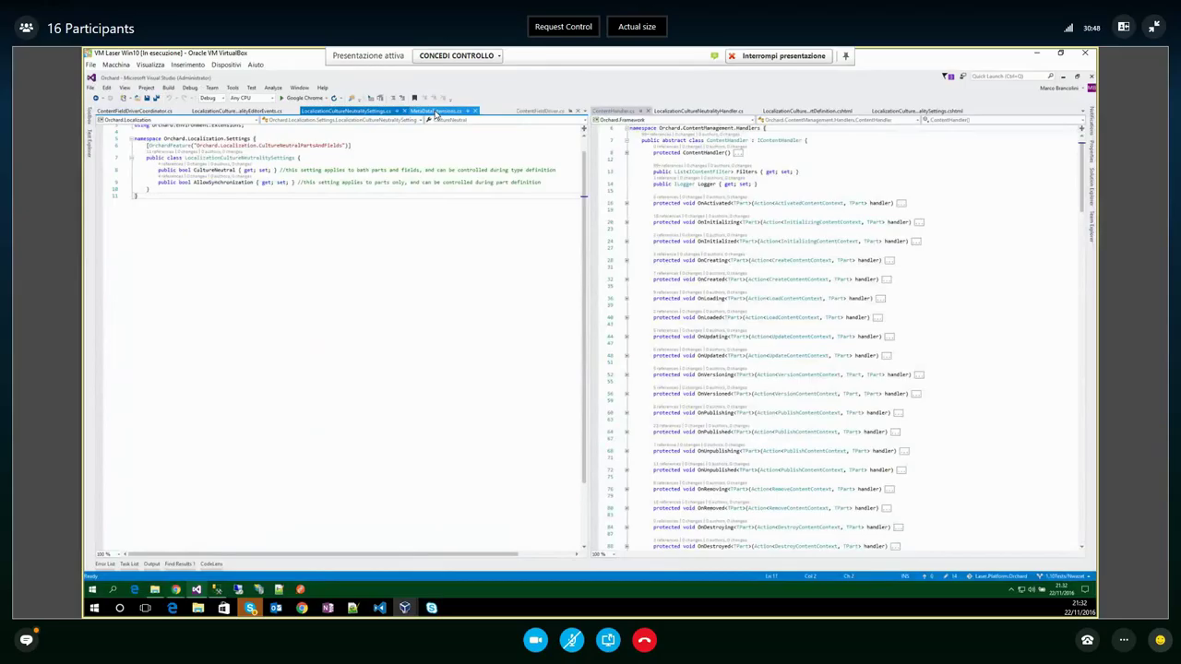
{"action": "left_click", "coordinate": [436, 113]}
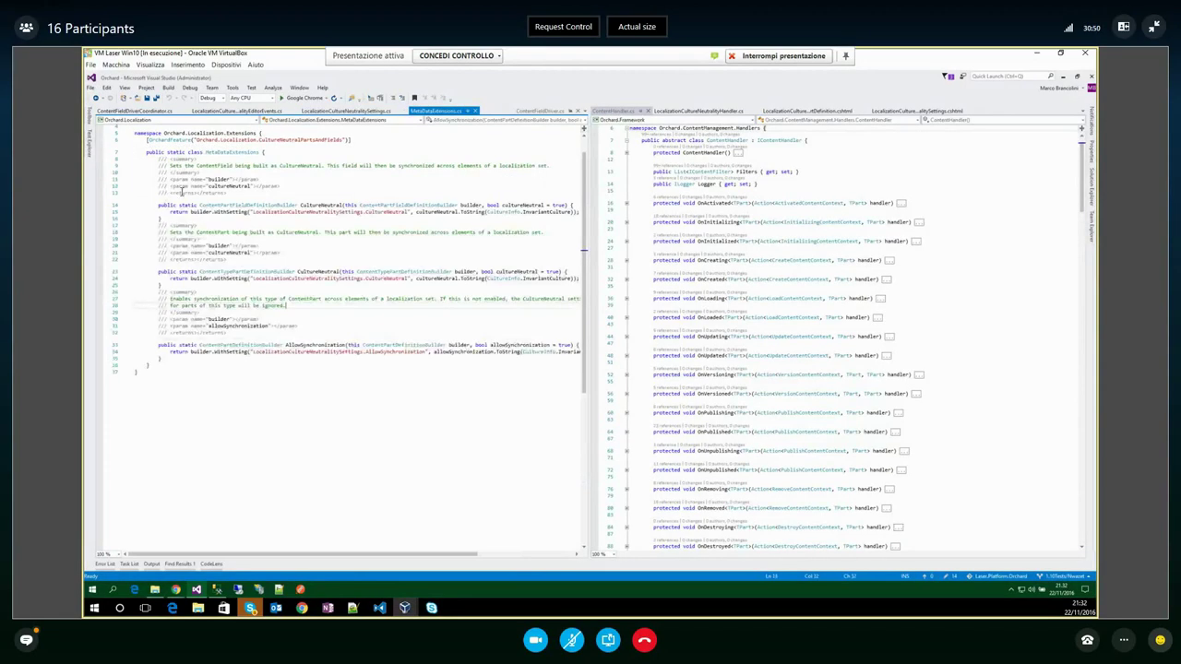
{"action": "left_click_drag", "start_coordinate": [157, 207], "coordinate": [294, 311]}
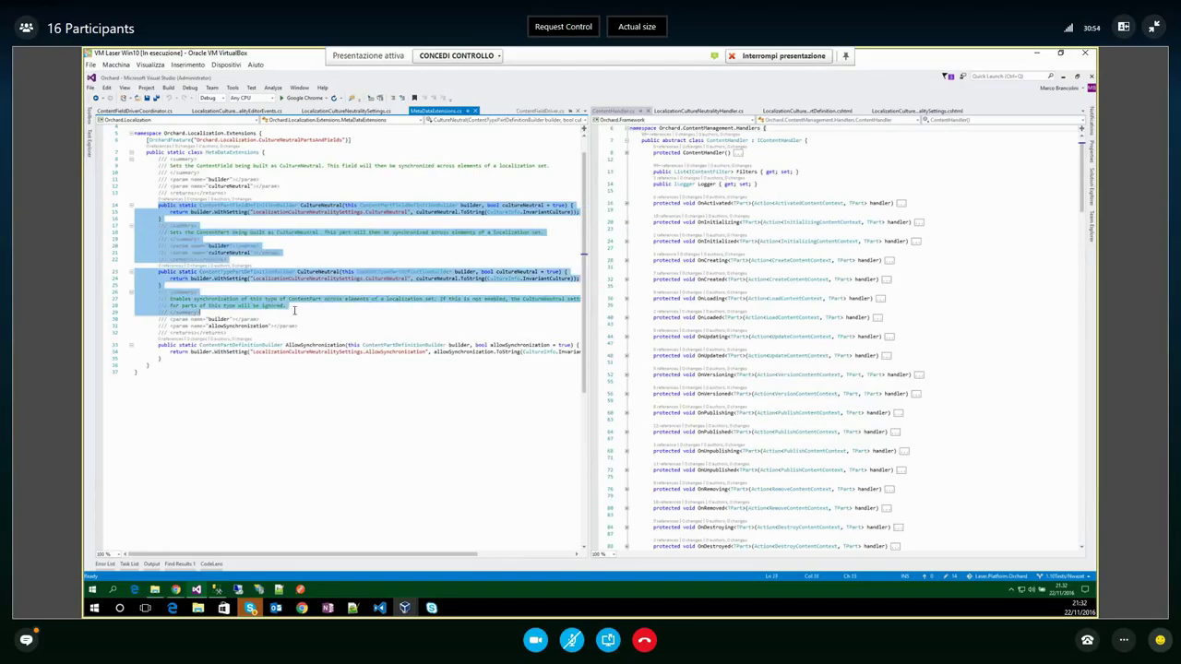
{"action": "left_click", "coordinate": [318, 345]}
{"action": "double_click", "coordinate": [318, 272]}
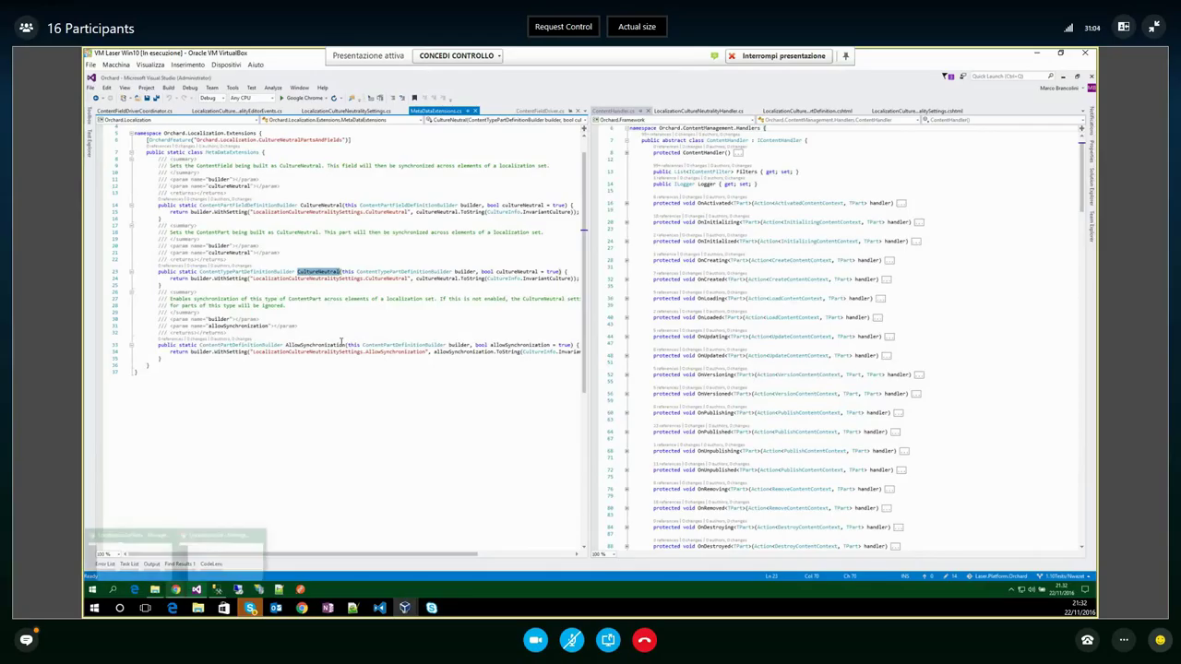
{"action": "left_click", "coordinate": [374, 271]}
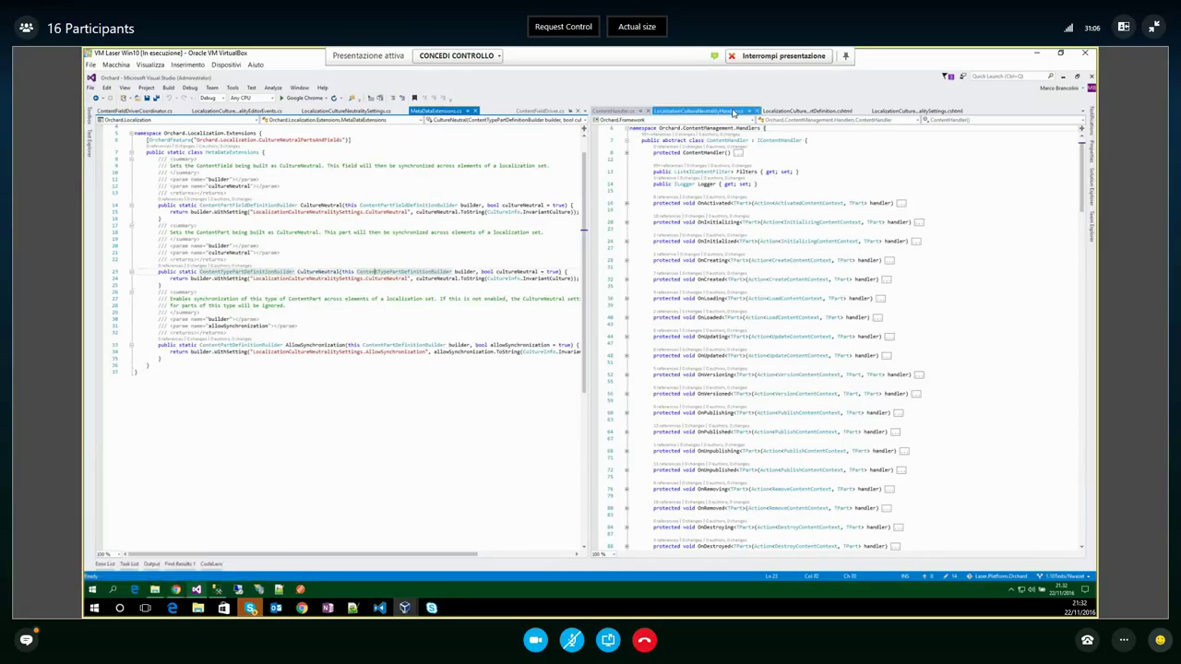
{"action": "left_click", "coordinate": [743, 450]}
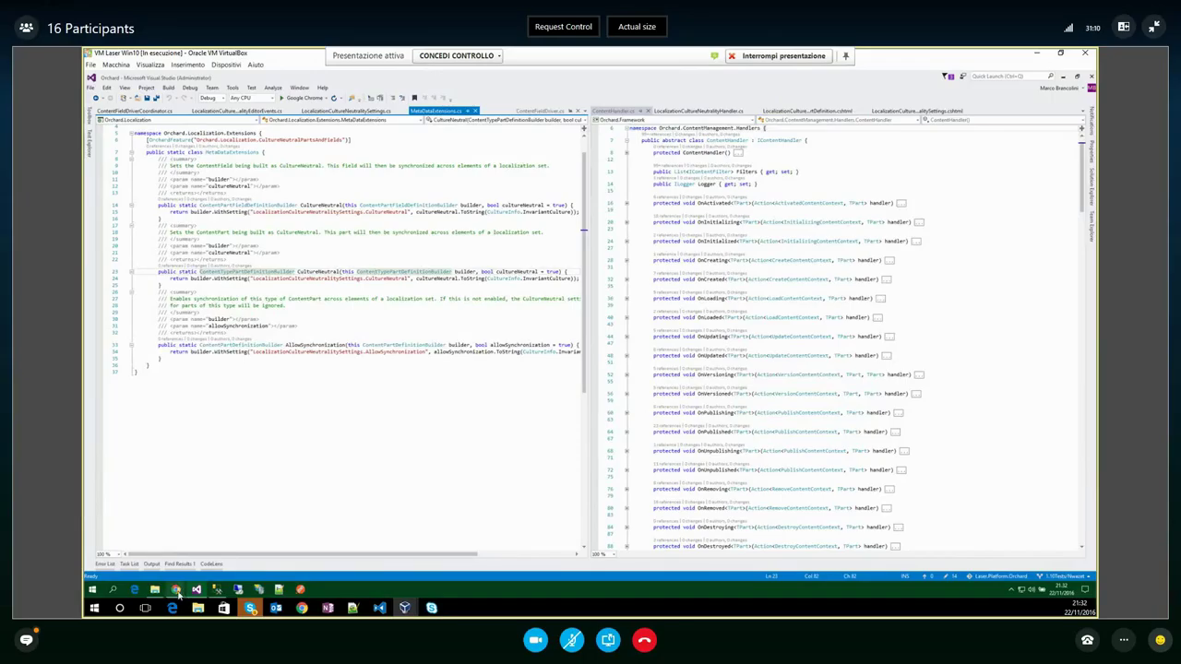
Switch back to Chrome, look through the DemoType item's English, French and Italian versions, and return to the DemoType content list
{"action": "mouse_move", "coordinate": [177, 591]}
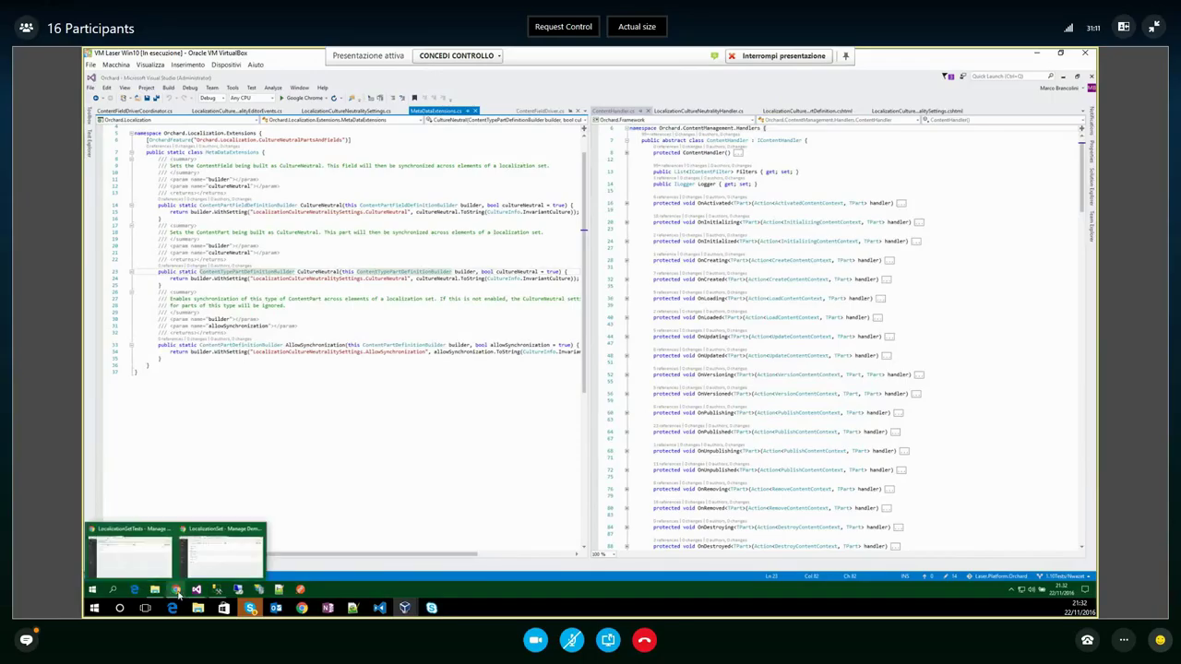
{"action": "left_click", "coordinate": [214, 559]}
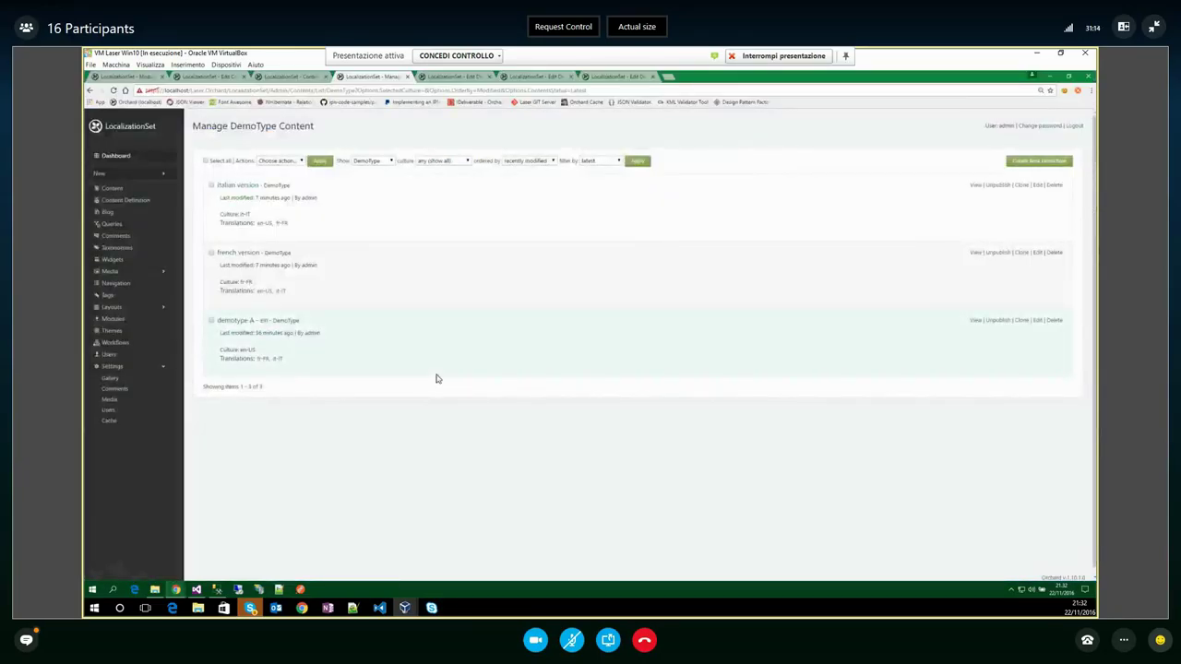
{"action": "left_click", "coordinate": [458, 78]}
{"action": "left_click", "coordinate": [549, 78]}
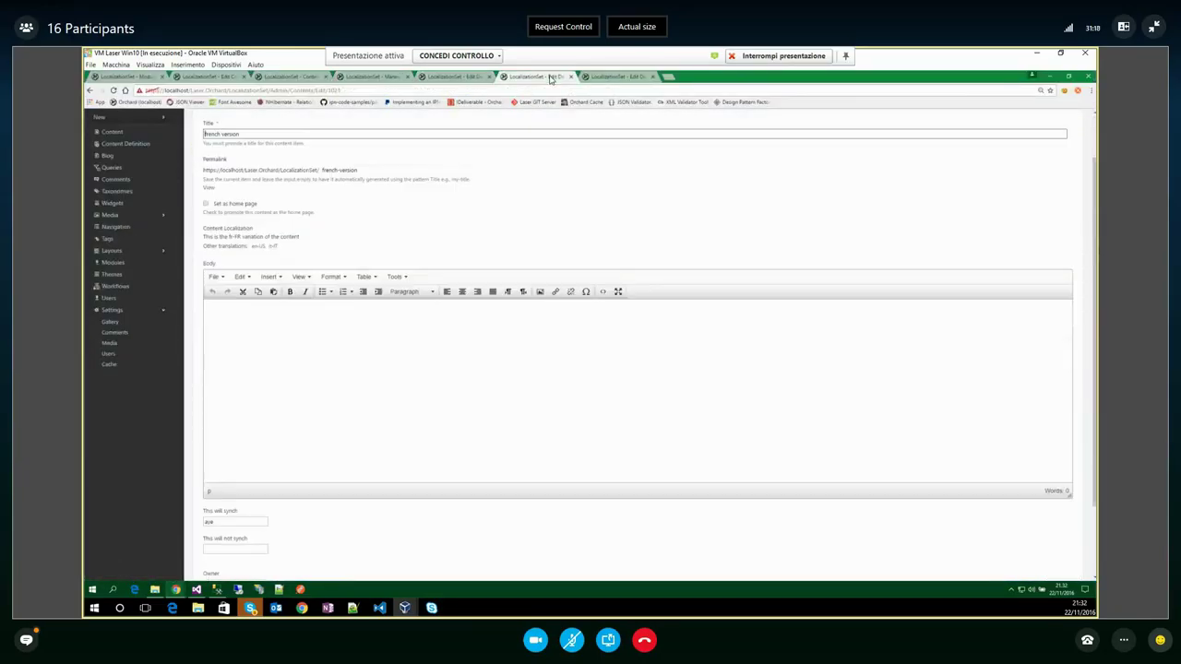
{"action": "left_click", "coordinate": [613, 77]}
{"action": "left_click", "coordinate": [453, 78]}
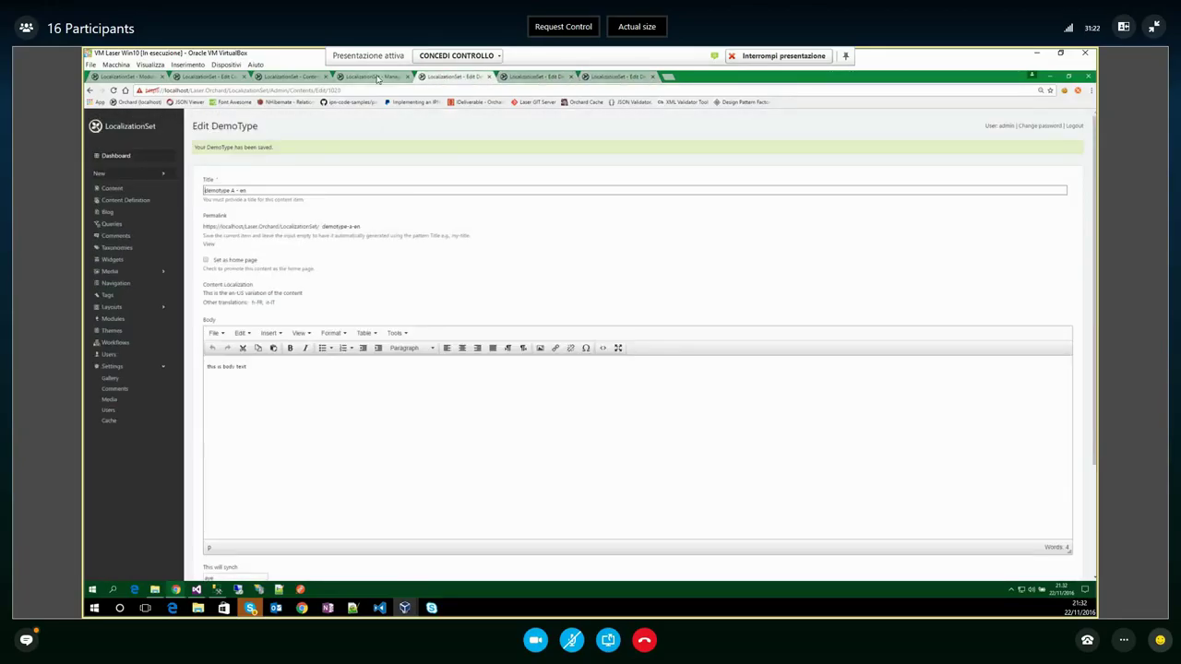
{"action": "left_click", "coordinate": [391, 78]}
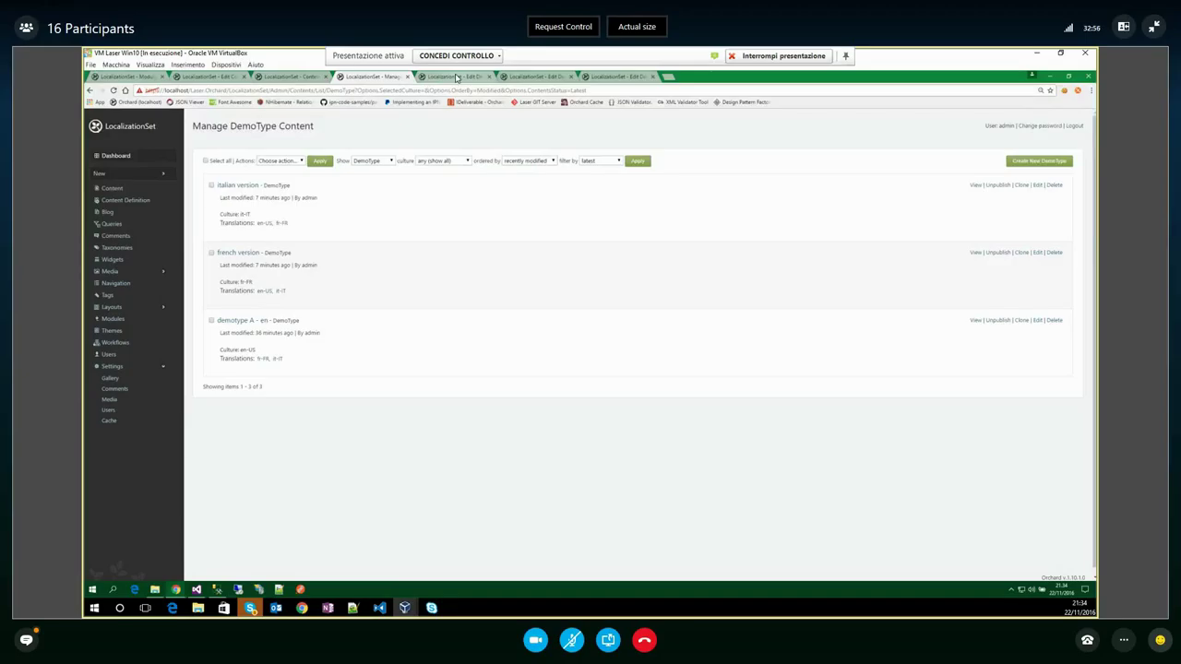
Switch to Visual Studio and look through the processing and virtual methods in ContentFieldDriver.cs
{"action": "left_click", "coordinate": [197, 593]}
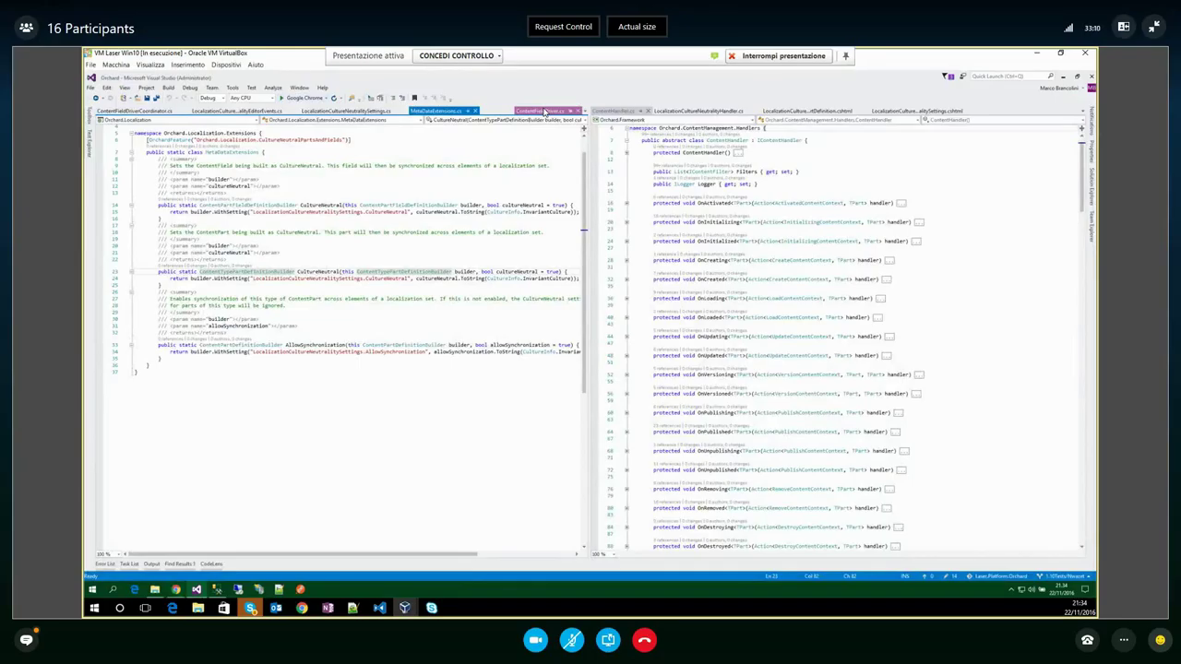
{"action": "left_click", "coordinate": [544, 112]}
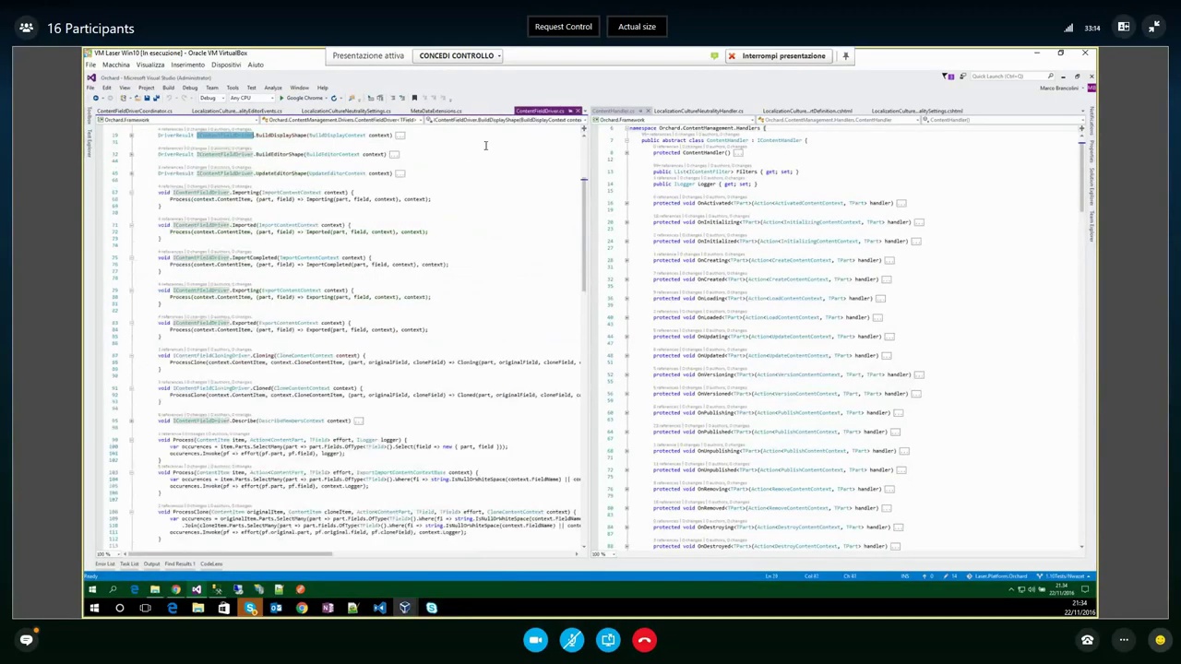
{"action": "scroll", "coordinate": [386, 288], "scroll_direction": "down", "scroll_amount": 8}
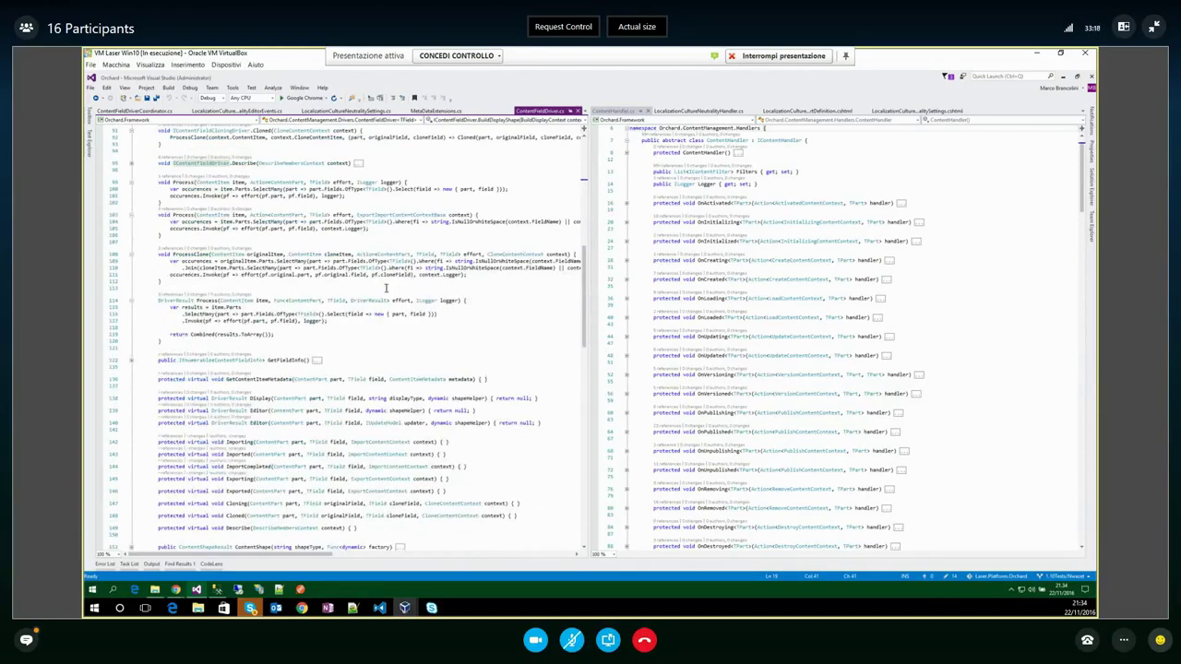
{"action": "scroll", "coordinate": [386, 288], "scroll_direction": "down", "scroll_amount": 7}
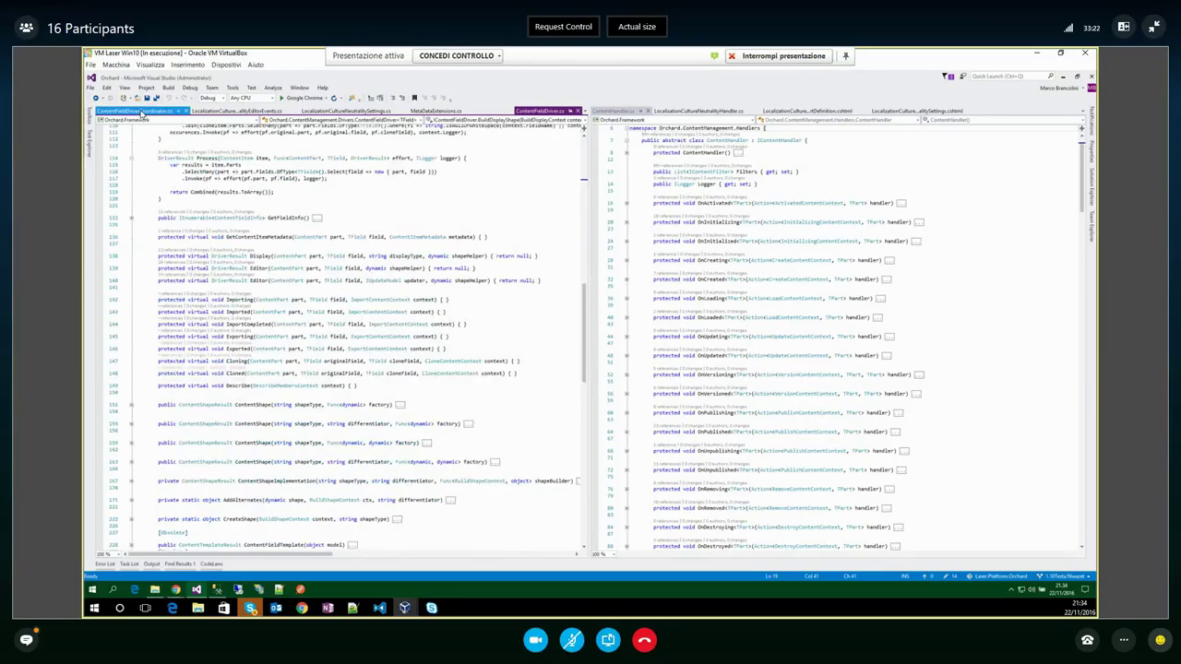
Widen the editor pane to examine the "Cloning" name check in ContentFieldDriverCoordinator.cs, and return to Chrome
{"action": "left_click", "coordinate": [138, 111]}
{"action": "left_click_drag", "start_coordinate": [588, 318], "coordinate": [795, 314]}
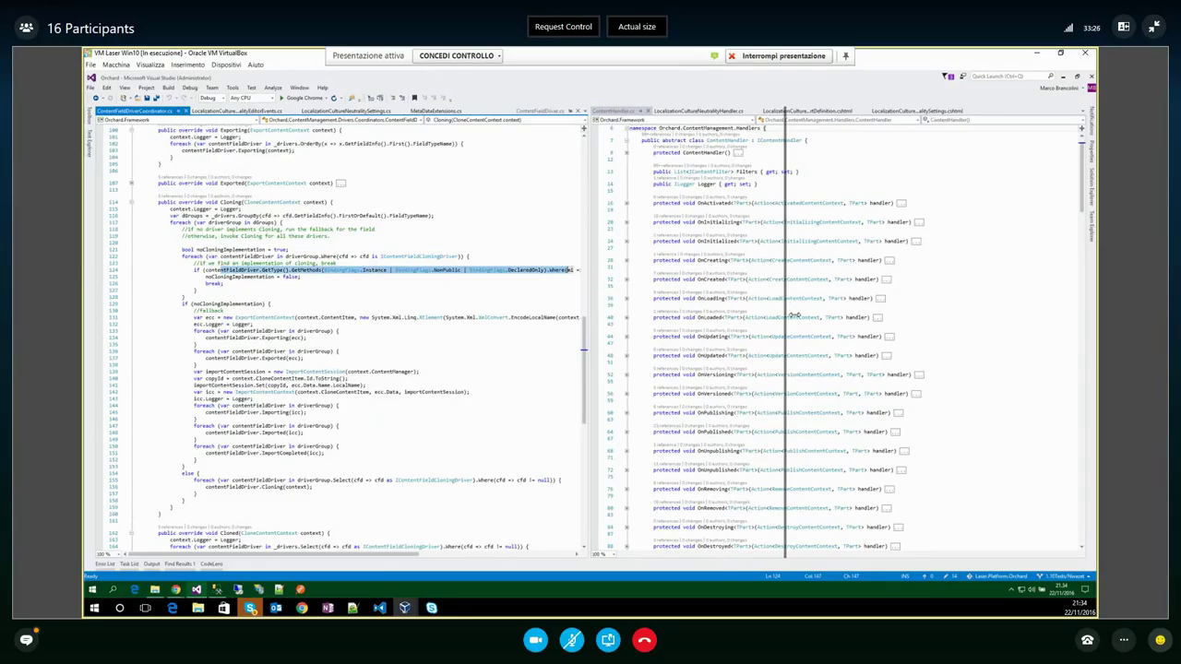
{"action": "left_click_drag", "start_coordinate": [794, 315], "coordinate": [796, 316]}
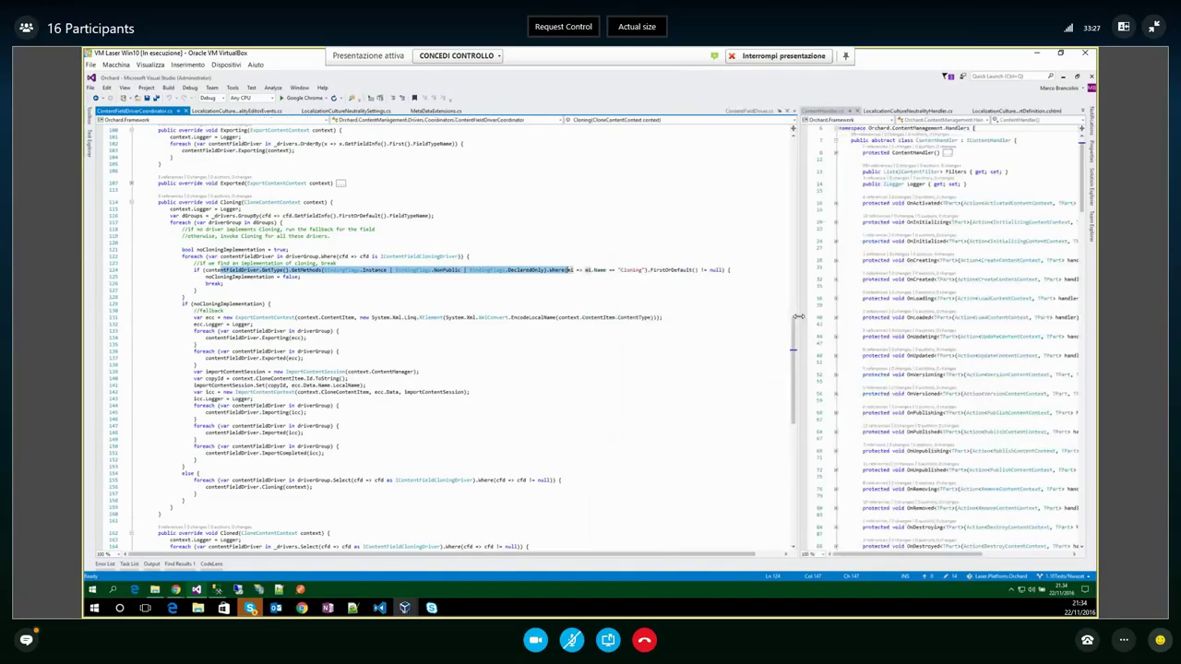
{"action": "double_click", "coordinate": [630, 269]}
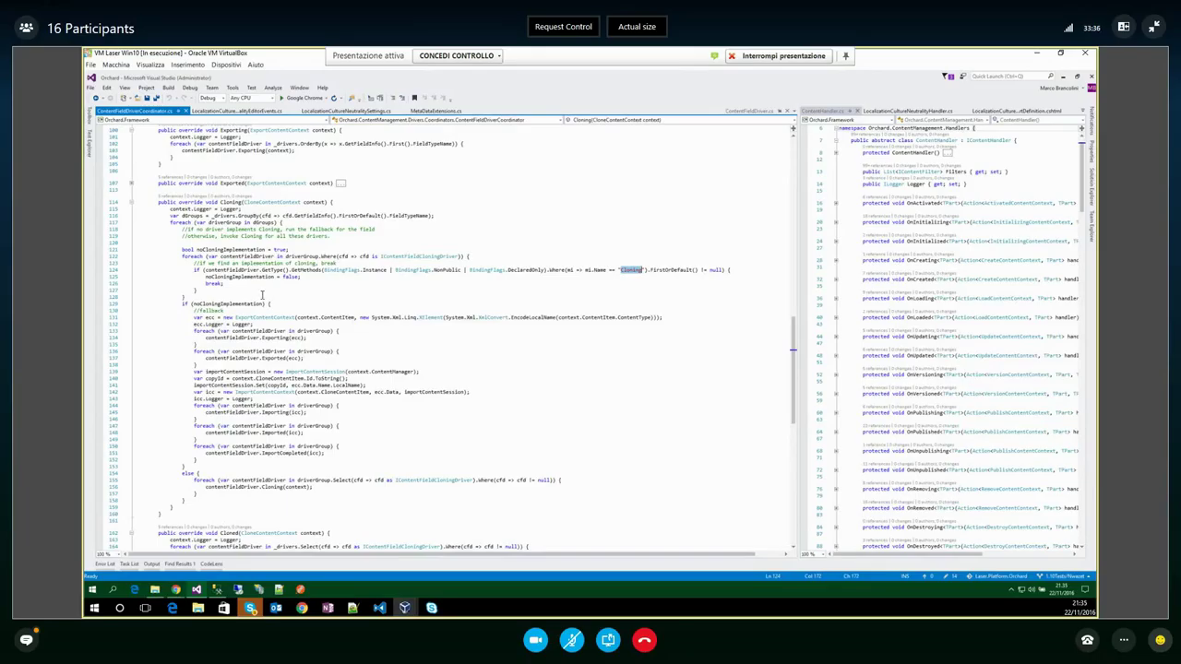
{"action": "left_click", "coordinate": [1063, 78]}
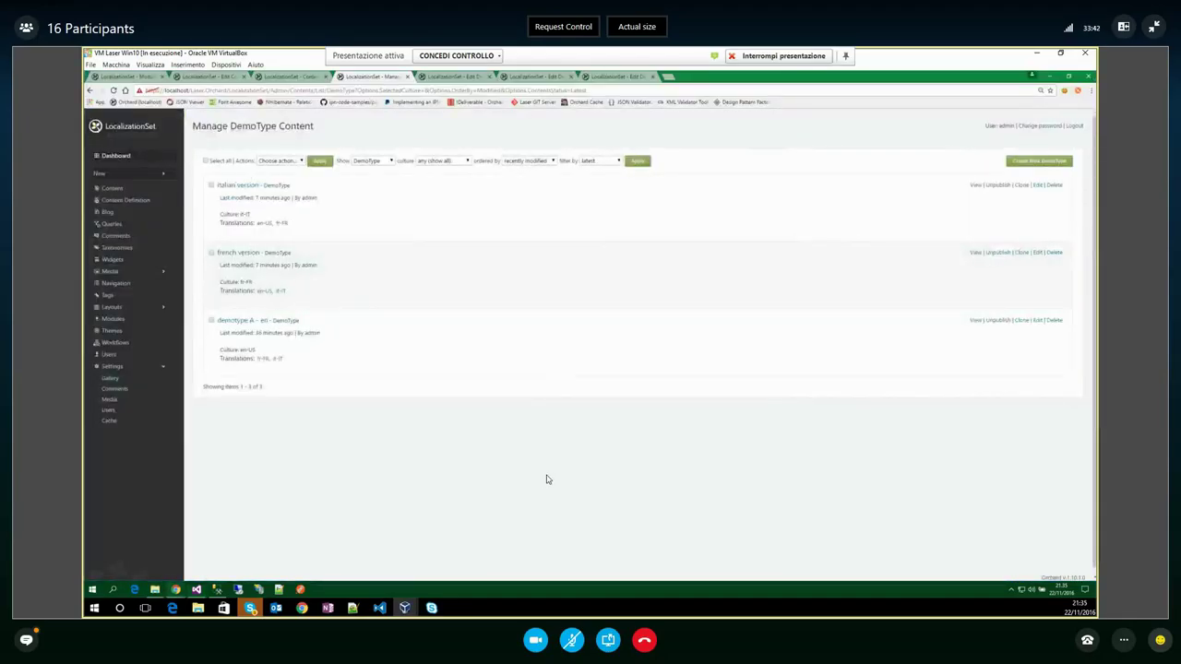
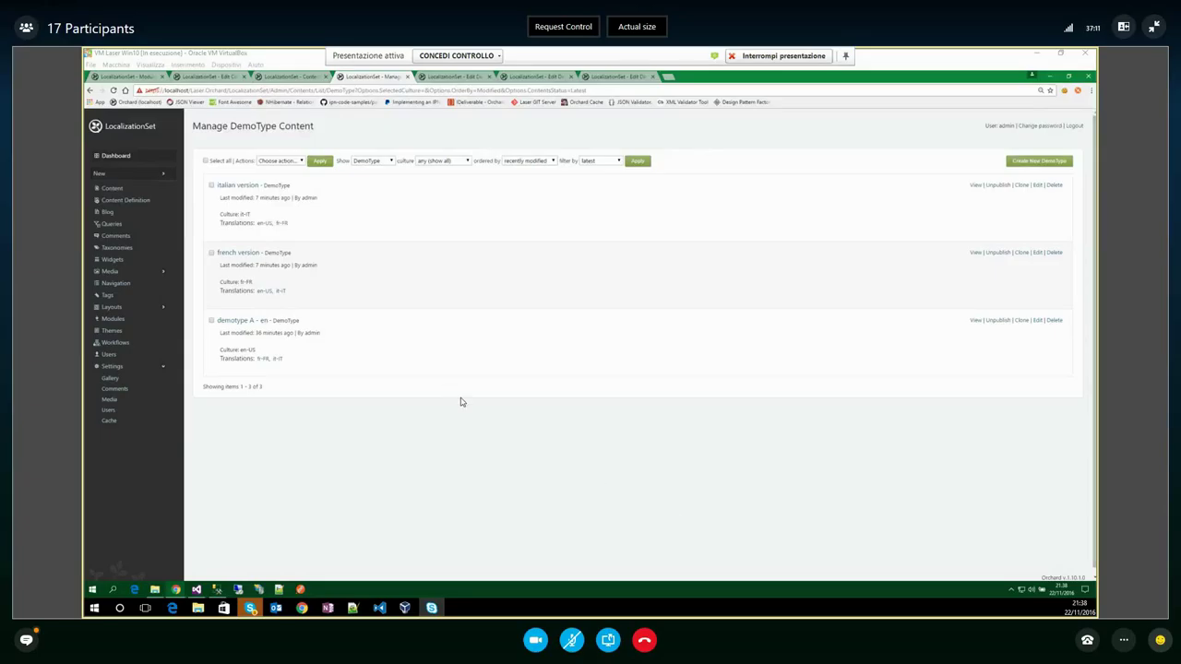
Find the Title part in the Content Parts list and open its edit page
{"action": "left_click", "coordinate": [287, 81]}
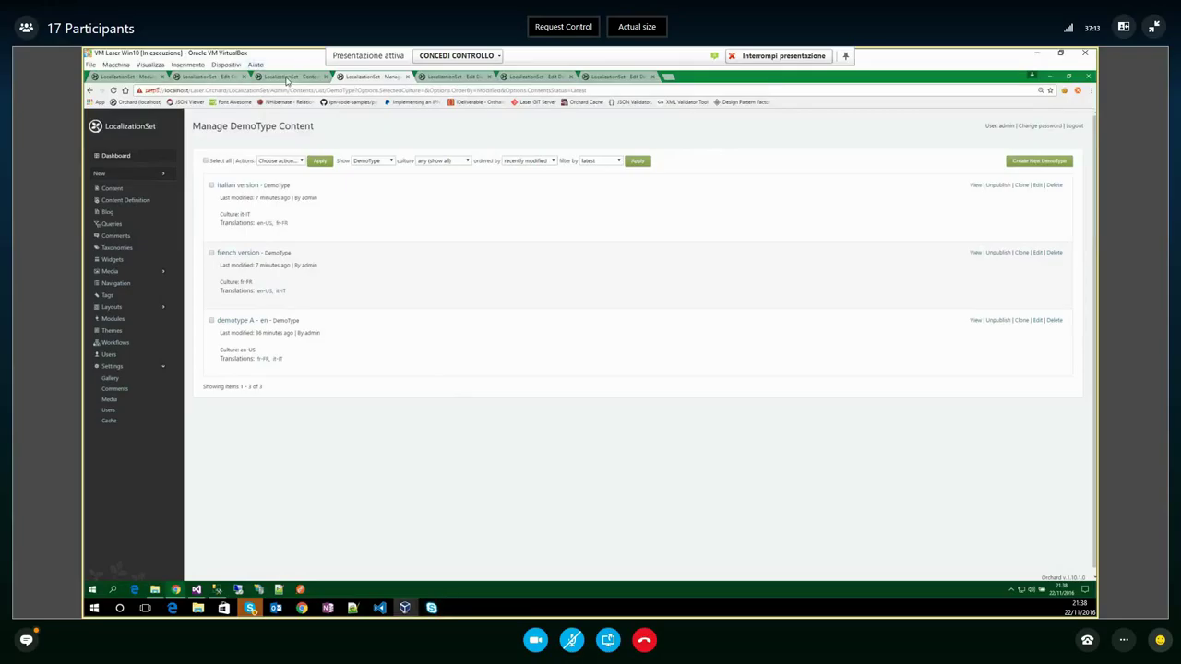
{"action": "left_click", "coordinate": [287, 78]}
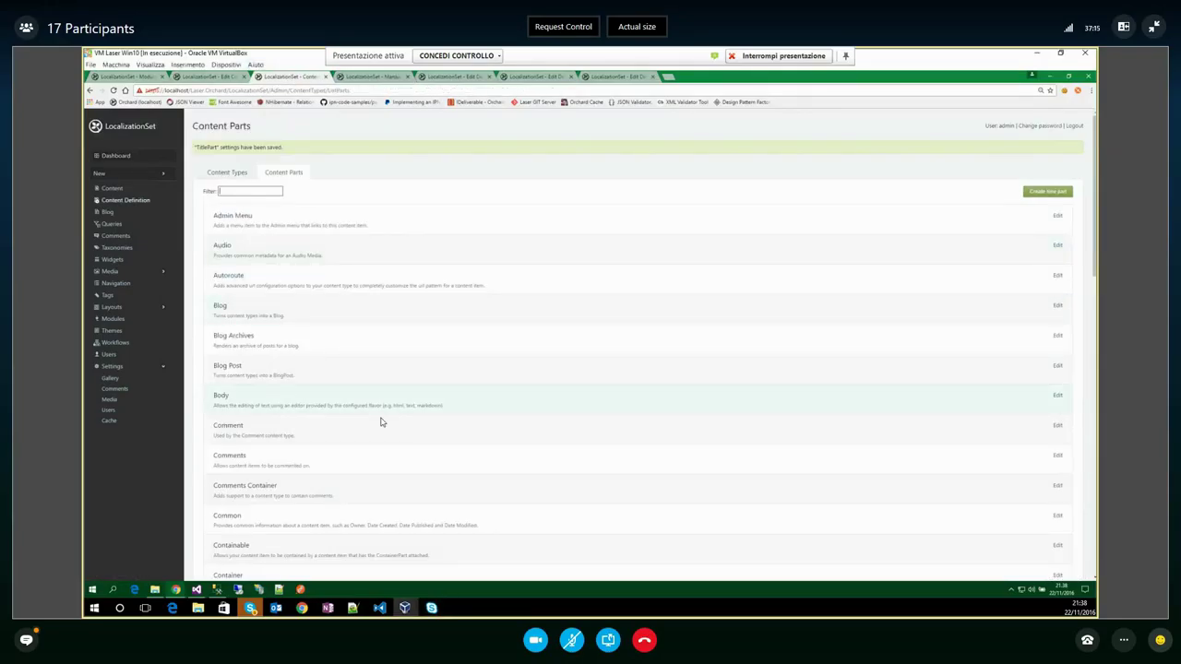
{"action": "scroll", "coordinate": [396, 415], "scroll_direction": "down", "scroll_amount": 1}
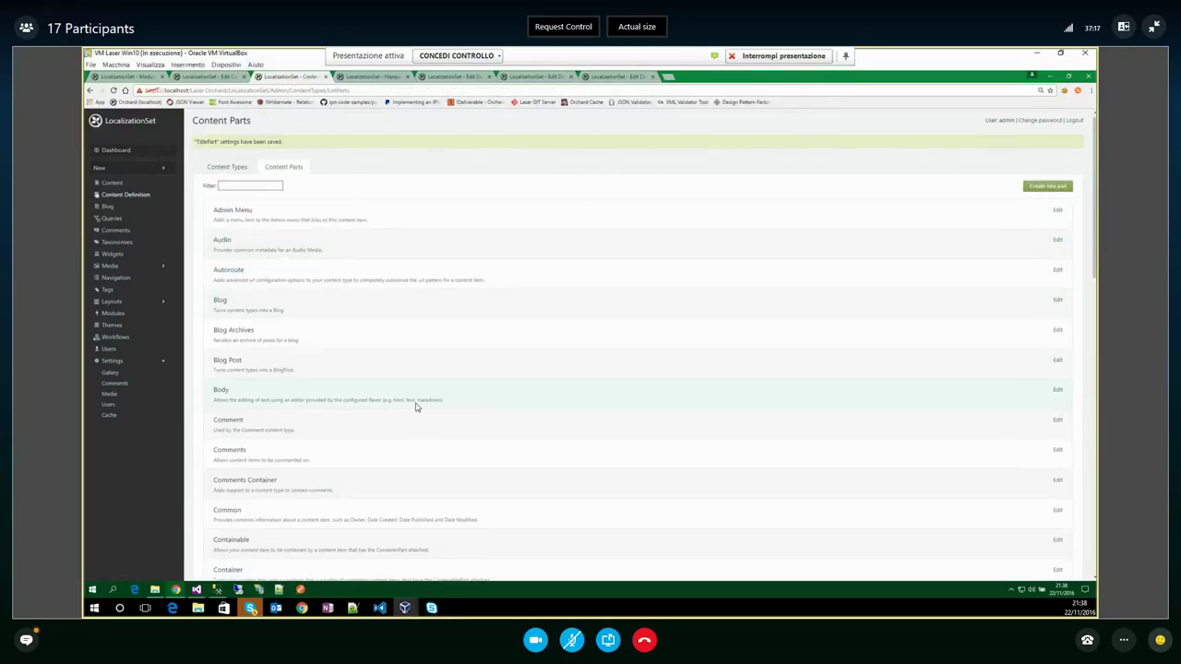
{"action": "scroll", "coordinate": [415, 407], "scroll_direction": "down", "scroll_amount": 1}
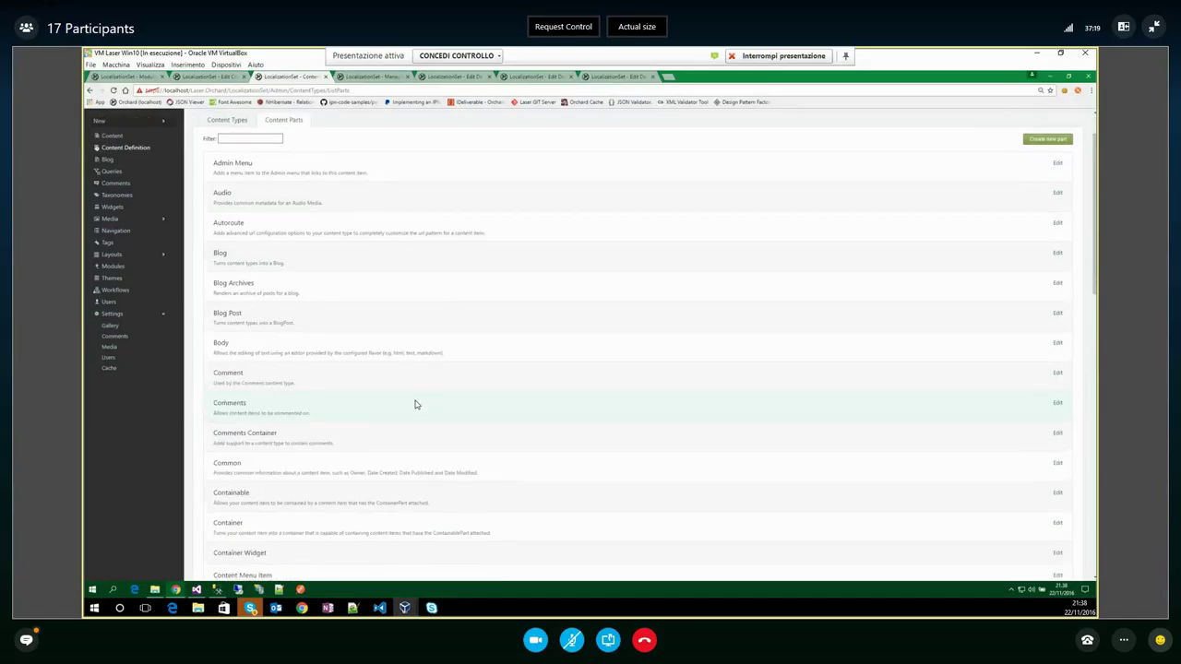
{"action": "scroll", "coordinate": [415, 404], "scroll_direction": "down", "scroll_amount": 1}
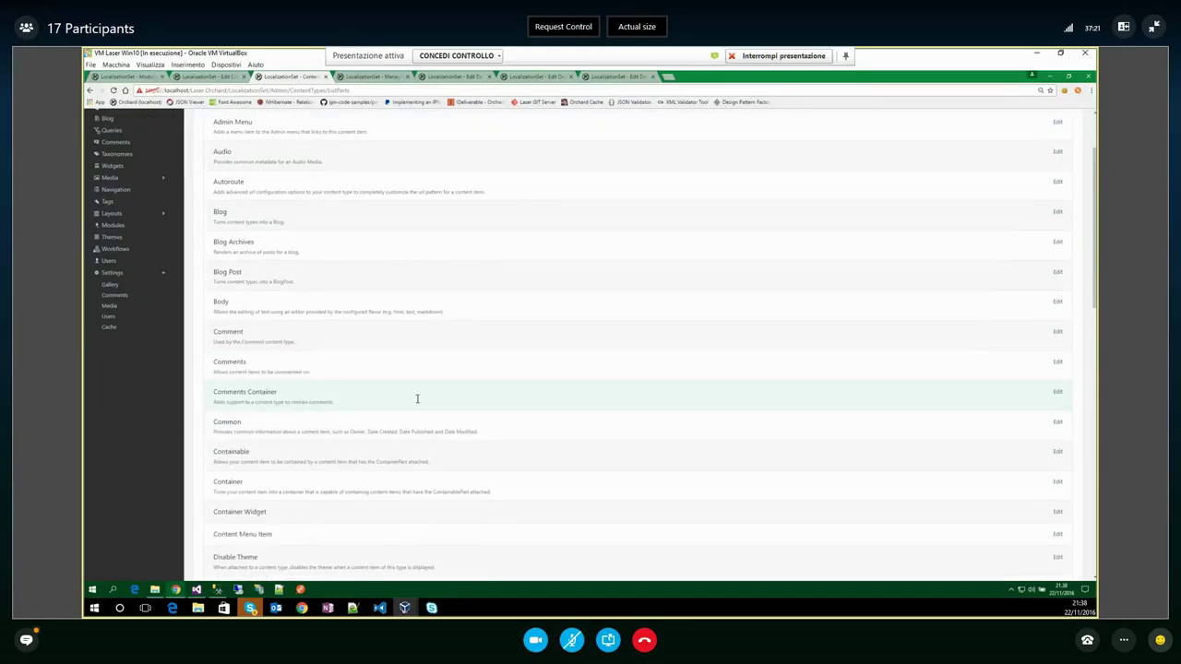
{"action": "scroll", "coordinate": [417, 400], "scroll_direction": "down", "scroll_amount": 1}
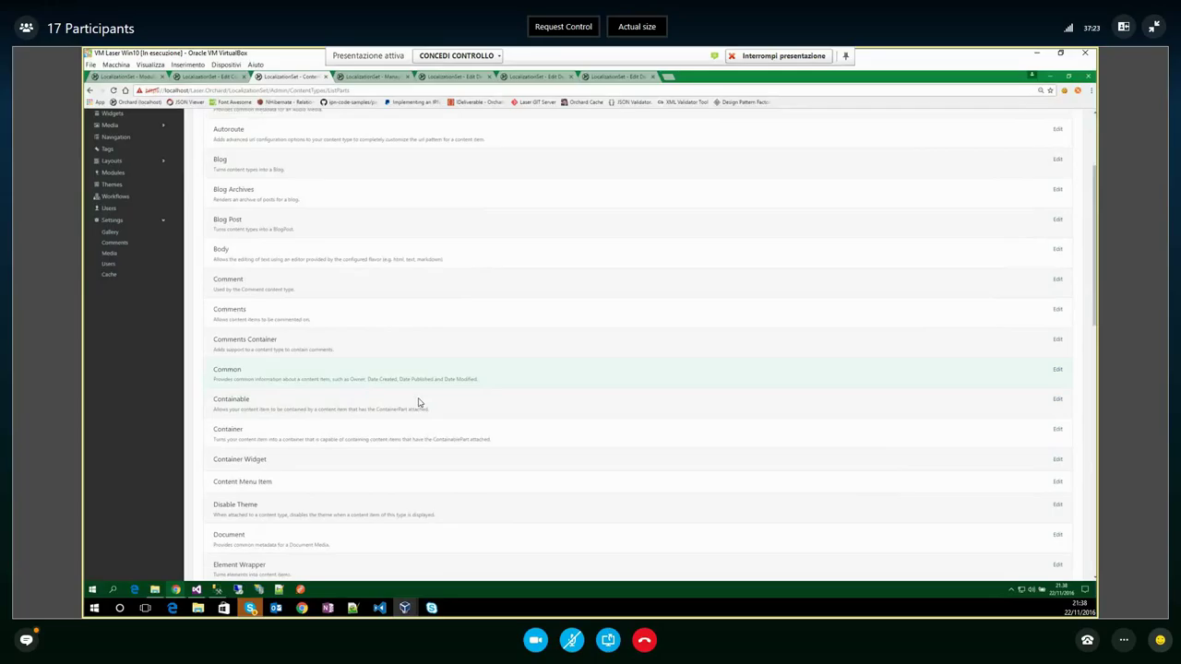
{"action": "scroll", "coordinate": [416, 398], "scroll_direction": "down", "scroll_amount": 1}
{"action": "scroll", "coordinate": [315, 451], "scroll_direction": "down", "scroll_amount": 3}
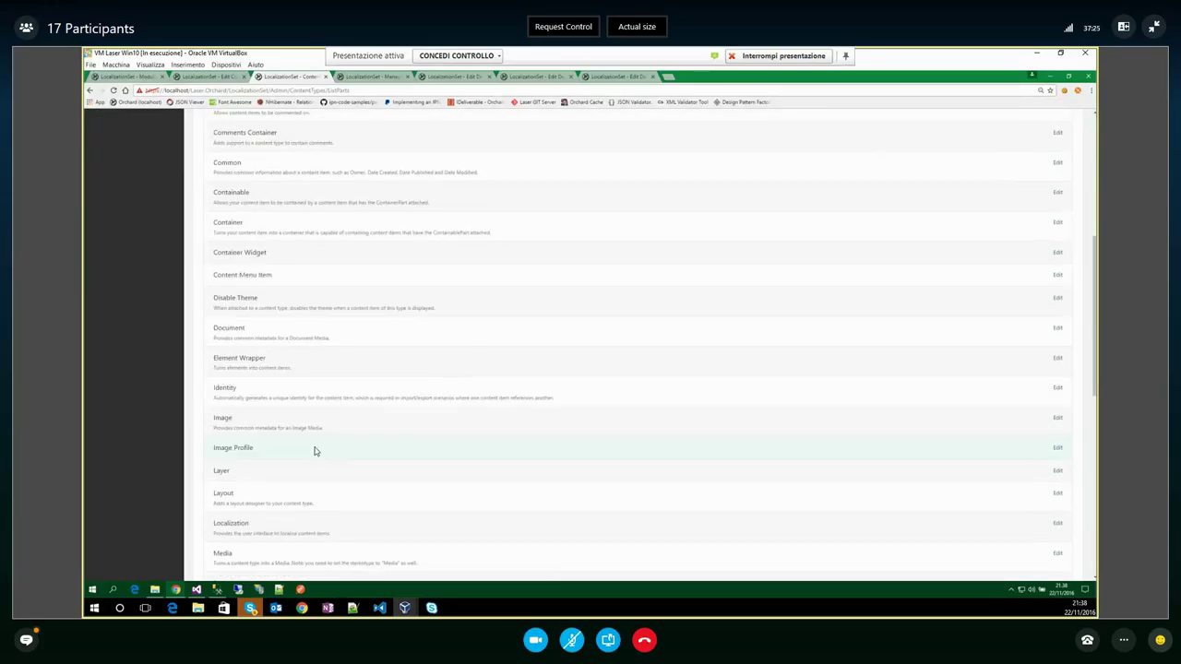
{"action": "scroll", "coordinate": [314, 451], "scroll_direction": "down", "scroll_amount": 7}
{"action": "scroll", "coordinate": [329, 447], "scroll_direction": "down", "scroll_amount": 3}
{"action": "left_click", "coordinate": [1058, 455]}
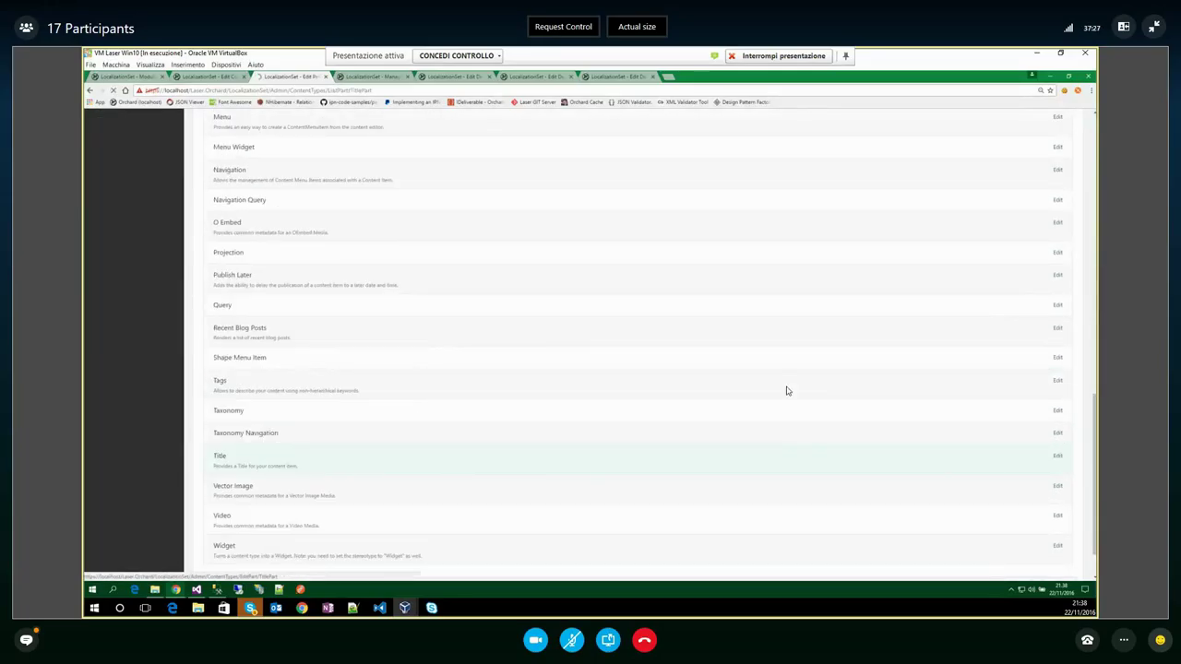
Examine the DemoType definition's Culture Neutral field setting and attached parts alongside the Title part's Allow Synchronization option
{"action": "left_click", "coordinate": [213, 76]}
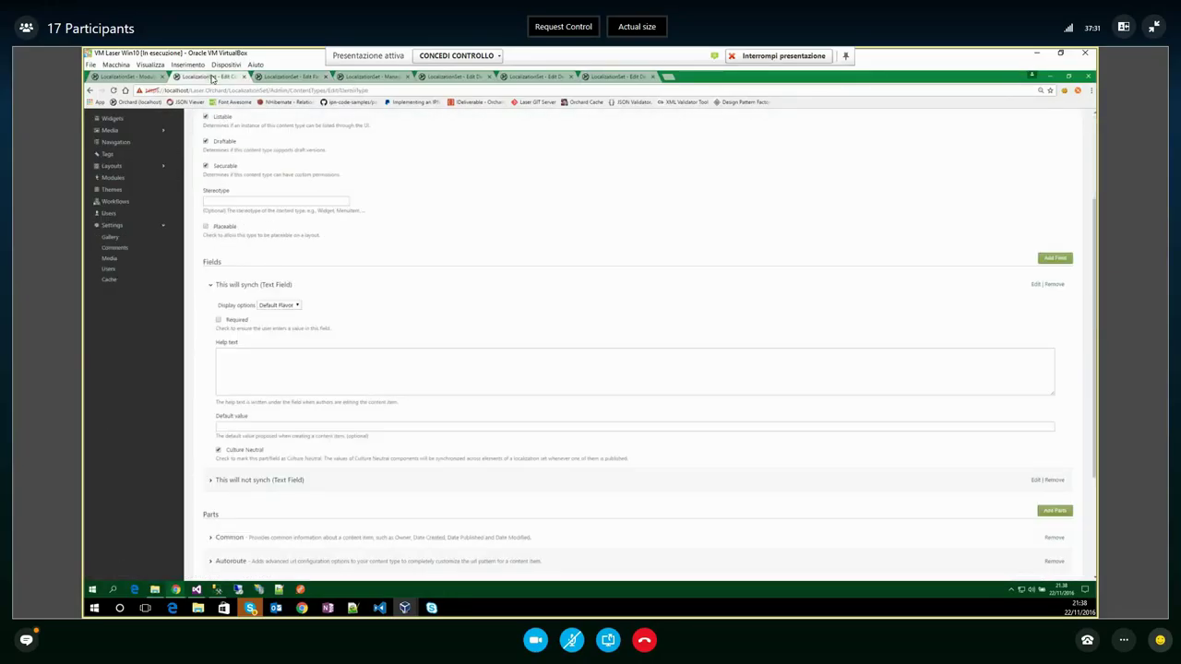
{"action": "scroll", "coordinate": [210, 285], "scroll_direction": "down", "scroll_amount": 1}
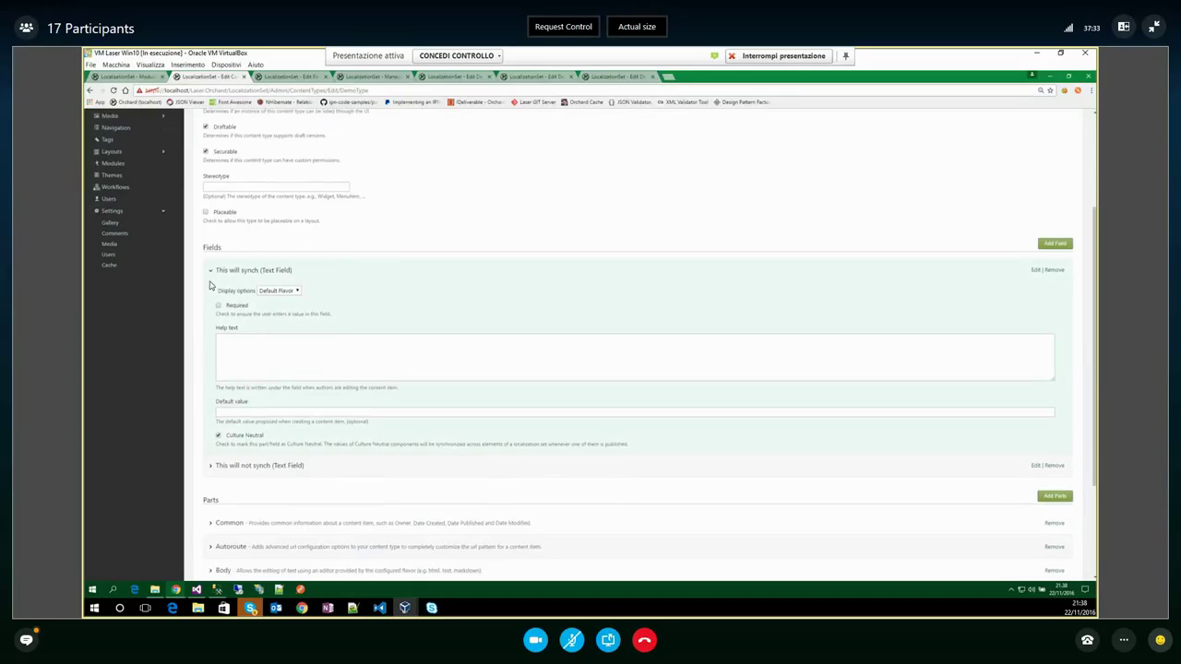
{"action": "scroll", "coordinate": [203, 293], "scroll_direction": "down", "scroll_amount": 2}
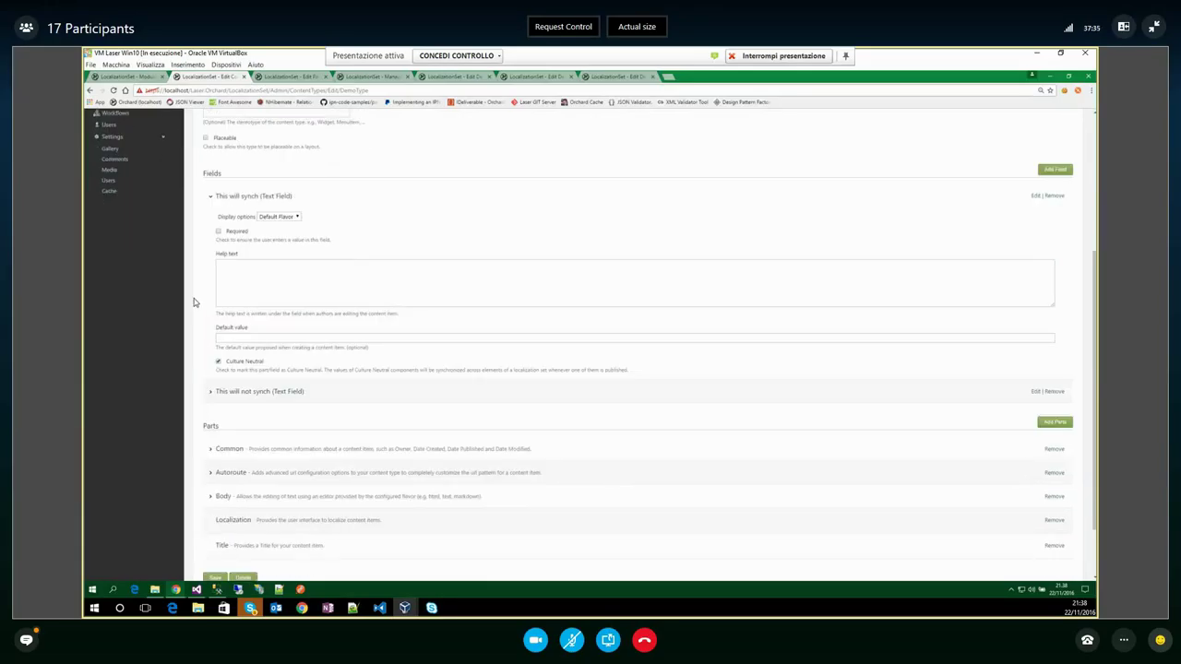
{"action": "scroll", "coordinate": [198, 301], "scroll_direction": "down", "scroll_amount": 1}
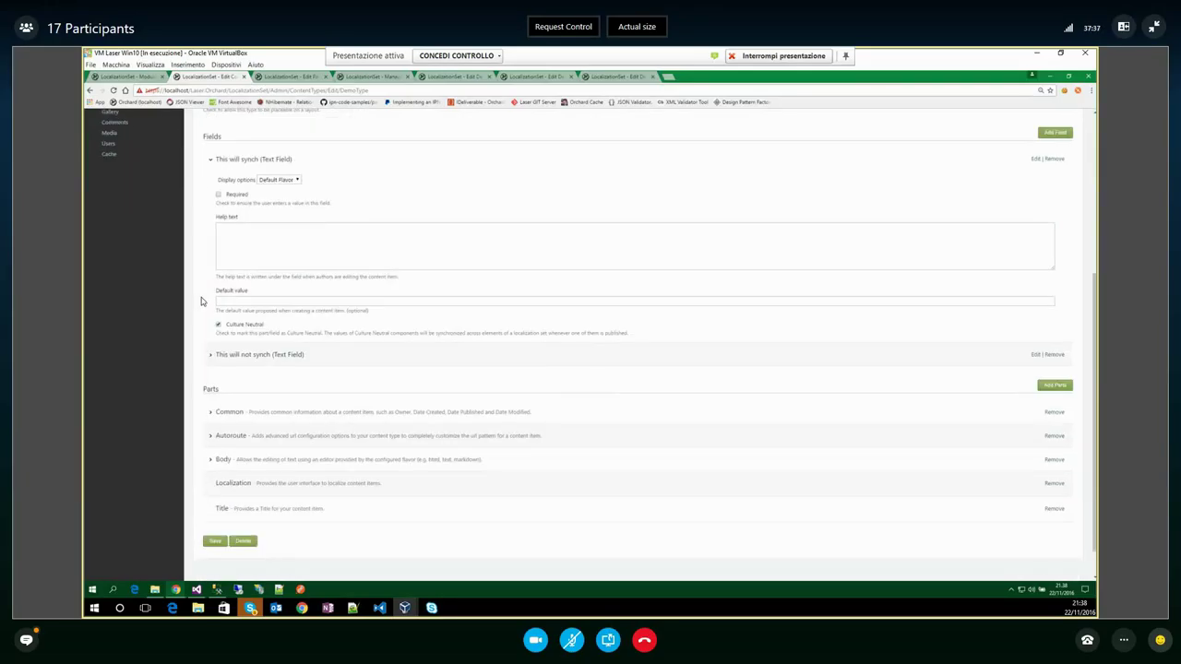
{"action": "scroll", "coordinate": [201, 301], "scroll_direction": "down", "scroll_amount": 1}
{"action": "left_click", "coordinate": [222, 469]}
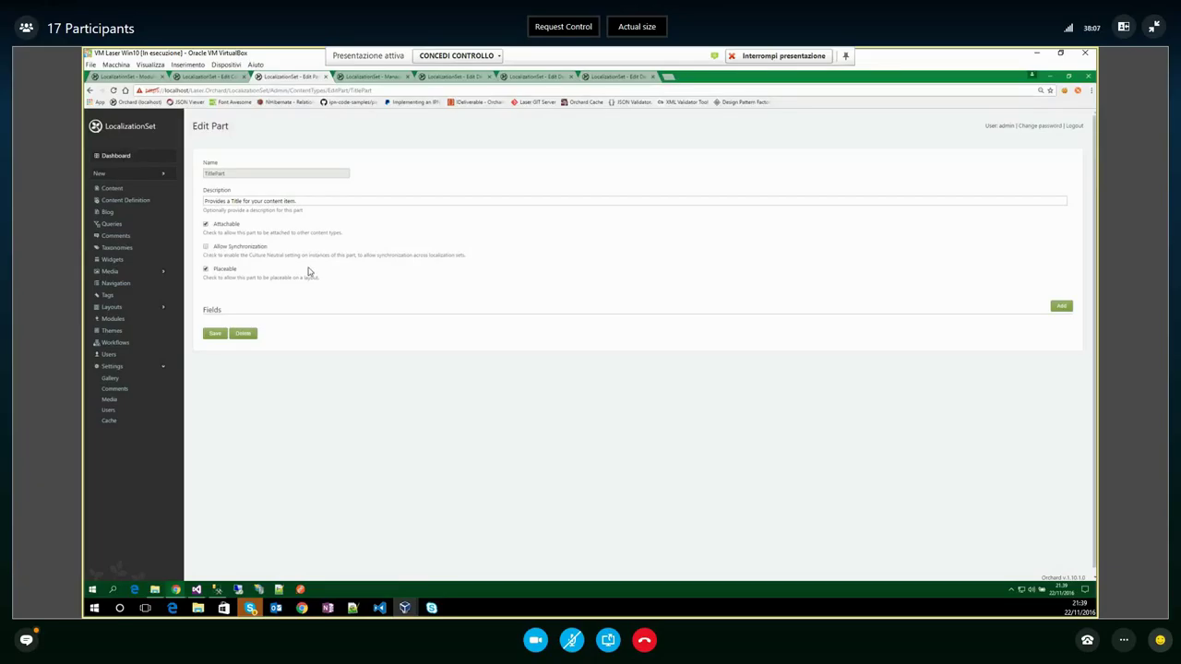
{"action": "left_click", "coordinate": [214, 80]}
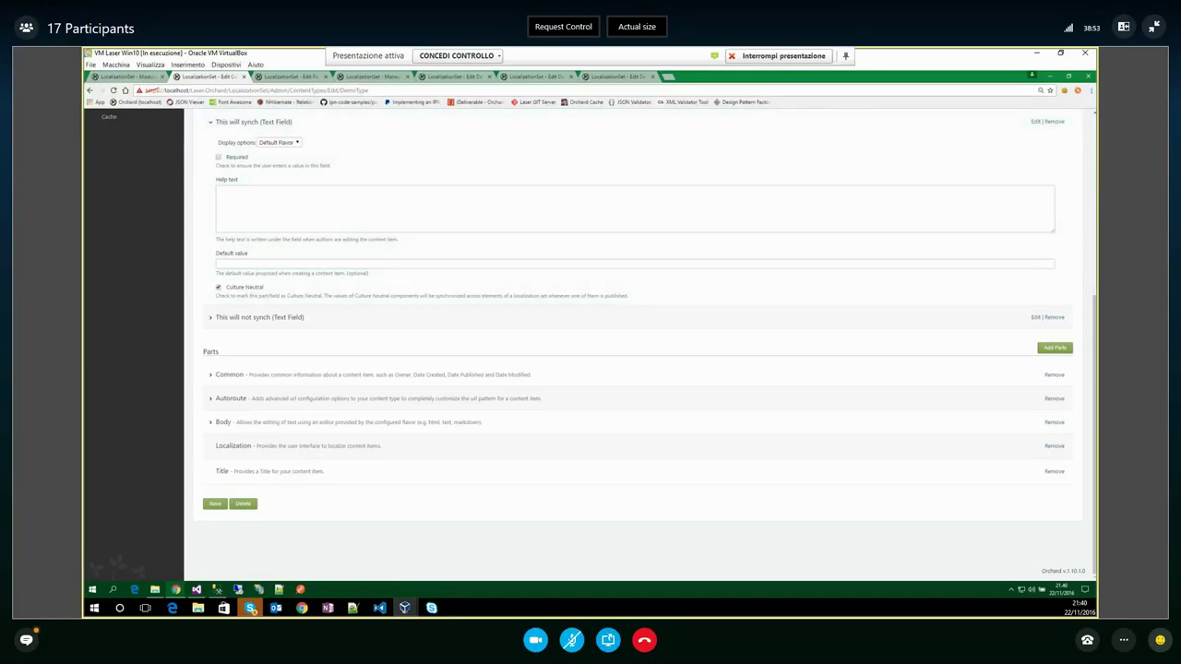
{"action": "key", "text": "alt+Tab"}
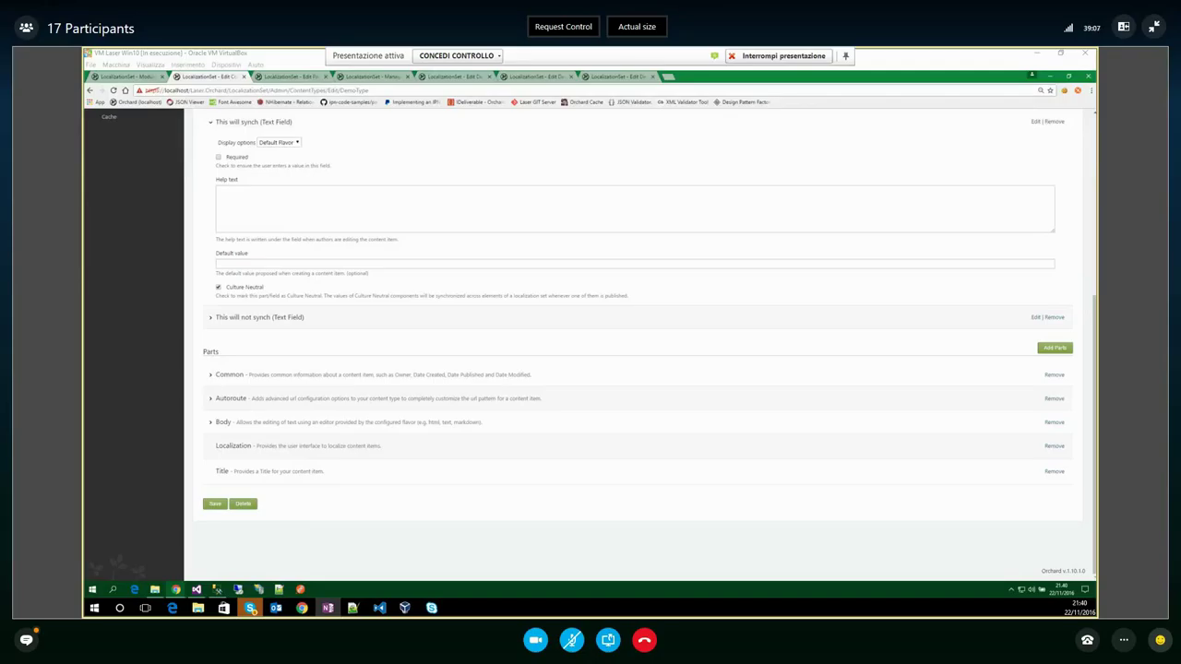
{"action": "left_click", "coordinate": [404, 607]}
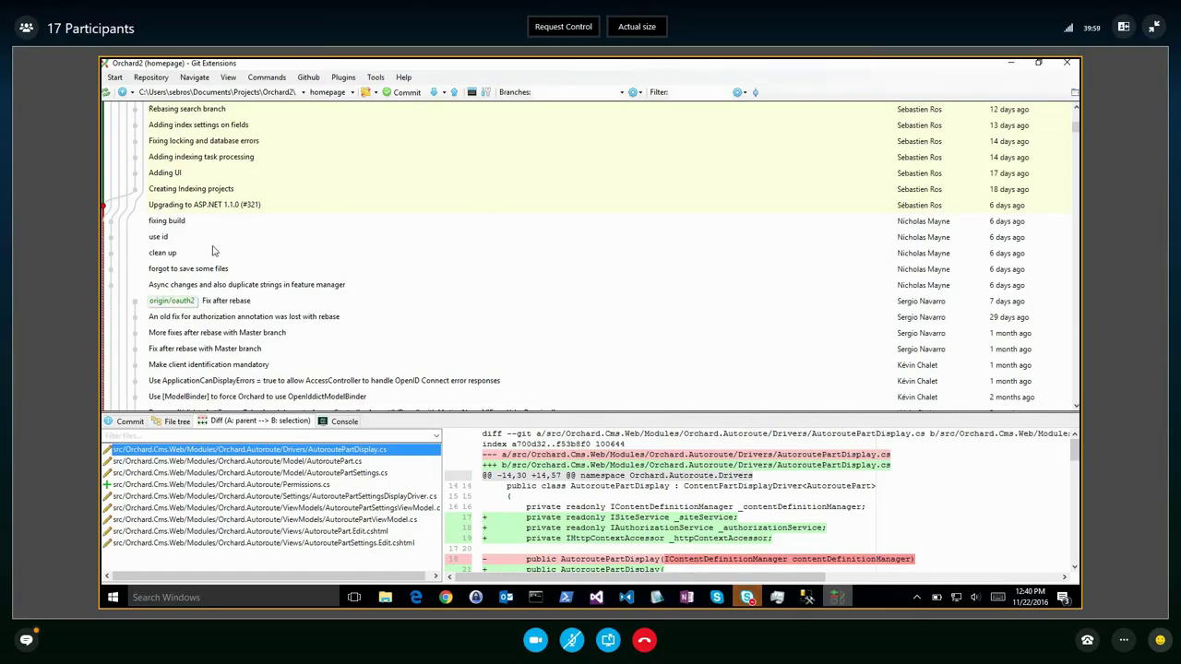
Browse the Orchard2 history in Git Extensions and view the diff of the origin/oauth2 commit "Fix after rebase"
{"action": "scroll", "coordinate": [212, 252], "scroll_direction": "down", "scroll_amount": 2}
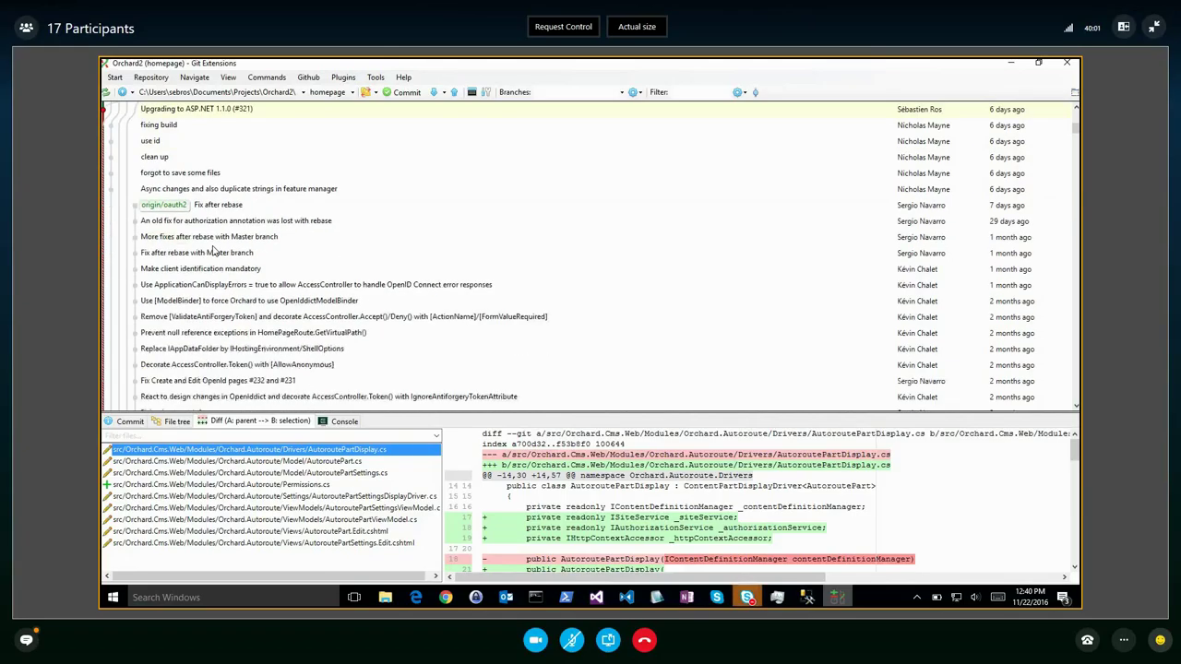
{"action": "scroll", "coordinate": [212, 251], "scroll_direction": "up", "scroll_amount": 1}
{"action": "scroll", "coordinate": [212, 252], "scroll_direction": "up", "scroll_amount": 1}
{"action": "scroll", "coordinate": [212, 249], "scroll_direction": "up", "scroll_amount": 1}
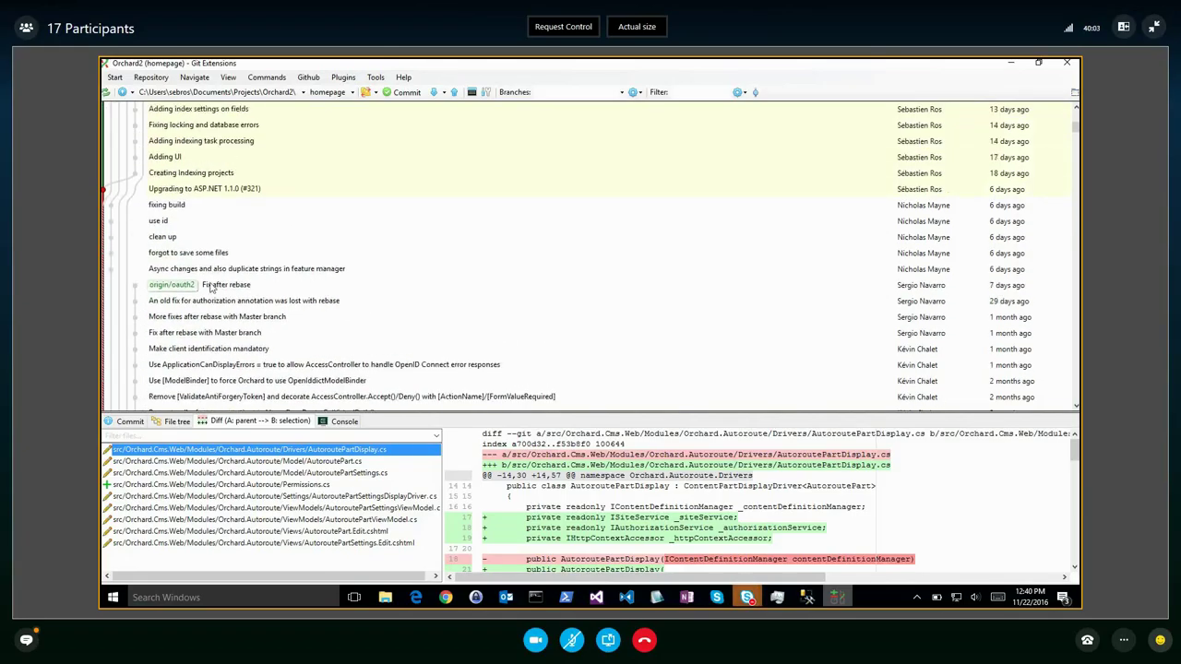
{"action": "left_click", "coordinate": [226, 288]}
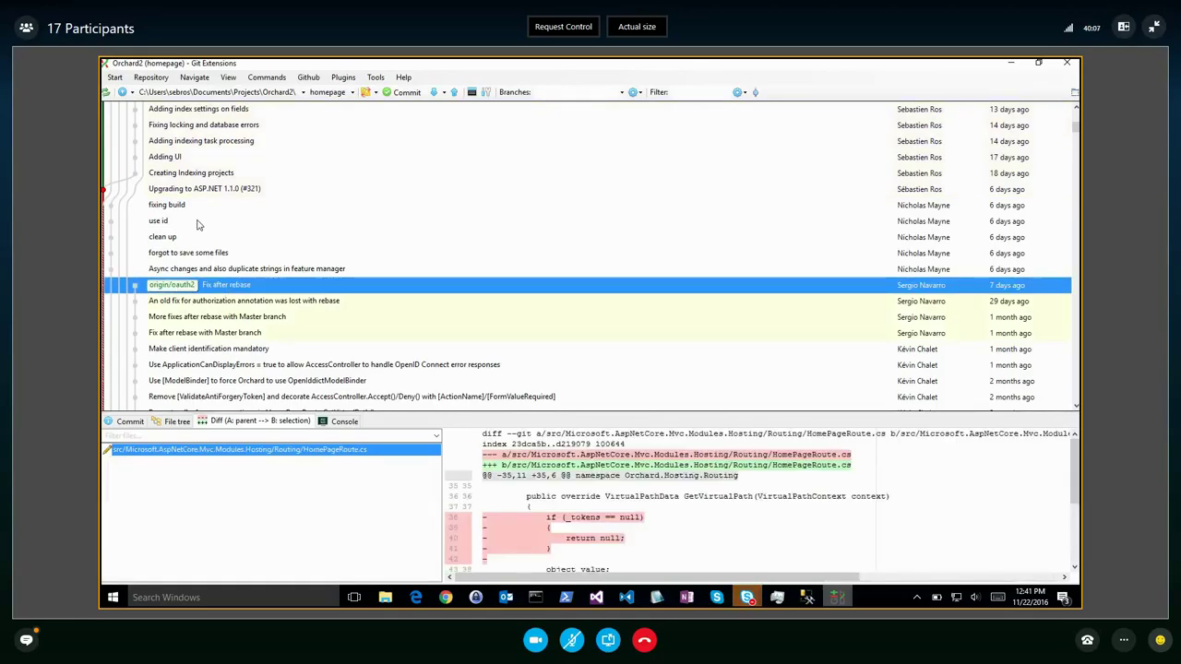
View the changes in the "Creating Indexing projects" commit
{"action": "scroll", "coordinate": [197, 224], "scroll_direction": "up", "scroll_amount": 2}
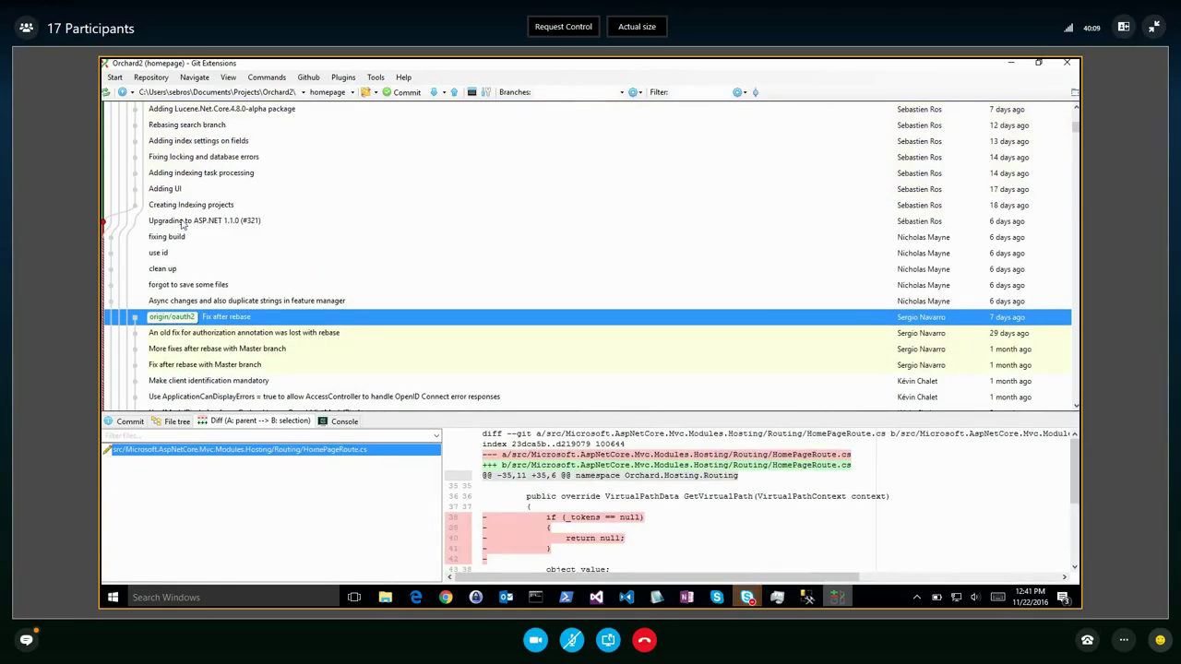
{"action": "scroll", "coordinate": [193, 224], "scroll_direction": "up", "scroll_amount": 3}
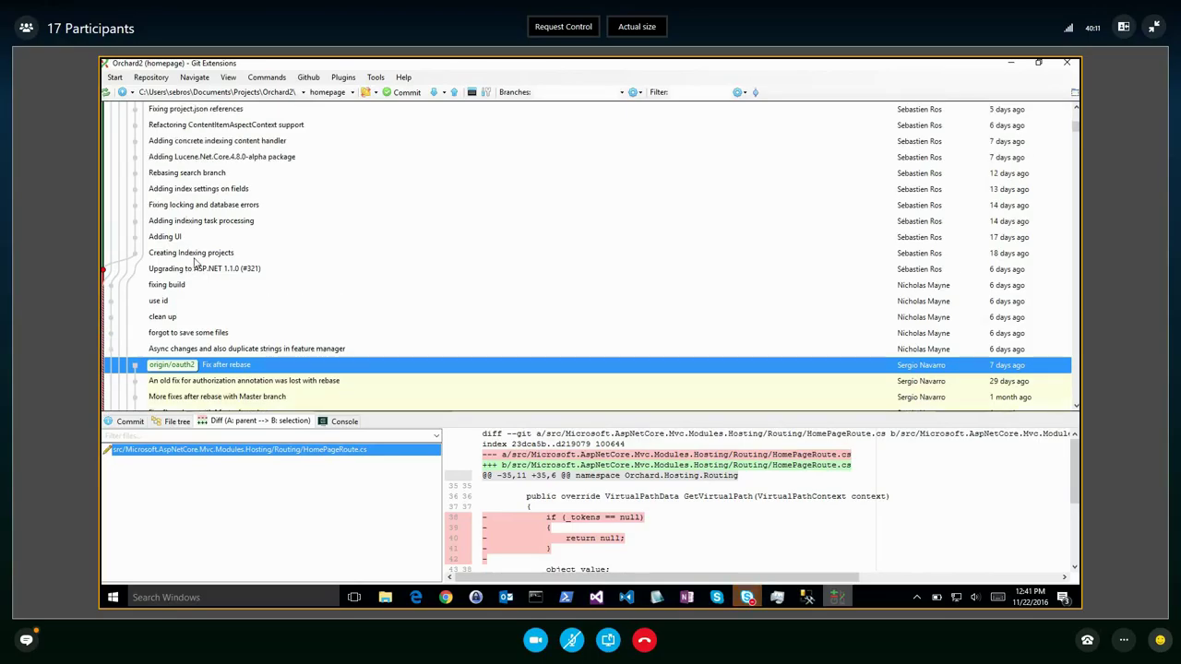
{"action": "left_click", "coordinate": [193, 258]}
View the diff of the origin/shapetable commit "Fixes DisplayManagement unit tests. (#319)"
{"action": "scroll", "coordinate": [195, 260], "scroll_direction": "up", "scroll_amount": 6}
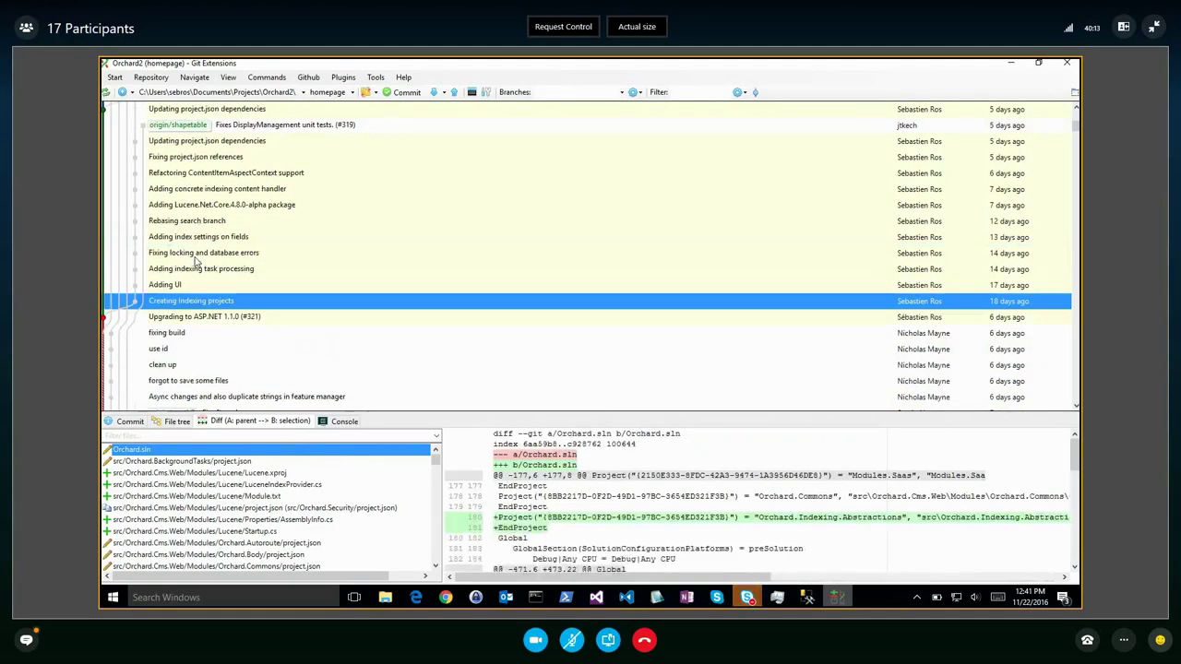
{"action": "scroll", "coordinate": [195, 260], "scroll_direction": "up", "scroll_amount": 4}
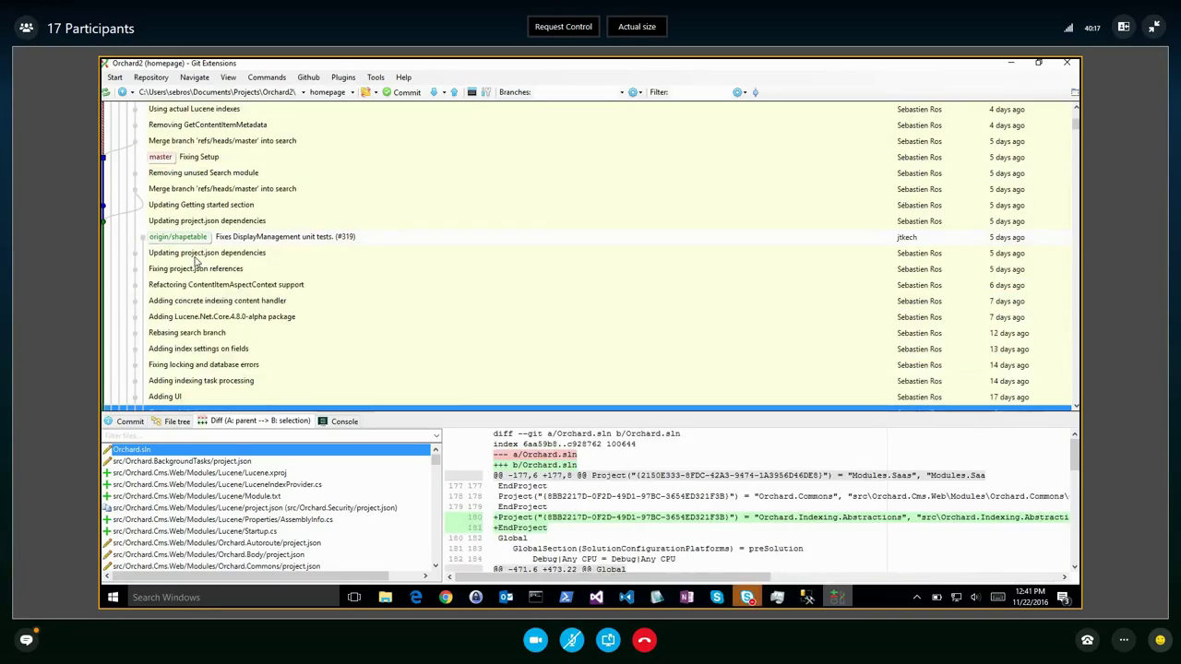
{"action": "scroll", "coordinate": [195, 261], "scroll_direction": "up", "scroll_amount": 2}
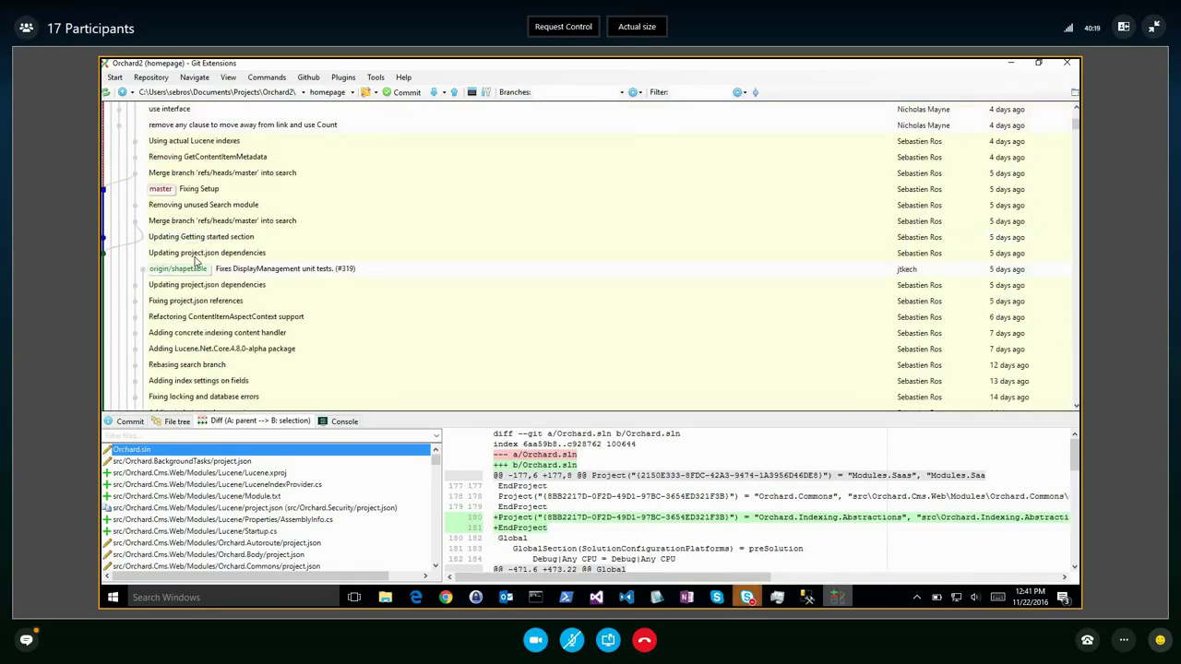
{"action": "scroll", "coordinate": [195, 261], "scroll_direction": "up", "scroll_amount": 1}
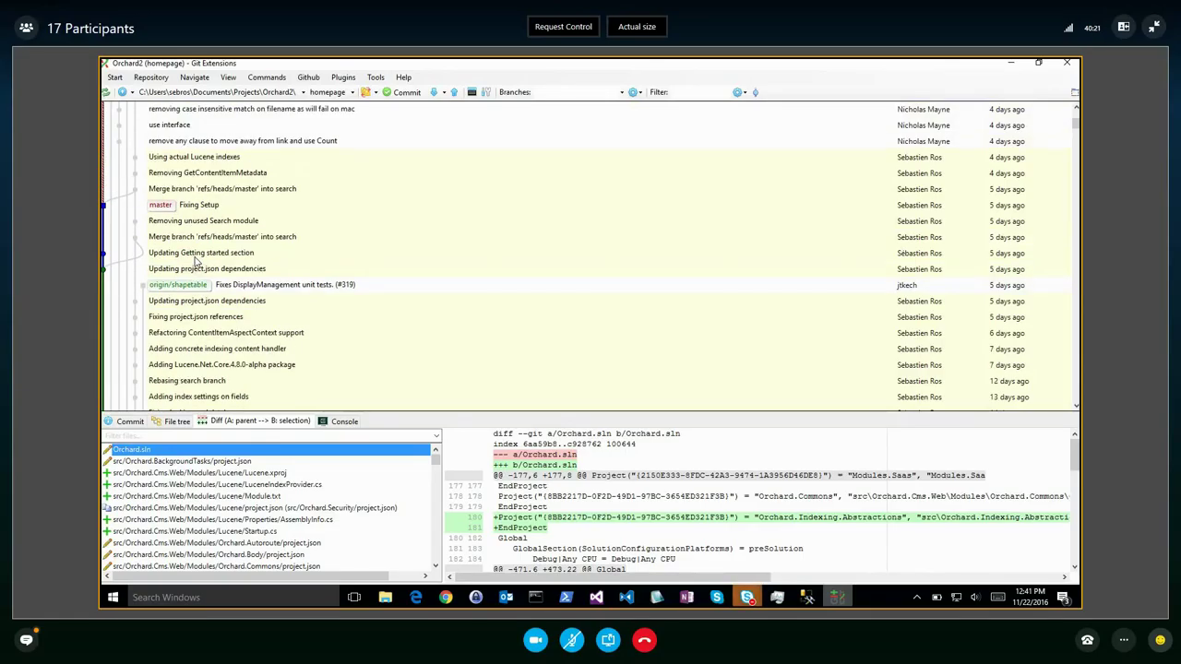
{"action": "left_click", "coordinate": [202, 287]}
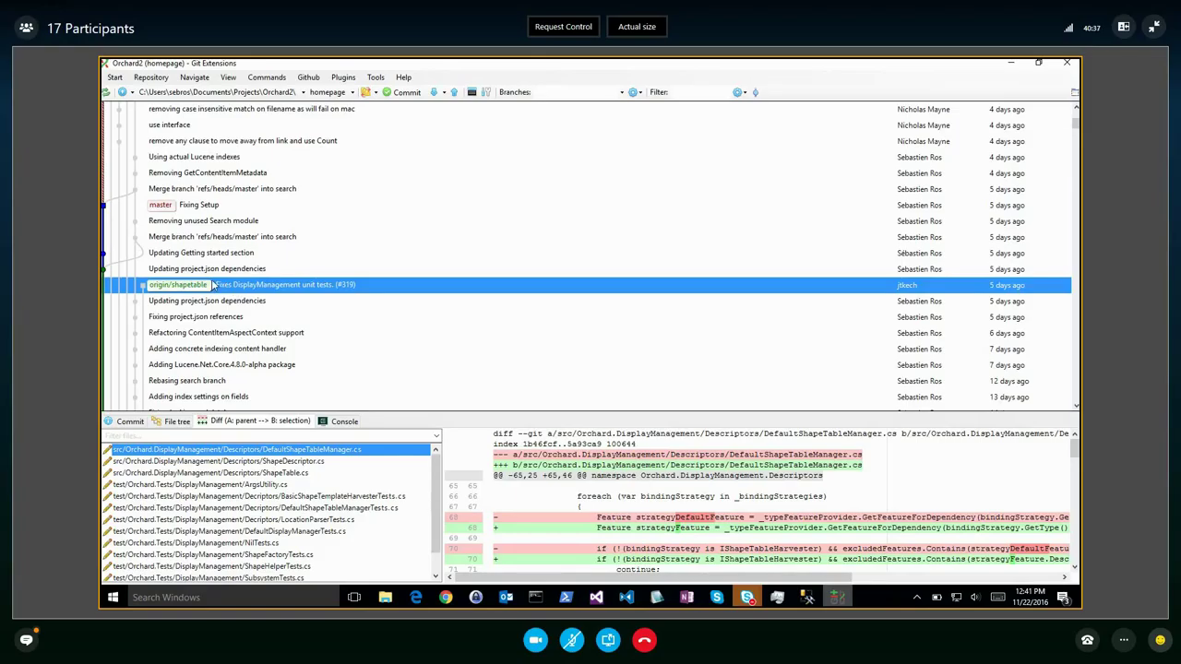
View the diffs of the "Updating project.json dependencies" commit and the origin/extensioninfo commit "React to PR comment, jsut return task"
{"action": "scroll", "coordinate": [211, 286], "scroll_direction": "up", "scroll_amount": 1}
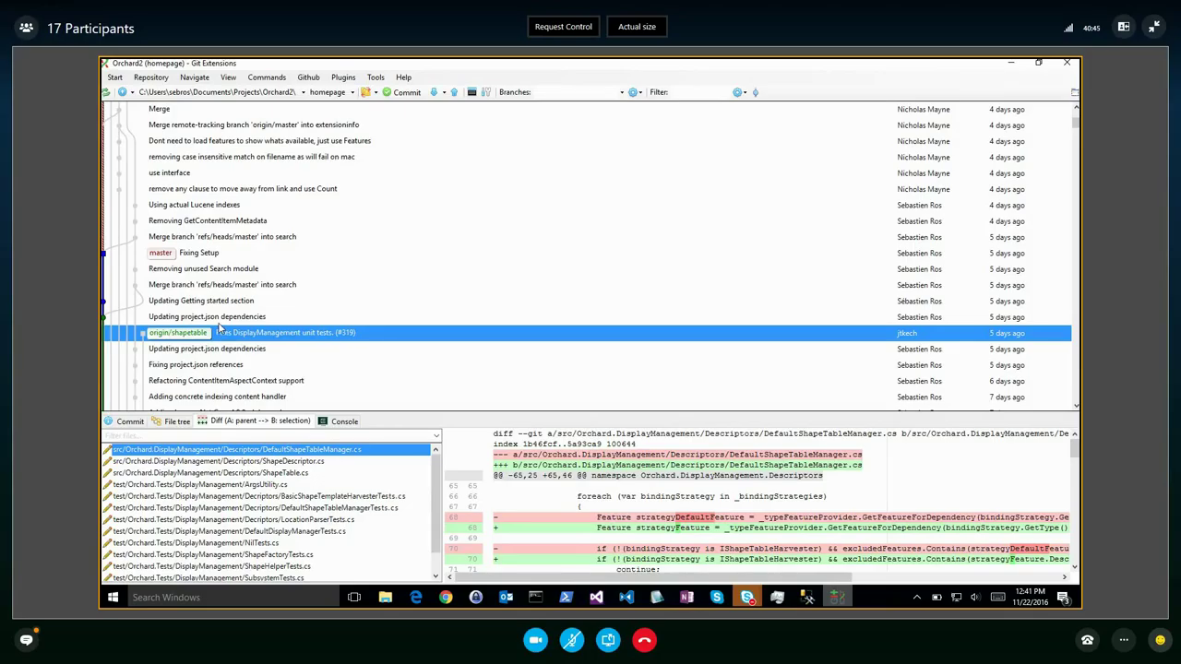
{"action": "left_click", "coordinate": [197, 319]}
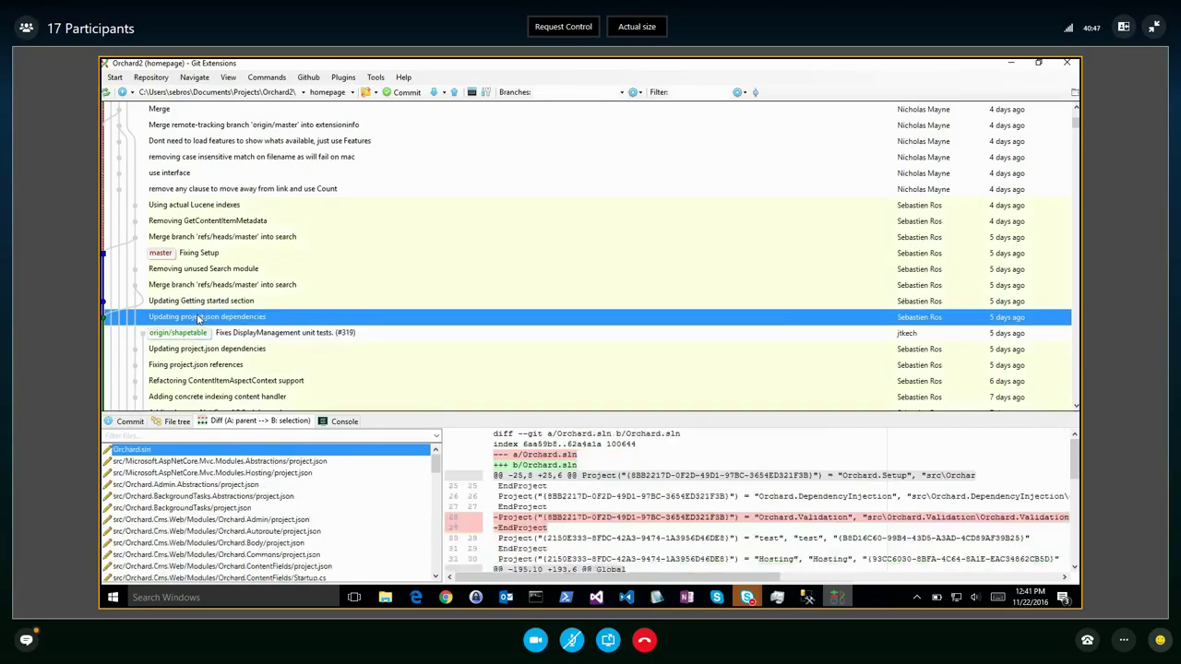
{"action": "scroll", "coordinate": [246, 258], "scroll_direction": "up", "scroll_amount": 2}
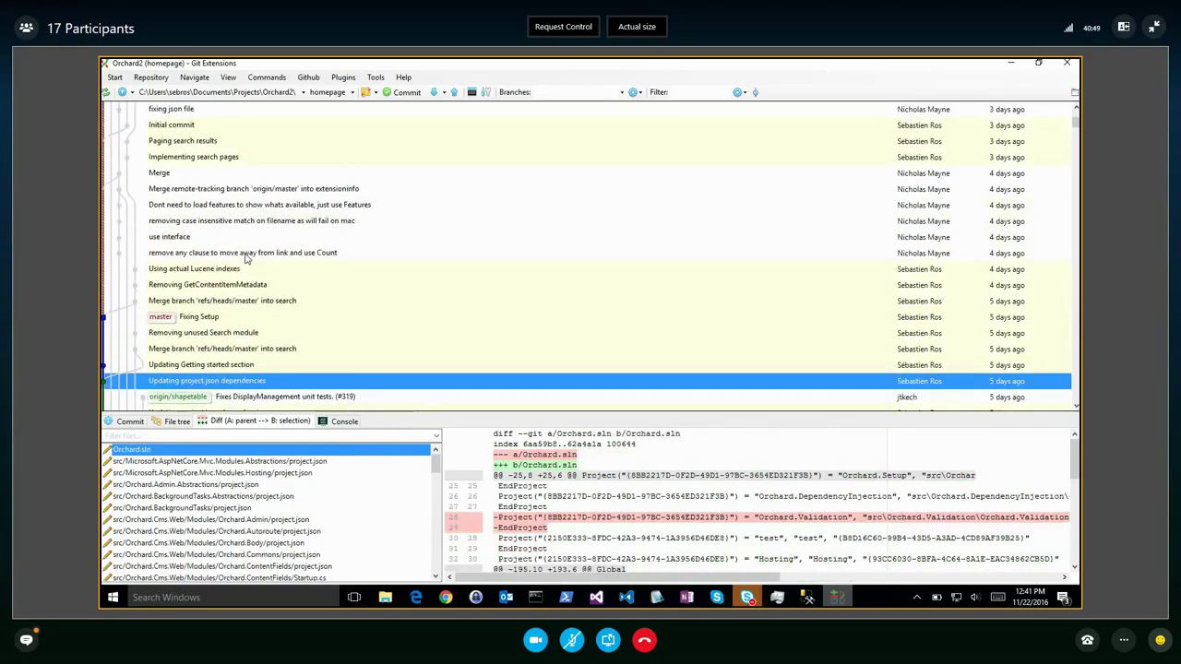
{"action": "scroll", "coordinate": [246, 258], "scroll_direction": "up", "scroll_amount": 1}
{"action": "scroll", "coordinate": [246, 258], "scroll_direction": "up", "scroll_amount": 3}
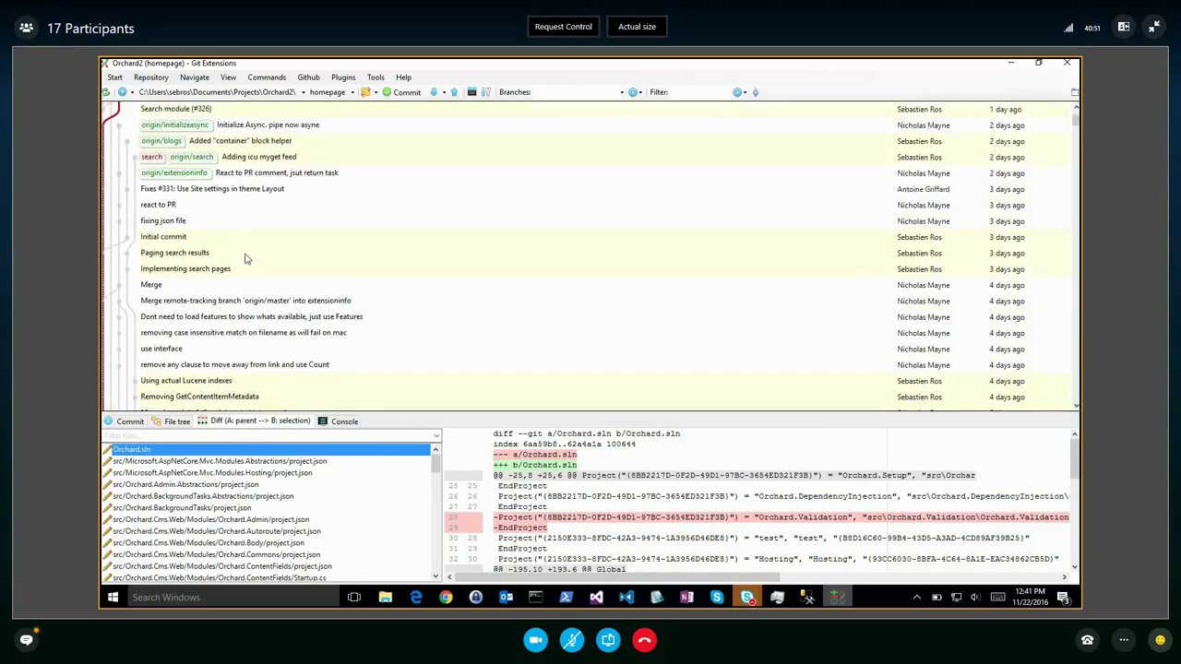
{"action": "left_click", "coordinate": [251, 222]}
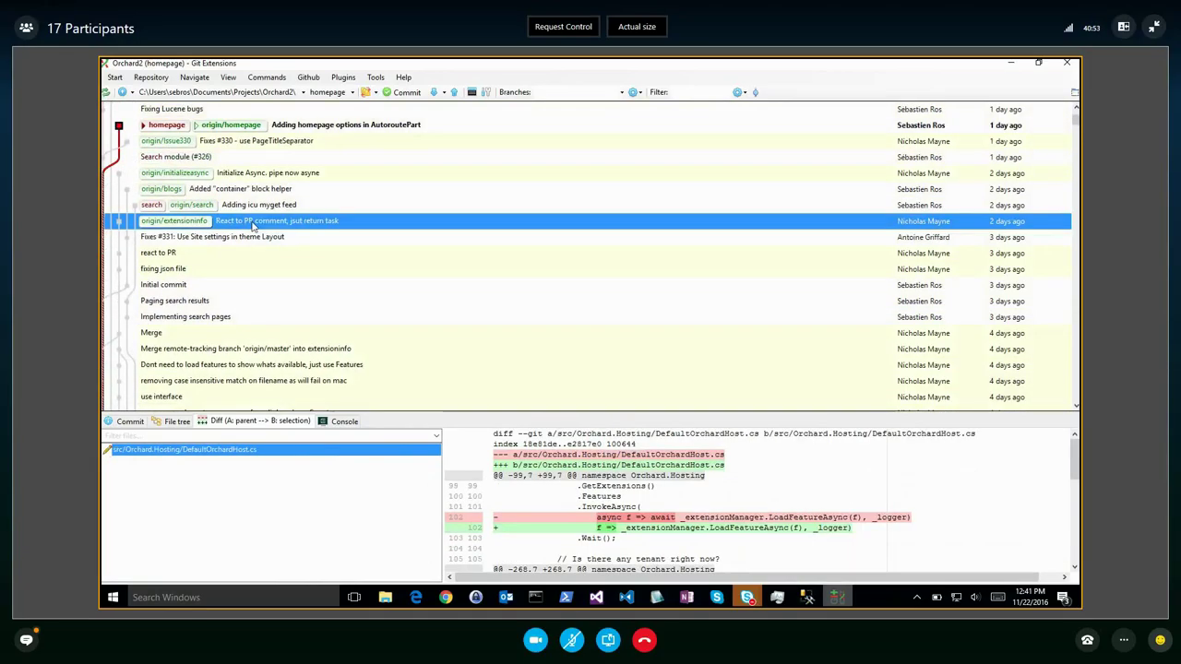
View the diffs of the origin/search commit "Adding icu myget feed" and the origin/blogs commit "Added "container" block helper"
{"action": "scroll", "coordinate": [251, 224], "scroll_direction": "up", "scroll_amount": 2}
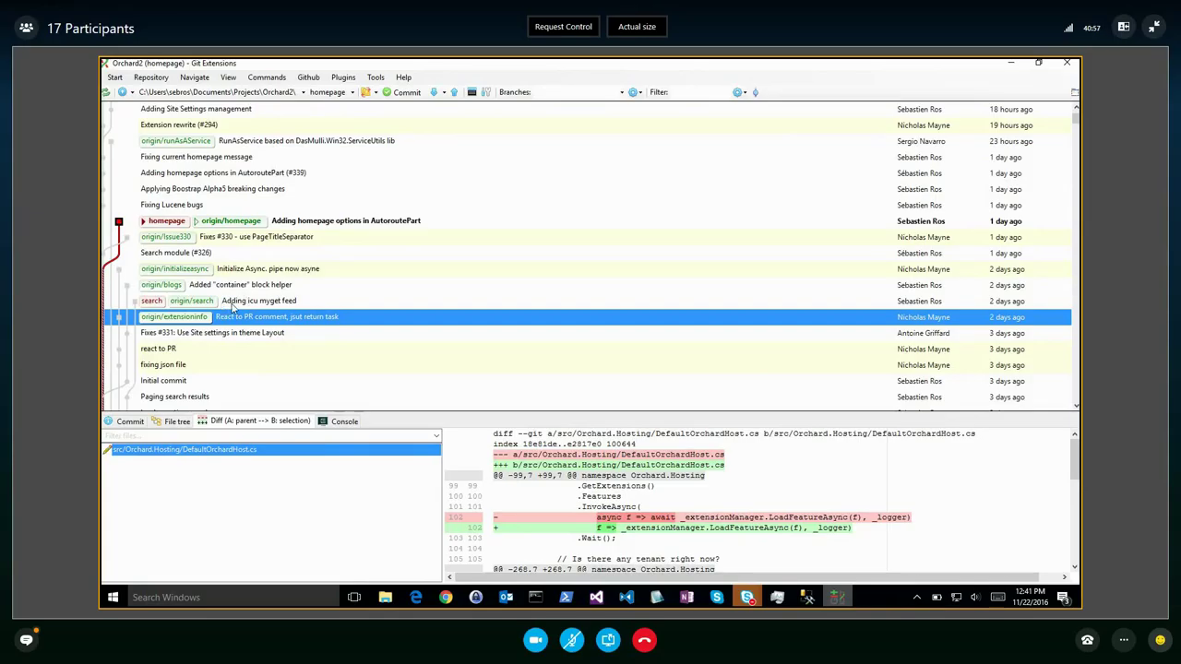
{"action": "left_click", "coordinate": [233, 303]}
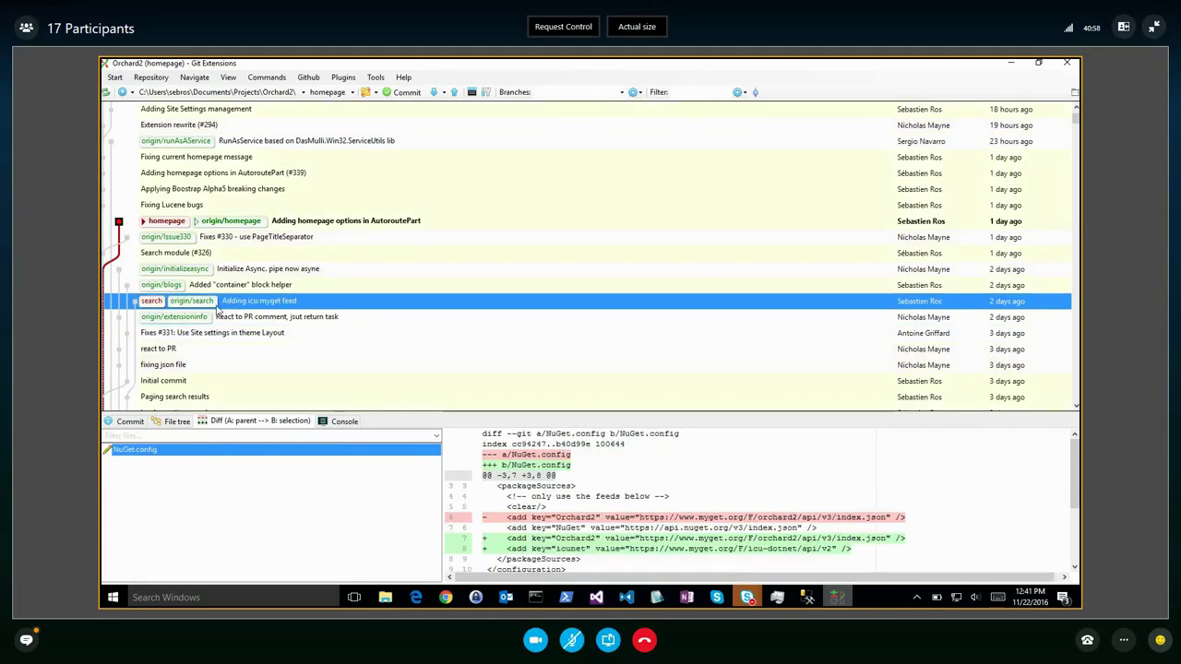
{"action": "left_click", "coordinate": [192, 287]}
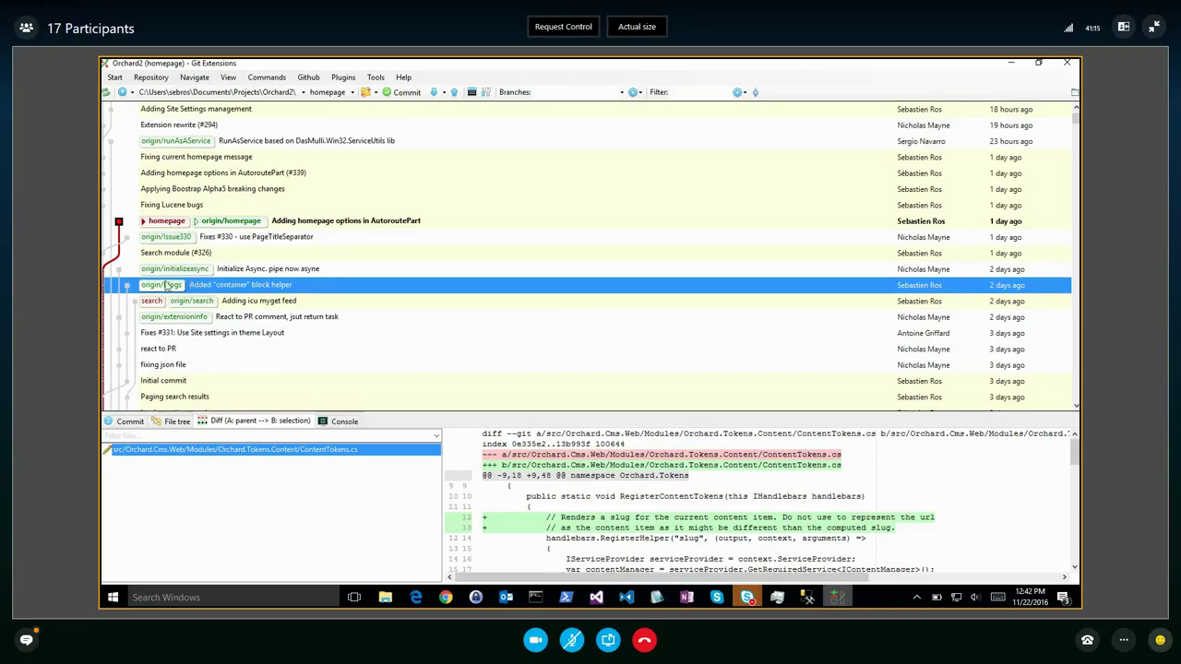
View the changes in the origin/initializeasync commit and in the "Search module (#326)" commit
{"action": "left_click", "coordinate": [232, 268]}
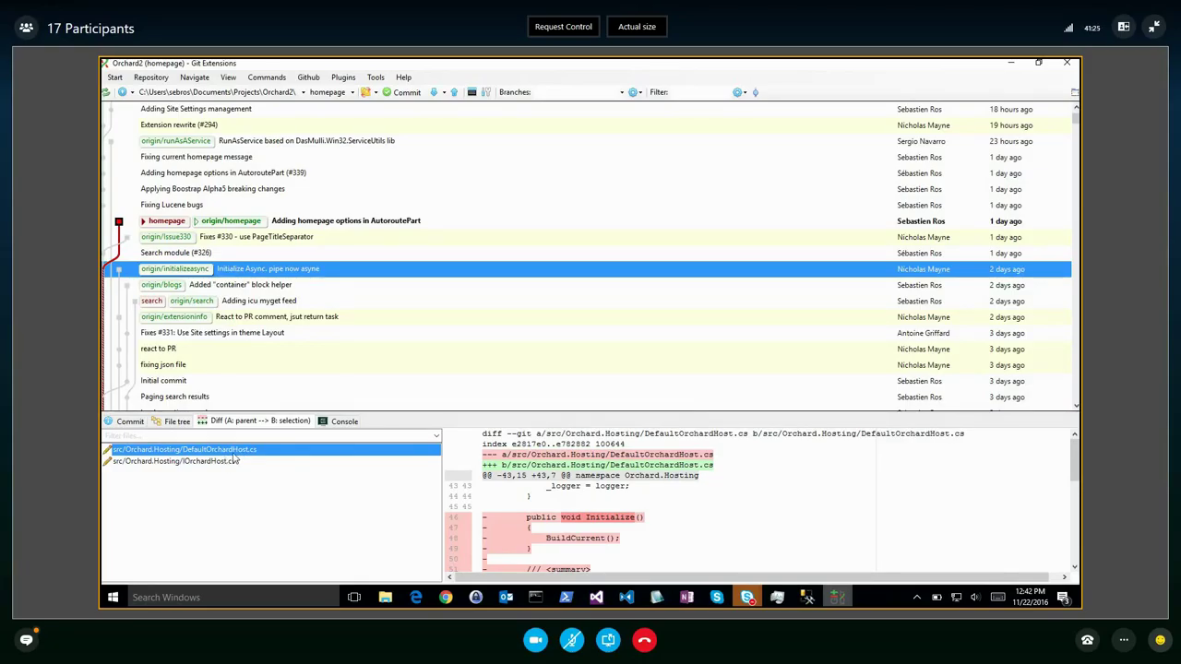
{"action": "left_click", "coordinate": [229, 257]}
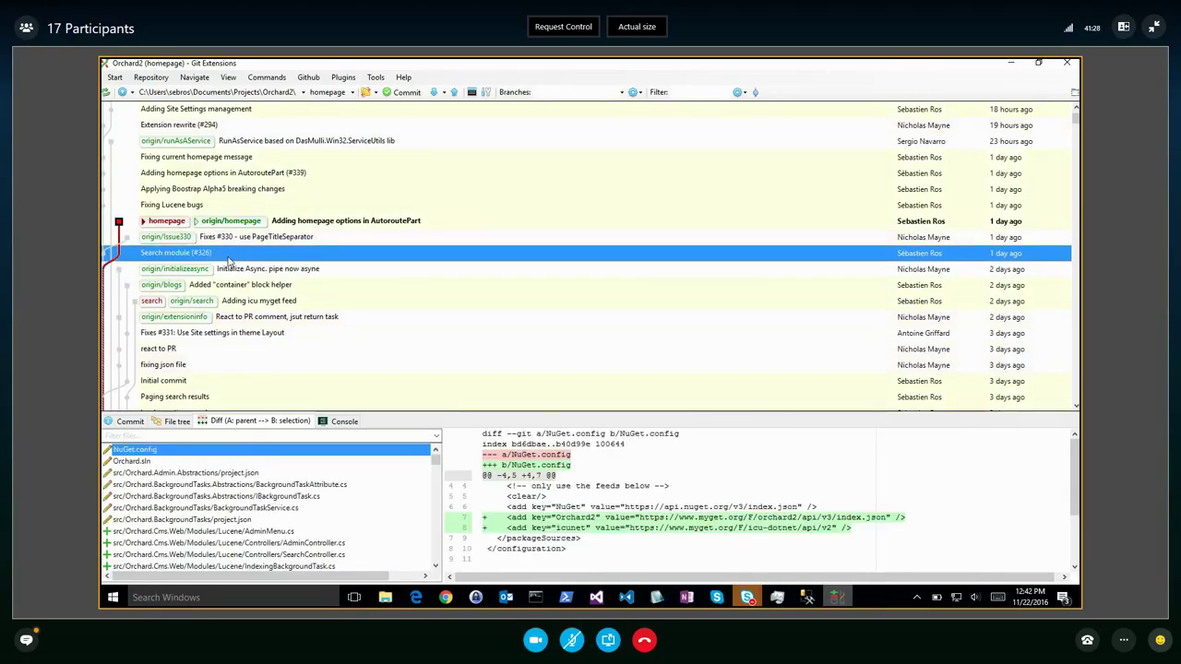
View the diffs of the homepage commit "Adding homepage options in AutoroutePart" and the origin/runAsAService commit
{"action": "left_click", "coordinate": [288, 225]}
{"action": "scroll", "coordinate": [256, 257], "scroll_direction": "up", "scroll_amount": 2}
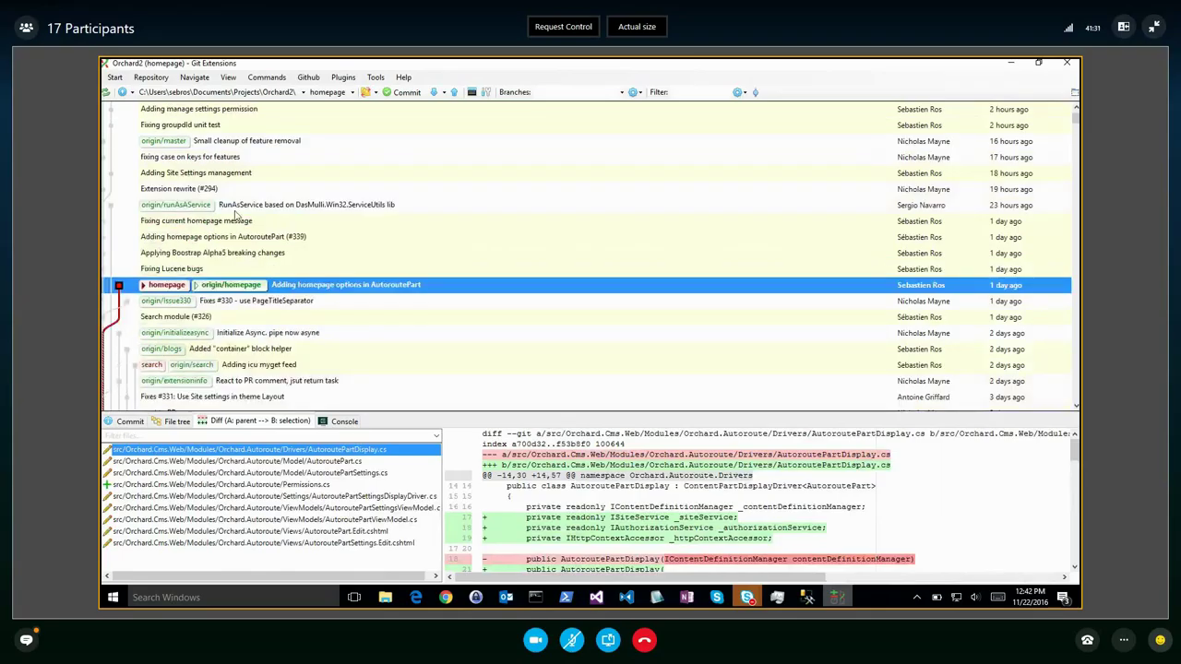
{"action": "left_click", "coordinate": [242, 208]}
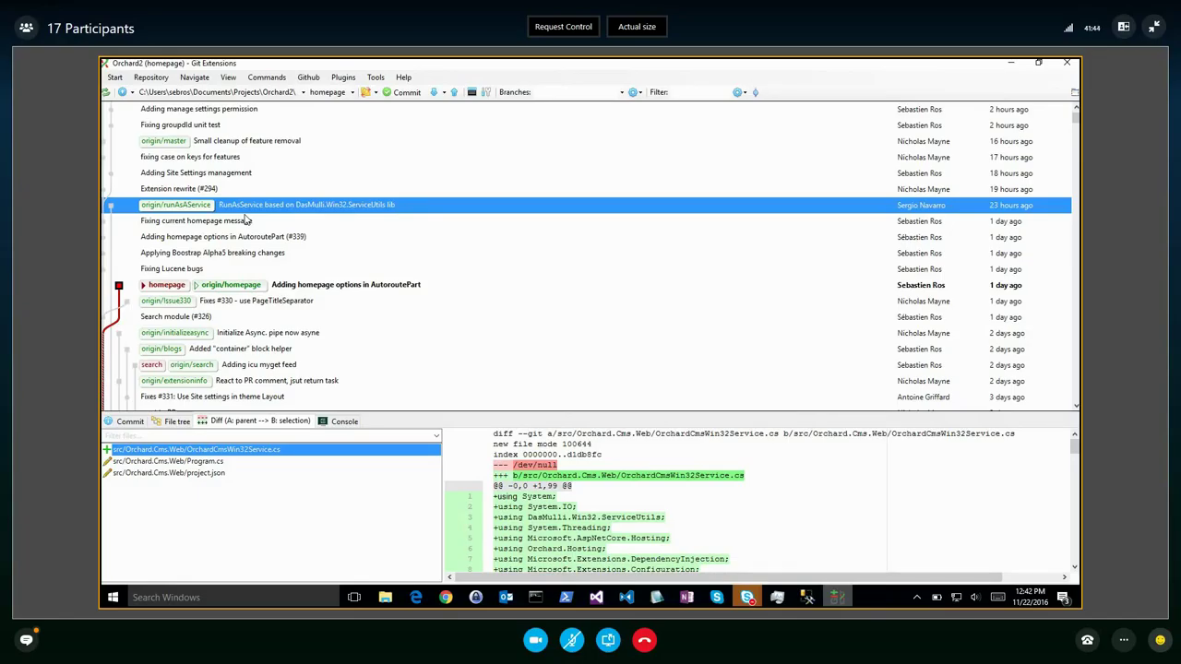
View the origin/sitesettings commit "Adding a named helper to read site settings." and the origin/cifail commit "Using specific version of nodejs"
{"action": "scroll", "coordinate": [246, 219], "scroll_direction": "up", "scroll_amount": 1}
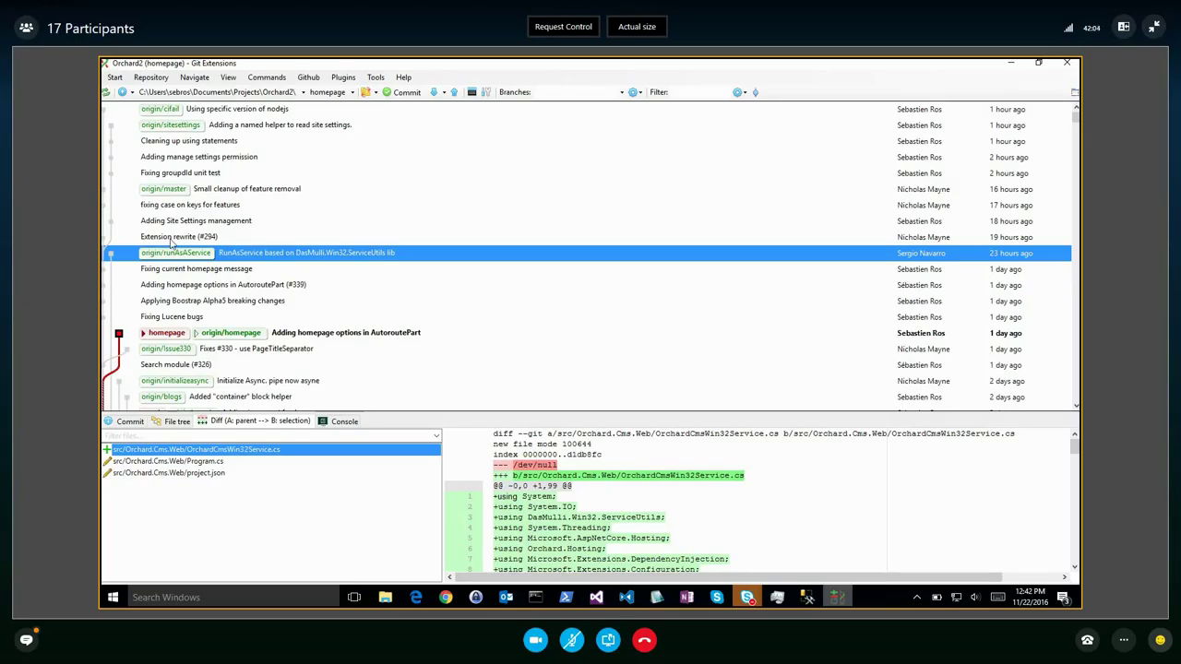
{"action": "left_click", "coordinate": [225, 126]}
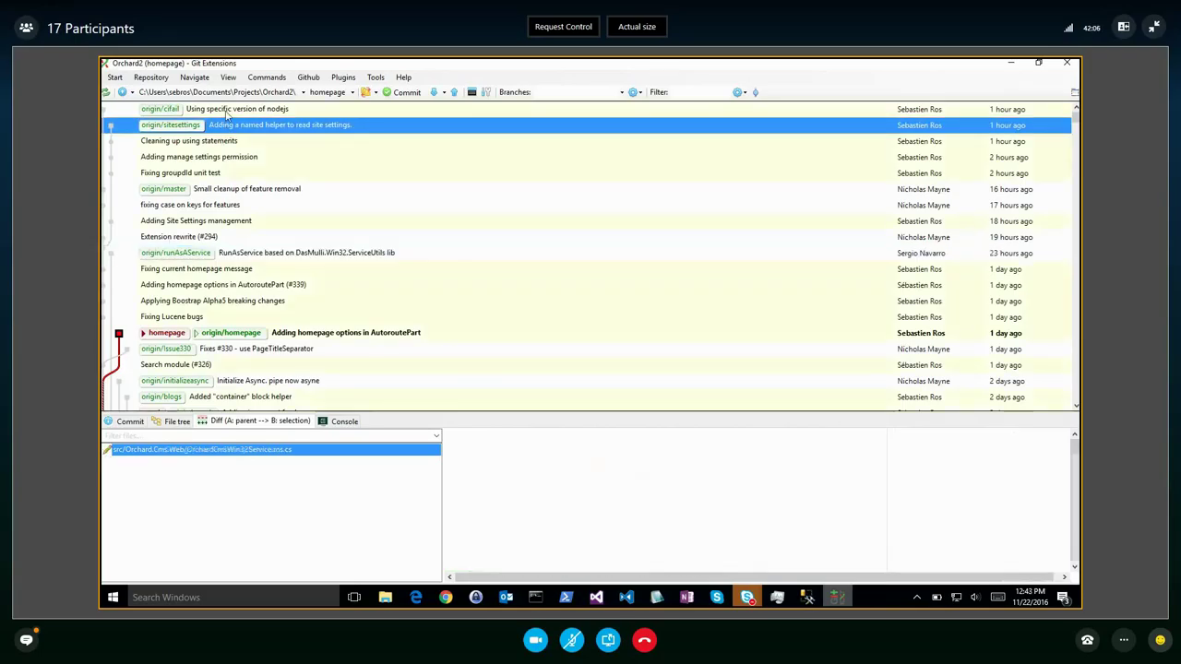
{"action": "left_click", "coordinate": [226, 112]}
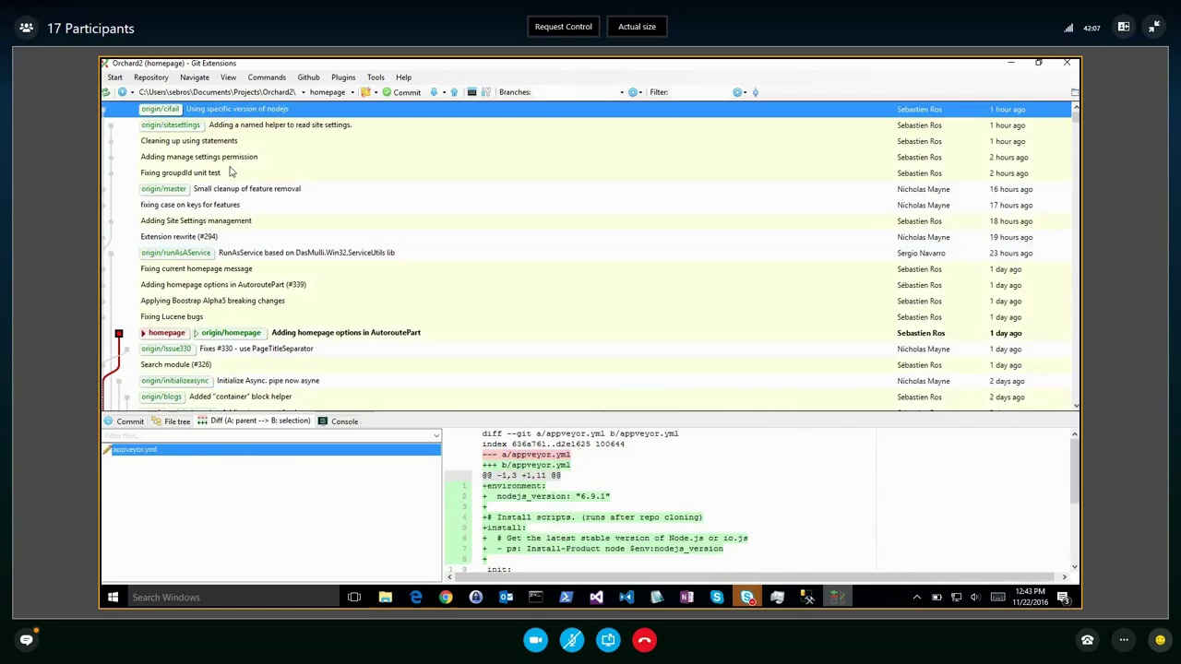
Check the 11/22/2016 meeting agenda in OneNote and switch to the remote desktop session for the demos
{"action": "left_click", "coordinate": [687, 597]}
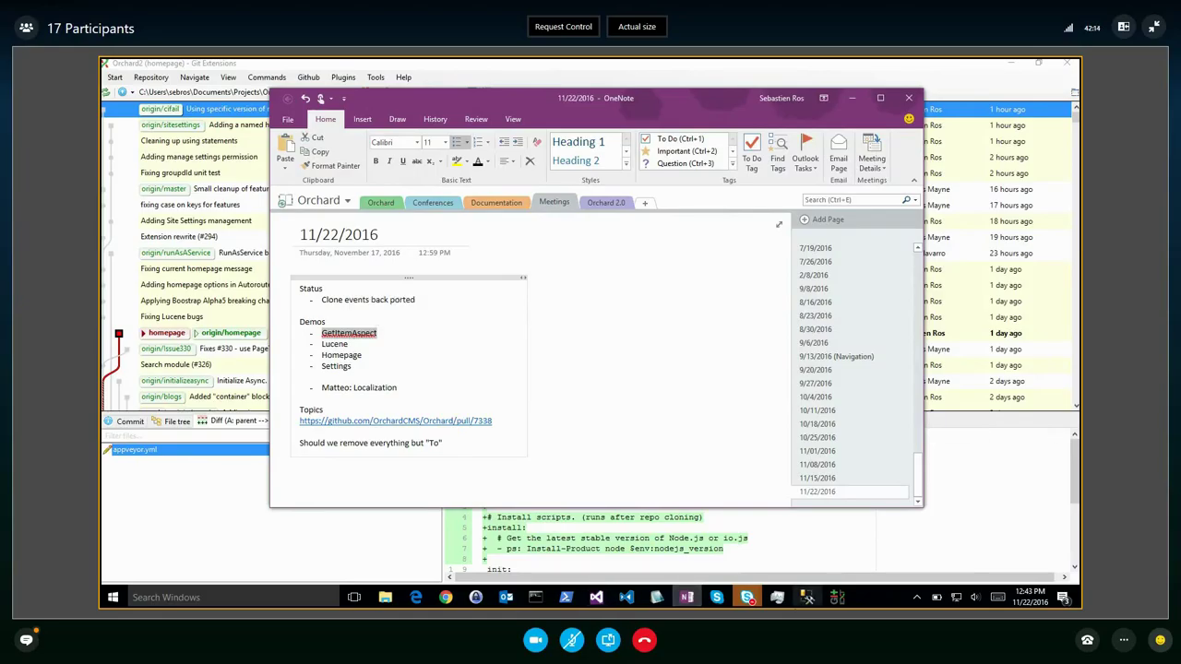
{"action": "key", "text": "super"}
{"action": "type", "text": "remote"}
{"action": "key", "text": "Return"}
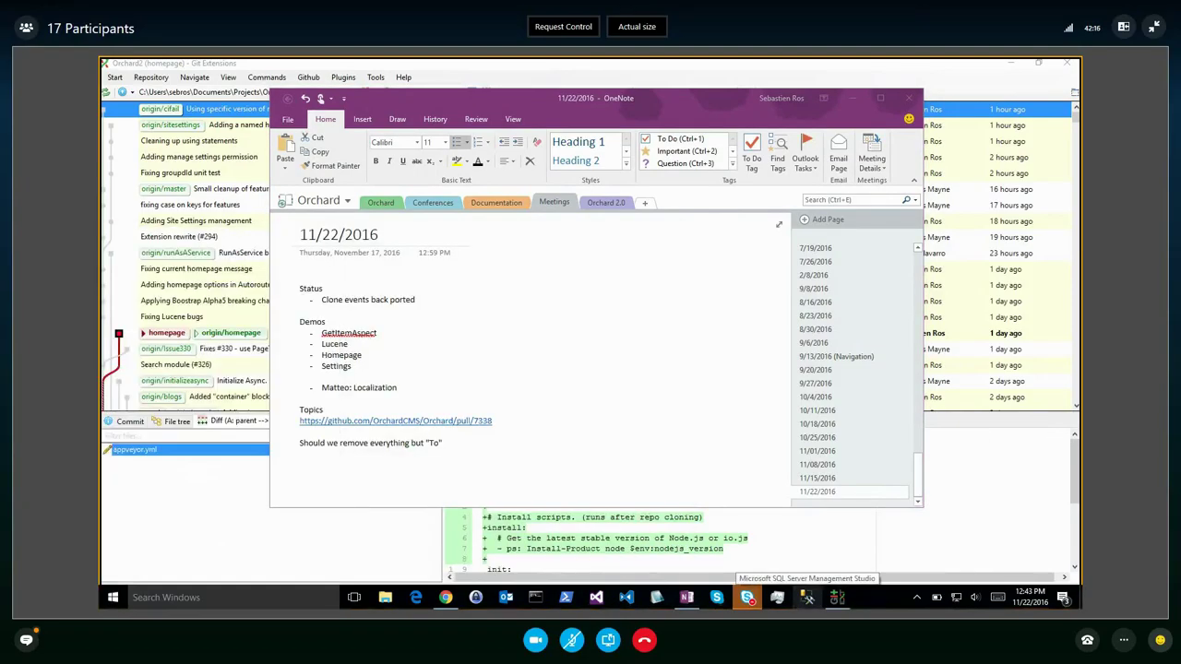
{"action": "left_click", "coordinate": [635, 290]}
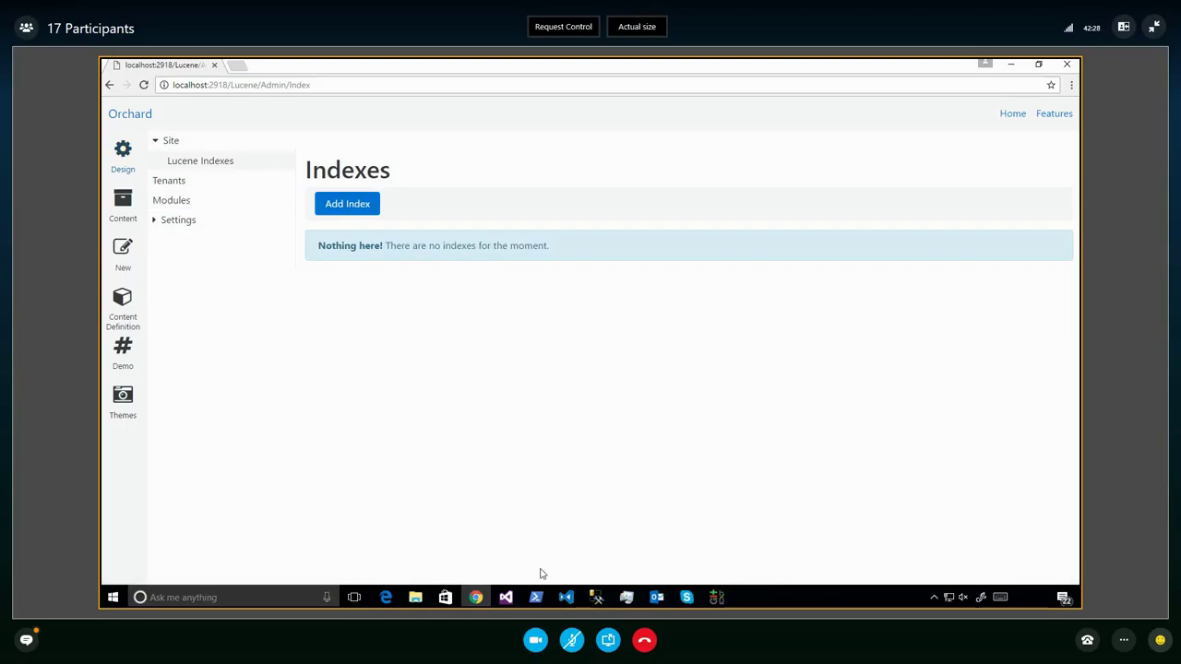
Switch to Visual Studio and open TitlePartHandler.cs from the Handlers folder of the Orchard.Title project
{"action": "left_click", "coordinate": [506, 597]}
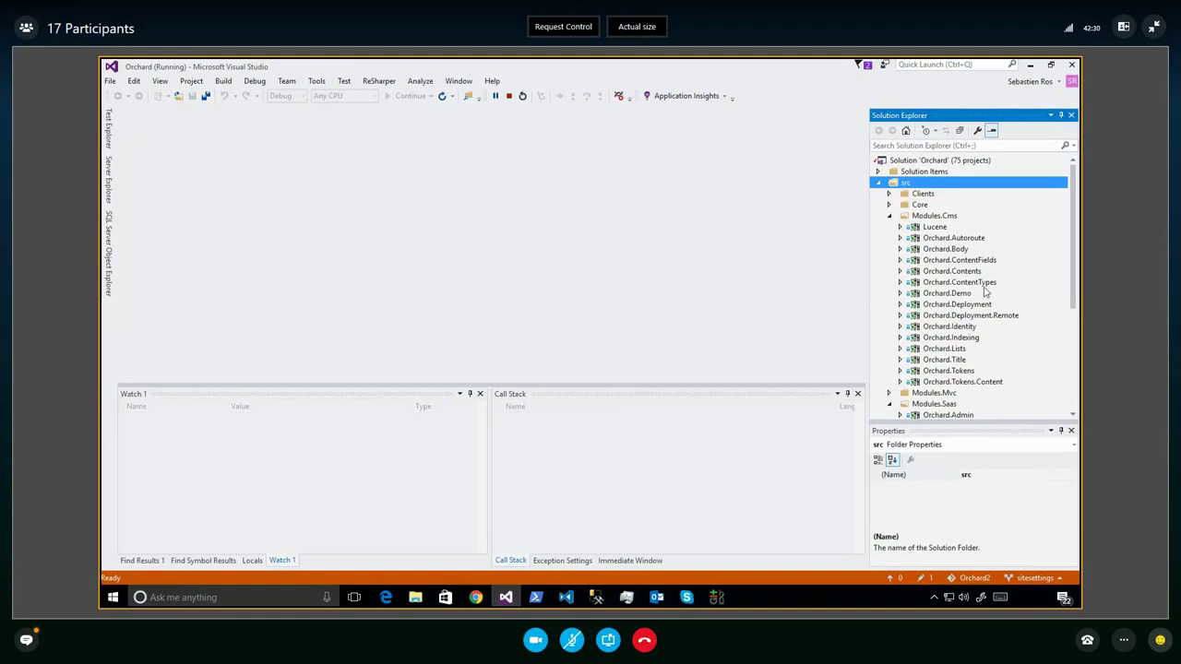
{"action": "scroll", "coordinate": [983, 287], "scroll_direction": "down", "scroll_amount": 6}
{"action": "scroll", "coordinate": [983, 293], "scroll_direction": "up", "scroll_amount": 5}
{"action": "left_click", "coordinate": [900, 360]}
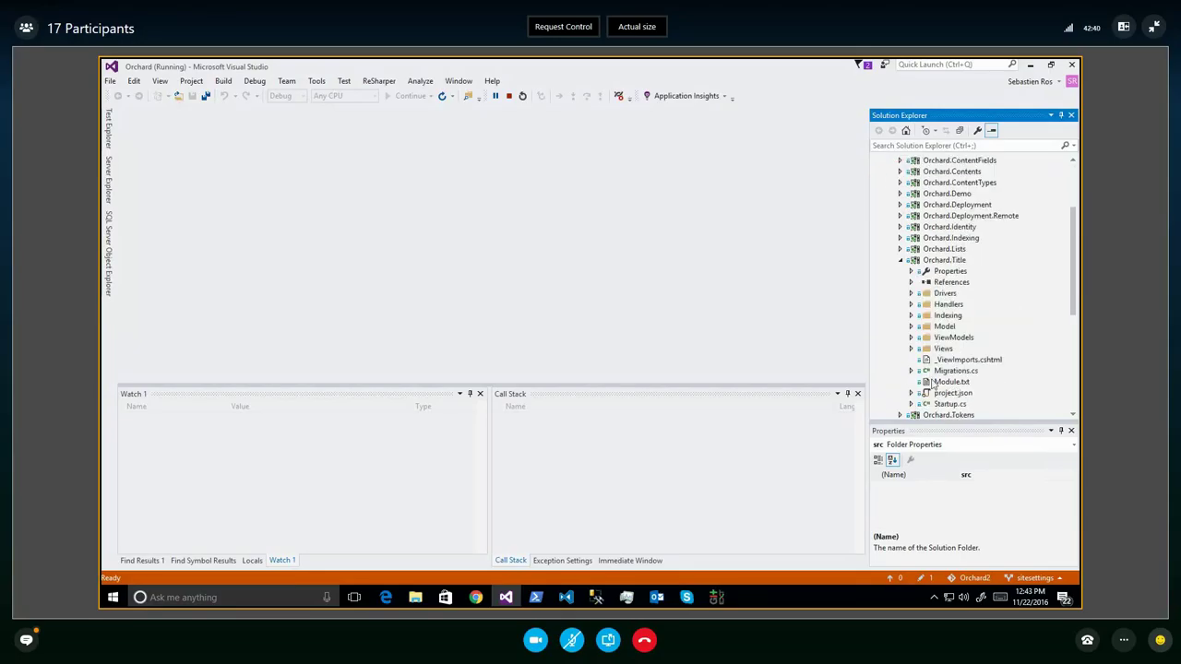
{"action": "left_click", "coordinate": [912, 305]}
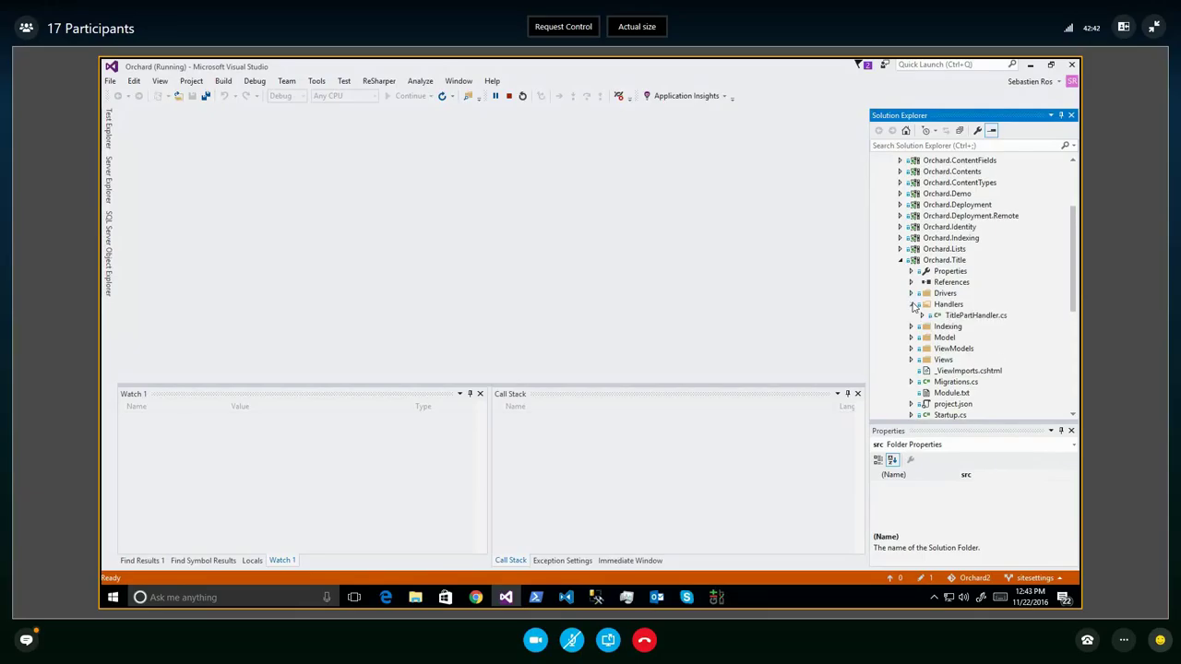
{"action": "double_click", "coordinate": [966, 317]}
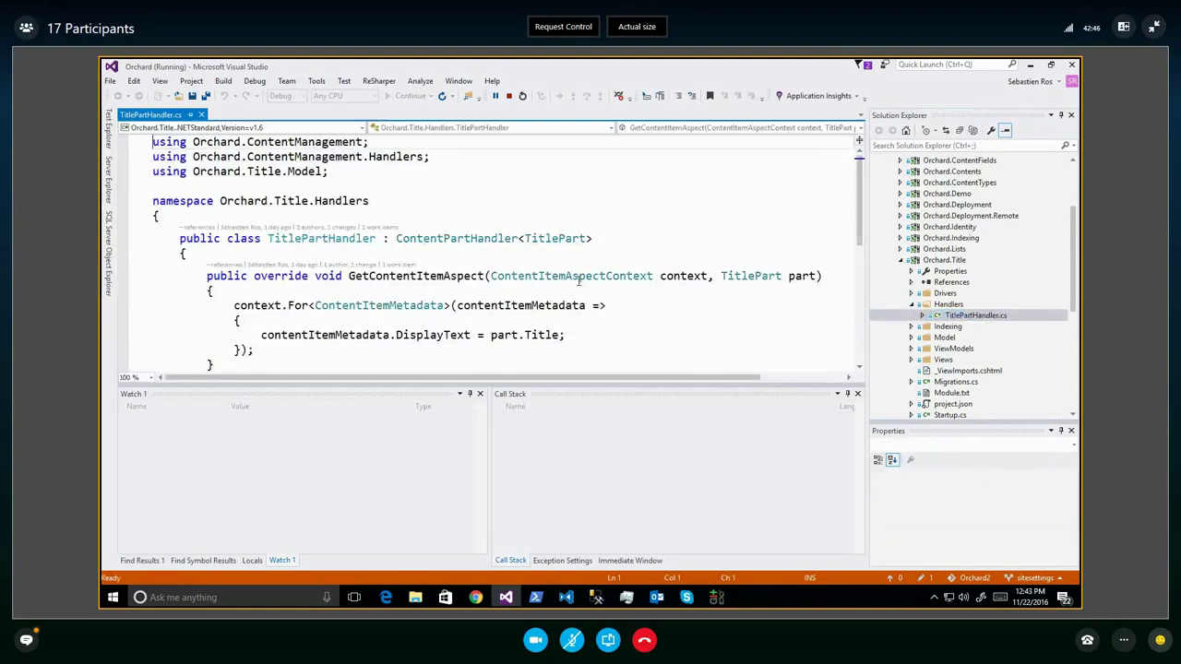
Examine the GetContentItemAspect override, its ContentItemAspectContext parameter and the ContentPartHandler base class in TitlePartHandler
{"action": "left_click", "coordinate": [411, 277]}
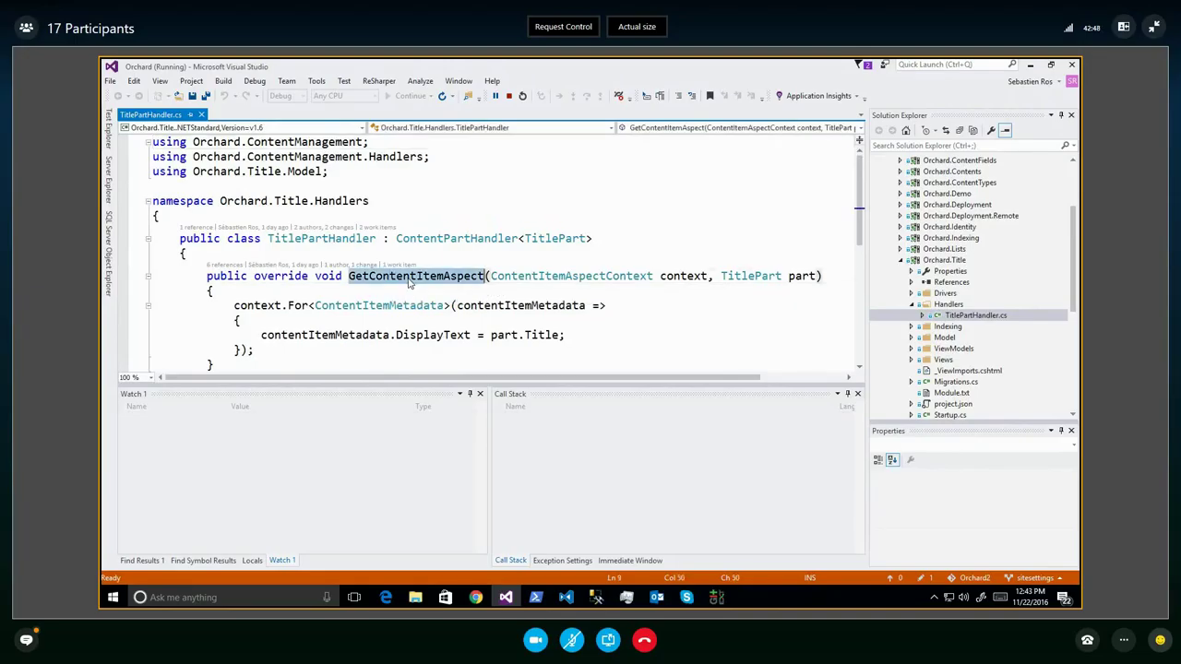
{"action": "left_click", "coordinate": [445, 276]}
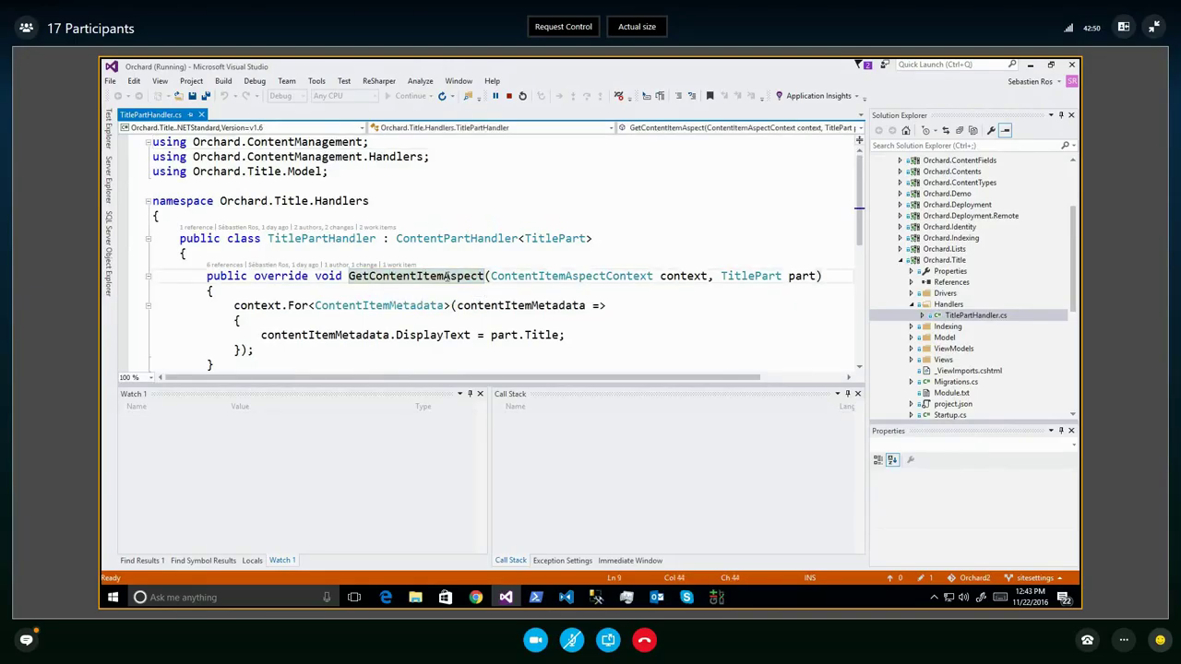
{"action": "left_click", "coordinate": [423, 276]}
{"action": "double_click", "coordinate": [424, 276]}
{"action": "scroll", "coordinate": [440, 278], "scroll_direction": "down", "scroll_amount": 2}
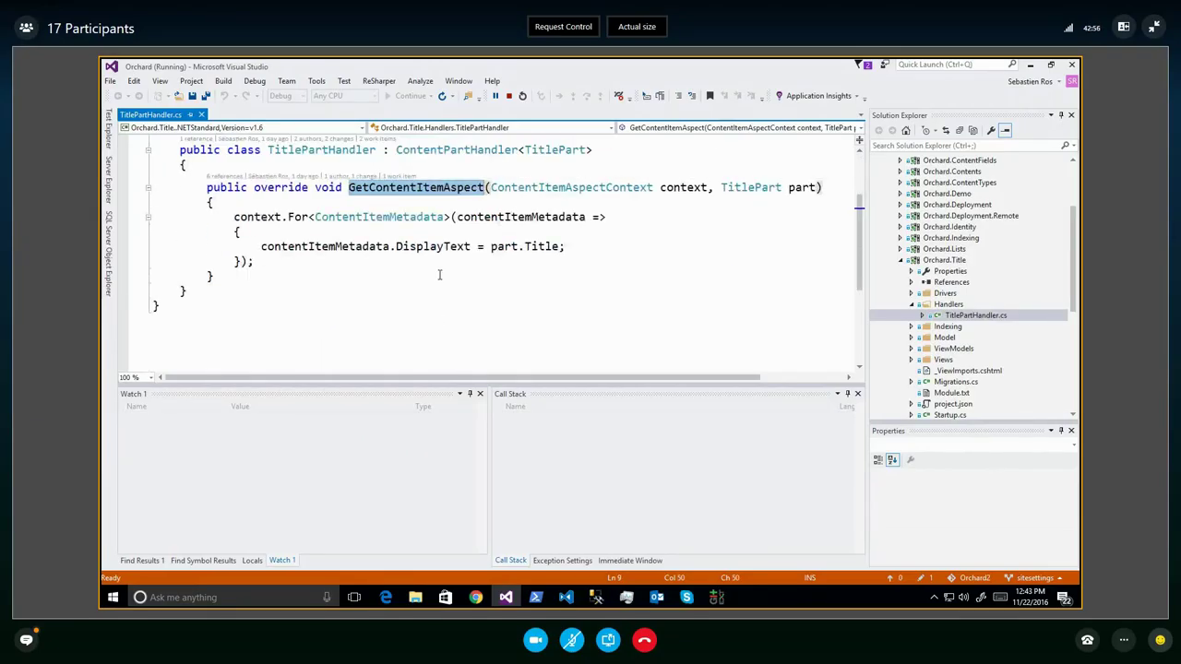
{"action": "left_click", "coordinate": [735, 194]}
{"action": "double_click", "coordinate": [507, 152]}
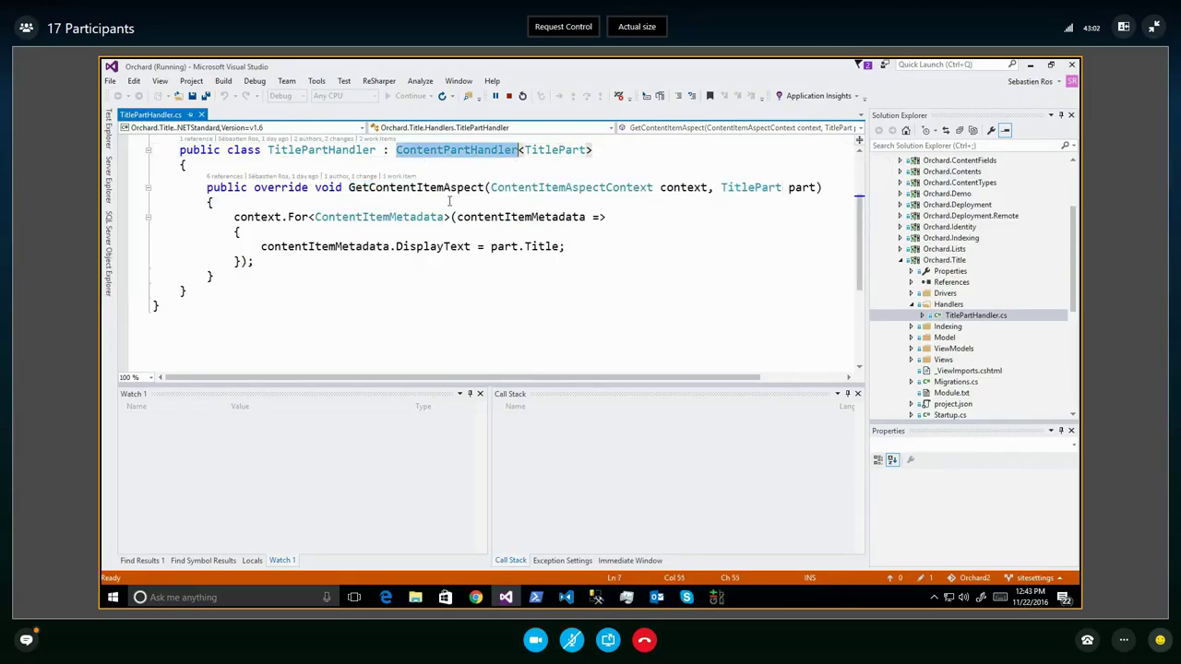
{"action": "double_click", "coordinate": [604, 187]}
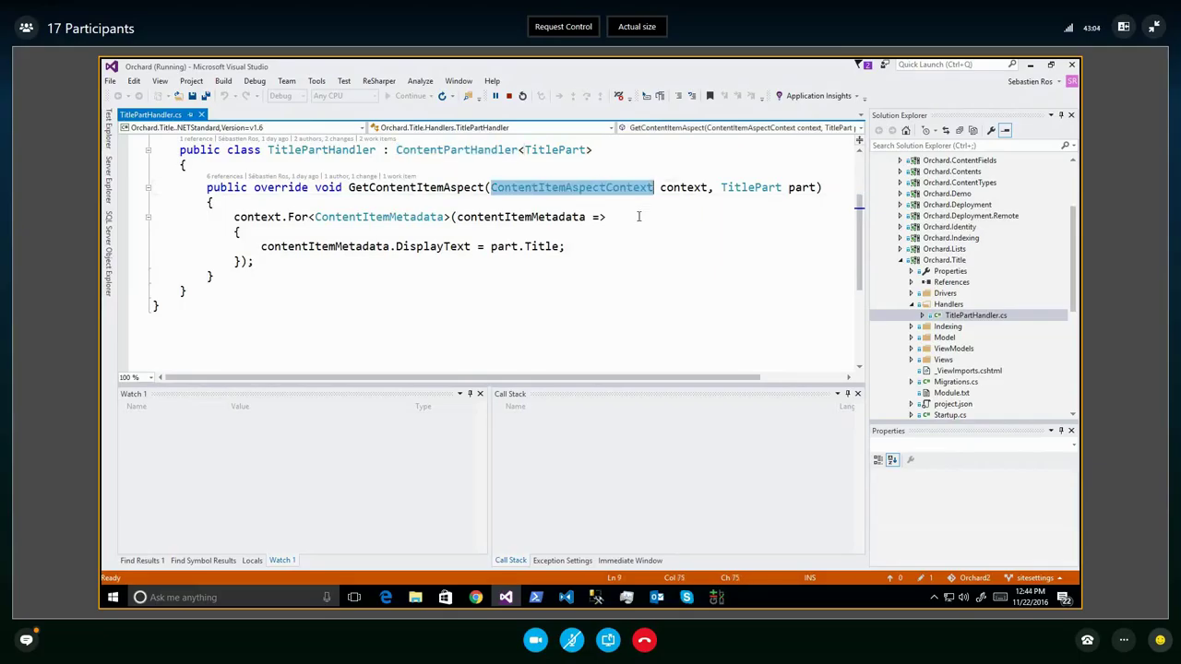
{"action": "key", "text": "Down"}
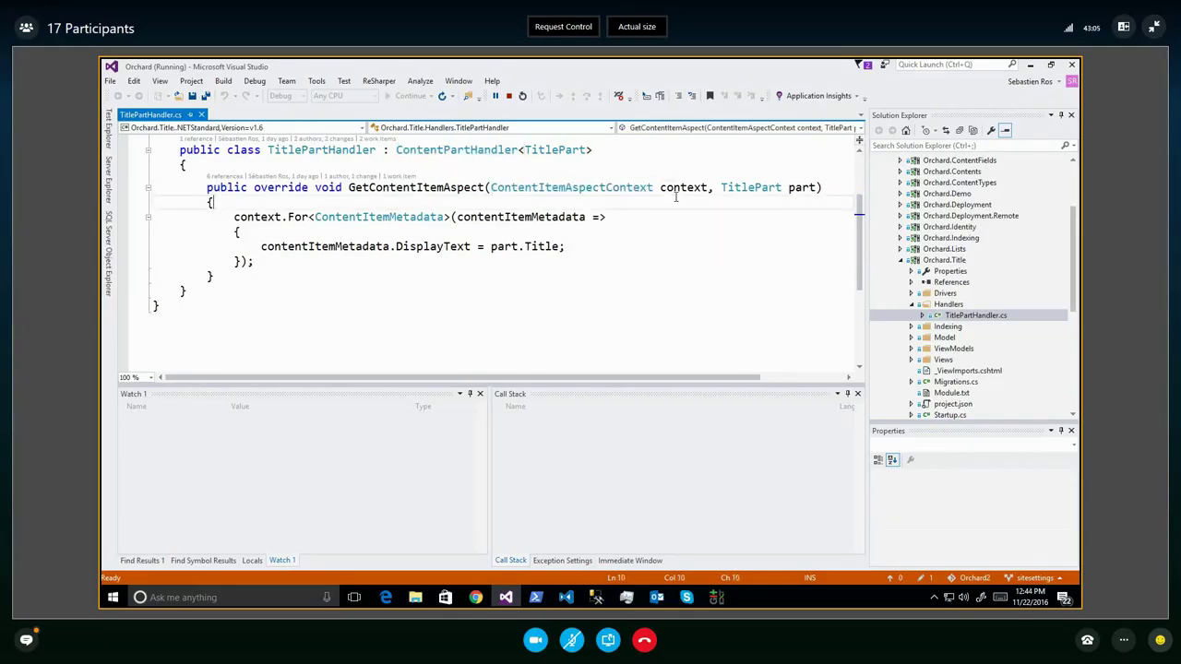
Examine how the context.For<ContentItemMetadata> call in GetContentItemAspect assigns DisplayText from the part's title
{"action": "left_click", "coordinate": [291, 217]}
{"action": "double_click", "coordinate": [375, 220]}
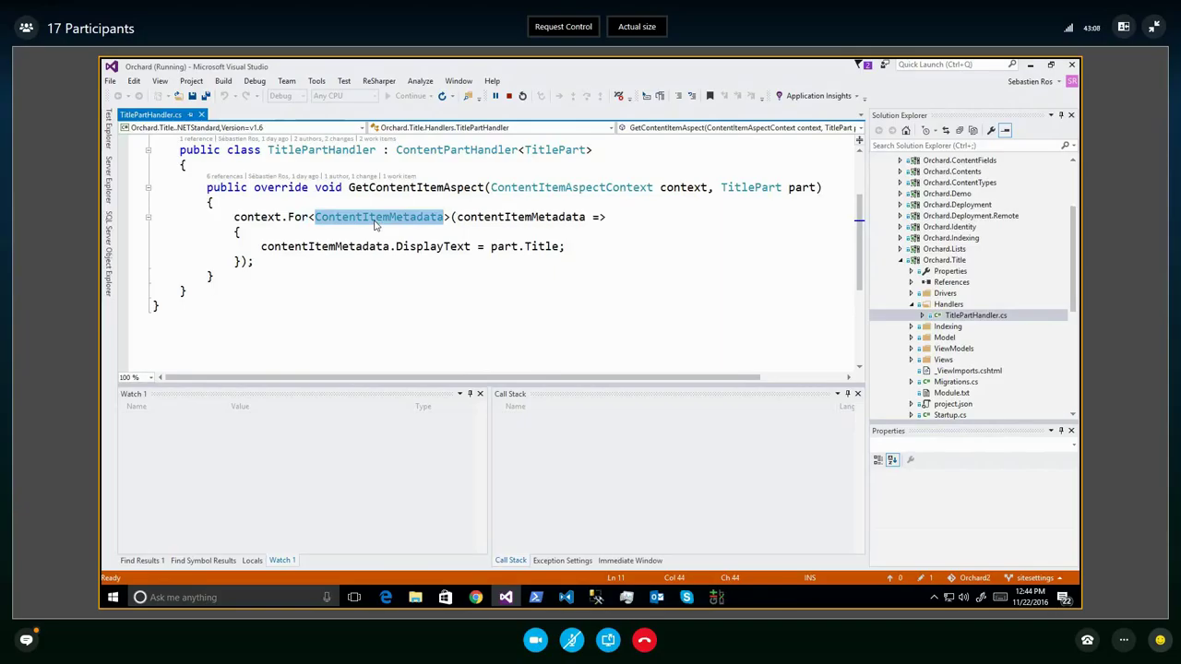
{"action": "left_click_drag", "start_coordinate": [444, 188], "coordinate": [471, 188]}
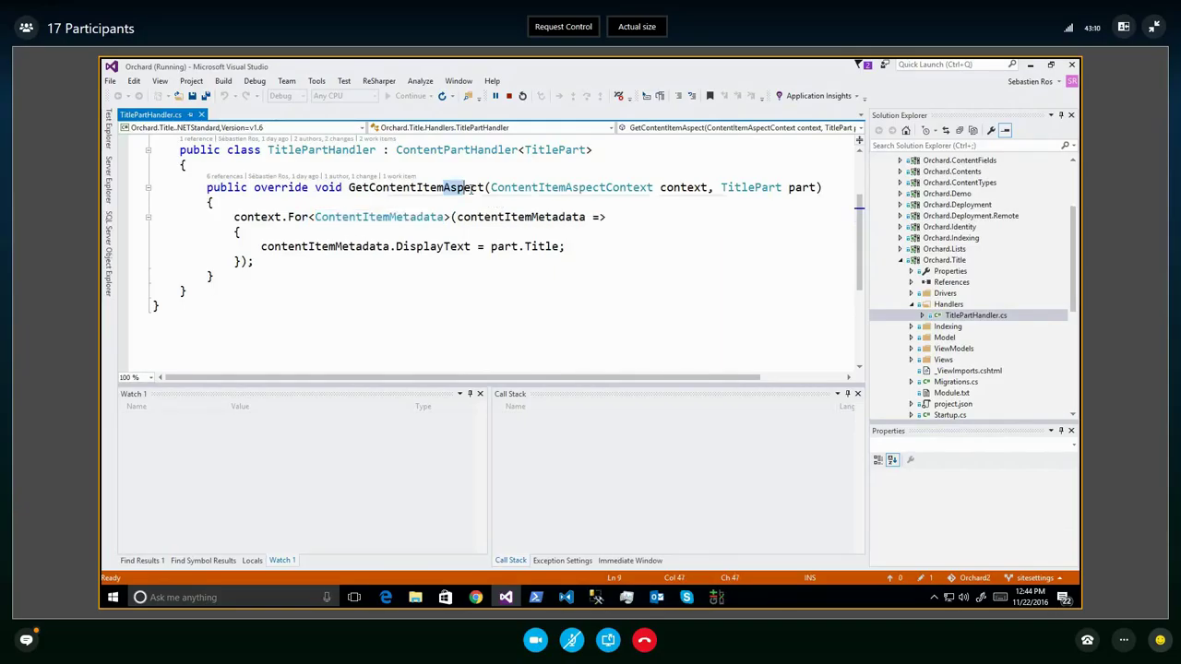
{"action": "double_click", "coordinate": [466, 188]}
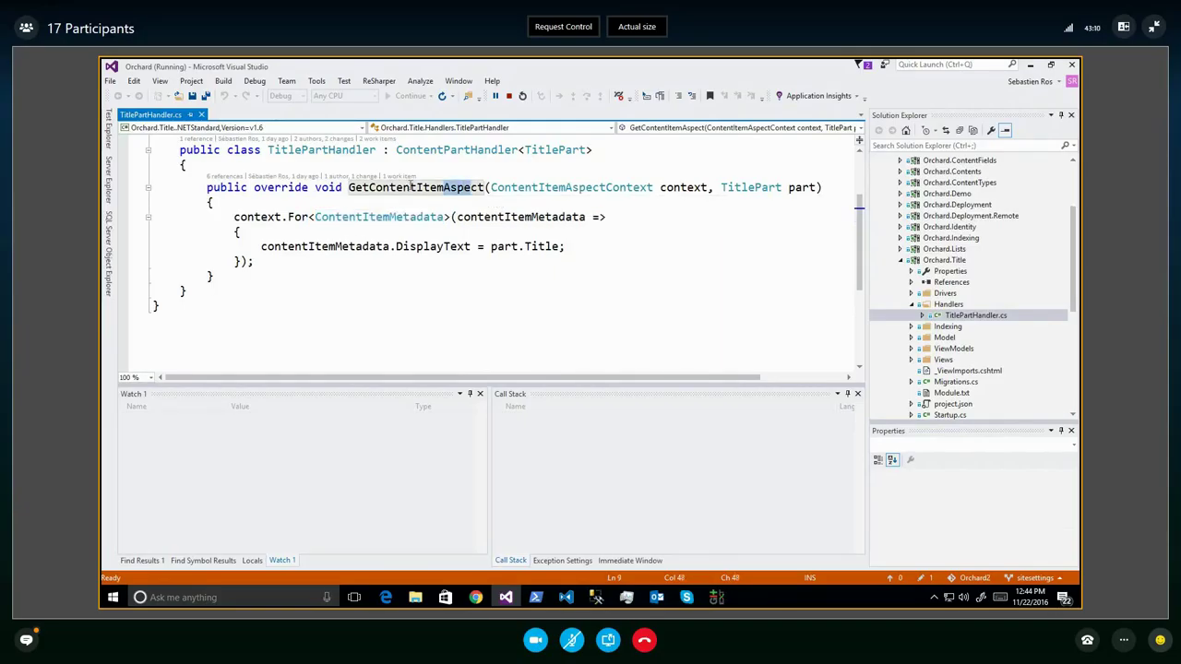
{"action": "double_click", "coordinate": [325, 216]}
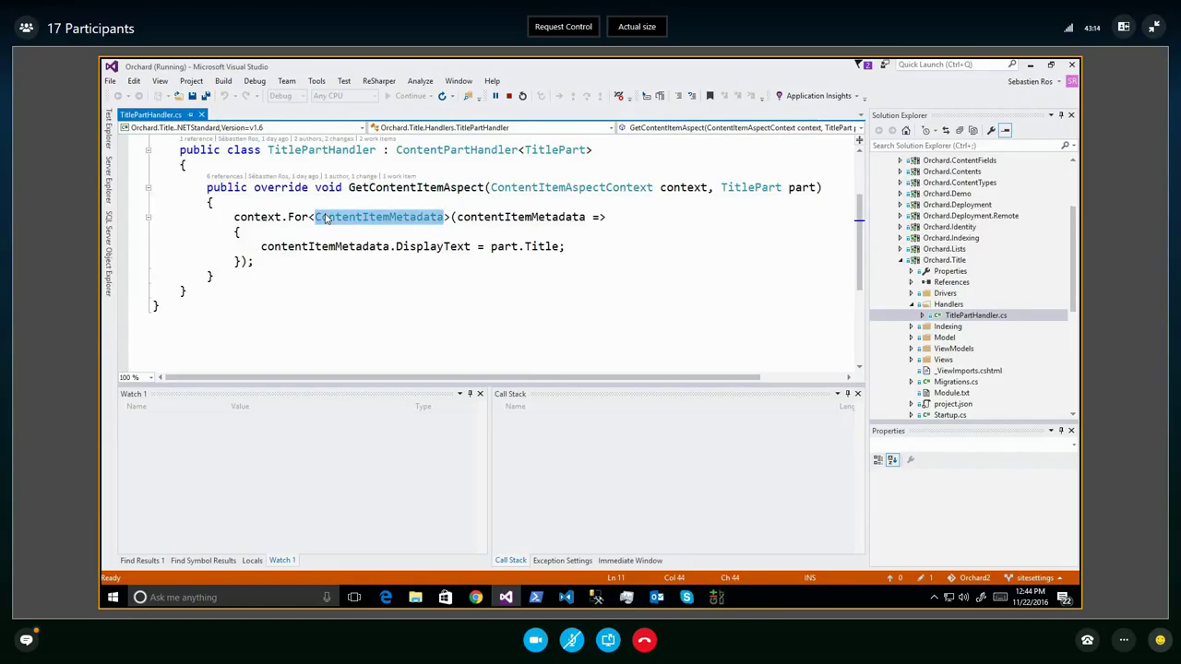
{"action": "double_click", "coordinate": [417, 247]}
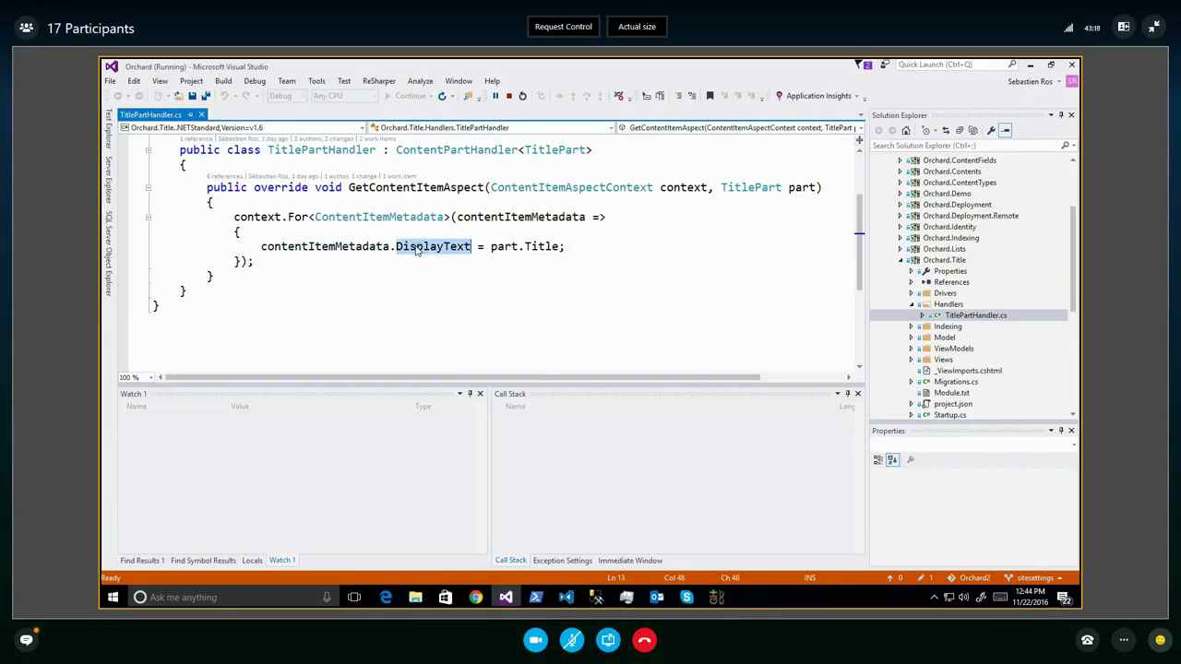
{"action": "mouse_move", "coordinate": [418, 250]}
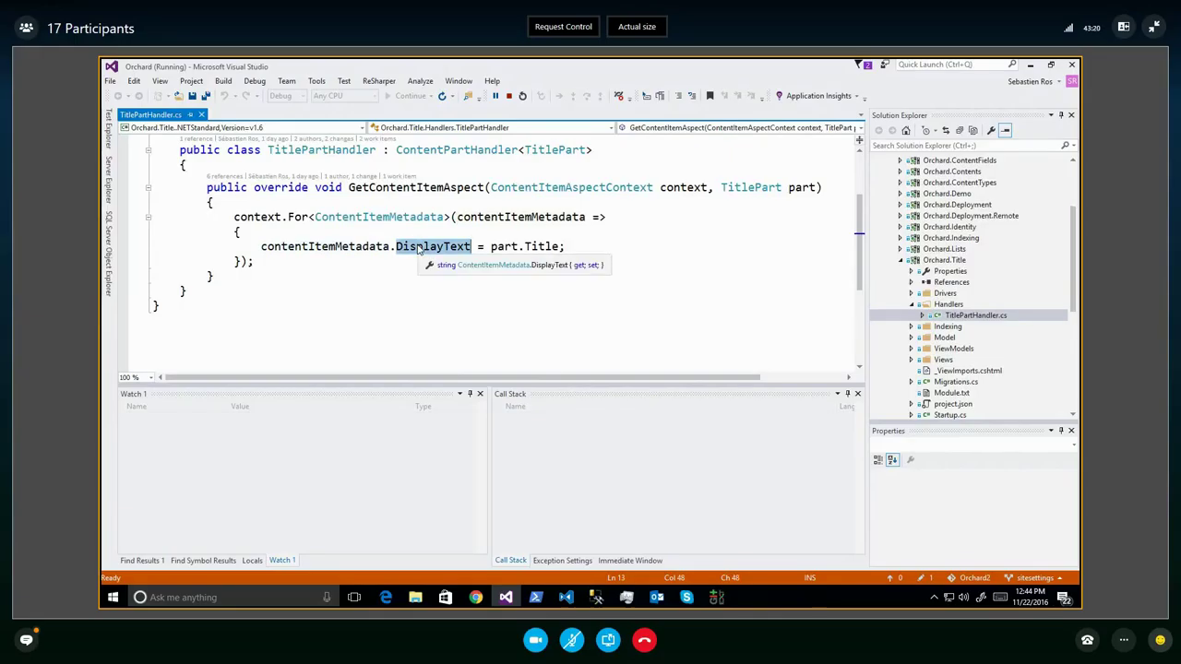
{"action": "mouse_move", "coordinate": [419, 214]}
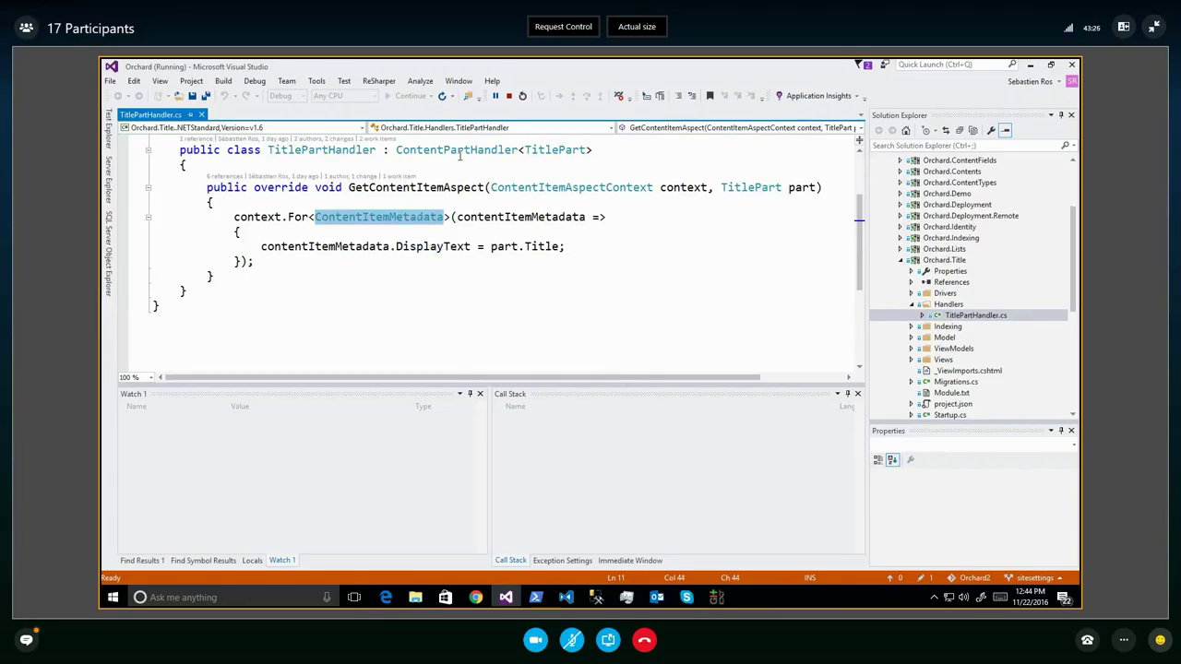
Inspect the definitions of ContentPartHandler and its IContentPartHandler interface, and return to TitlePartHandler.cs
{"action": "left_click", "coordinate": [461, 149]}
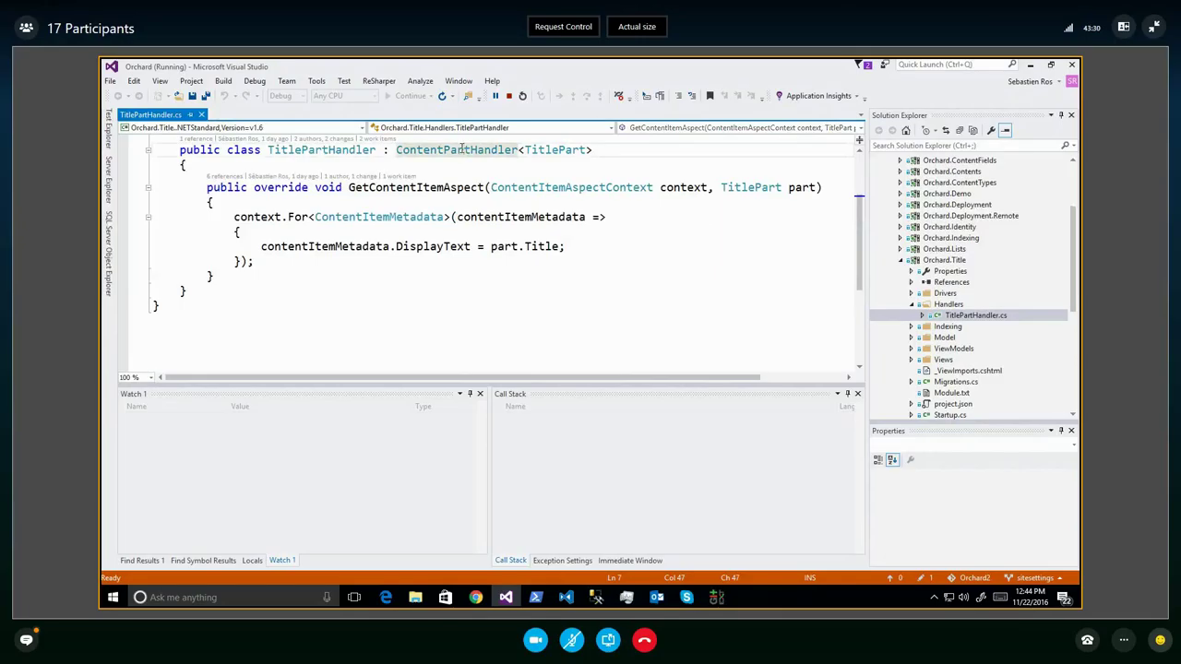
{"action": "key", "text": "F12"}
{"action": "scroll", "coordinate": [406, 234], "scroll_direction": "down", "scroll_amount": 2}
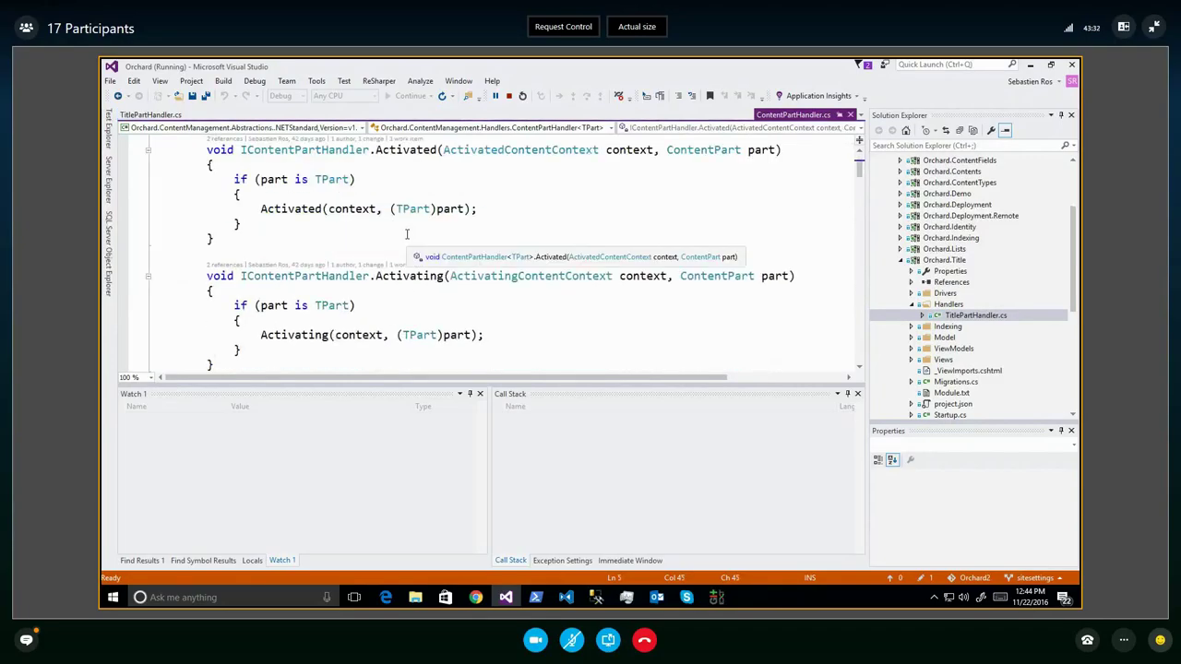
{"action": "scroll", "coordinate": [406, 234], "scroll_direction": "up", "scroll_amount": 2}
{"action": "left_click", "coordinate": [567, 211]}
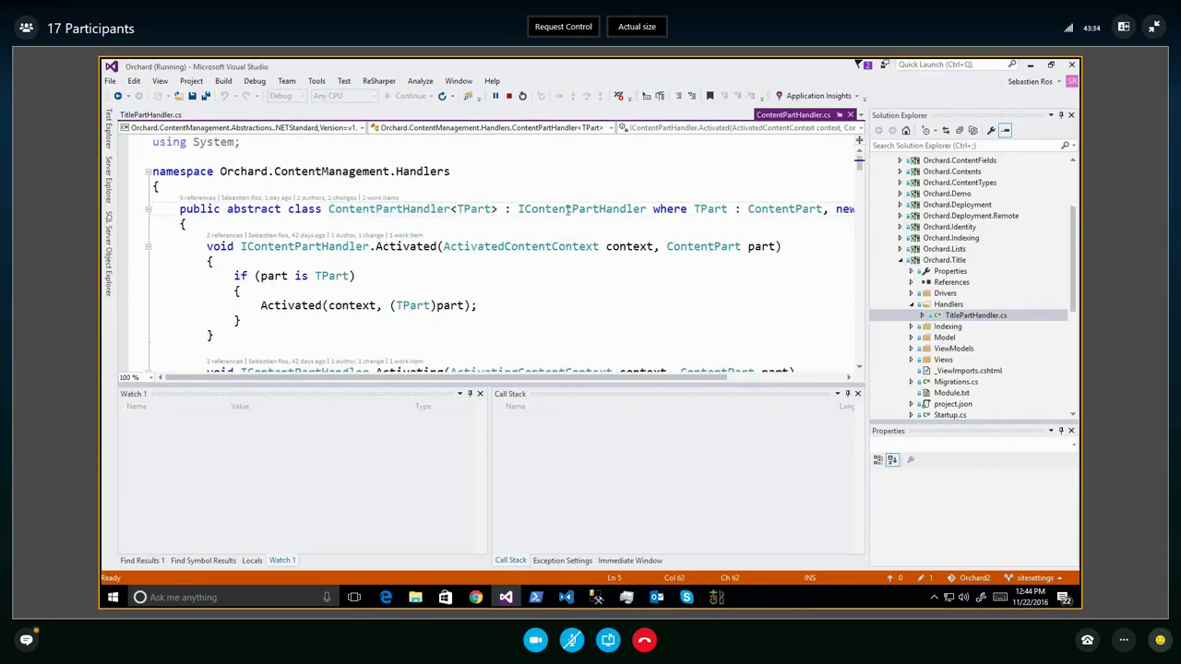
{"action": "key", "text": "F12"}
{"action": "key", "text": "ctrl+F4"}
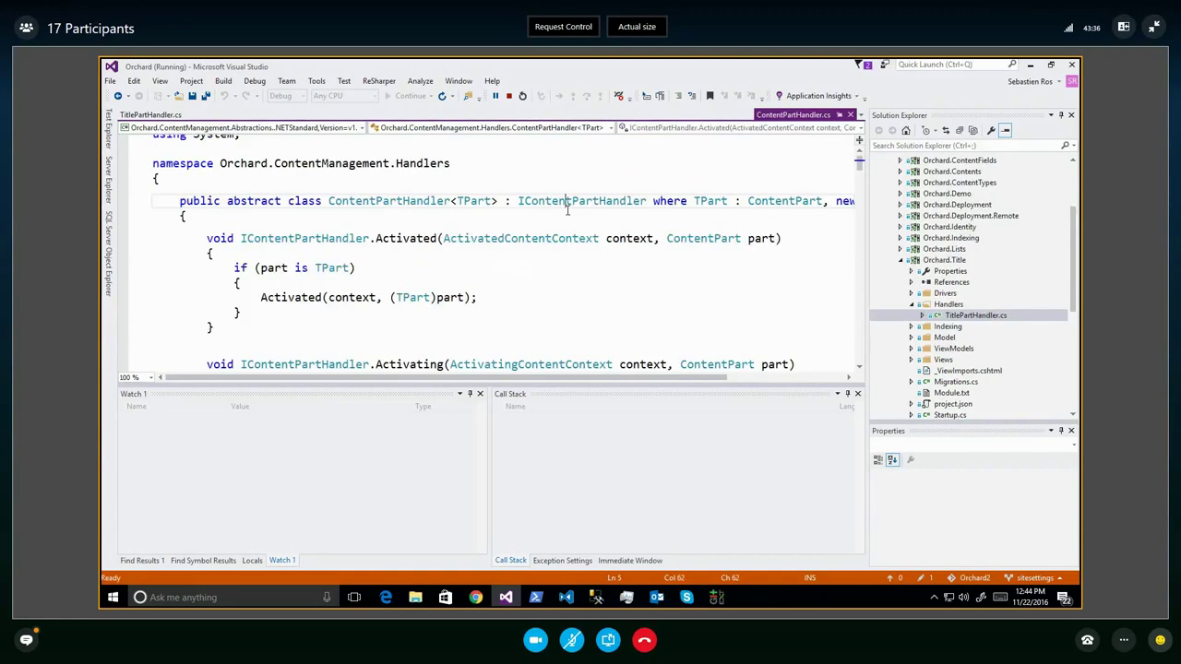
{"action": "key", "text": "ctrl+minus"}
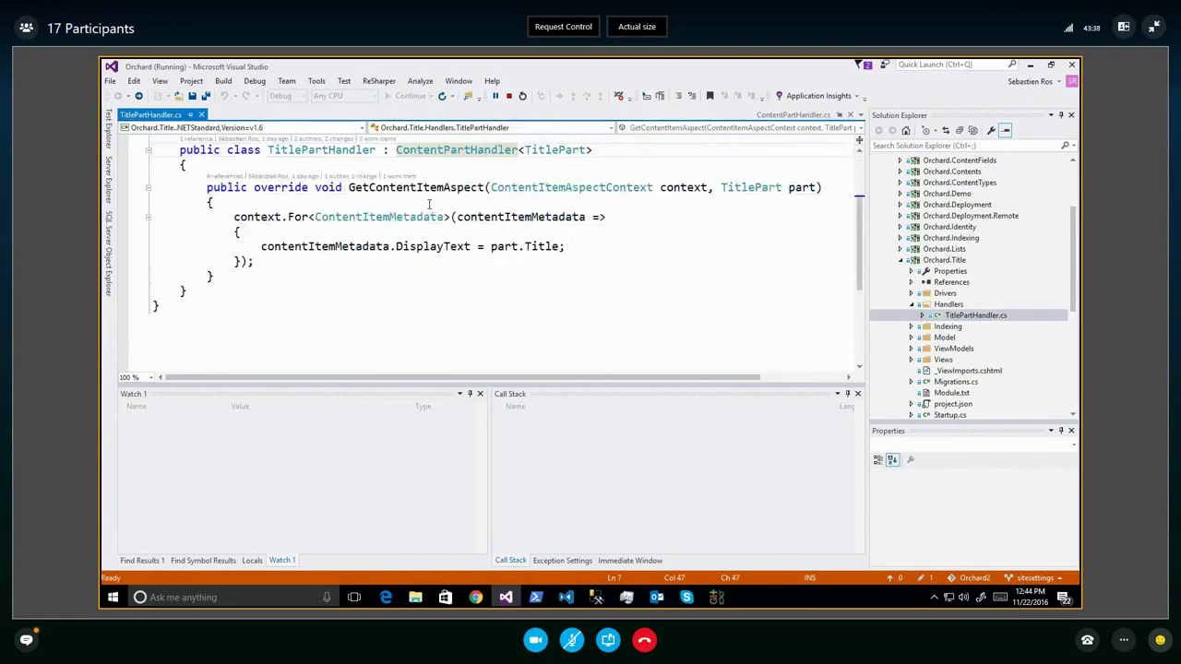
Search the entire solution for GetContentItemAspect and widen the results pane to show more of the file paths
{"action": "double_click", "coordinate": [423, 189]}
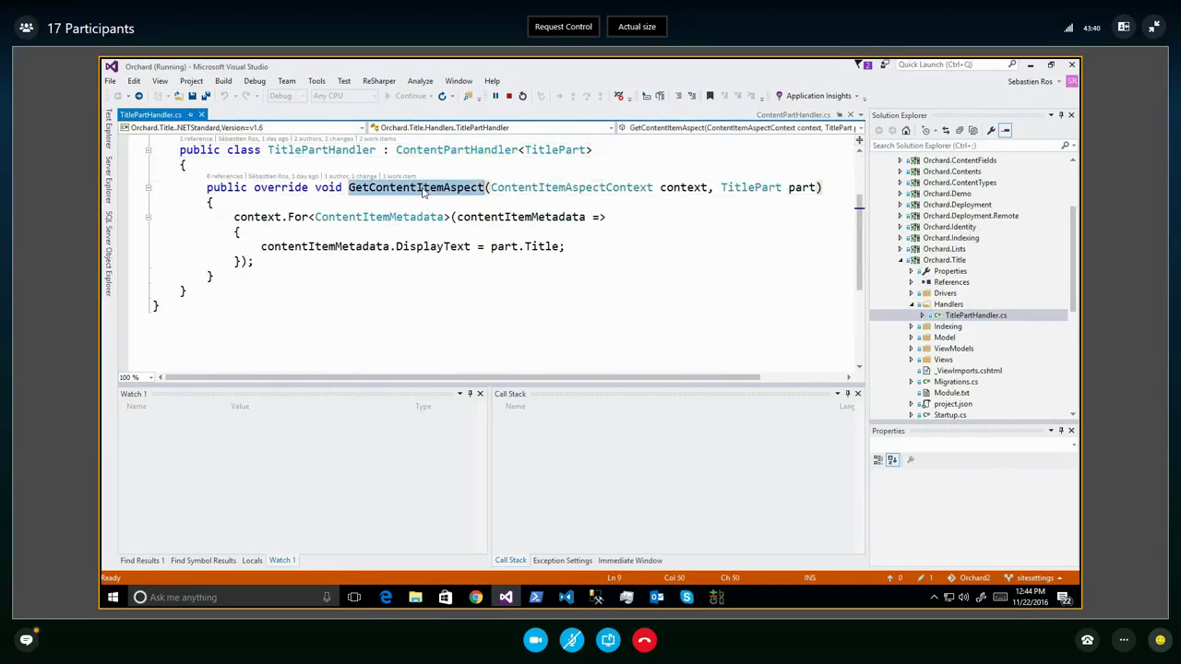
{"action": "key", "text": "ctrl+shift+f"}
{"action": "key", "text": "Return"}
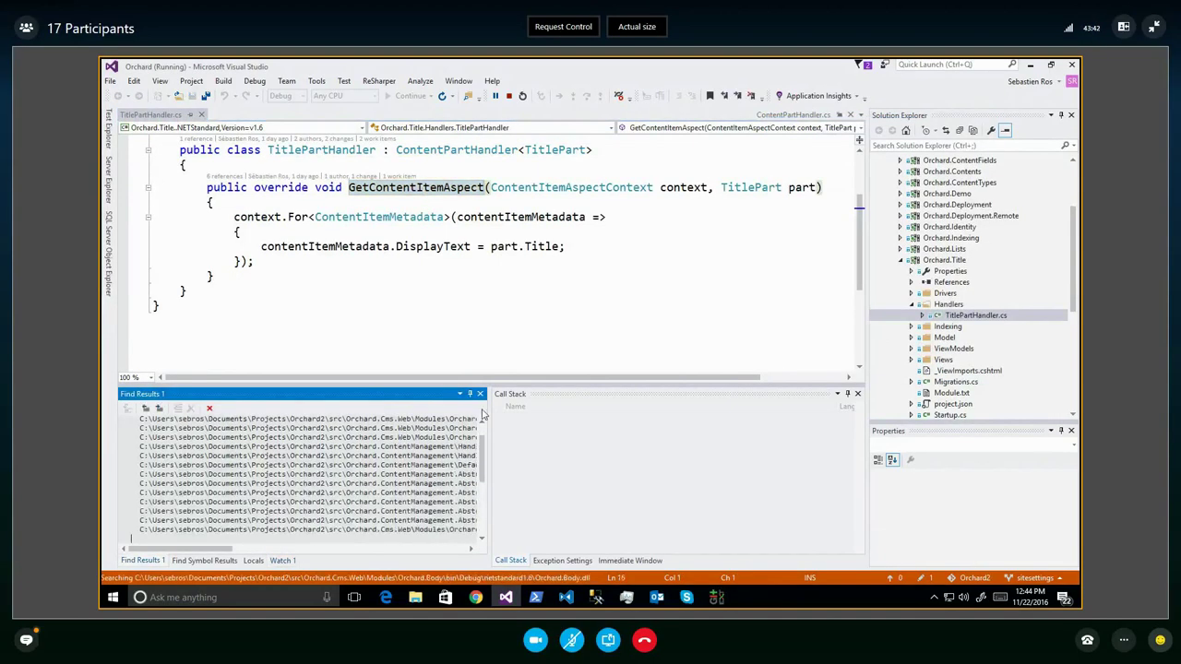
{"action": "left_click_drag", "start_coordinate": [489, 443], "coordinate": [577, 443]}
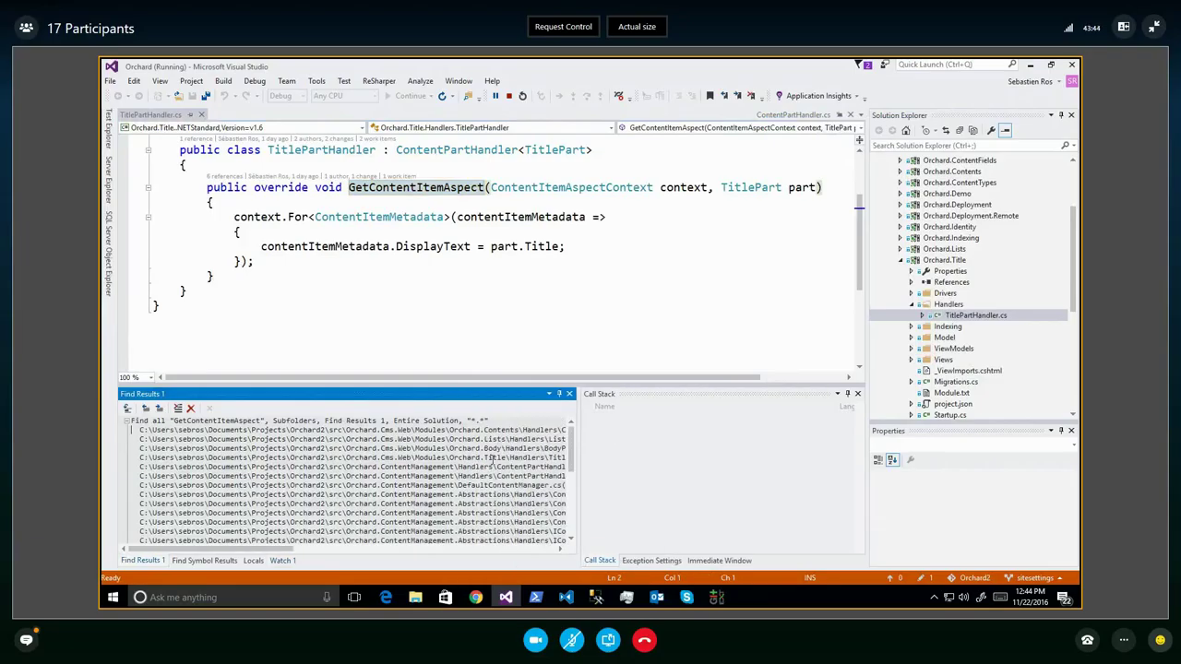
Open the GetContentItemAspect matches in the Orchard.Lists handler and the Orchard.Body handler from the search results
{"action": "left_click", "coordinate": [515, 439]}
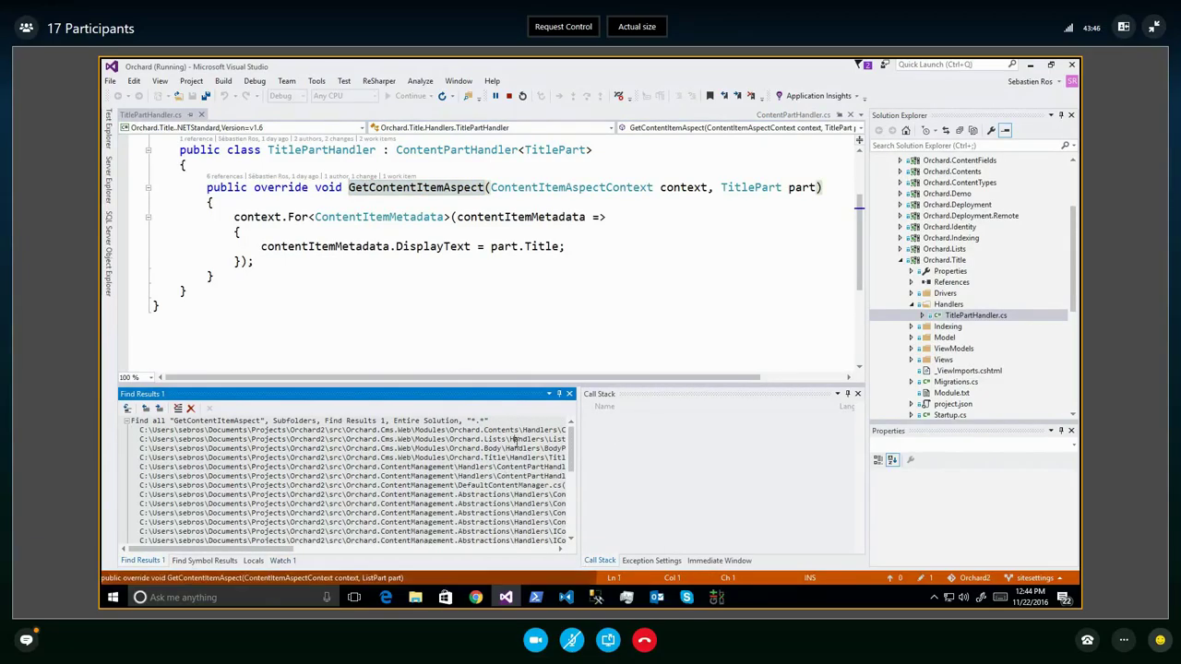
{"action": "double_click", "coordinate": [514, 439]}
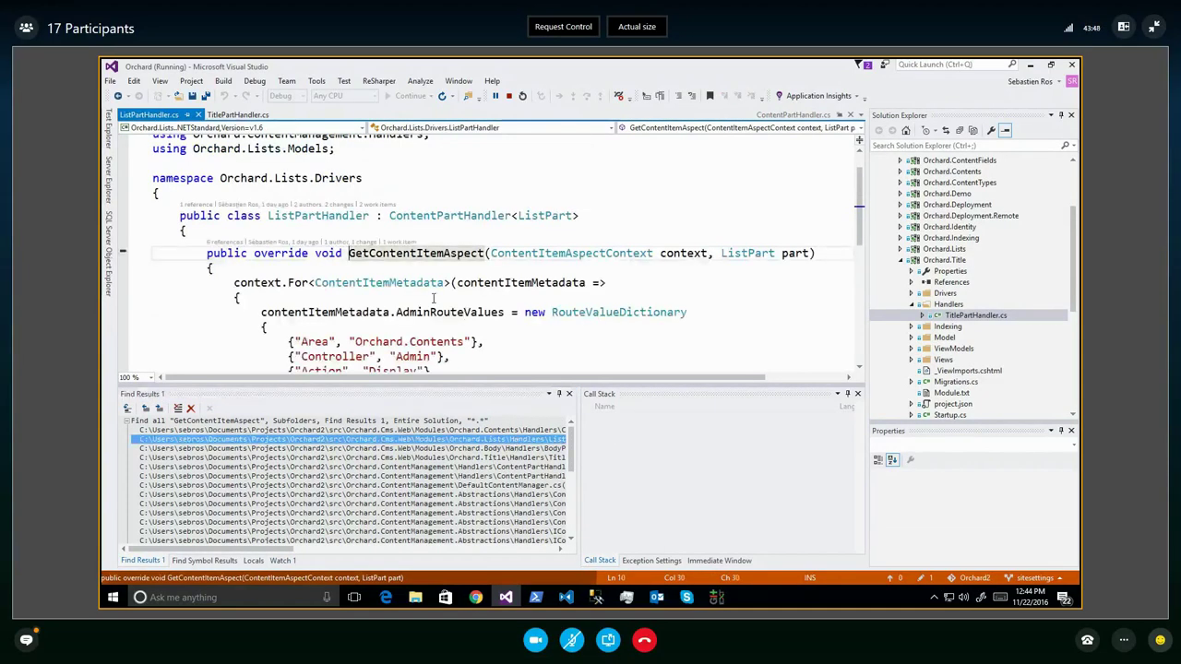
{"action": "double_click", "coordinate": [510, 450]}
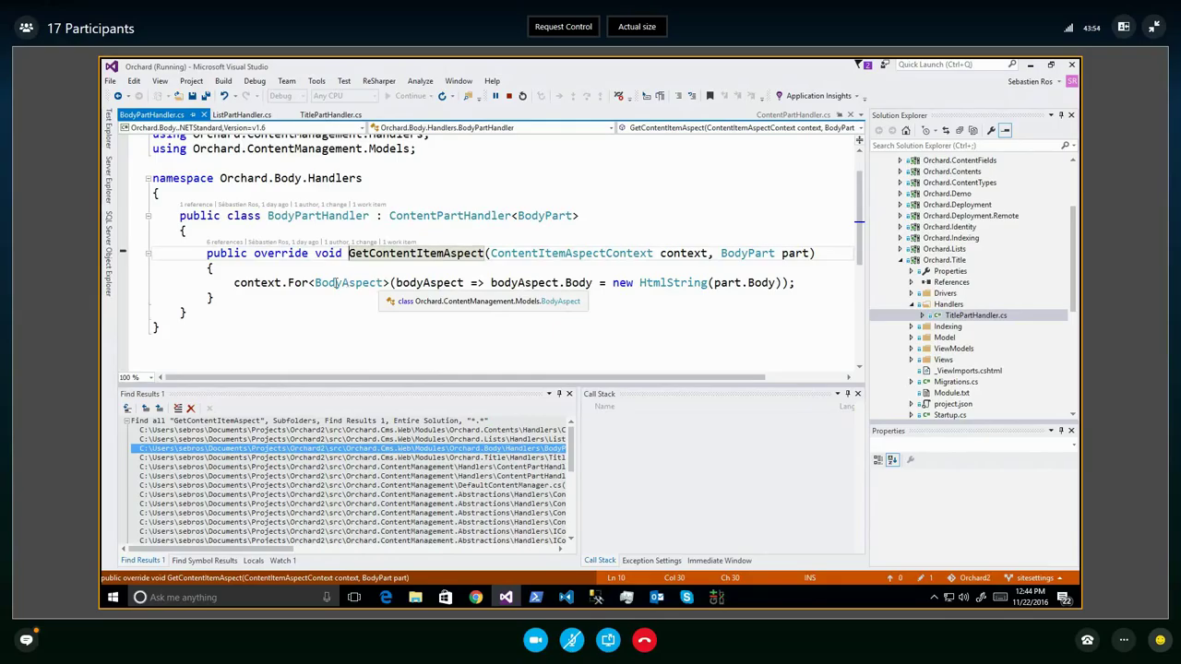
Examine how GetContentItemAspect in BodyPartHandler fills the BodyAspect with an HtmlString built from part.Body
{"action": "double_click", "coordinate": [376, 282]}
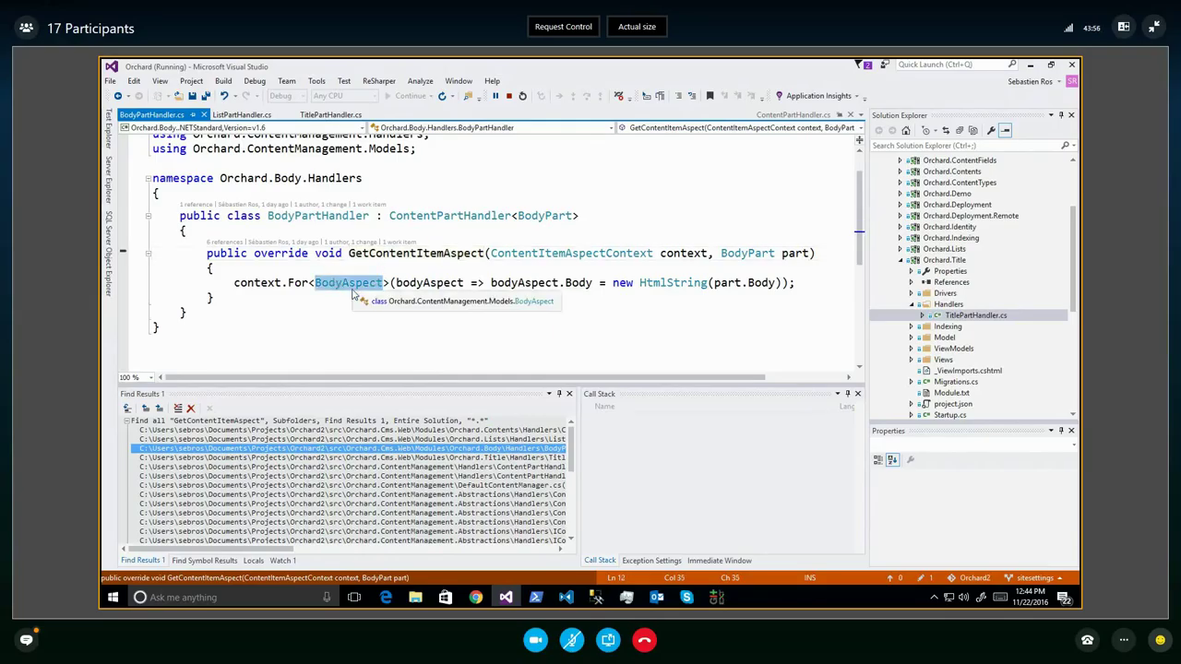
{"action": "left_click", "coordinate": [323, 268]}
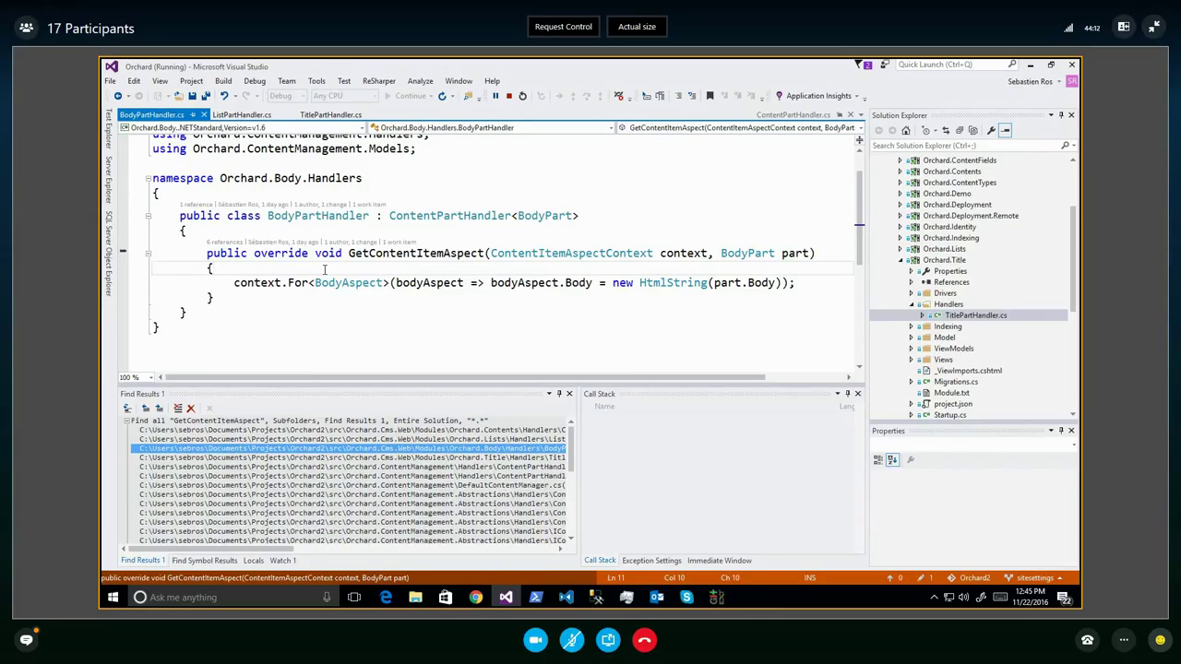
{"action": "double_click", "coordinate": [317, 215]}
{"action": "double_click", "coordinate": [348, 283]}
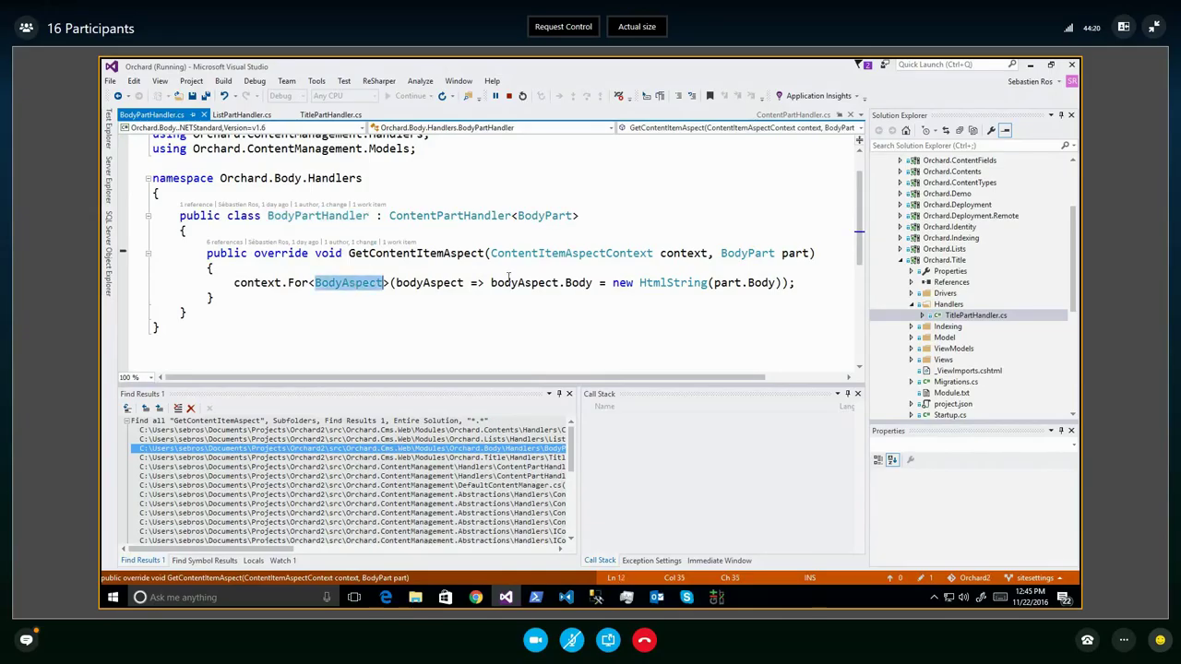
{"action": "double_click", "coordinate": [673, 283]}
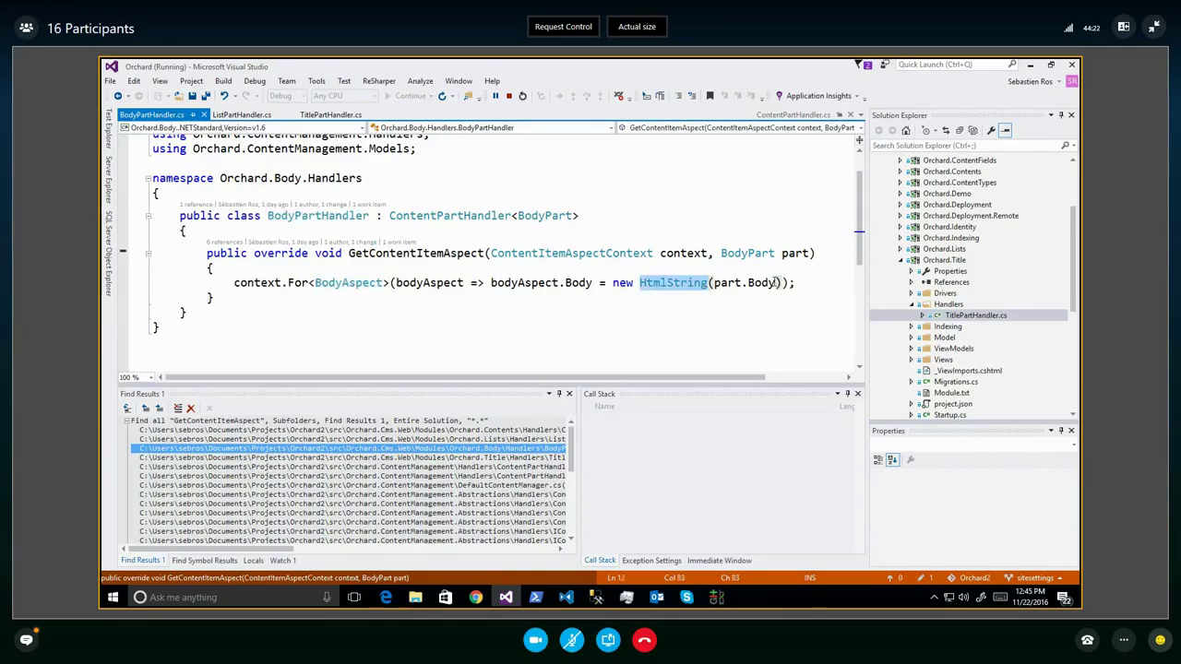
{"action": "double_click", "coordinate": [752, 283]}
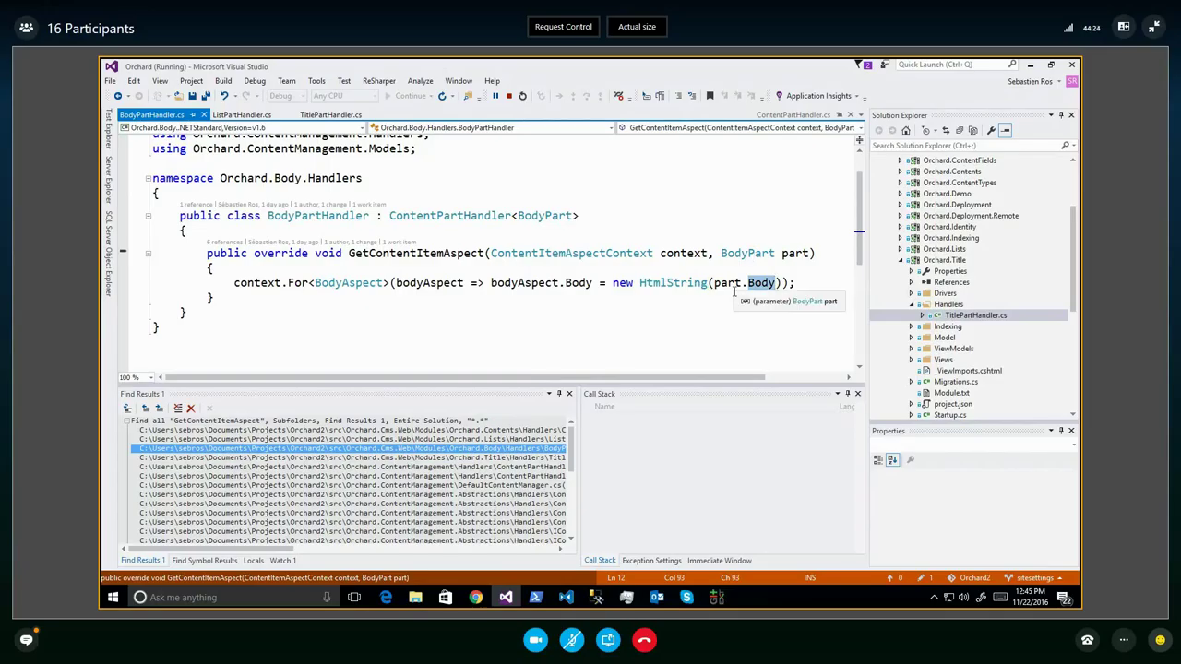
{"action": "double_click", "coordinate": [347, 284]}
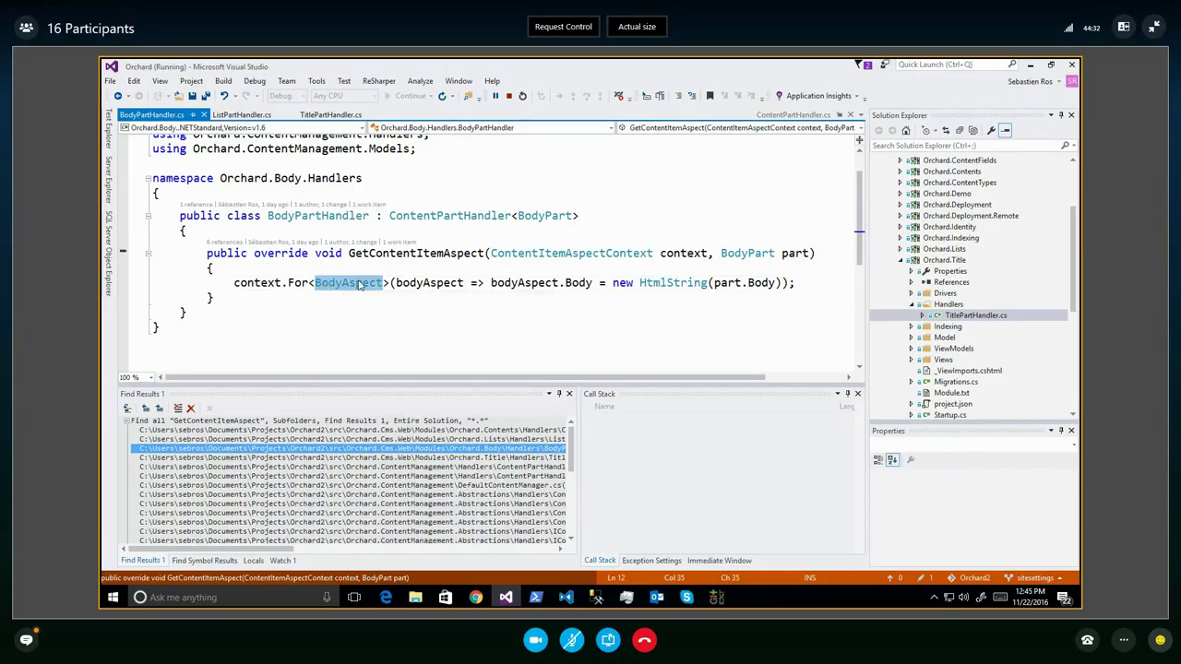
{"action": "left_click", "coordinate": [345, 282]}
{"action": "double_click", "coordinate": [345, 283]}
{"action": "left_click", "coordinate": [345, 291]}
{"action": "double_click", "coordinate": [345, 292]}
{"action": "mouse_move", "coordinate": [365, 288]}
{"action": "double_click", "coordinate": [403, 257]}
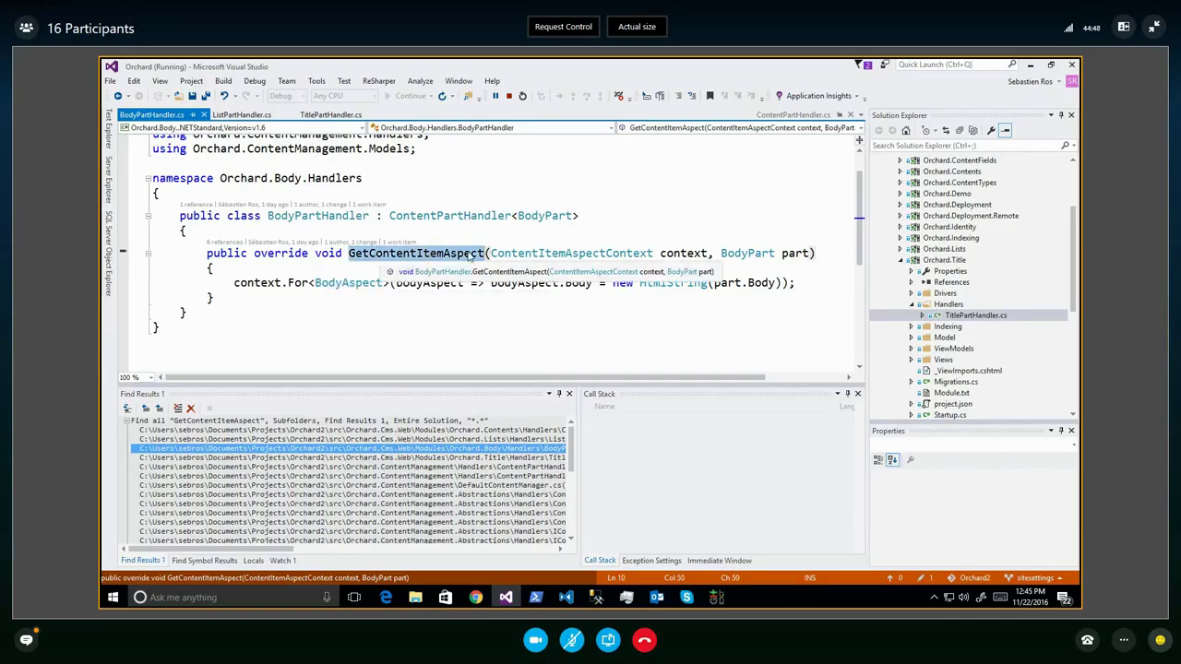
{"action": "double_click", "coordinate": [348, 284]}
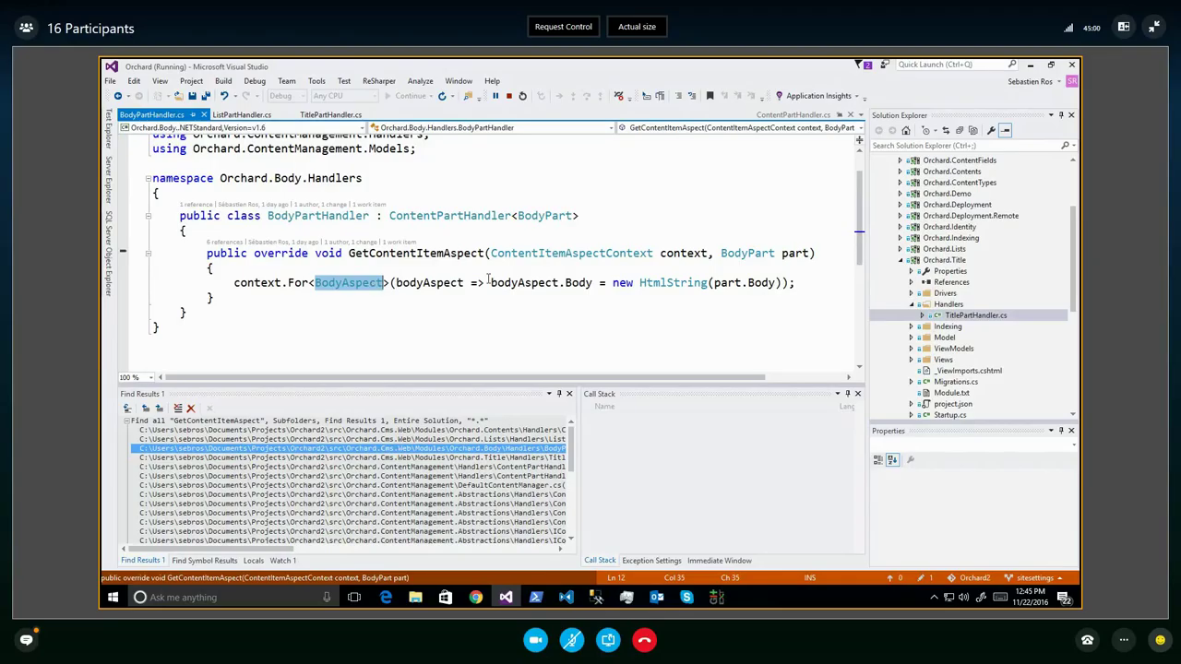
{"action": "left_click", "coordinate": [349, 284]}
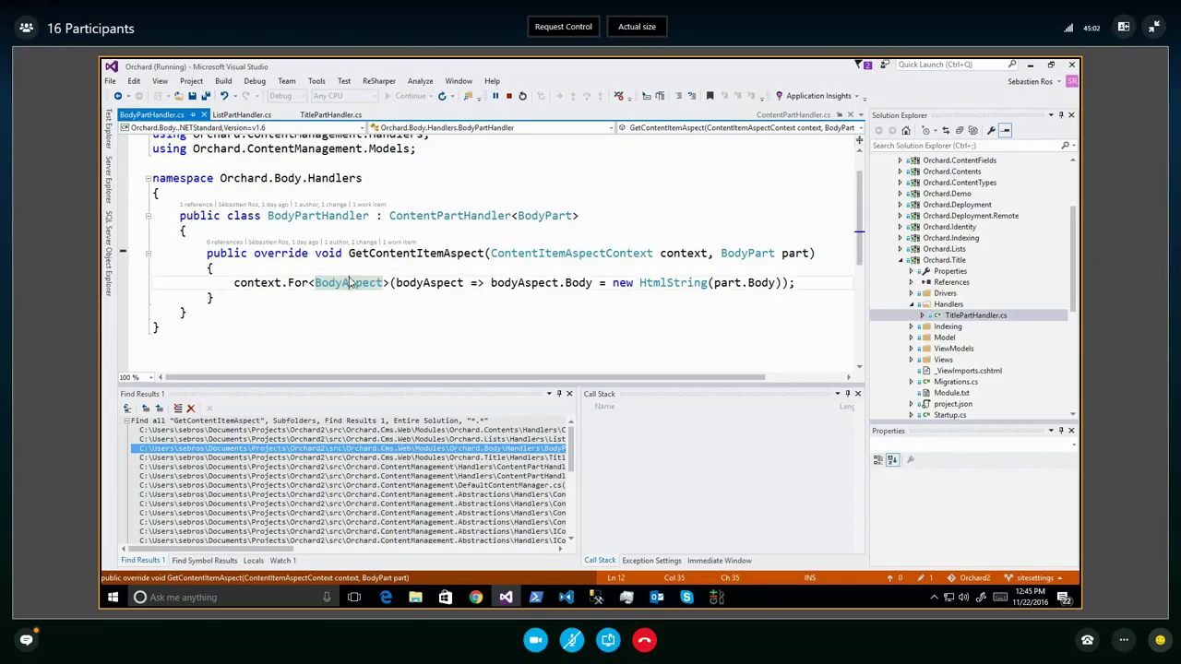
{"action": "double_click", "coordinate": [348, 285]}
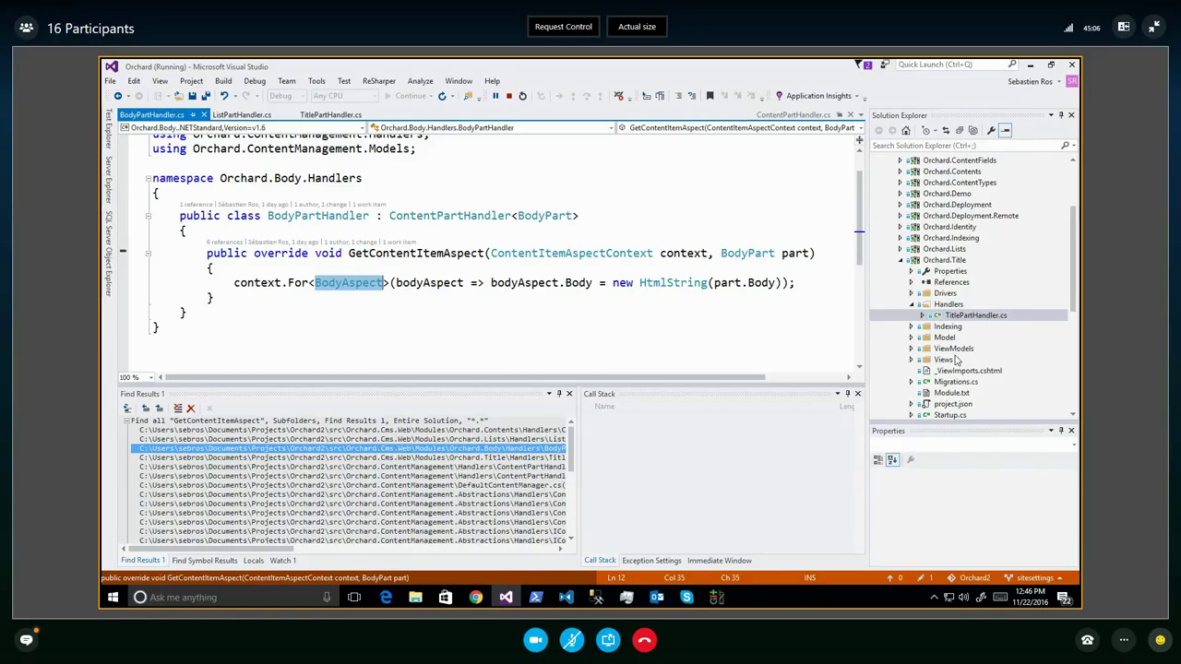
Collapse the Orchard.Title project in the solution tree and select the Orchard.Lists project
{"action": "left_click", "coordinate": [900, 261]}
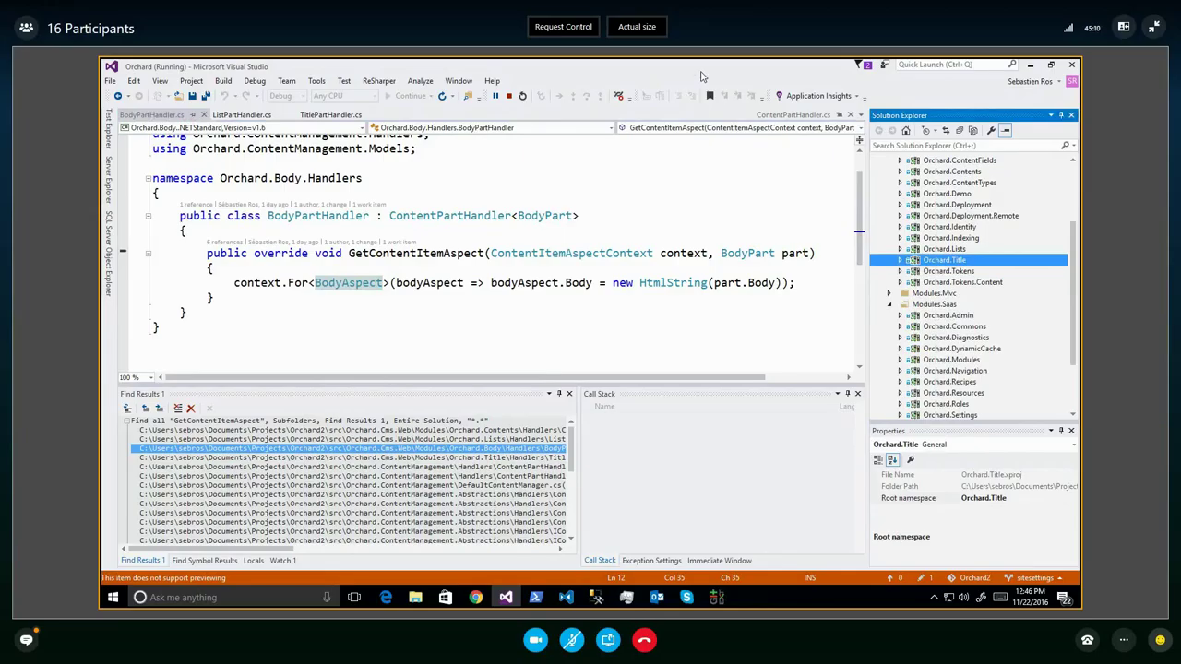
{"action": "left_click", "coordinate": [950, 249]}
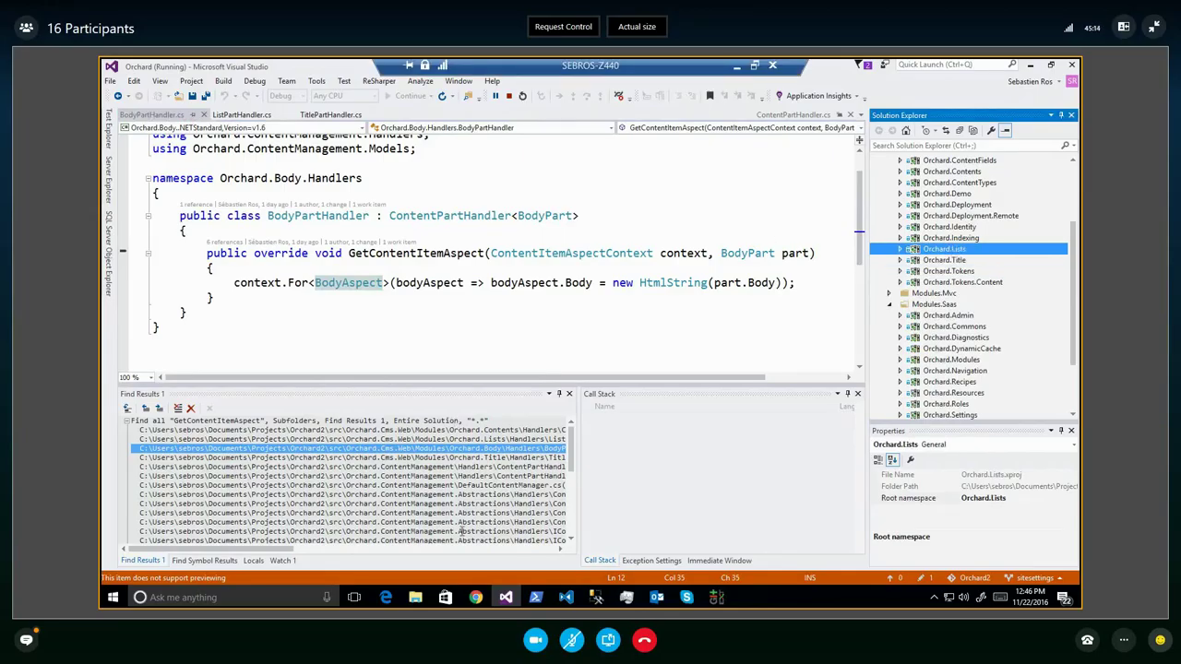
Switch to the Orchard admin site in Chrome and create a Lucene index named Search
{"action": "left_click", "coordinate": [477, 599]}
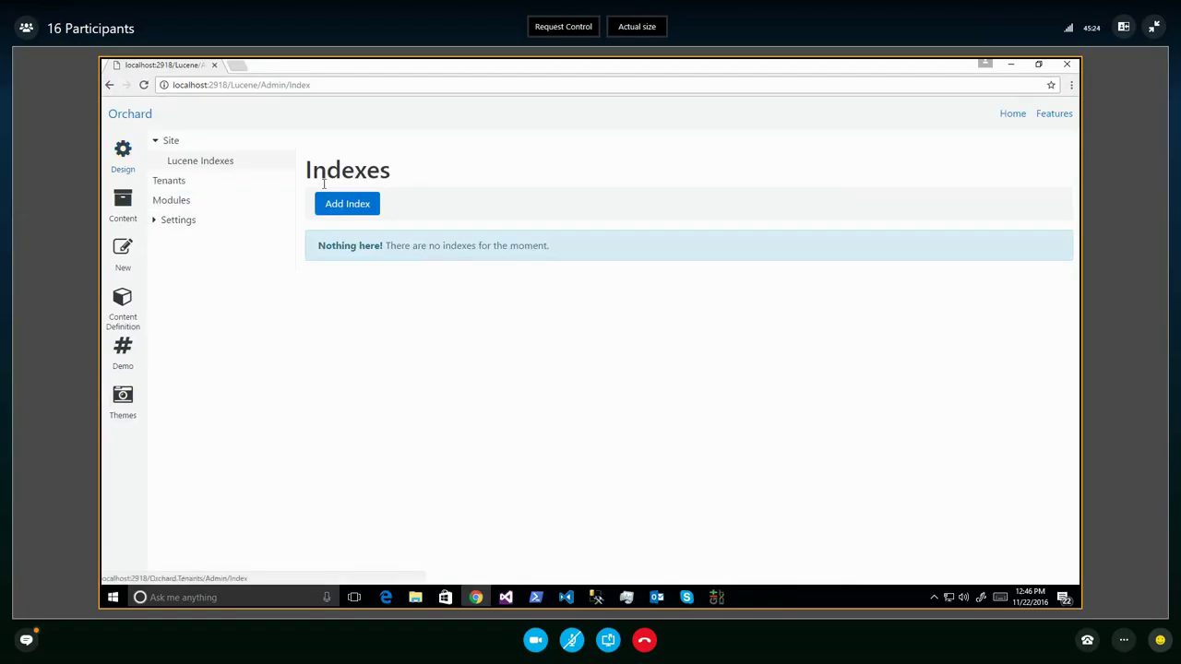
{"action": "left_click", "coordinate": [353, 206]}
{"action": "type", "text": "Search"}
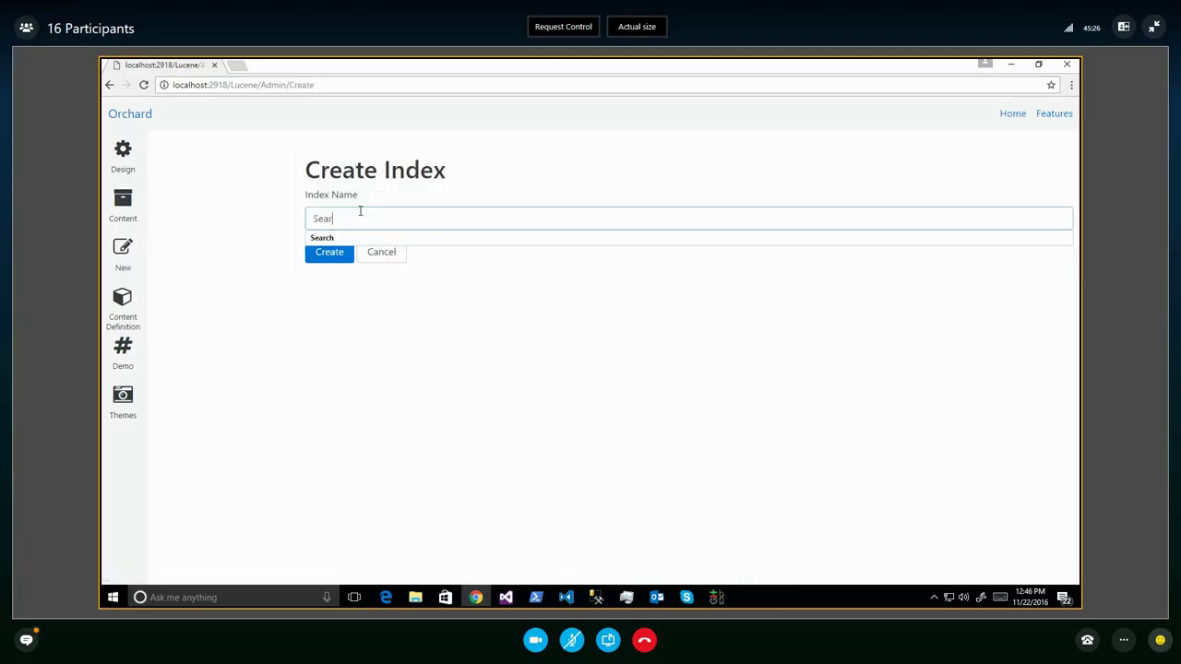
{"action": "left_click", "coordinate": [332, 259]}
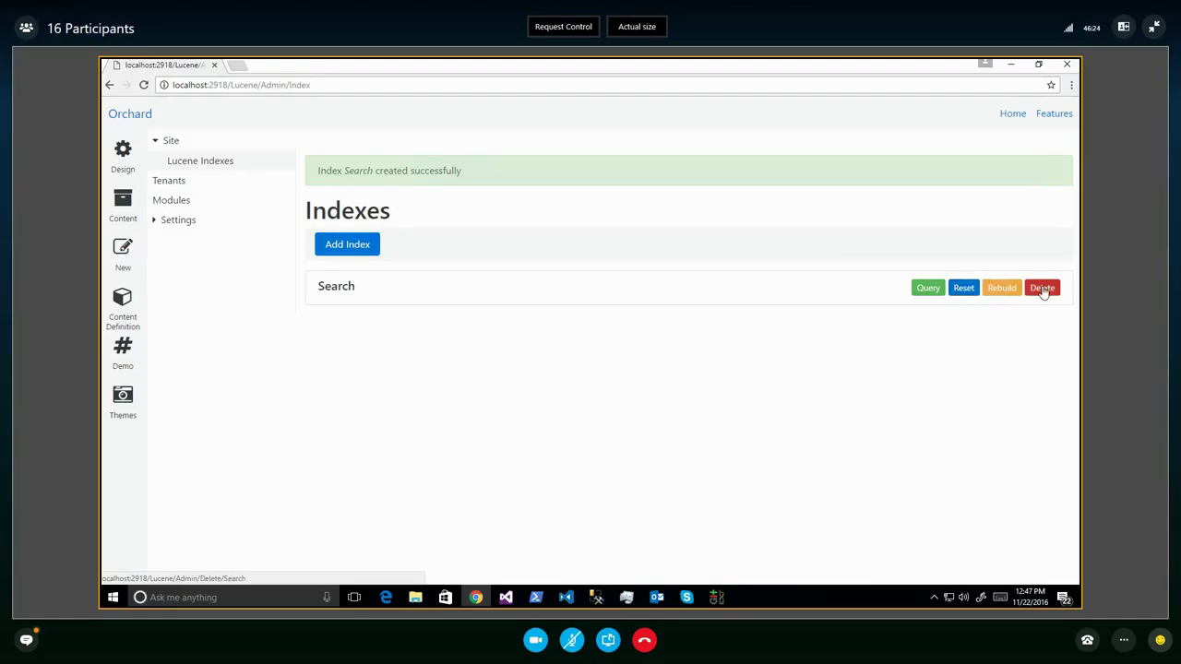
Query the new Search index for all documents with *:*
{"action": "left_click", "coordinate": [927, 290]}
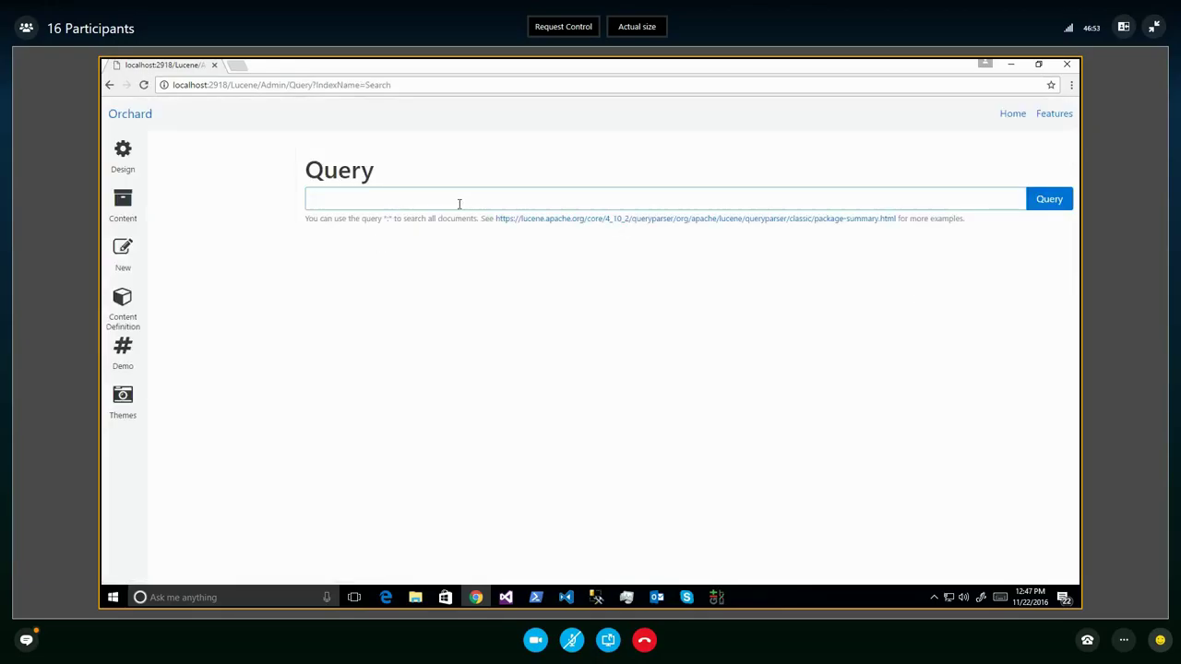
{"action": "left_click", "coordinate": [388, 226]}
{"action": "left_click", "coordinate": [357, 198]}
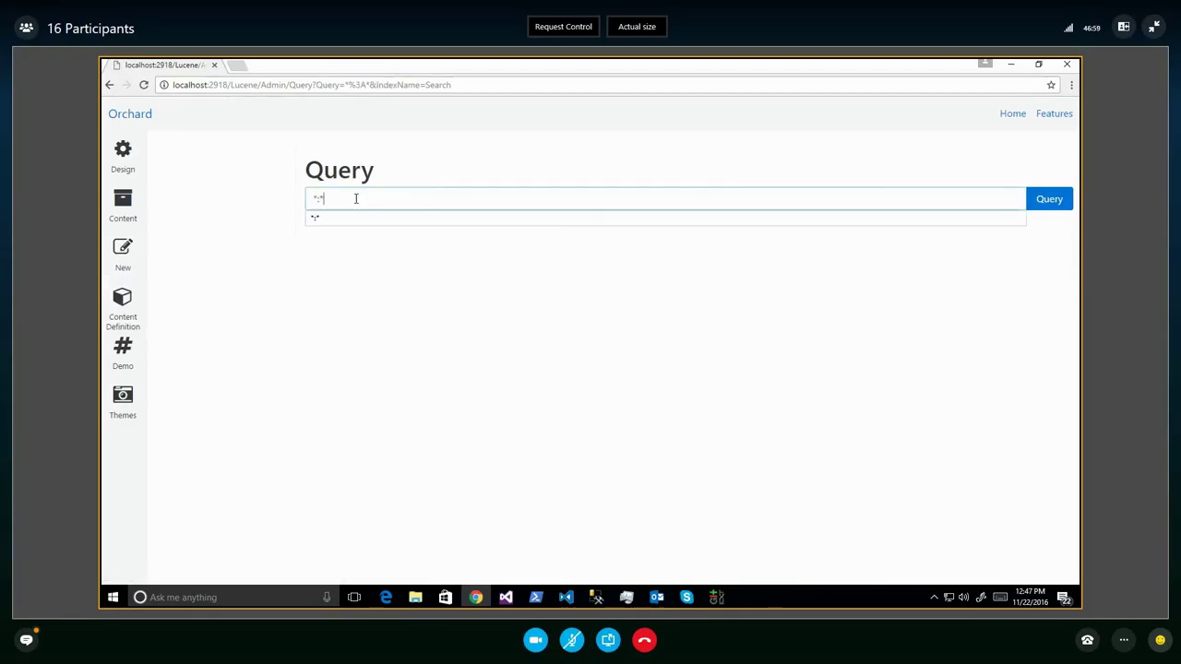
Create and publish a new Article titled "Article 1" with the body text "Lorem ipsum"
{"action": "left_click", "coordinate": [129, 256]}
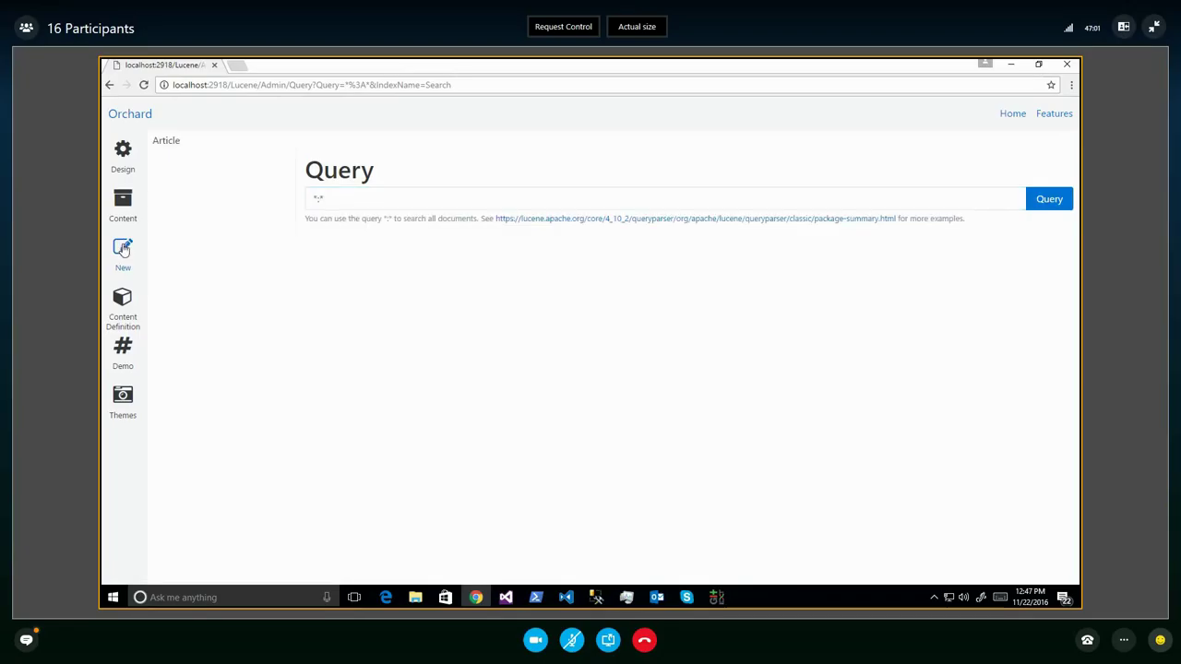
{"action": "left_click", "coordinate": [166, 146]}
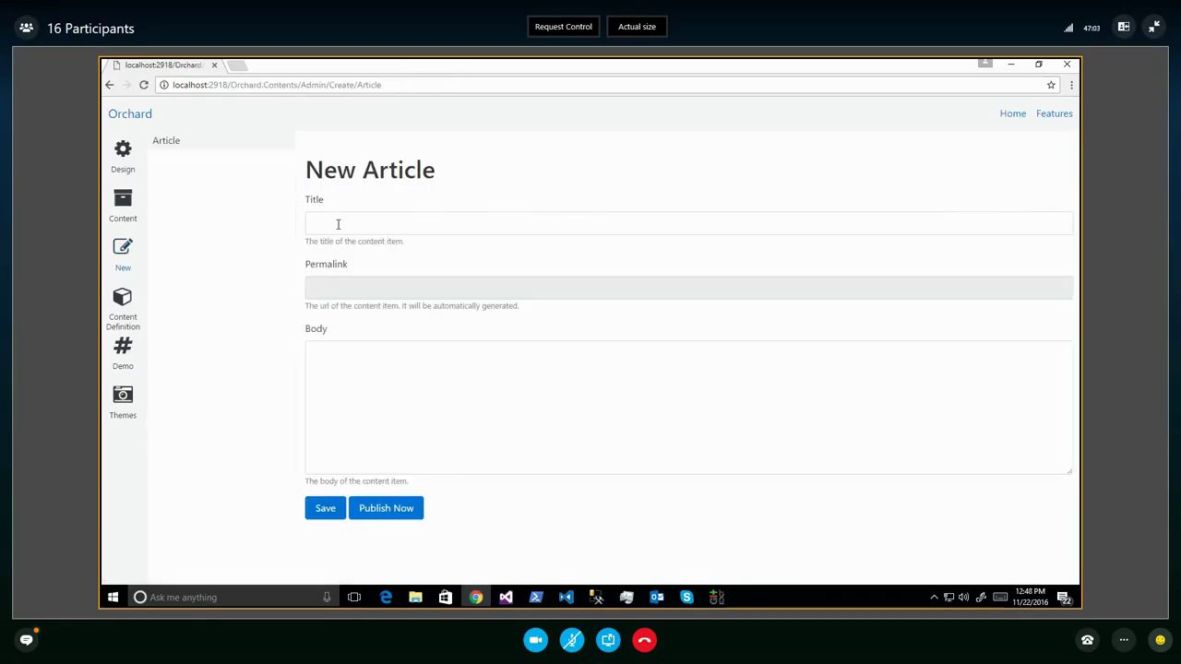
{"action": "left_click", "coordinate": [337, 224]}
{"action": "type", "text": "Article"}
{"action": "key", "text": "Down"}
{"action": "key", "text": "Tab"}
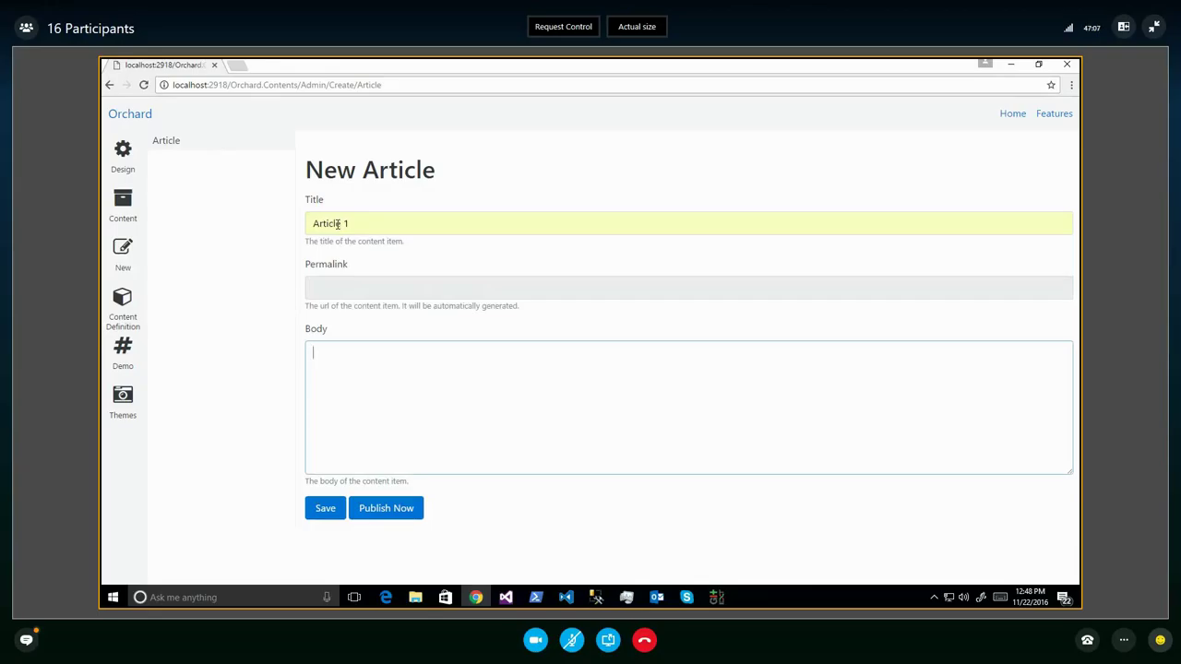
{"action": "type", "text": "Lorem ipsum"}
{"action": "left_click", "coordinate": [384, 506]}
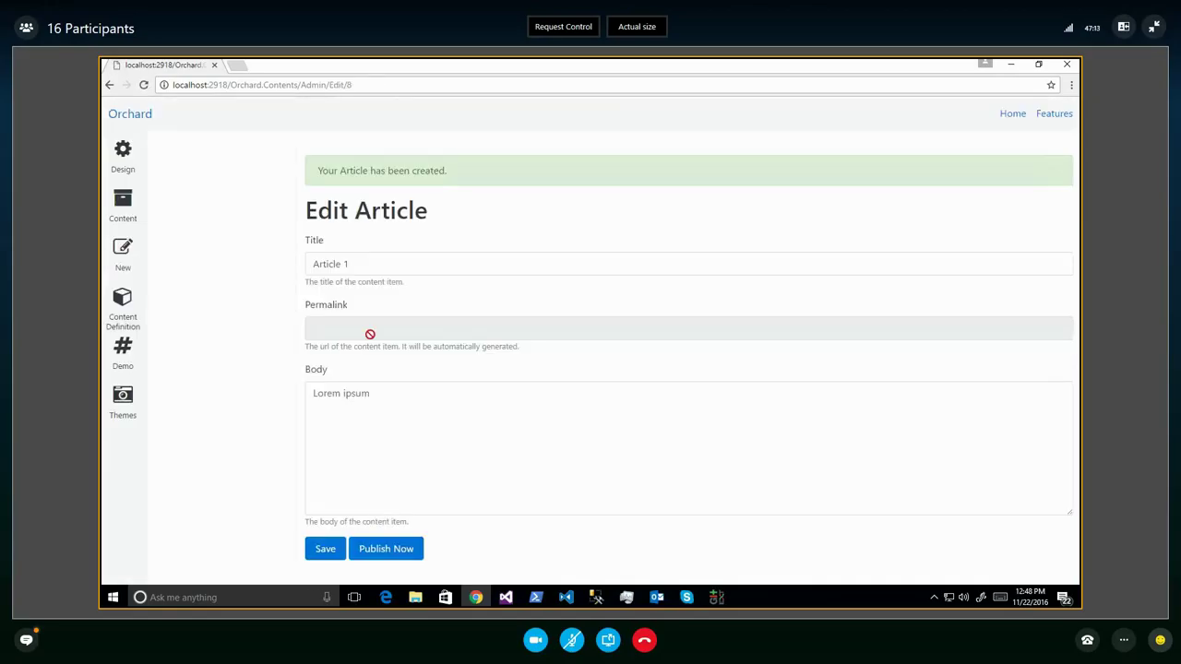
Return to the Lucene indexes and rerun the *:* query on the Search index after publishing the article
{"action": "left_click", "coordinate": [127, 163]}
{"action": "left_click", "coordinate": [167, 142]}
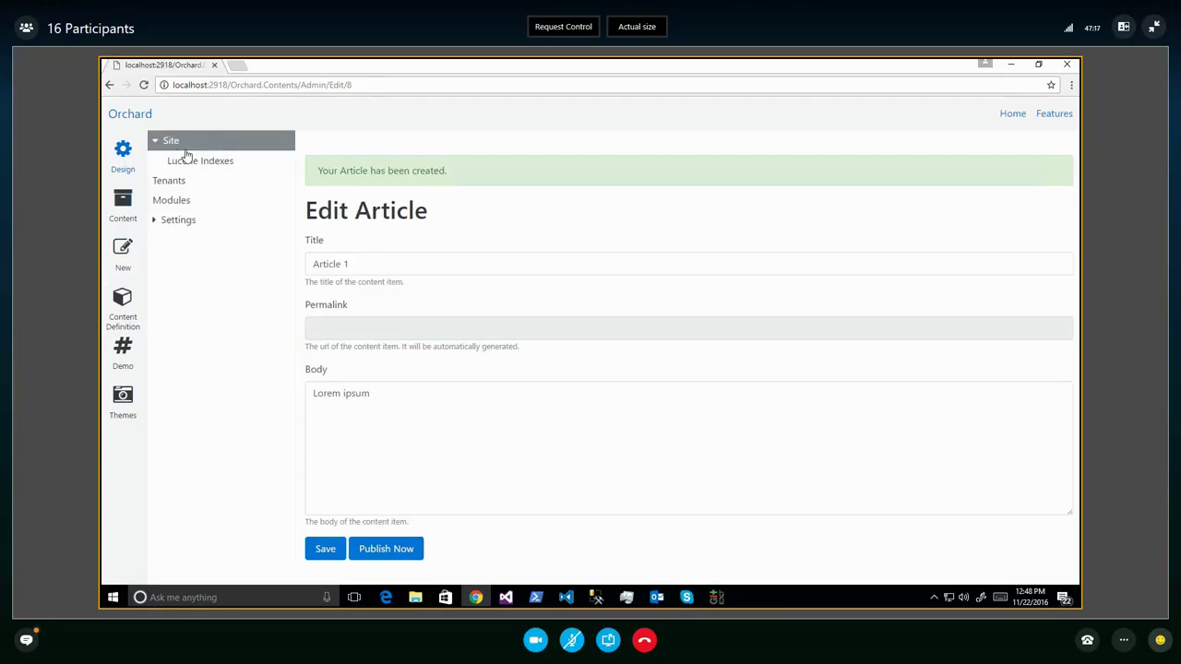
{"action": "left_click", "coordinate": [187, 160]}
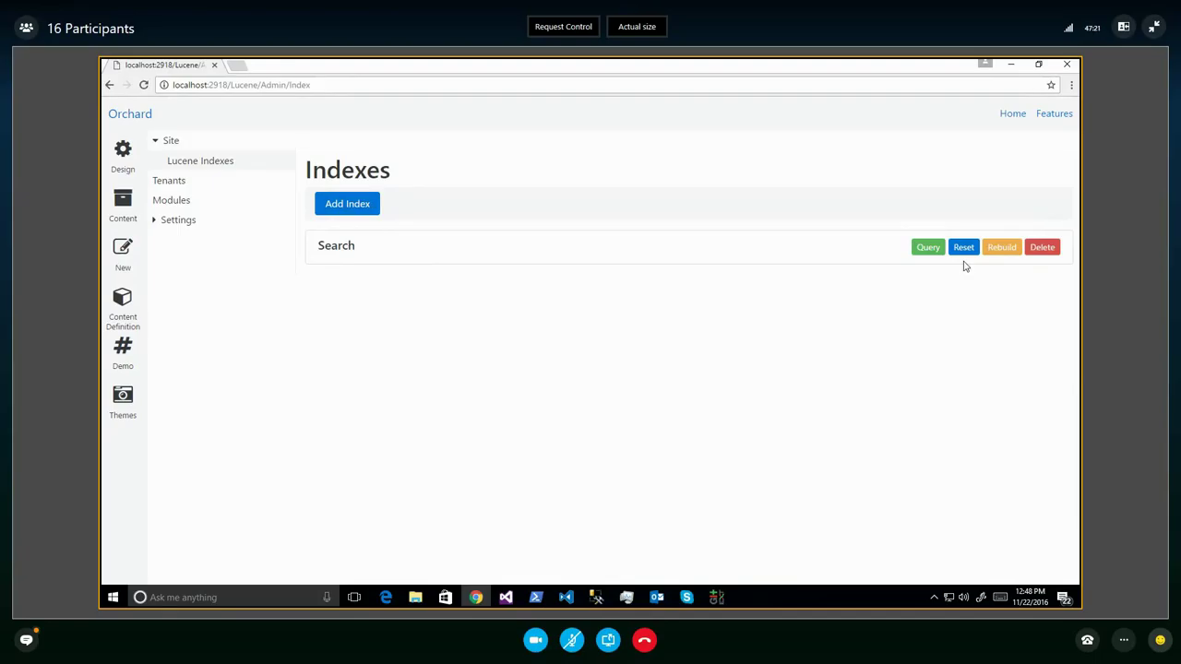
{"action": "left_click", "coordinate": [928, 247]}
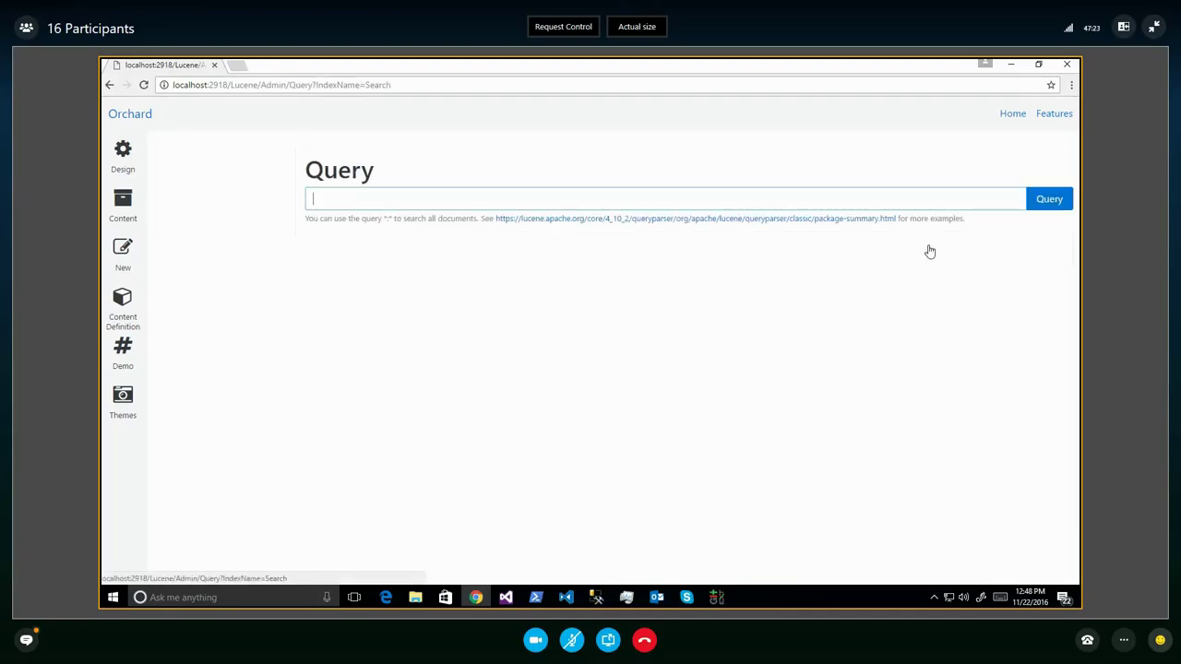
{"action": "left_click", "coordinate": [387, 223]}
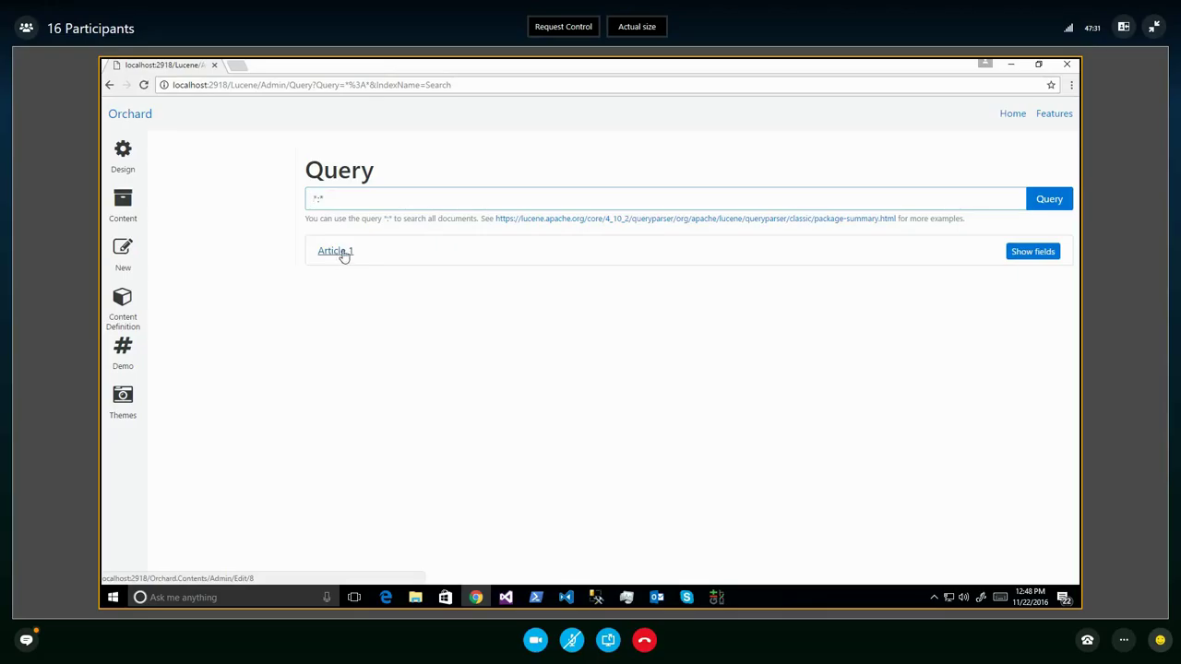
Show the indexed fields of Article 1 and examine the ContentItemId and ContentItemMetadata.DisplayText entries
{"action": "left_click", "coordinate": [1034, 253]}
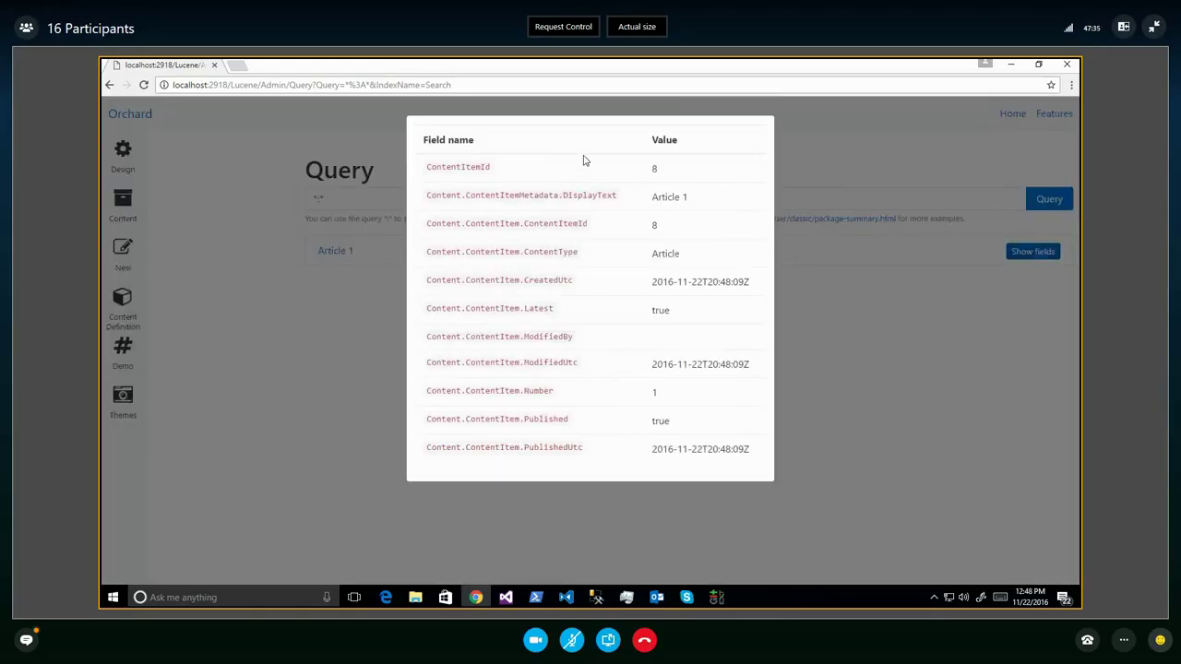
{"action": "double_click", "coordinate": [450, 165]}
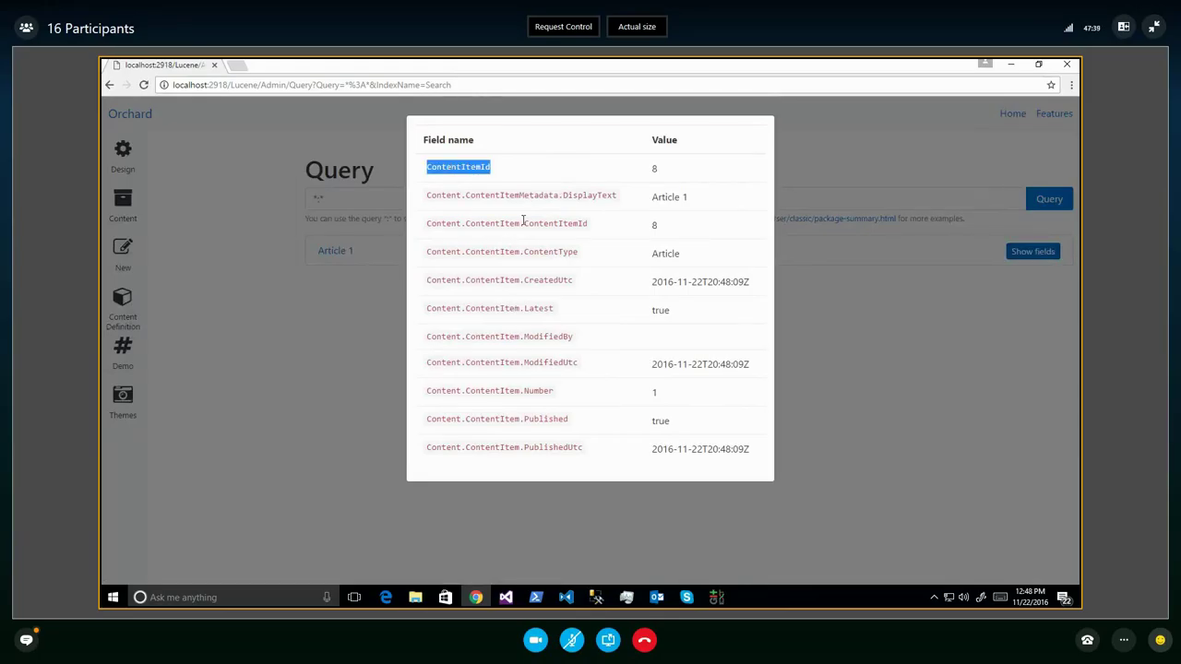
{"action": "left_click", "coordinate": [508, 334]}
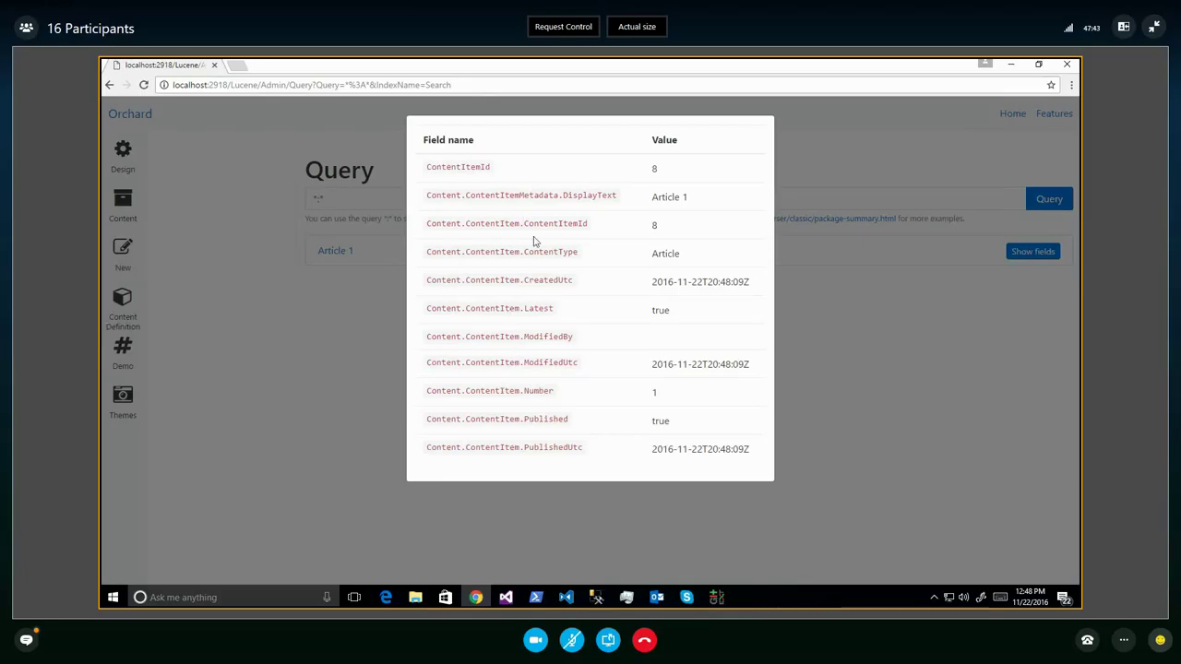
{"action": "double_click", "coordinate": [577, 195]}
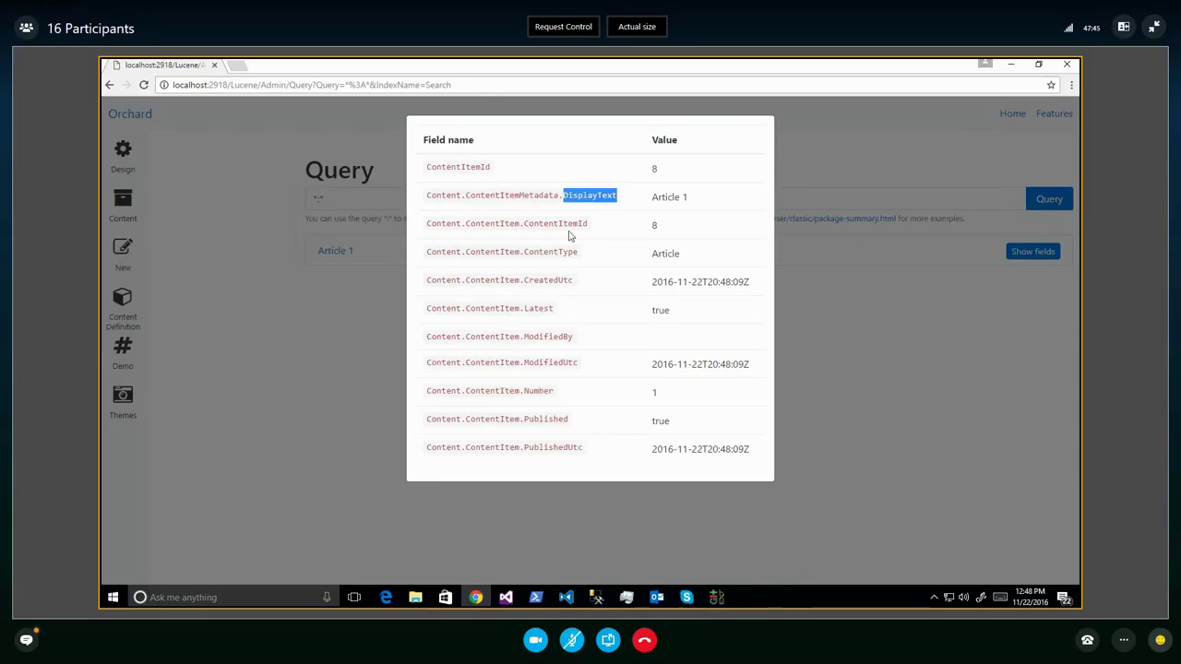
Examine the ContentItemId and Content.ContentItemMetadata.DisplayText field names again, select the full DisplayText name, and close the field list
{"action": "left_click", "coordinate": [569, 235]}
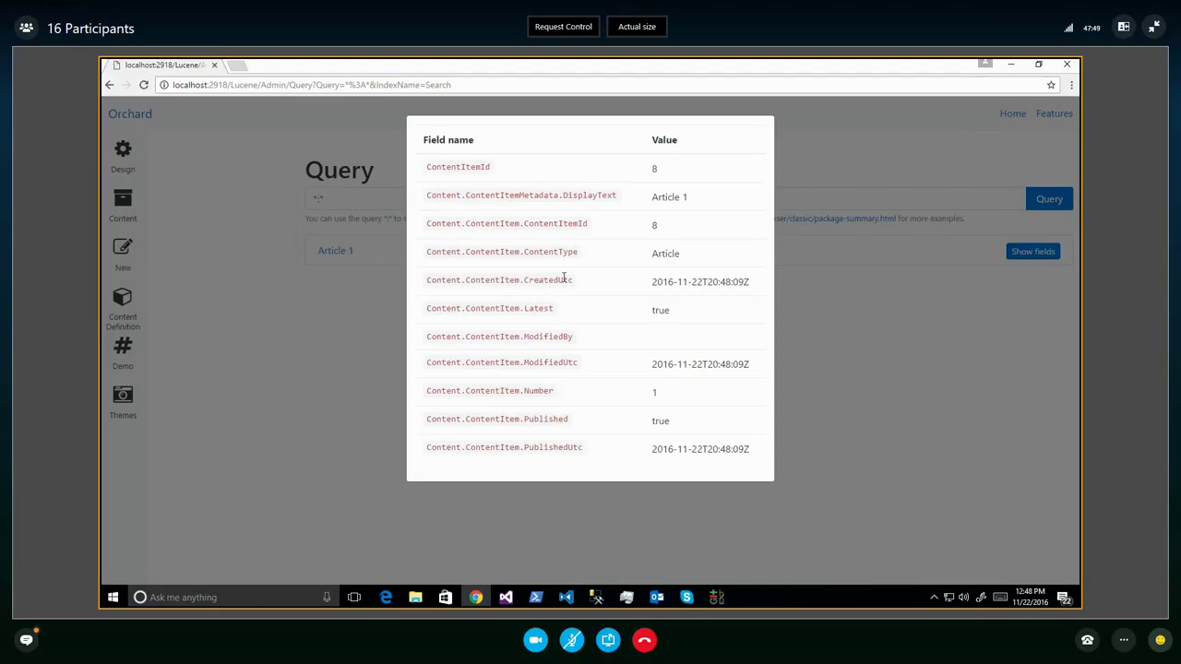
{"action": "double_click", "coordinate": [467, 166]}
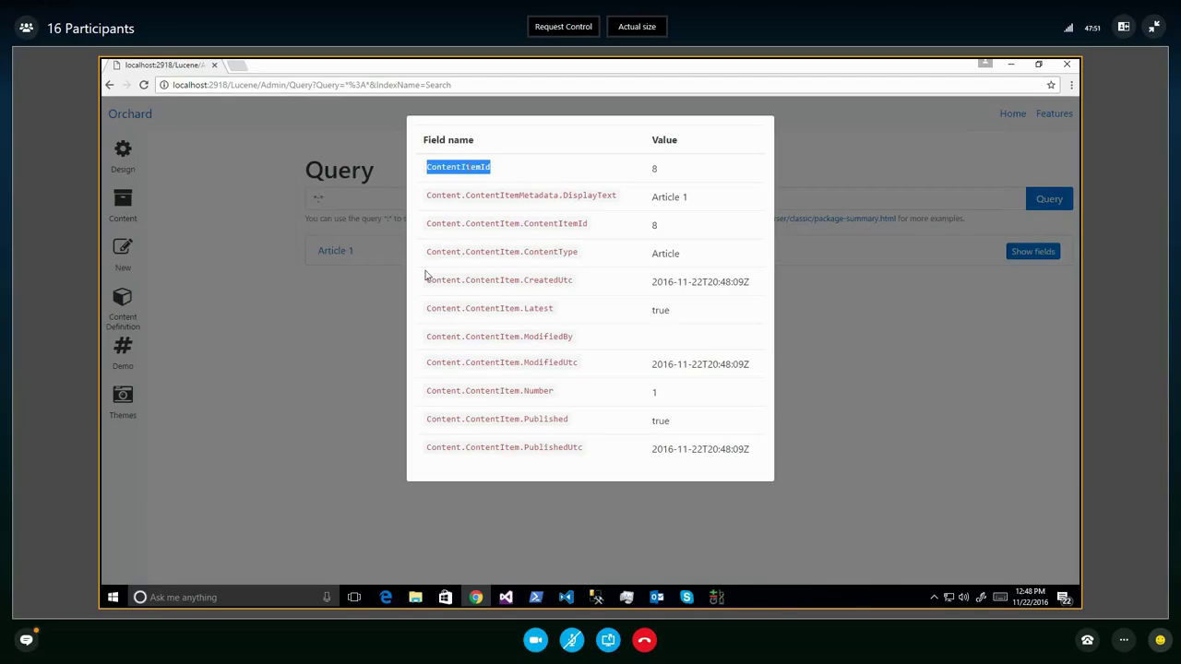
{"action": "double_click", "coordinate": [599, 195]}
{"action": "left_click", "coordinate": [609, 196]}
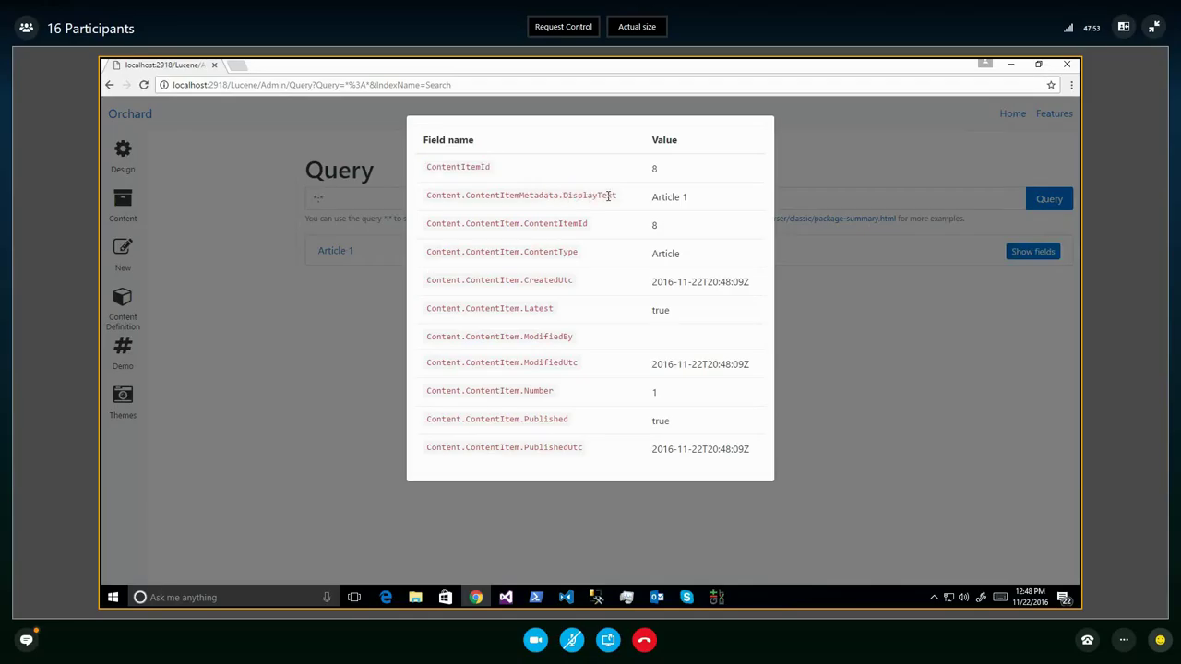
{"action": "left_click_drag", "start_coordinate": [616, 195], "coordinate": [413, 201]}
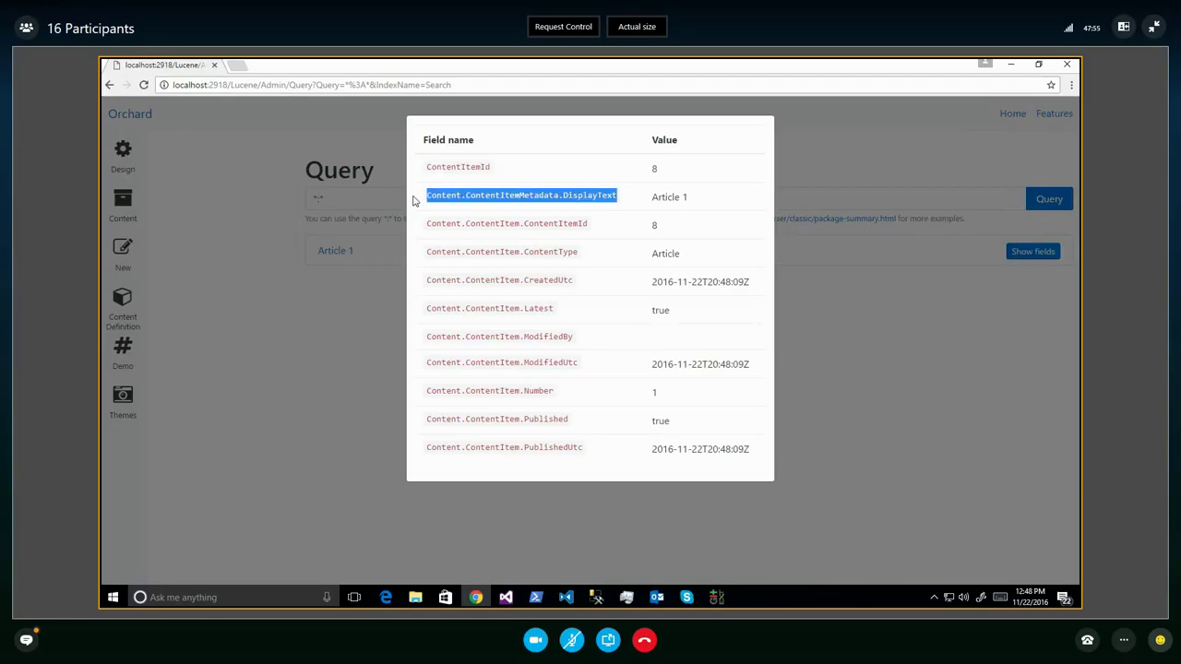
{"action": "left_click", "coordinate": [385, 198]}
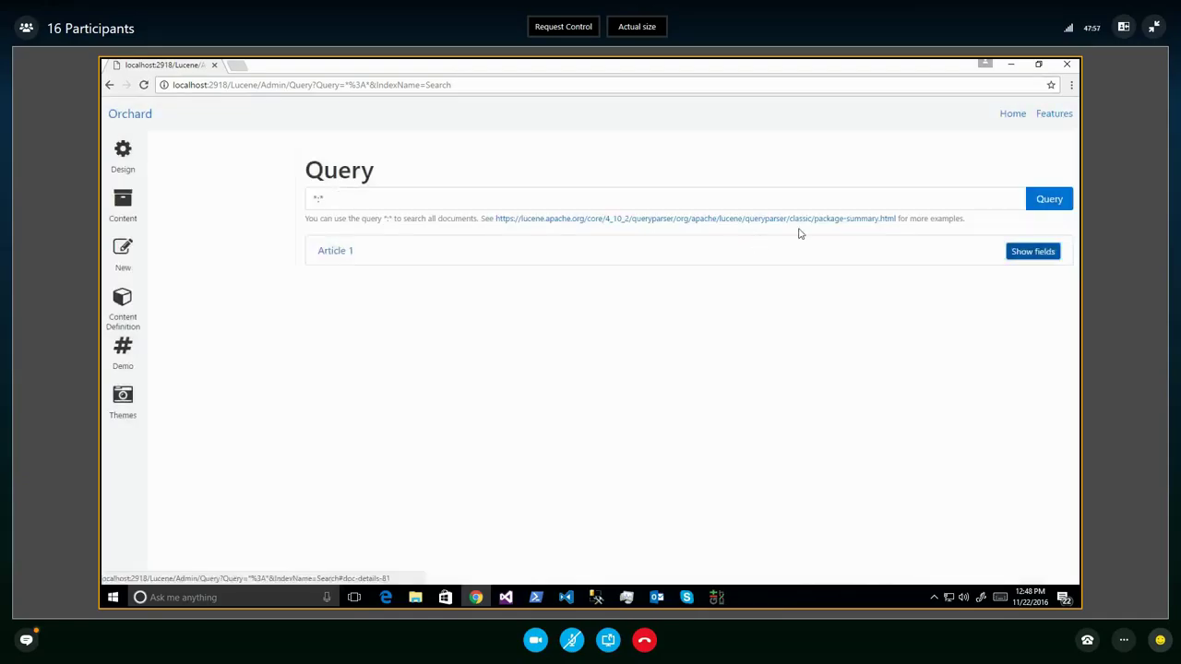
Query the Search index with Content.ContentItemMetadata.DisplayText:article
{"action": "left_click", "coordinate": [513, 198]}
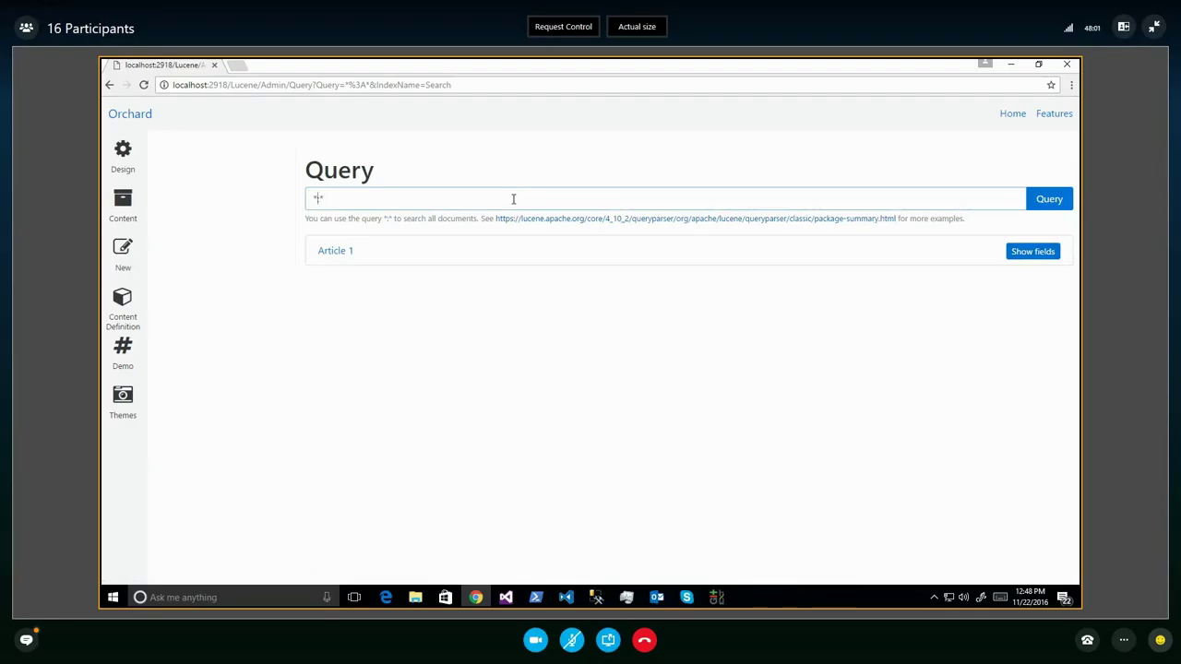
{"action": "type", "text": "Content.ContentItemMetadata.DisplayText:*"}
{"action": "key", "text": "shift+Left"}
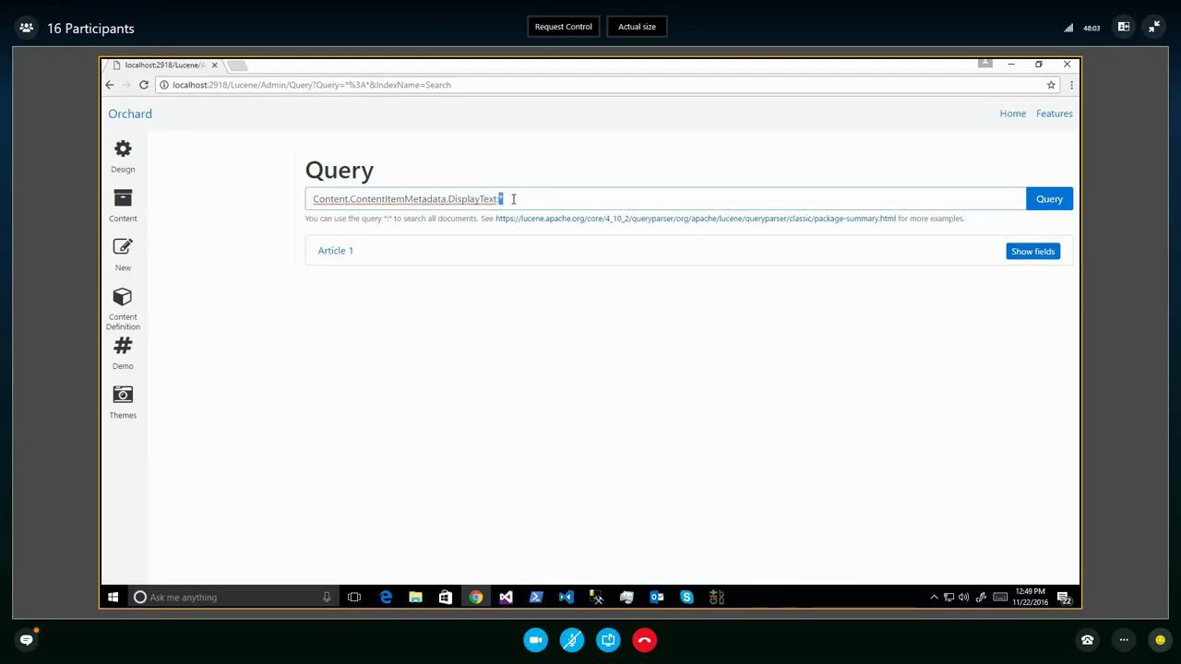
{"action": "type", "text": "article"}
{"action": "key", "text": "Return"}
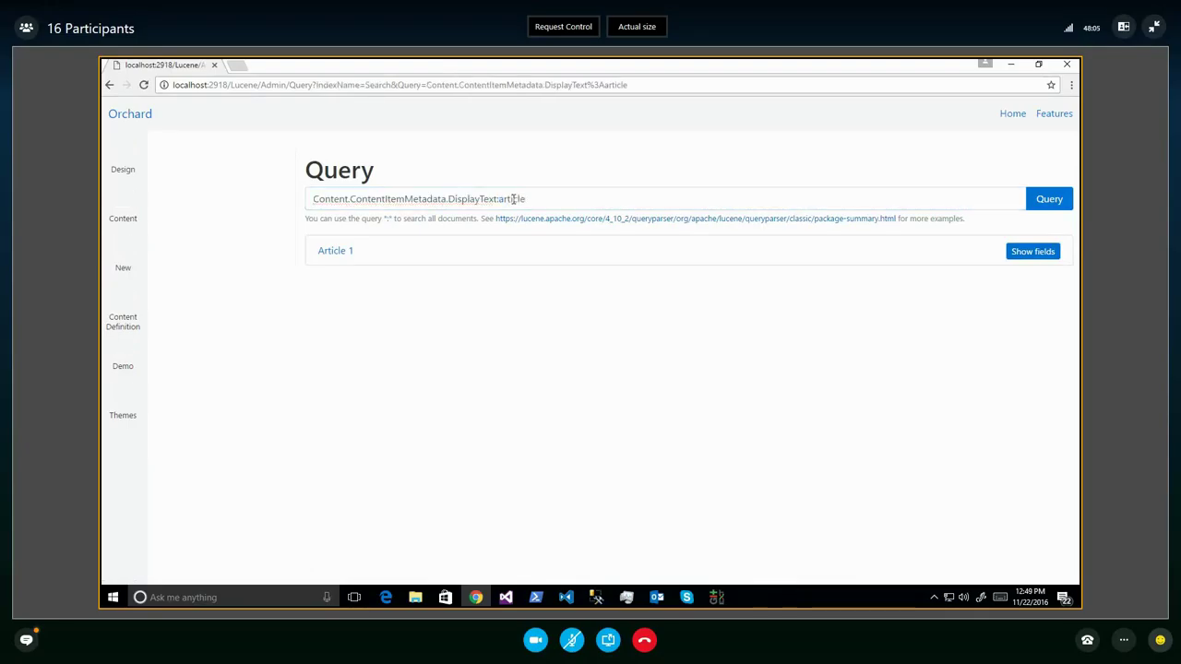
Replace the search term in the DisplayText query with foo and run it
{"action": "key", "text": "ctrl+shift+Left"}
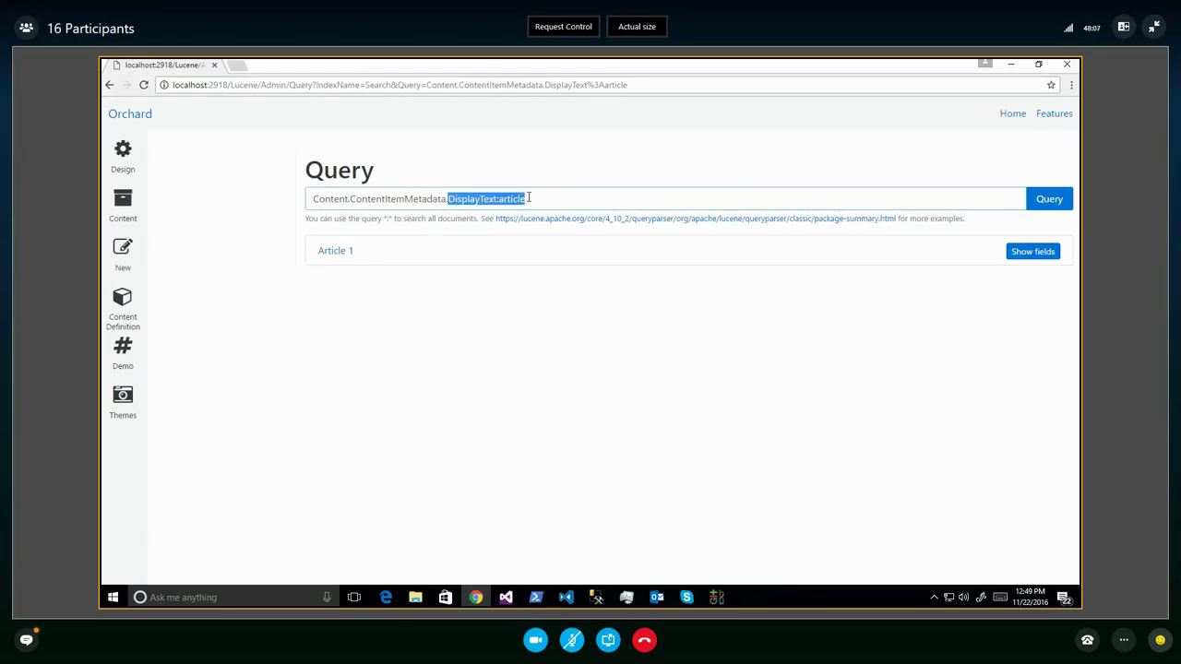
{"action": "key", "text": "Right"}
{"action": "key", "text": "shift+Left"}
{"action": "key", "text": "shift+Left"}
{"action": "key", "text": "shift+Left"}
{"action": "key", "text": "shift+Left"}
{"action": "key", "text": "shift+Left"}
{"action": "key", "text": "shift+Left"}
{"action": "key", "text": "shift+Left"}
{"action": "type", "text": "foo"}
{"action": "key", "text": "Return"}
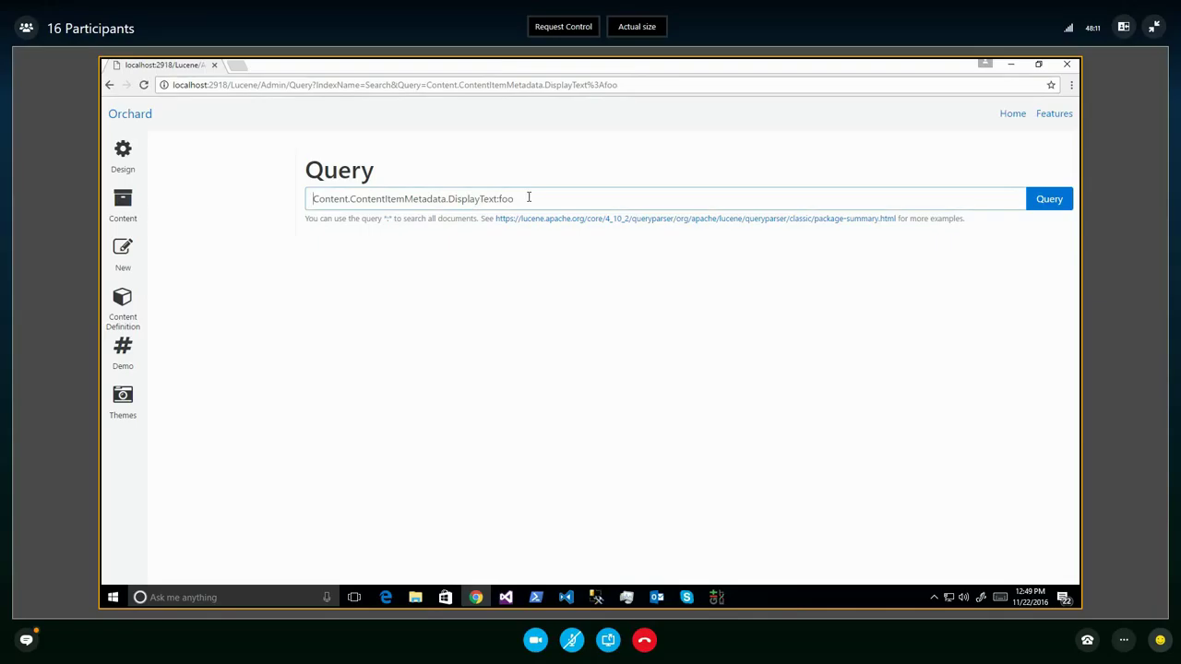
{"action": "double_click", "coordinate": [528, 197]}
{"action": "key", "text": "Right"}
{"action": "key", "text": "shift+Left"}
{"action": "key", "text": "shift+Left"}
{"action": "key", "text": "shift+Left"}
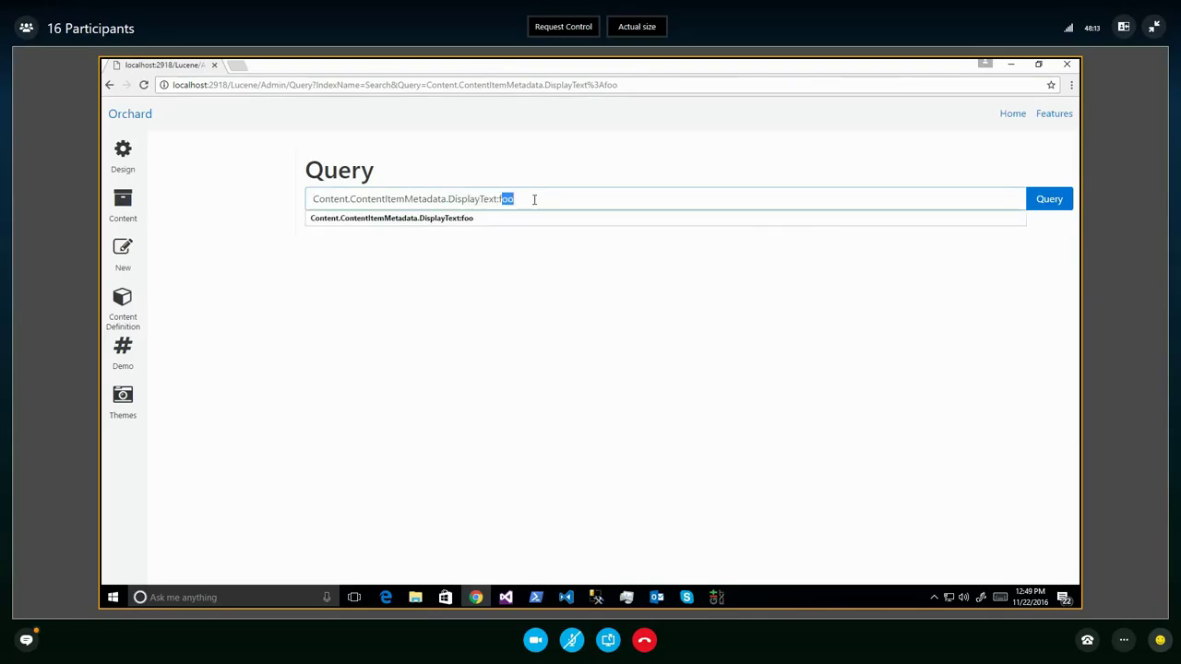
{"action": "key", "text": "shift+Left"}
{"action": "key", "text": "ctrl+a"}
{"action": "left_click", "coordinate": [517, 241]}
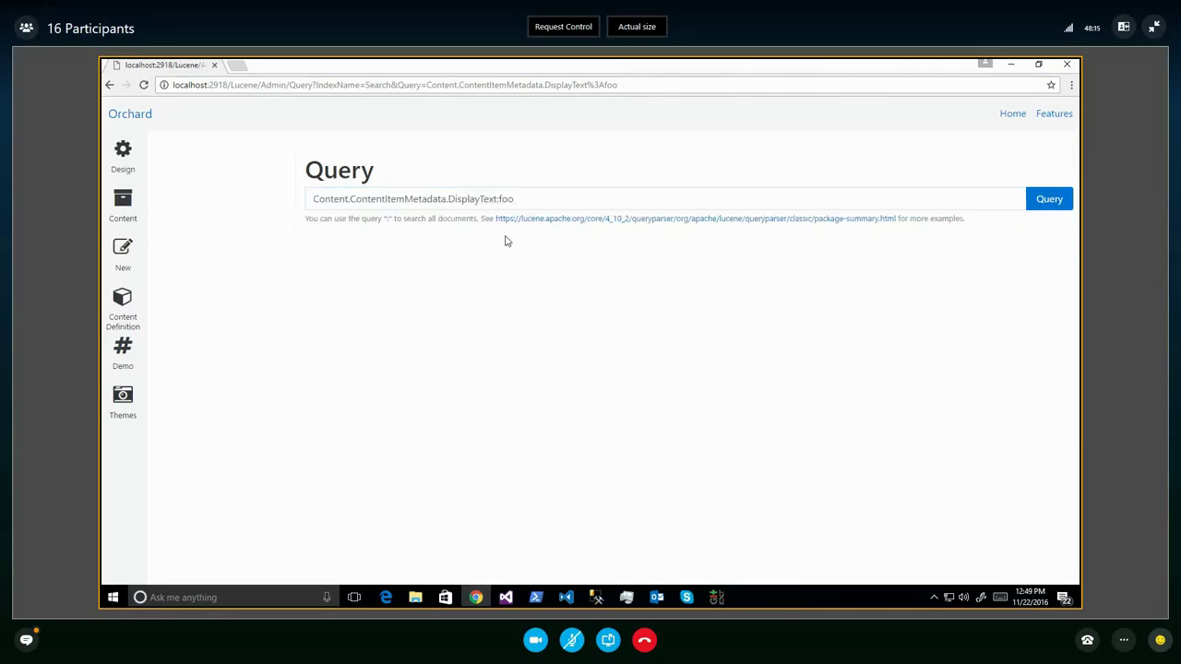
{"action": "left_click", "coordinate": [387, 227]}
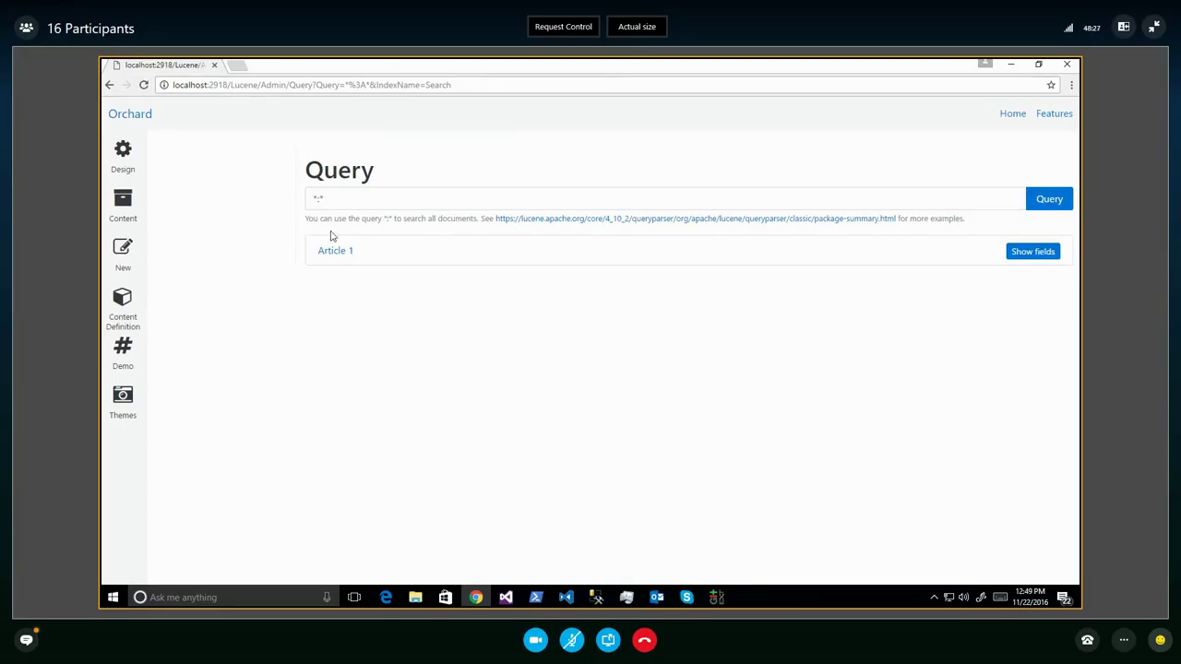
Go back to the list of Lucene indexes in the admin site
{"action": "left_click", "coordinate": [130, 155]}
{"action": "left_click", "coordinate": [175, 144]}
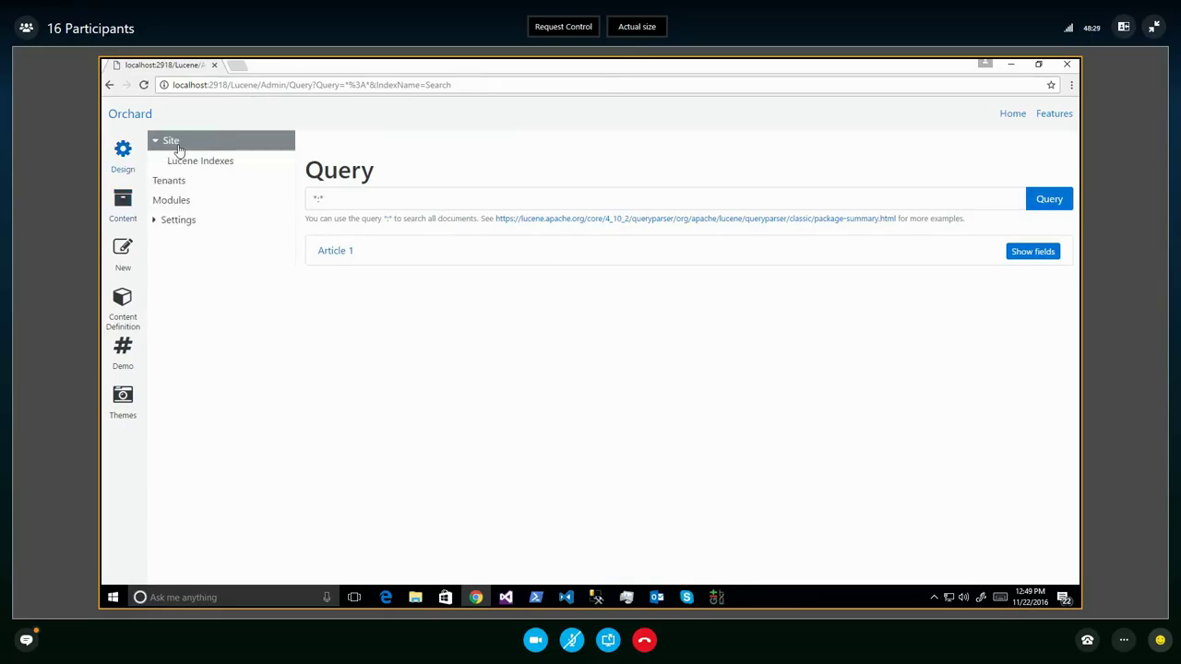
{"action": "left_click", "coordinate": [198, 161]}
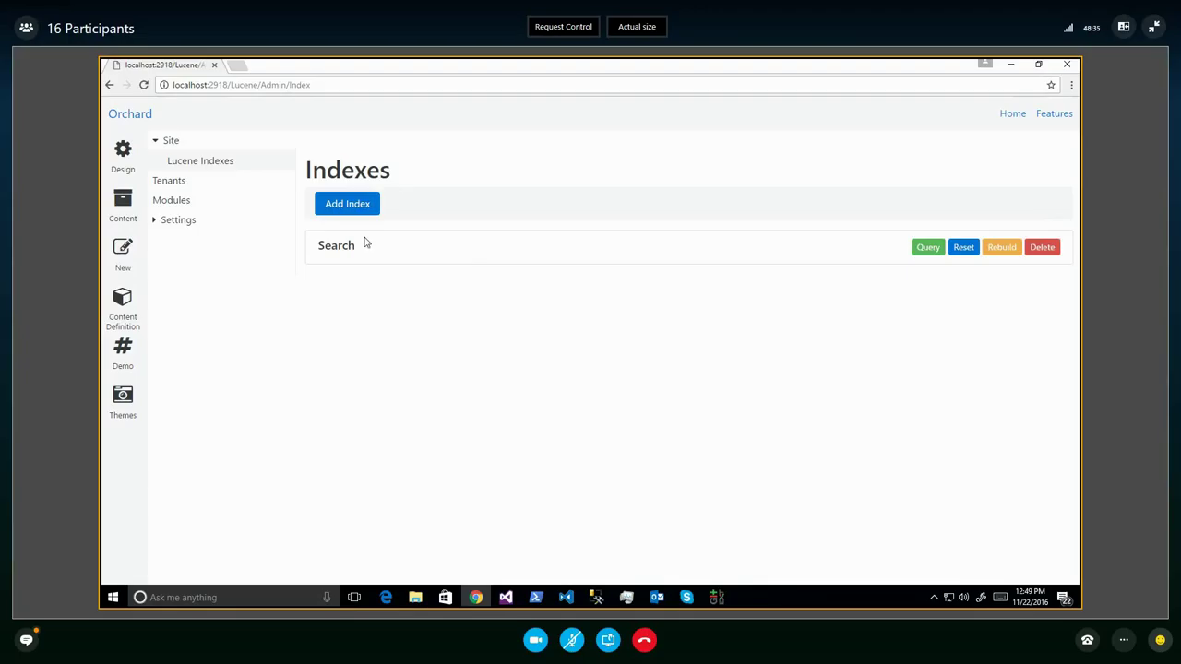
Open the site's front-end search page at localhost:2918/search and search for "lorem"
{"action": "left_click", "coordinate": [246, 86]}
{"action": "left_click", "coordinate": [245, 86]}
{"action": "key", "text": "ctrl+Left"}
{"action": "key", "text": "shift+End"}
{"action": "type", "text": "search"}
{"action": "key", "text": "Return"}
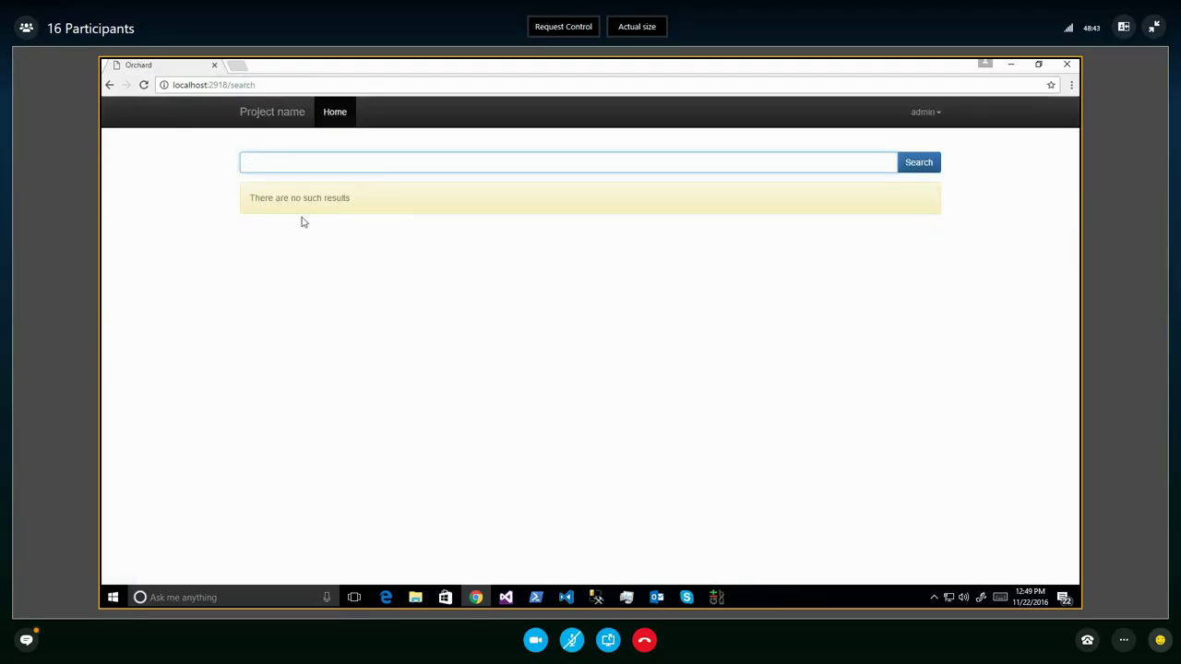
{"action": "type", "text": "lorem"}
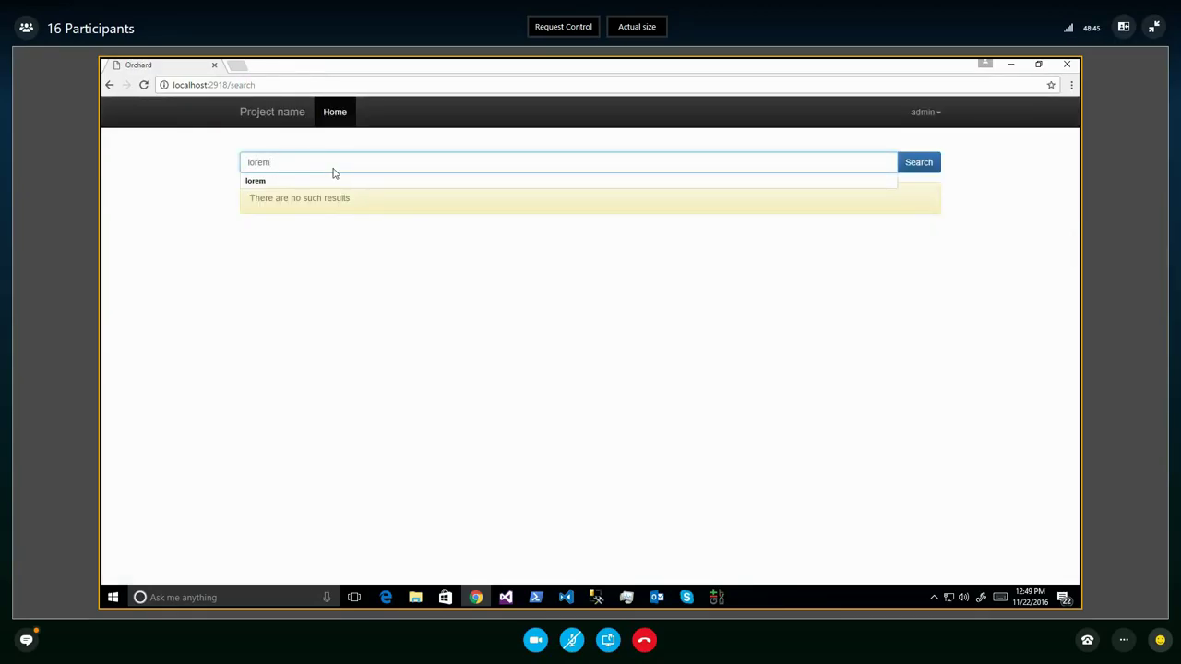
{"action": "key", "text": "Return"}
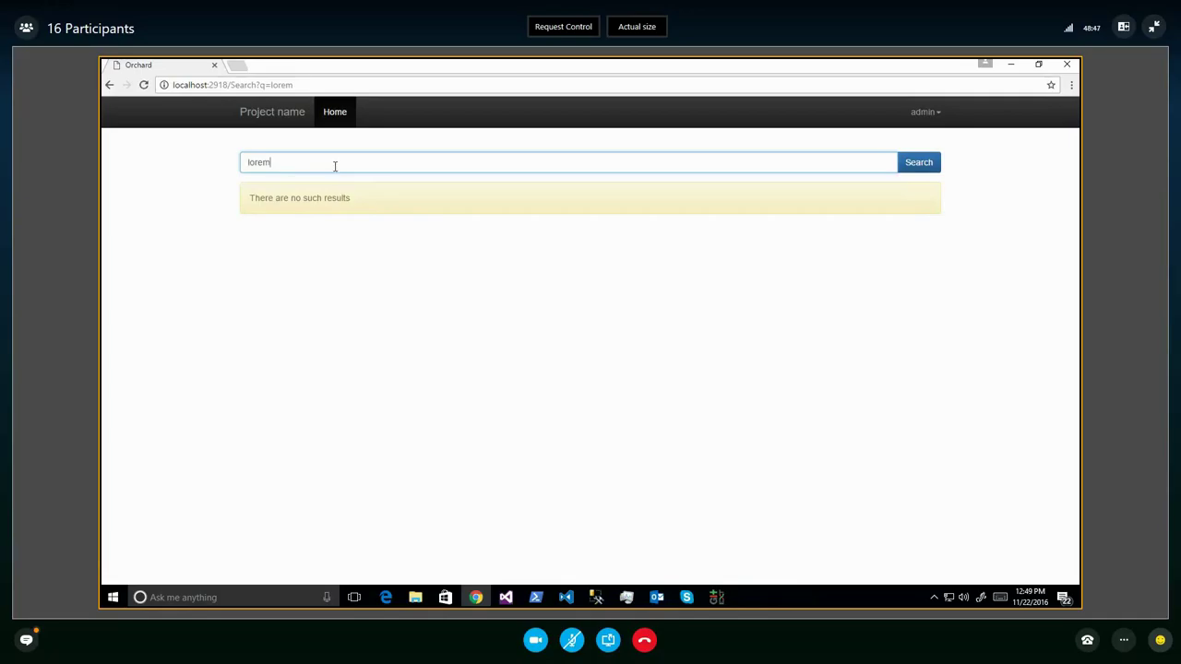
{"action": "double_click", "coordinate": [335, 165]}
{"action": "left_click", "coordinate": [330, 340]}
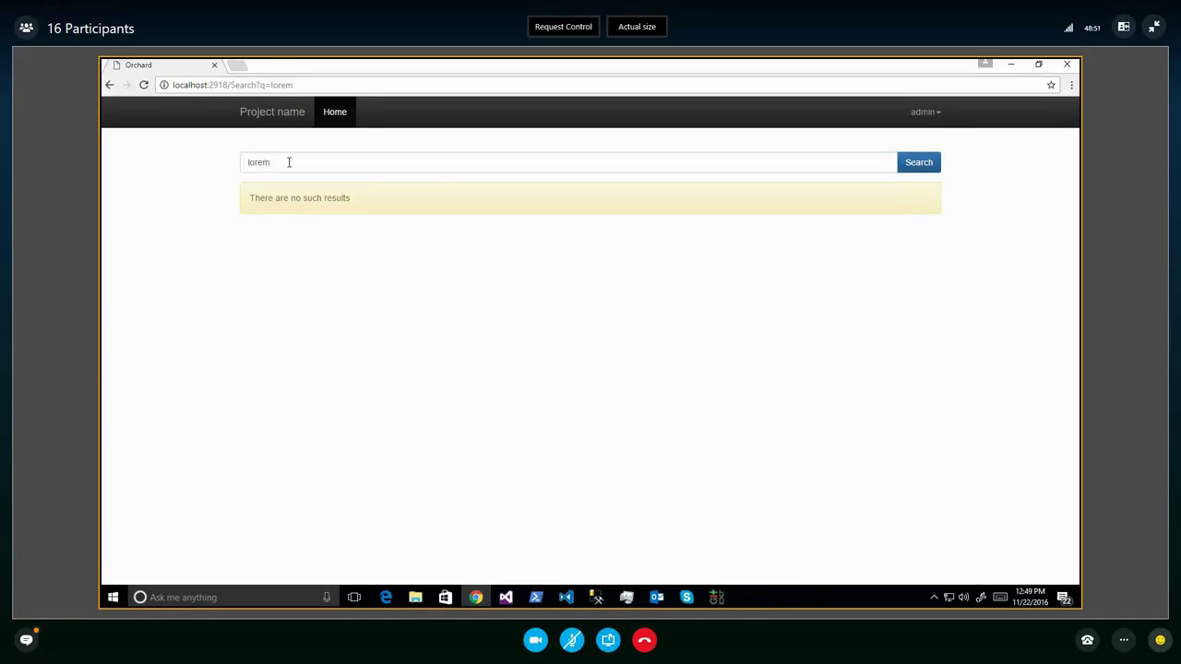
Search the front-end site for "article" instead
{"action": "double_click", "coordinate": [276, 160]}
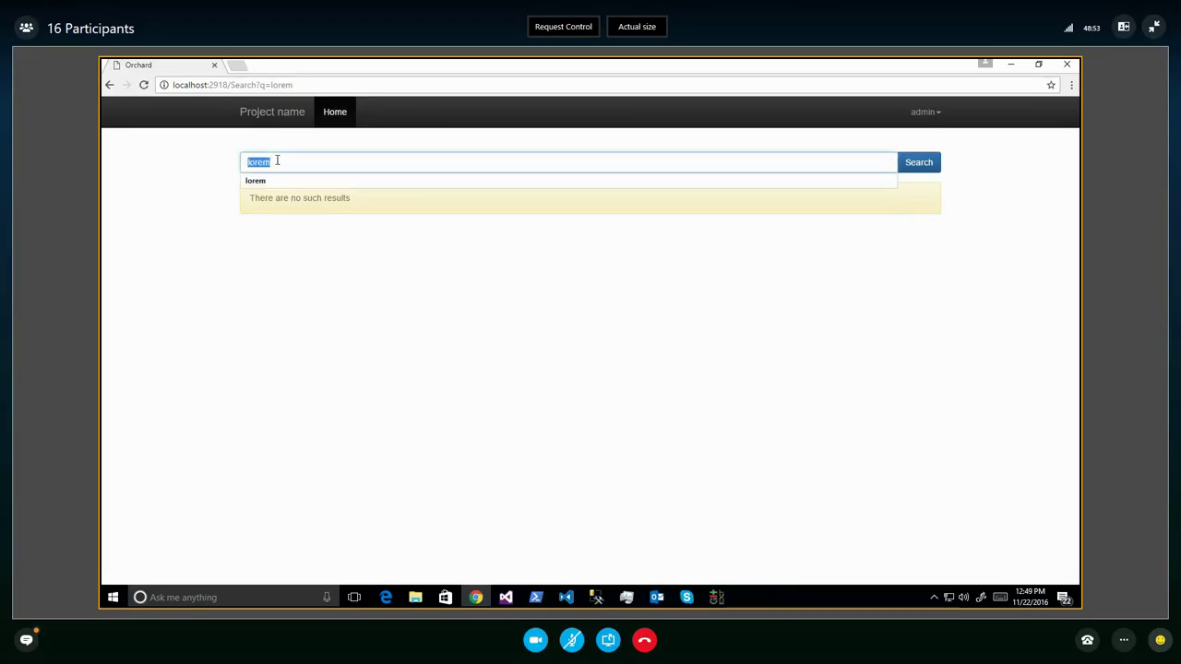
{"action": "type", "text": "article"}
{"action": "key", "text": "Return"}
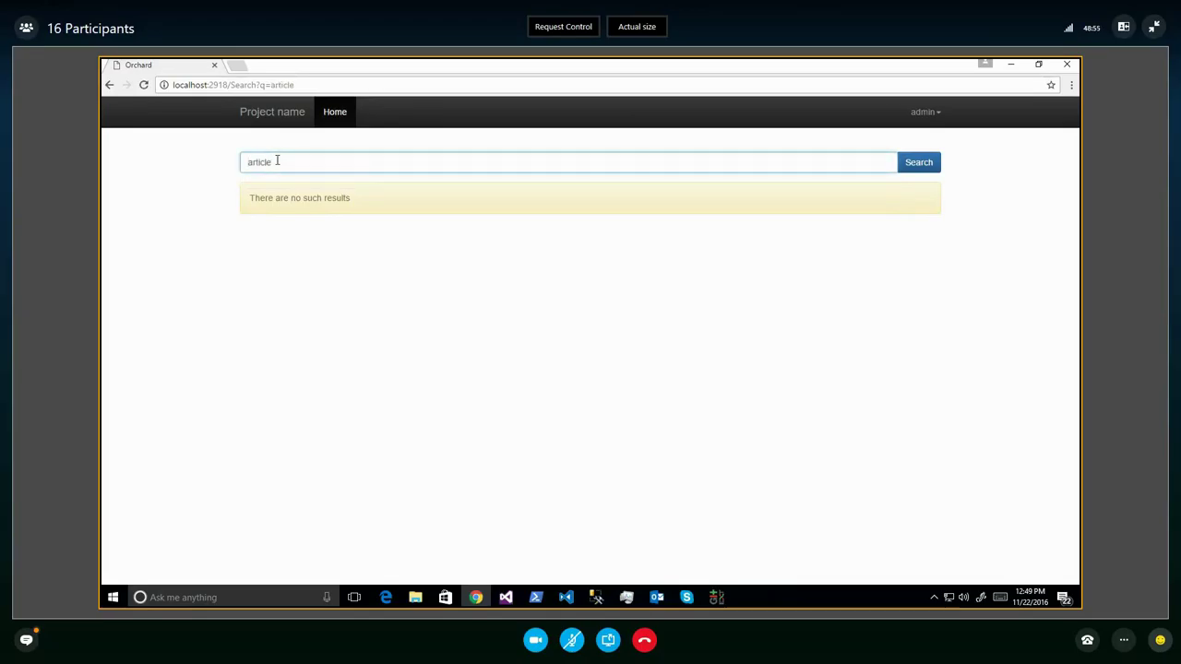
Return to the admin site and open the Article content type for editing
{"action": "left_click", "coordinate": [109, 85]}
{"action": "left_click", "coordinate": [109, 85]}
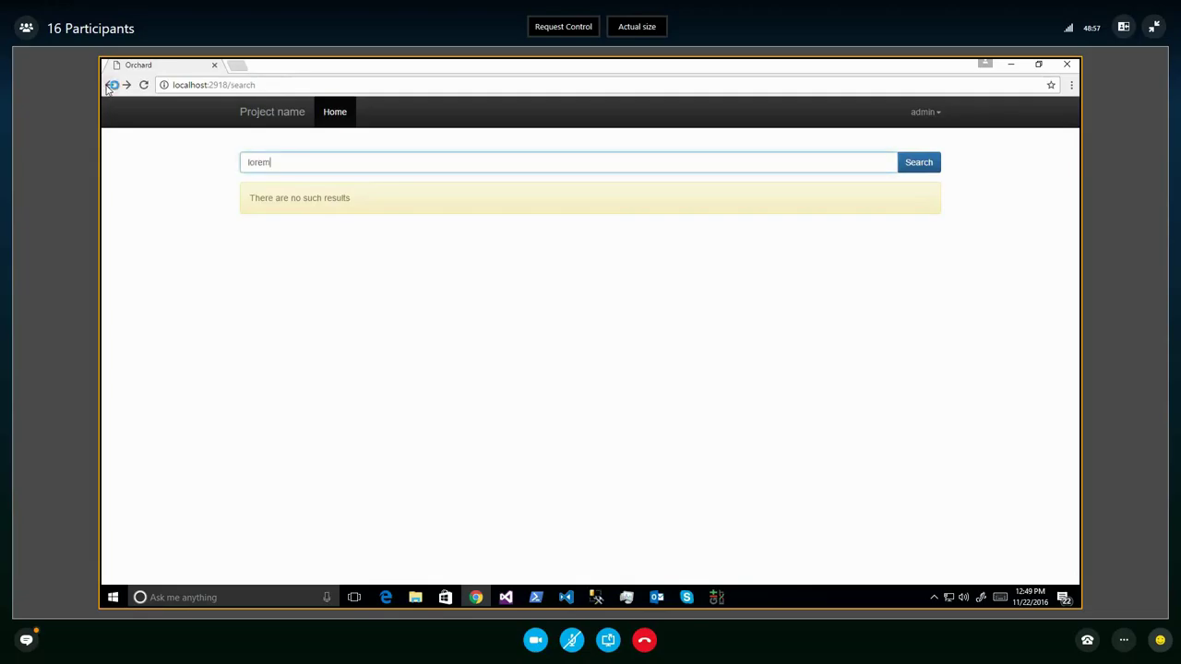
{"action": "left_click", "coordinate": [108, 85]}
{"action": "left_click", "coordinate": [123, 299]}
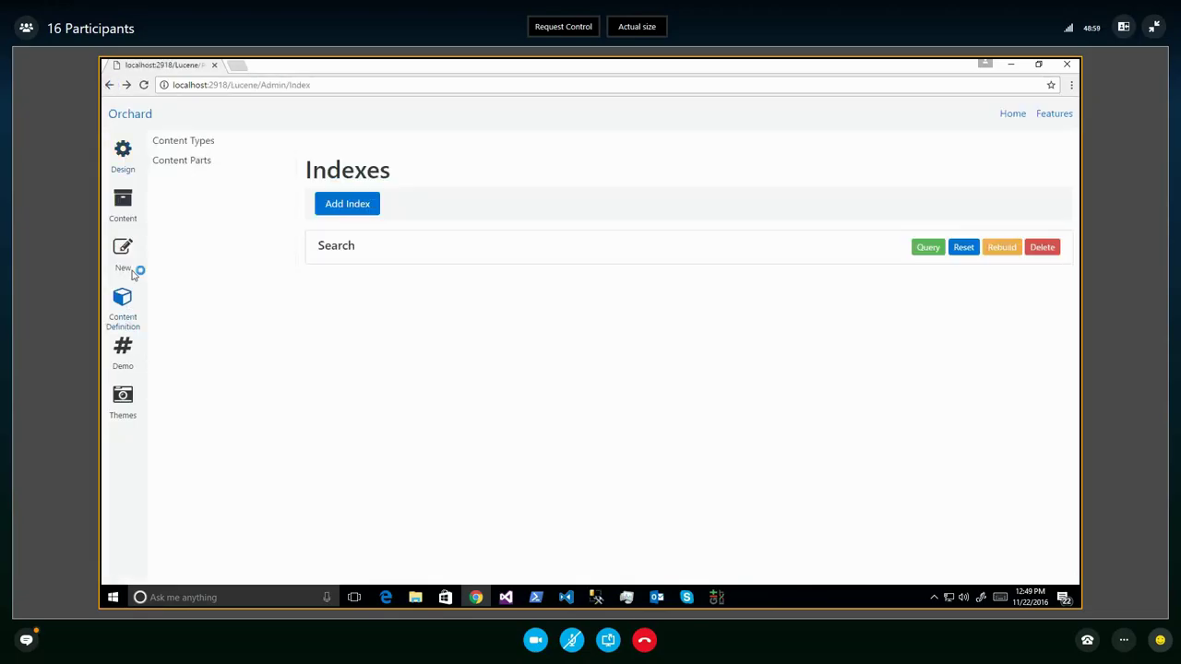
{"action": "left_click", "coordinate": [185, 141]}
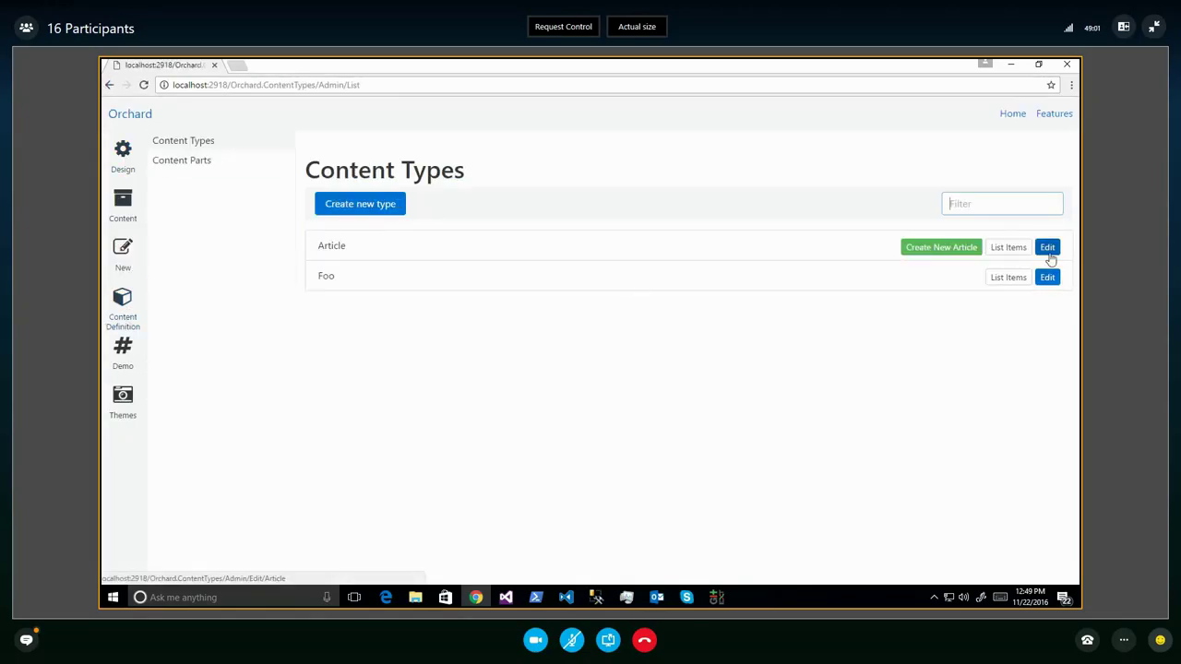
{"action": "left_click", "coordinate": [1048, 251]}
Try to include the Article type's Title part in the index, and save the part settings
{"action": "scroll", "coordinate": [773, 381], "scroll_direction": "down", "scroll_amount": 3}
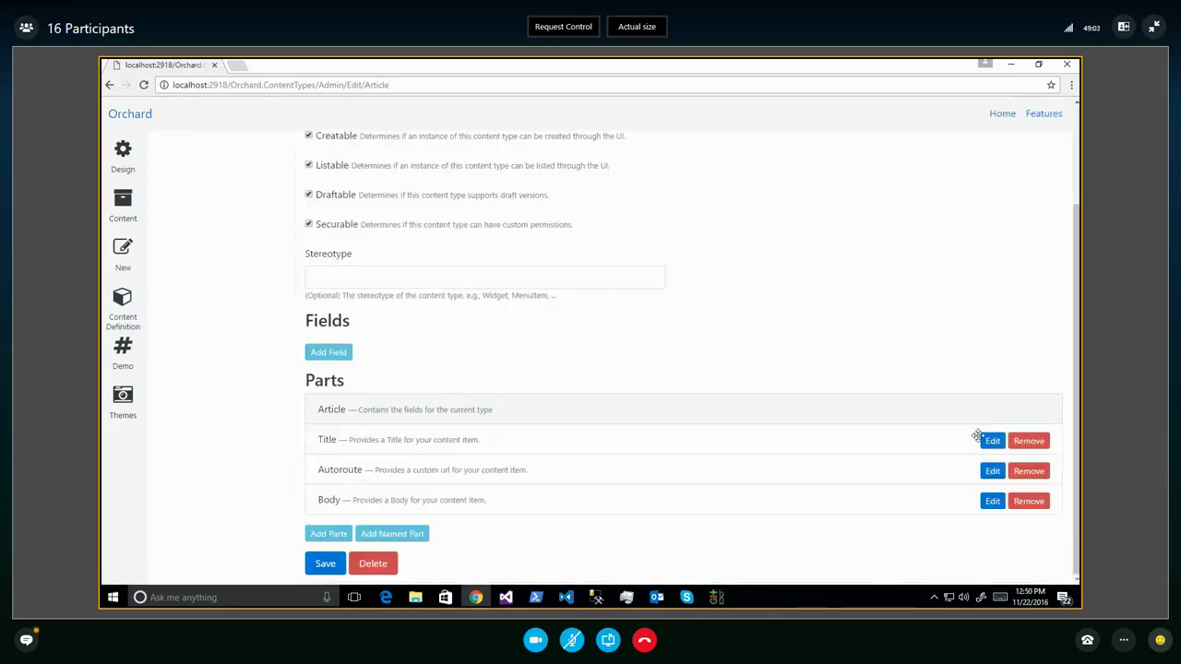
{"action": "left_click", "coordinate": [992, 442]}
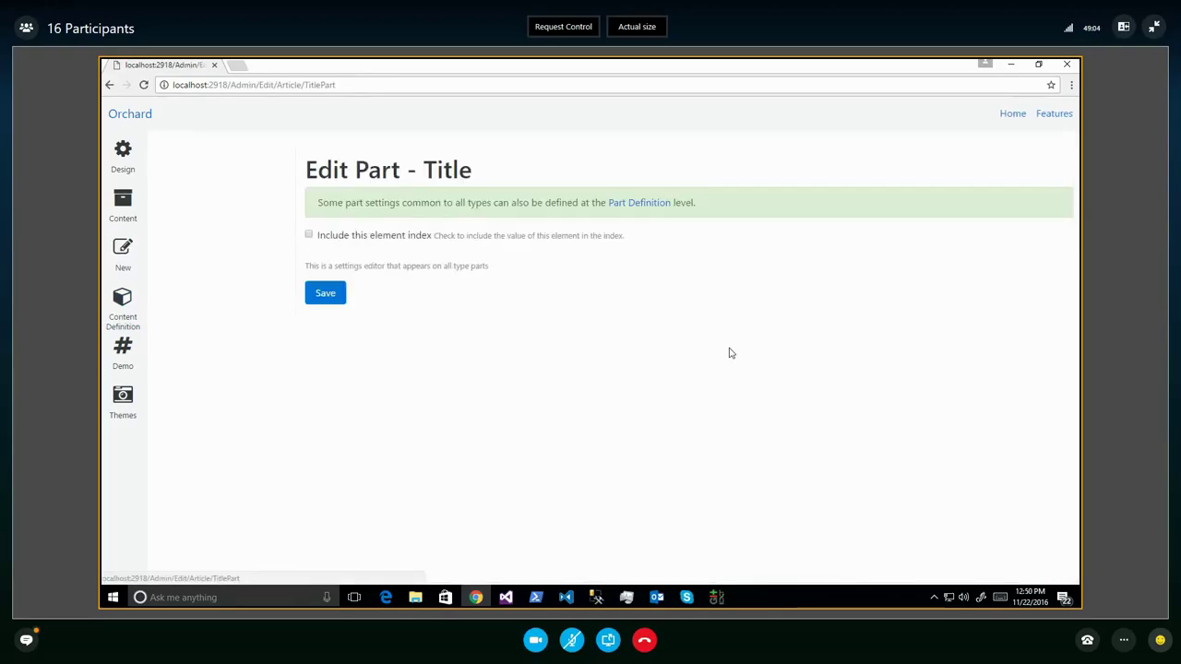
{"action": "left_click", "coordinate": [353, 238]}
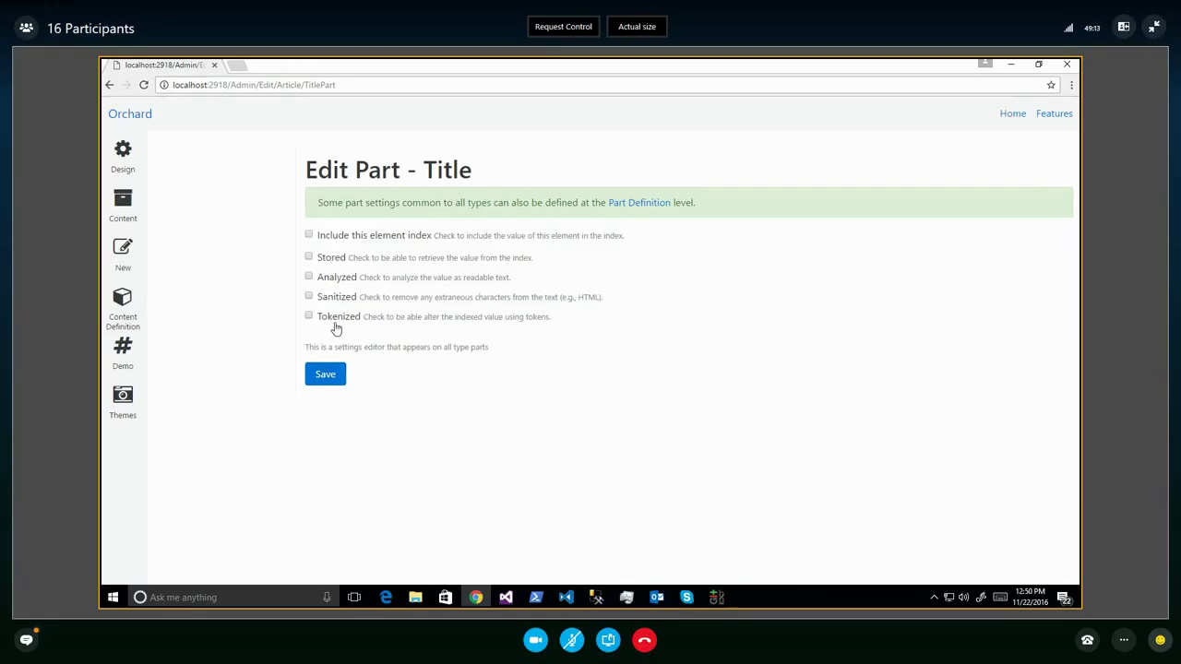
{"action": "left_click", "coordinate": [326, 374]}
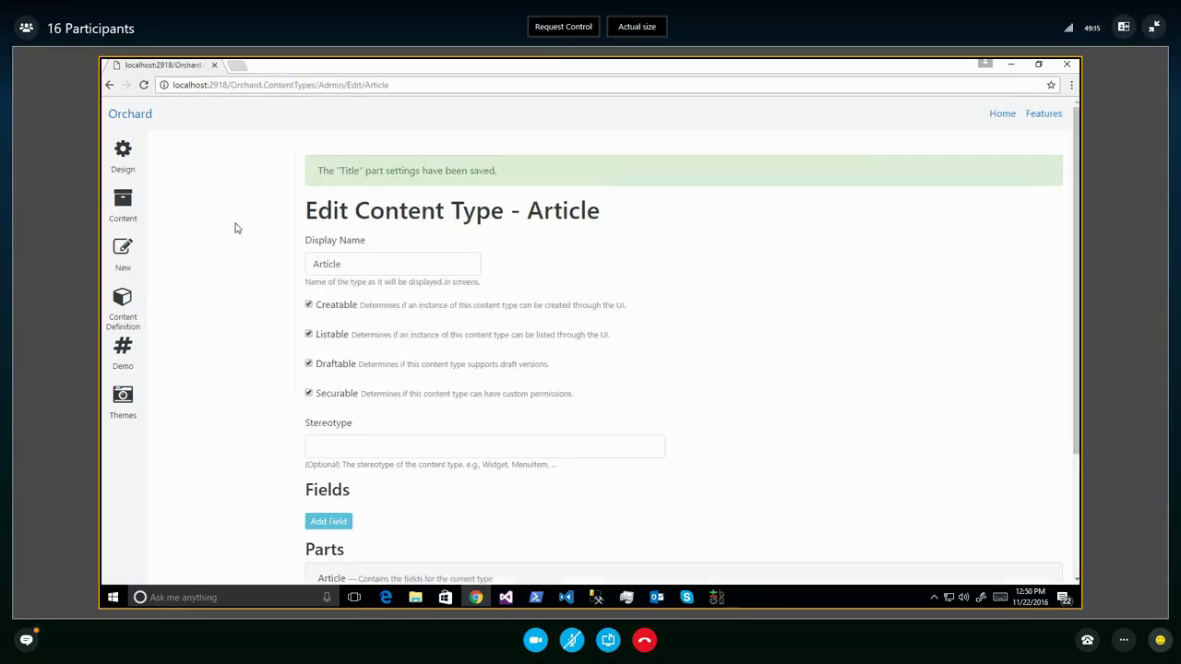
Try to include the Article type's Body part in the index, and save its settings
{"action": "scroll", "coordinate": [324, 353], "scroll_direction": "down", "scroll_amount": 2}
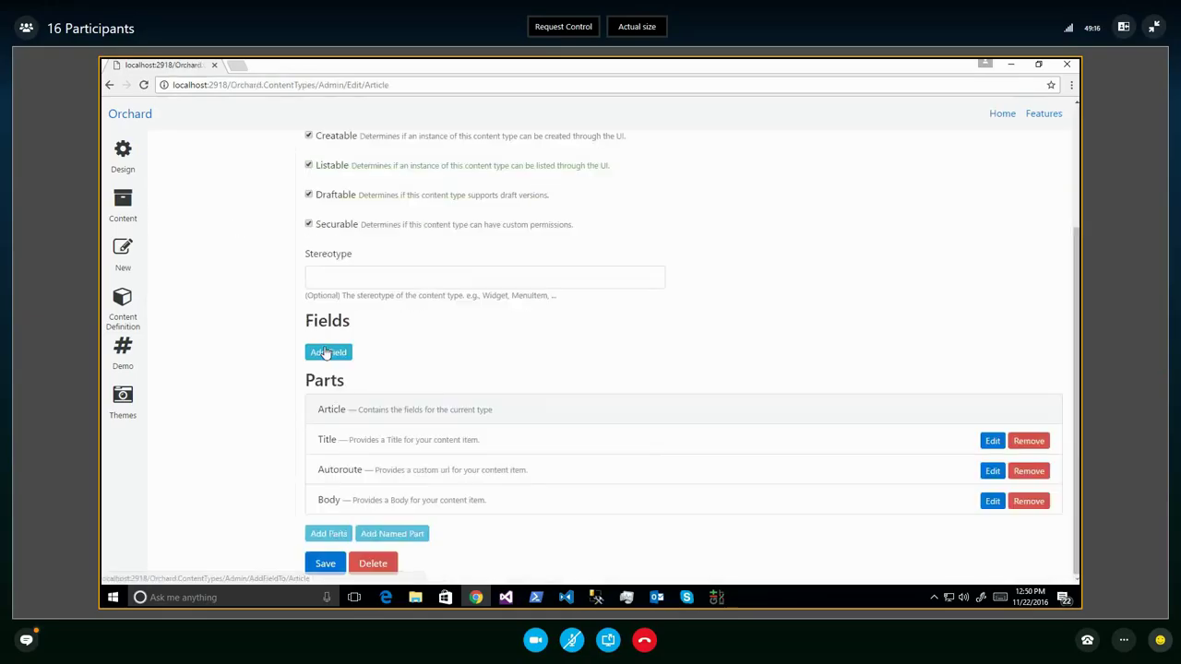
{"action": "left_click", "coordinate": [990, 503]}
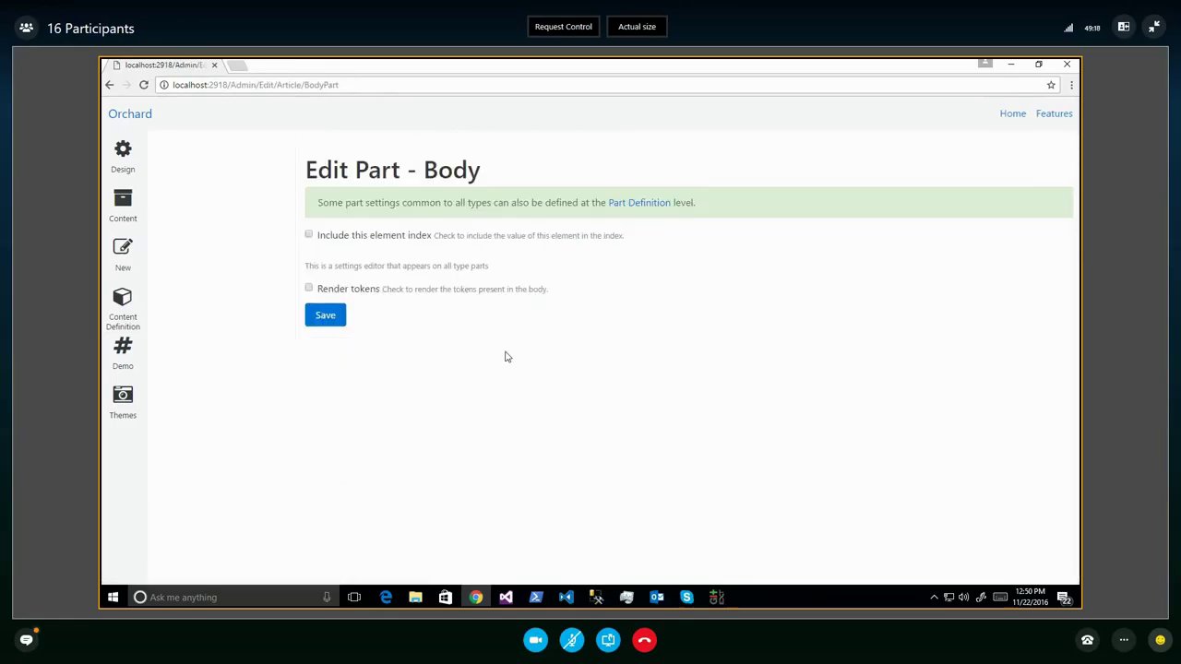
{"action": "left_click", "coordinate": [350, 238]}
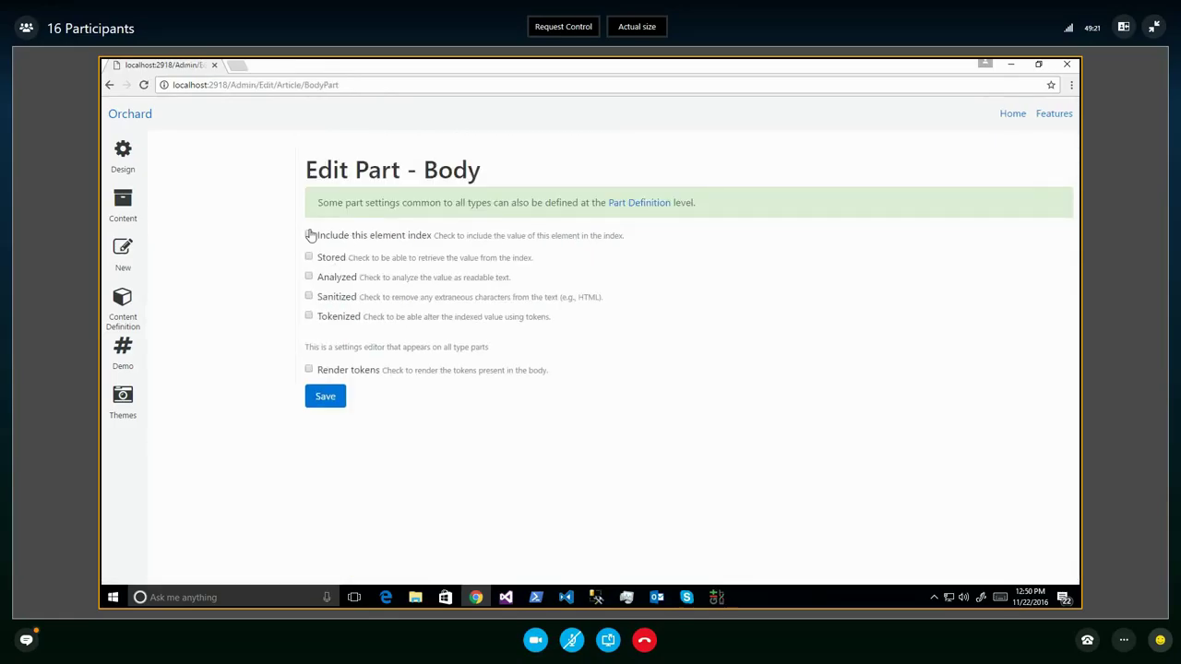
{"action": "left_click", "coordinate": [309, 236]}
{"action": "left_click", "coordinate": [309, 237]}
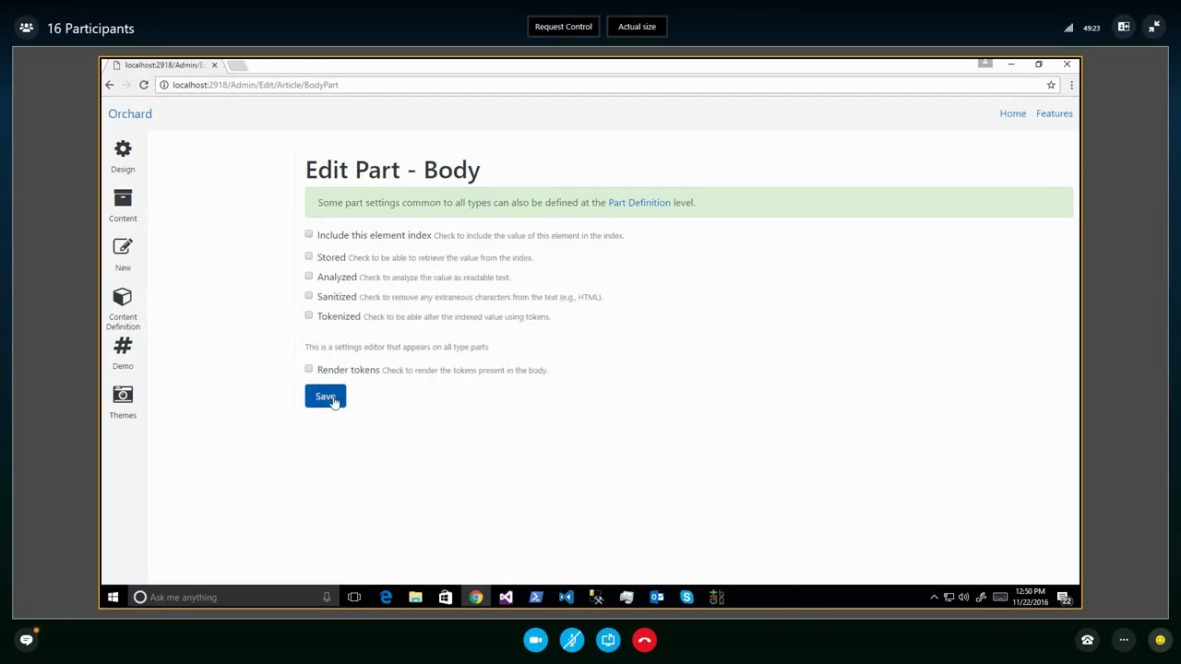
{"action": "left_click", "coordinate": [332, 398]}
Return from the Article content type to the Lucene indexes list
{"action": "scroll", "coordinate": [336, 521], "scroll_direction": "down", "scroll_amount": 3}
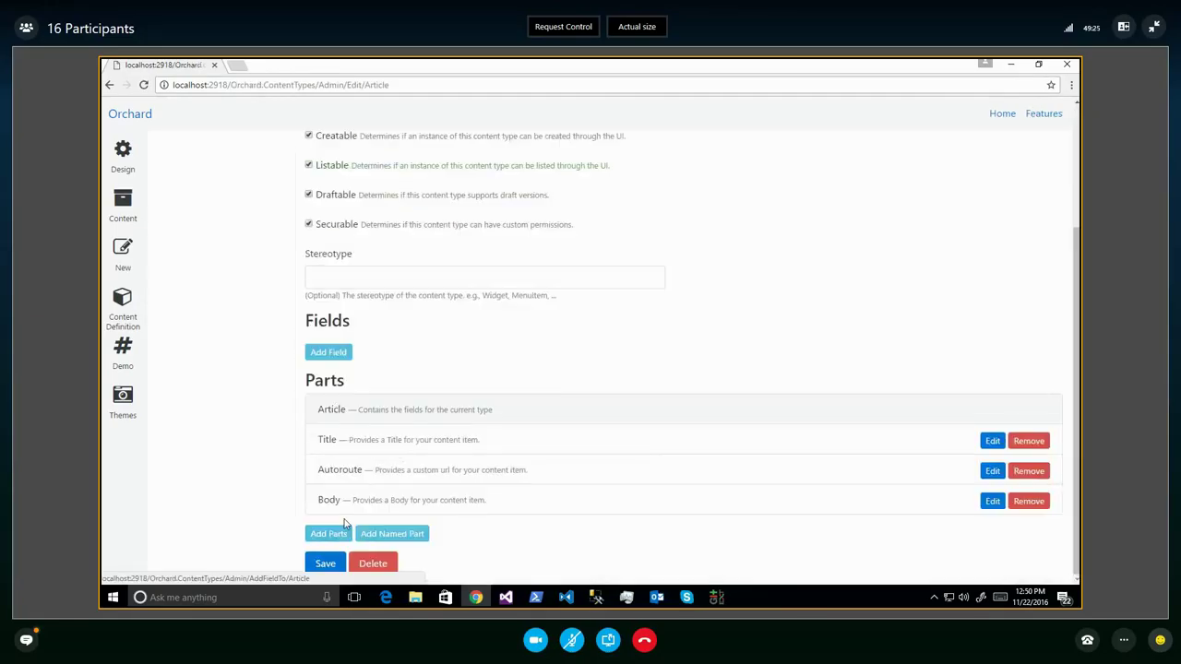
{"action": "left_click", "coordinate": [122, 150]}
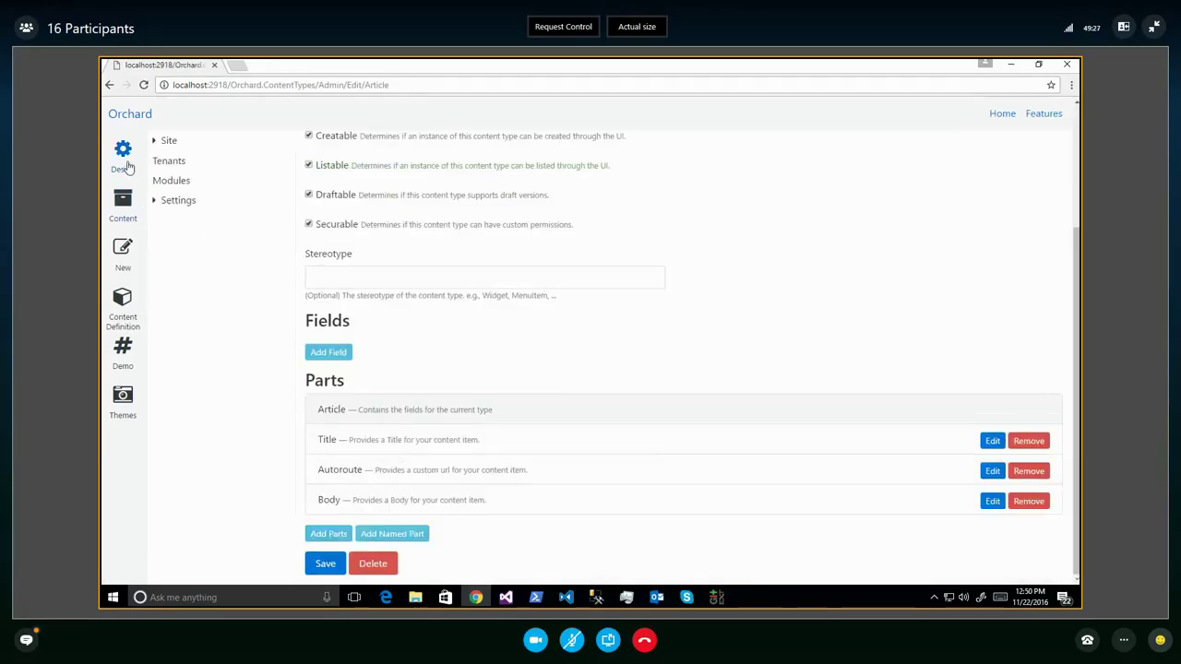
{"action": "left_click", "coordinate": [170, 141]}
{"action": "left_click", "coordinate": [188, 165]}
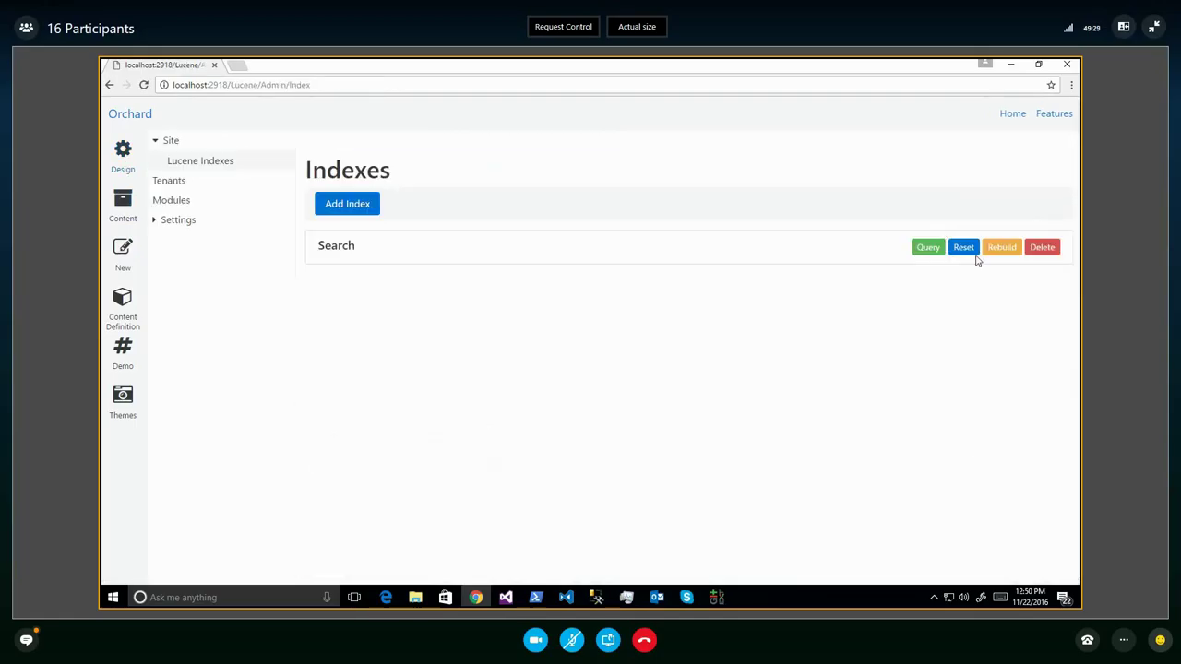
Reset the Search index and query it for all documents with *:*
{"action": "left_click", "coordinate": [965, 248]}
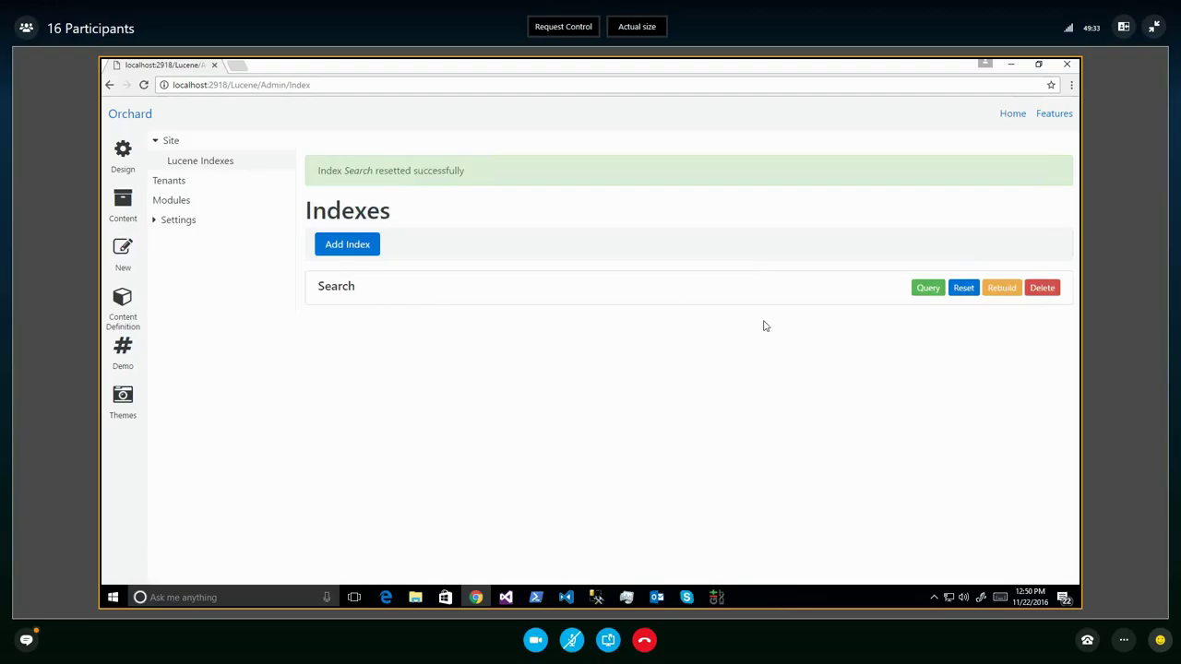
{"action": "left_click", "coordinate": [927, 287]}
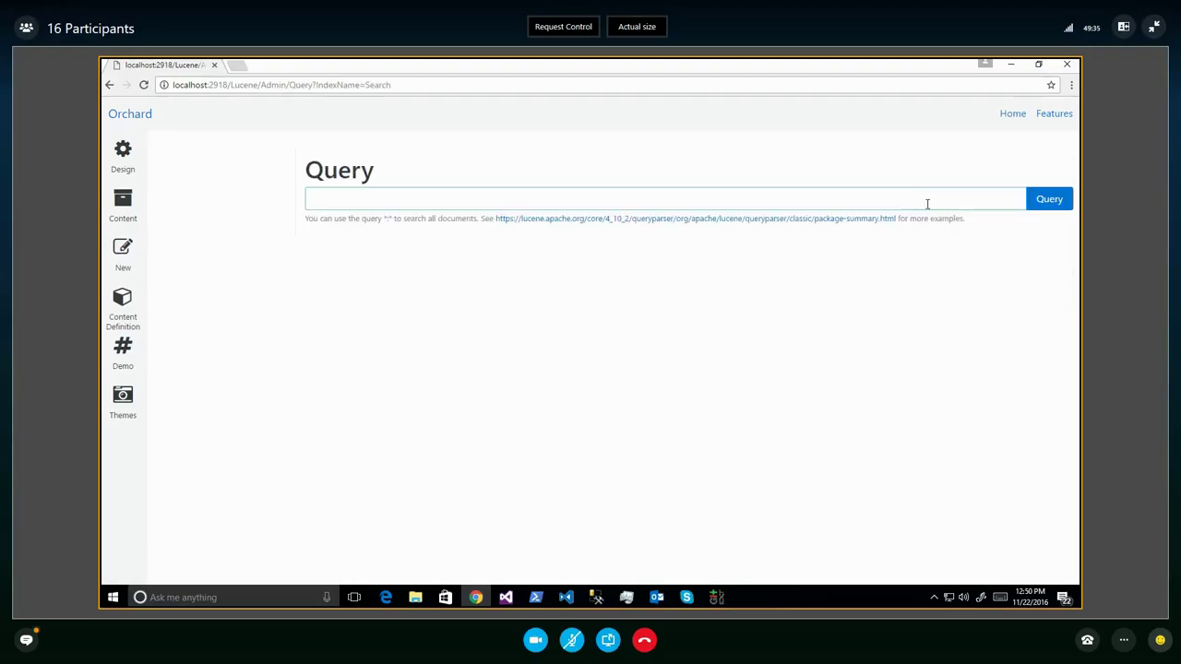
{"action": "left_click", "coordinate": [388, 223]}
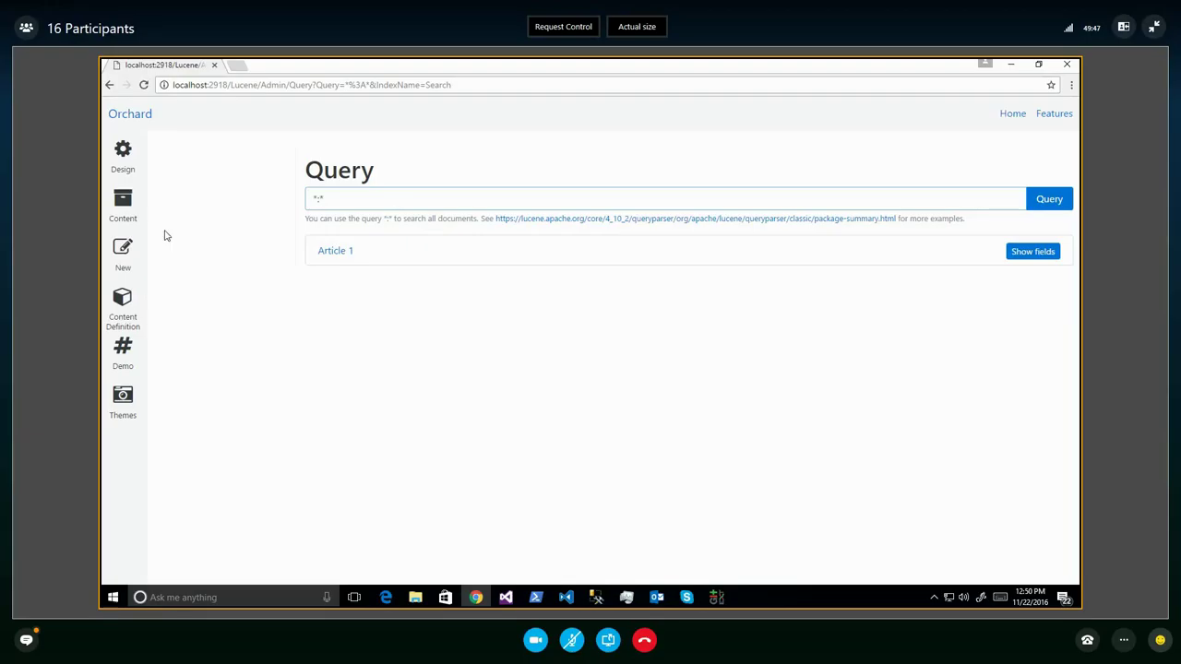
{"action": "left_click", "coordinate": [334, 199]}
{"action": "left_click", "coordinate": [396, 369]}
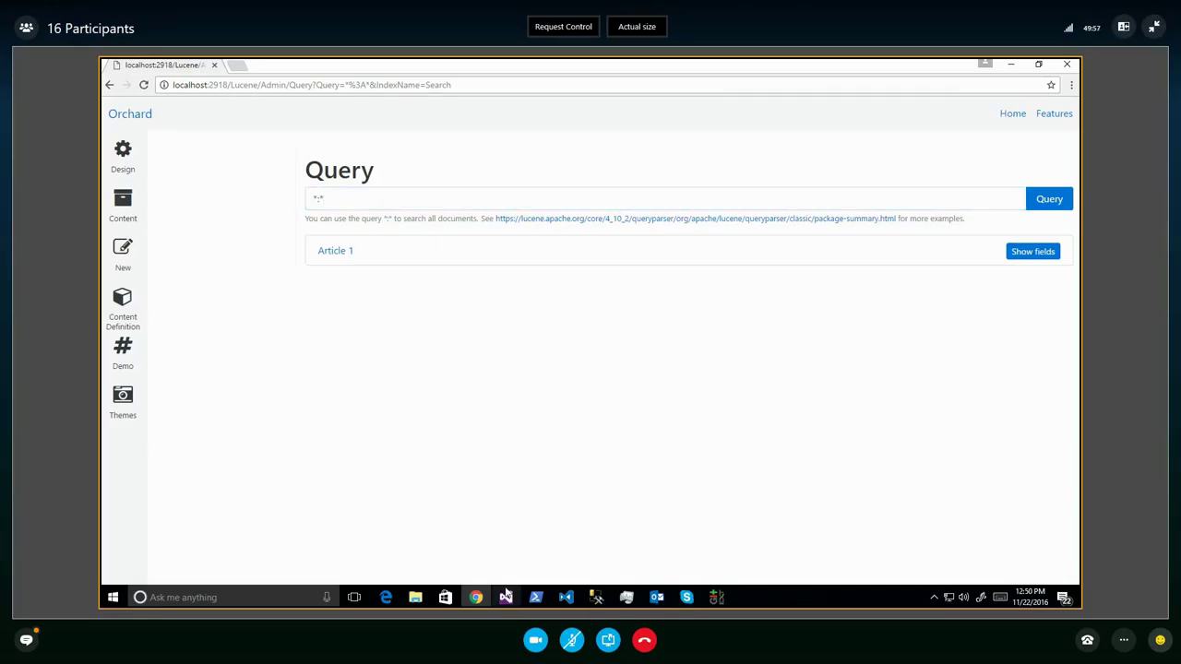
Switch to Visual Studio and examine the contents of the Lucene project, including its Controllers folder
{"action": "left_click", "coordinate": [506, 597]}
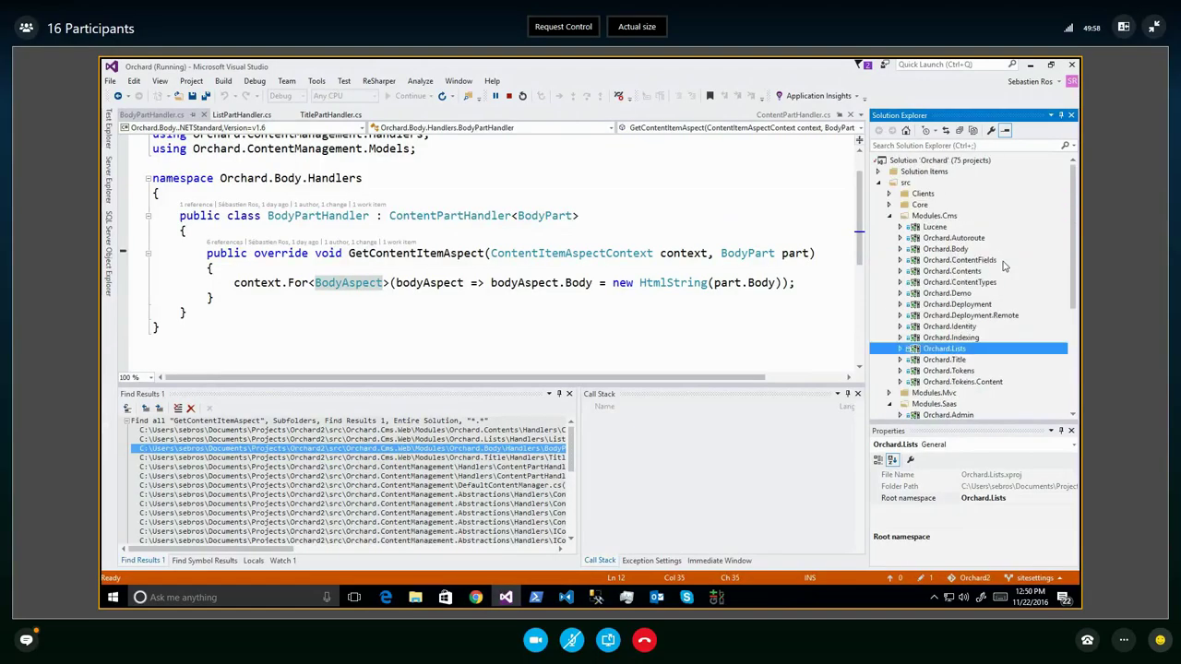
{"action": "left_click", "coordinate": [929, 228]}
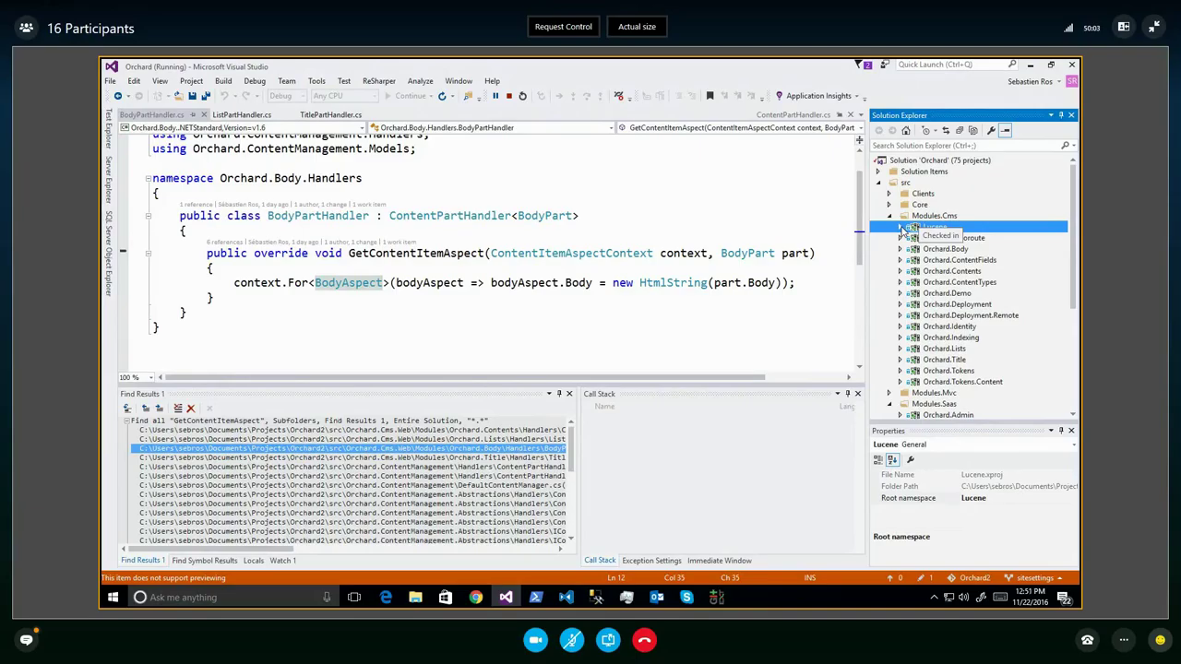
{"action": "left_click", "coordinate": [900, 228]}
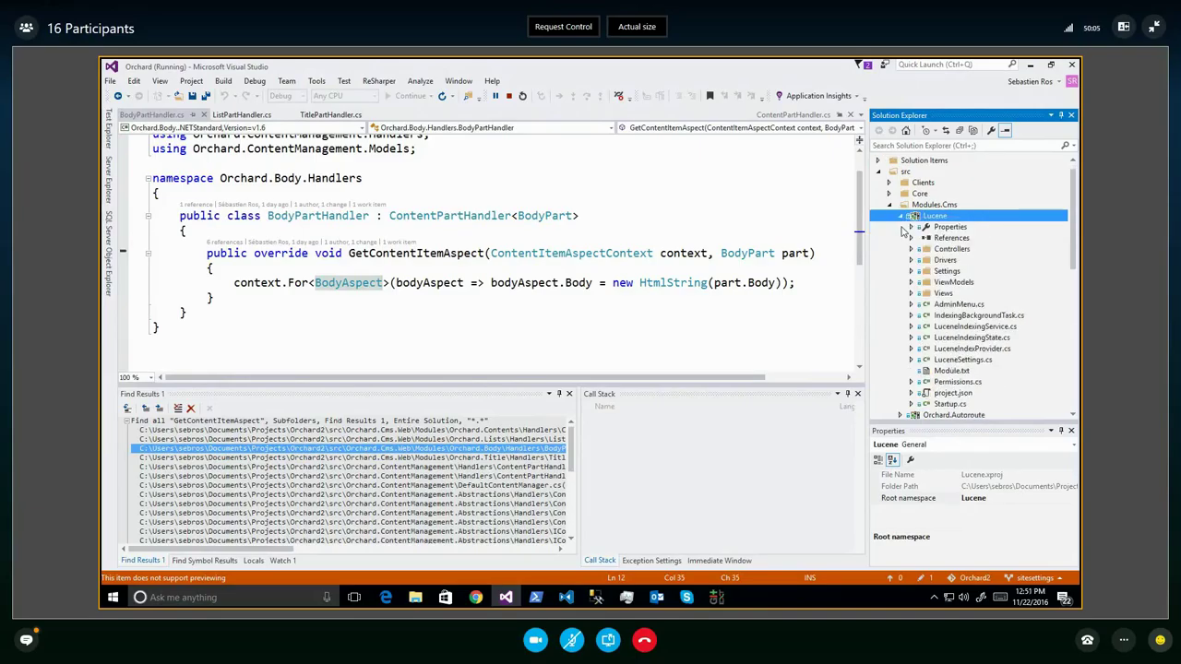
{"action": "left_click", "coordinate": [911, 249]}
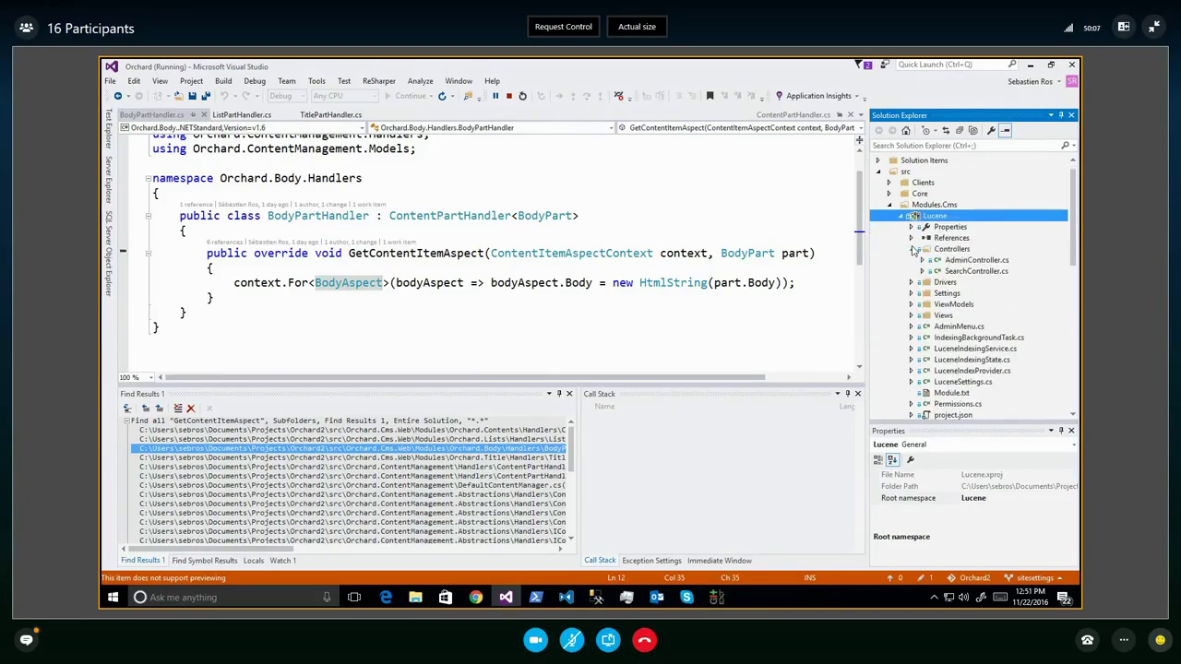
{"action": "left_click", "coordinate": [913, 249]}
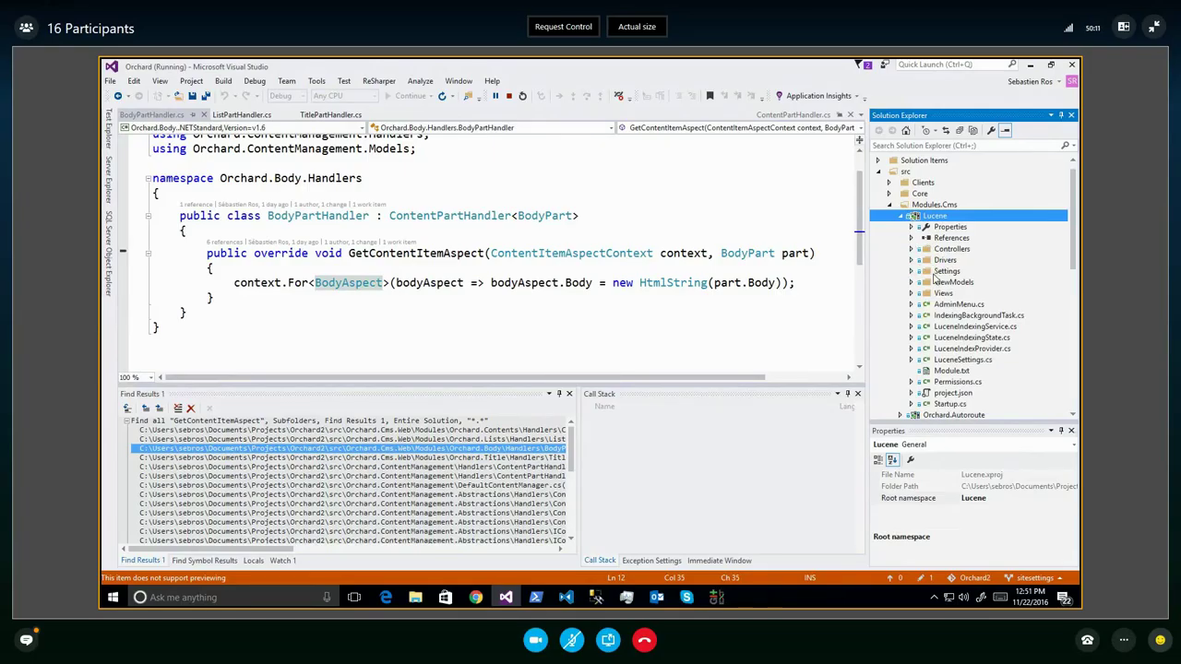
{"action": "scroll", "coordinate": [934, 276], "scroll_direction": "down", "scroll_amount": 3}
{"action": "scroll", "coordinate": [934, 277], "scroll_direction": "up", "scroll_amount": 3}
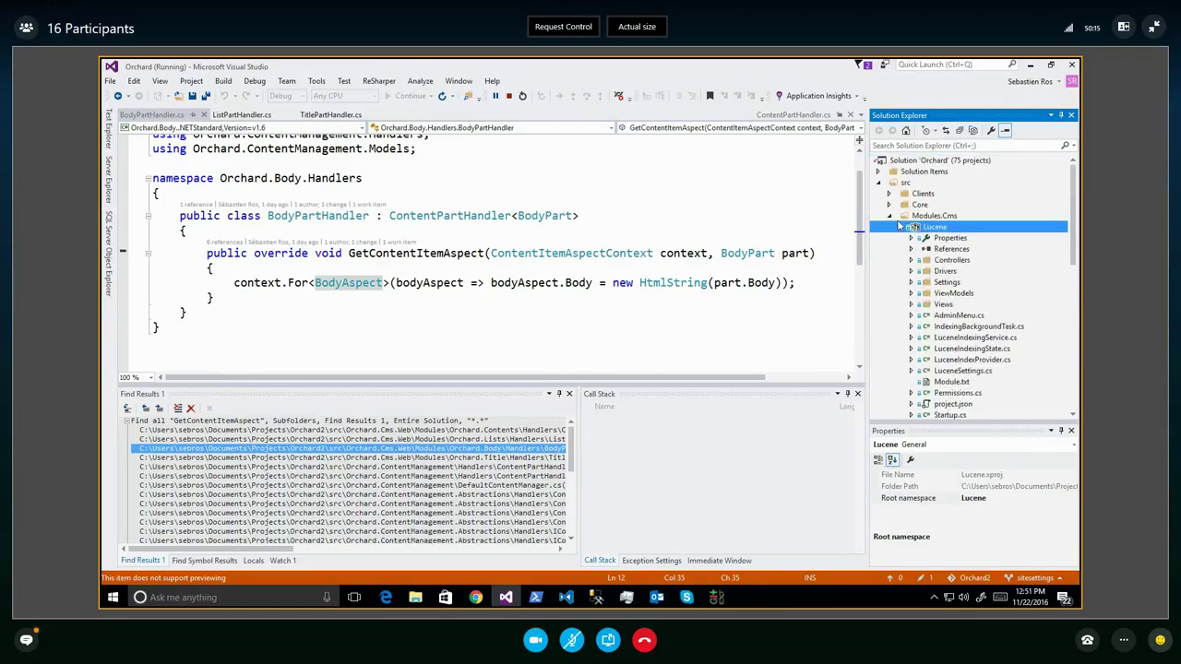
{"action": "left_click", "coordinate": [911, 260]}
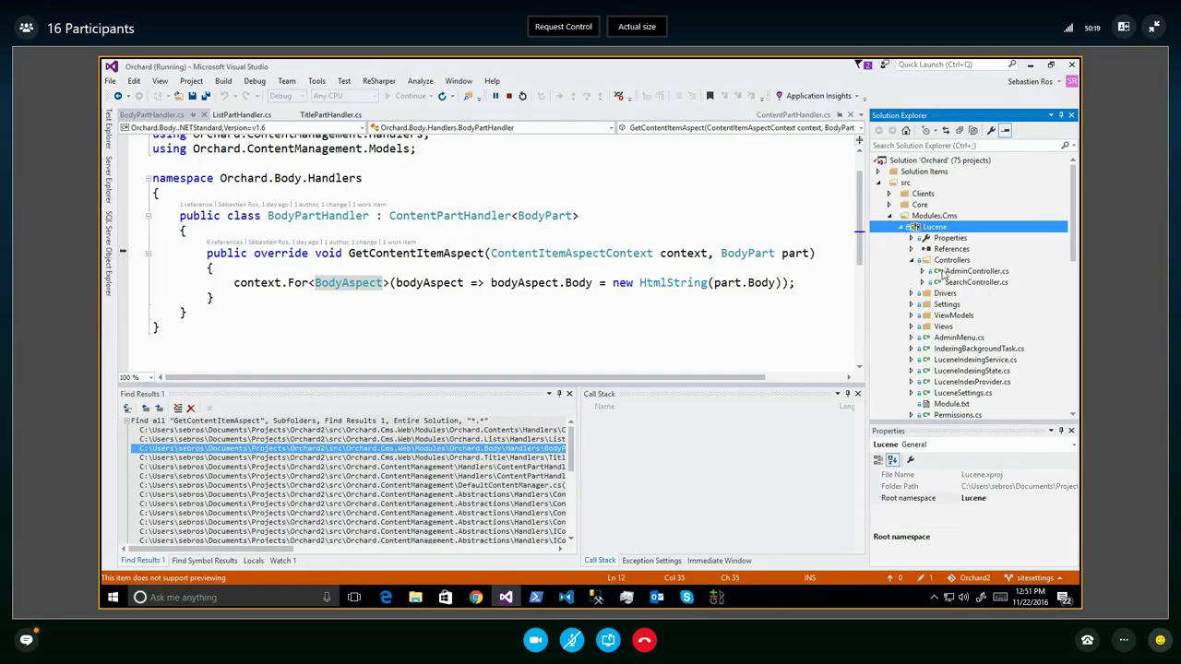
{"action": "scroll", "coordinate": [947, 275], "scroll_direction": "down", "scroll_amount": 1}
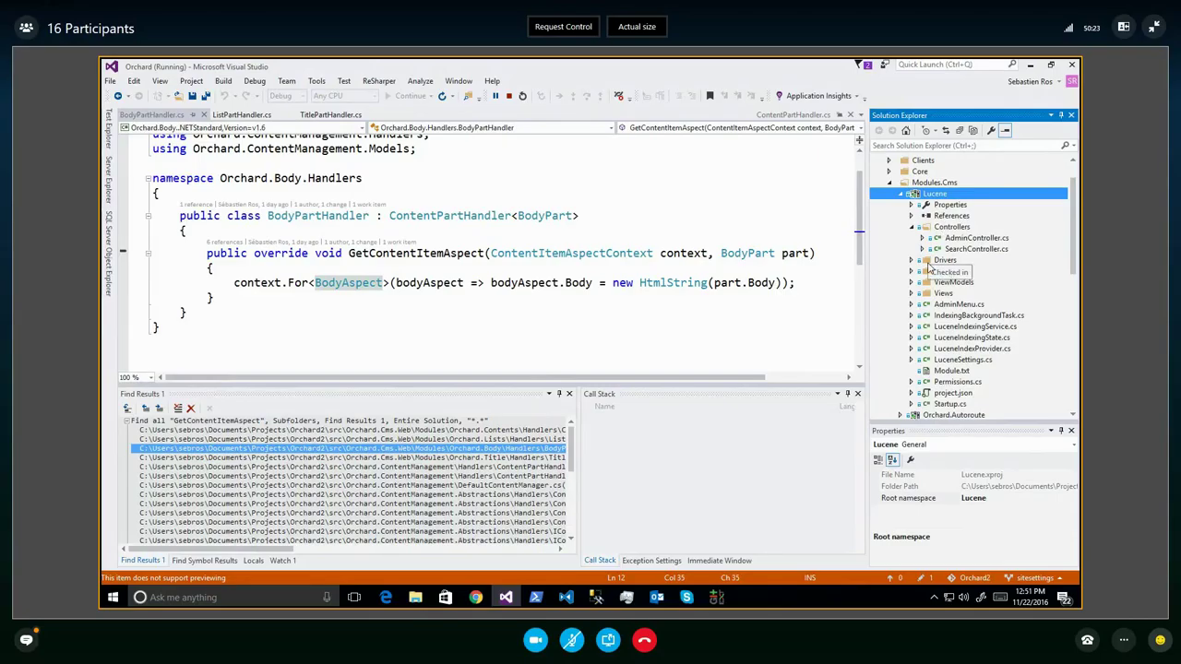
Expand the Orchard.Indexing project in the solution to examine its source files
{"action": "scroll", "coordinate": [928, 267], "scroll_direction": "down", "scroll_amount": 10}
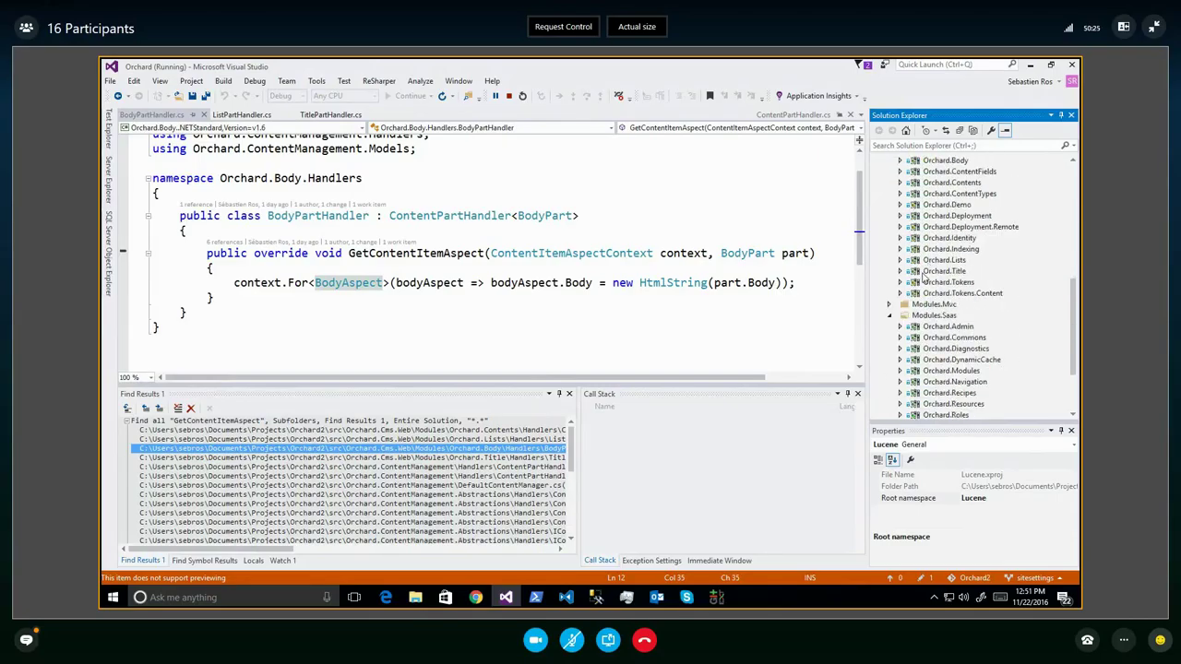
{"action": "left_click", "coordinate": [900, 249]}
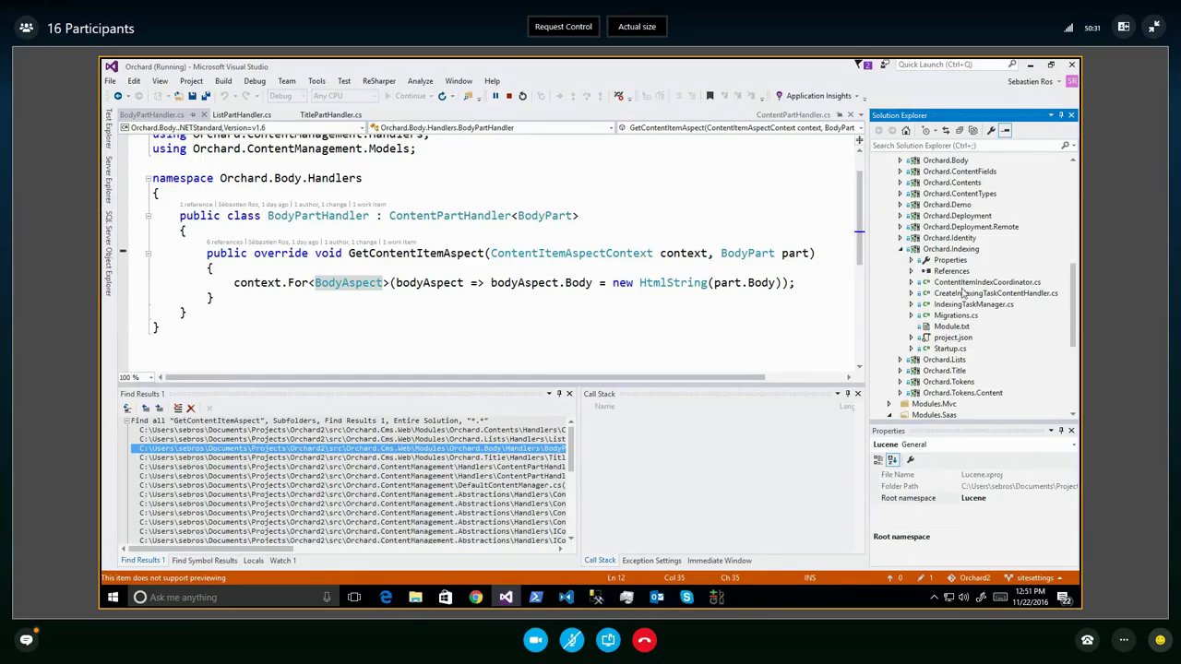
{"action": "scroll", "coordinate": [962, 293], "scroll_direction": "up", "scroll_amount": 4}
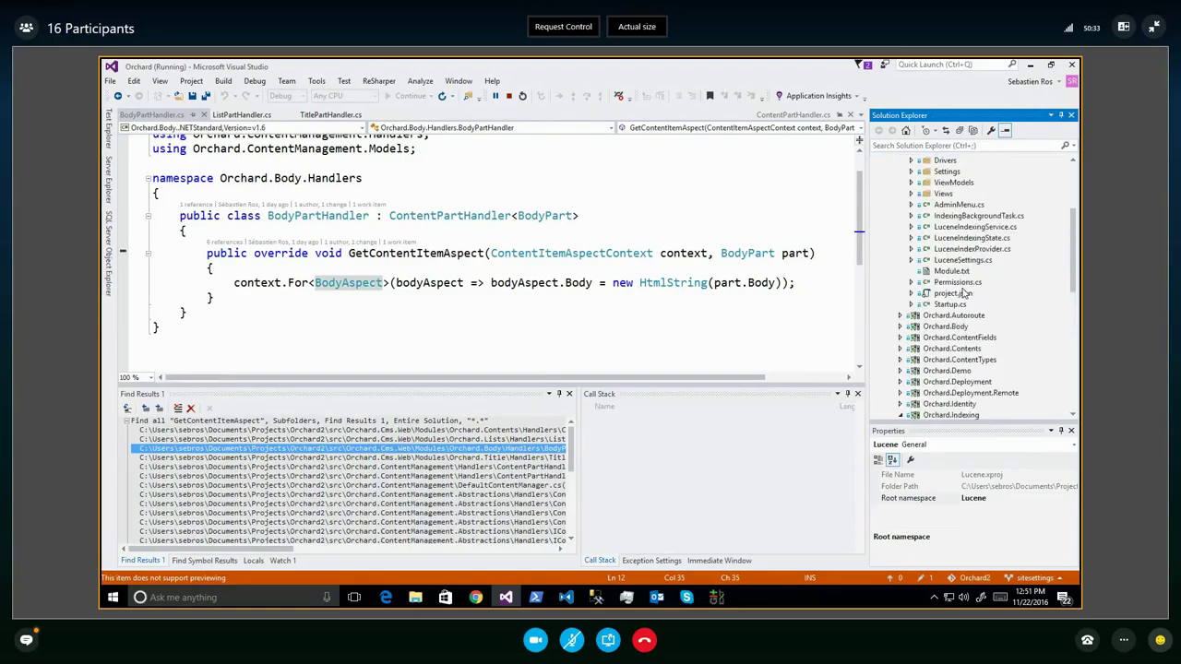
{"action": "scroll", "coordinate": [962, 292], "scroll_direction": "up", "scroll_amount": 4}
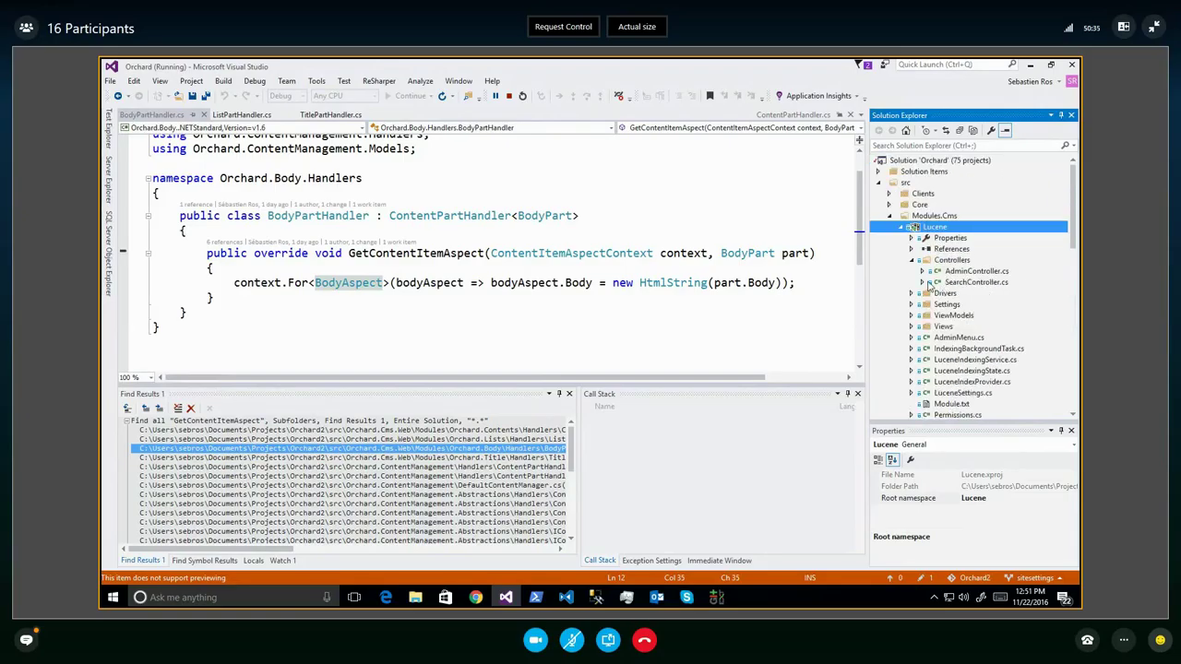
Open LuceneIndexProvider.cs from the Lucene project and auto-hide the find results and call stack panes to enlarge the code area
{"action": "scroll", "coordinate": [965, 317], "scroll_direction": "down", "scroll_amount": 3}
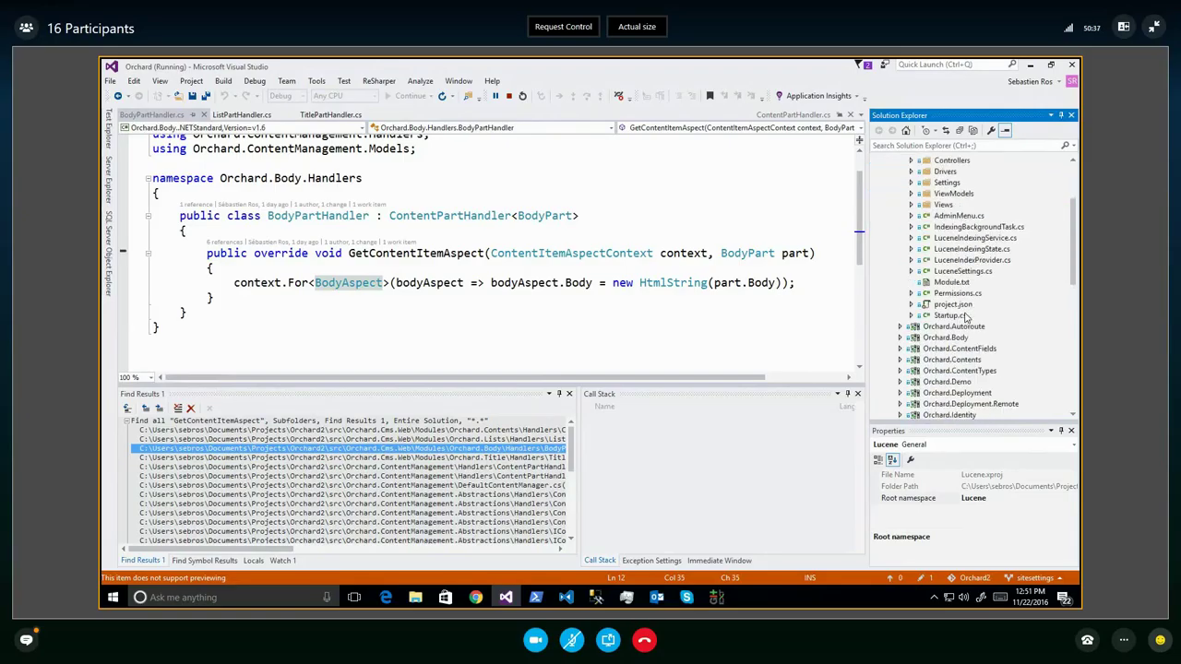
{"action": "left_click", "coordinate": [956, 263]}
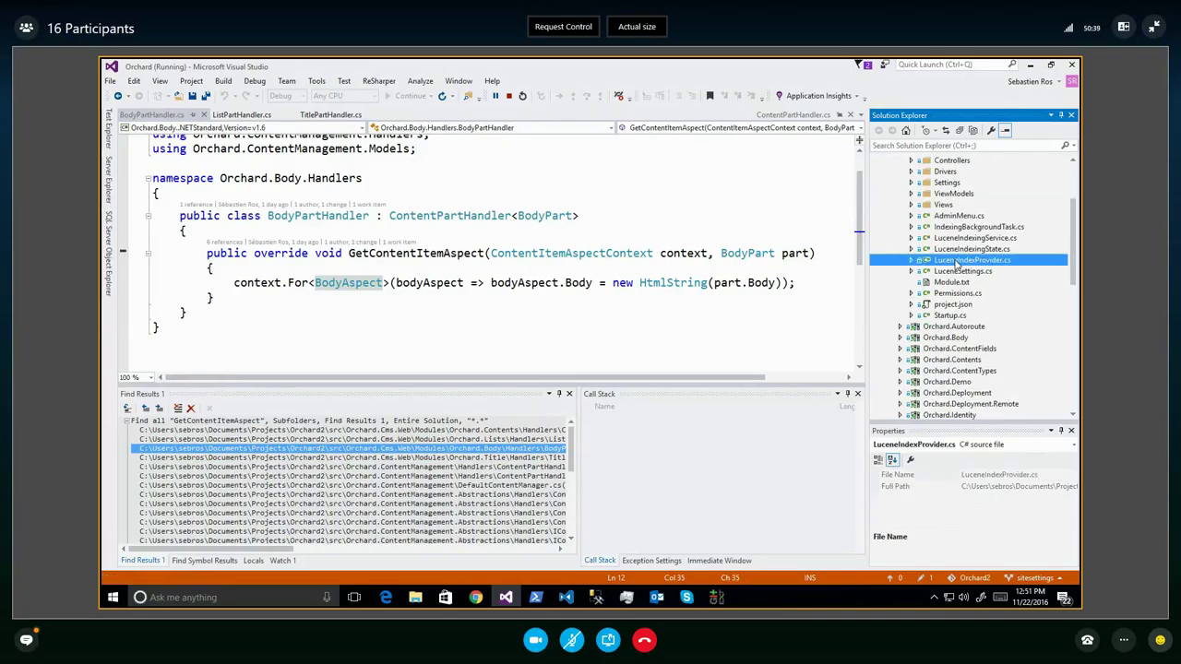
{"action": "double_click", "coordinate": [955, 261]}
{"action": "scroll", "coordinate": [699, 276], "scroll_direction": "down", "scroll_amount": 10}
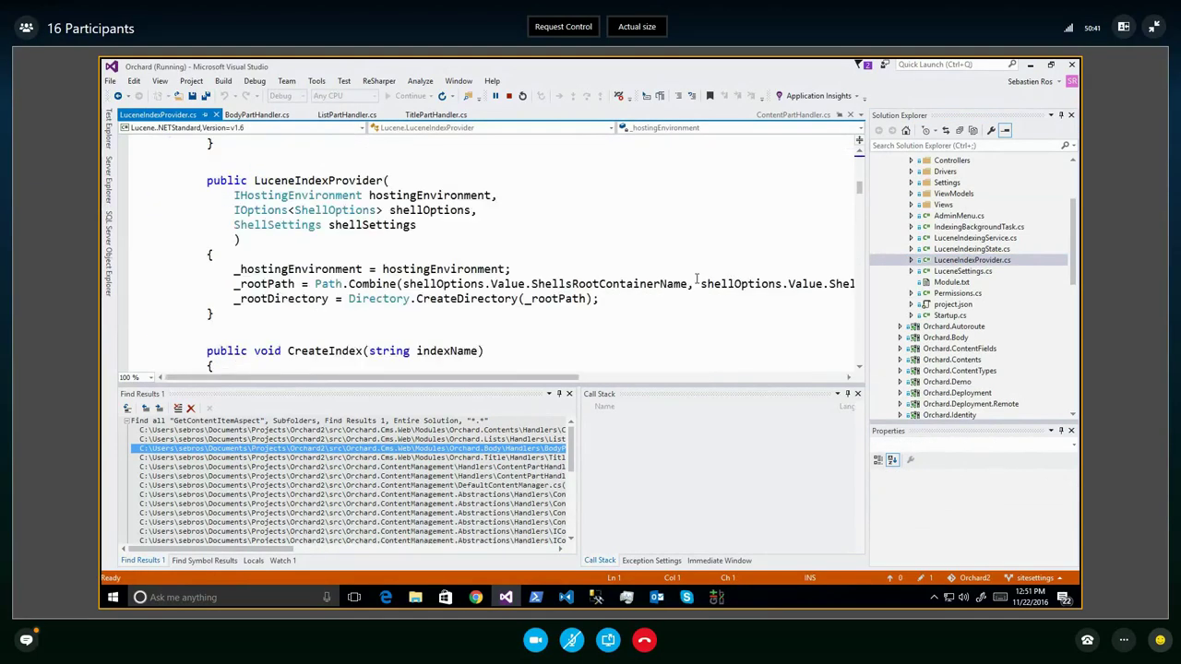
{"action": "left_click", "coordinate": [701, 261]}
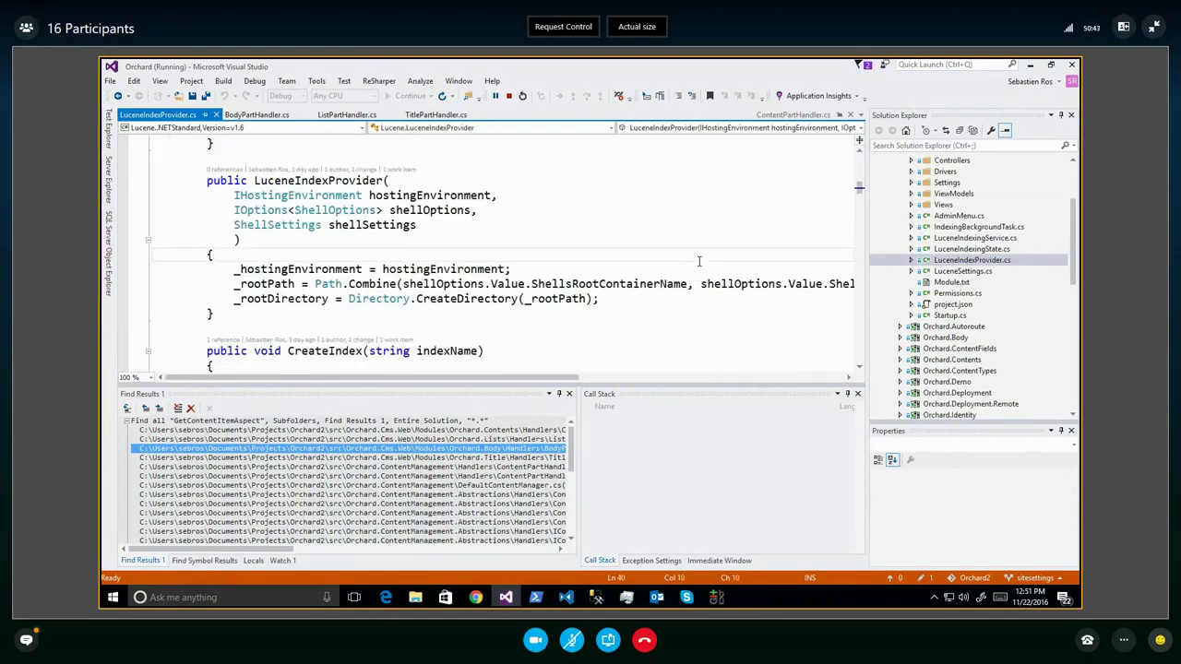
{"action": "left_click", "coordinate": [847, 395]}
{"action": "left_click", "coordinate": [683, 348]}
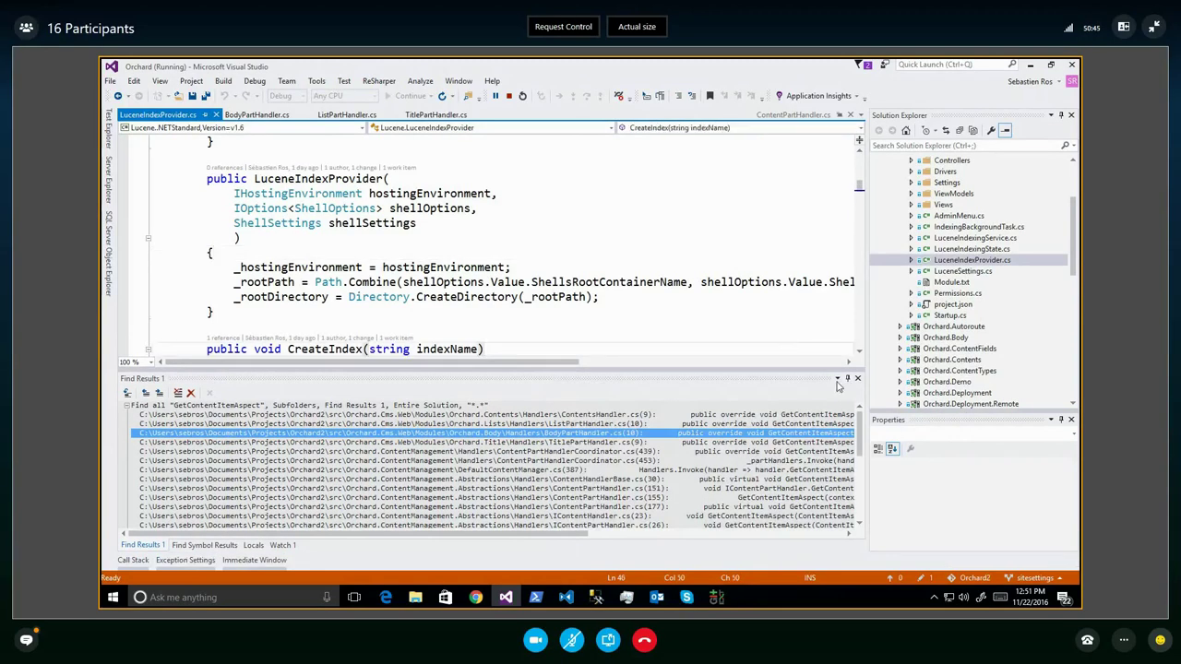
Review the index provider code down to the Search method and highlight its IndexSearcher parameter type
{"action": "scroll", "coordinate": [706, 311], "scroll_direction": "down", "scroll_amount": 15}
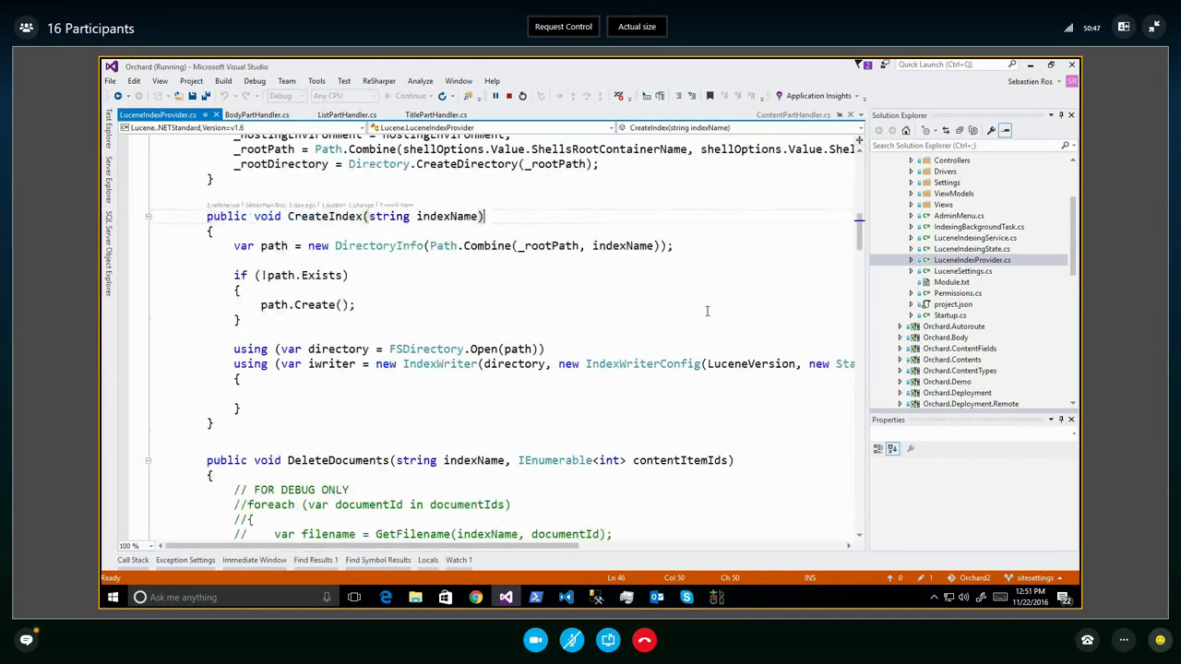
{"action": "scroll", "coordinate": [706, 311], "scroll_direction": "down", "scroll_amount": 10}
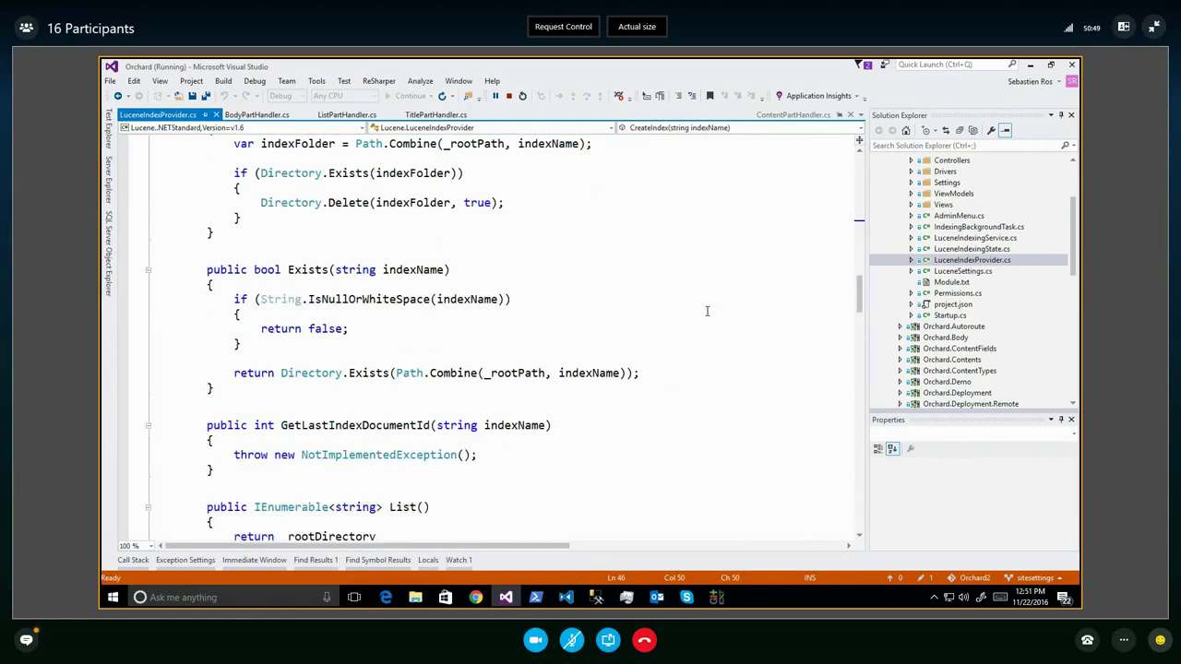
{"action": "scroll", "coordinate": [707, 310], "scroll_direction": "down", "scroll_amount": 7}
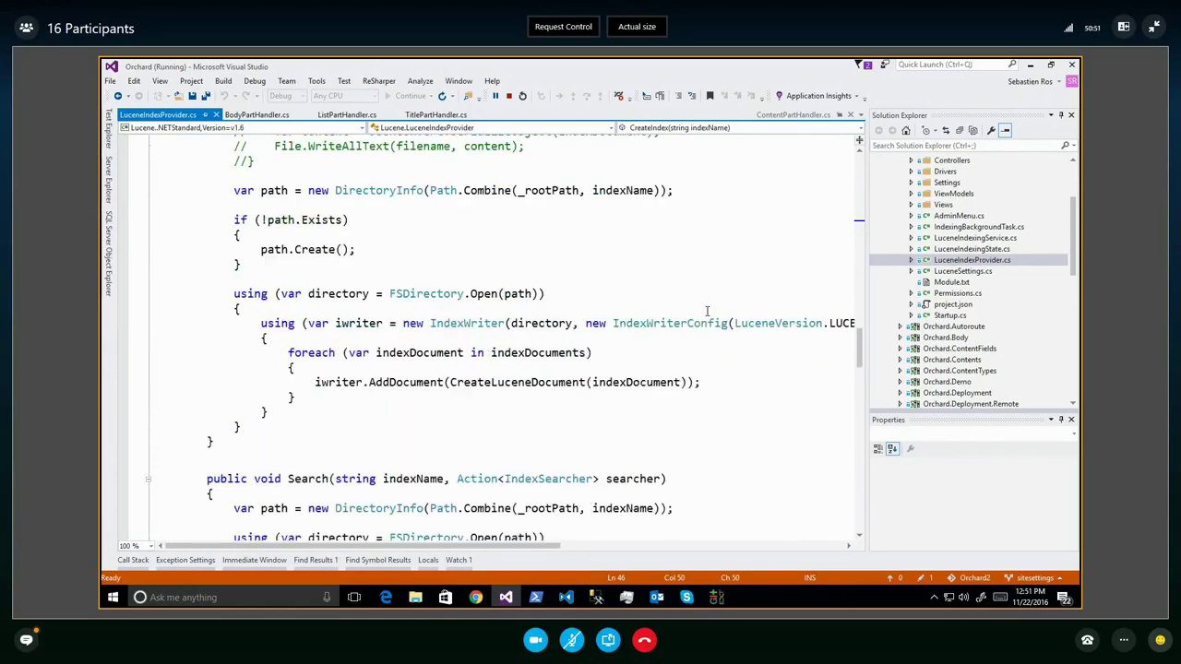
{"action": "left_click", "coordinate": [305, 344]}
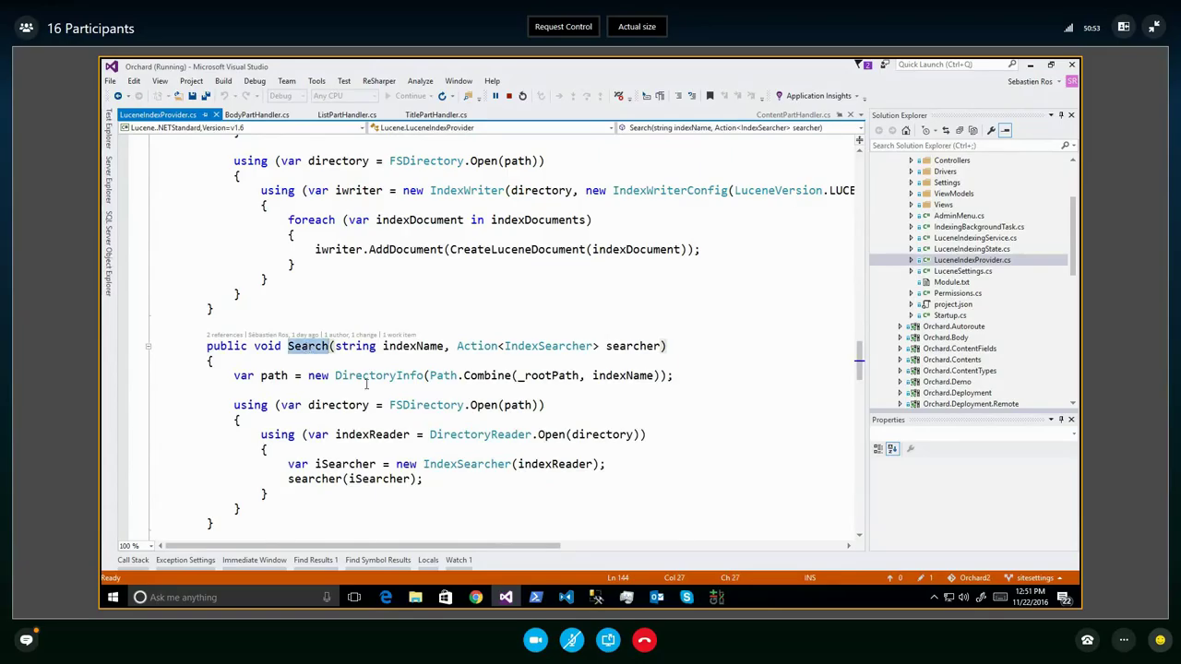
{"action": "left_click", "coordinate": [527, 346]}
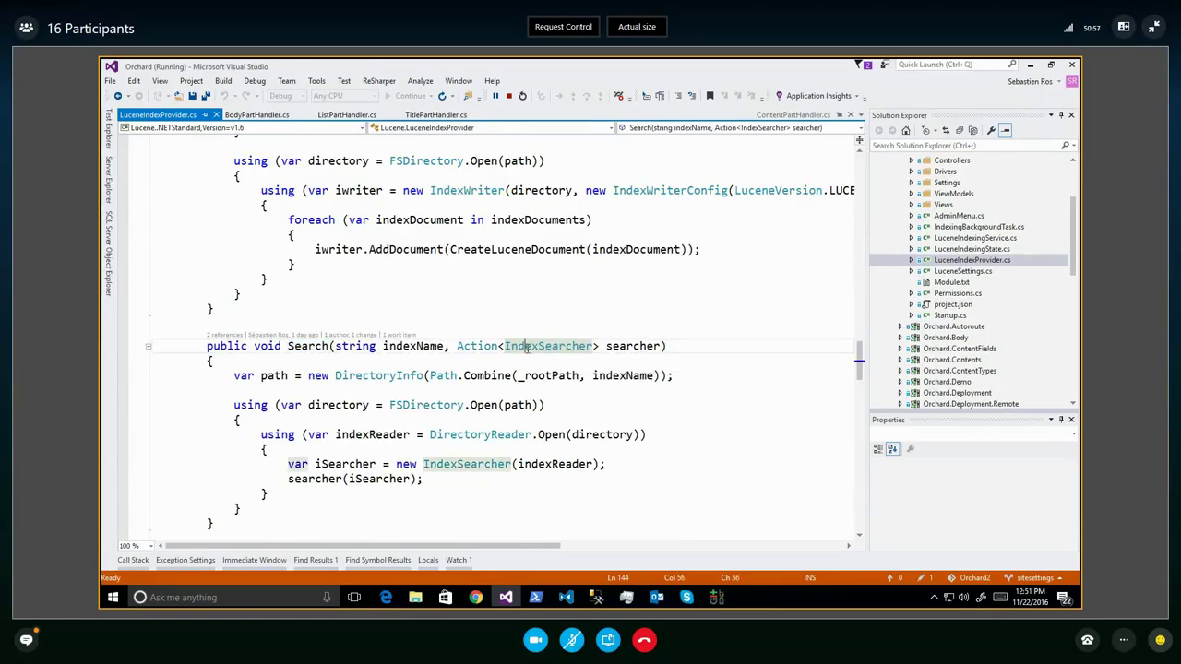
{"action": "double_click", "coordinate": [527, 346]}
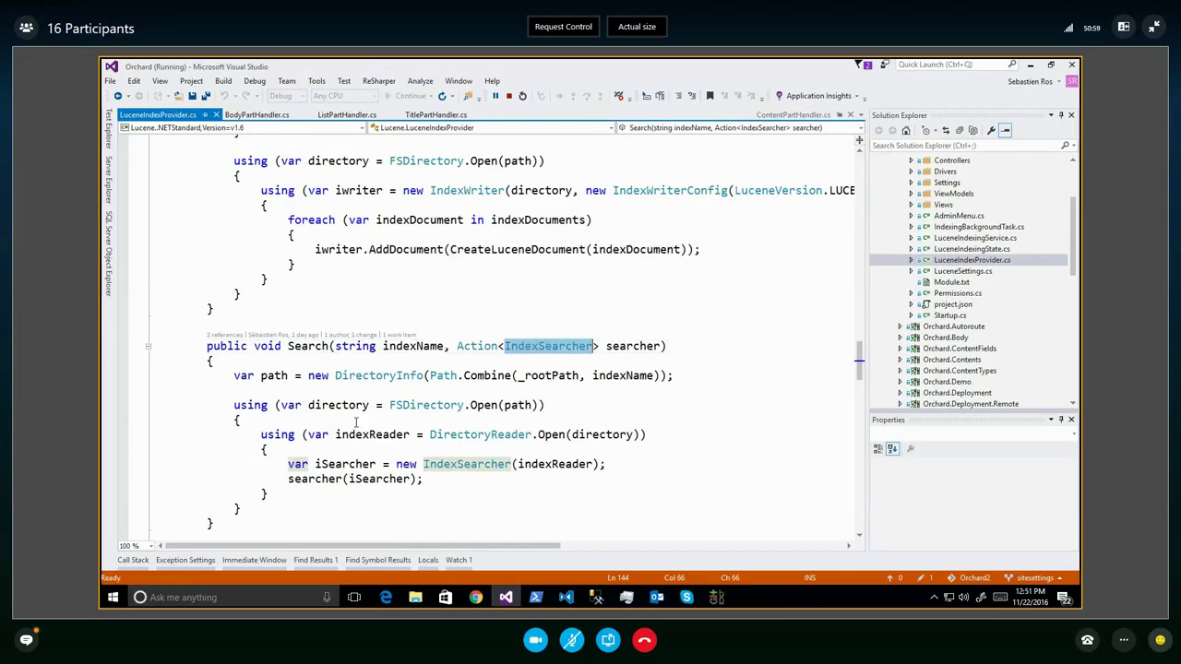
Examine the Read method in LuceneIndexProvider.cs and highlight its DirectoryReader parameter type
{"action": "scroll", "coordinate": [378, 361], "scroll_direction": "down", "scroll_amount": 7}
{"action": "left_click", "coordinate": [296, 251]}
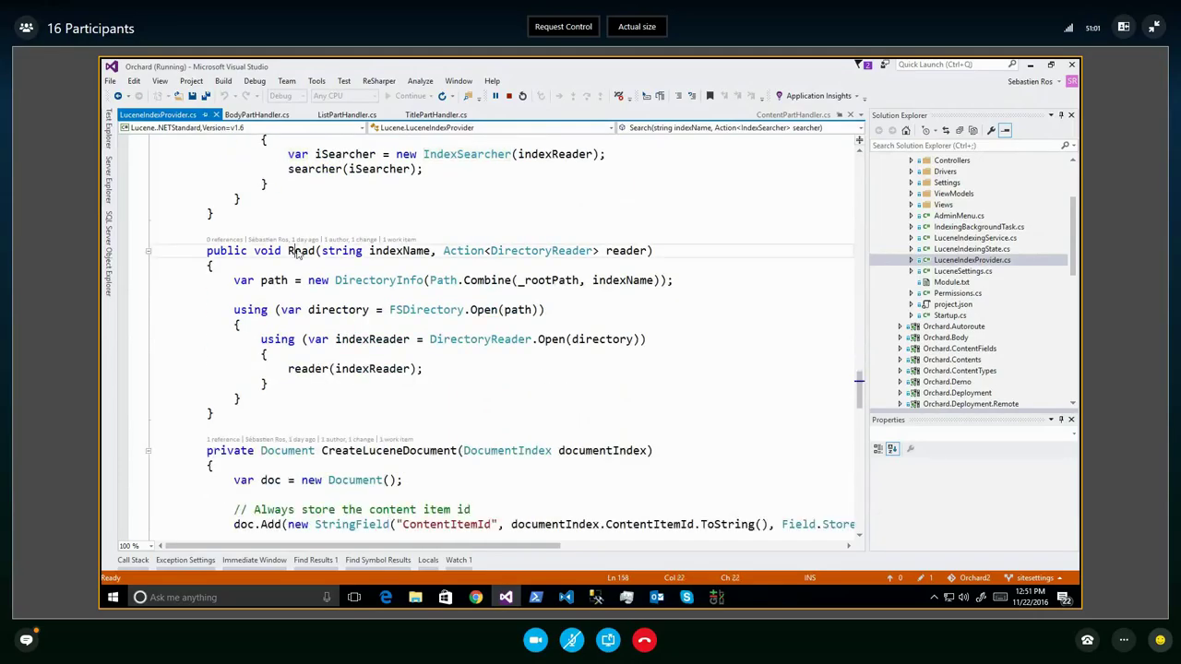
{"action": "double_click", "coordinate": [540, 251]}
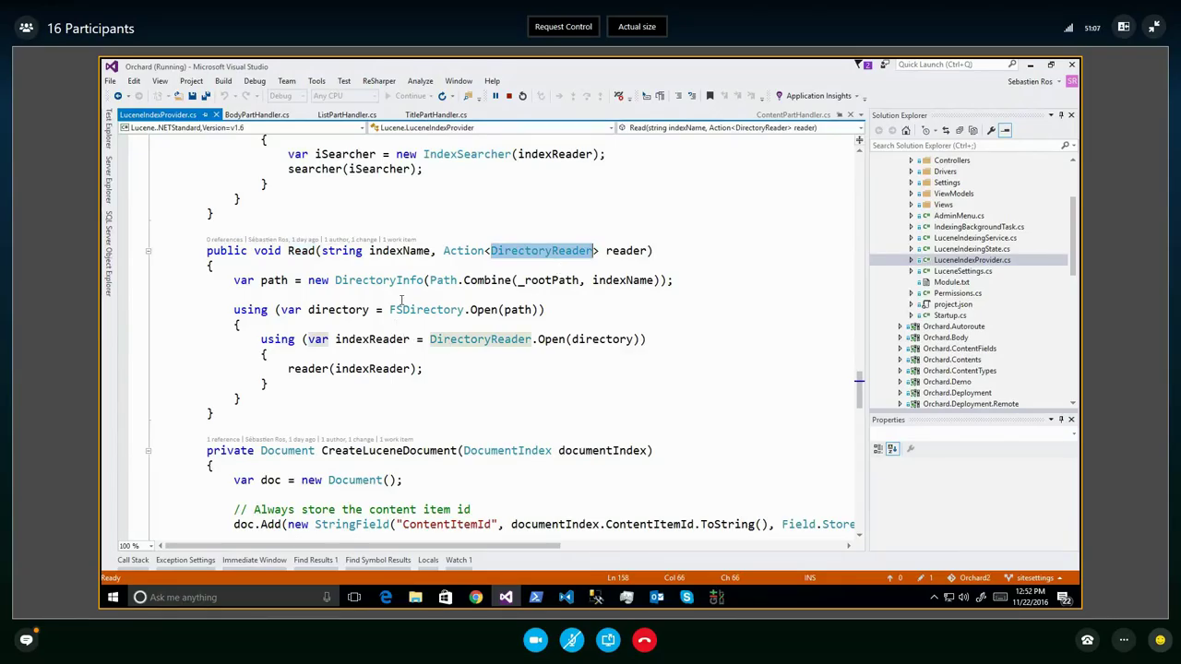
Collapse the Lucene and Orchard.Indexing projects in the solution tree, and switch back to the Orchard query page in Chrome
{"action": "scroll", "coordinate": [409, 273], "scroll_direction": "up", "scroll_amount": 4}
{"action": "scroll", "coordinate": [408, 273], "scroll_direction": "up", "scroll_amount": 15}
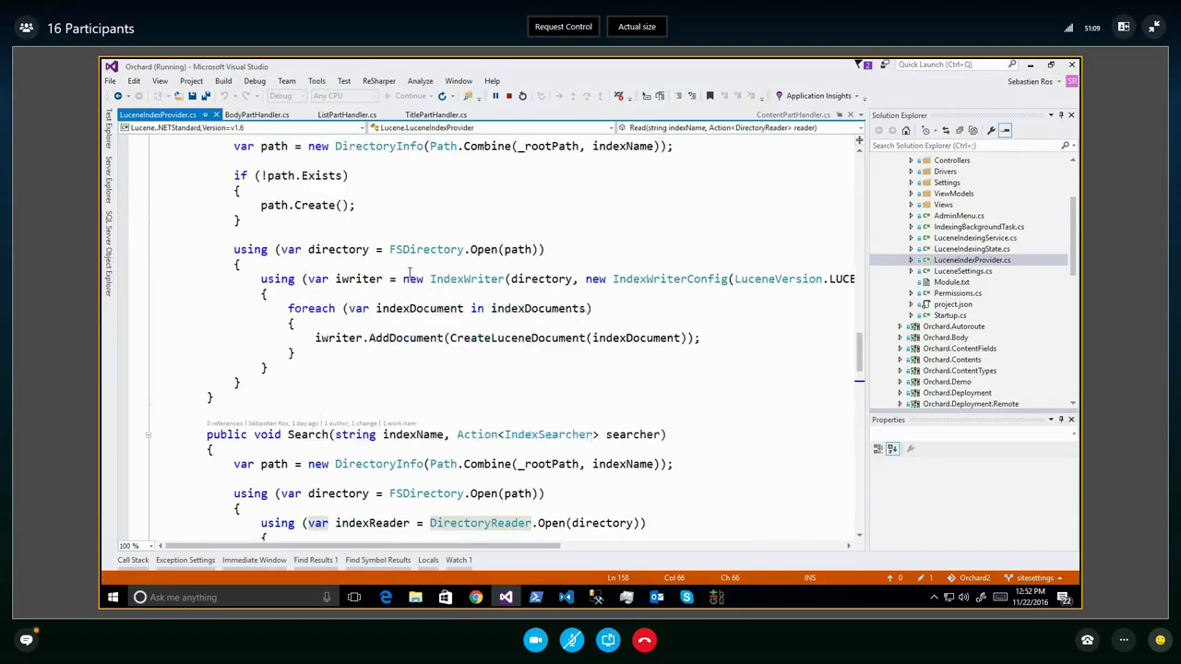
{"action": "scroll", "coordinate": [568, 251], "scroll_direction": "up", "scroll_amount": 10}
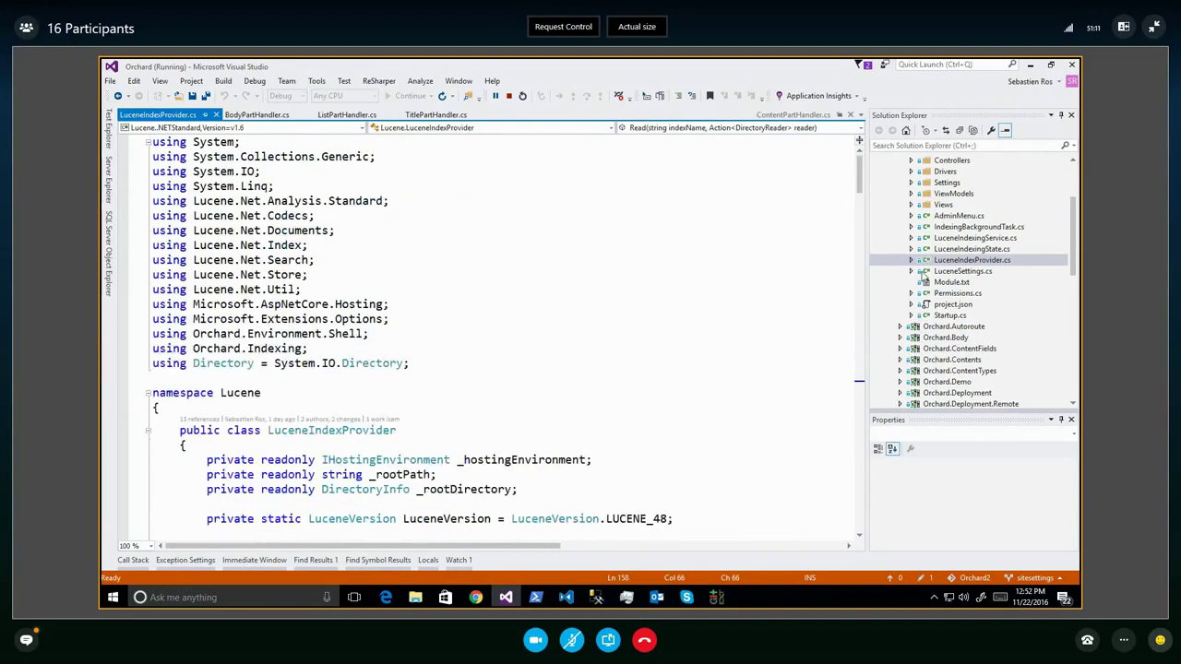
{"action": "scroll", "coordinate": [904, 233], "scroll_direction": "up", "scroll_amount": 3}
{"action": "left_click", "coordinate": [902, 228]}
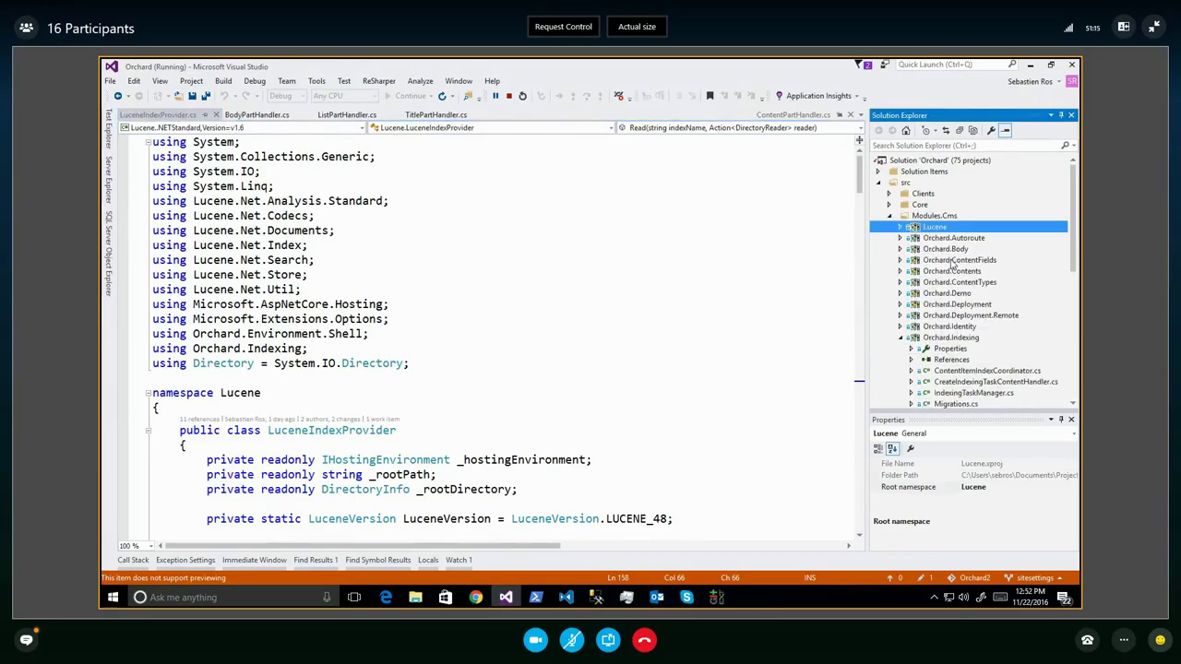
{"action": "scroll", "coordinate": [951, 265], "scroll_direction": "down", "scroll_amount": 3}
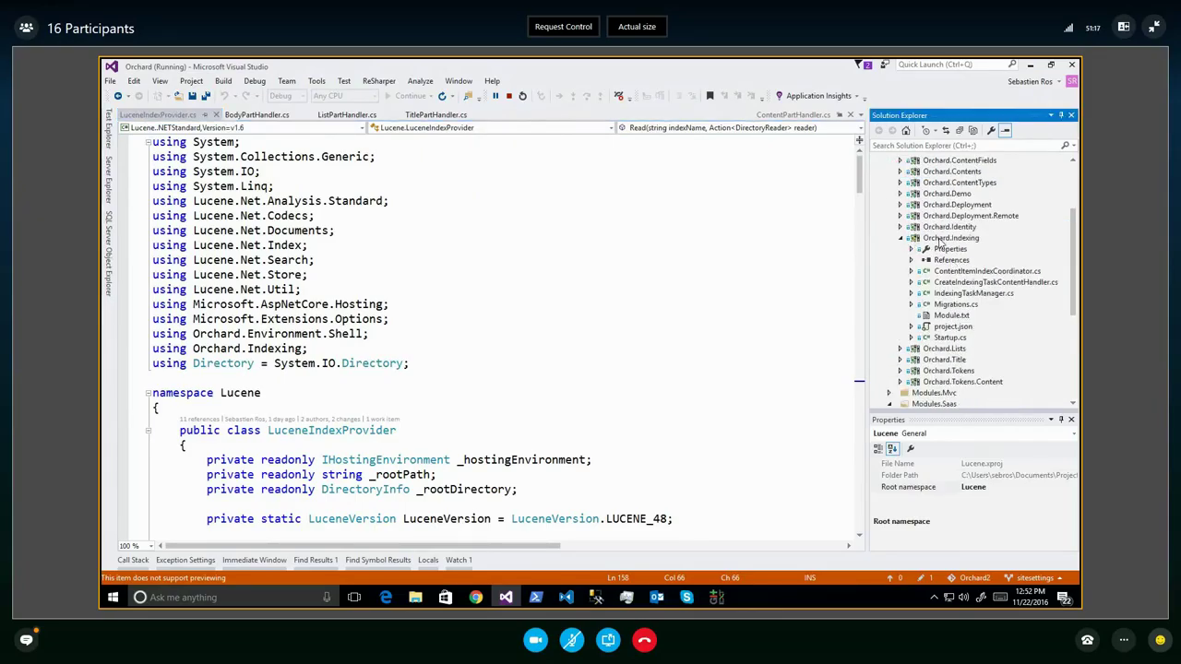
{"action": "left_click", "coordinate": [939, 240]}
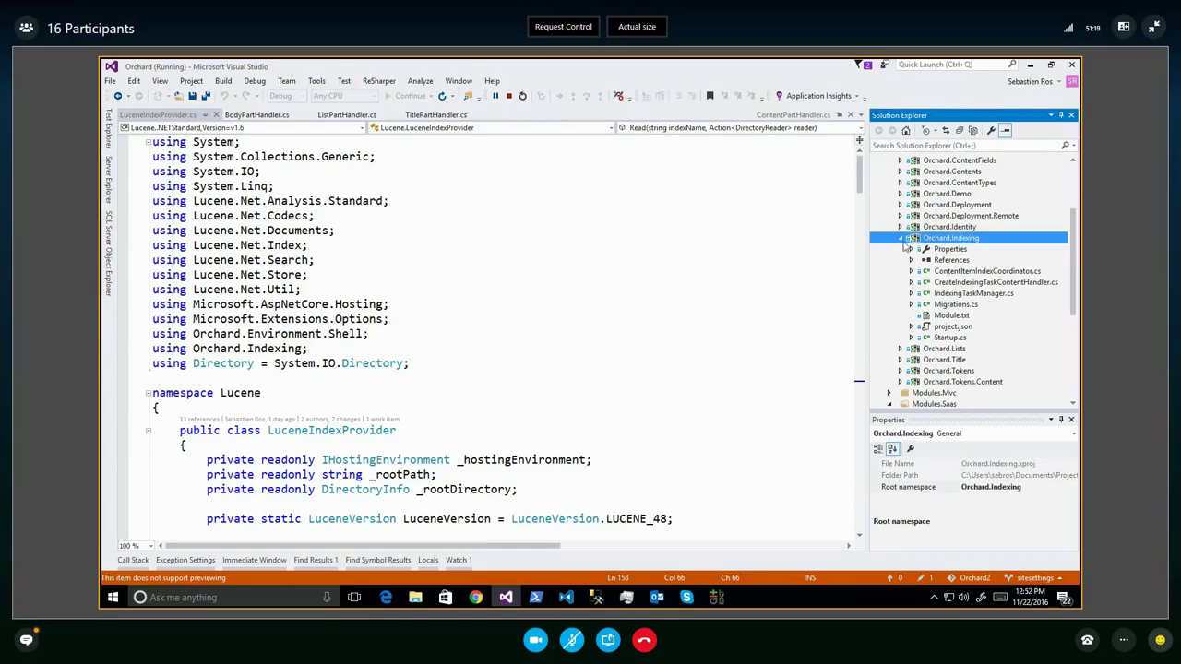
{"action": "left_click", "coordinate": [900, 238]}
{"action": "key", "text": "alt+Tab"}
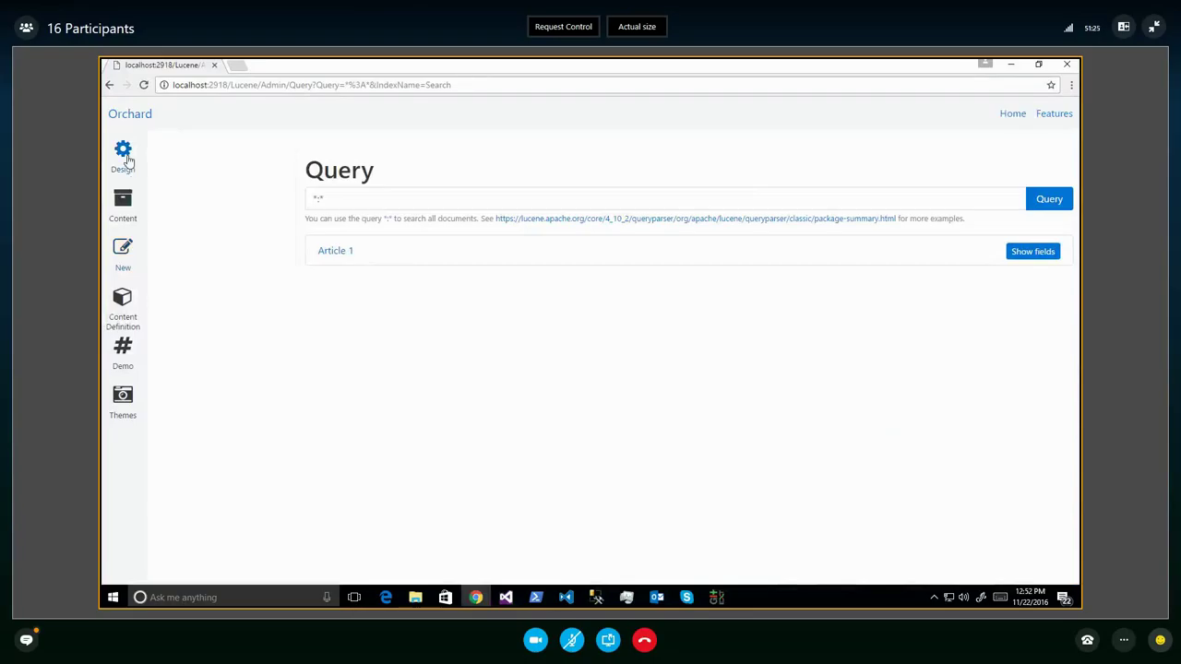
Enable Show homepage options for the Autoroute part of the Article content type and save the part settings
{"action": "left_click", "coordinate": [123, 300]}
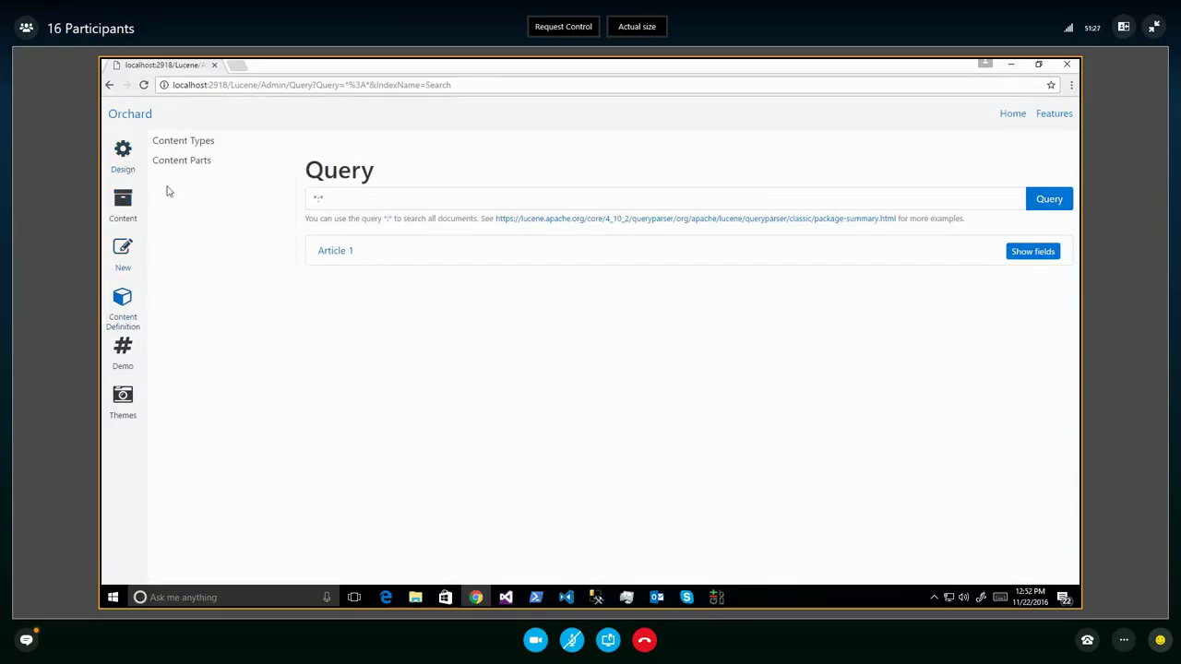
{"action": "left_click", "coordinate": [192, 142]}
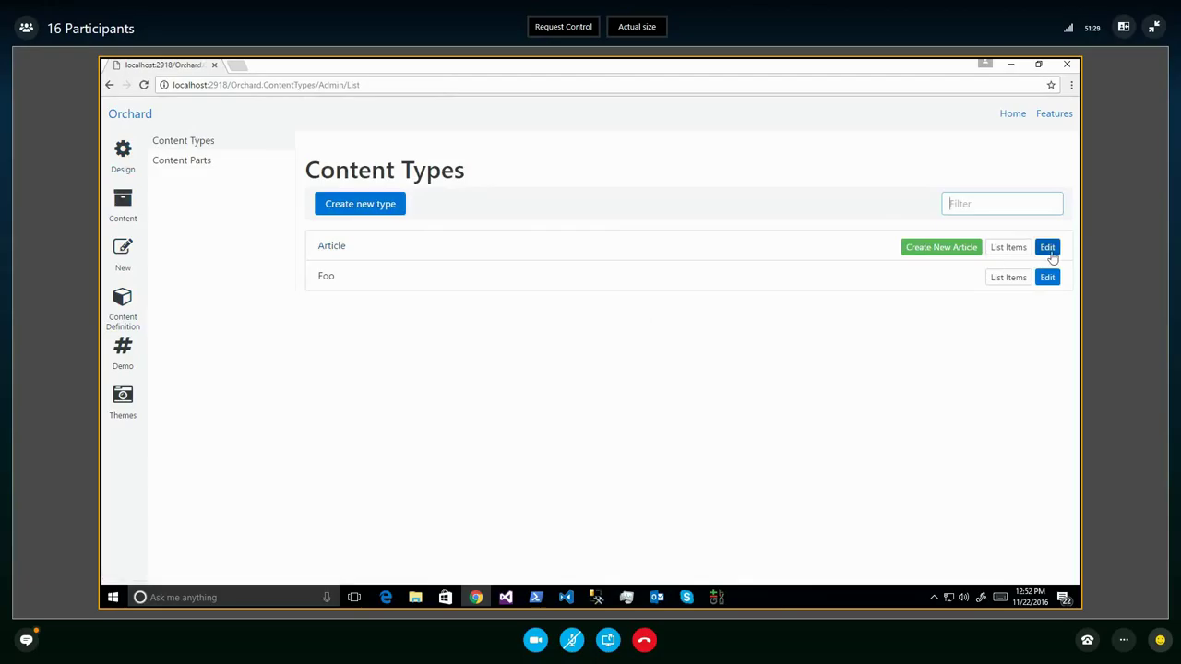
{"action": "left_click", "coordinate": [1048, 248]}
{"action": "scroll", "coordinate": [685, 369], "scroll_direction": "down", "scroll_amount": 3}
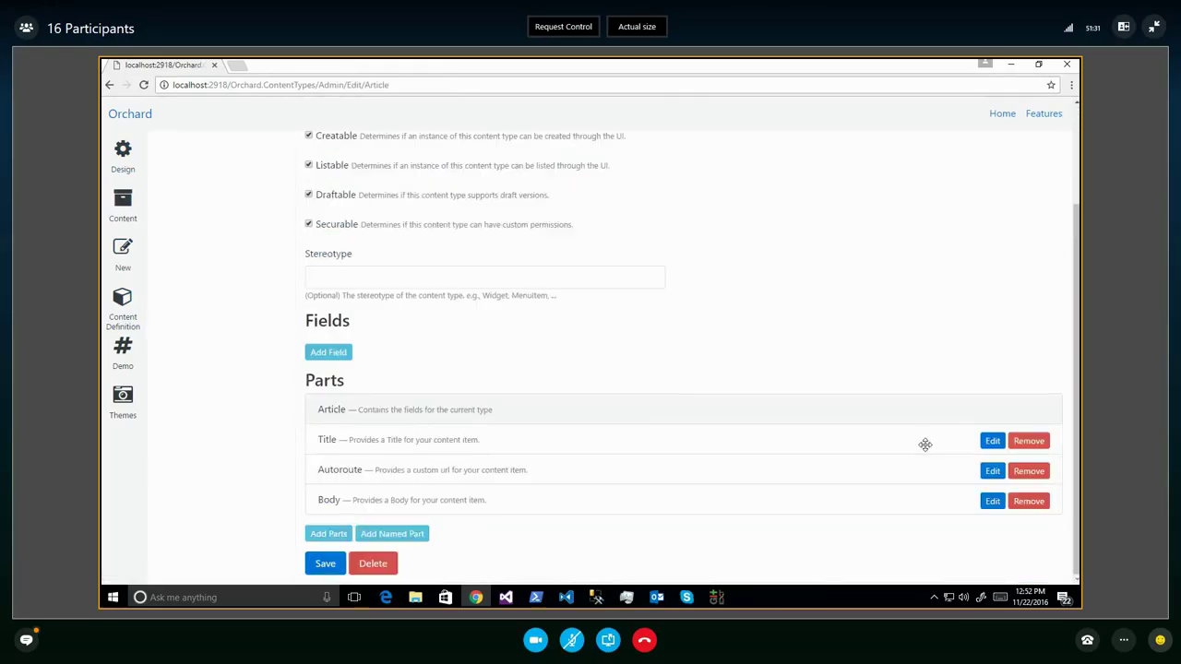
{"action": "left_click", "coordinate": [992, 471]}
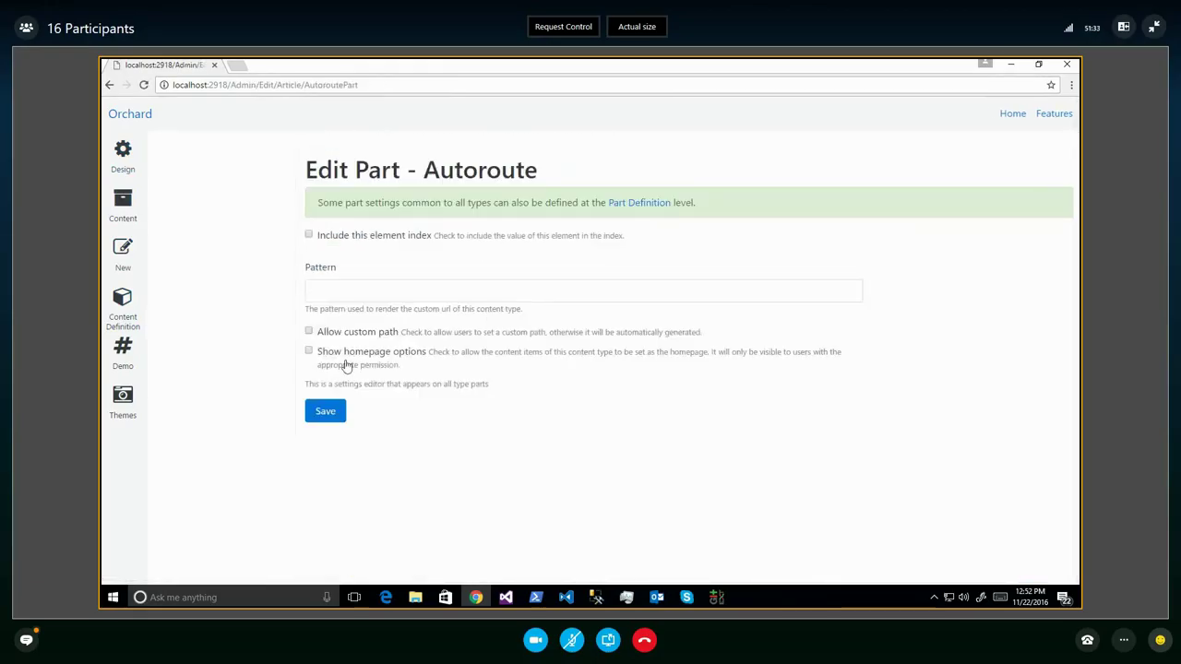
{"action": "left_click", "coordinate": [327, 358]}
{"action": "left_click", "coordinate": [336, 413]}
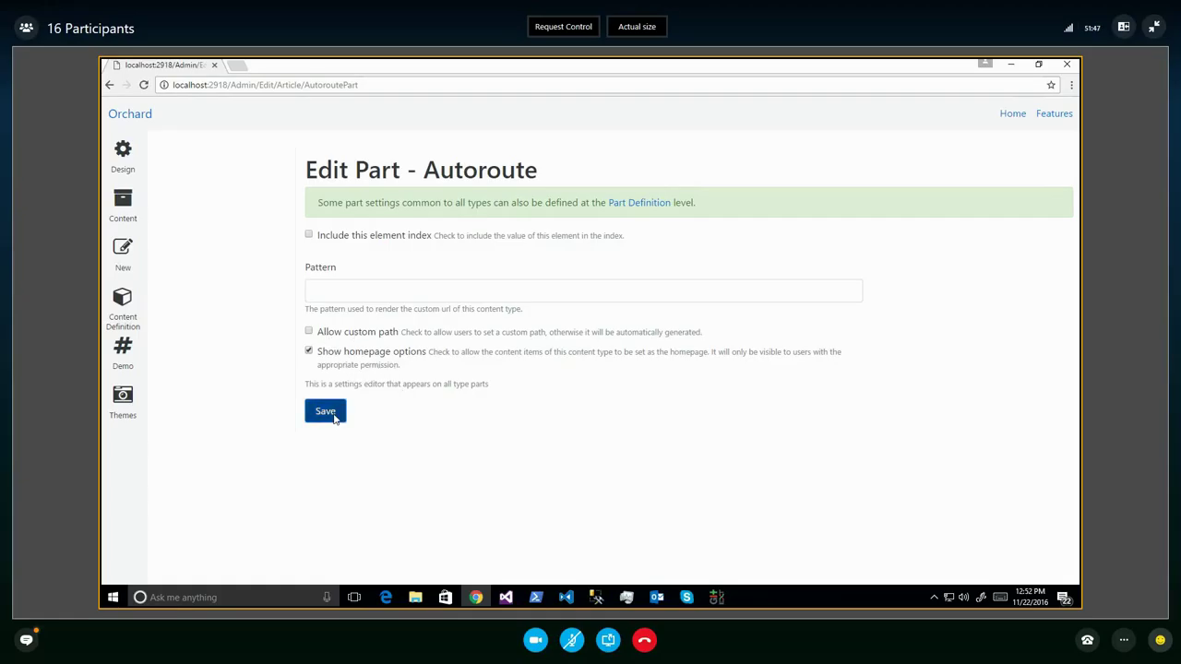
Set the Article 1 content item as the homepage, publish it, and highlight the homepage notice in its editor
{"action": "left_click", "coordinate": [122, 204]}
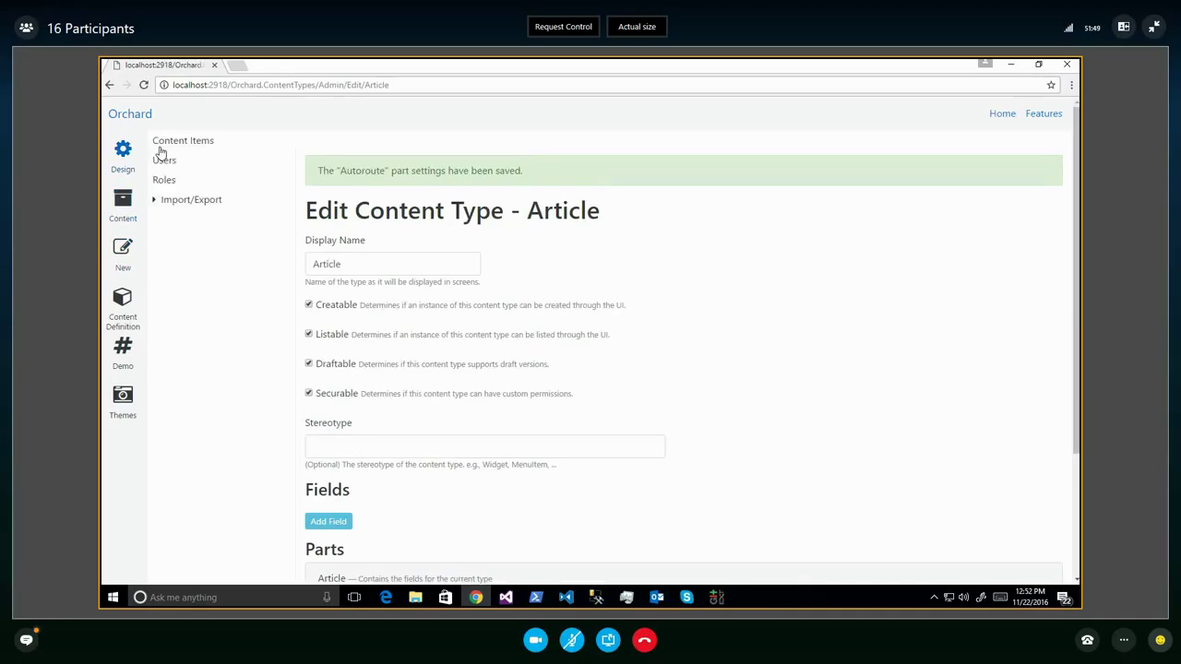
{"action": "left_click", "coordinate": [341, 204]}
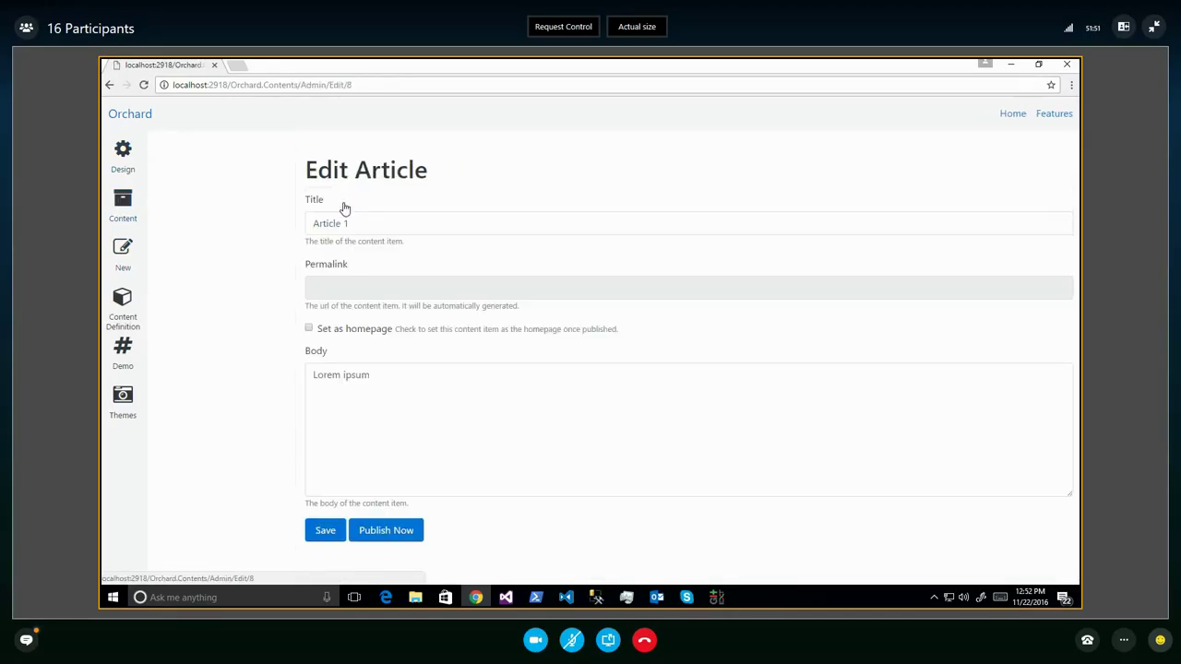
{"action": "left_click", "coordinate": [353, 330]}
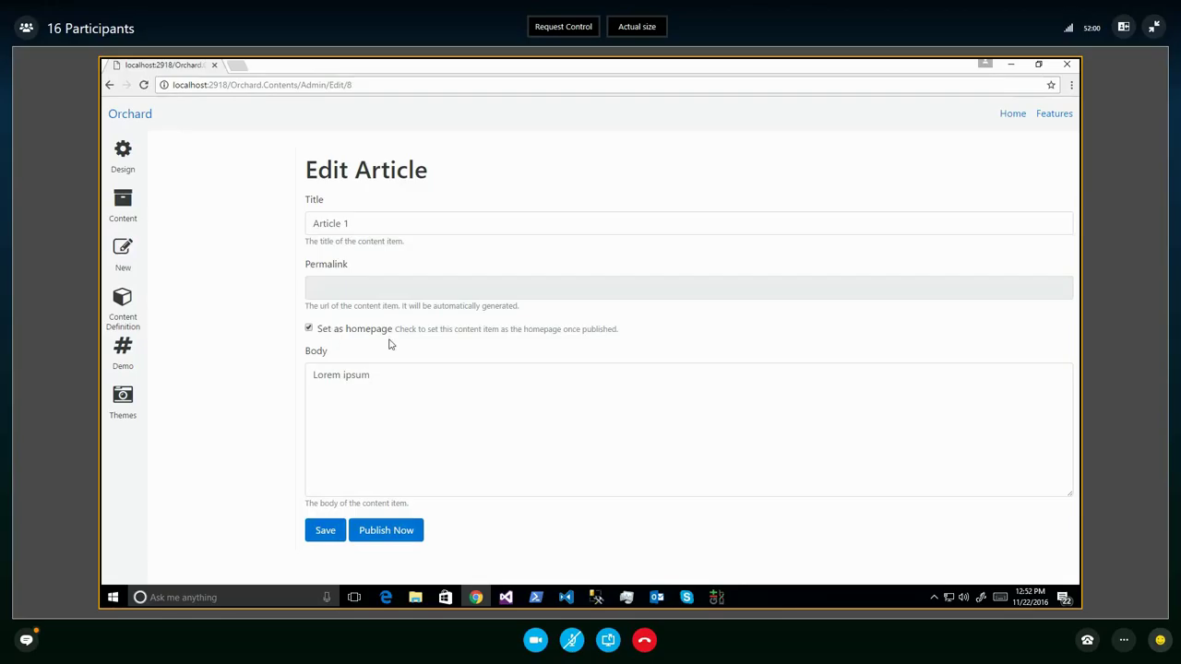
{"action": "left_click", "coordinate": [391, 533]}
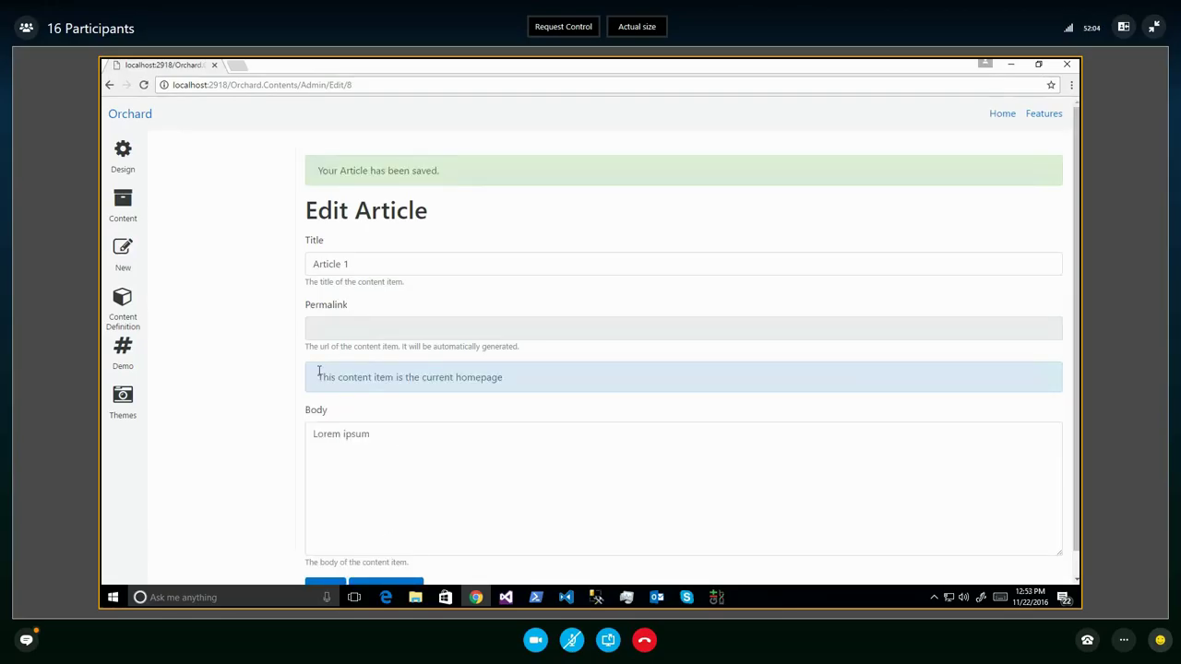
{"action": "scroll", "coordinate": [351, 361], "scroll_direction": "down", "scroll_amount": 1}
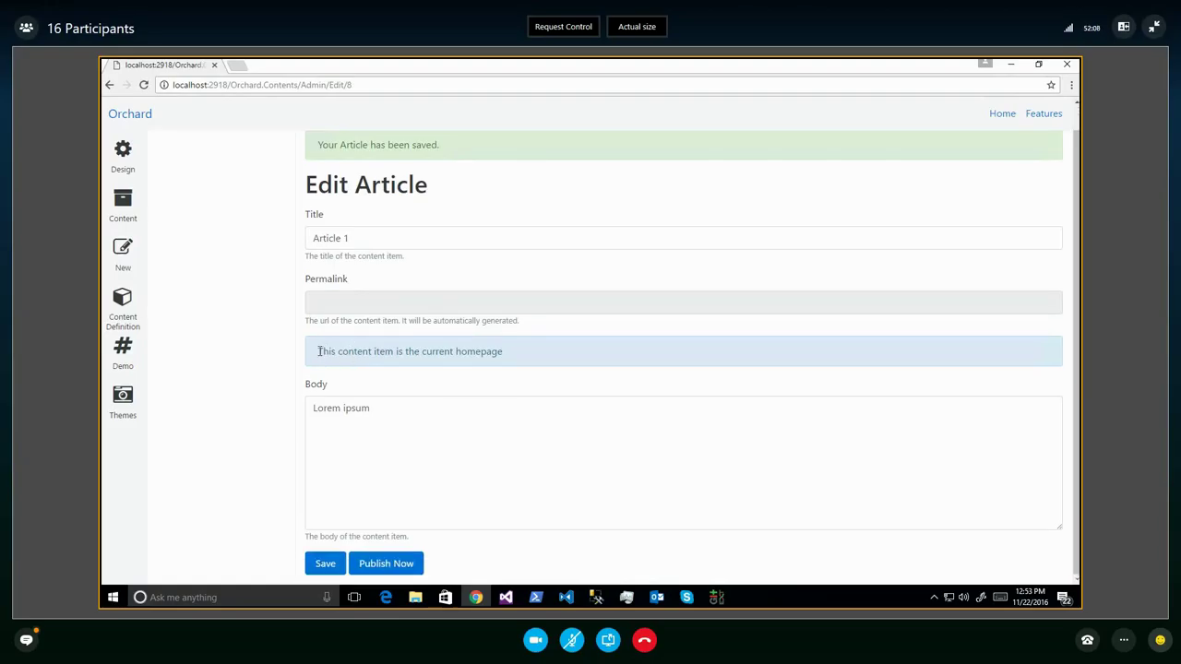
{"action": "left_click_drag", "start_coordinate": [318, 351], "coordinate": [525, 347]}
{"action": "left_click", "coordinate": [524, 348]}
Set the Autoroute part's pattern to {{slug}} for the Article content type and save the part settings
{"action": "left_click", "coordinate": [122, 306]}
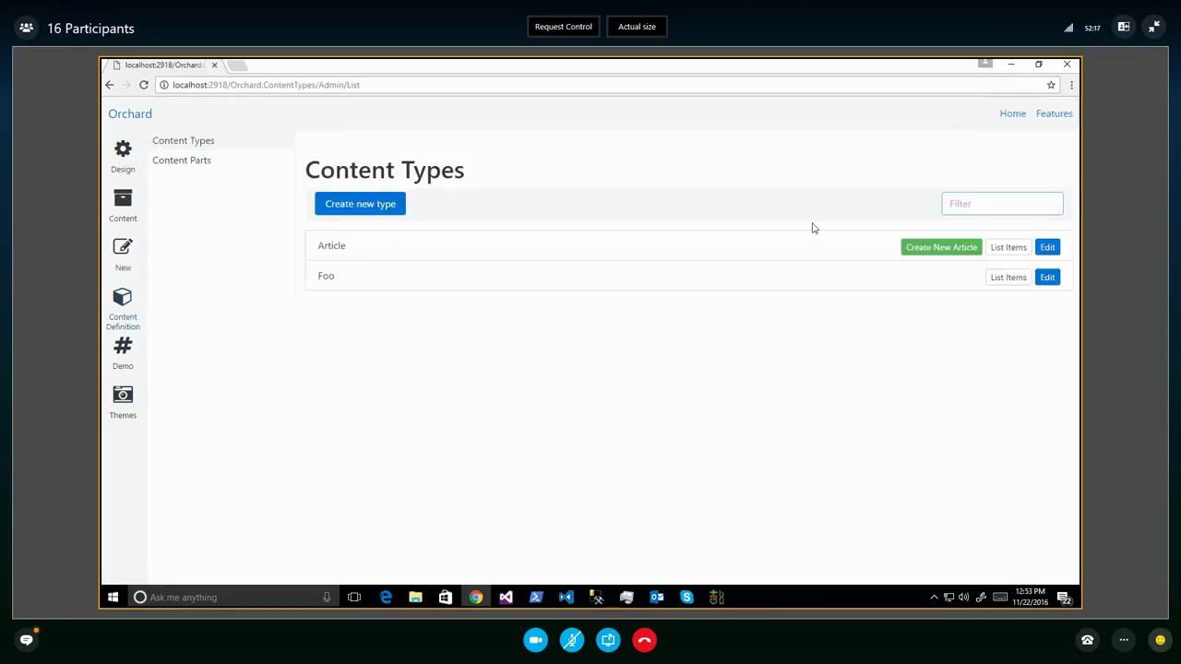
{"action": "left_click", "coordinate": [1047, 246]}
{"action": "scroll", "coordinate": [728, 360], "scroll_direction": "down", "scroll_amount": 3}
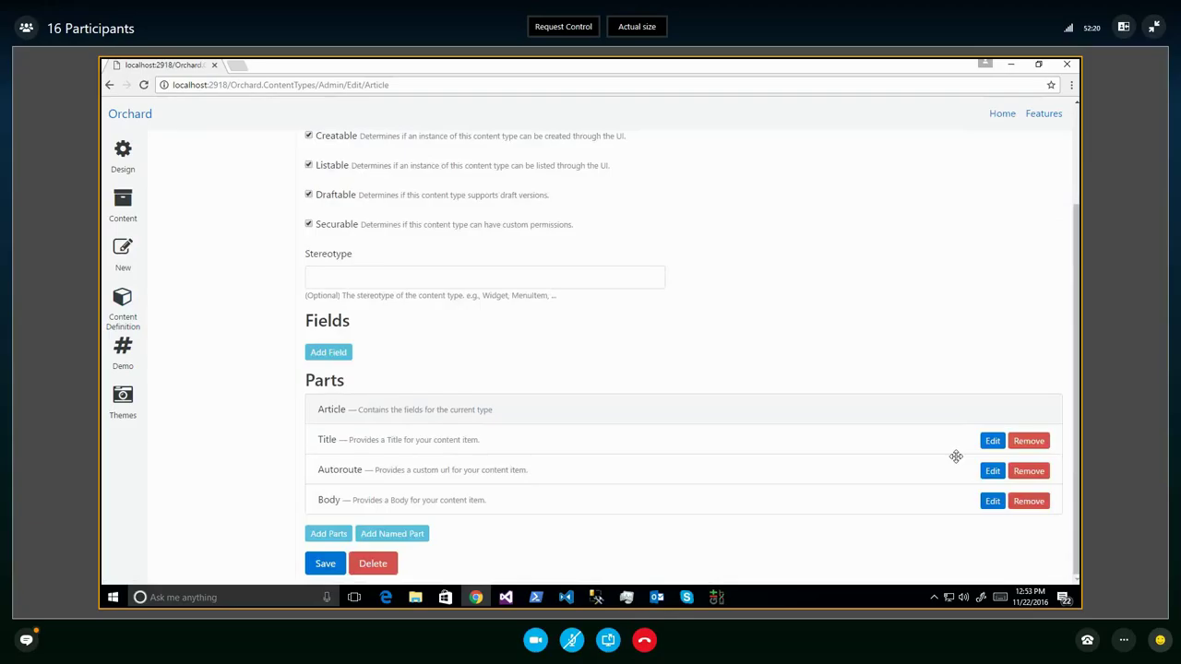
{"action": "left_click", "coordinate": [992, 471]}
{"action": "left_click", "coordinate": [571, 287]}
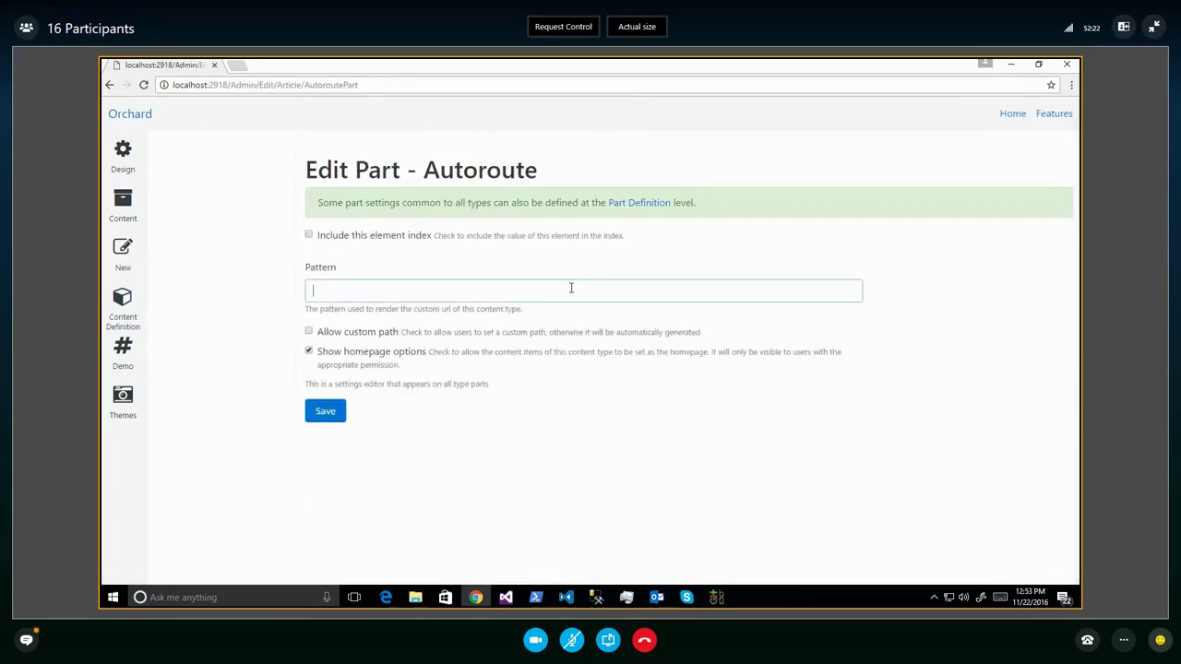
{"action": "type", "text": "{{slug}}"}
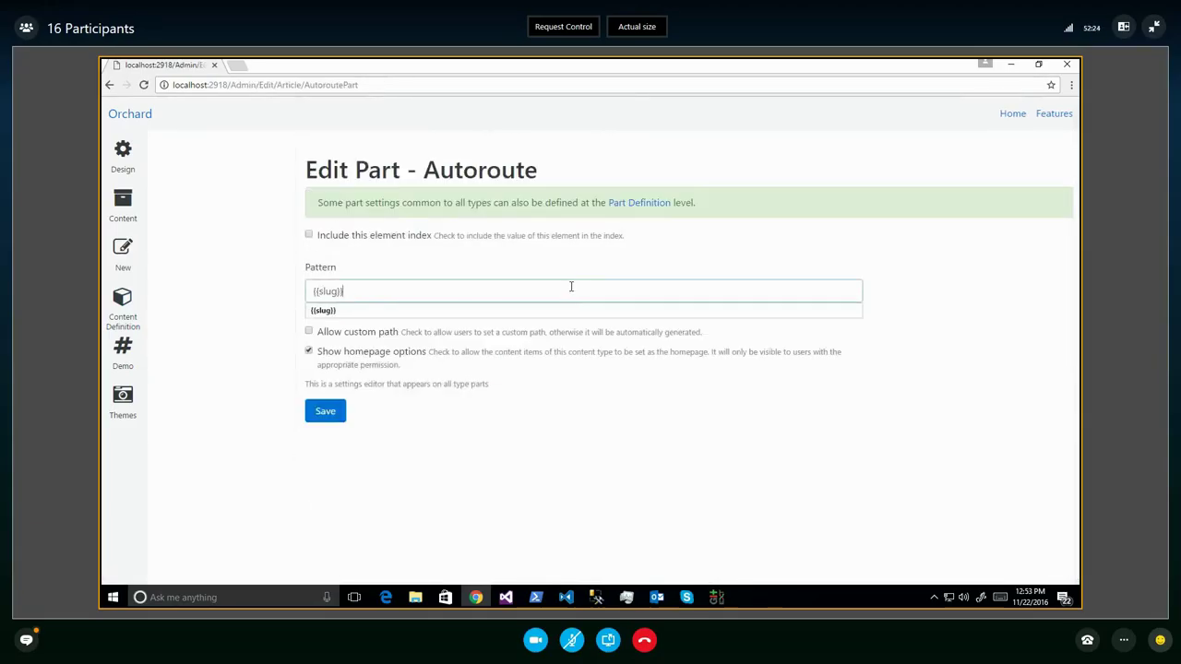
{"action": "left_click_drag", "start_coordinate": [359, 297], "coordinate": [316, 291]}
{"action": "left_click", "coordinate": [339, 290]}
{"action": "left_click", "coordinate": [348, 290]}
{"action": "left_click", "coordinate": [285, 276]}
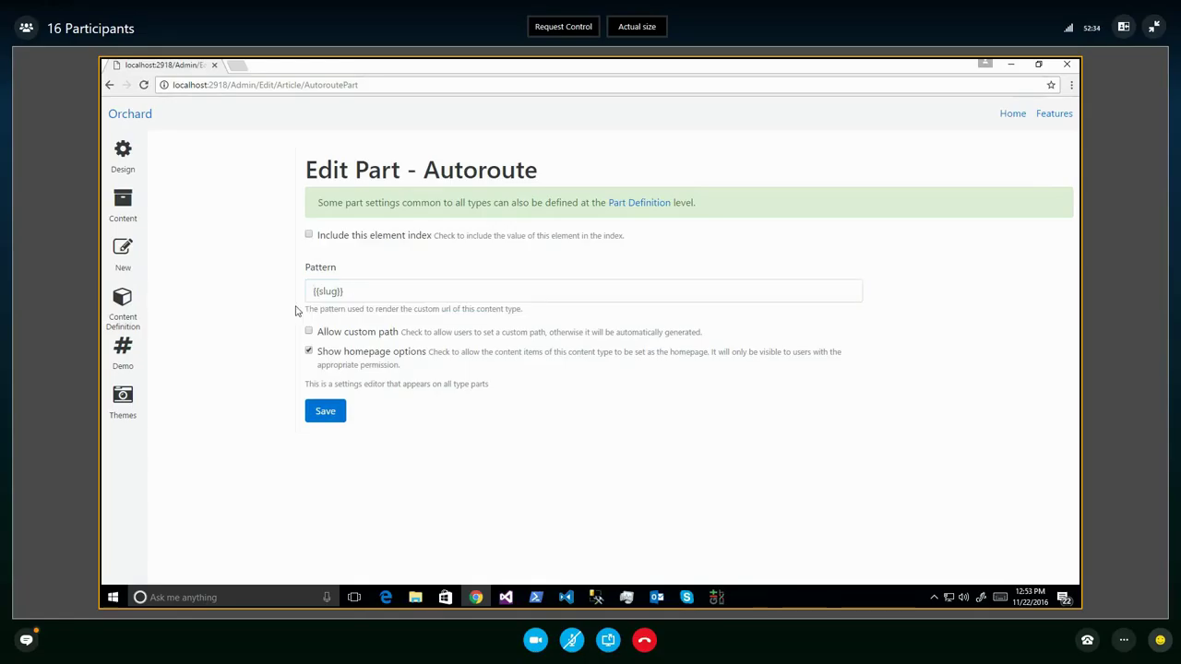
{"action": "left_click", "coordinate": [324, 410]}
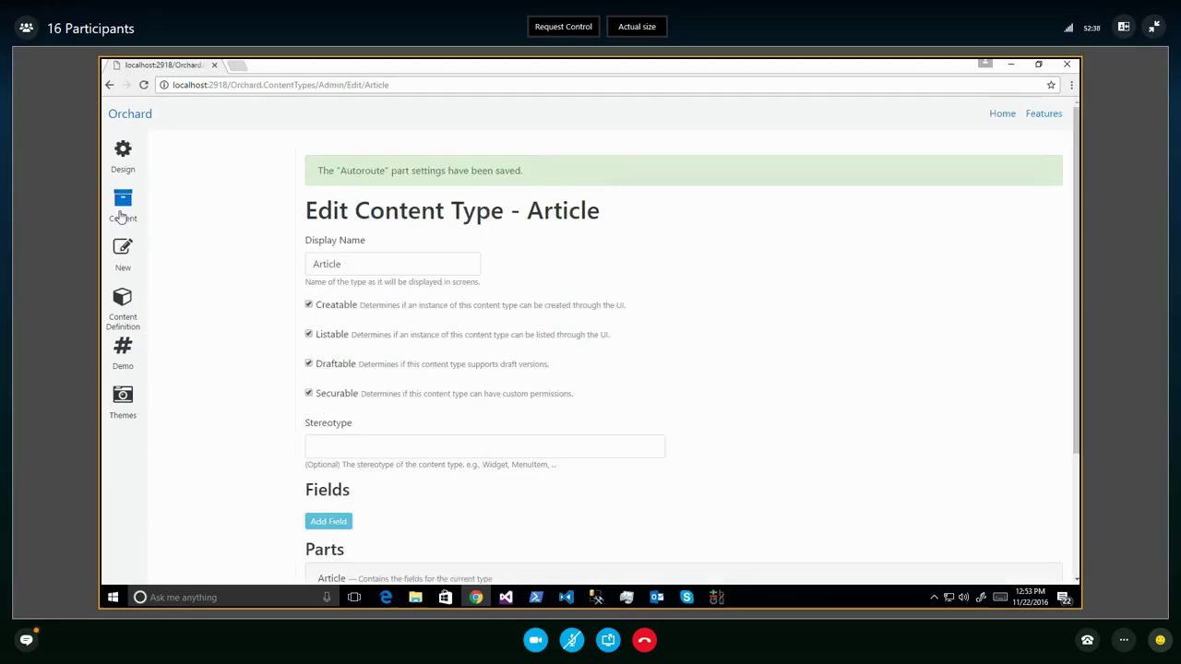
Open Article 1 from the content items again and republish it to generate its permalink
{"action": "mouse_move", "coordinate": [125, 207]}
{"action": "left_click", "coordinate": [171, 141]}
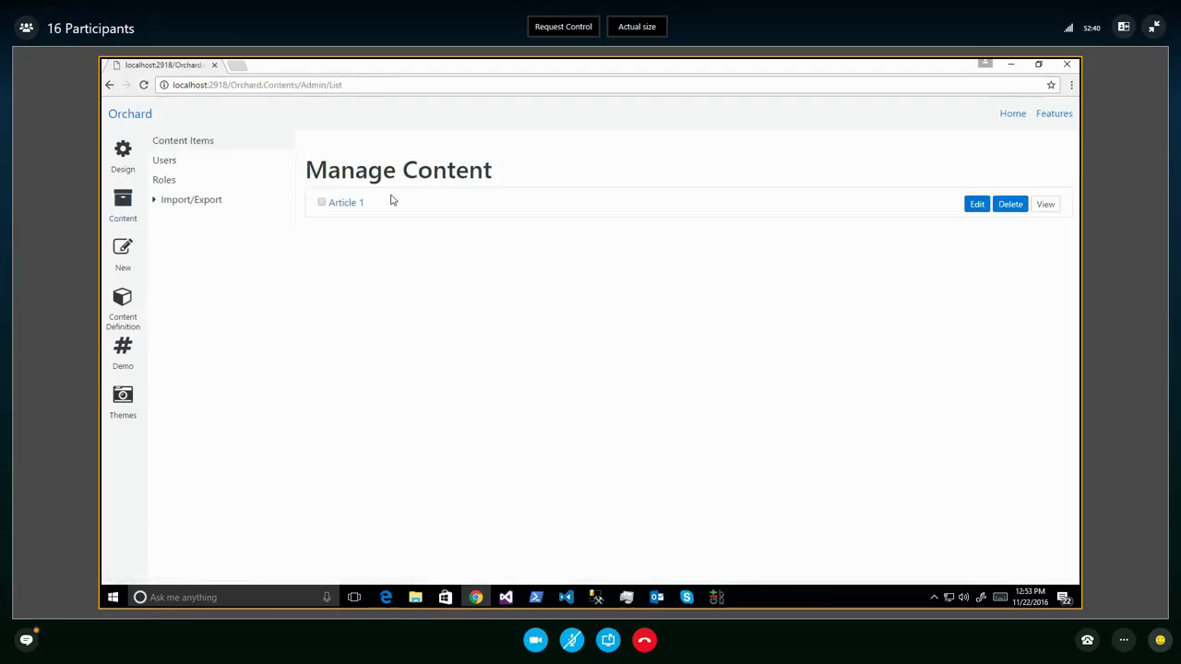
{"action": "left_click", "coordinate": [359, 205]}
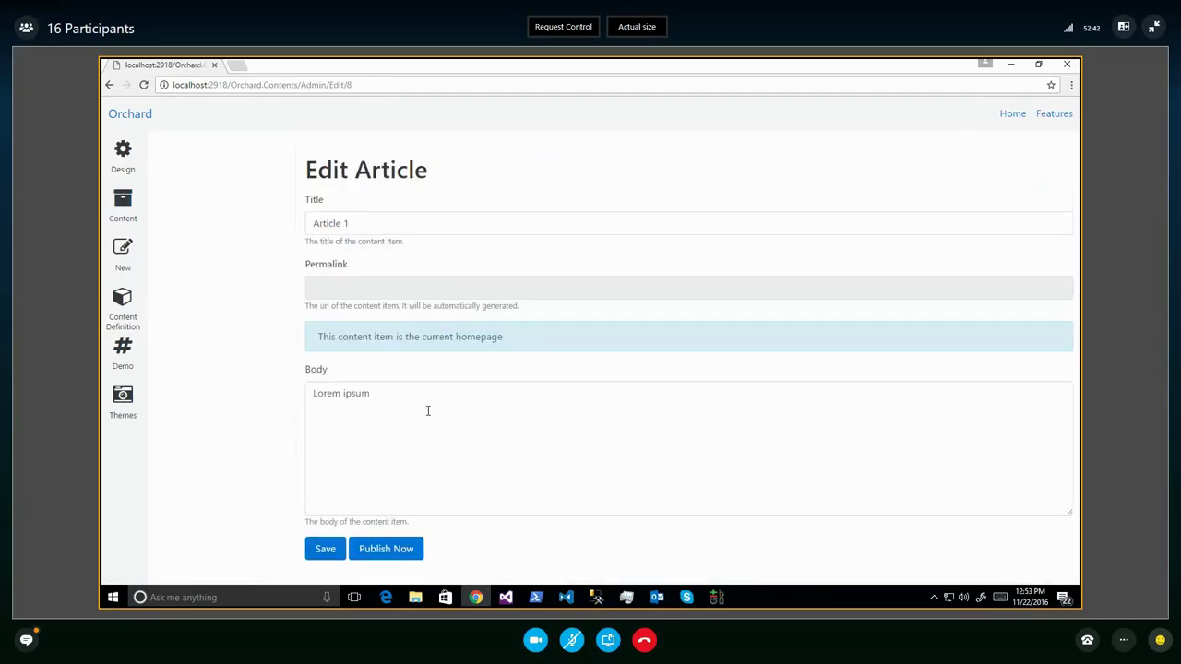
{"action": "left_click", "coordinate": [397, 552]}
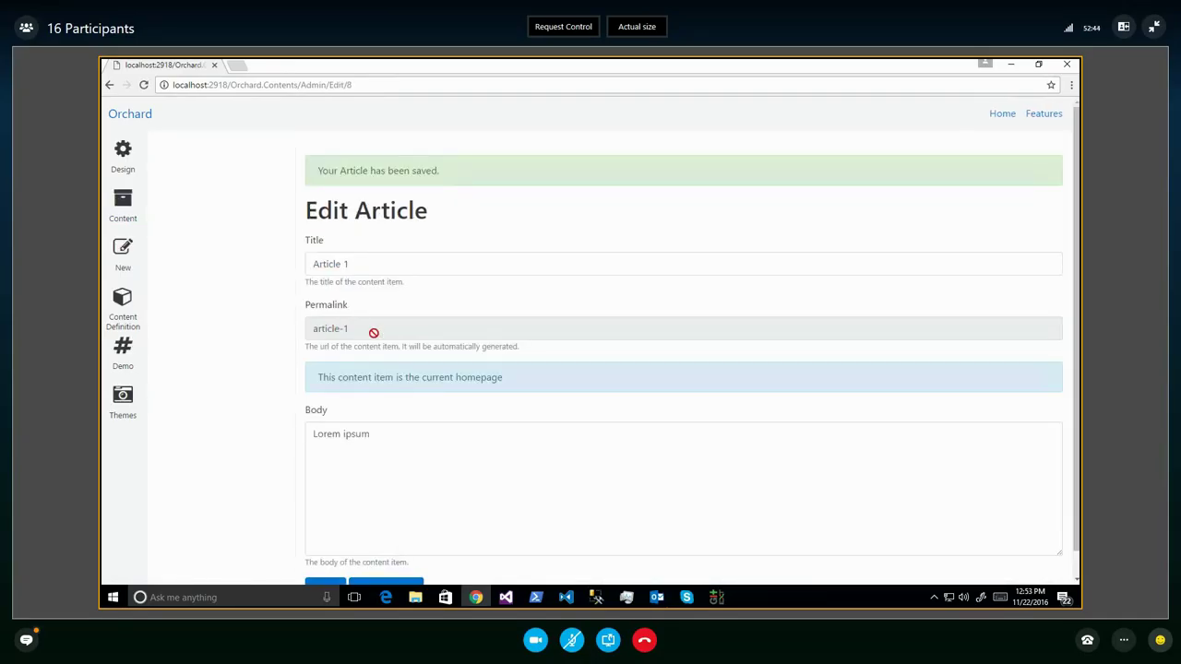
{"action": "scroll", "coordinate": [371, 332], "scroll_direction": "down", "scroll_amount": 1}
View Article 1 on the public site from the content items list and inspect its page address
{"action": "mouse_move", "coordinate": [117, 212]}
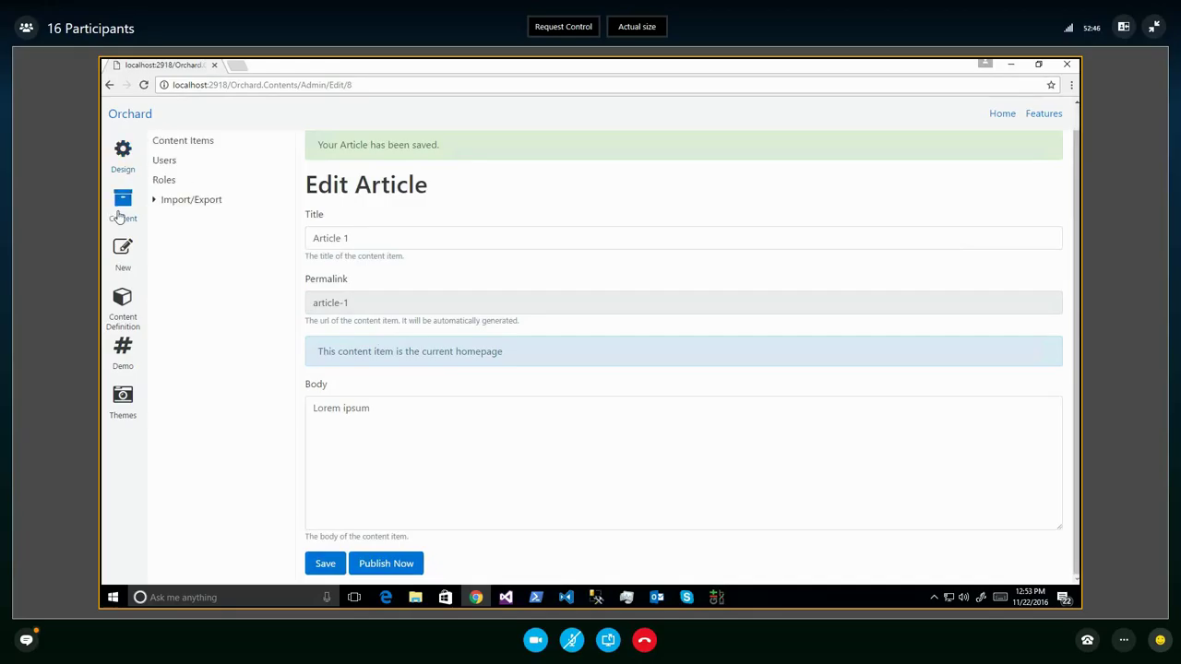
{"action": "left_click", "coordinate": [200, 144]}
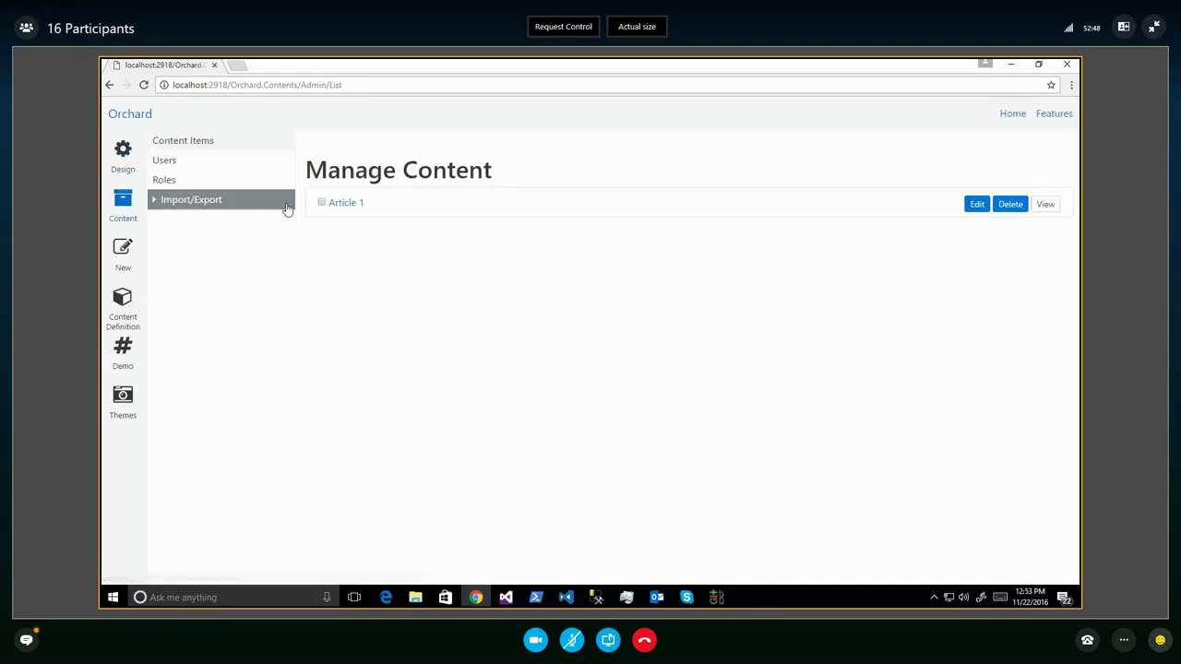
{"action": "left_click", "coordinate": [1042, 206]}
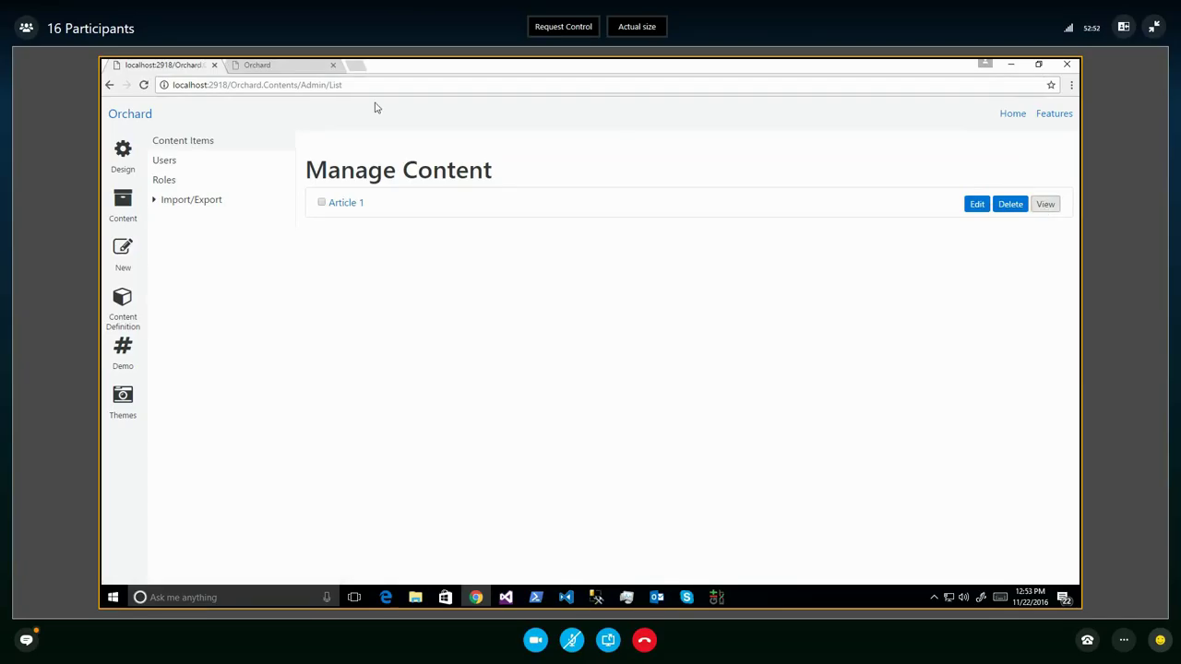
{"action": "left_click", "coordinate": [297, 69]}
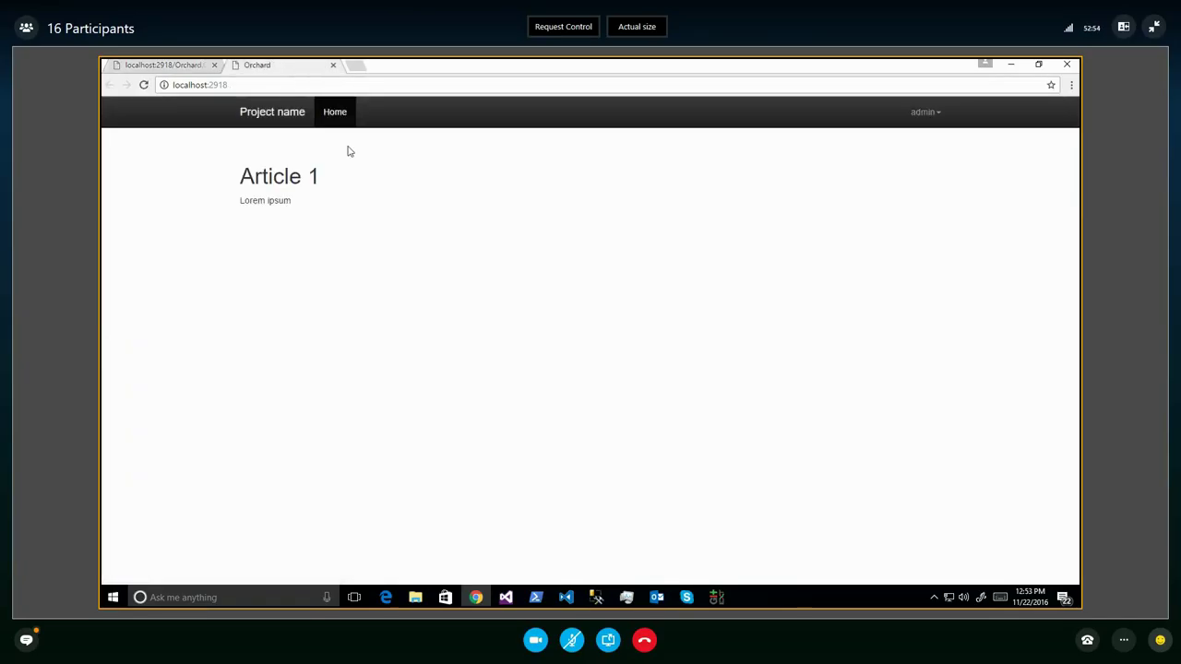
{"action": "double_click", "coordinate": [267, 83]}
{"action": "left_click", "coordinate": [216, 156]}
Try the article address localhost:2918/article1, and correct it to localhost:2918/article-1
{"action": "left_click", "coordinate": [297, 85]}
{"action": "type", "text": "/article1"}
{"action": "key", "text": "Return"}
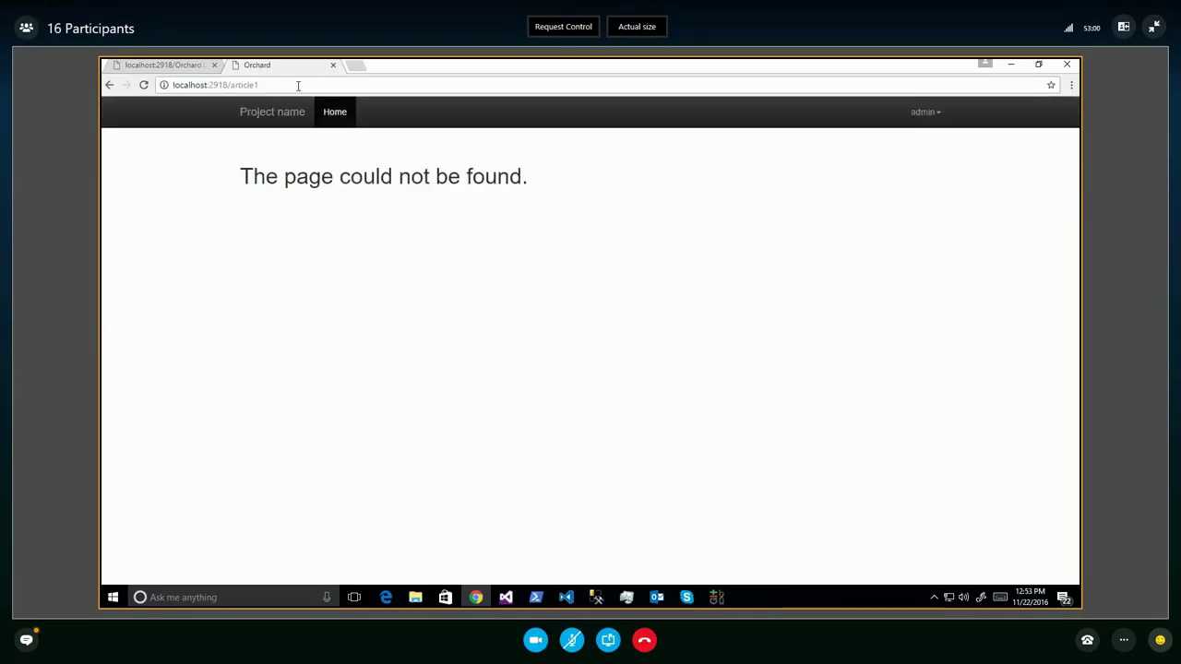
{"action": "left_click", "coordinate": [289, 86]}
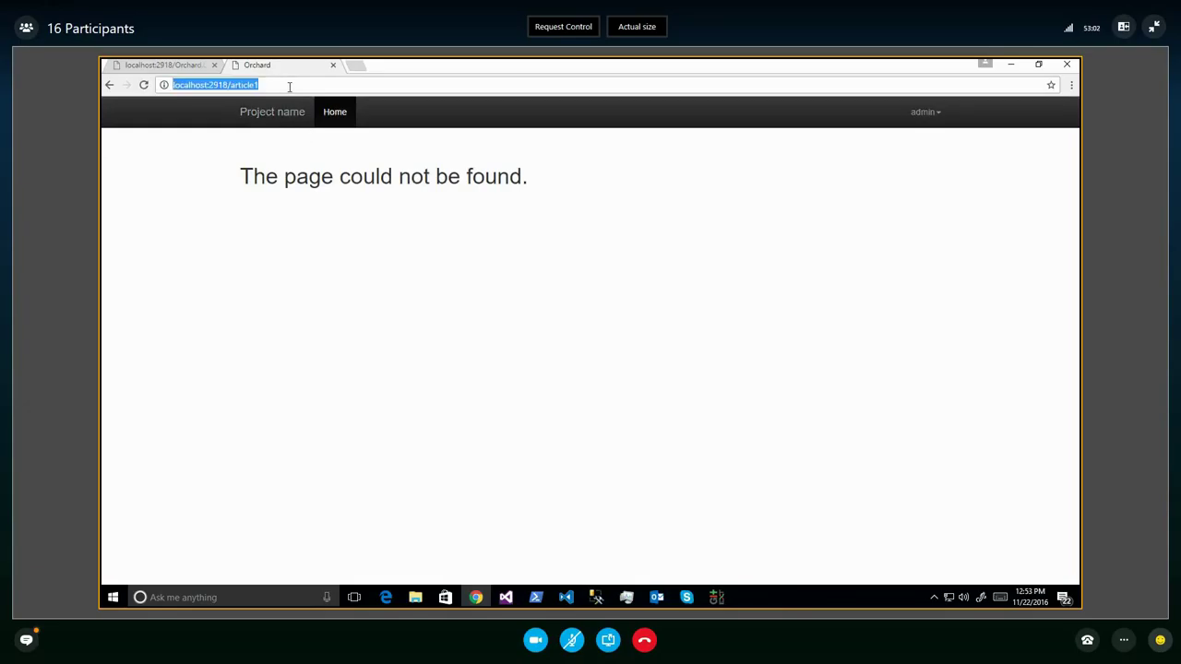
{"action": "left_click", "coordinate": [289, 86]}
{"action": "type", "text": "-1"}
{"action": "key", "text": "Return"}
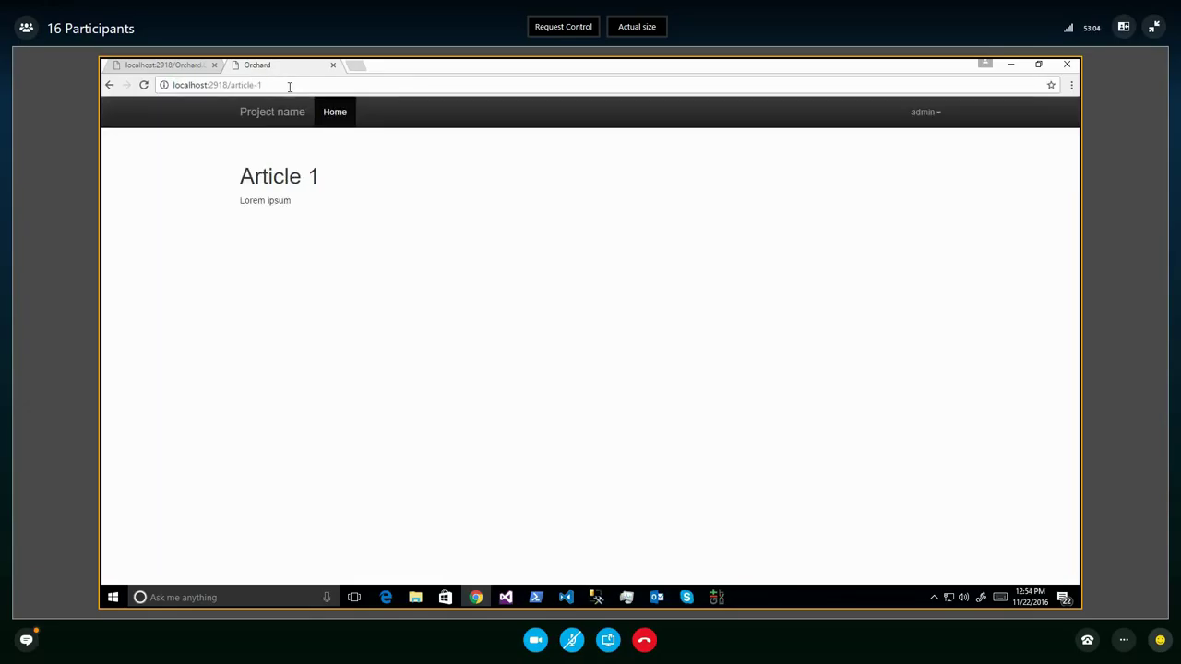
Remove the article-1 path from the page address and load the site's homepage at localhost:2918
{"action": "left_click_drag", "start_coordinate": [264, 84], "coordinate": [228, 85]}
{"action": "left_click_drag", "start_coordinate": [264, 85], "coordinate": [230, 87]}
{"action": "key", "text": "BackSpace"}
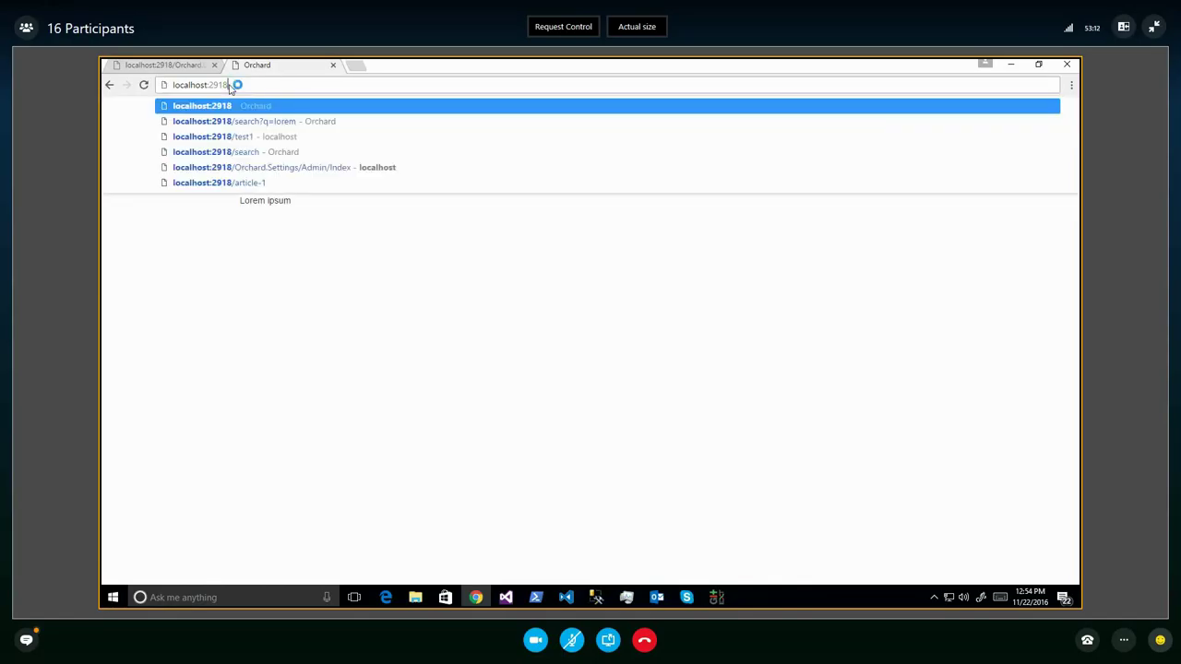
{"action": "key", "text": "Escape"}
{"action": "key", "text": "ctrl+a"}
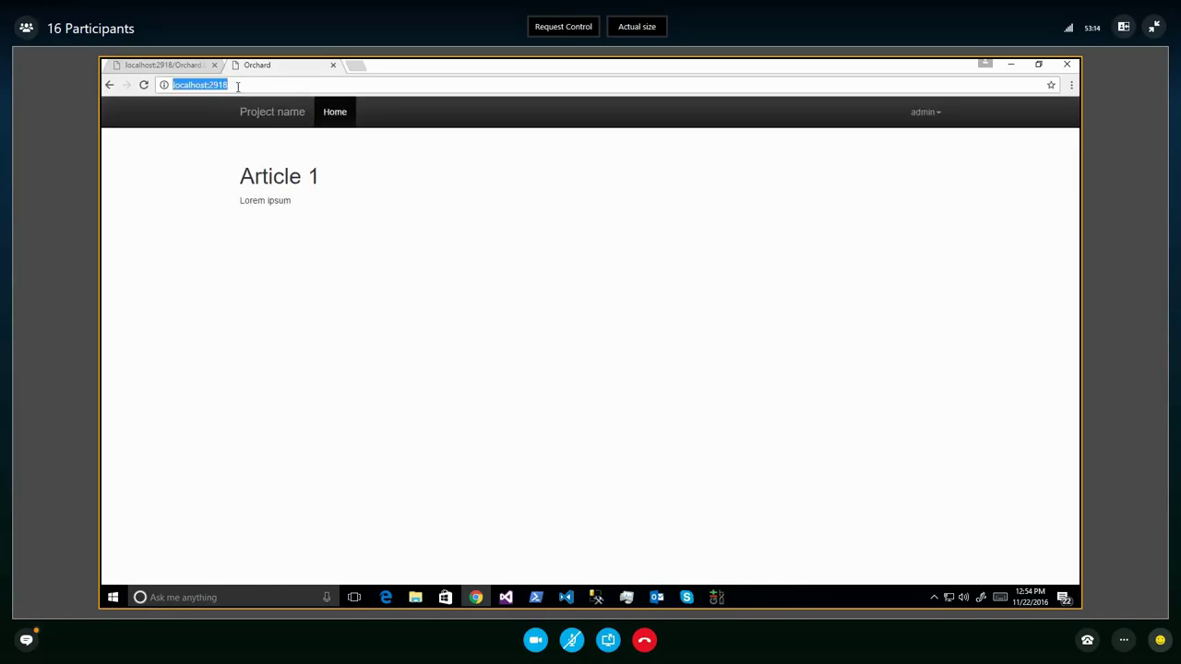
{"action": "key", "text": "Return"}
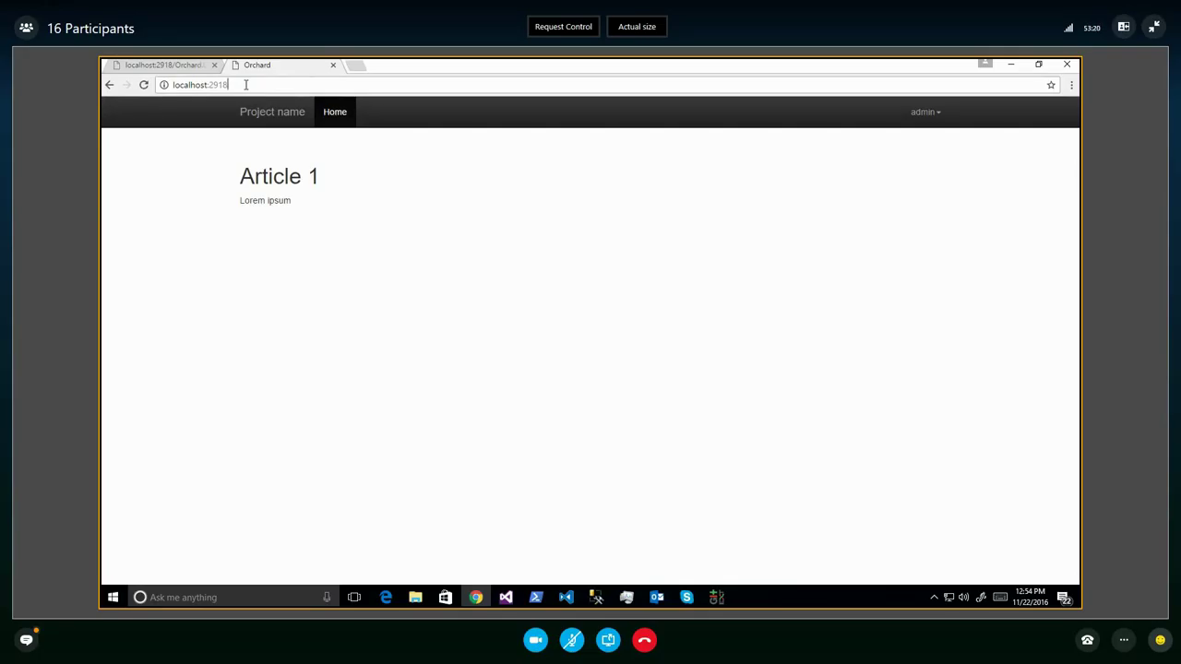
{"action": "left_click", "coordinate": [252, 164]}
Return to the Orchard admin page, open the General site settings and examine the Site name value
{"action": "left_click", "coordinate": [196, 68]}
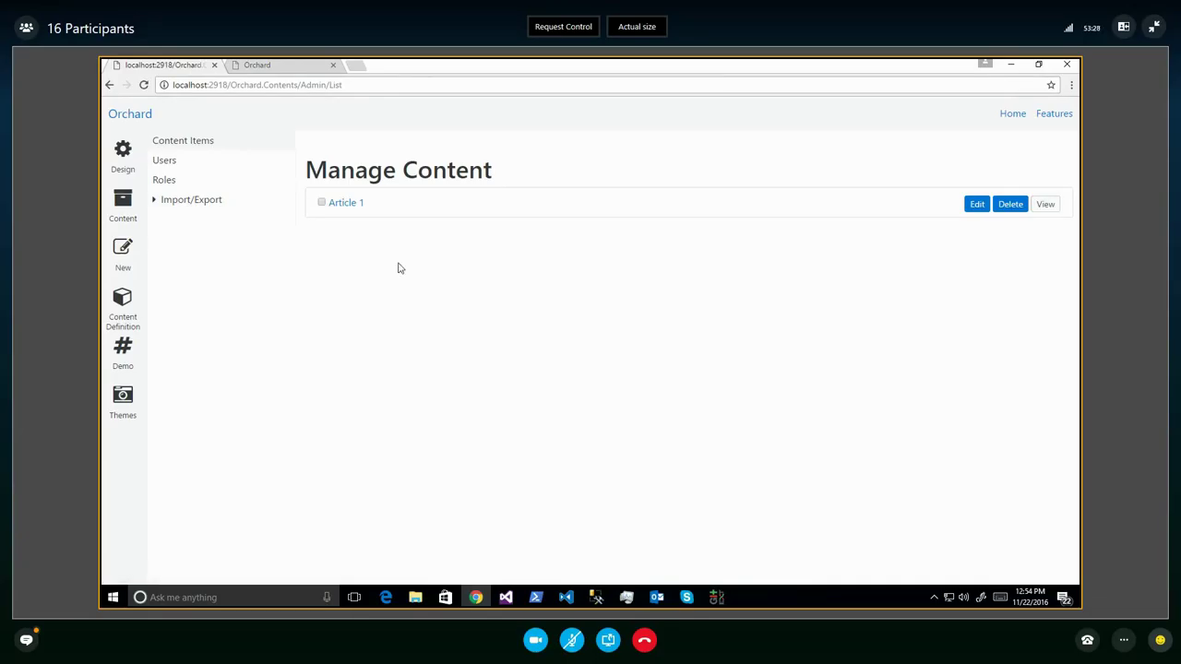
{"action": "left_click", "coordinate": [125, 155]}
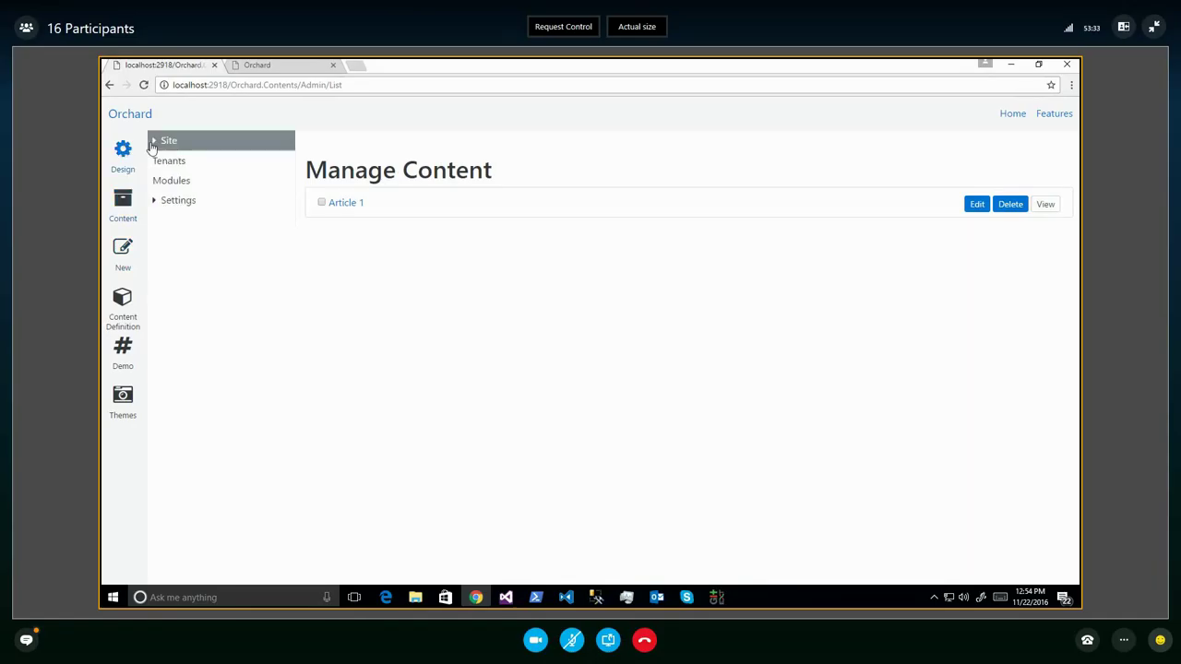
{"action": "left_click", "coordinate": [171, 203]}
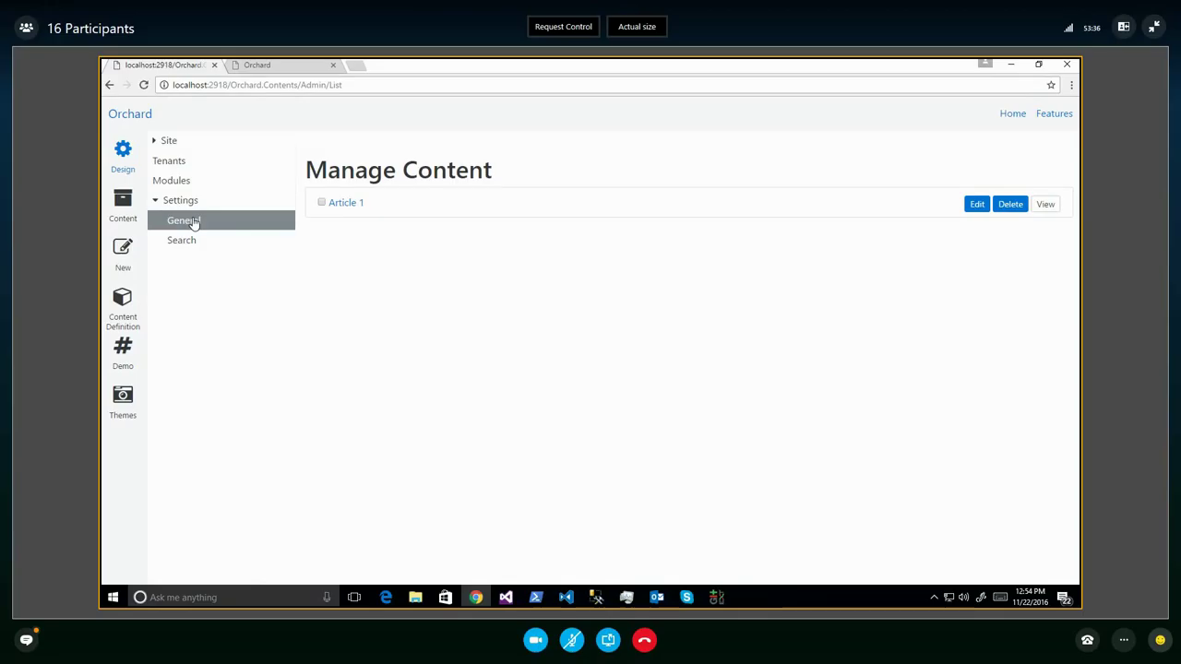
{"action": "left_click", "coordinate": [192, 222]}
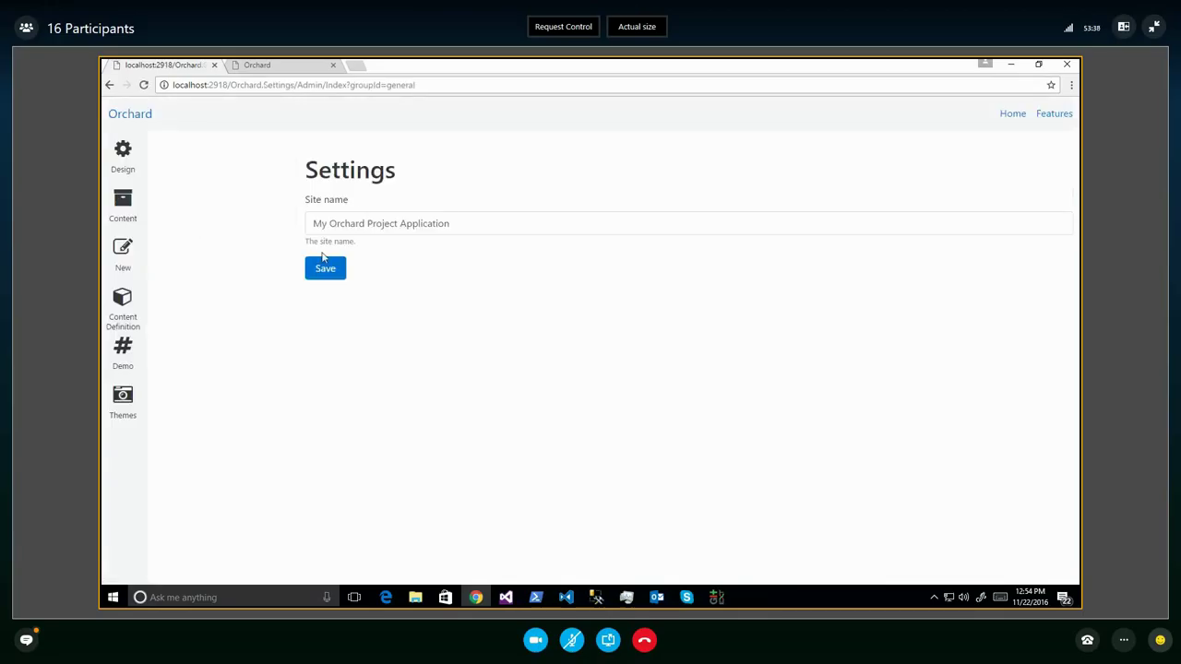
{"action": "double_click", "coordinate": [325, 170]}
{"action": "triple_click", "coordinate": [356, 222]}
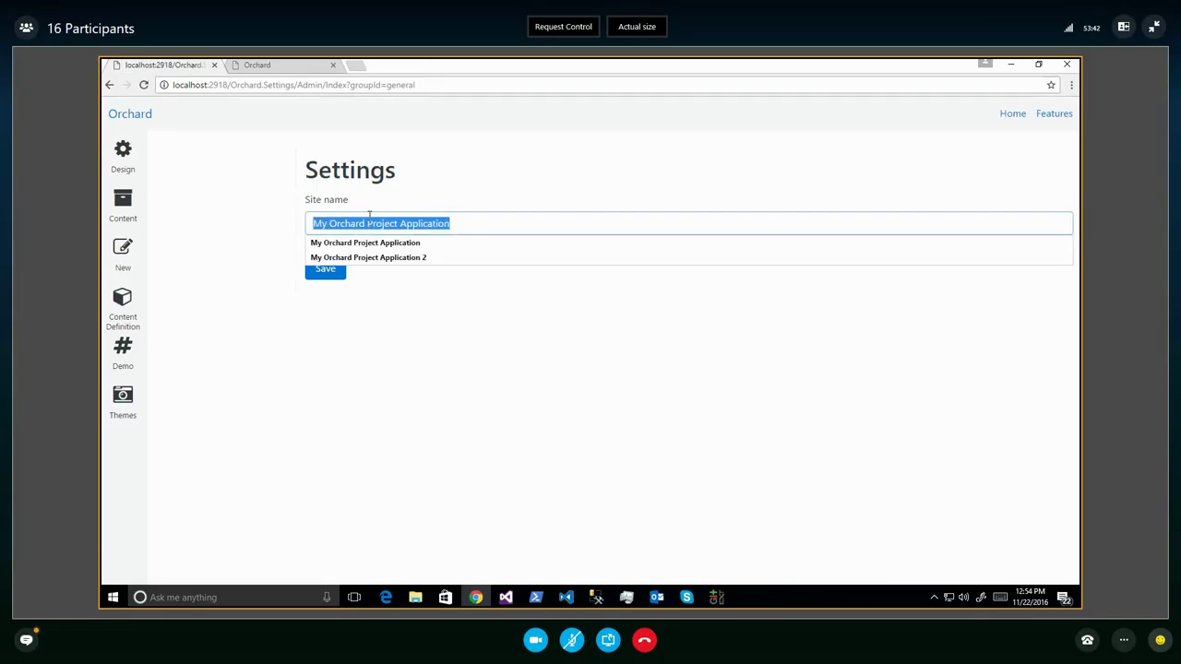
{"action": "left_click", "coordinate": [367, 210]}
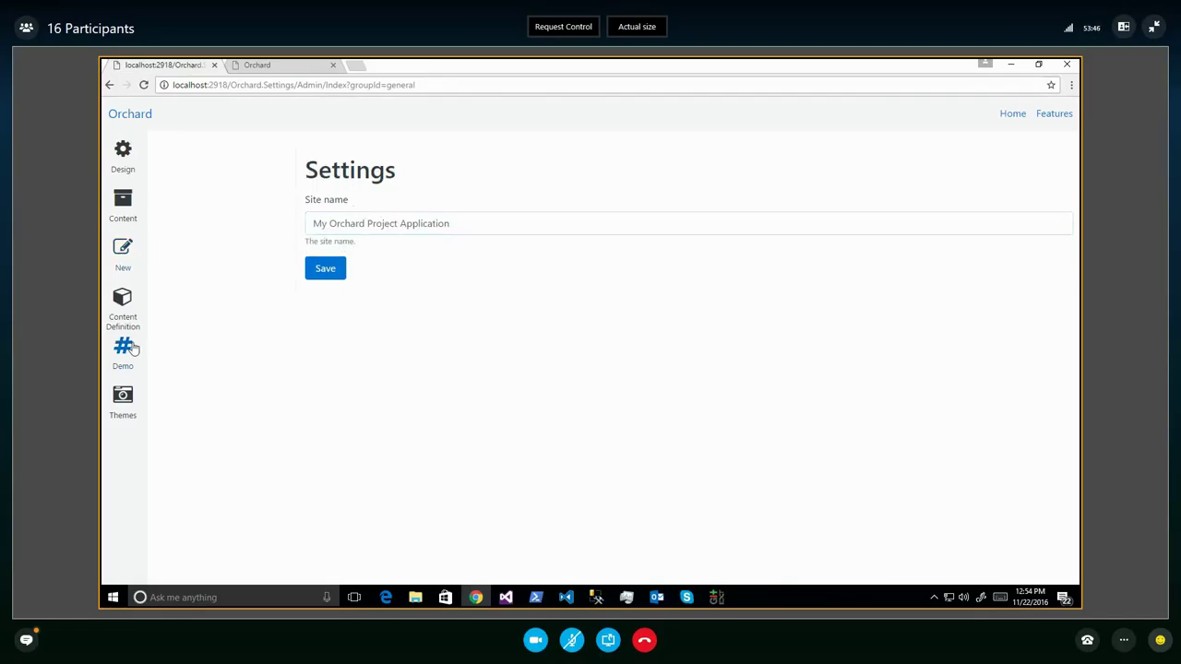
Open the Search group of the site settings and examine the Default search index choices
{"action": "left_click", "coordinate": [123, 151]}
{"action": "left_click", "coordinate": [170, 202]}
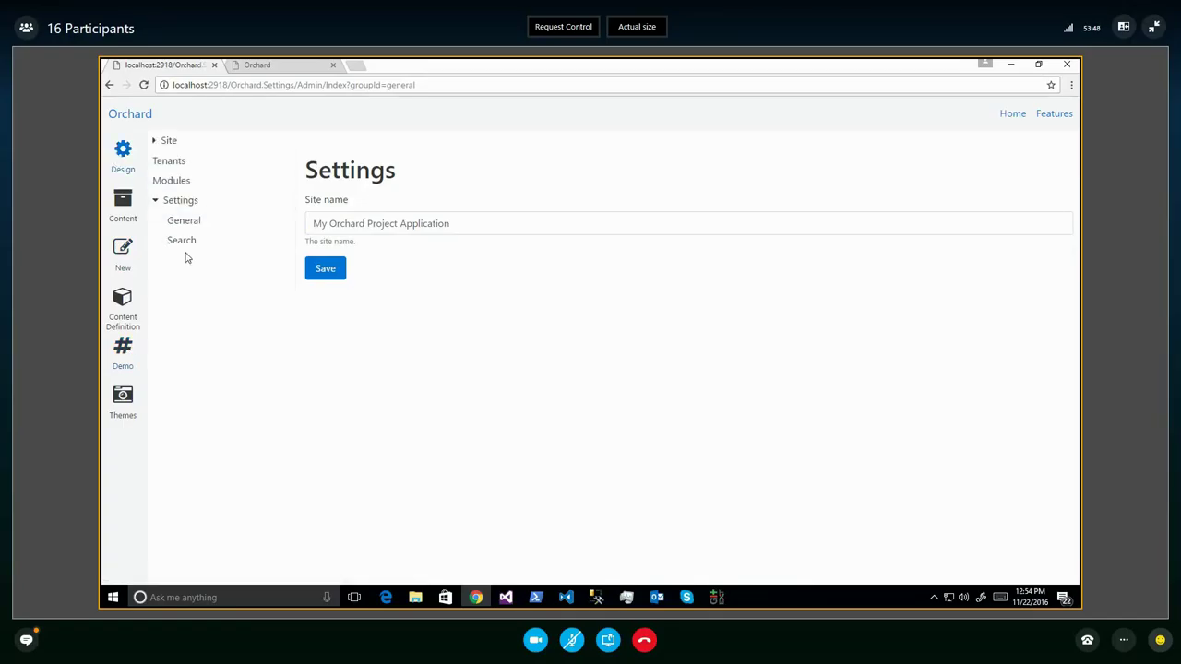
{"action": "left_click", "coordinate": [187, 244]}
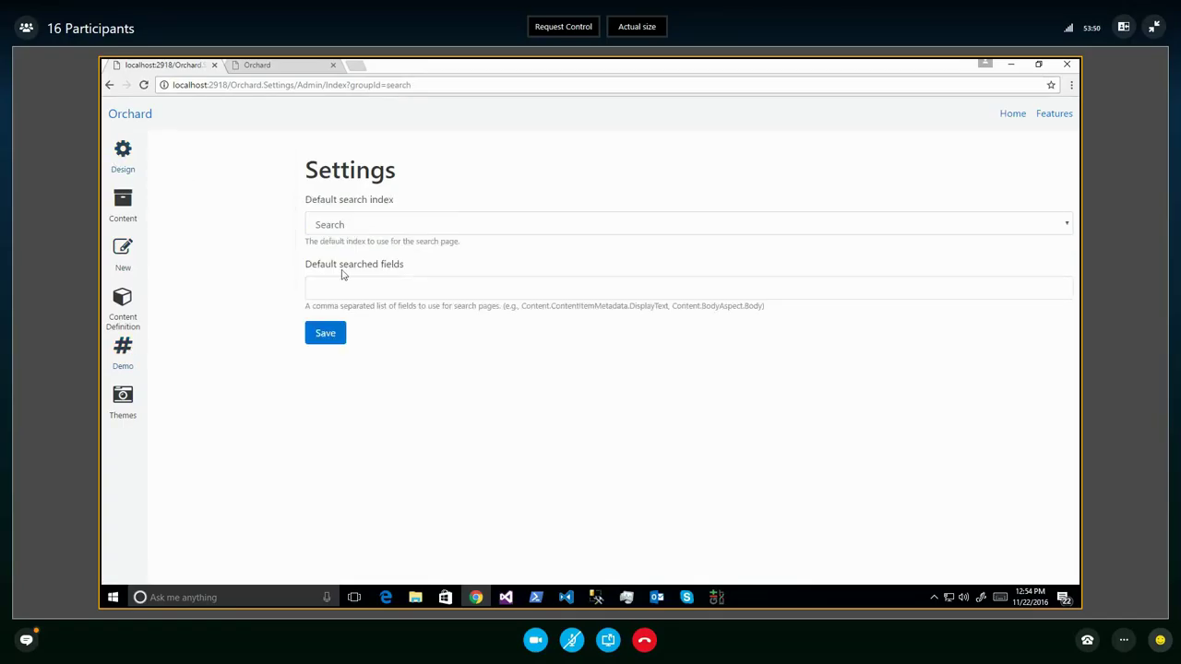
{"action": "left_click", "coordinate": [350, 226]}
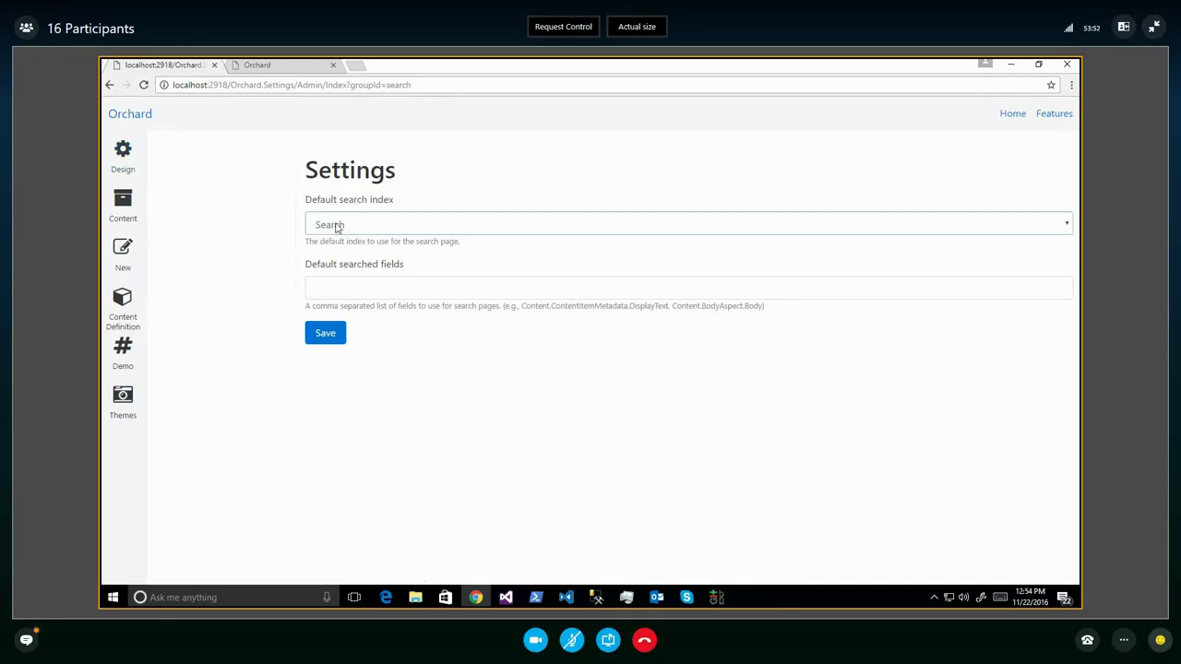
{"action": "left_click", "coordinate": [334, 229]}
Set the default searched fields to the example value Content.ContentItemMetadata.DisplayText, Content.BodyAspect.Body and save the search settings
{"action": "left_click", "coordinate": [348, 280]}
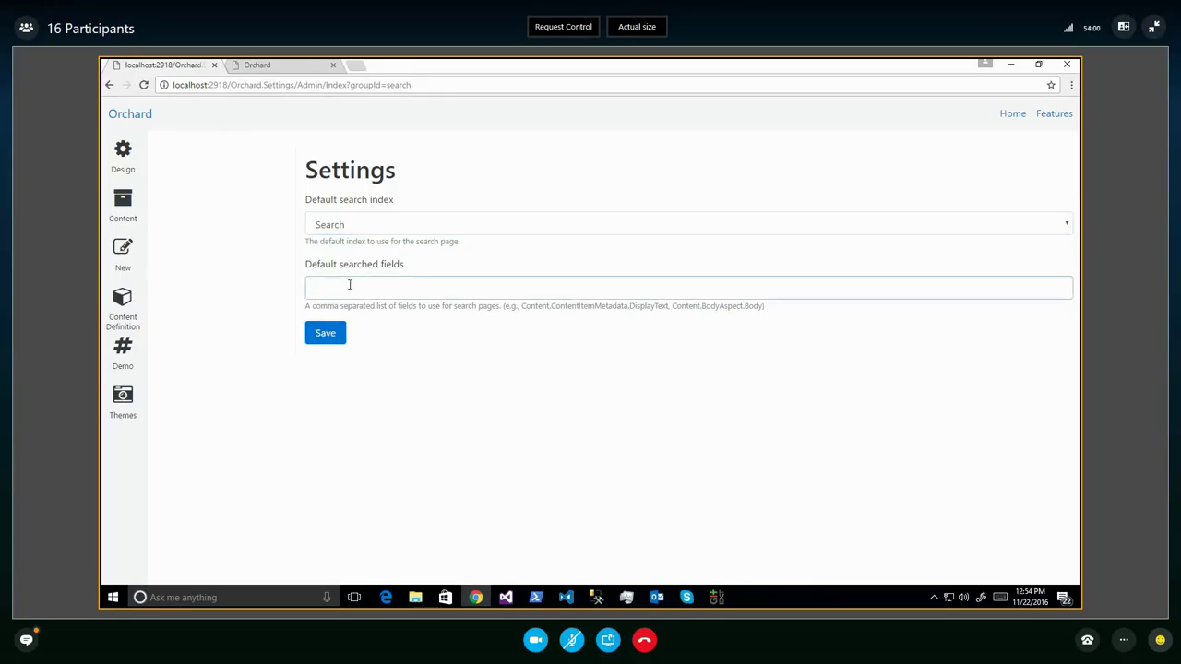
{"action": "left_click", "coordinate": [522, 306]}
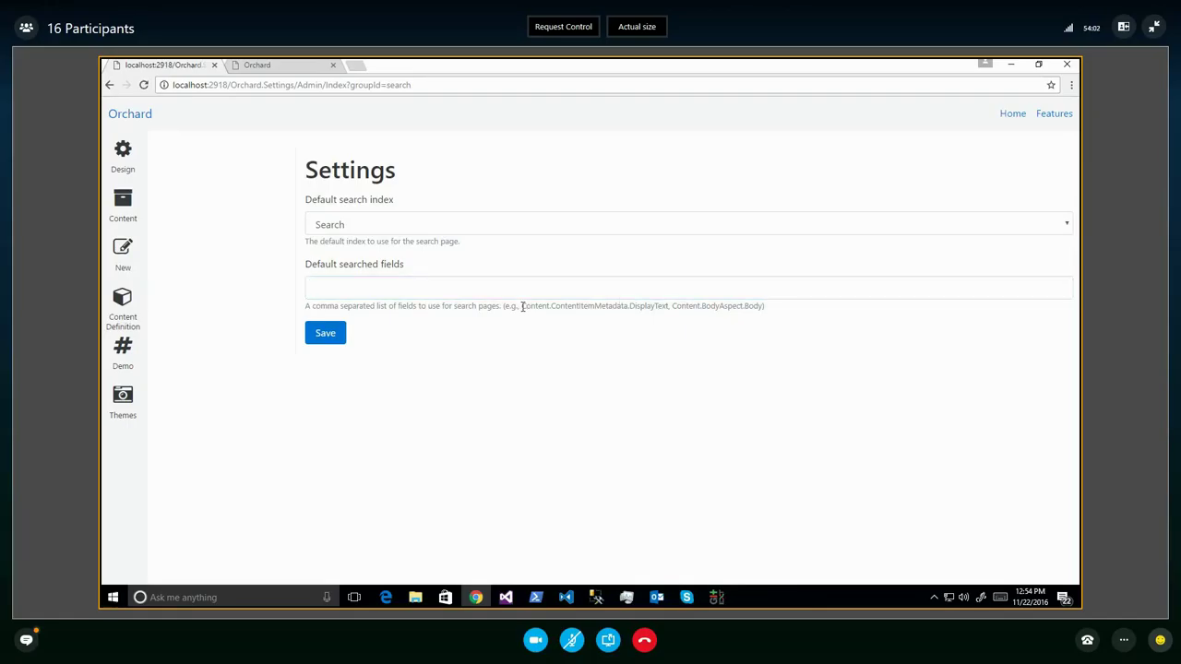
{"action": "left_click_drag", "start_coordinate": [522, 306], "coordinate": [763, 306]}
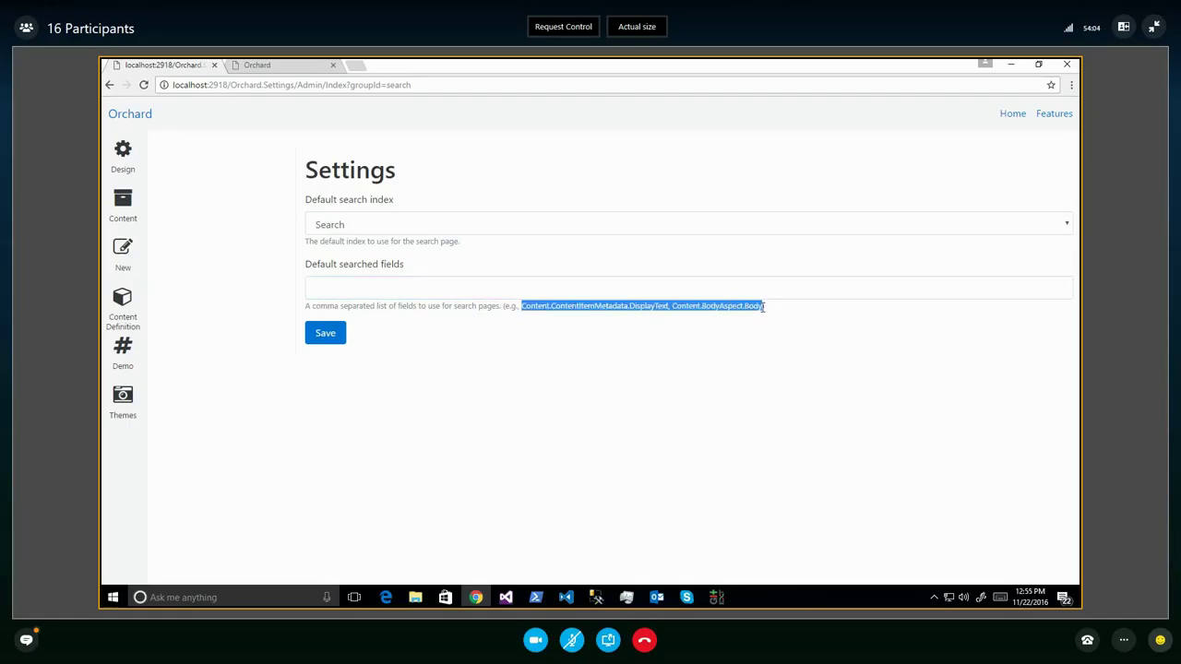
{"action": "key", "text": "ctrl+c"}
{"action": "left_click", "coordinate": [744, 282]}
{"action": "key", "text": "ctrl+v"}
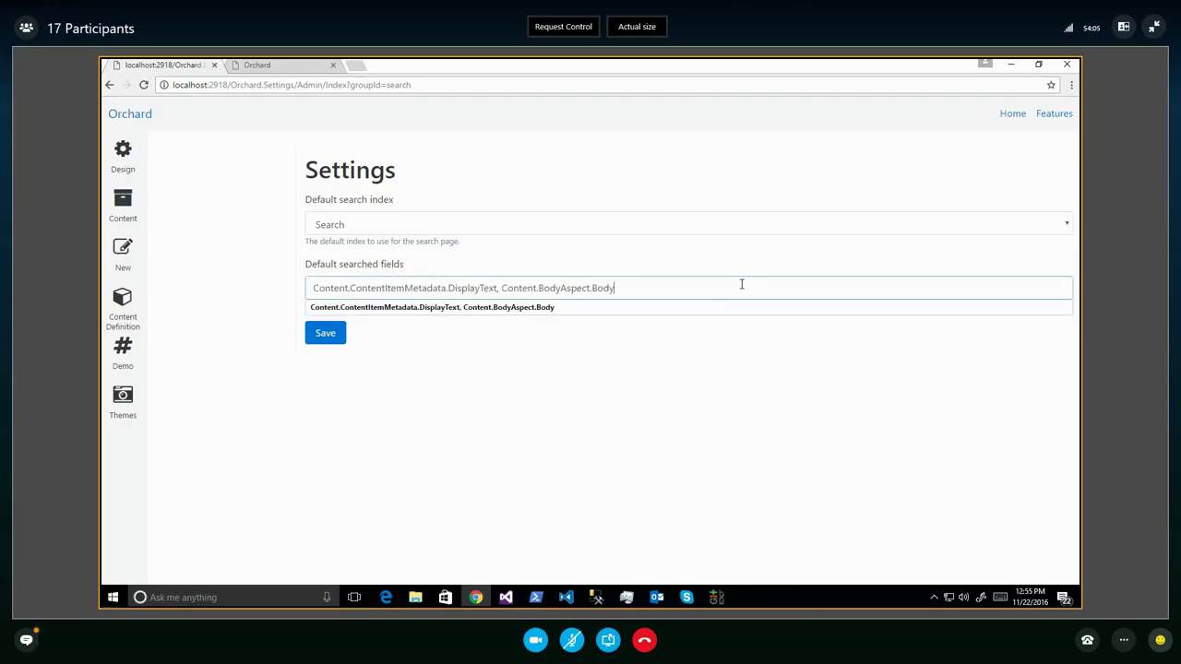
{"action": "left_click", "coordinate": [401, 358]}
{"action": "left_click", "coordinate": [330, 339]}
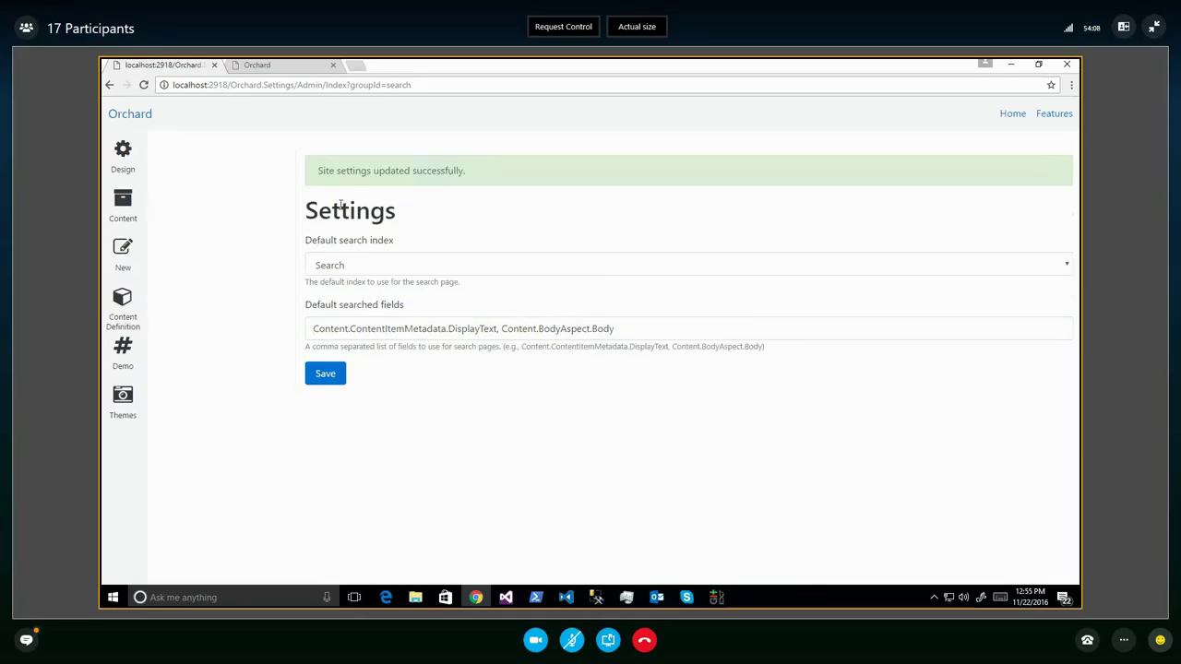
On the public site, load the page localhost:2918/search and search for lorem
{"action": "left_click", "coordinate": [296, 72]}
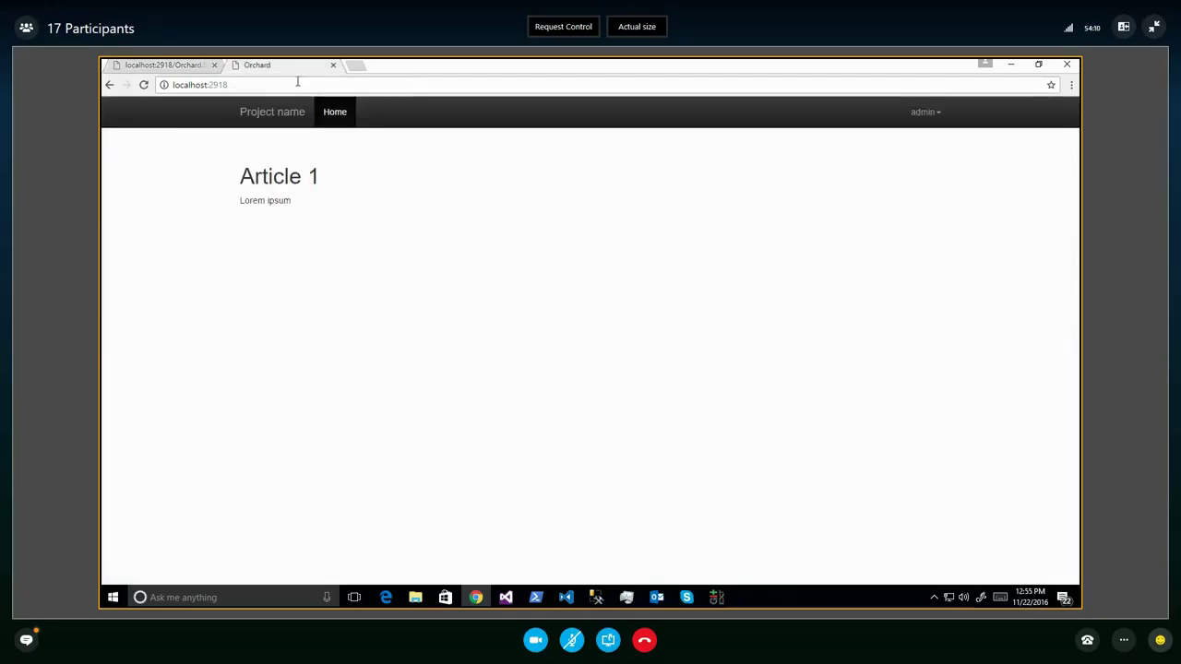
{"action": "type", "text": "/sear"}
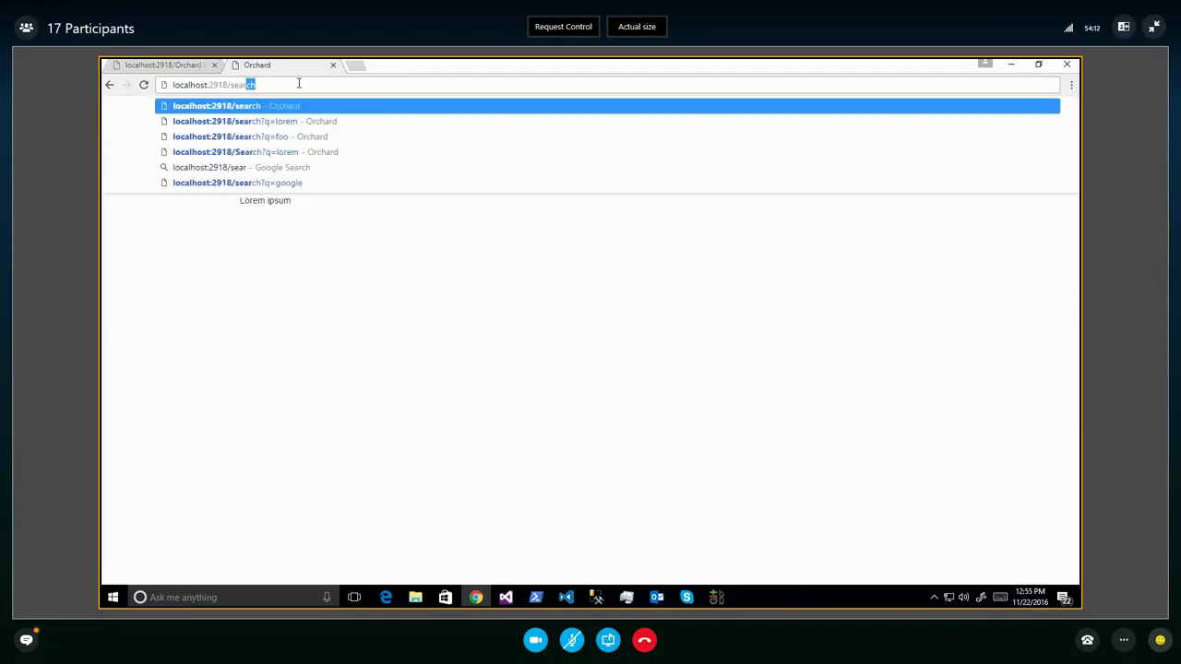
{"action": "key", "text": "Return"}
{"action": "type", "text": "lore"}
{"action": "key", "text": "Down"}
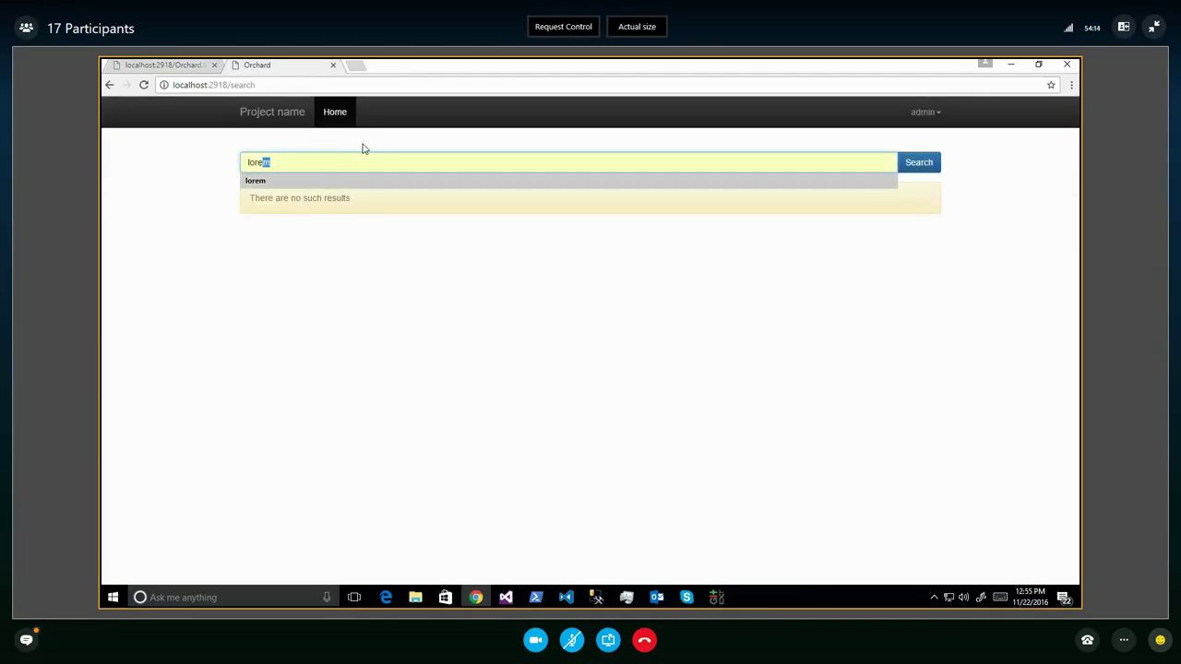
{"action": "key", "text": "Return"}
{"action": "key", "text": "Return"}
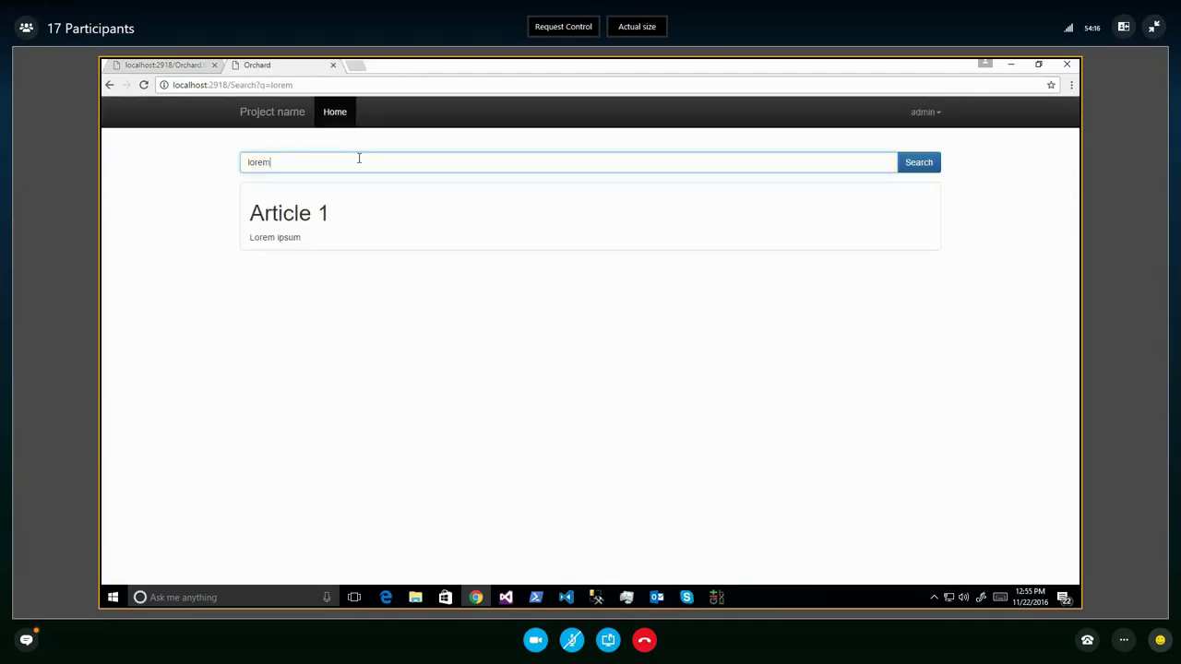
Replace the query on the public search page with foo and run the search
{"action": "double_click", "coordinate": [359, 158]}
{"action": "type", "text": "foo"}
{"action": "key", "text": "Return"}
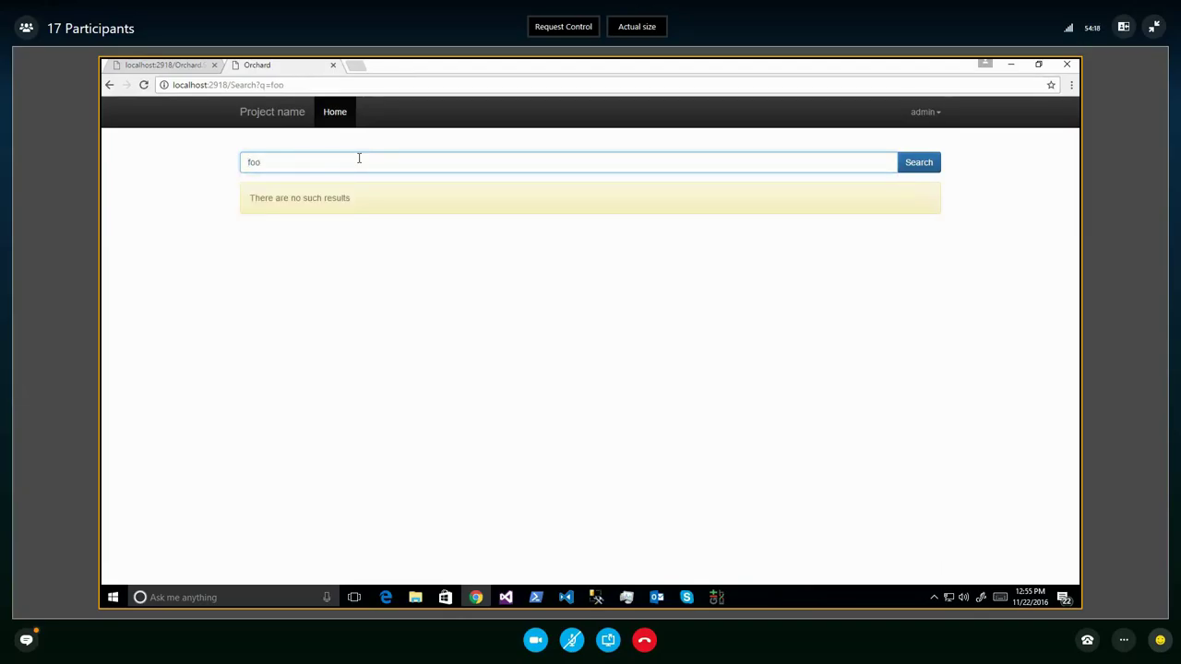
Return to the Orchard admin page and open the General site settings
{"action": "left_click", "coordinate": [173, 68]}
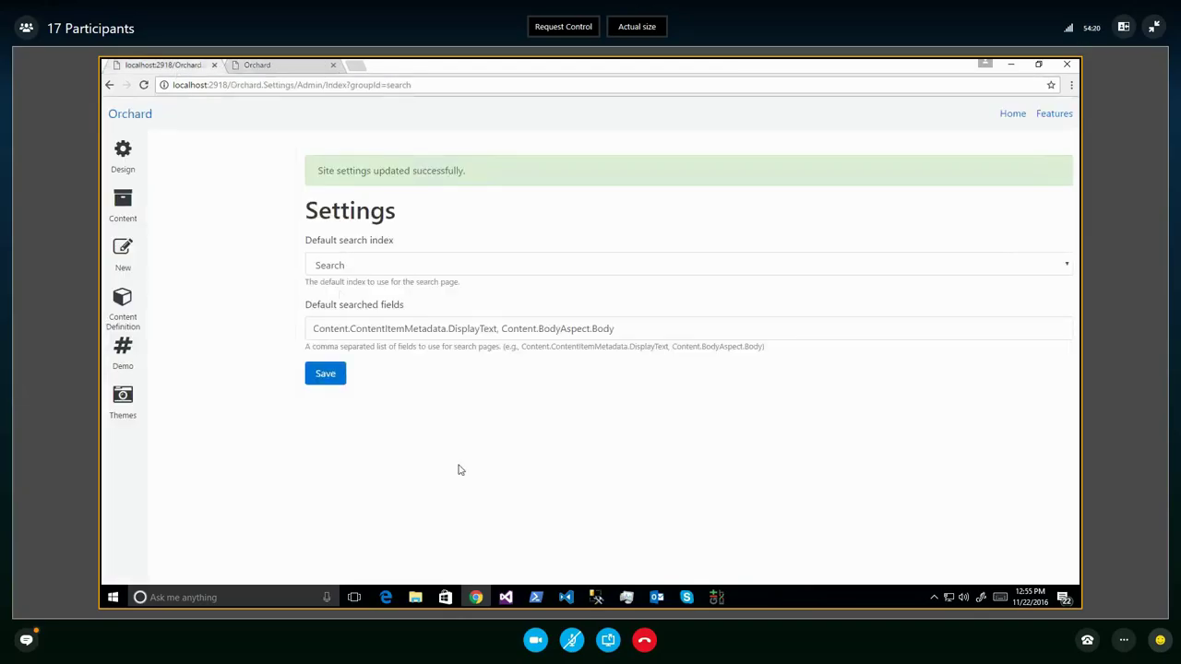
{"action": "left_click", "coordinate": [115, 147]}
{"action": "left_click", "coordinate": [178, 205]}
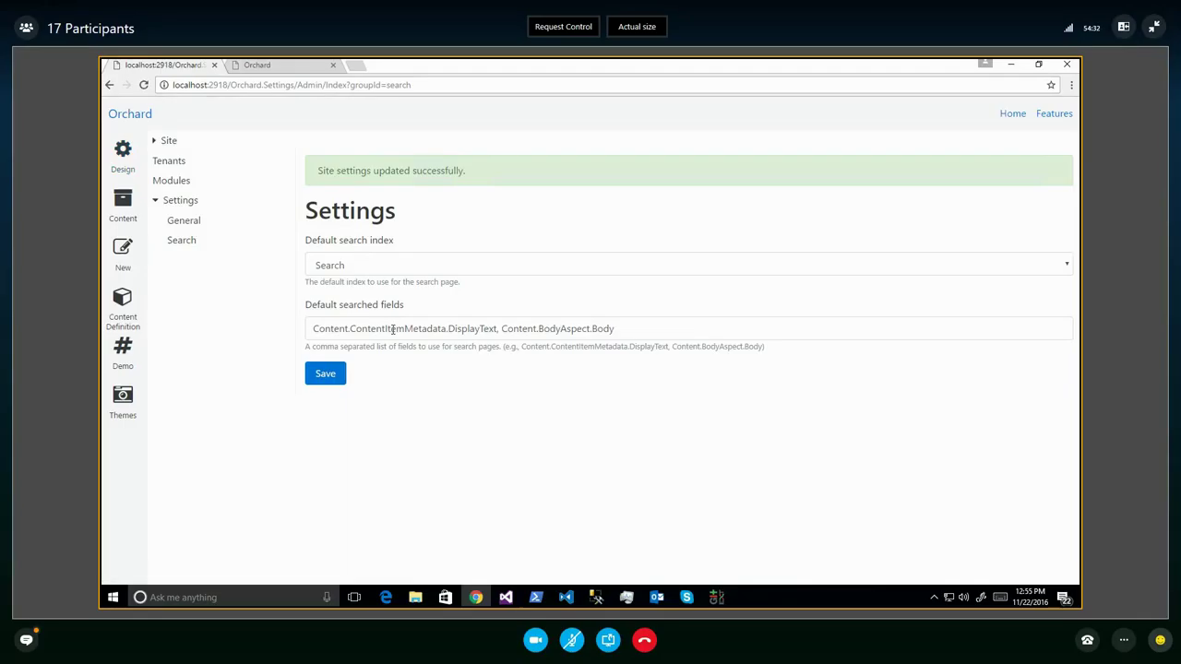
{"action": "left_click", "coordinate": [183, 220]}
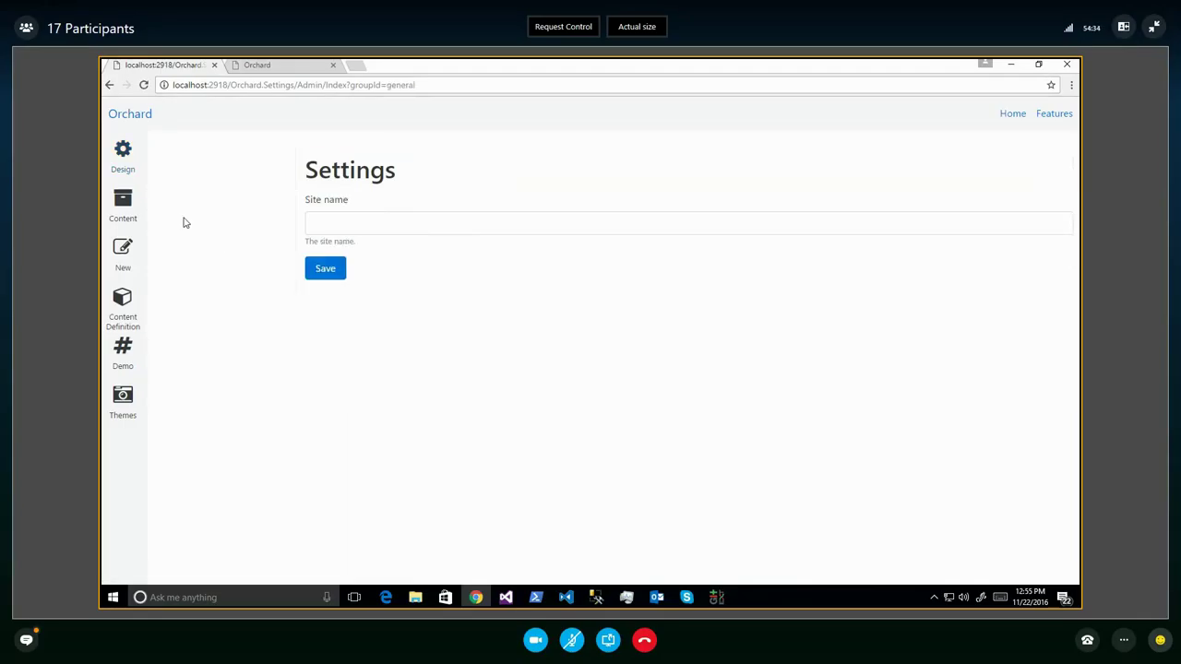
Reveal the Site and Settings entries under Design and reopen the Search site settings
{"action": "left_click", "coordinate": [123, 155]}
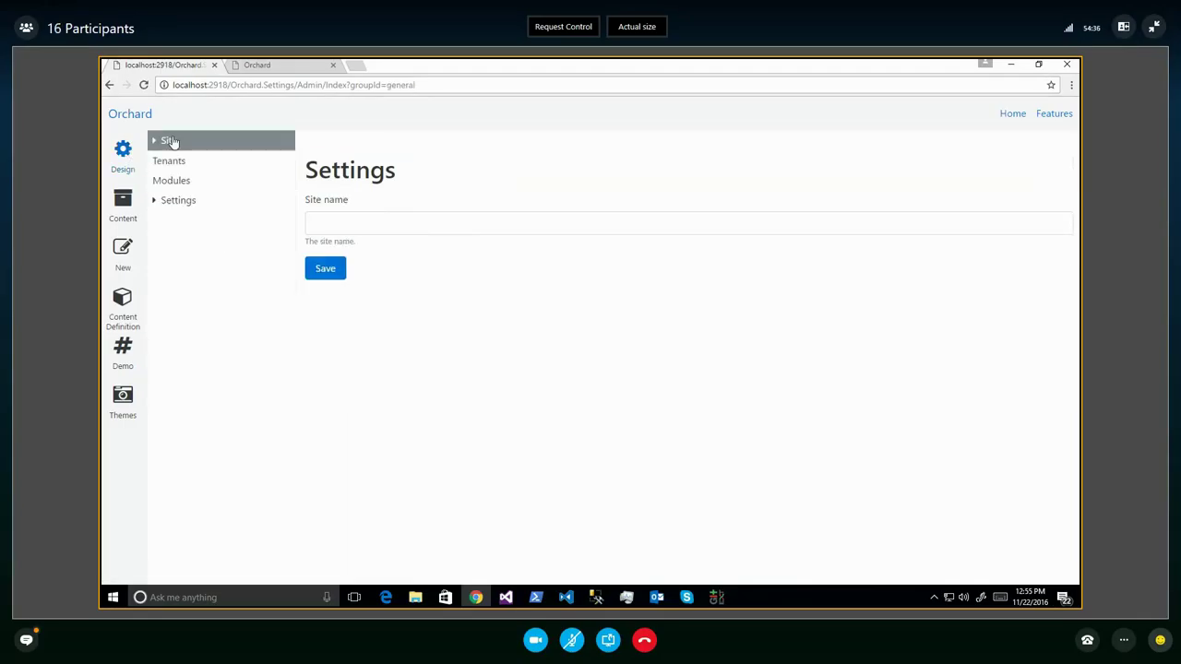
{"action": "left_click", "coordinate": [171, 141]}
{"action": "left_click", "coordinate": [183, 222]}
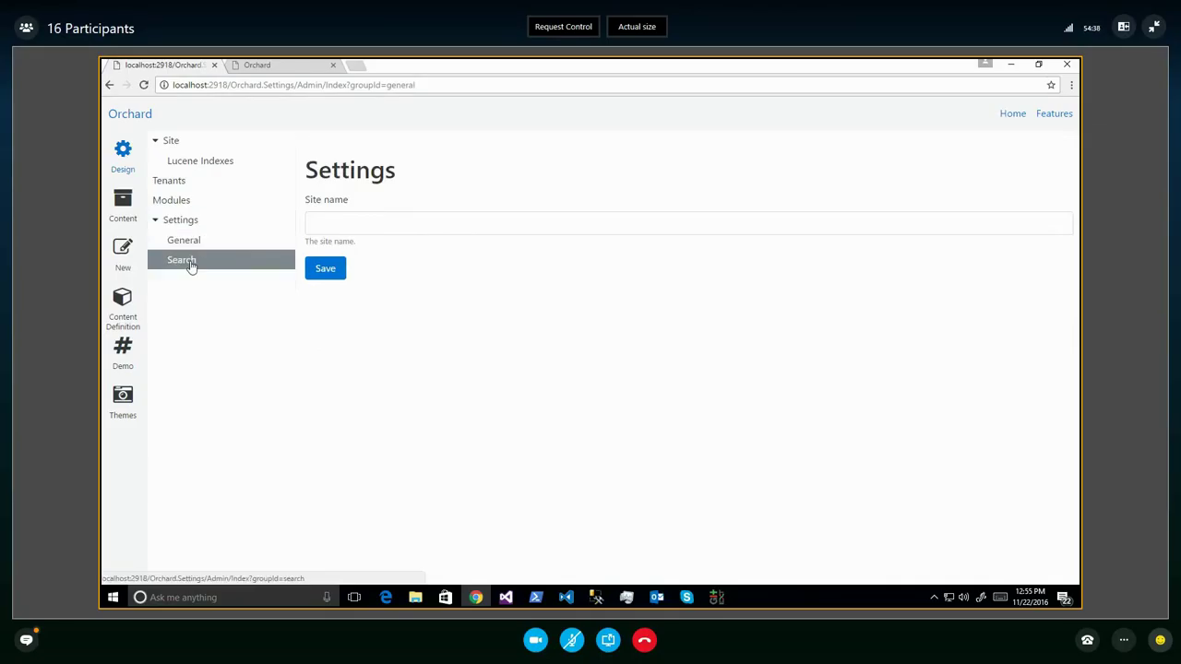
{"action": "left_click", "coordinate": [183, 261]}
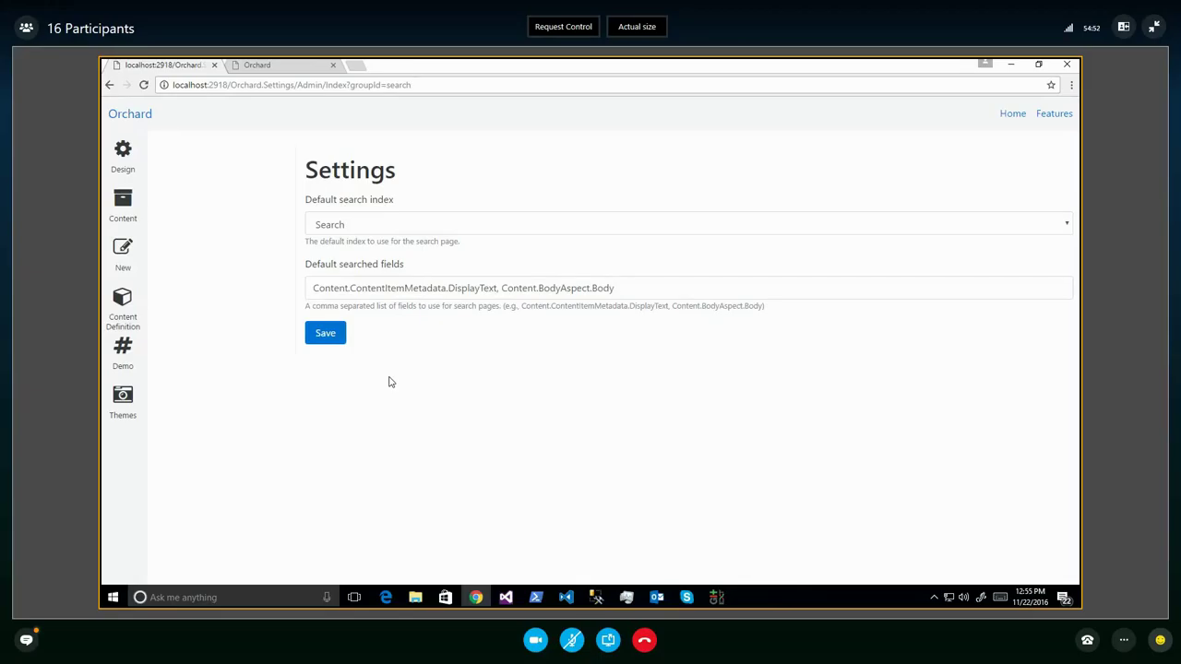
Locate the Orchard.Settings project in Visual Studio, and switch back to the browser to examine the Default searched fields value
{"action": "key", "text": "alt+Tab"}
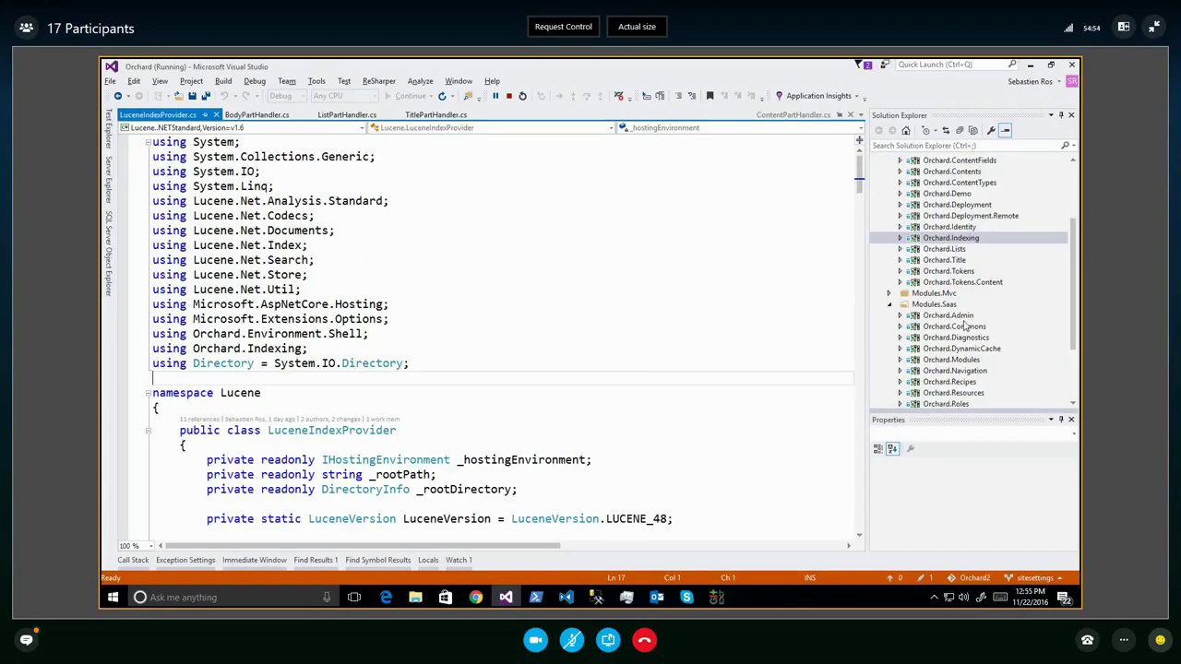
{"action": "scroll", "coordinate": [964, 324], "scroll_direction": "down", "scroll_amount": 3}
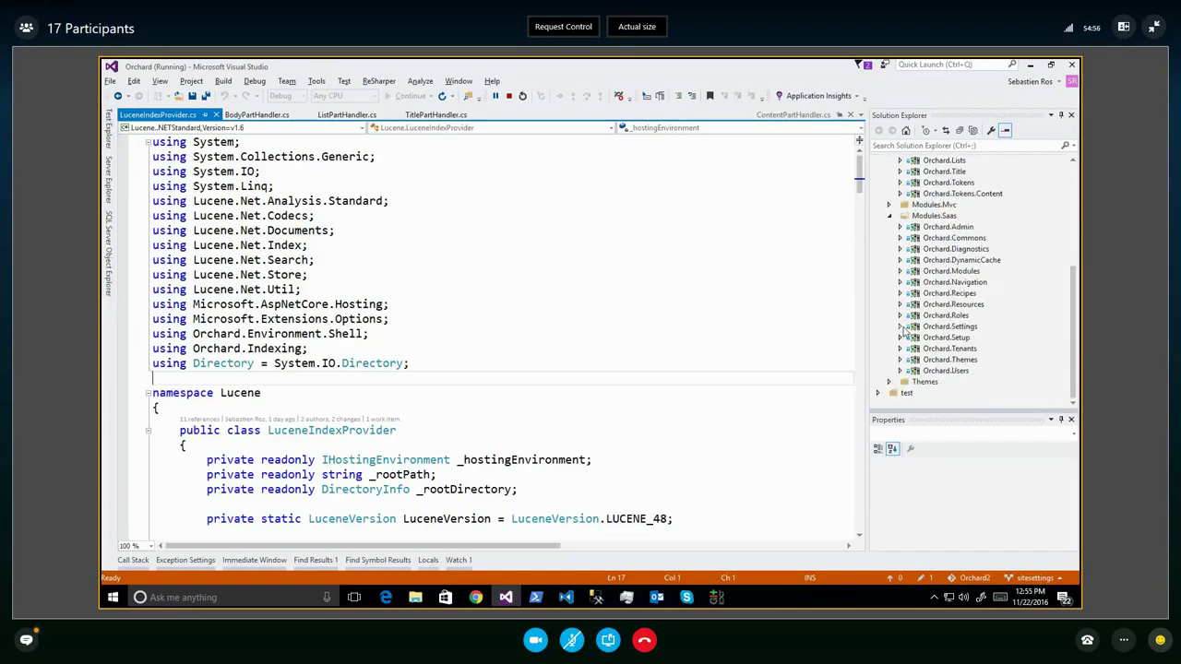
{"action": "key", "text": "alt+Tab"}
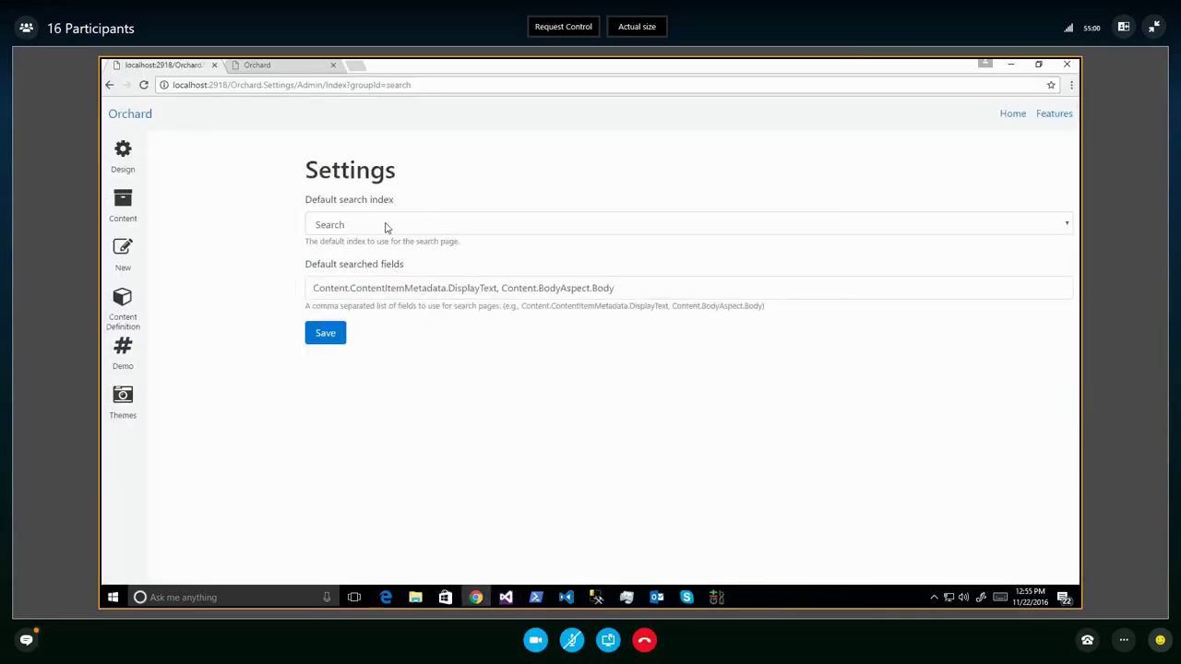
{"action": "left_click", "coordinate": [389, 287]}
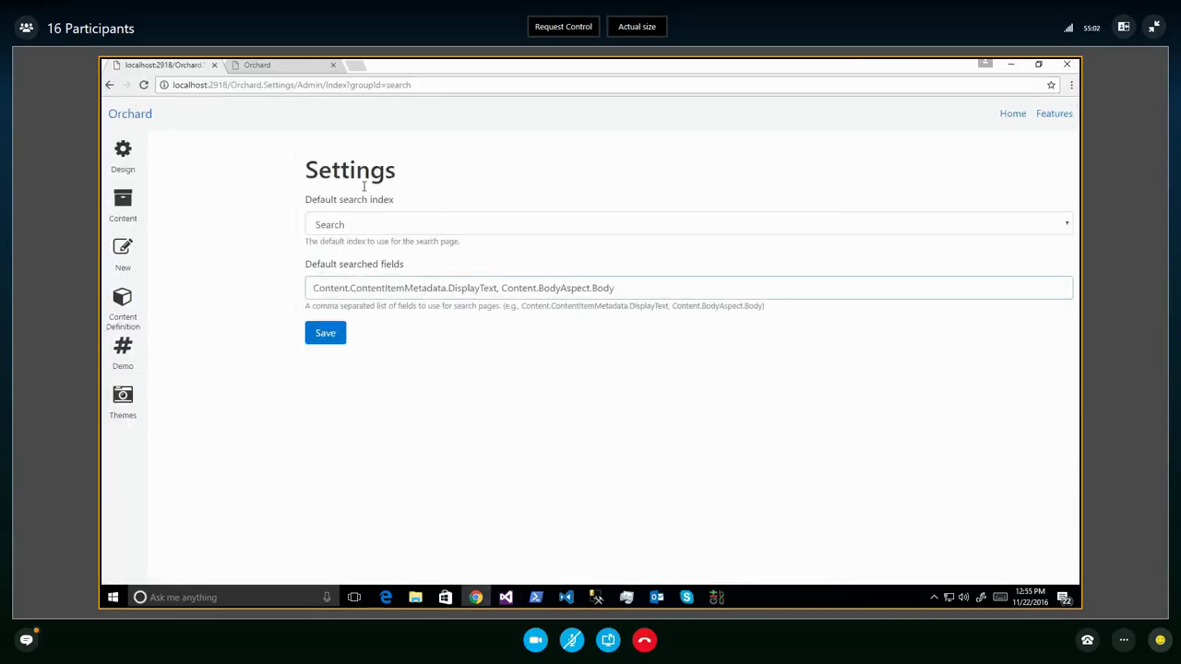
{"action": "double_click", "coordinate": [386, 287]}
Switch to Visual Studio and open DefaultSiteSettingsDisplayDriver.cs from the Drivers folder of the Orchard.Settings project
{"action": "key", "text": "alt+Tab"}
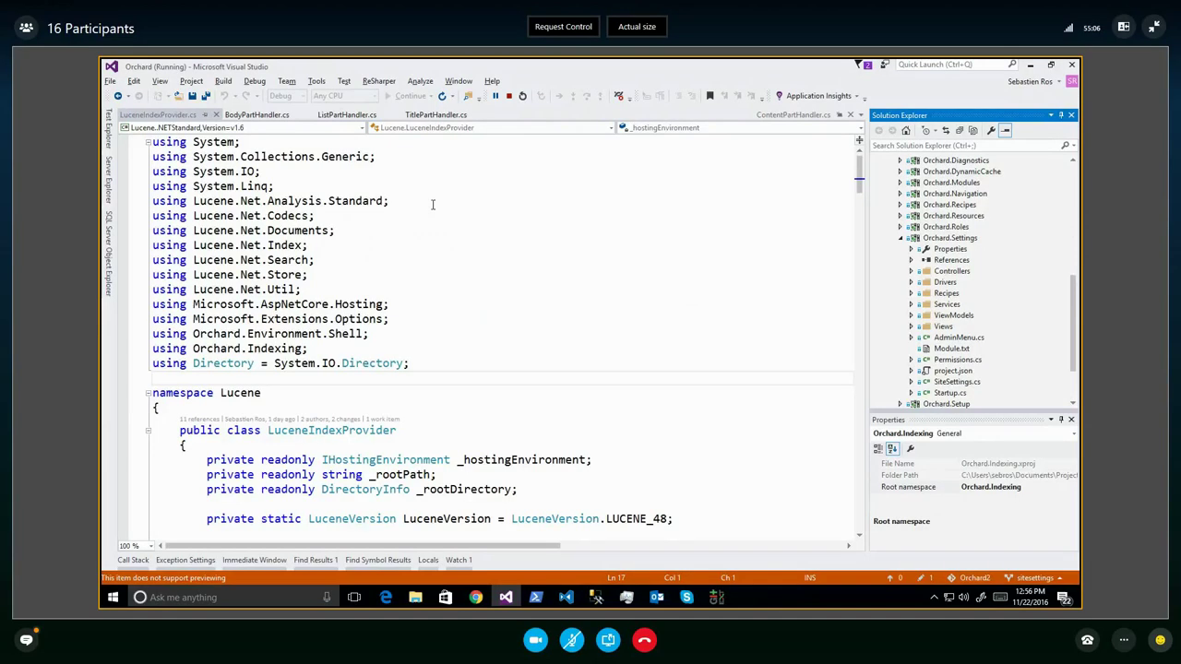
{"action": "left_click", "coordinate": [912, 282]}
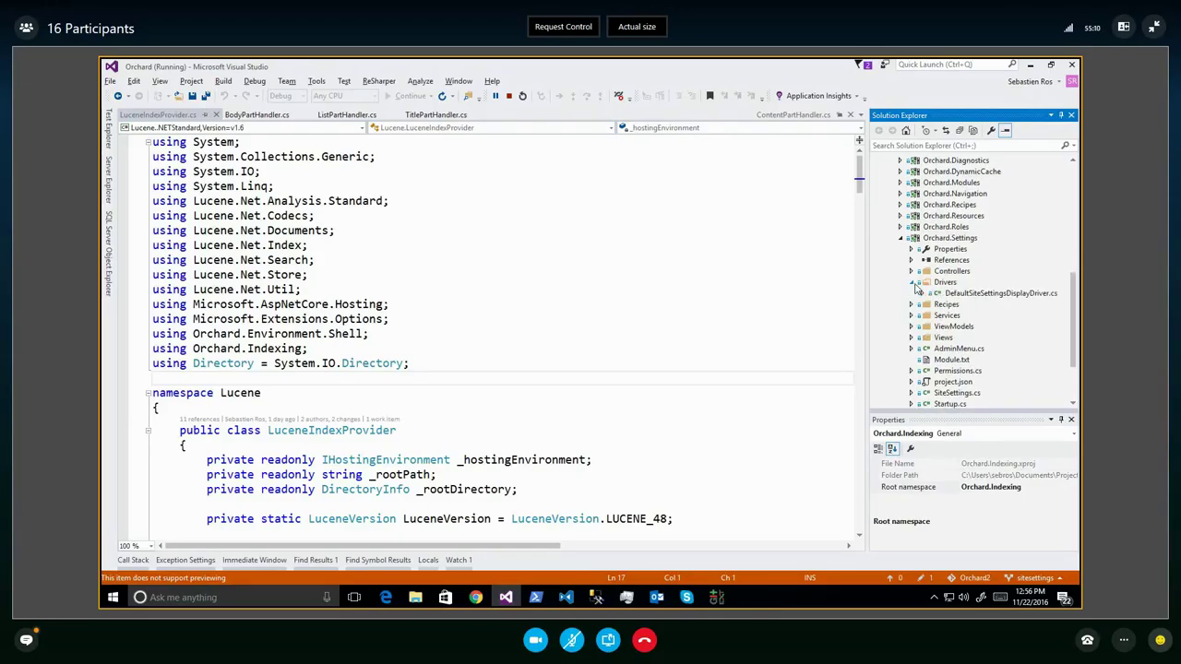
{"action": "left_click", "coordinate": [990, 295]}
{"action": "double_click", "coordinate": [990, 294]}
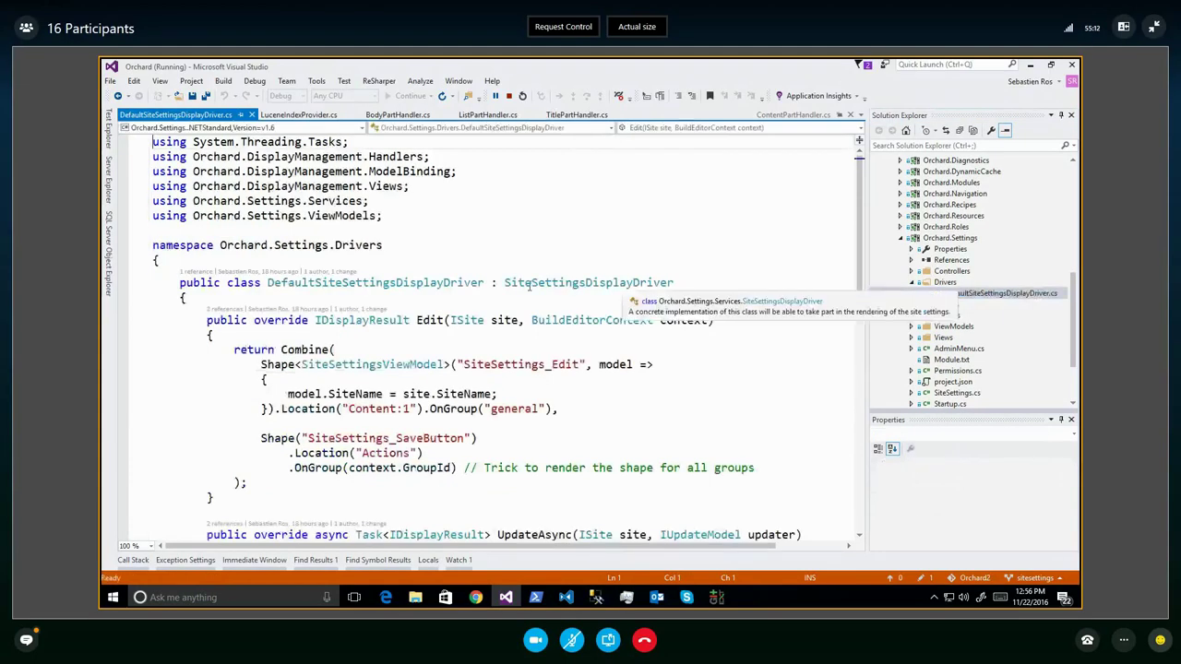
Examine the SiteSettingsDisplayDriver base class name in the DefaultSiteSettingsDisplayDriver declaration, highlighting its SiteSettings part
{"action": "double_click", "coordinate": [576, 286]}
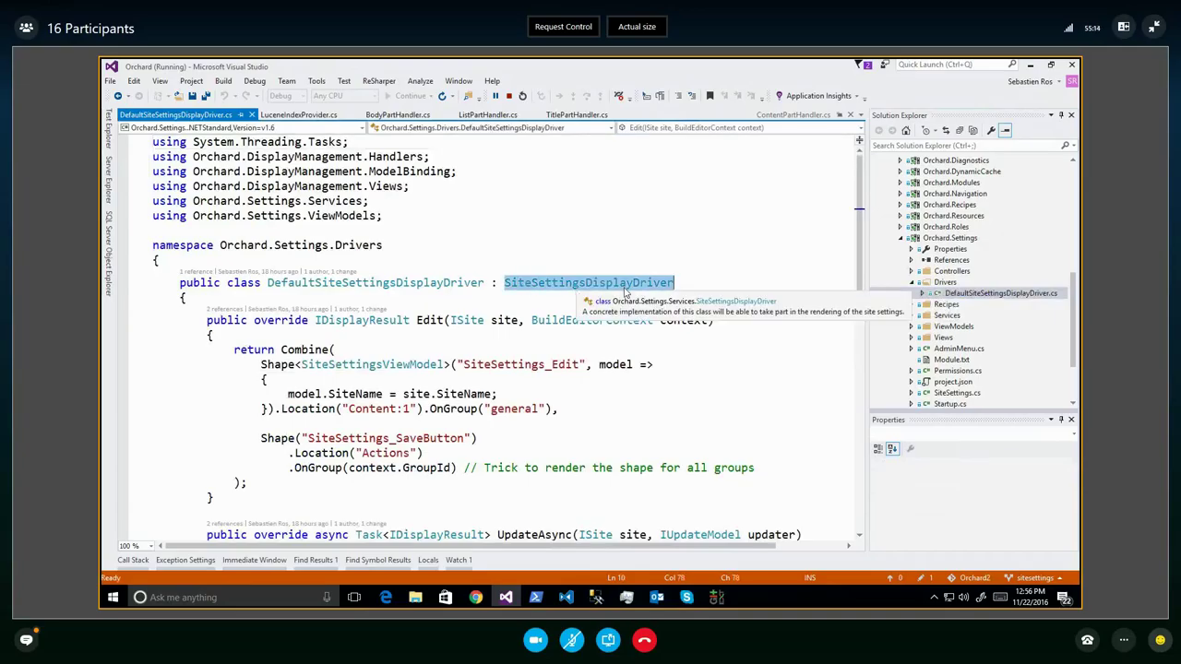
{"action": "left_click_drag", "start_coordinate": [585, 284], "coordinate": [670, 284]}
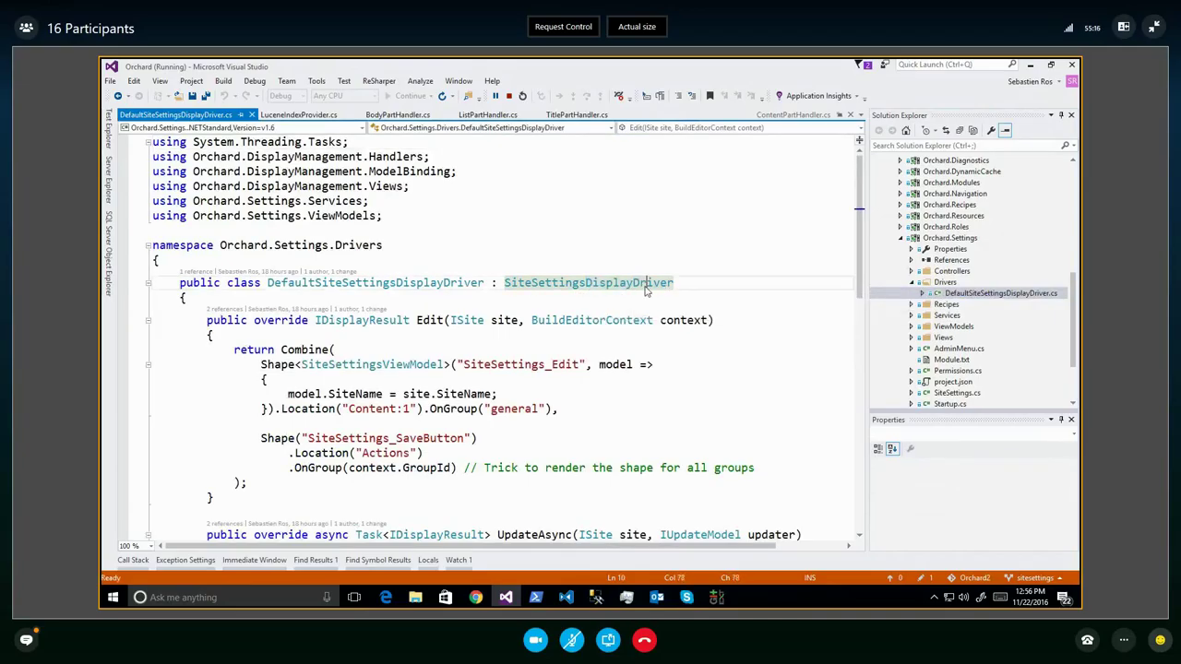
{"action": "double_click", "coordinate": [646, 286]}
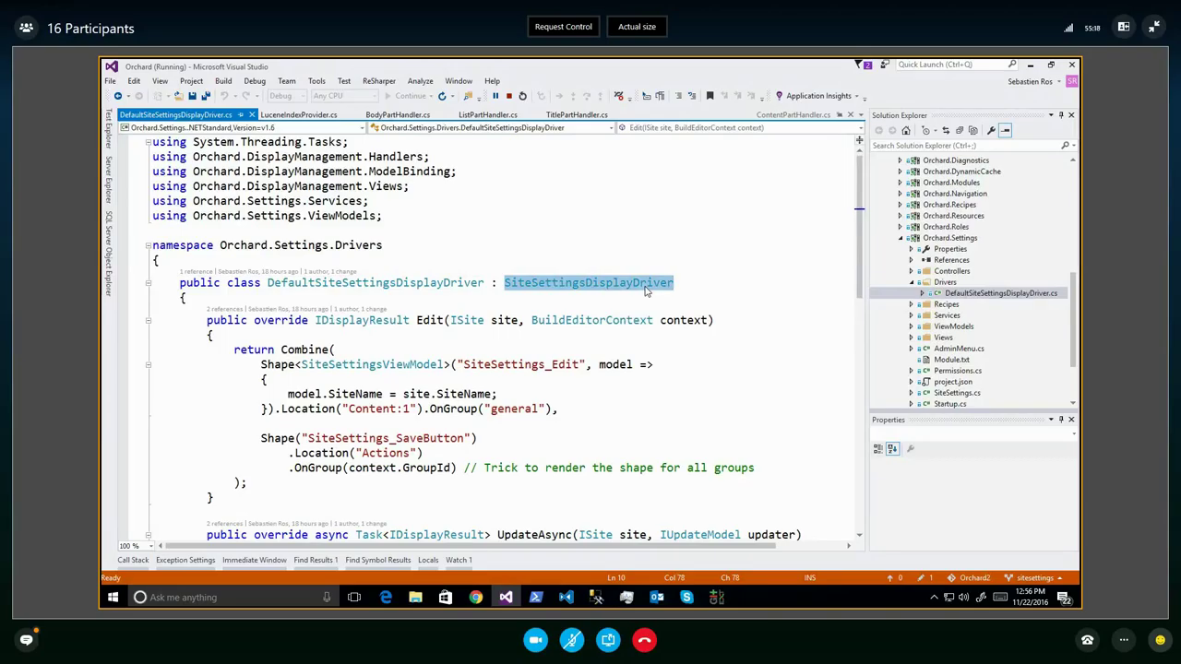
{"action": "left_click", "coordinate": [584, 284]}
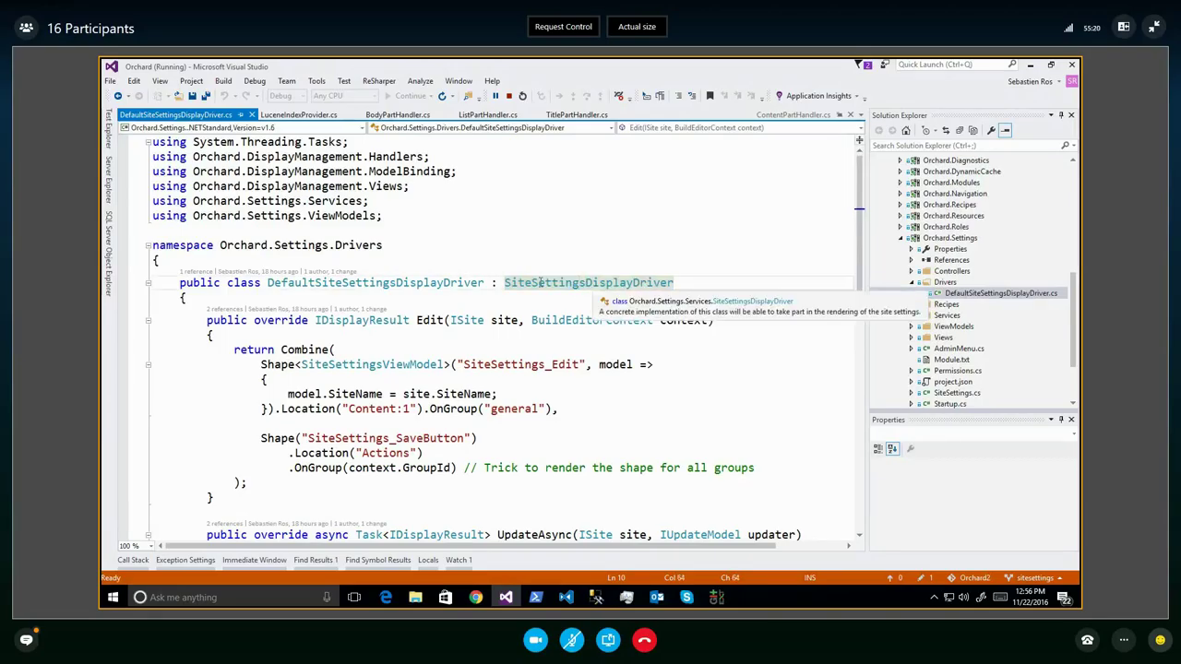
{"action": "left_click_drag", "start_coordinate": [504, 284], "coordinate": [585, 284]}
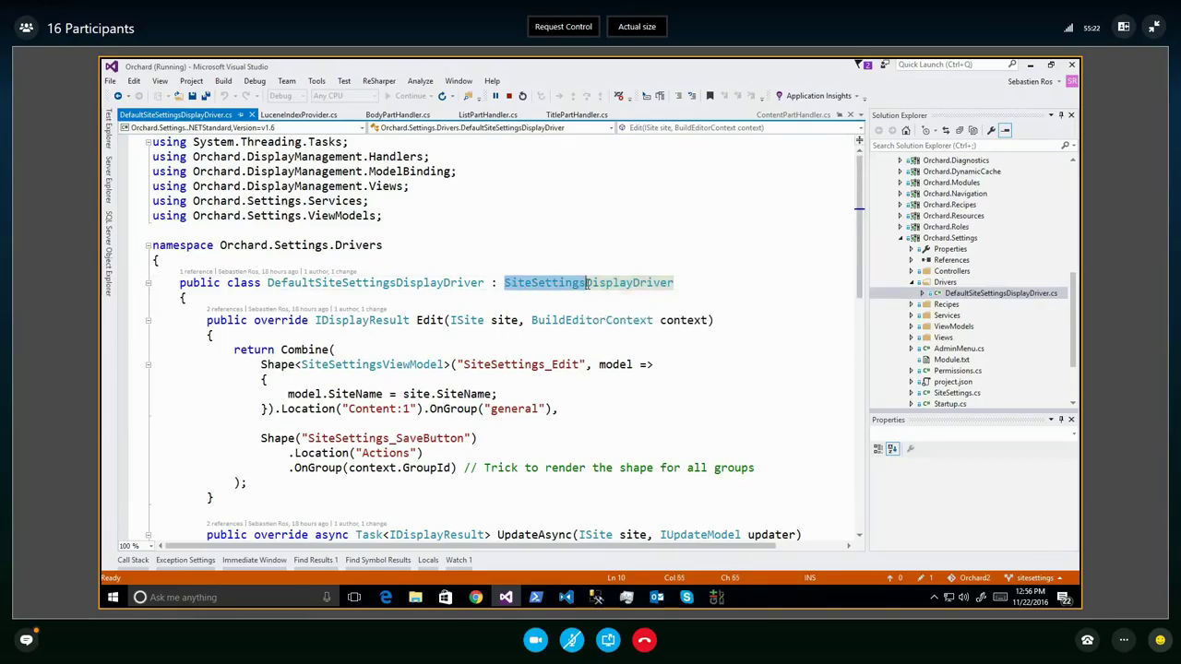
{"action": "left_click", "coordinate": [586, 284]}
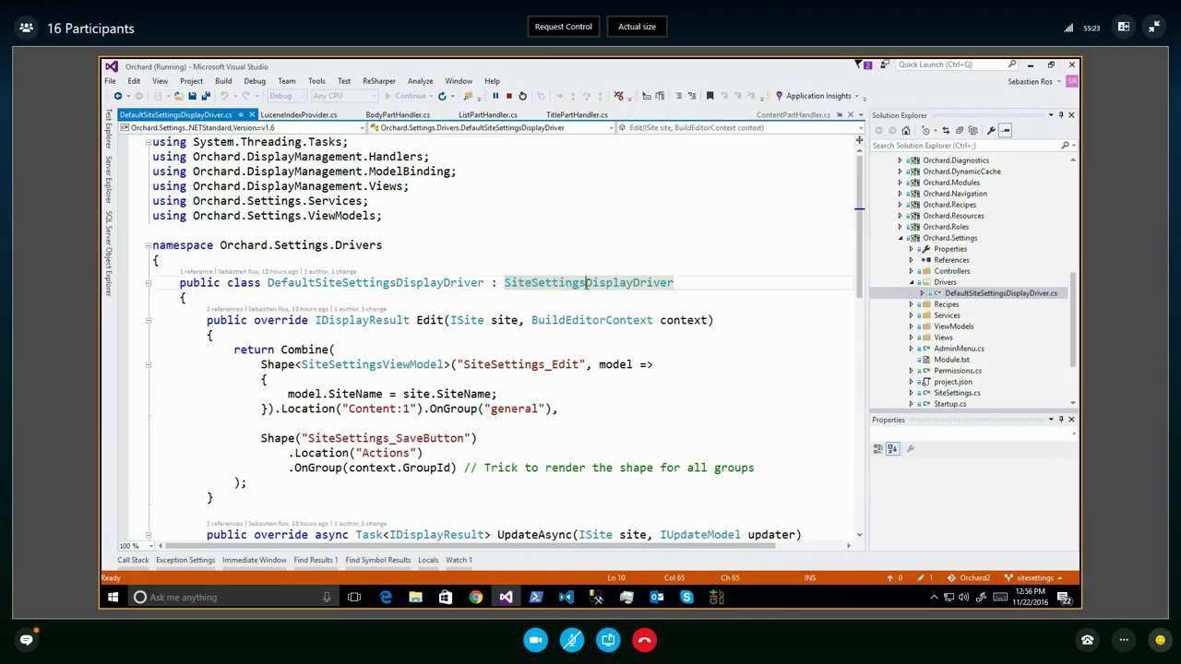
{"action": "left_click", "coordinate": [677, 284]}
Open LuceneSettingsDisplayDriver.cs from the Drivers folder of the Lucene project under Modules.Cms
{"action": "scroll", "coordinate": [979, 277], "scroll_direction": "up", "scroll_amount": 12}
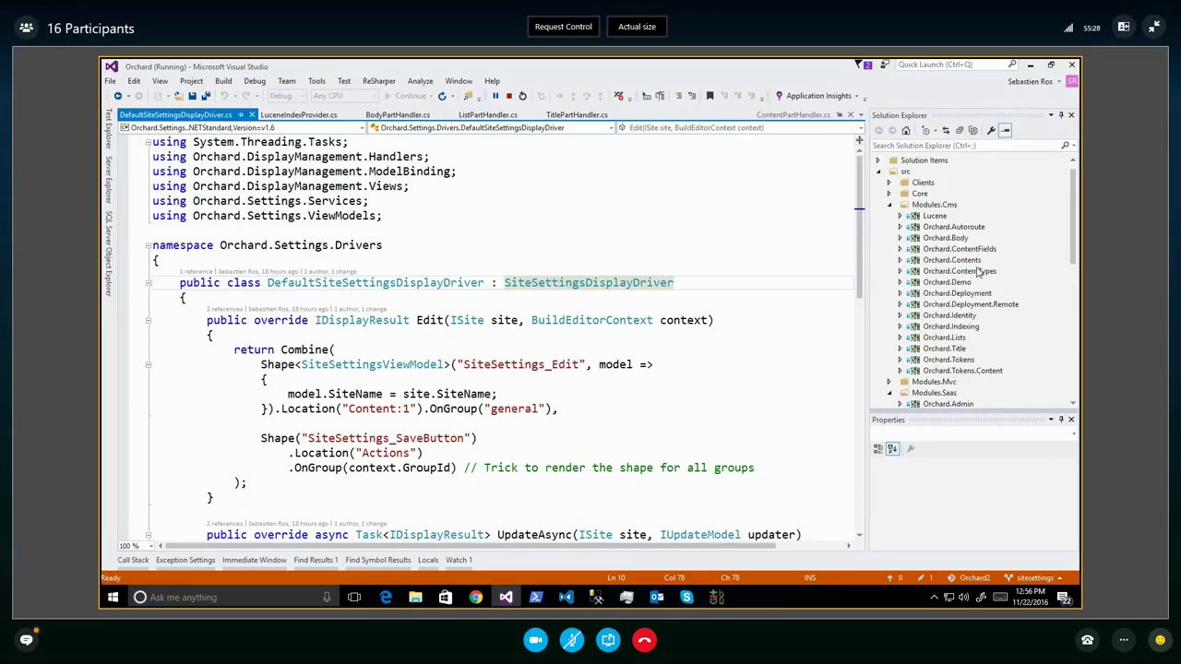
{"action": "scroll", "coordinate": [979, 272], "scroll_direction": "down", "scroll_amount": 4}
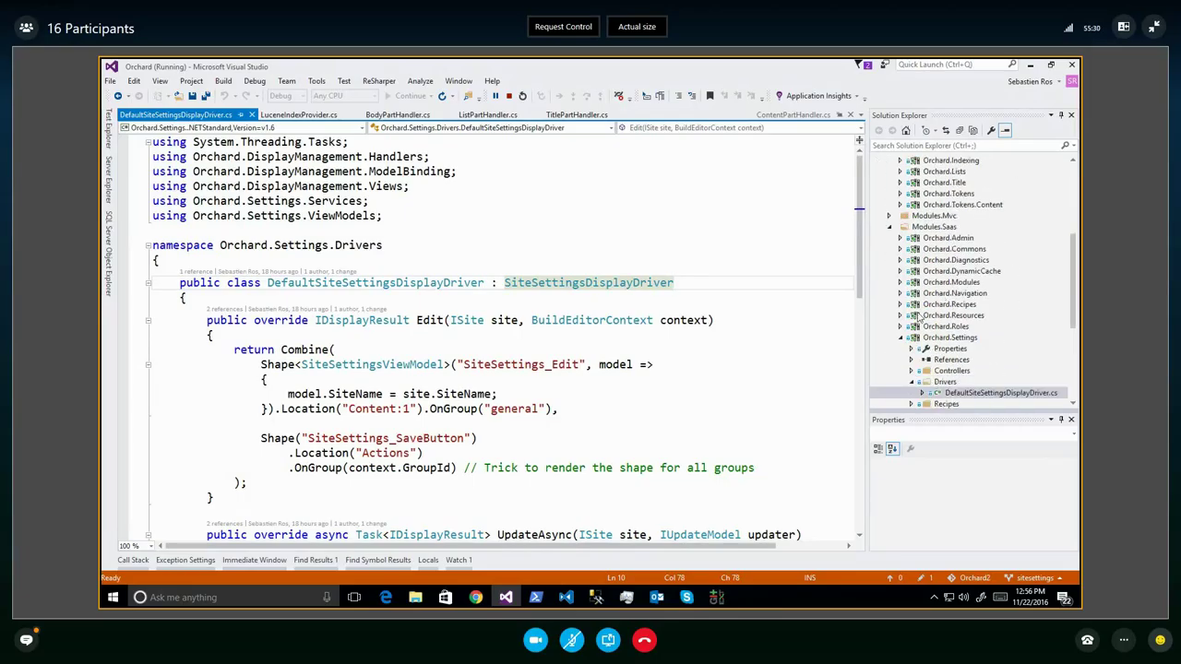
{"action": "scroll", "coordinate": [911, 322], "scroll_direction": "up", "scroll_amount": 2}
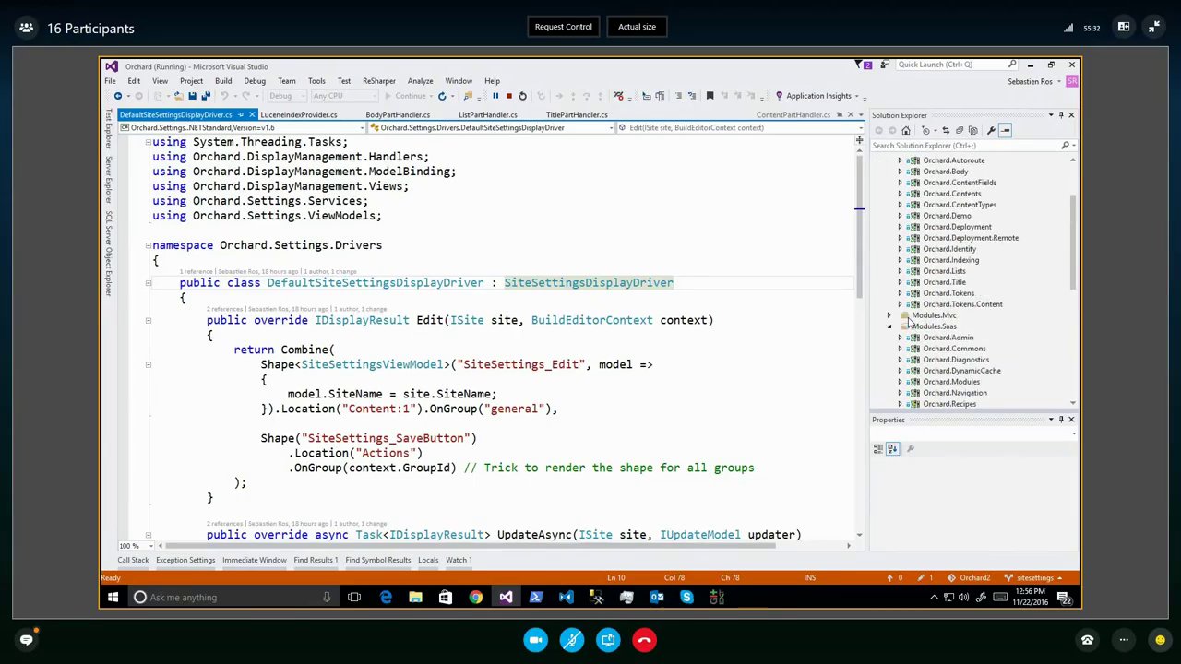
{"action": "scroll", "coordinate": [908, 322], "scroll_direction": "up", "scroll_amount": 3}
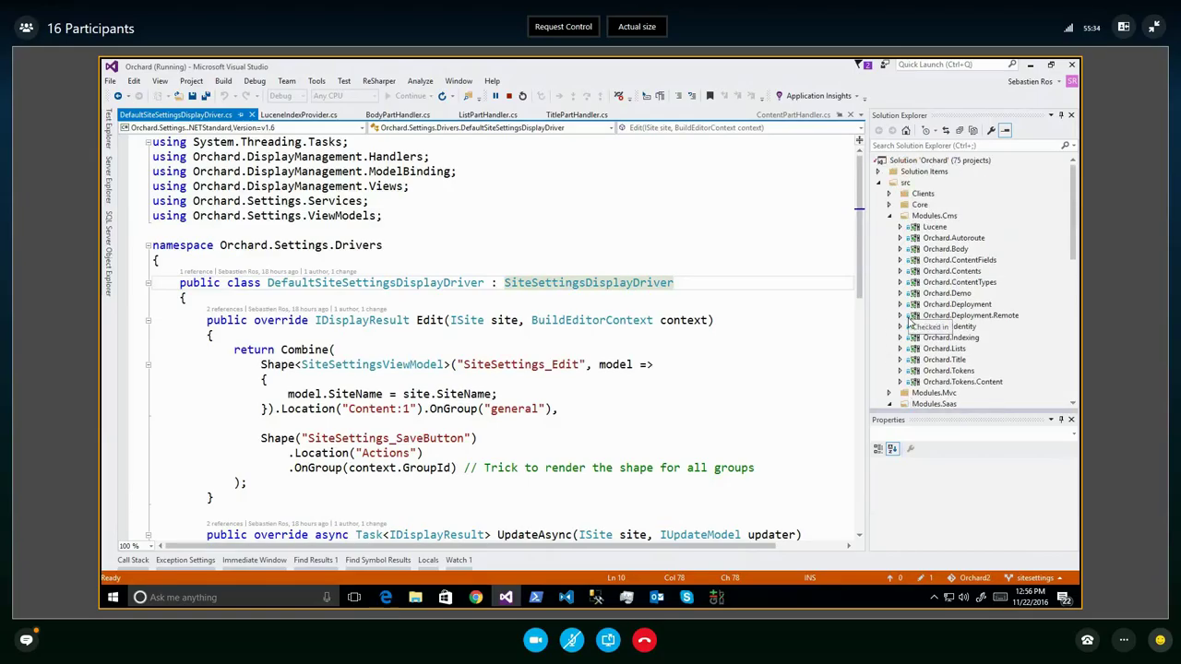
{"action": "left_click", "coordinate": [900, 228]}
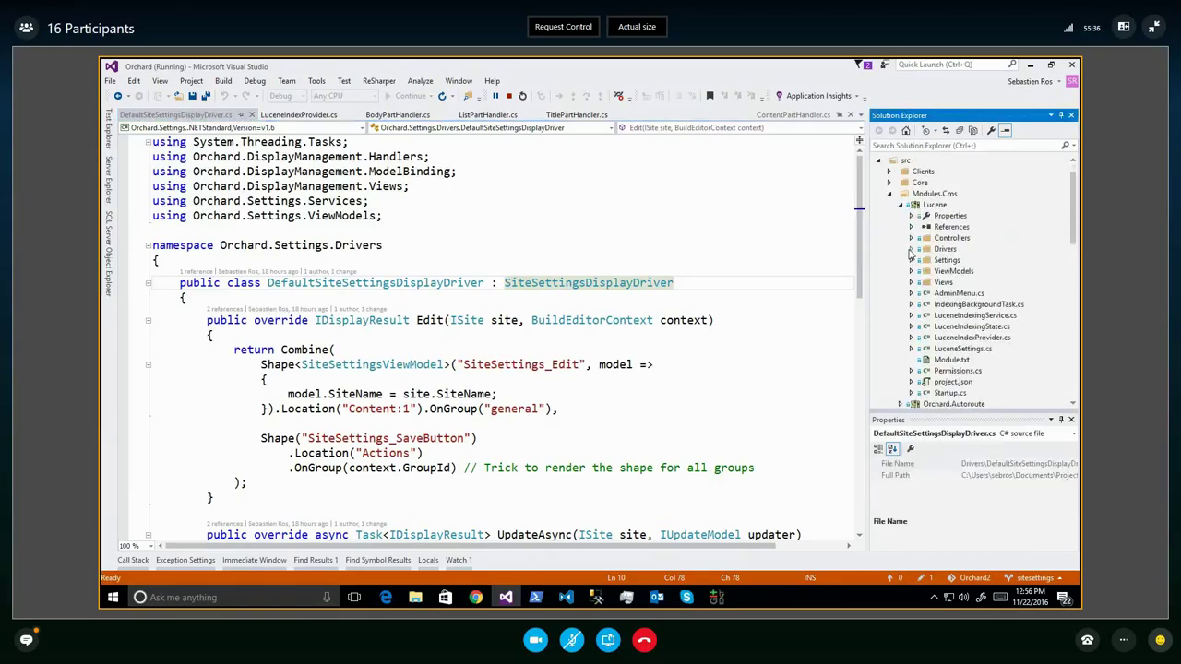
{"action": "left_click", "coordinate": [960, 262]}
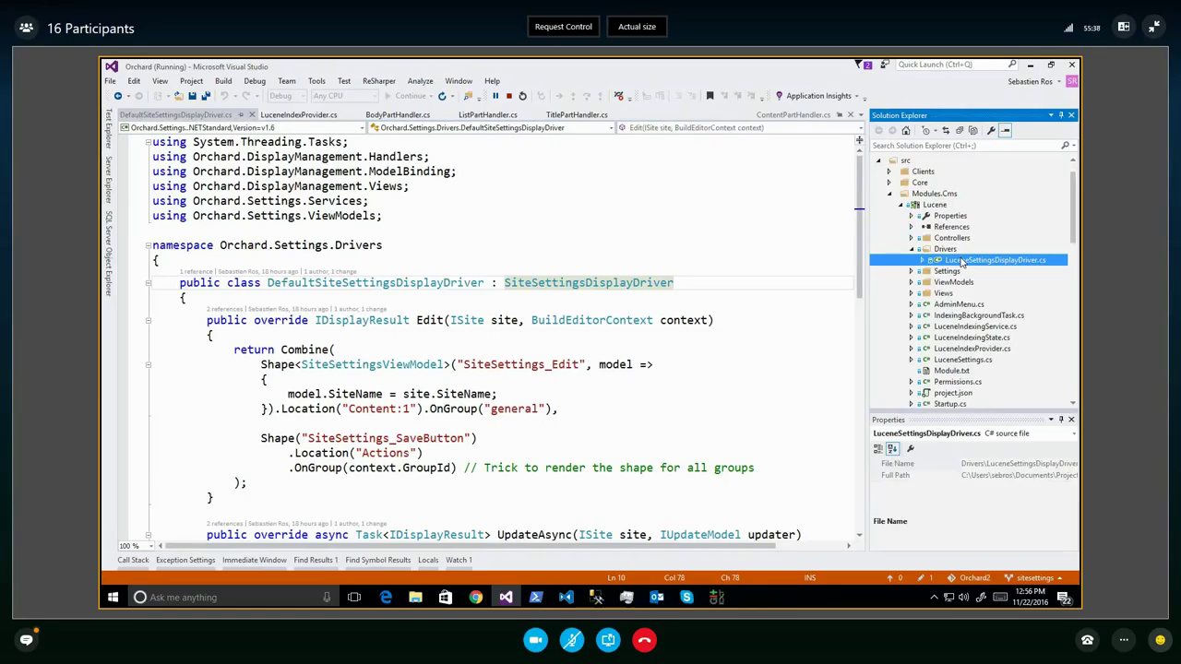
{"action": "double_click", "coordinate": [960, 262]}
Examine the SiteSettingsSectionDisplayDriver base class and its LuceneSettings type argument in the LuceneSiteSettingsDisplayDriver declaration
{"action": "double_click", "coordinate": [711, 326]}
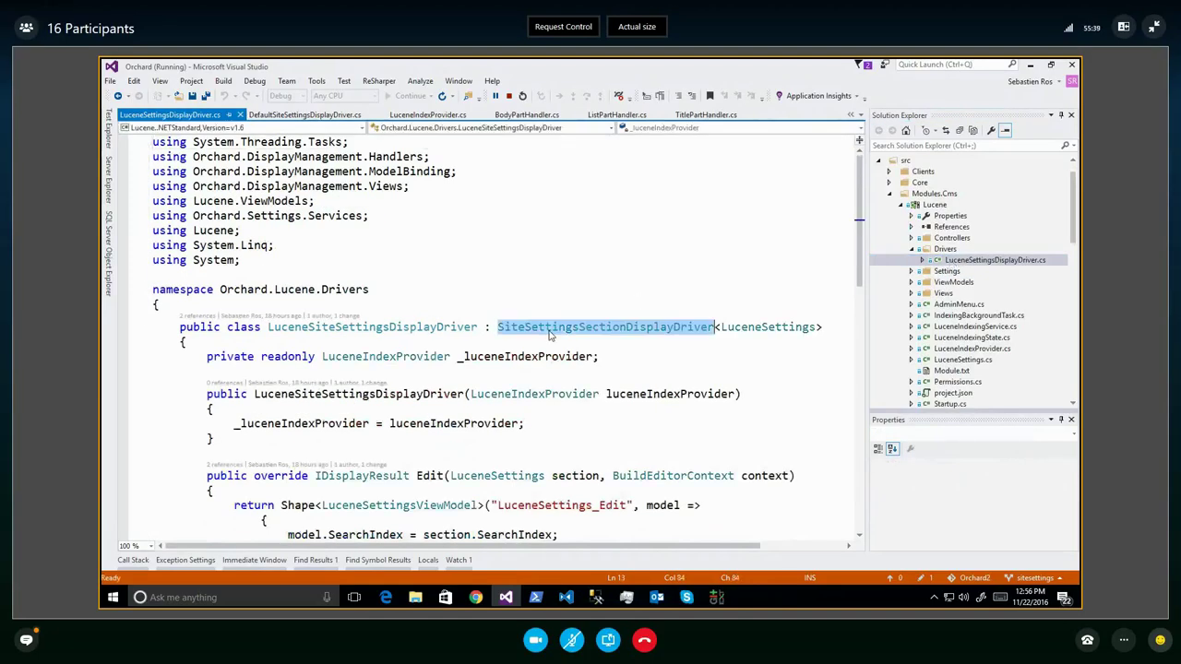
{"action": "double_click", "coordinate": [752, 328]}
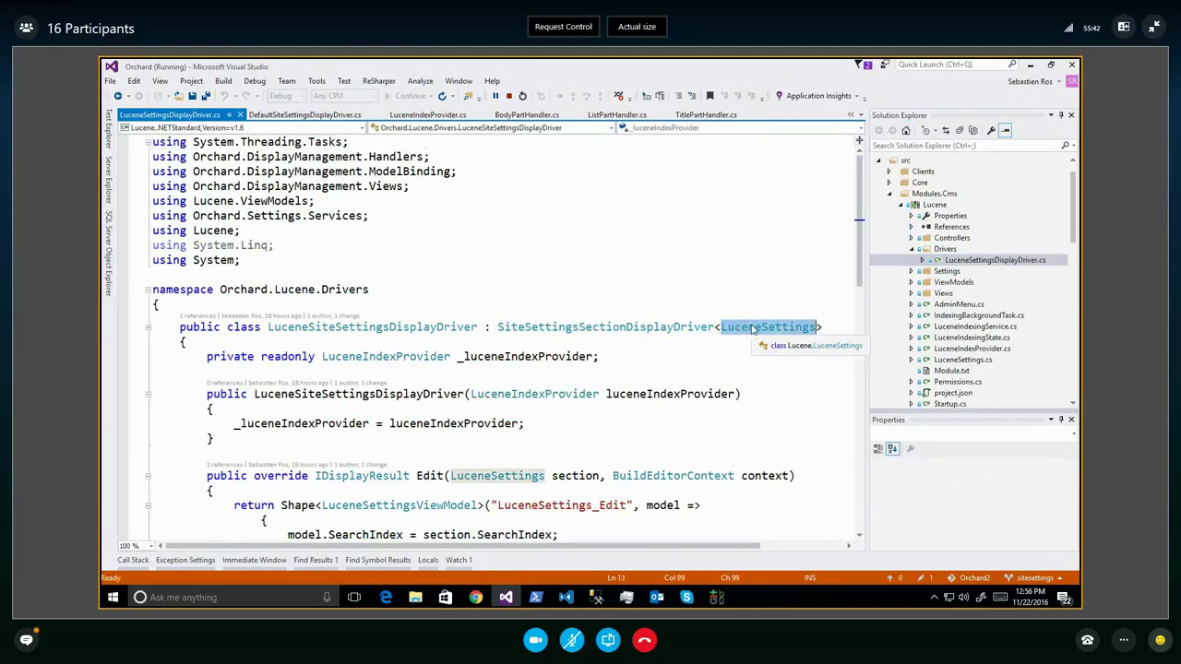
{"action": "scroll", "coordinate": [752, 328], "scroll_direction": "down", "scroll_amount": 2}
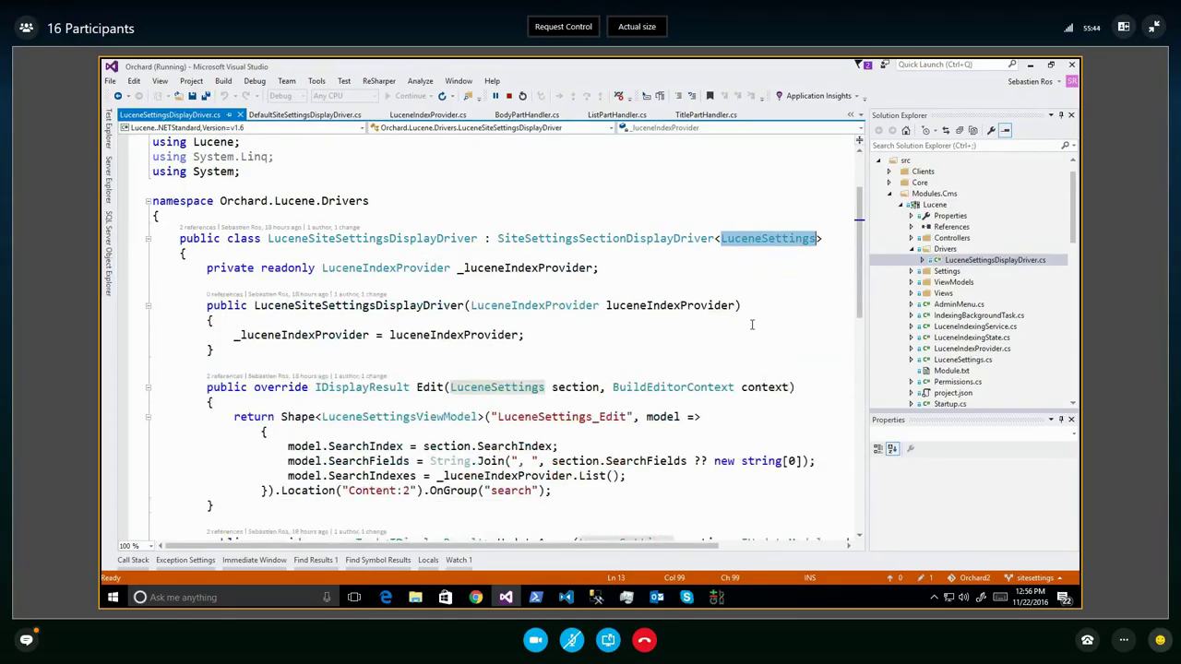
{"action": "scroll", "coordinate": [751, 325], "scroll_direction": "down", "scroll_amount": 1}
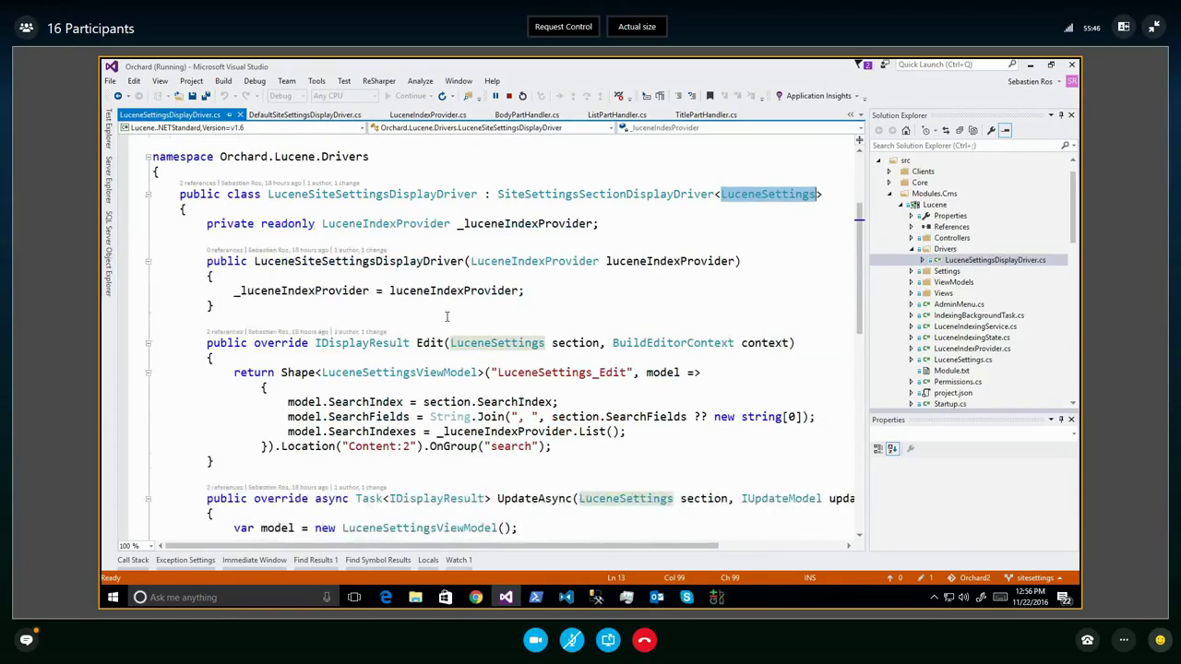
Examine the Edit and UpdateAsync methods of the Lucene settings driver, highlighting the LuceneSettings_Edit shape name
{"action": "scroll", "coordinate": [447, 317], "scroll_direction": "down", "scroll_amount": 2}
{"action": "left_click", "coordinate": [443, 256]}
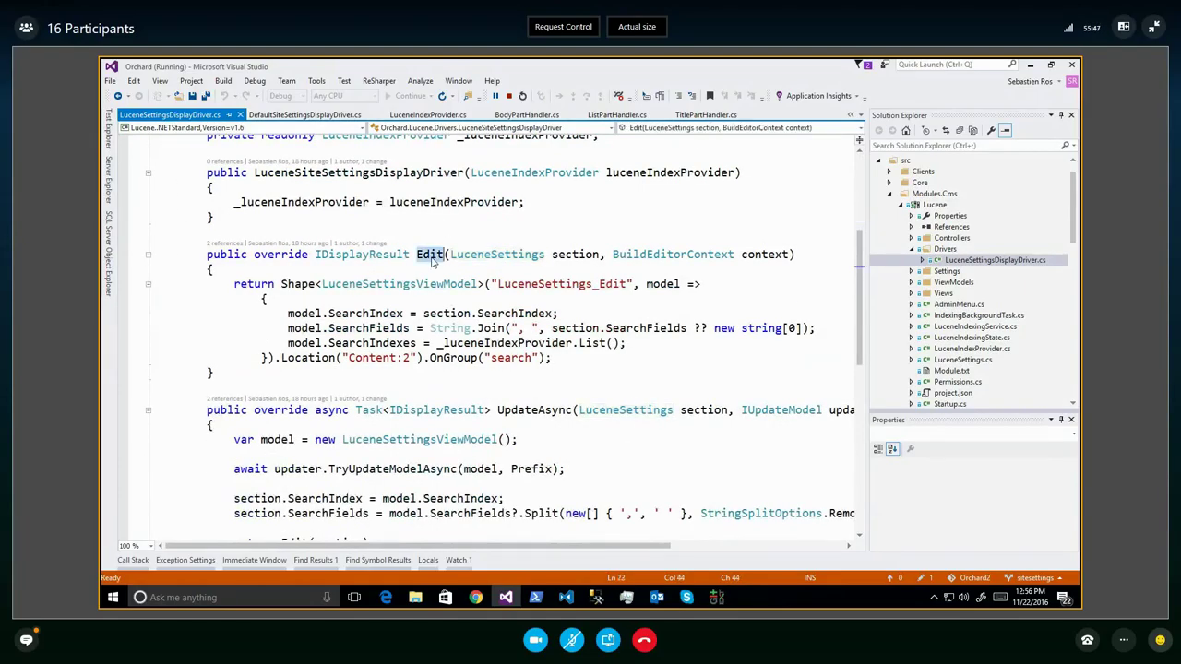
{"action": "double_click", "coordinate": [519, 409]}
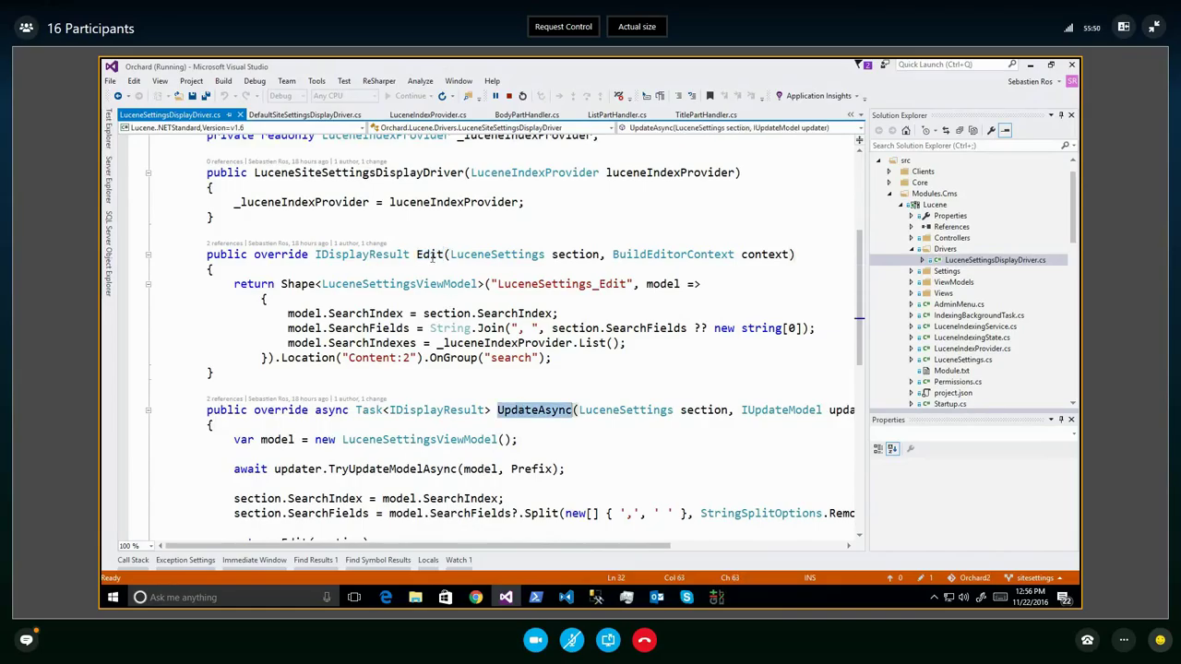
{"action": "left_click", "coordinate": [431, 255]}
{"action": "double_click", "coordinate": [561, 284]}
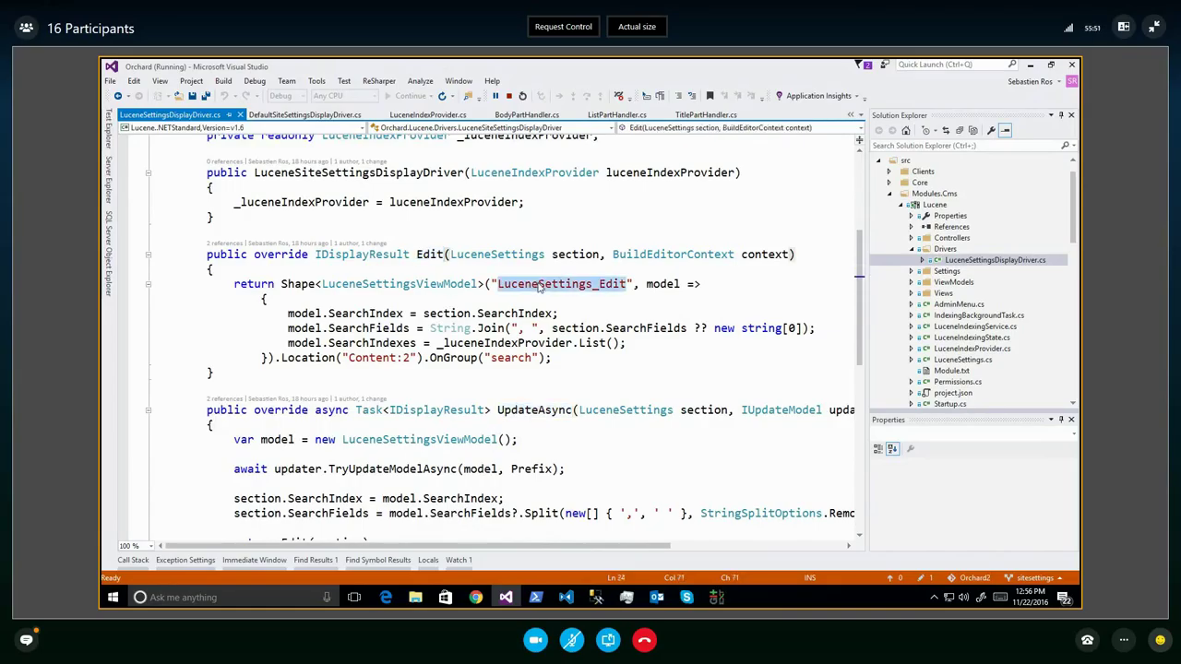
{"action": "left_click", "coordinate": [532, 408]}
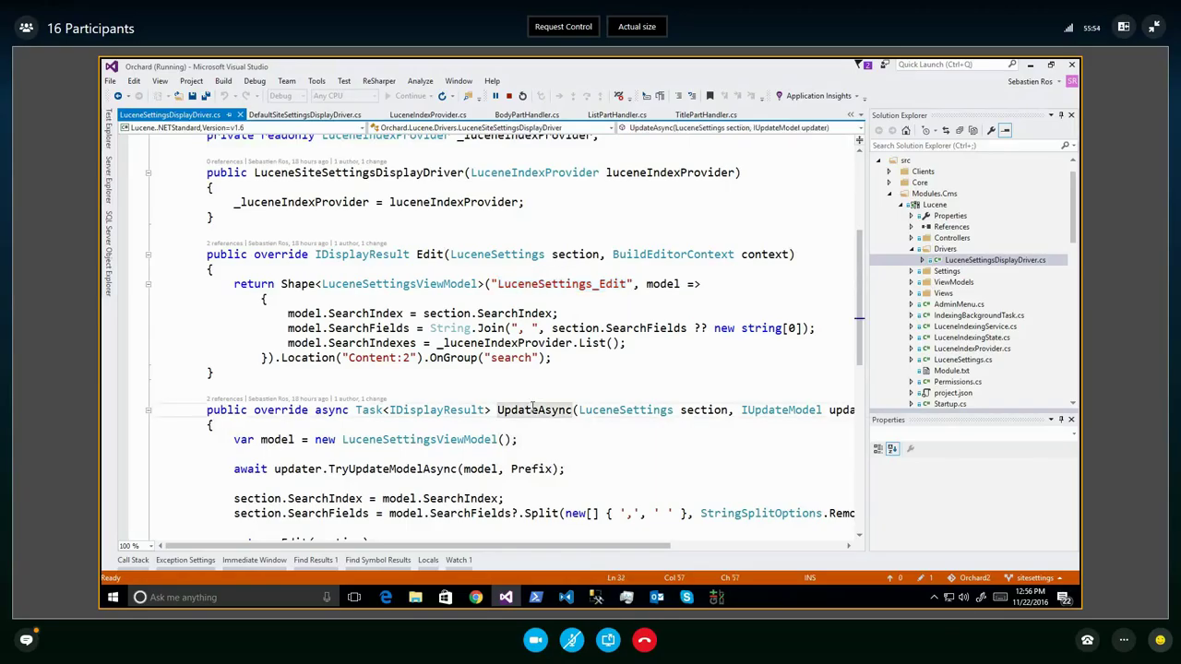
{"action": "scroll", "coordinate": [532, 408], "scroll_direction": "down", "scroll_amount": 3}
{"action": "scroll", "coordinate": [532, 409], "scroll_direction": "up", "scroll_amount": 4}
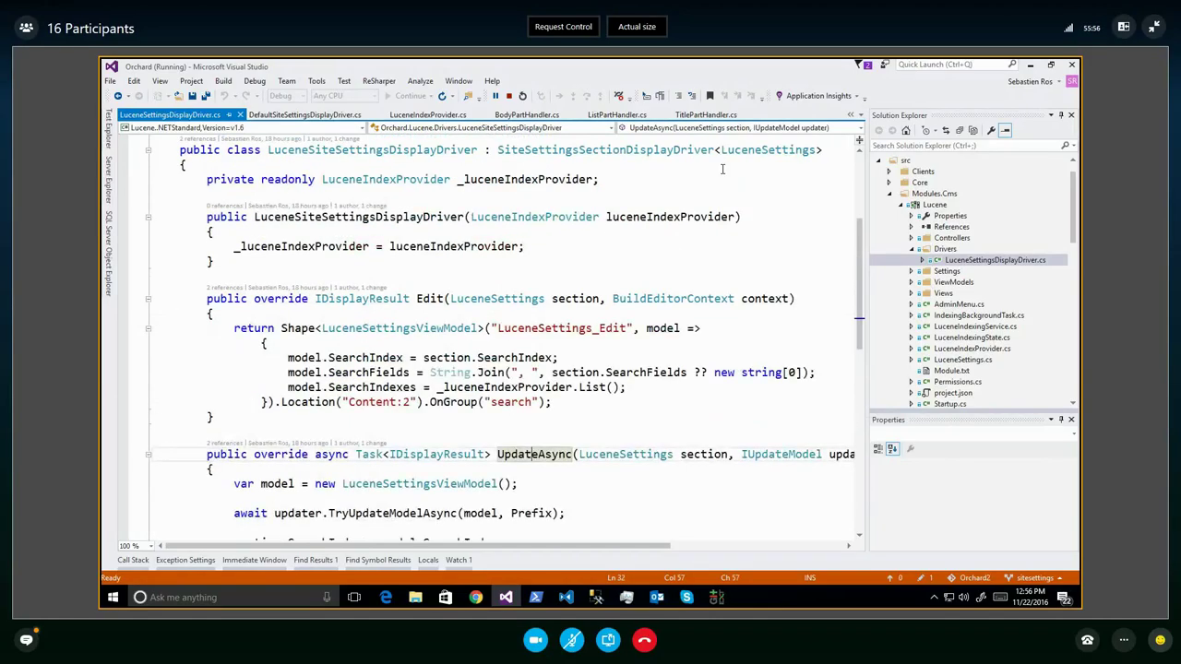
{"action": "scroll", "coordinate": [504, 270], "scroll_direction": "up", "scroll_amount": 1}
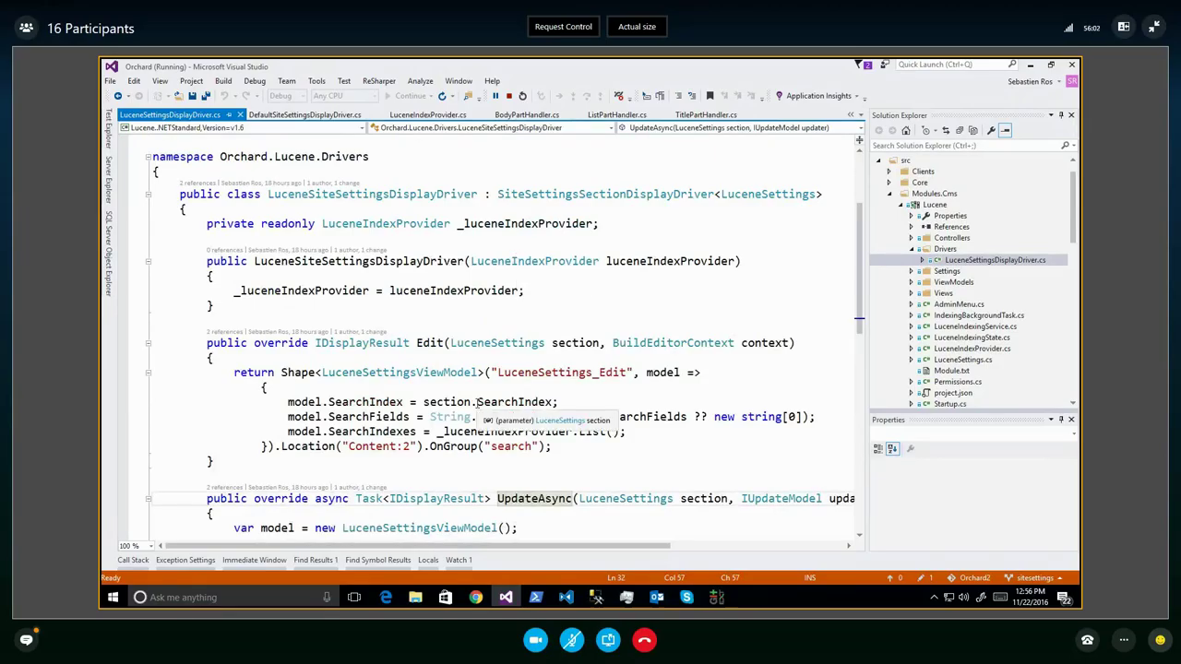
Examine the OnGroup call on the LuceneSettings_Edit shape, highlighting its "search" group name
{"action": "scroll", "coordinate": [477, 403], "scroll_direction": "down", "scroll_amount": 2}
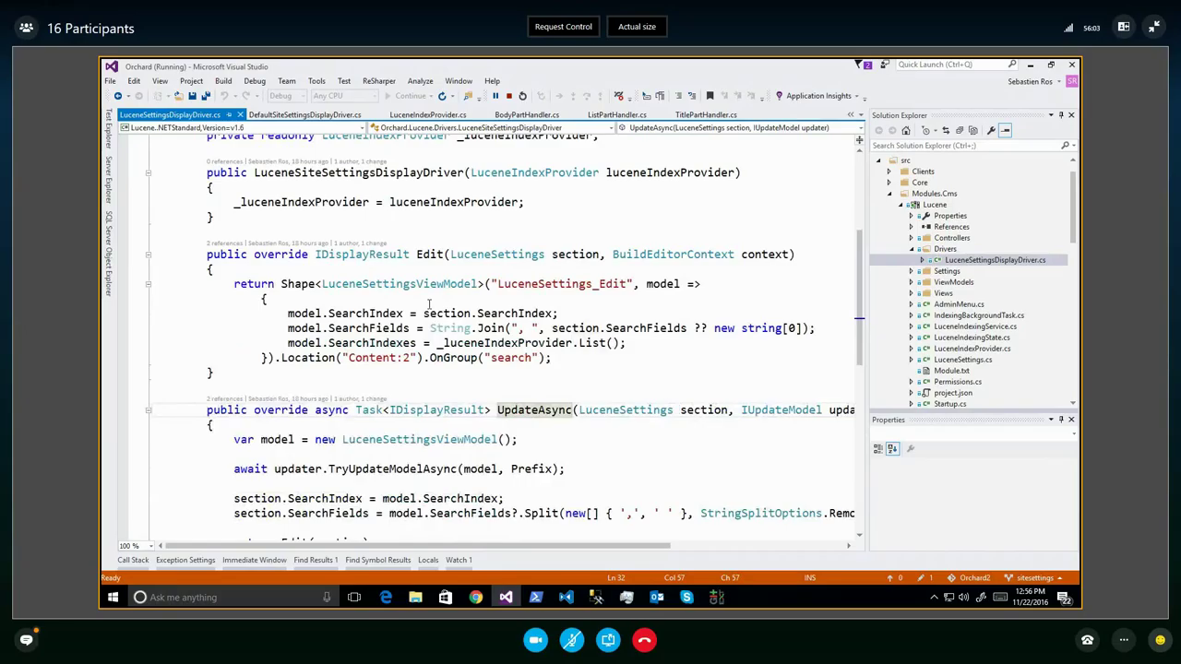
{"action": "left_click", "coordinate": [534, 284]}
{"action": "left_click", "coordinate": [445, 360]}
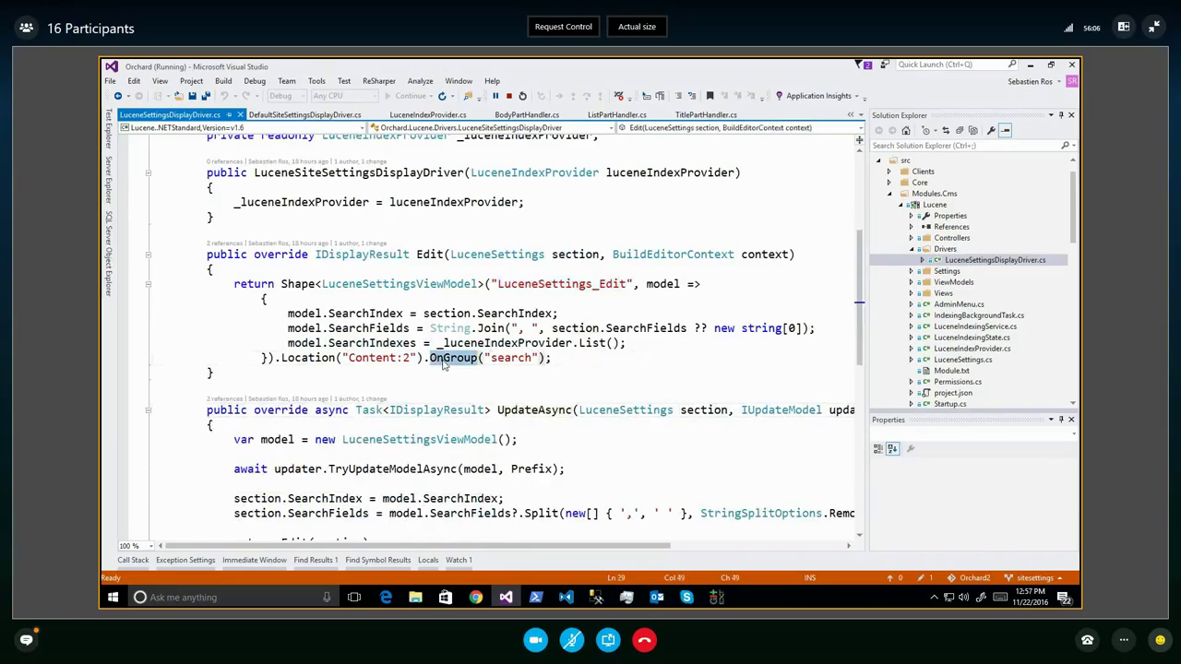
{"action": "left_click", "coordinate": [499, 359]}
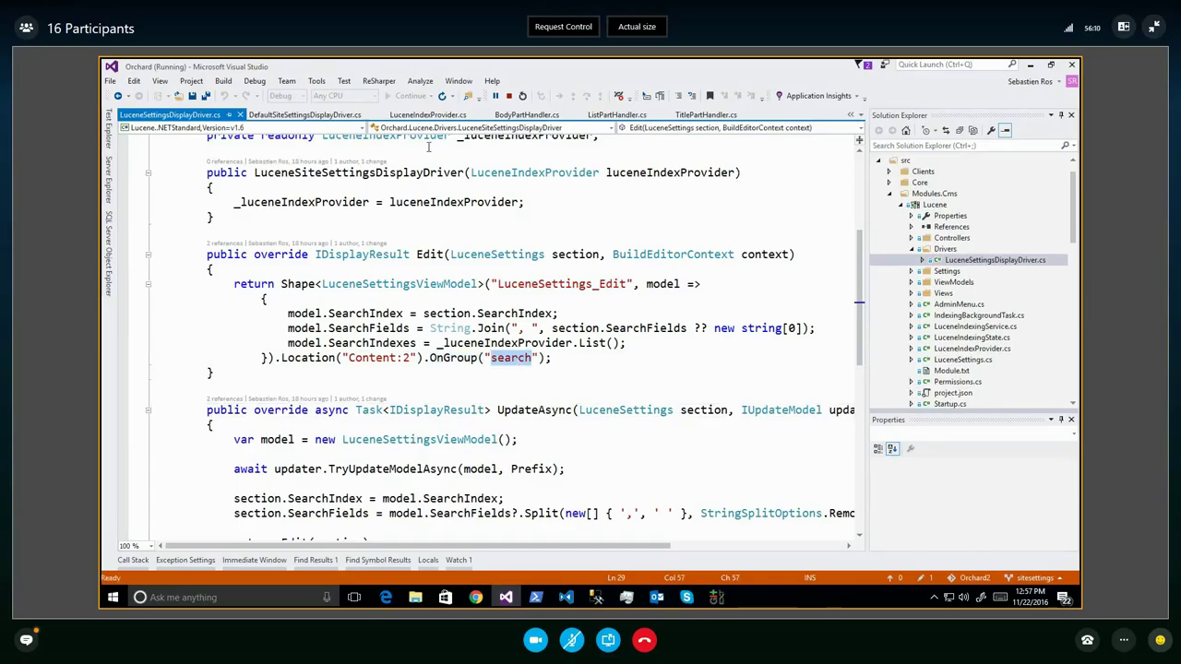
Return to DefaultSiteSettingsDisplayDriver.cs and examine its base class, the SiteSettings_Edit shape and the "general" group name
{"action": "left_click", "coordinate": [333, 115]}
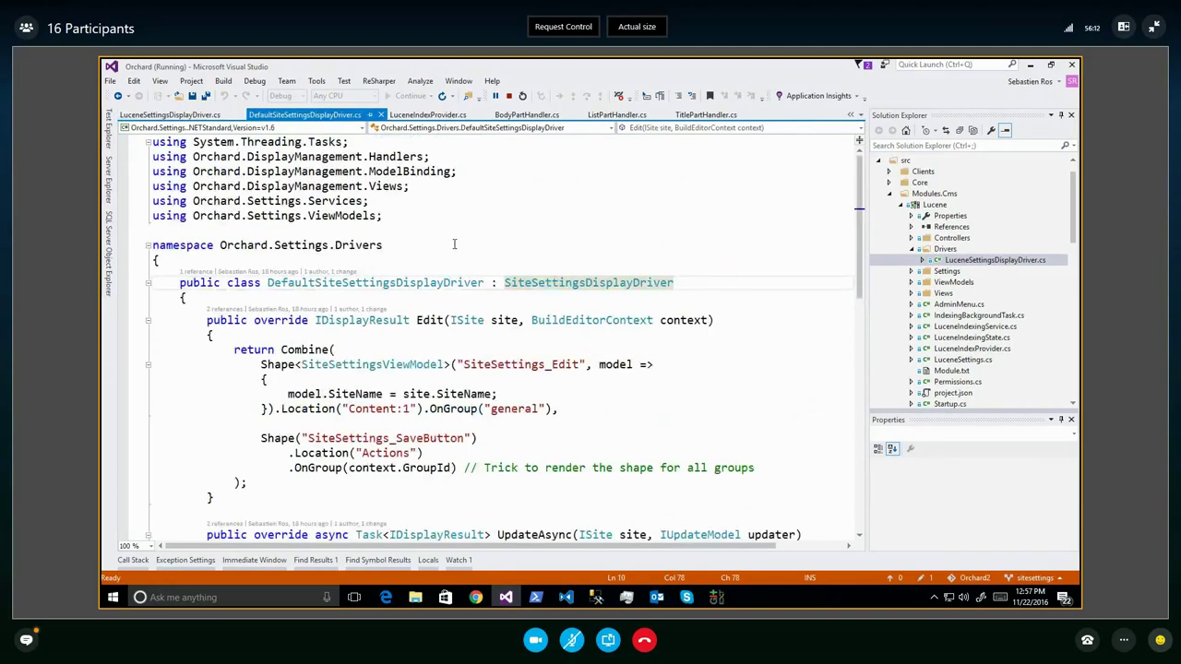
{"action": "scroll", "coordinate": [554, 199], "scroll_direction": "down", "scroll_amount": 5}
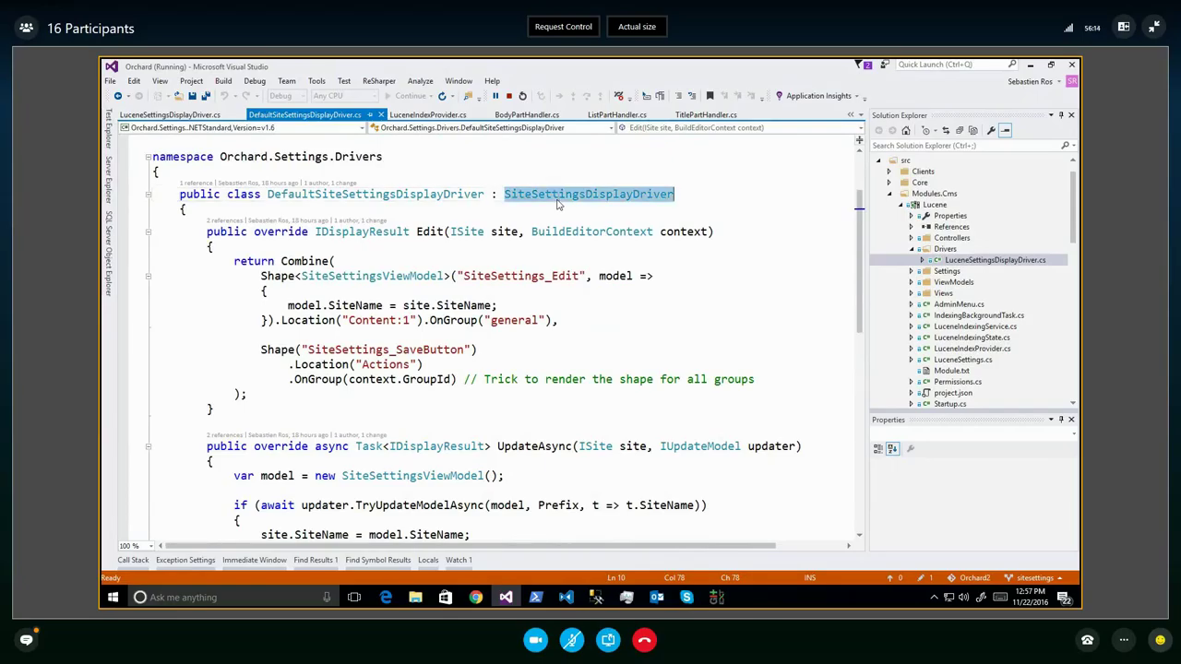
{"action": "mouse_move", "coordinate": [571, 203]}
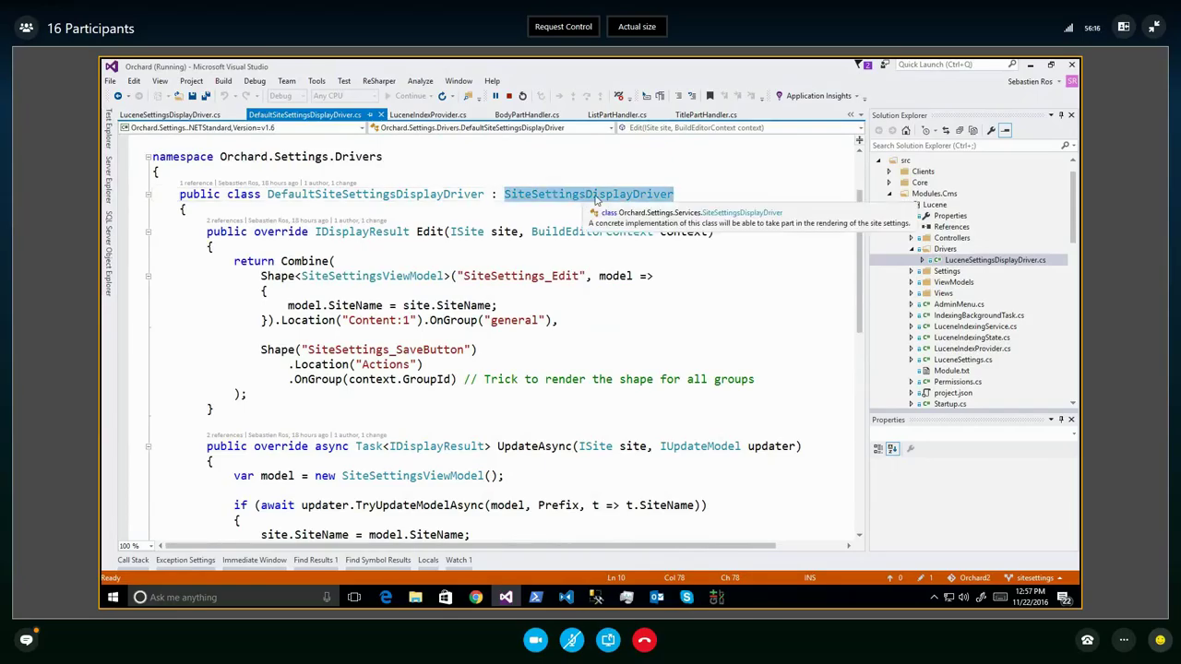
{"action": "double_click", "coordinate": [475, 276]}
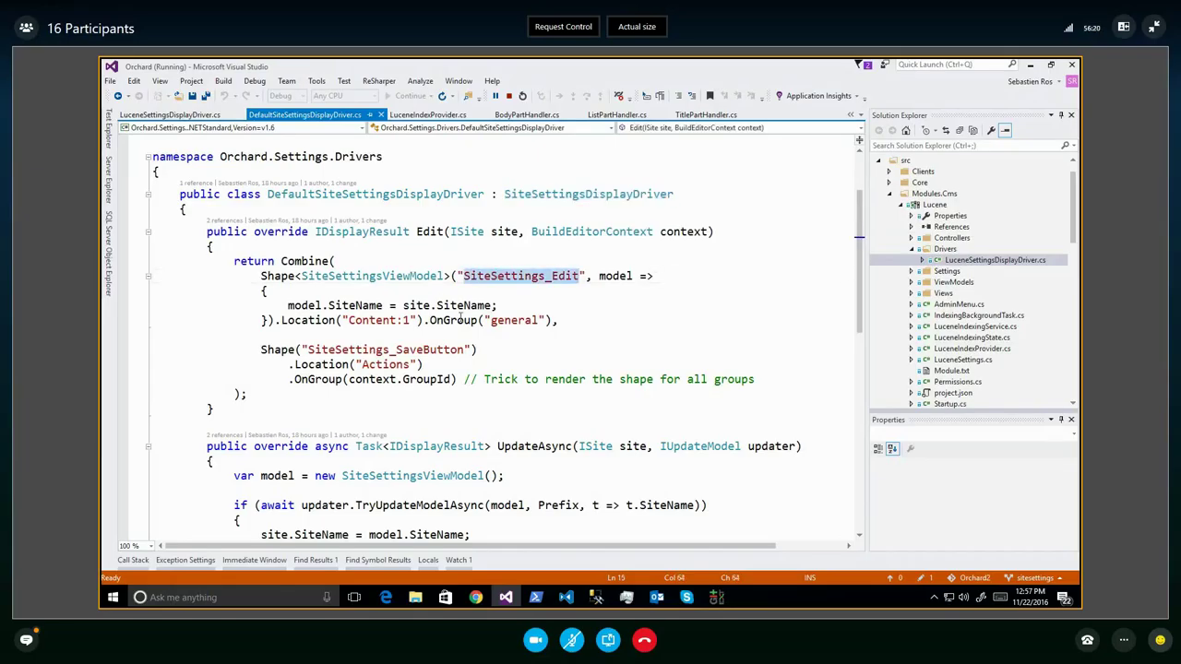
{"action": "left_click", "coordinate": [444, 320]}
{"action": "double_click", "coordinate": [513, 320]}
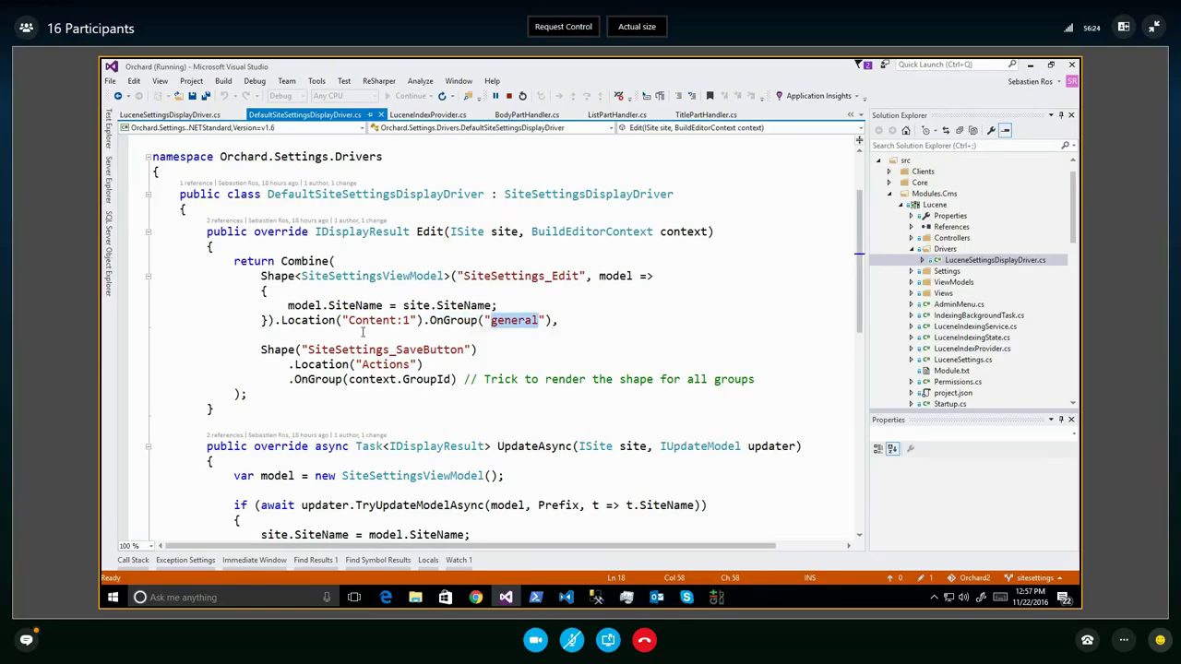
Examine the SiteSettings_SaveButton shape and the context.GroupId argument that places it on every group
{"action": "double_click", "coordinate": [401, 349]}
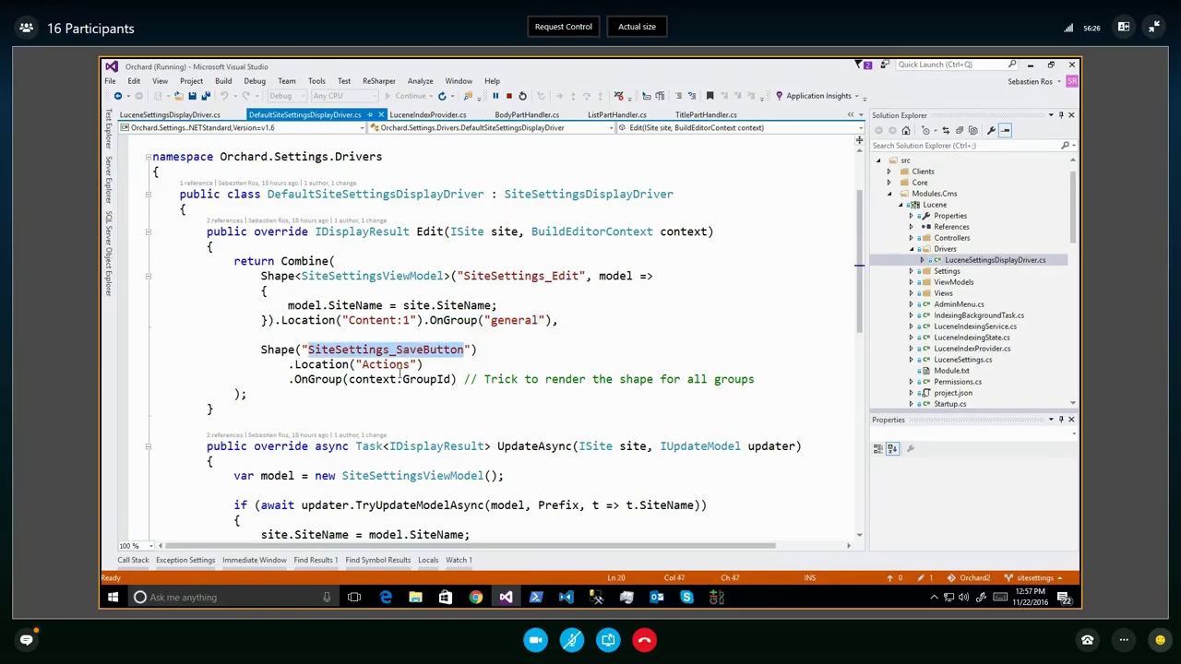
{"action": "left_click", "coordinate": [392, 379]}
{"action": "double_click", "coordinate": [387, 379]}
{"action": "double_click", "coordinate": [415, 379]}
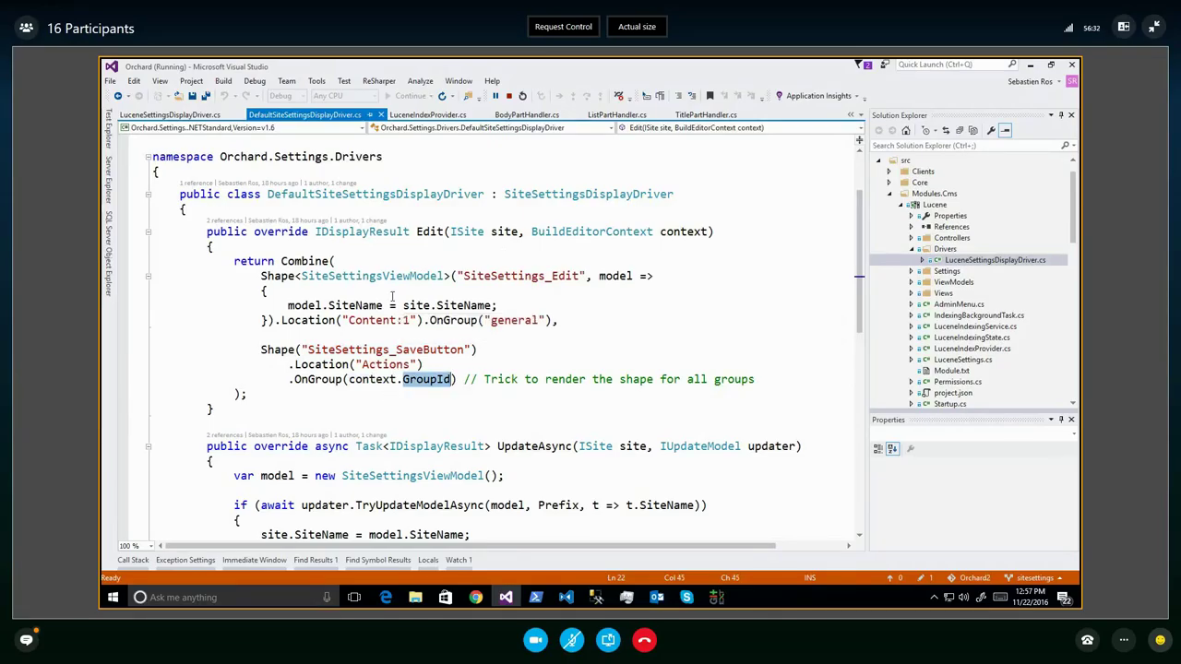
{"action": "double_click", "coordinate": [319, 352]}
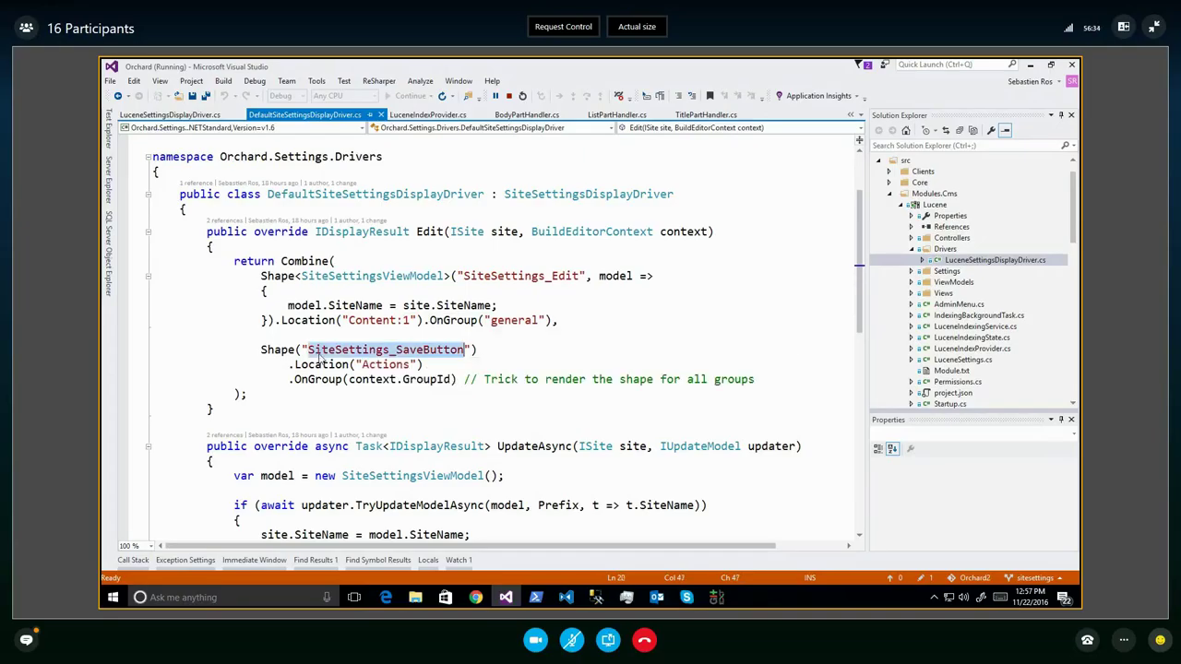
Switch to the browser and examine the search groupId in the settings page address and the form's Save button
{"action": "key", "text": "alt+Tab"}
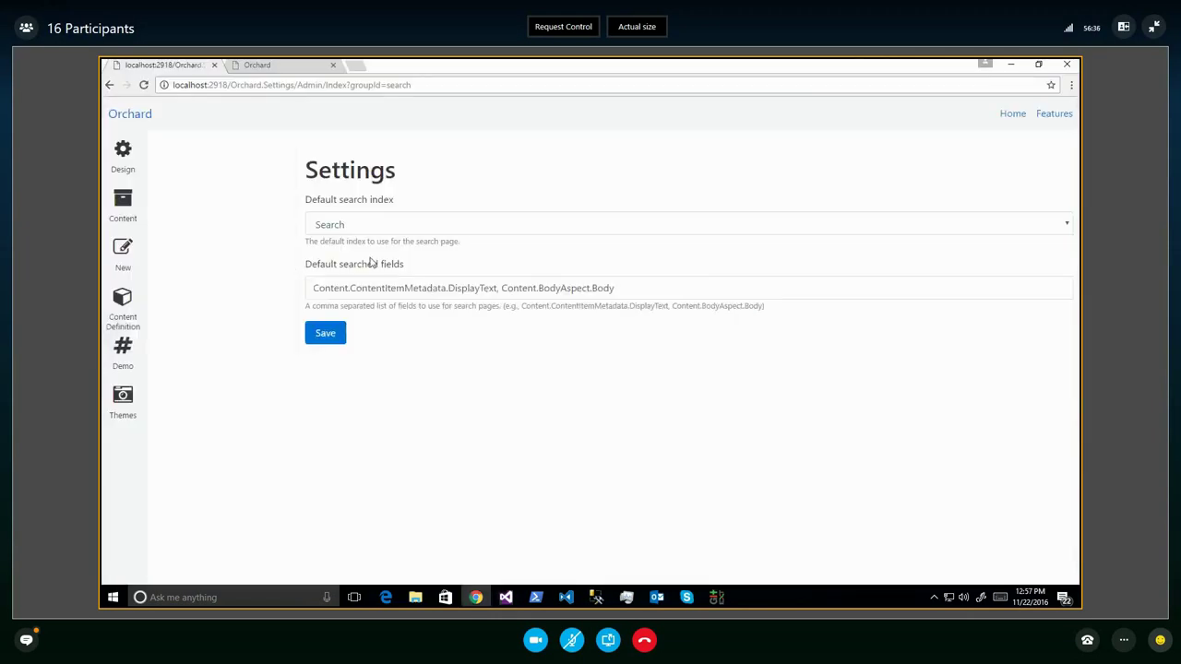
{"action": "double_click", "coordinate": [404, 84]}
{"action": "left_click", "coordinate": [325, 333]}
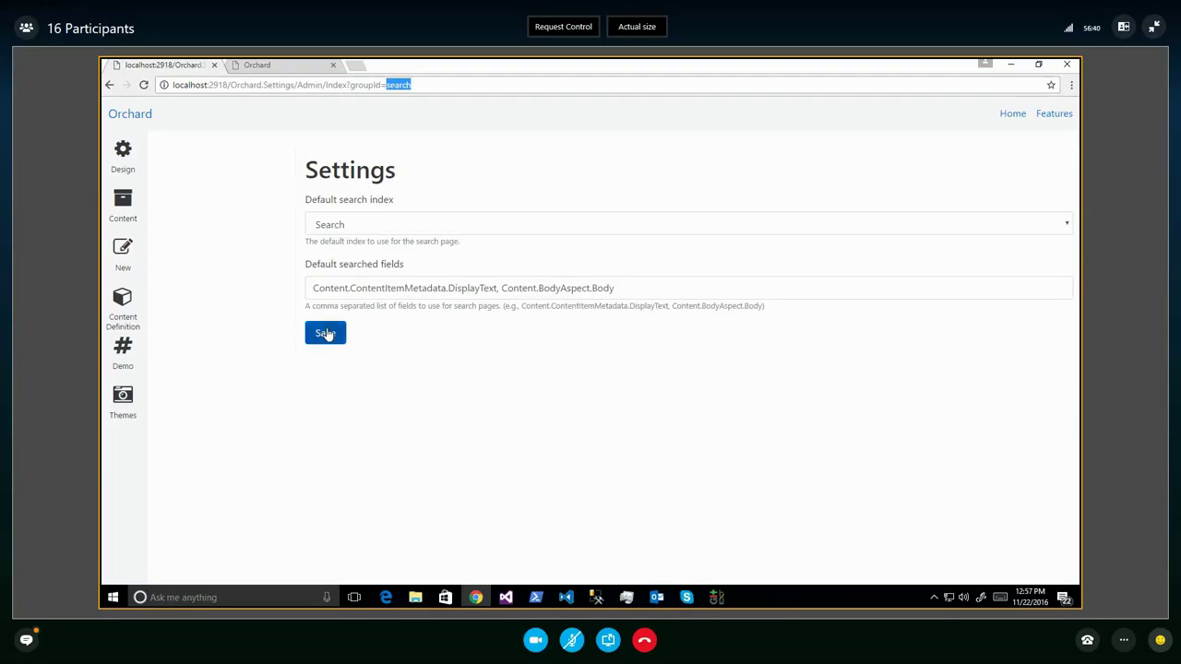
Open the general group of the site settings from the Design section
{"action": "mouse_move", "coordinate": [158, 152]}
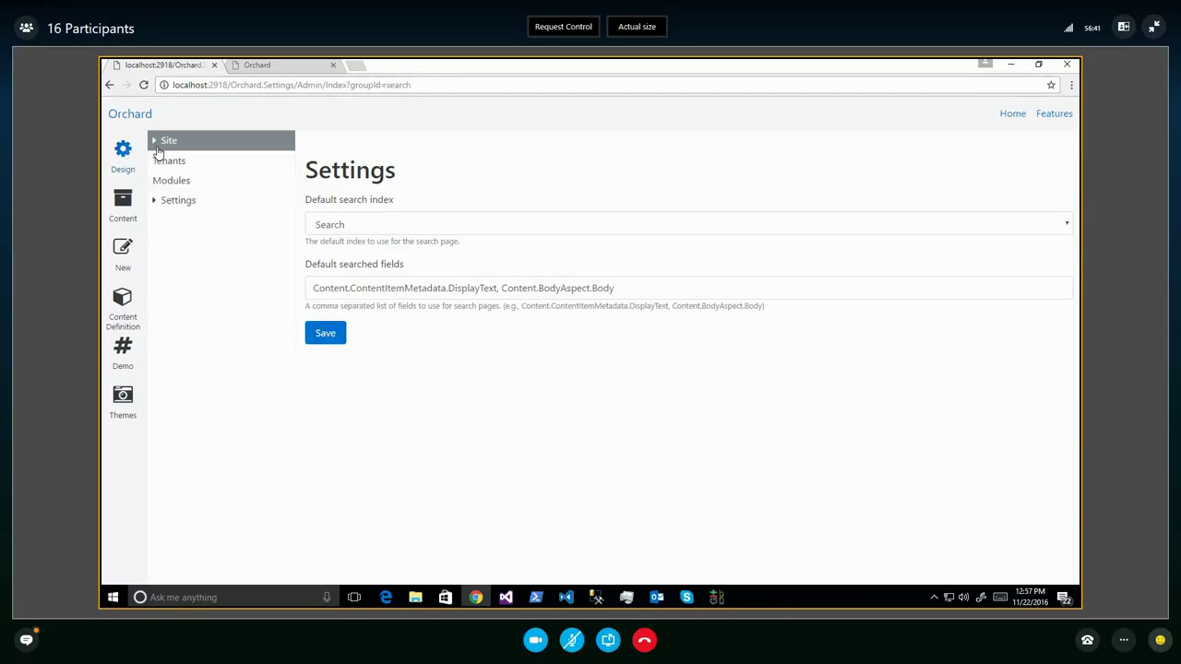
{"action": "left_click", "coordinate": [167, 206]}
{"action": "left_click", "coordinate": [169, 218]}
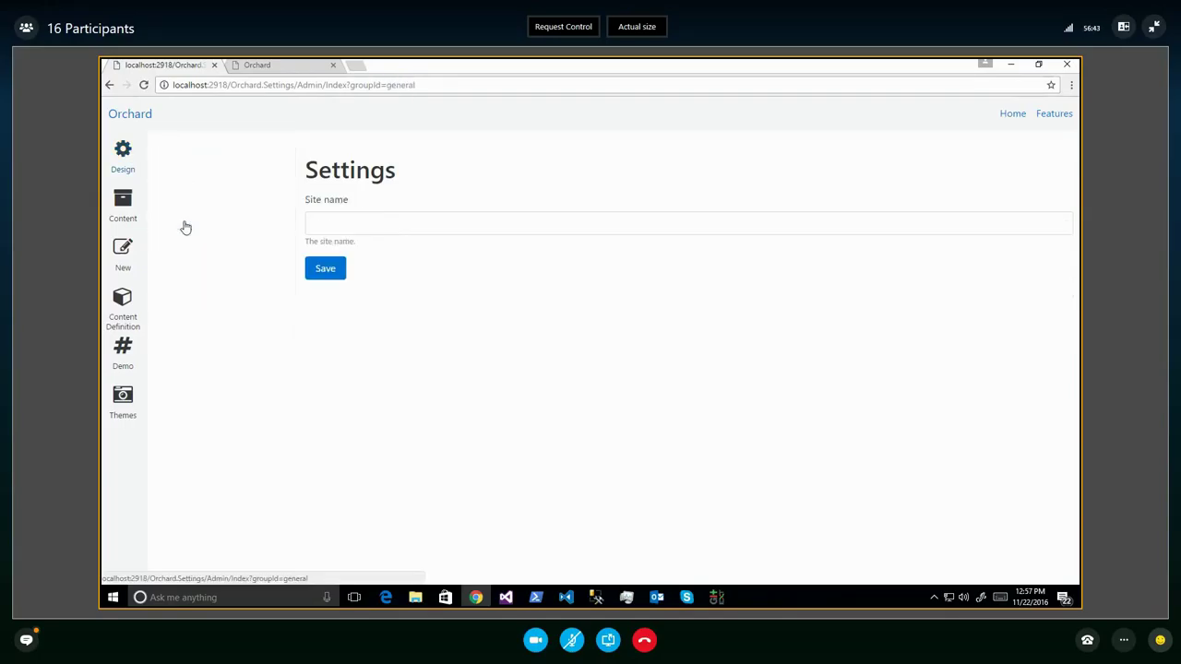
Examine the Save button and Site name field of the general settings, and reveal the entries under Design
{"action": "left_click", "coordinate": [337, 275]}
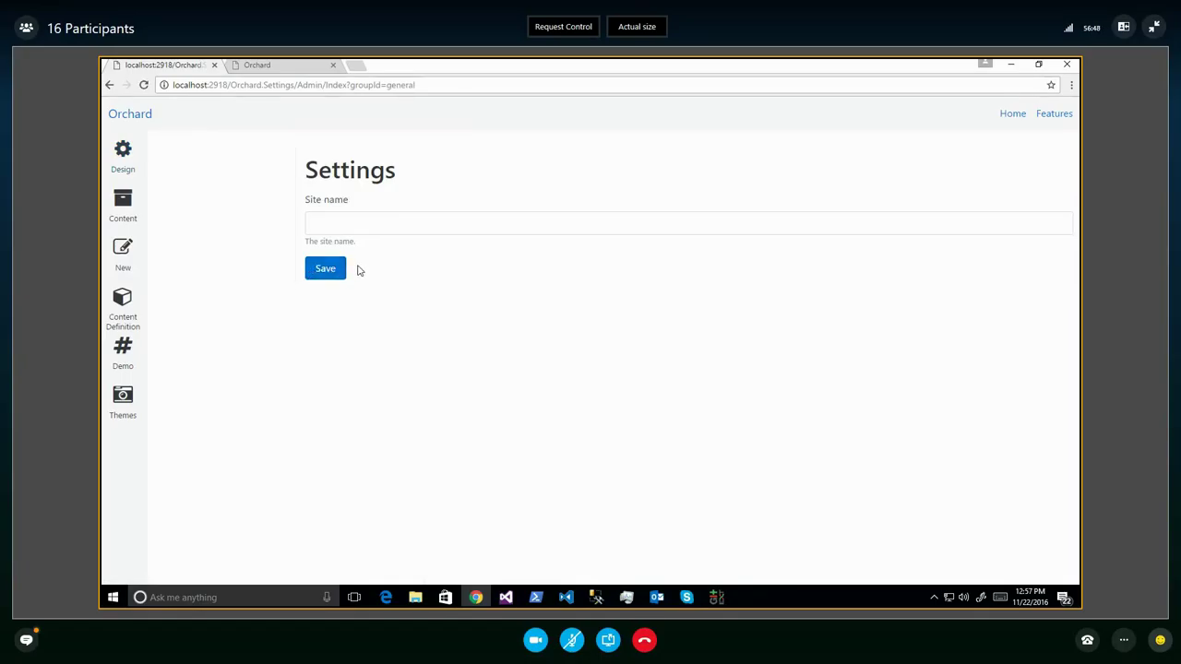
{"action": "left_click", "coordinate": [334, 226]}
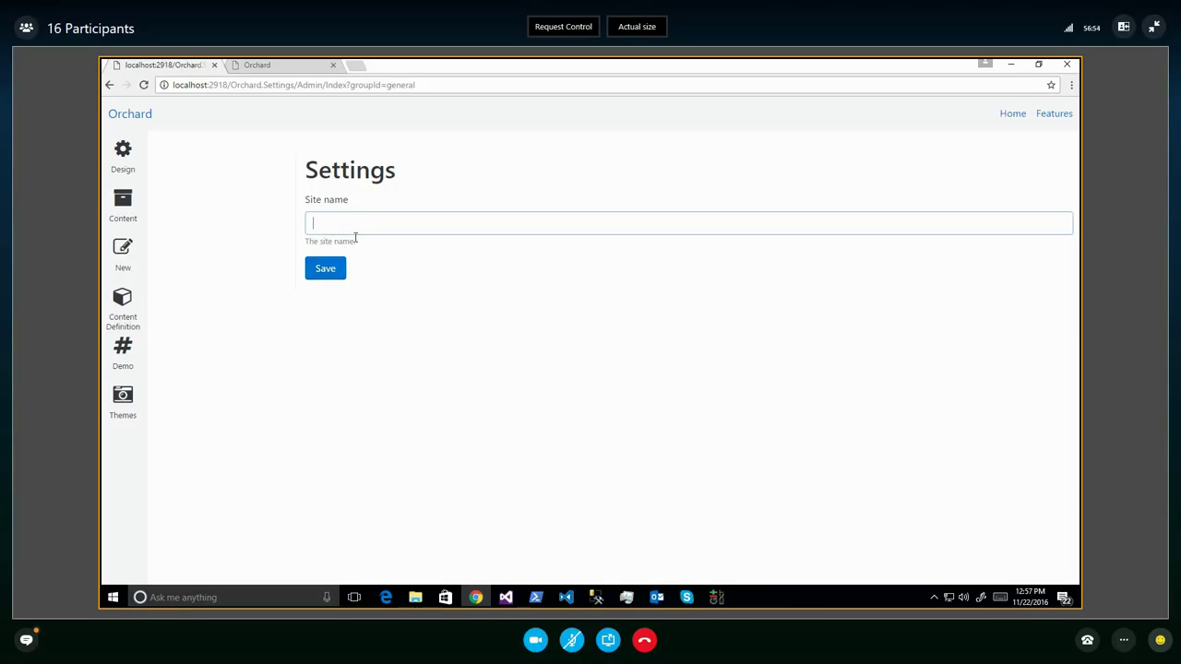
{"action": "left_click", "coordinate": [367, 273]}
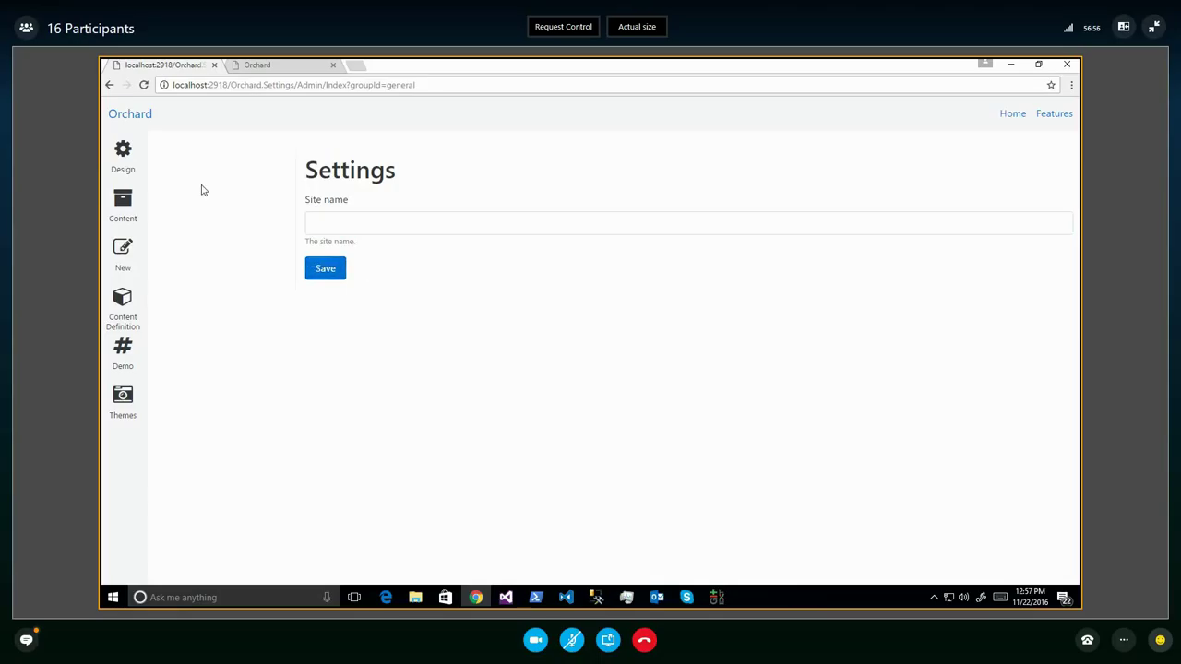
{"action": "left_click", "coordinate": [124, 157]}
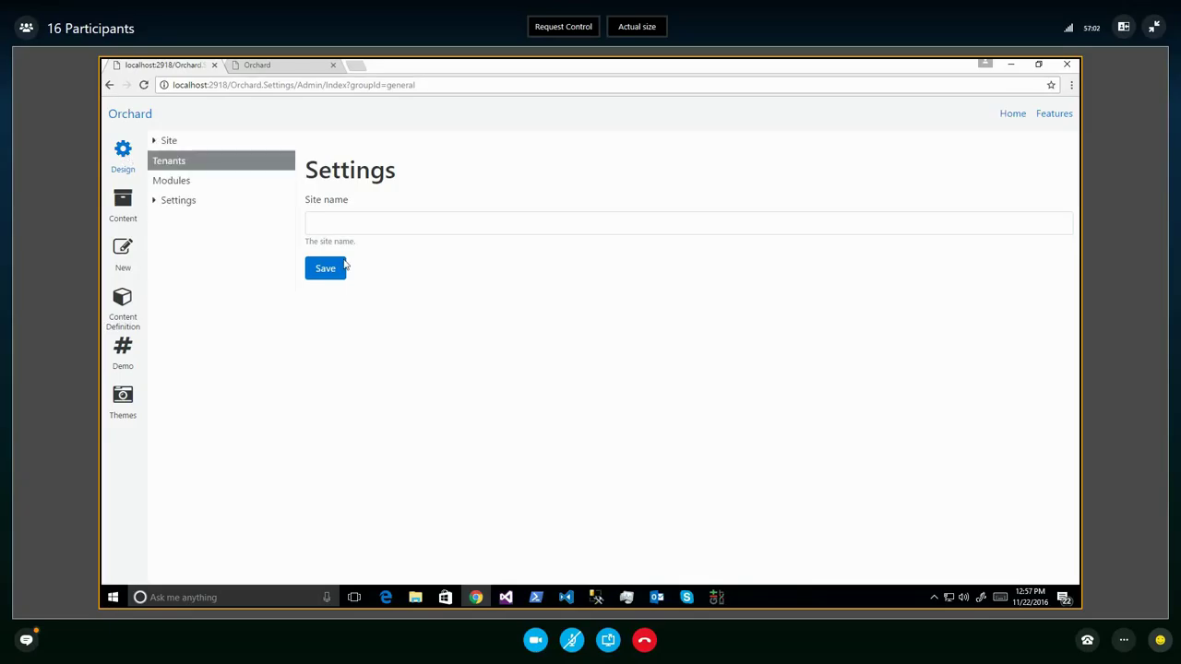
Switch to Visual Studio and examine the OnGroup("general") call on the SiteSettings_Edit shape
{"action": "key", "text": "alt+Tab"}
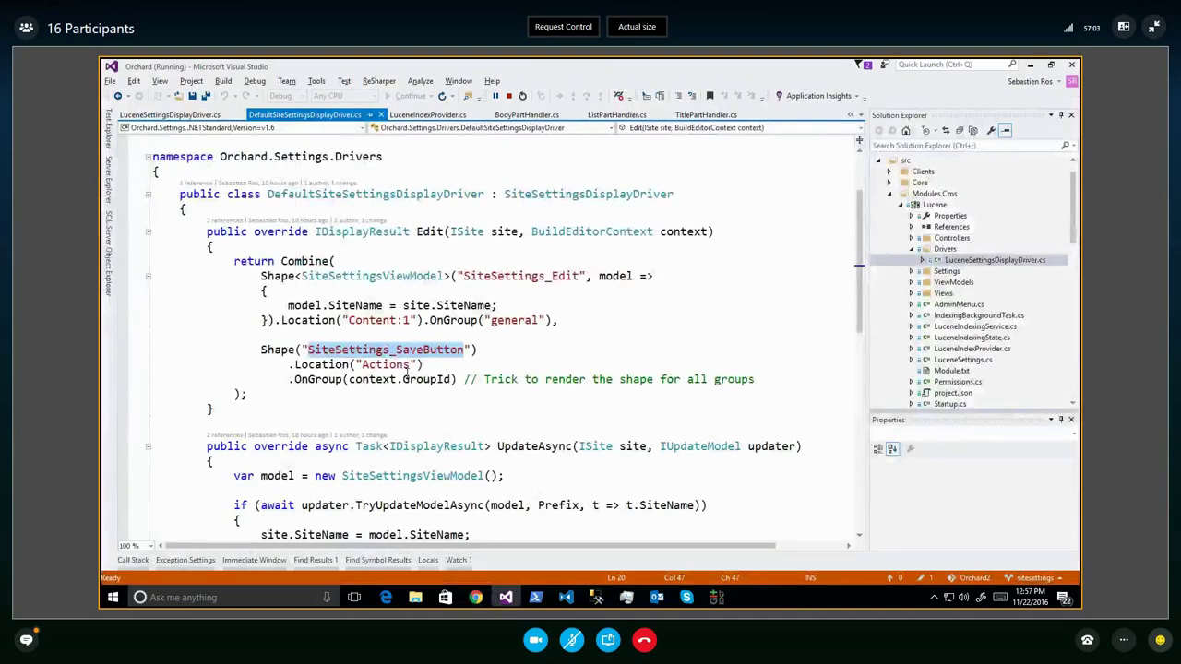
{"action": "double_click", "coordinate": [513, 320]}
{"action": "double_click", "coordinate": [453, 320]}
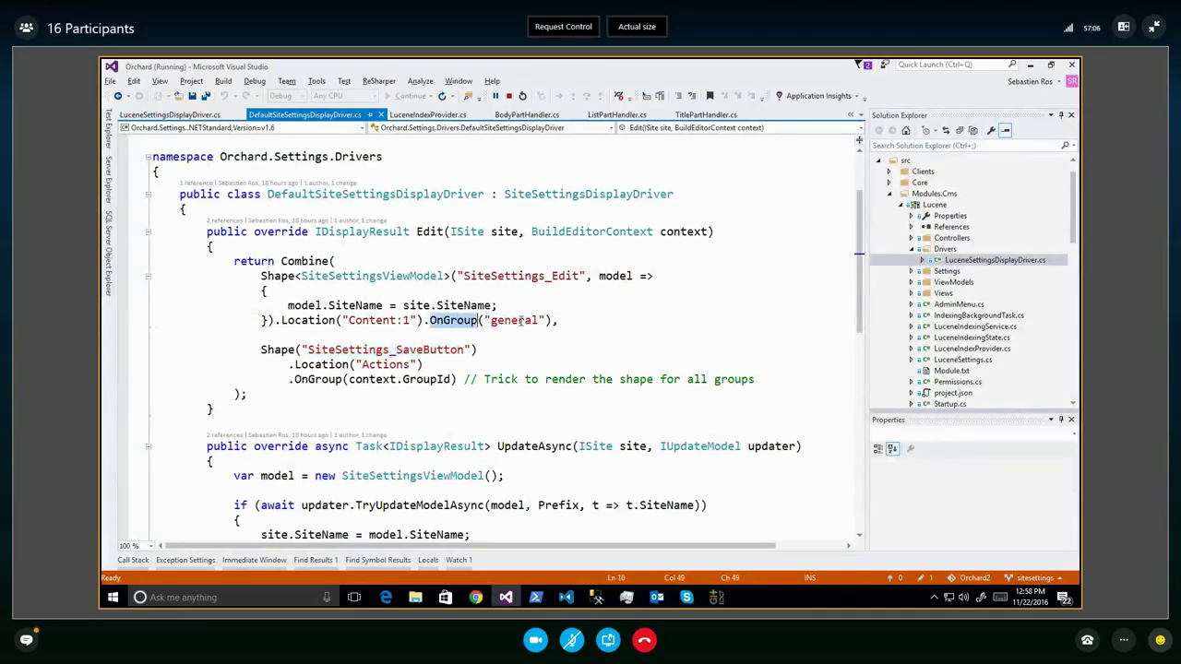
{"action": "double_click", "coordinate": [513, 320]}
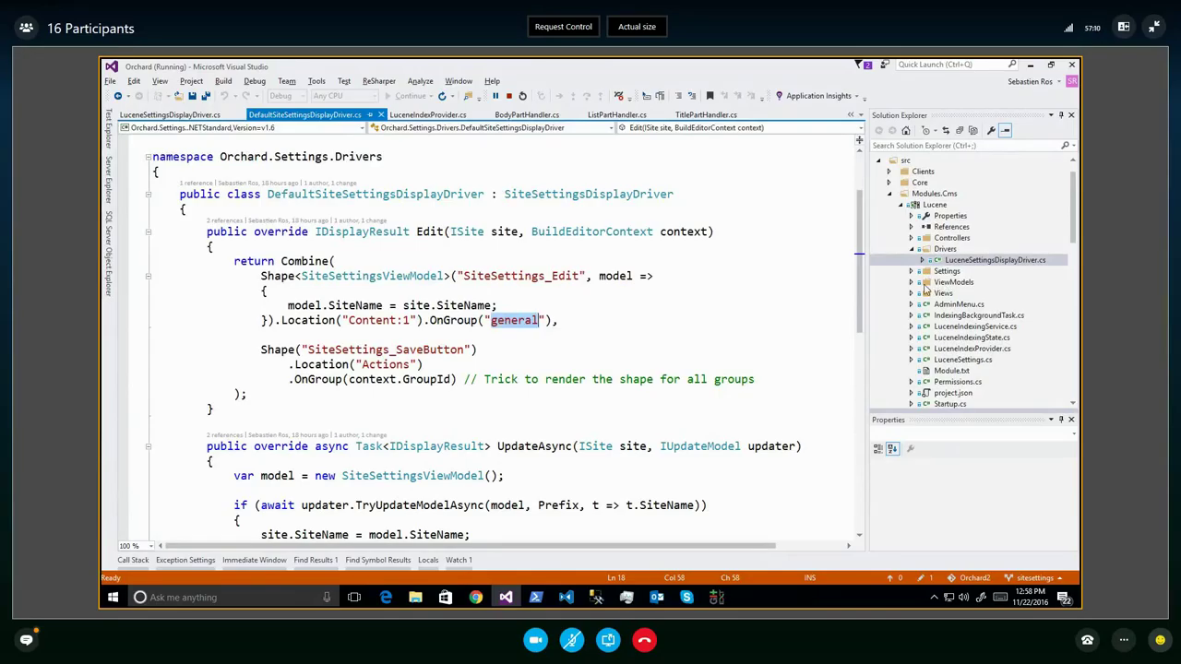
Open the Lucene project's Startup.cs and go to the site settings group registration in its Configure method
{"action": "scroll", "coordinate": [945, 304], "scroll_direction": "down", "scroll_amount": 3}
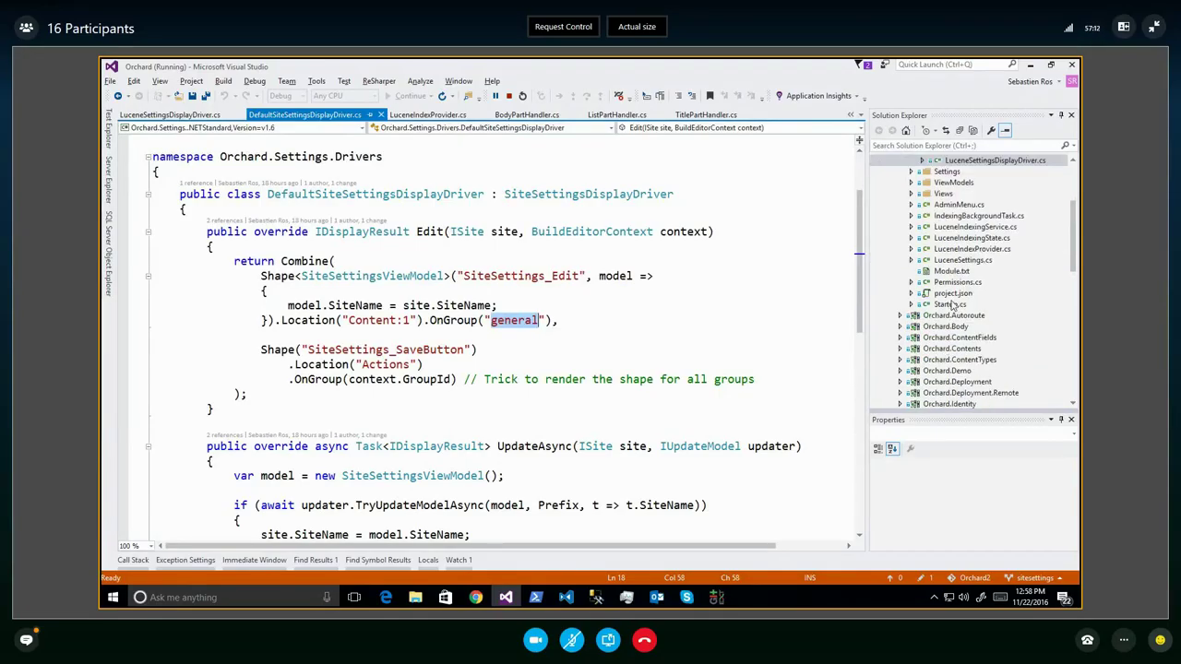
{"action": "left_click", "coordinate": [952, 307]}
{"action": "double_click", "coordinate": [951, 307]}
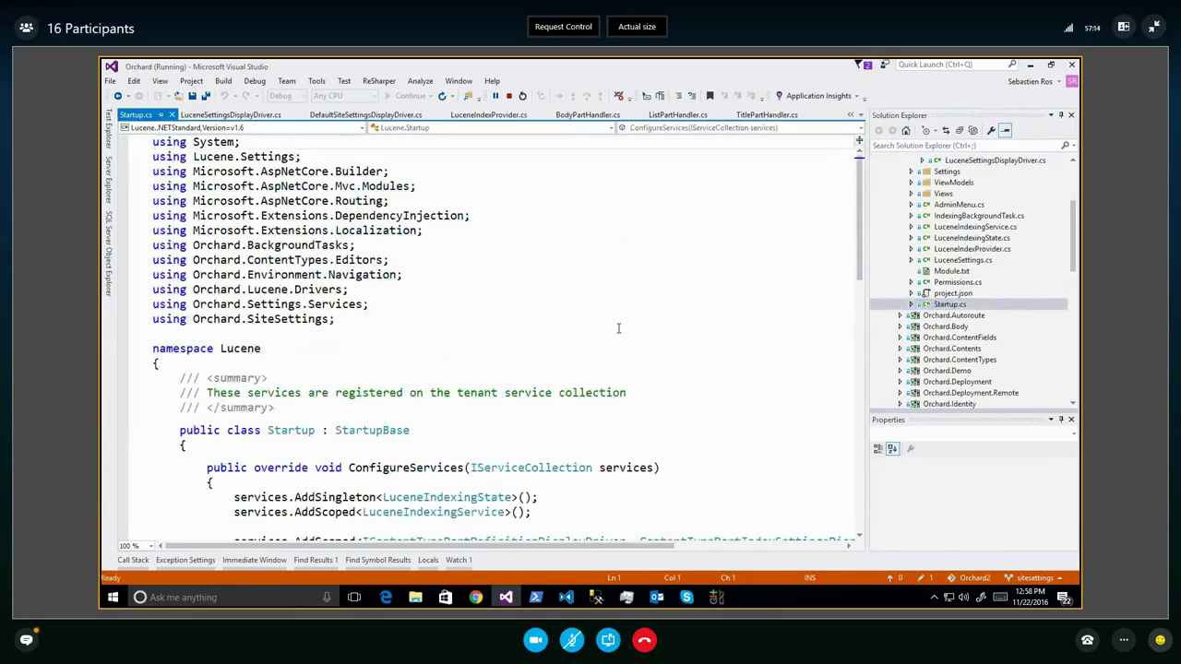
{"action": "scroll", "coordinate": [617, 327], "scroll_direction": "down", "scroll_amount": 4}
{"action": "scroll", "coordinate": [608, 342], "scroll_direction": "down", "scroll_amount": 3}
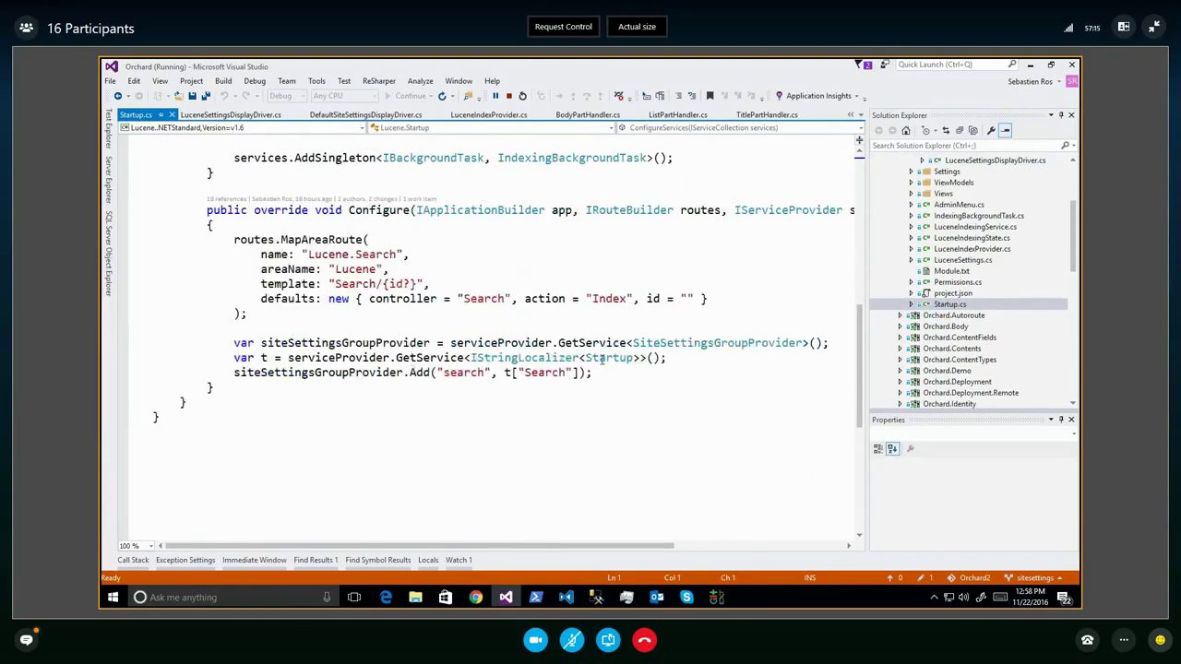
Examine the SiteSettingsGroupProvider lines, including the "search" group id and localized "Search" title passed to Add
{"action": "double_click", "coordinate": [705, 344]}
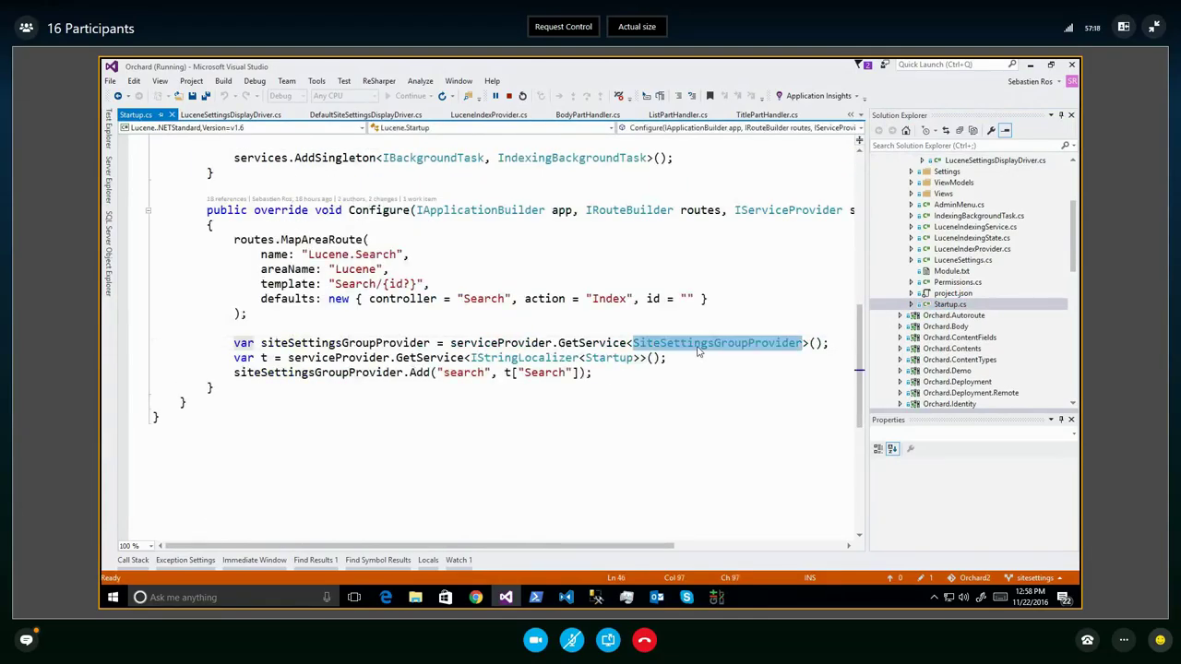
{"action": "left_click", "coordinate": [417, 374]}
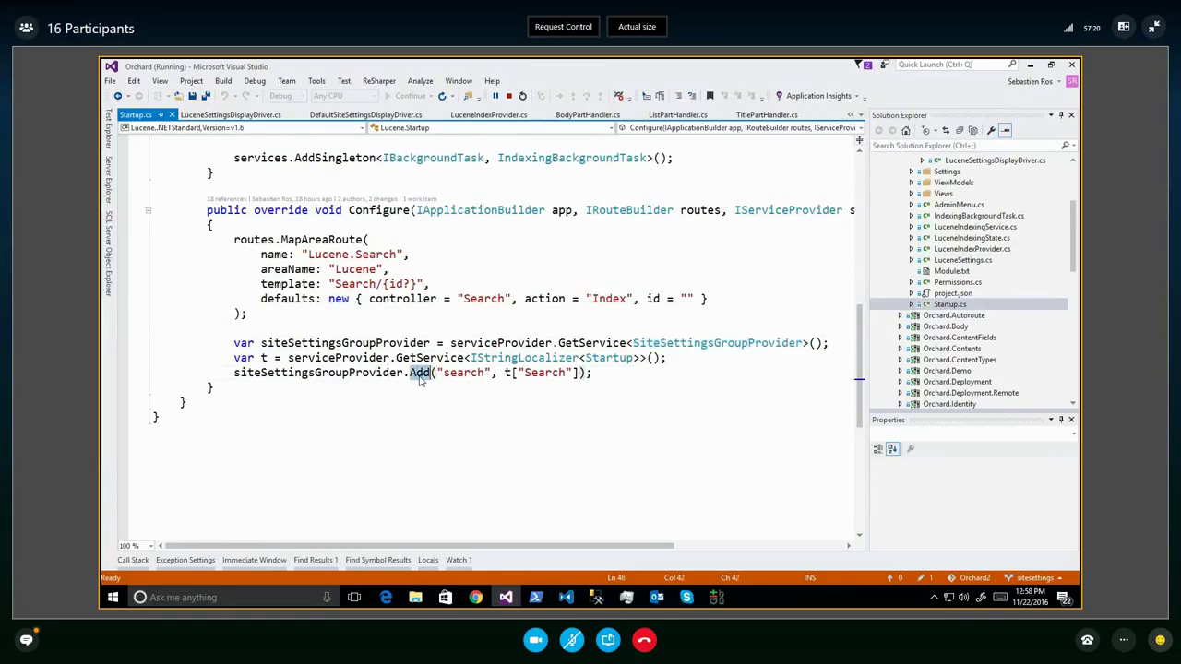
{"action": "double_click", "coordinate": [459, 373]}
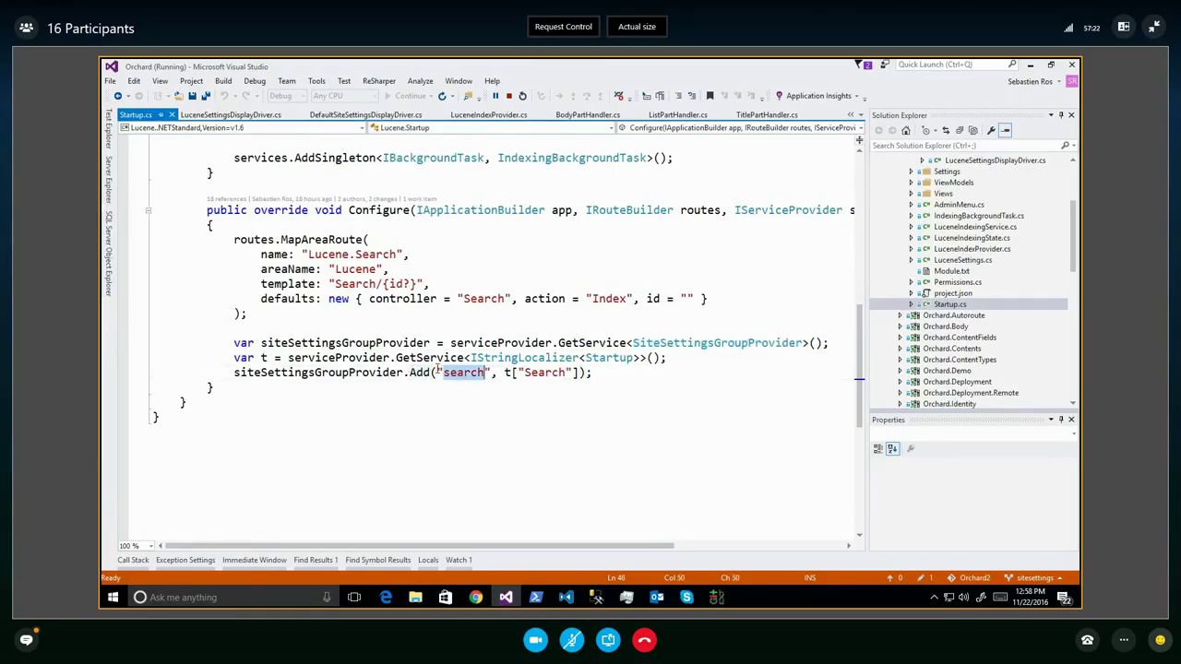
{"action": "left_click_drag", "start_coordinate": [438, 374], "coordinate": [493, 374]}
{"action": "double_click", "coordinate": [542, 373]}
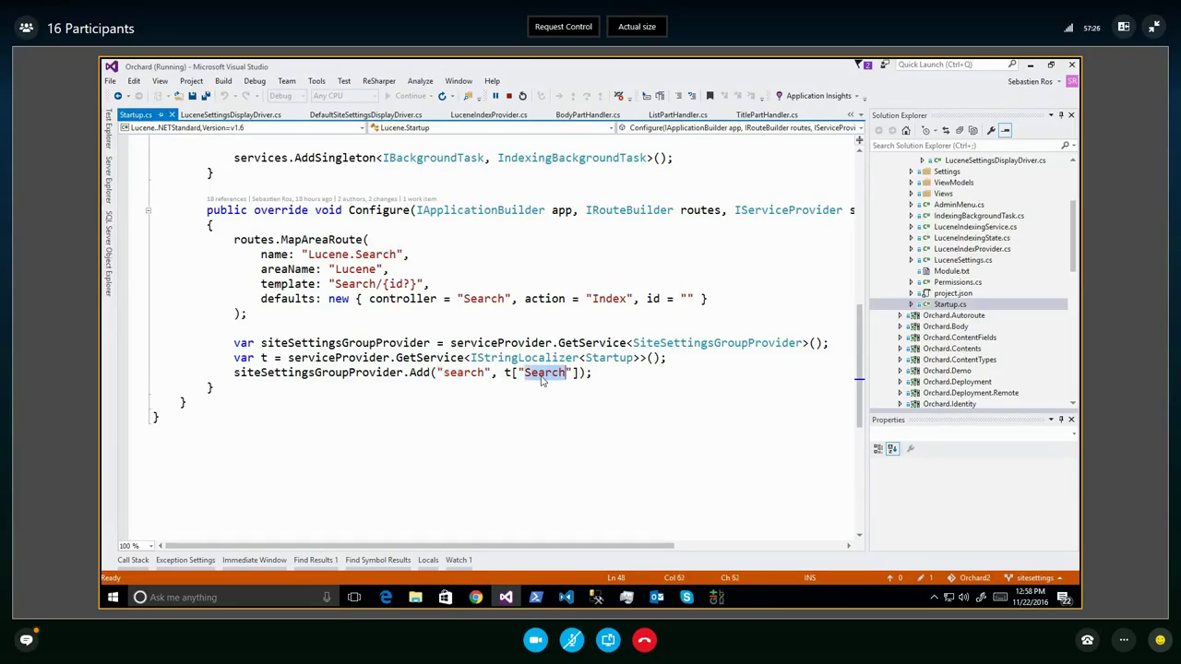
{"action": "left_click_drag", "start_coordinate": [505, 374], "coordinate": [573, 374]}
{"action": "double_click", "coordinate": [542, 373]}
{"action": "double_click", "coordinate": [462, 374]}
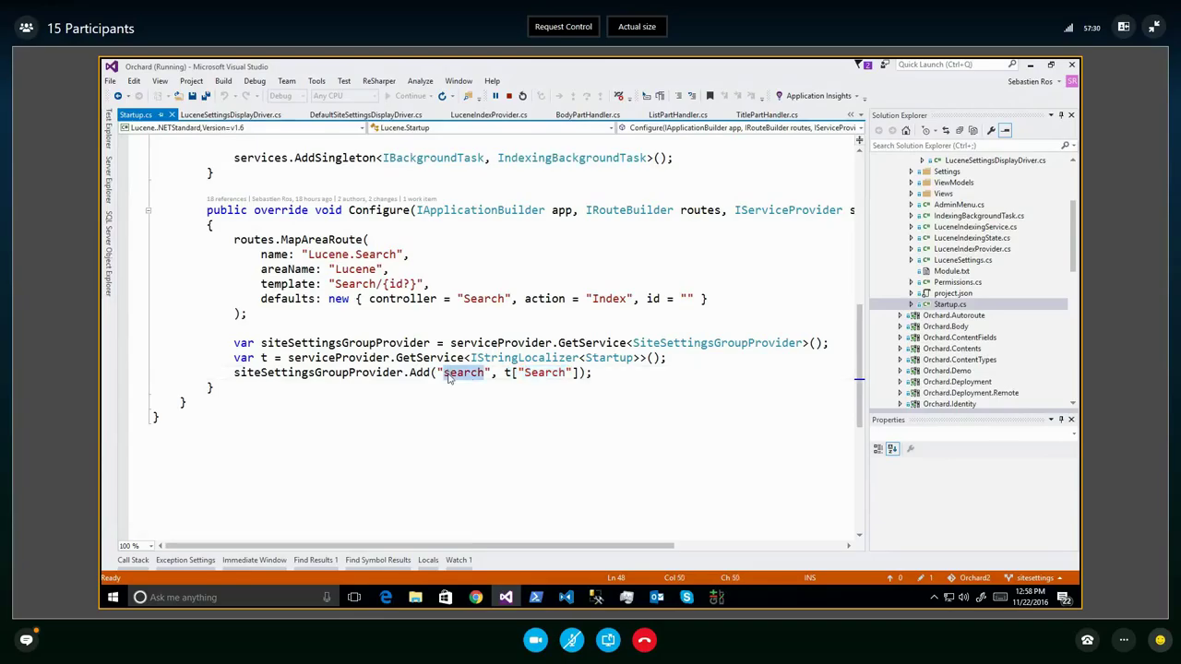
{"action": "double_click", "coordinate": [532, 374]}
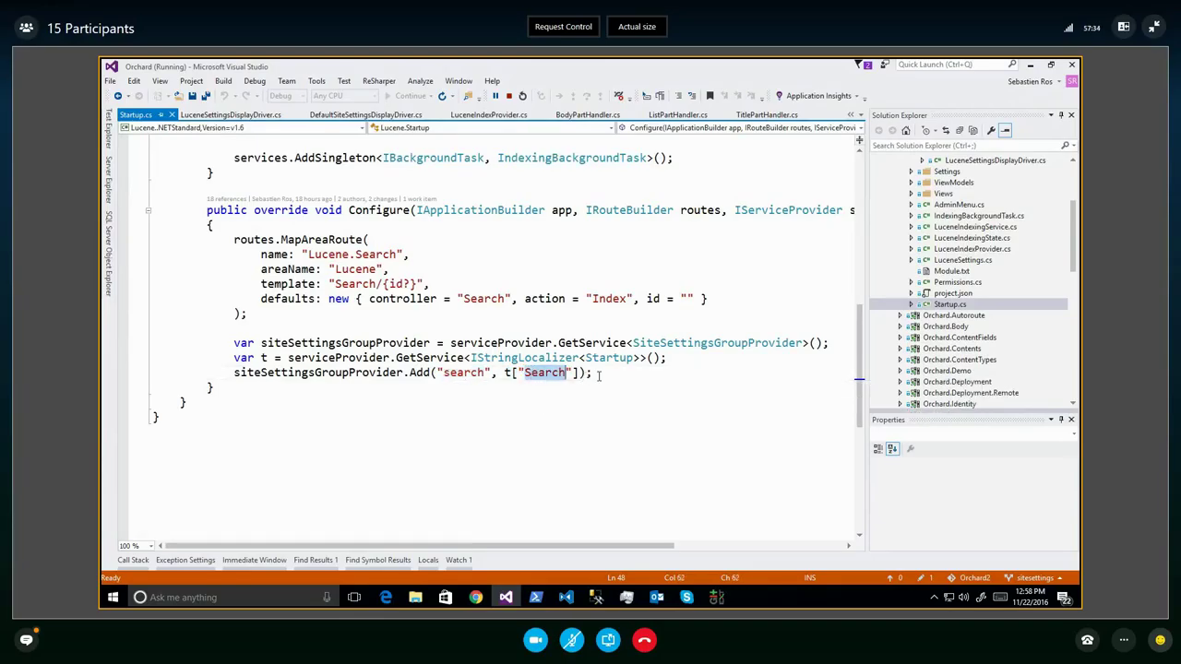
{"action": "left_click_drag", "start_coordinate": [599, 375], "coordinate": [157, 343]}
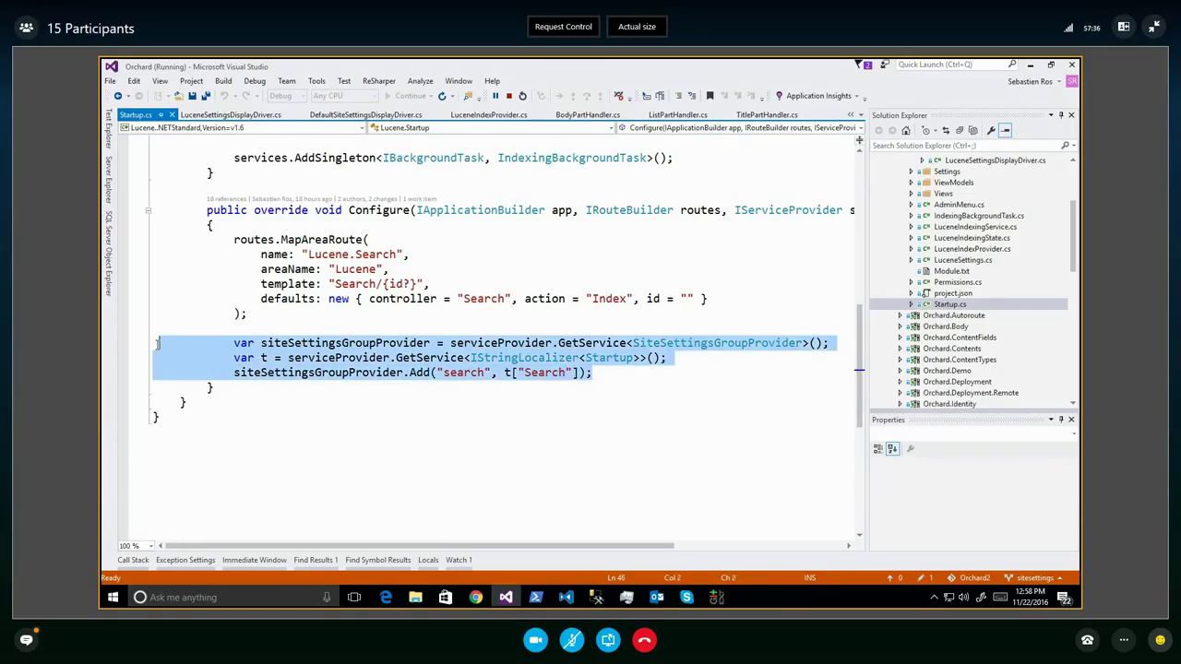
{"action": "left_click", "coordinate": [296, 346]}
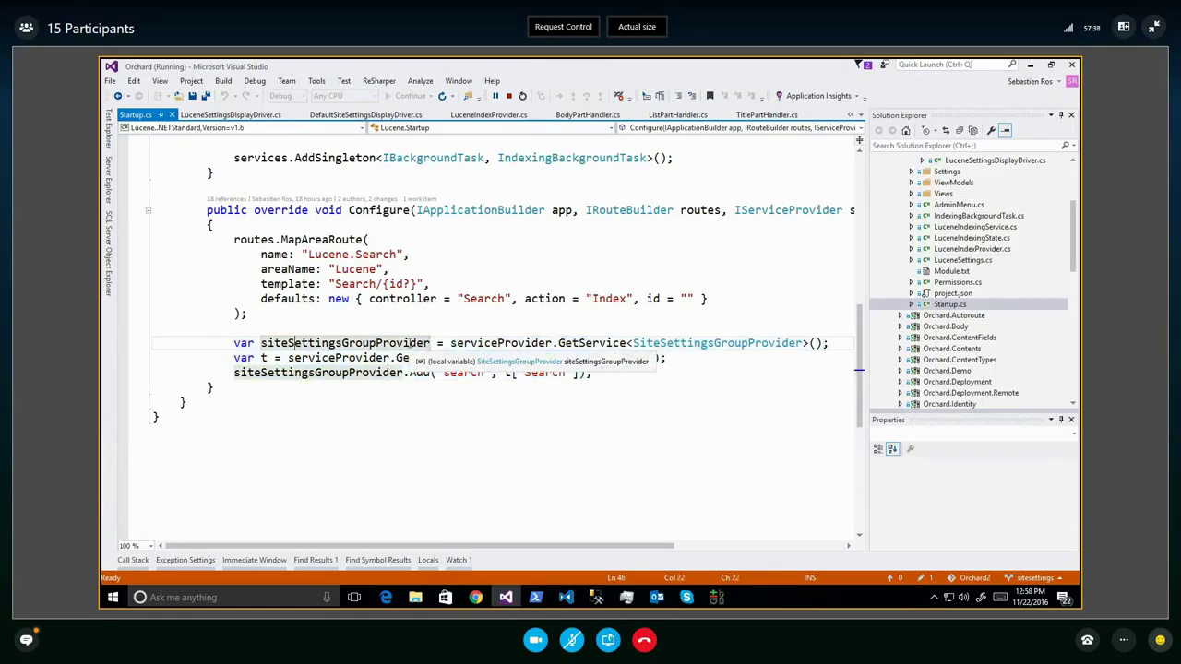
Switch to the browser, open the Search group of the site settings and examine the groupId in its address
{"action": "key", "text": "alt+Tab"}
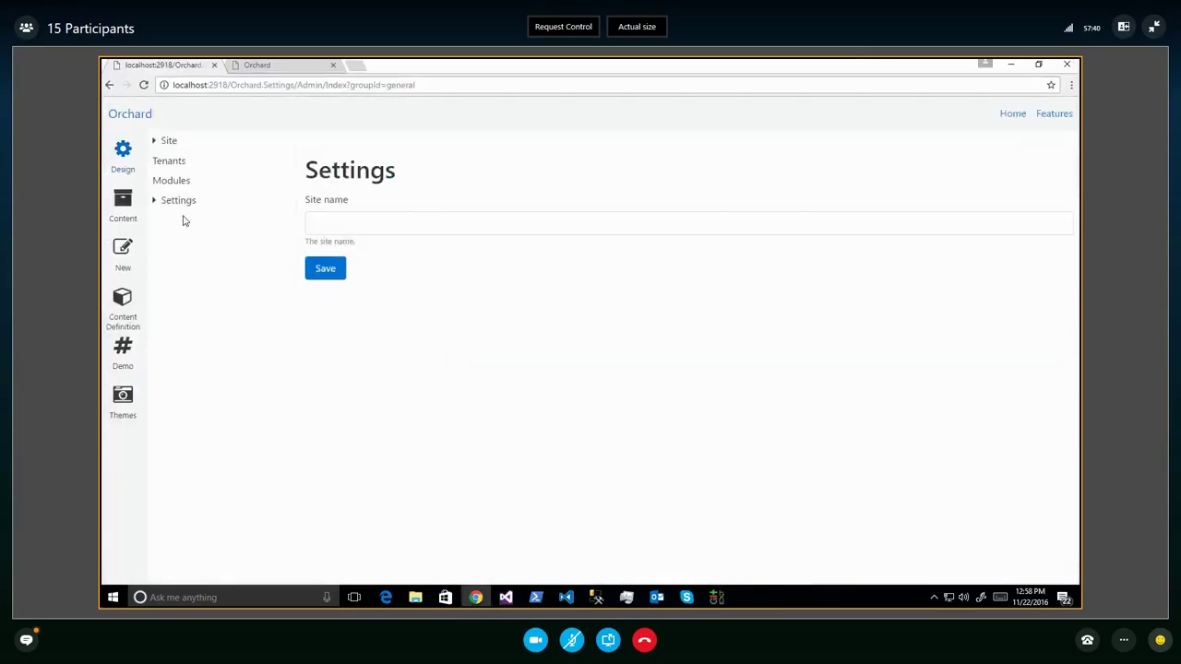
{"action": "left_click", "coordinate": [177, 200]}
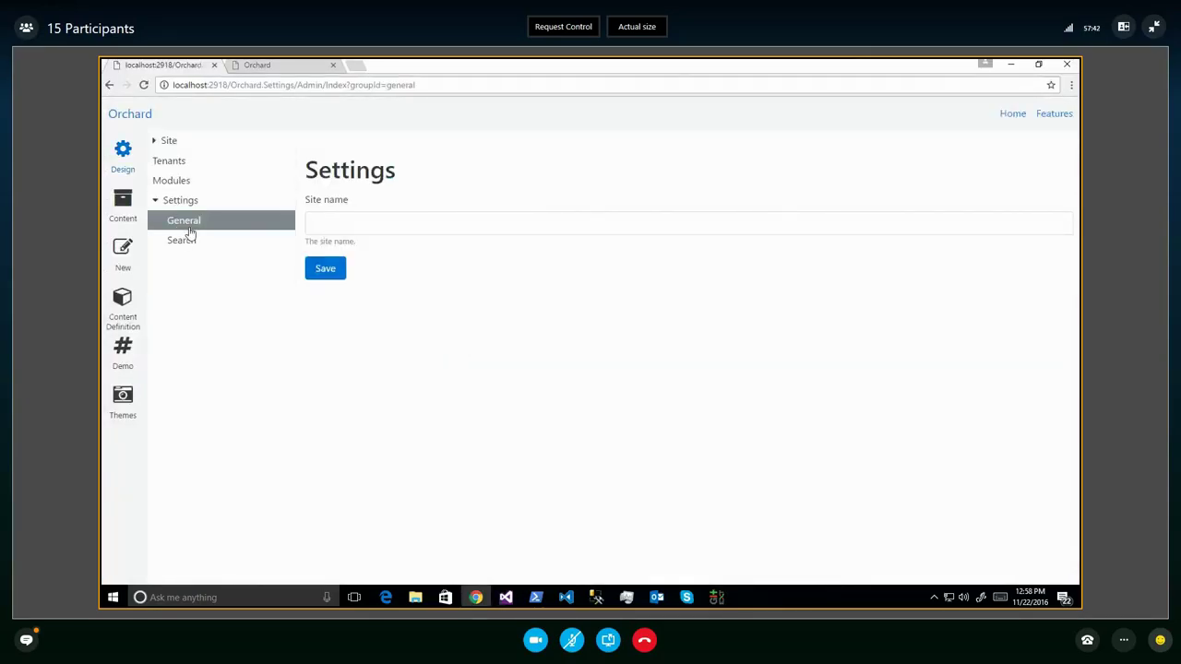
{"action": "left_click", "coordinate": [186, 239]}
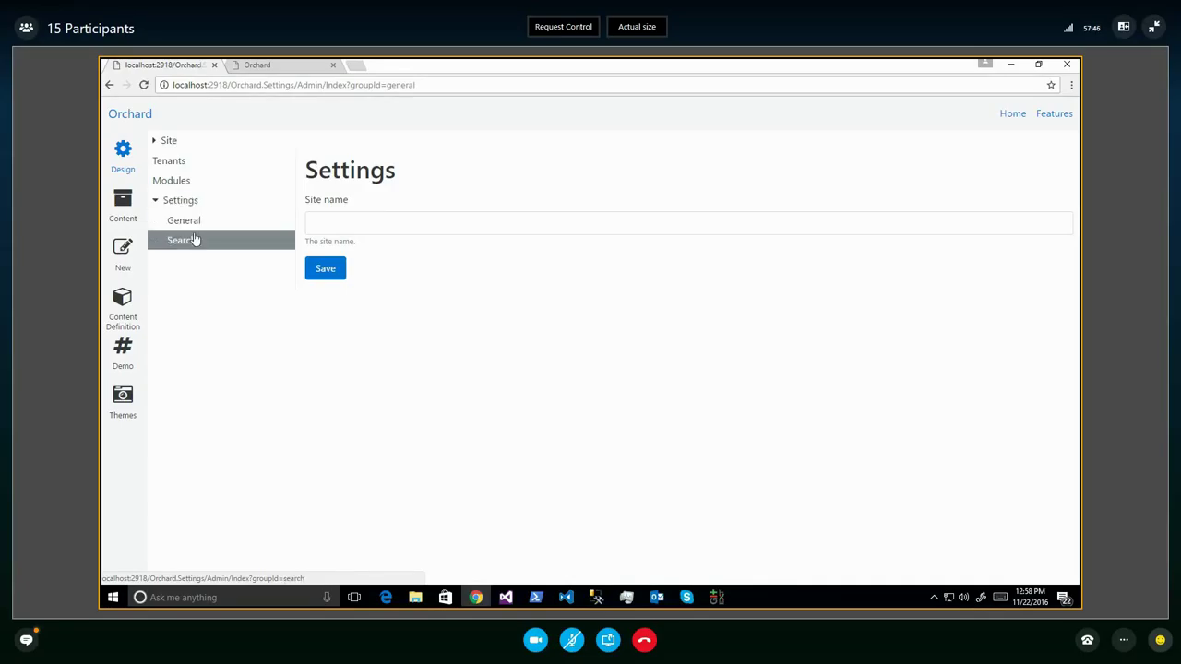
{"action": "left_click", "coordinate": [190, 241]}
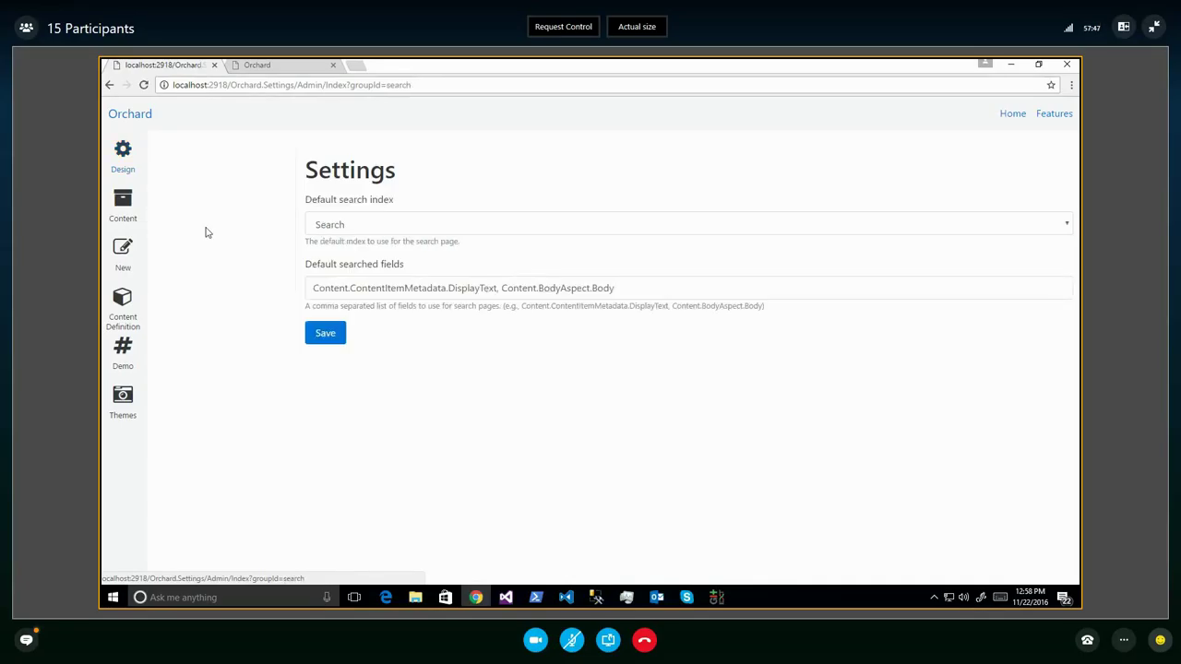
{"action": "double_click", "coordinate": [404, 85]}
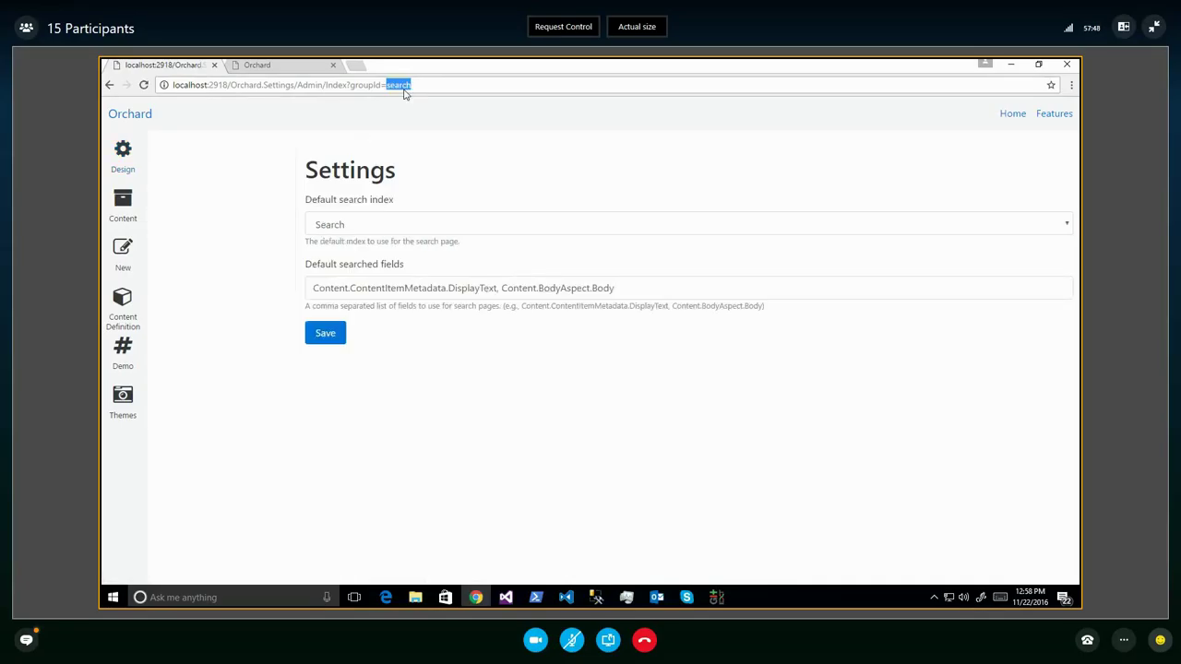
{"action": "left_click", "coordinate": [507, 374]}
Minimize the remote desktop session to bring back the 11/22/2016 meeting notes in OneNote
{"action": "key", "text": "alt+Tab"}
{"action": "key", "text": "alt+Tab"}
{"action": "mouse_move", "coordinate": [589, 56]}
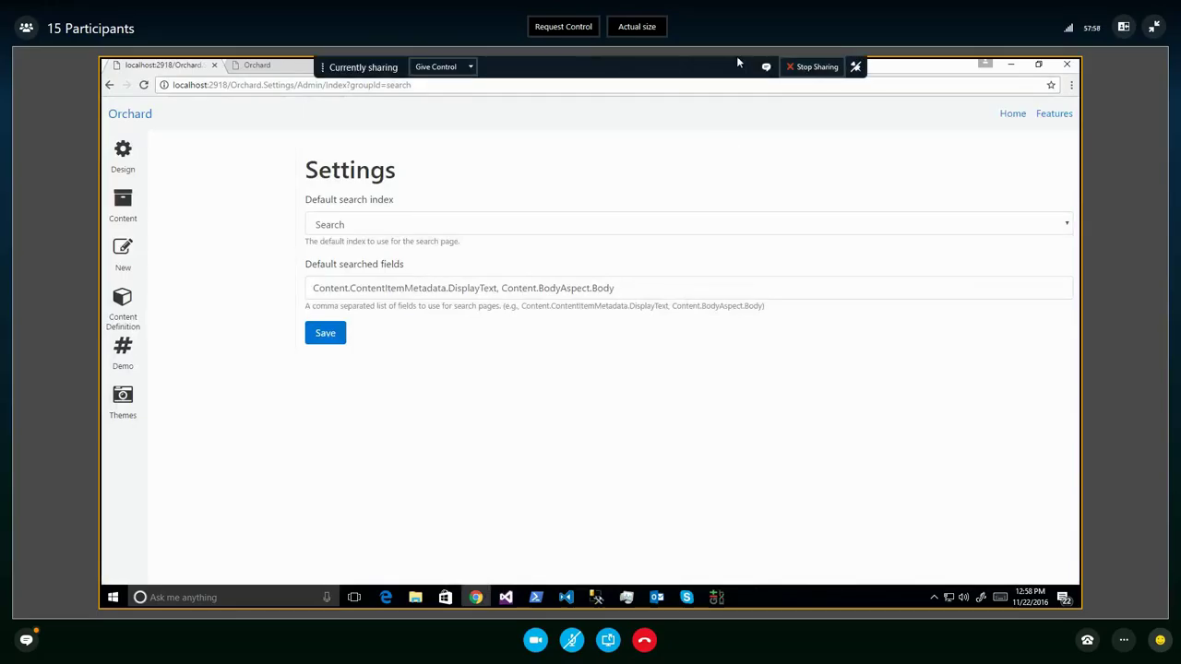
{"action": "key", "text": "ctrl+a"}
{"action": "mouse_move", "coordinate": [740, 71]}
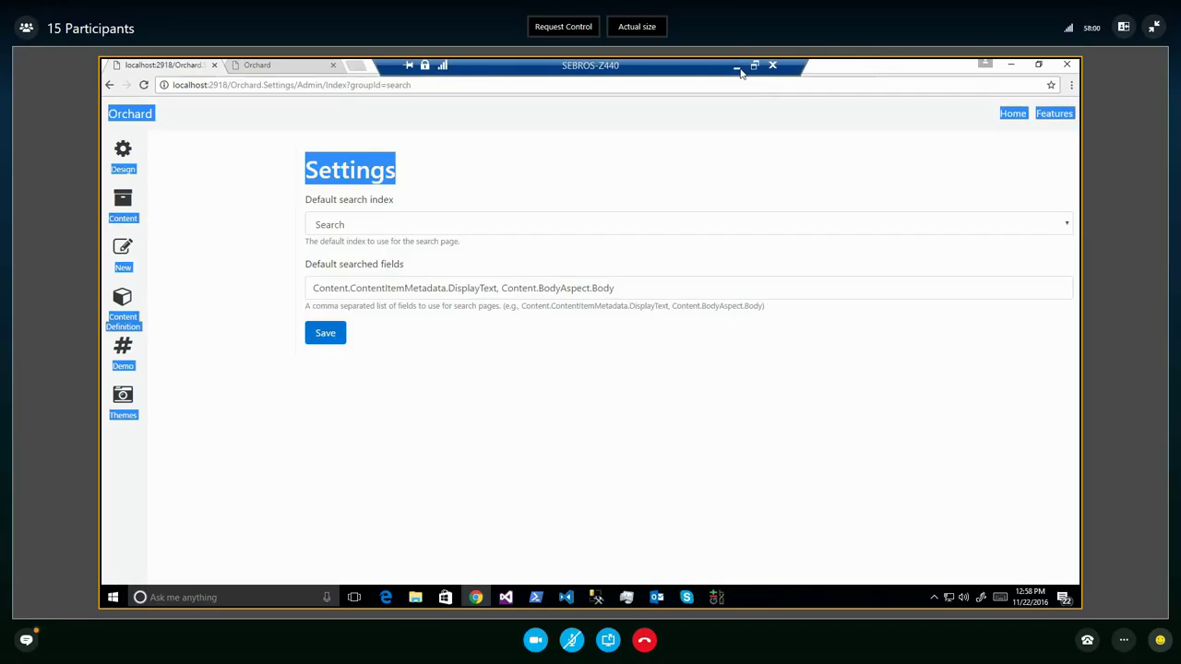
{"action": "left_click", "coordinate": [737, 67]}
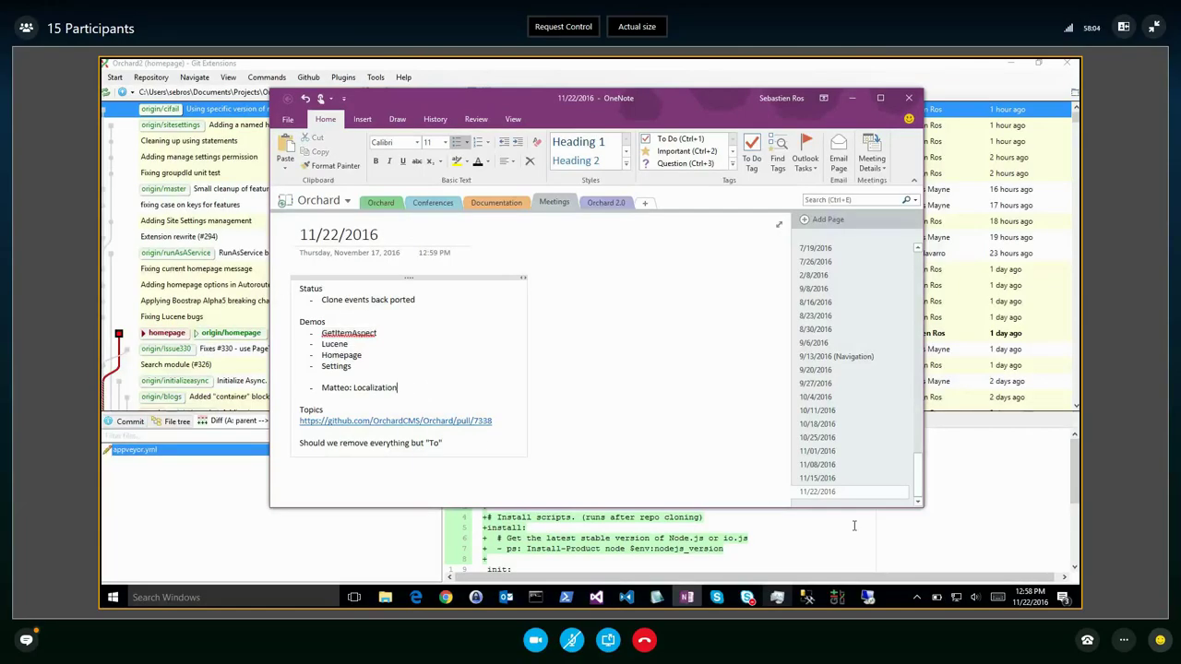
Return to Visual Studio in the remote session and collapse the Lucene and Orchard.Settings projects in the solution tree
{"action": "left_click", "coordinate": [869, 597]}
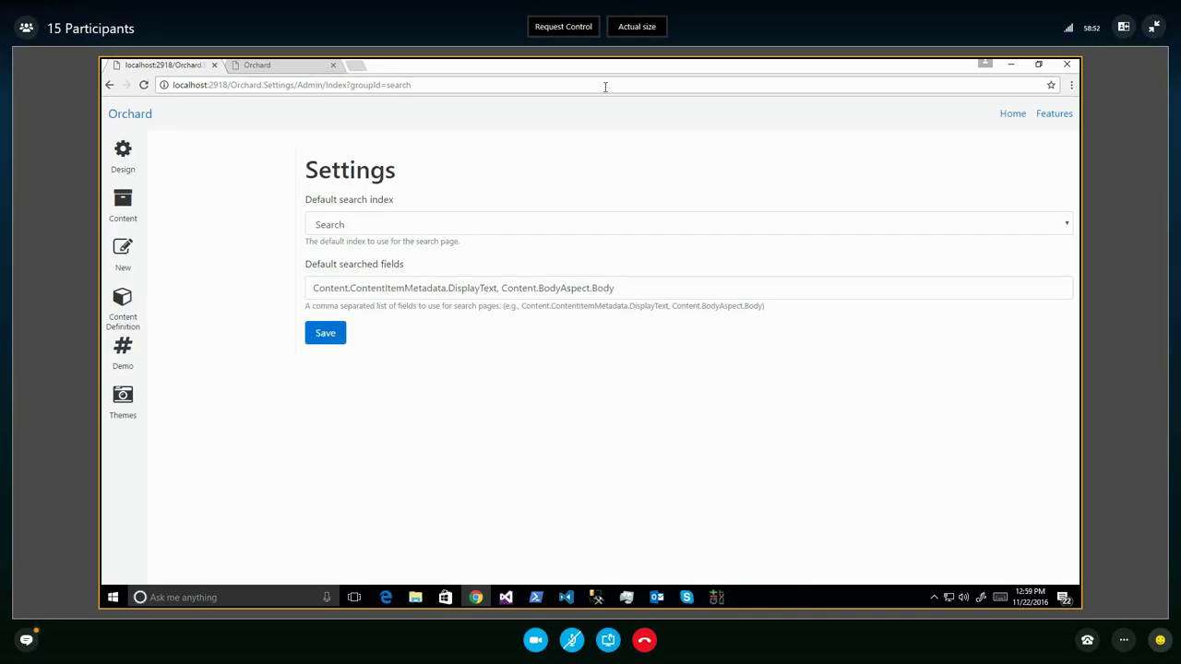
{"action": "left_click", "coordinate": [508, 597]}
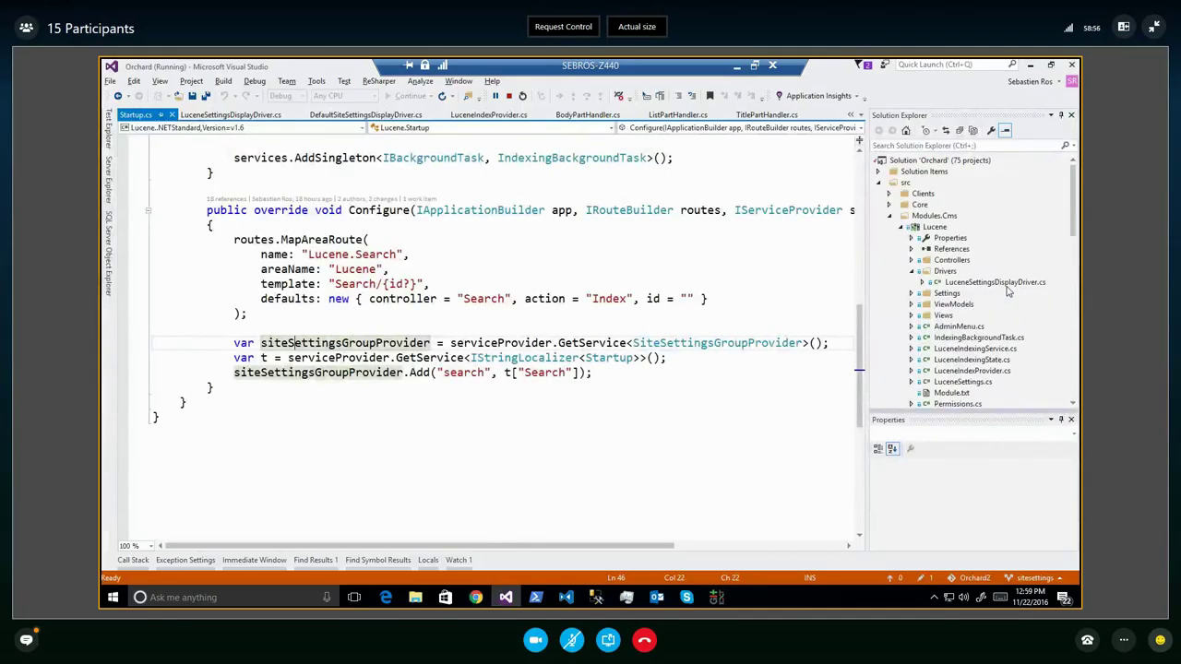
{"action": "left_click", "coordinate": [899, 228]}
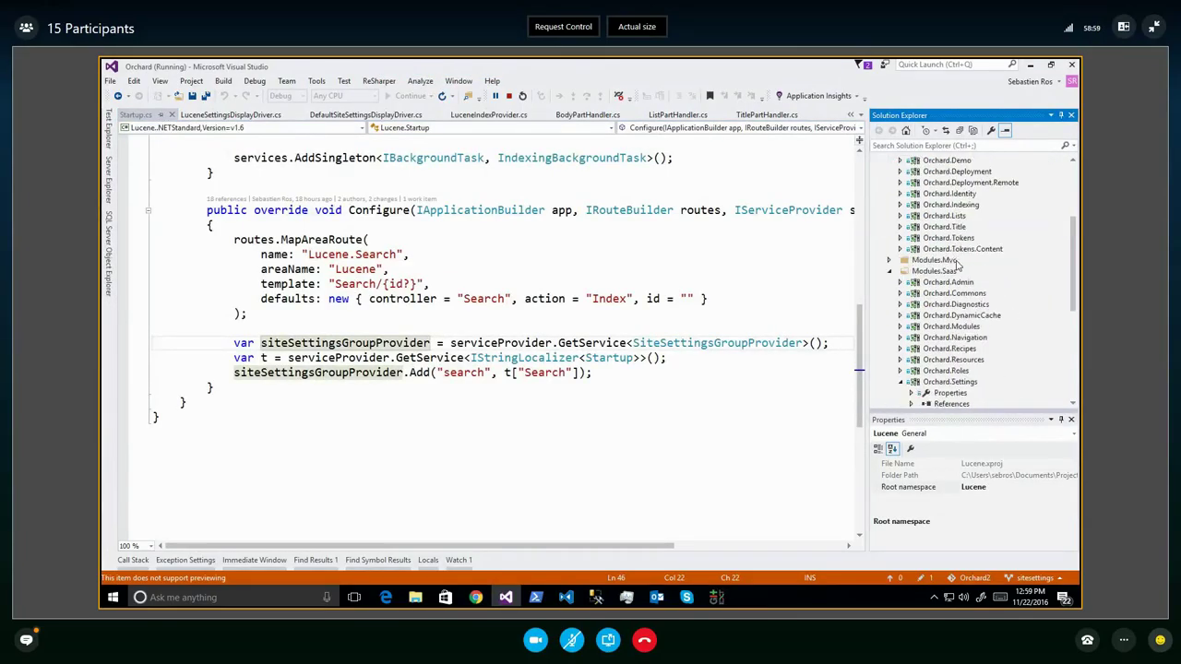
{"action": "left_click", "coordinate": [900, 382]}
Examine the module projects under Modules.Cms and Modules.Saas, slightly widening the Solution Explorer
{"action": "scroll", "coordinate": [954, 348], "scroll_direction": "down", "scroll_amount": 2}
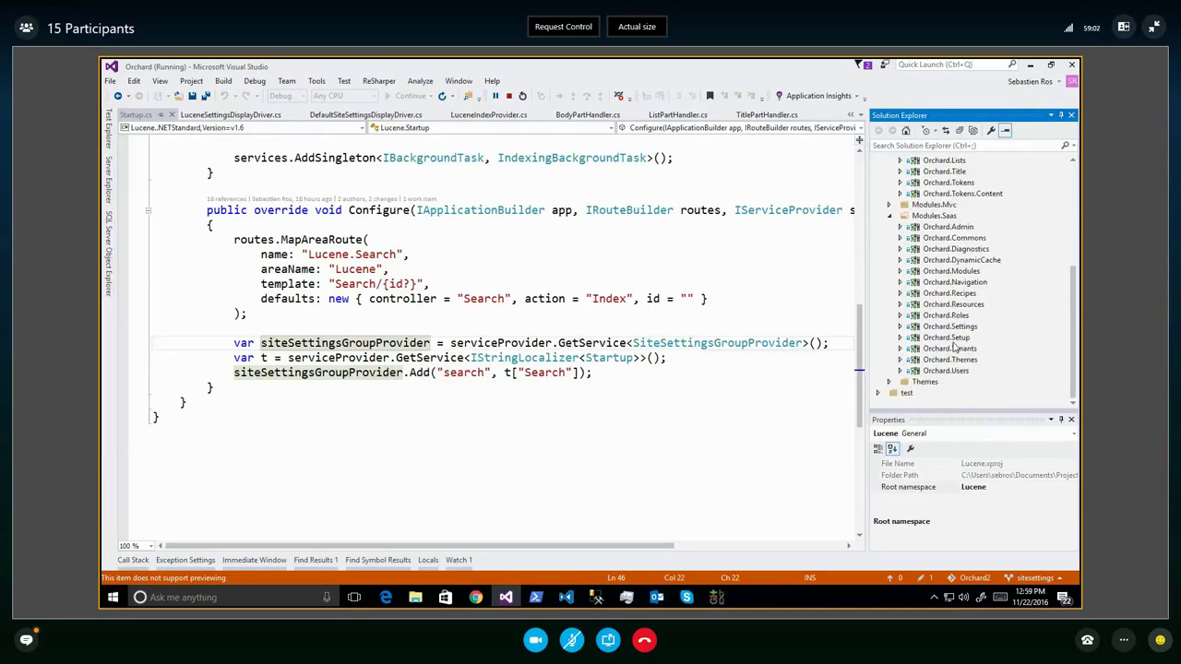
{"action": "scroll", "coordinate": [955, 348], "scroll_direction": "up", "scroll_amount": 5}
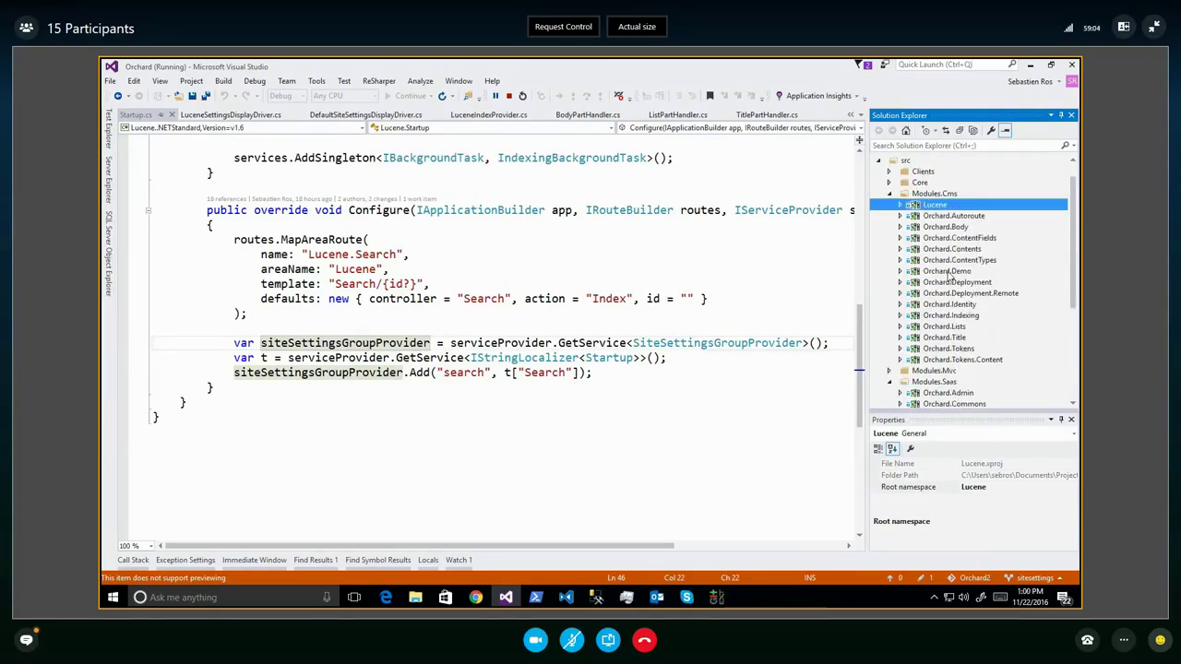
{"action": "left_click_drag", "start_coordinate": [873, 245], "coordinate": [861, 246]}
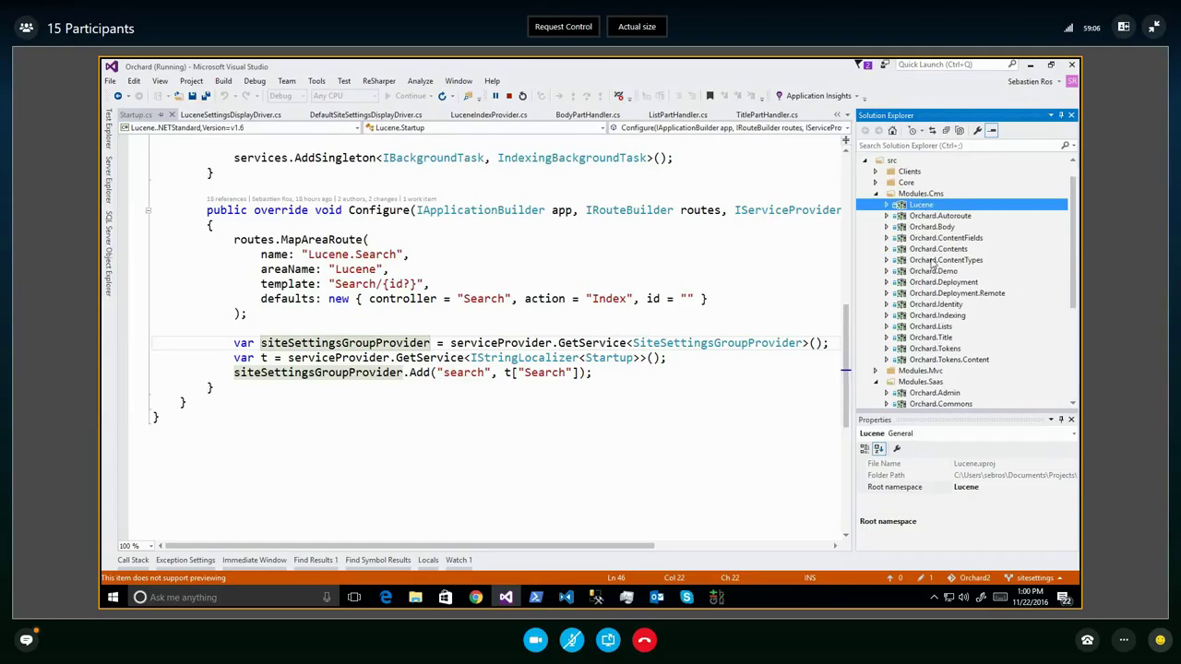
{"action": "scroll", "coordinate": [945, 297], "scroll_direction": "down", "scroll_amount": 3}
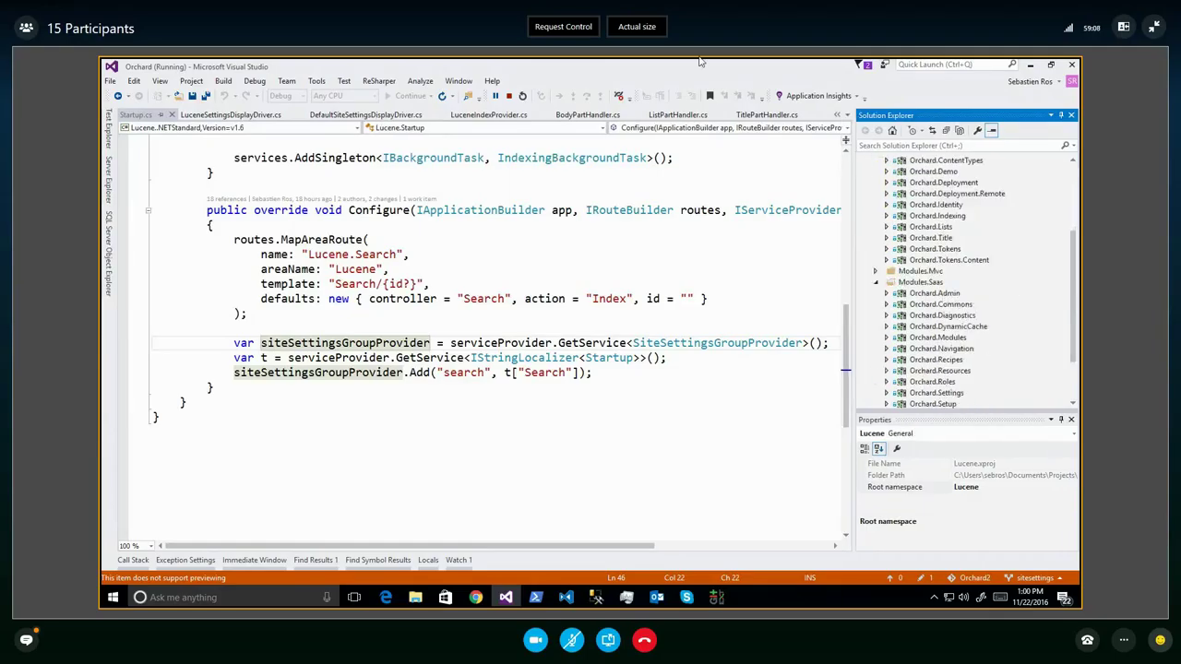
Minimize the remote session, switch to the Skype meeting conversation and enlarge its chat area
{"action": "left_click", "coordinate": [736, 68]}
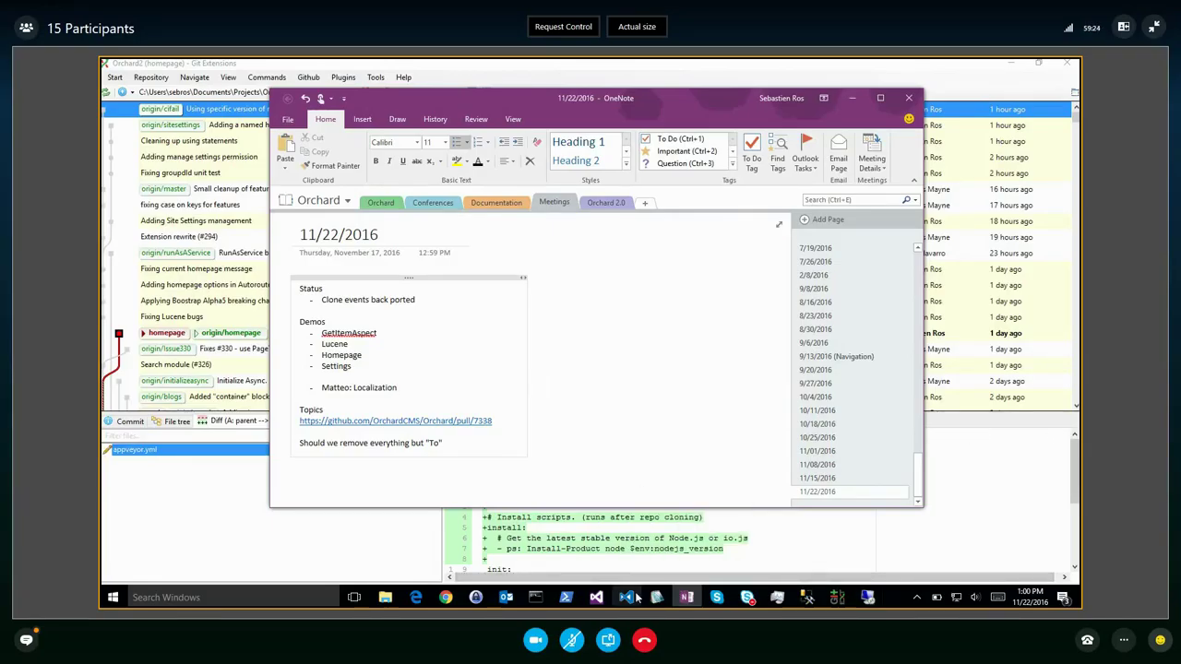
{"action": "mouse_move", "coordinate": [750, 600]}
{"action": "left_click", "coordinate": [791, 521]}
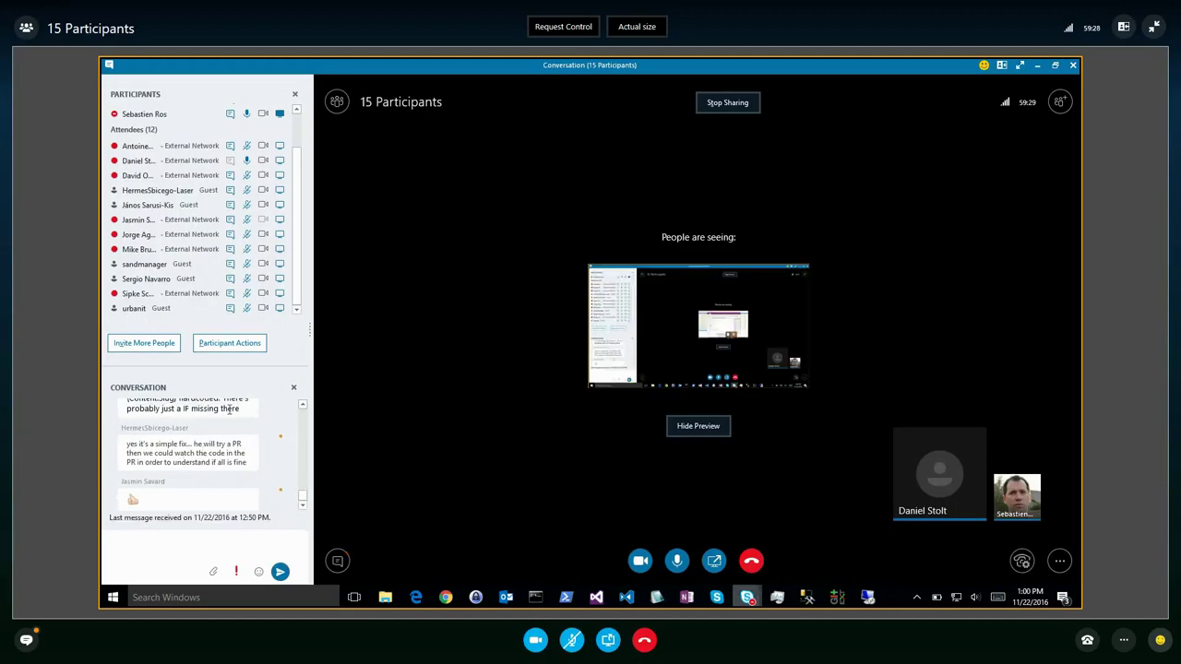
{"action": "left_click_drag", "start_coordinate": [241, 366], "coordinate": [241, 310]}
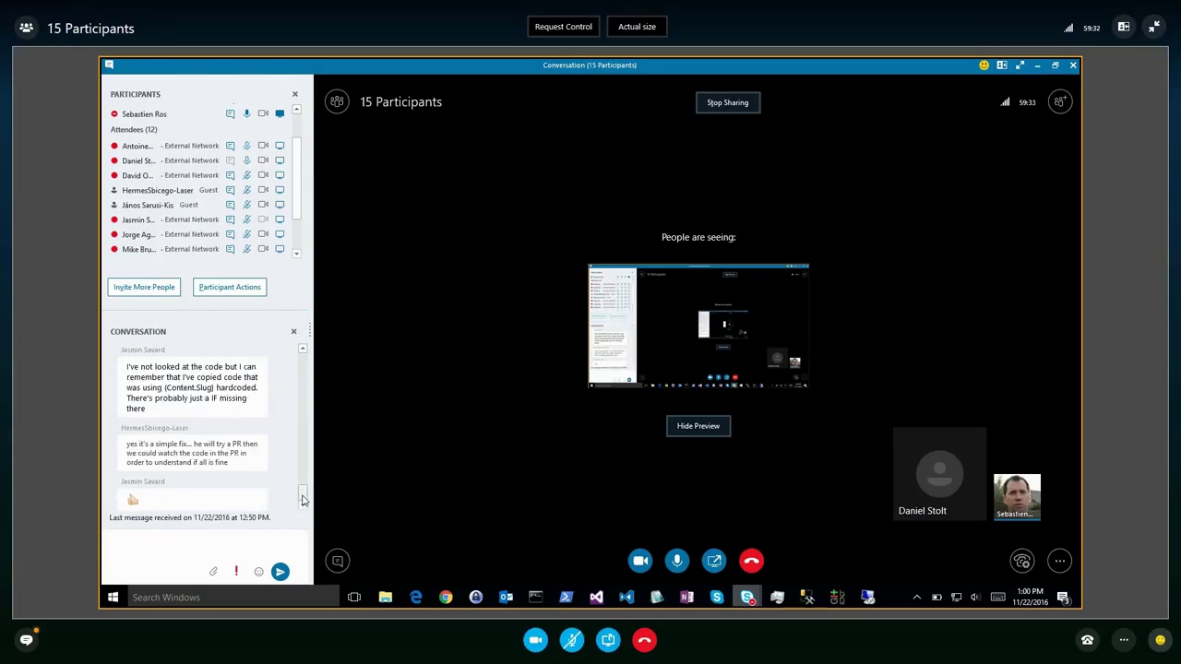
Read back through the earlier chat messages about Autoroute patterns and the localization part
{"action": "left_click", "coordinate": [302, 351]}
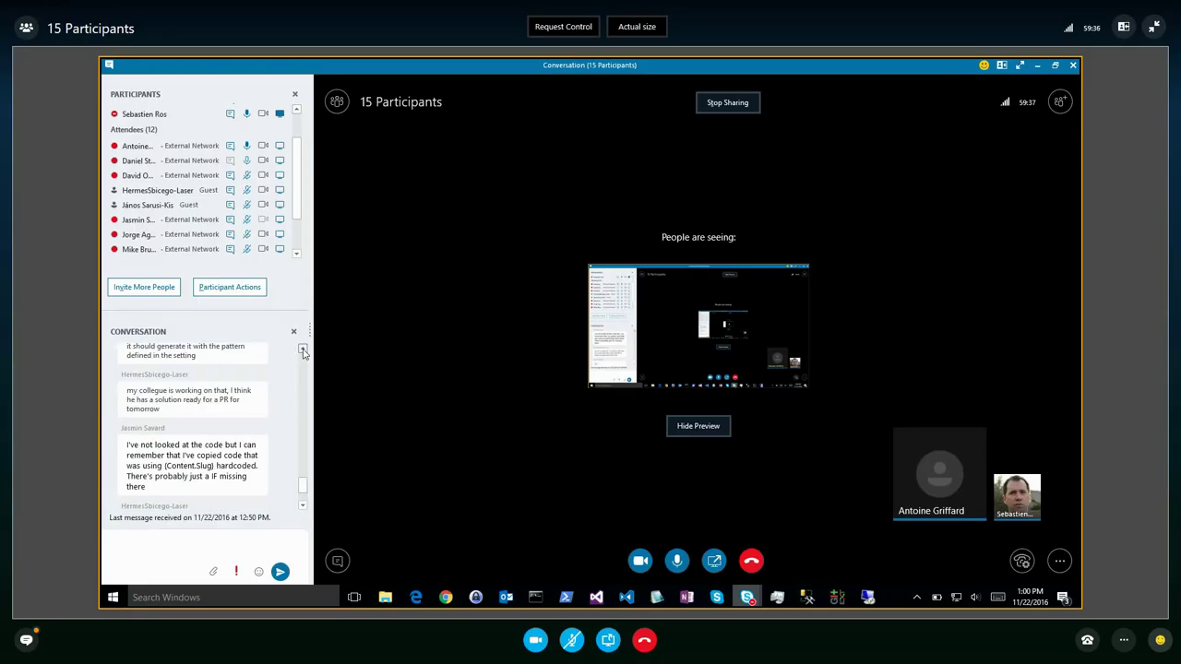
{"action": "left_click", "coordinate": [302, 351]}
{"action": "left_click", "coordinate": [303, 351]}
{"action": "left_click", "coordinate": [302, 351]}
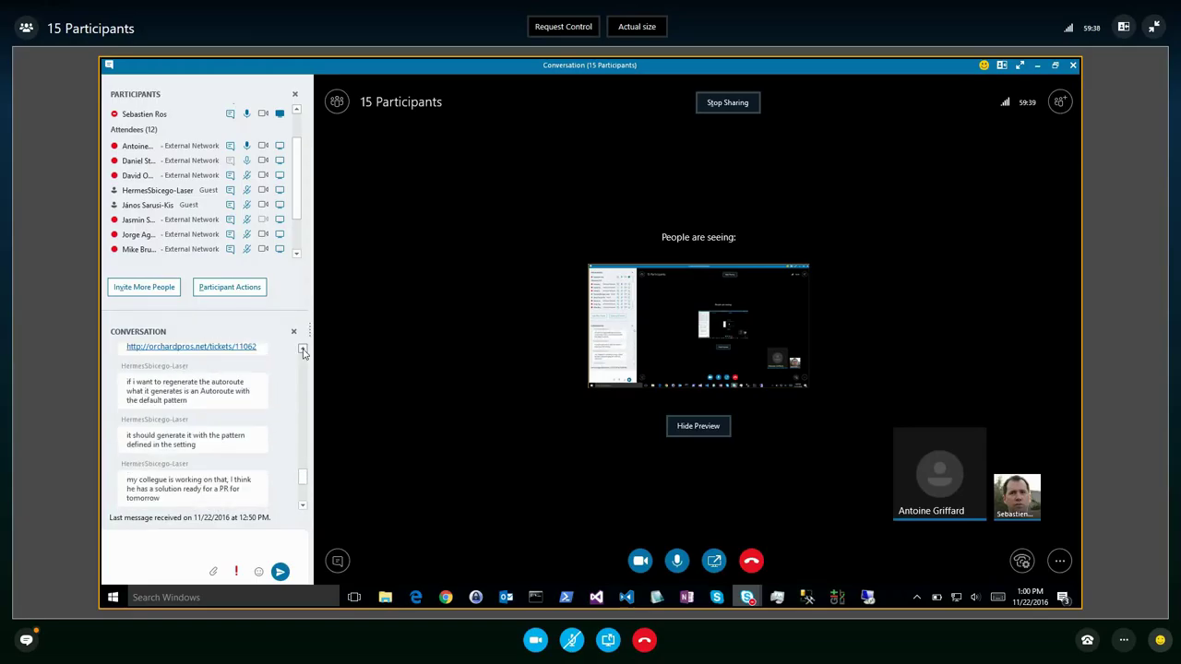
{"action": "left_click", "coordinate": [303, 350]}
{"action": "left_click", "coordinate": [303, 351]}
{"action": "left_click", "coordinate": [302, 351]}
{"action": "left_click", "coordinate": [302, 350]}
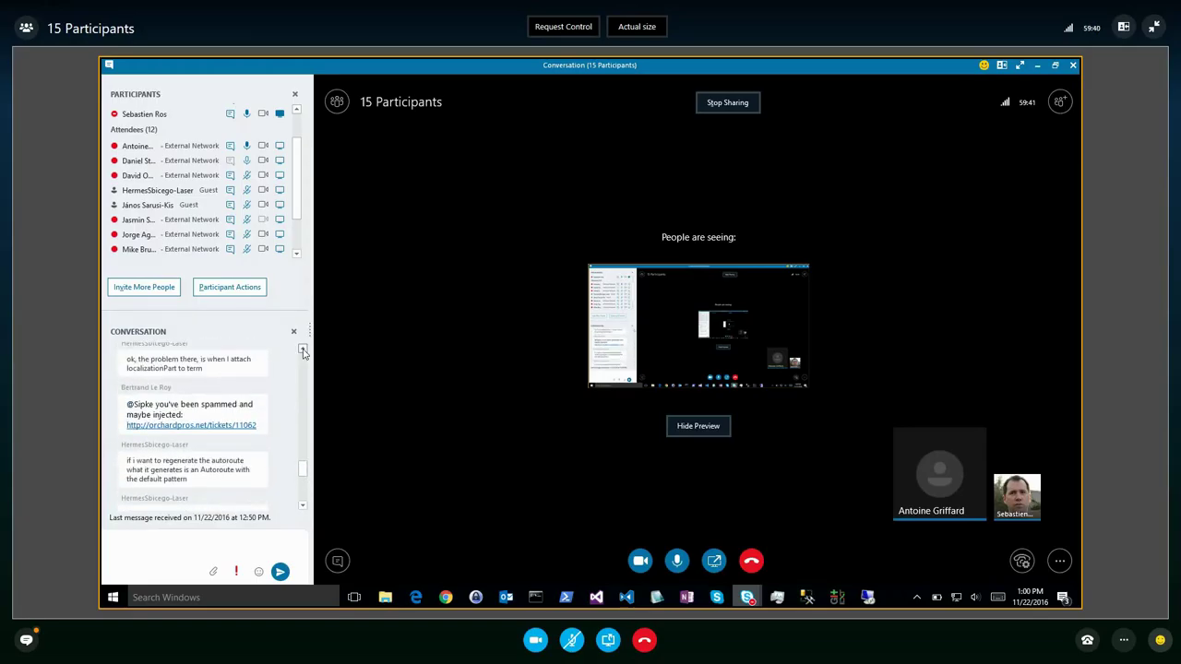
Shrink the chat area of the Skype meeting conversation so the participants list shows all presenters and attendees
{"action": "left_click", "coordinate": [302, 351]}
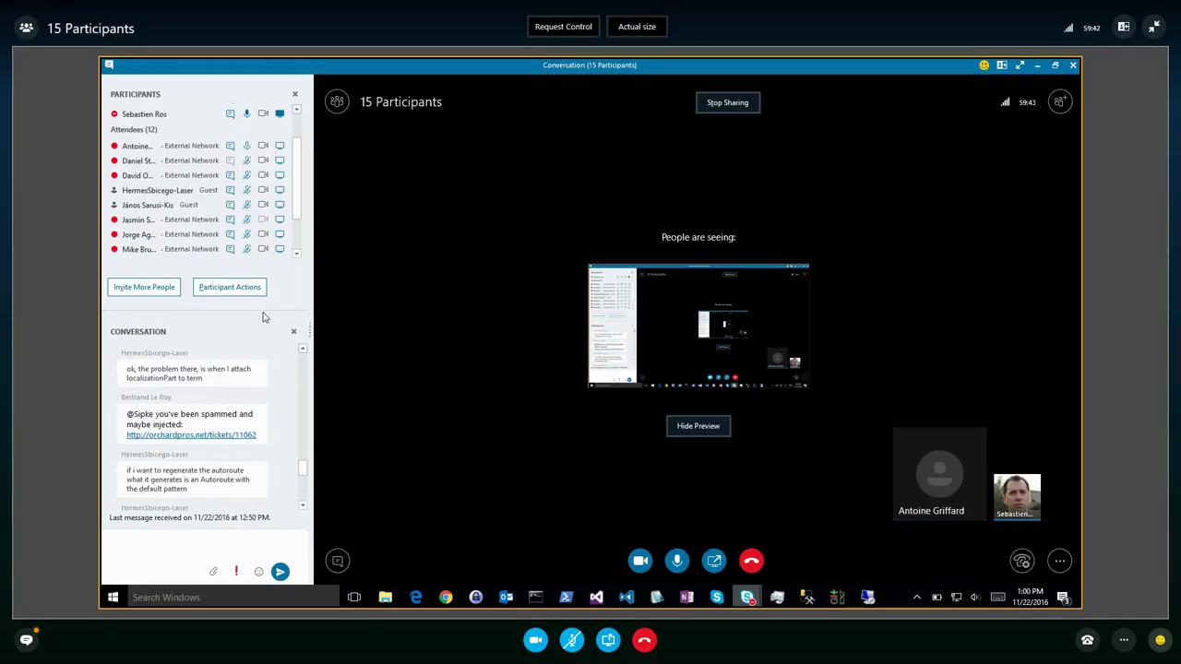
{"action": "left_click_drag", "start_coordinate": [264, 311], "coordinate": [264, 420]}
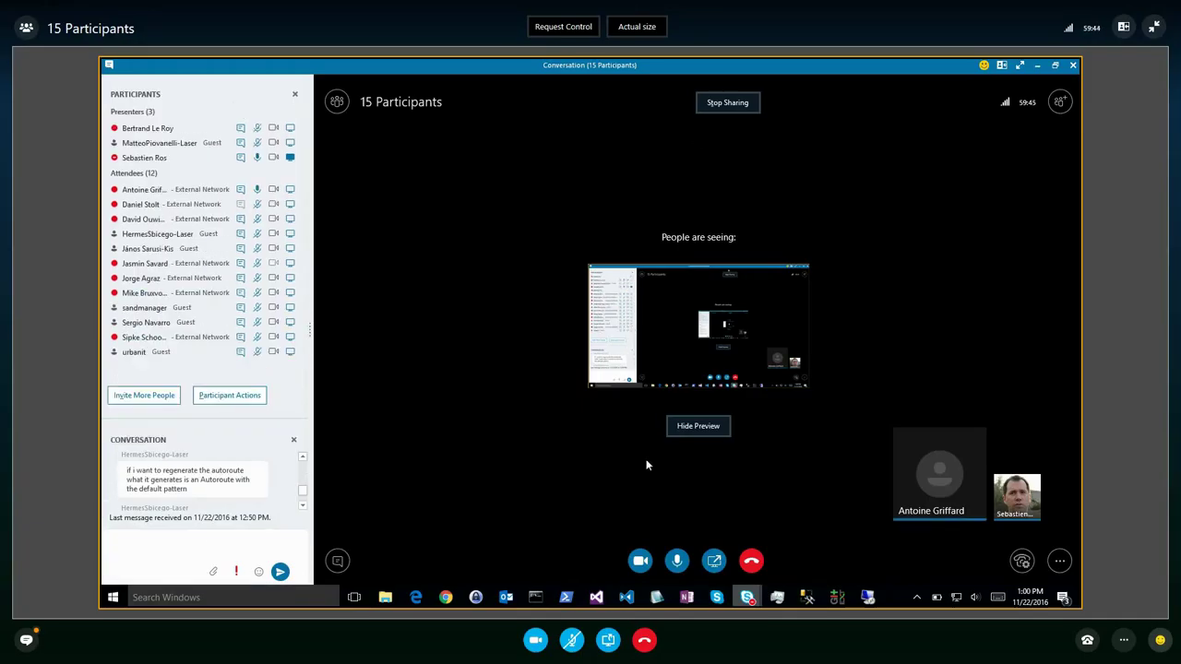
Return to the remote session, switch to Chrome and open the content items list in the Orchard admin
{"action": "mouse_move", "coordinate": [743, 56]}
{"action": "left_click", "coordinate": [867, 599]}
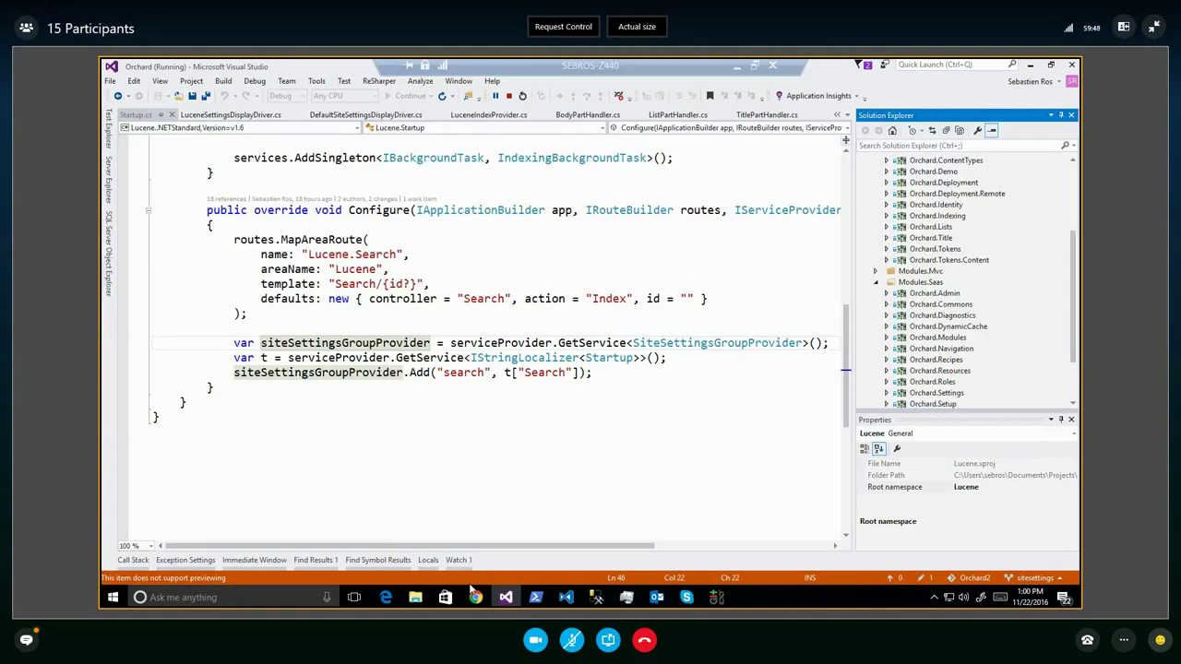
{"action": "key", "text": "alt+Tab"}
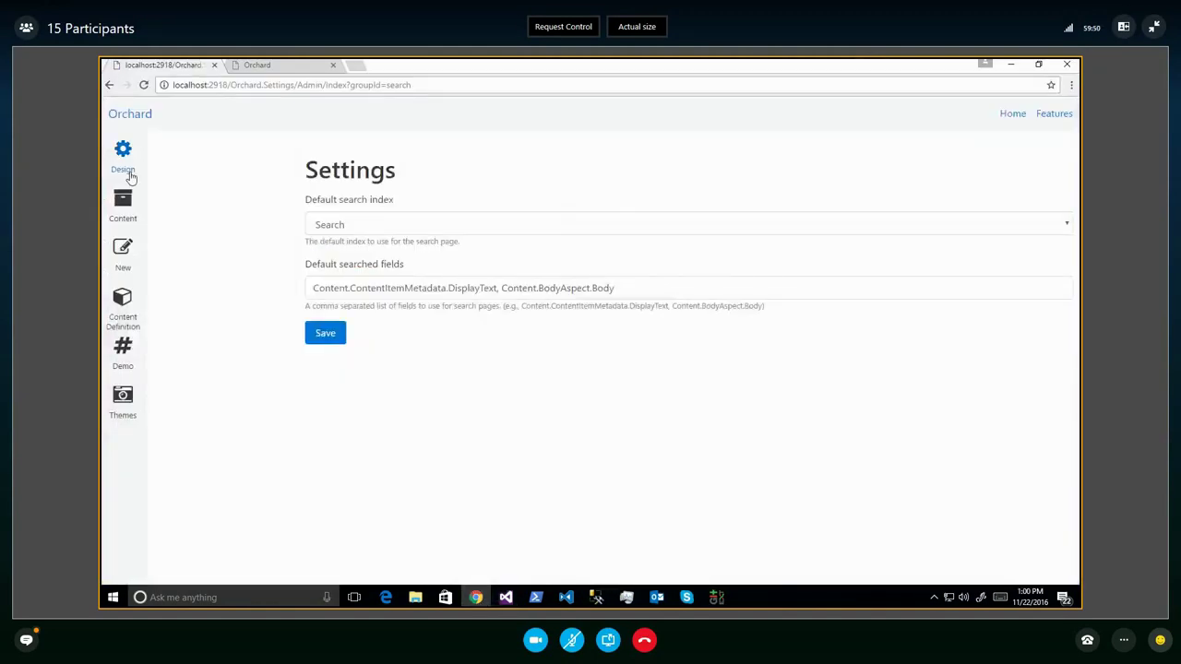
{"action": "left_click", "coordinate": [123, 205]}
{"action": "left_click", "coordinate": [165, 145]}
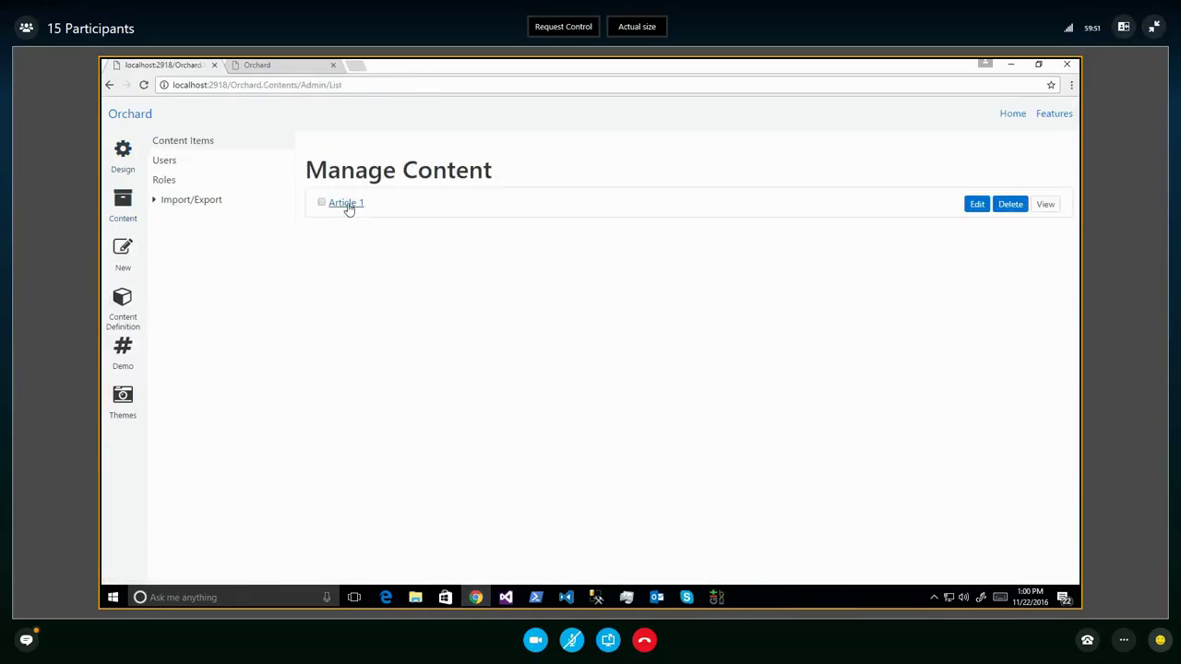
View Article 1 on the public site and reload its page at localhost:2918
{"action": "left_click", "coordinate": [1047, 204]}
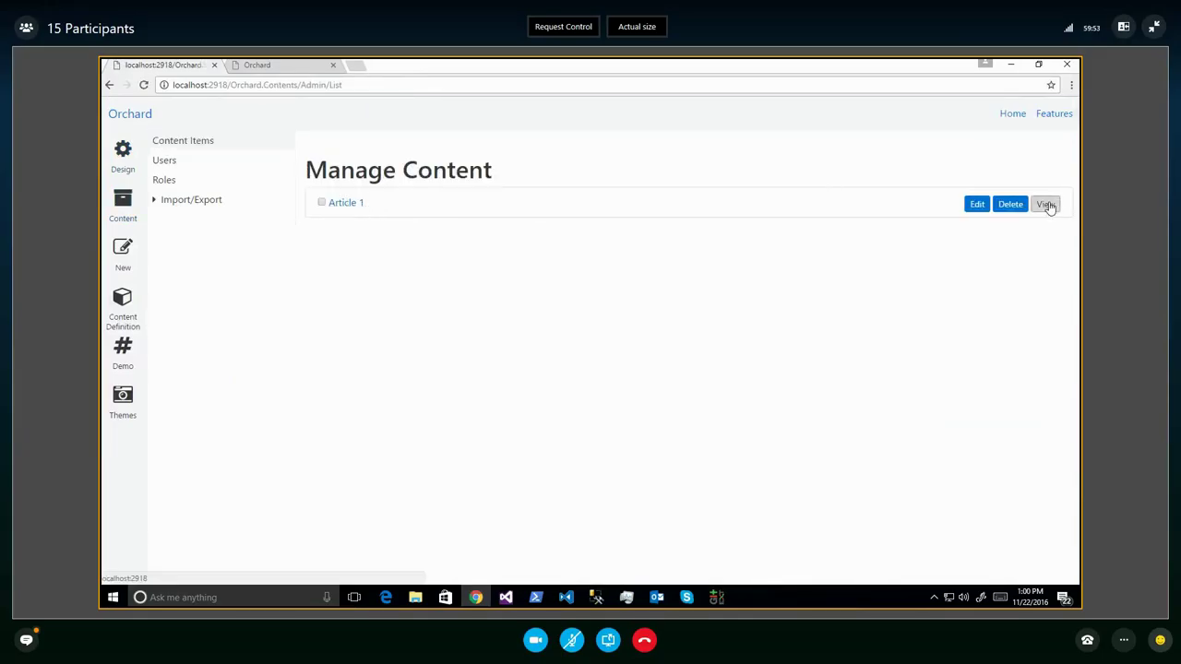
{"action": "key", "text": "ctrl+l"}
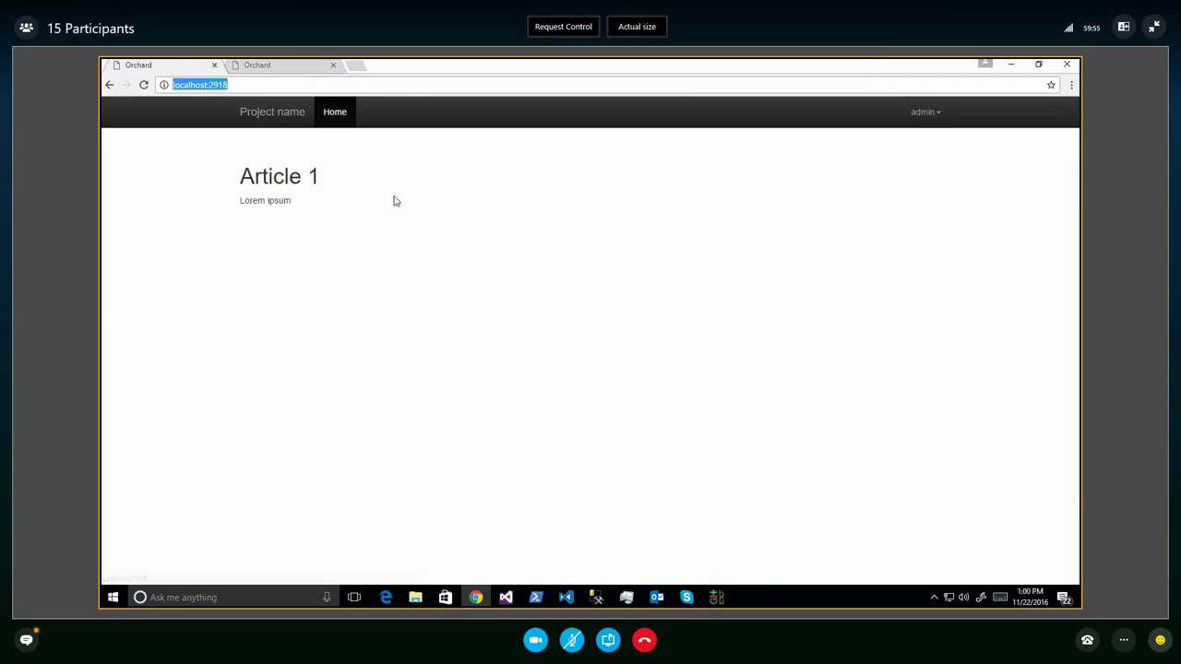
{"action": "key", "text": "Return"}
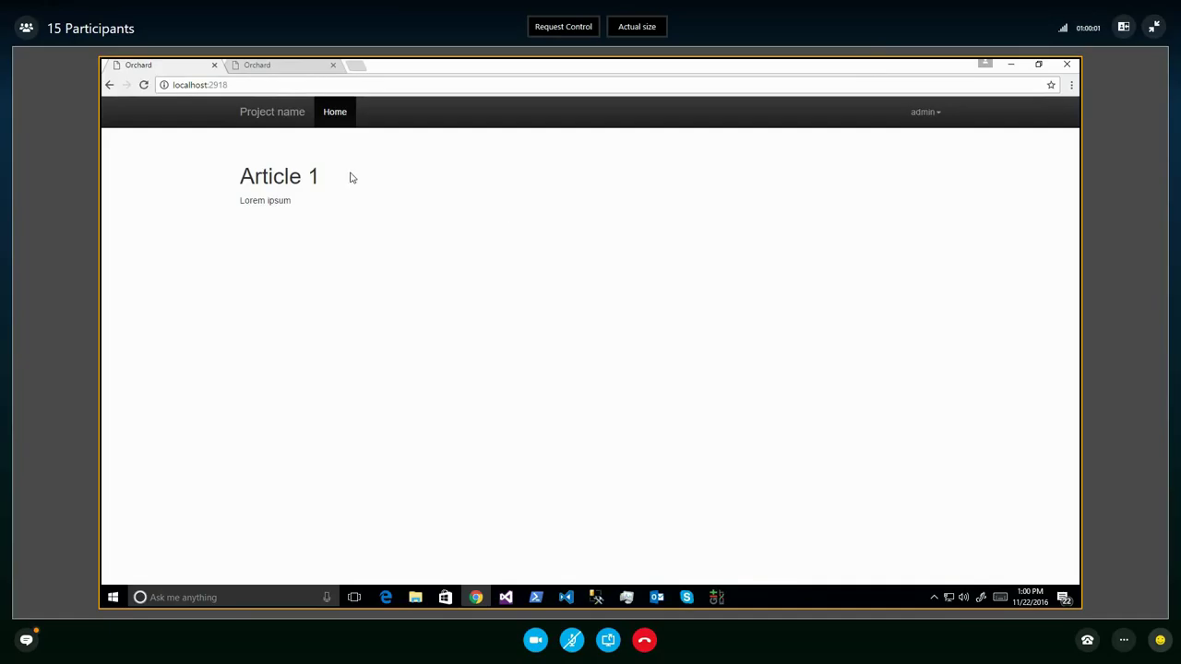
{"action": "mouse_move", "coordinate": [813, 61]}
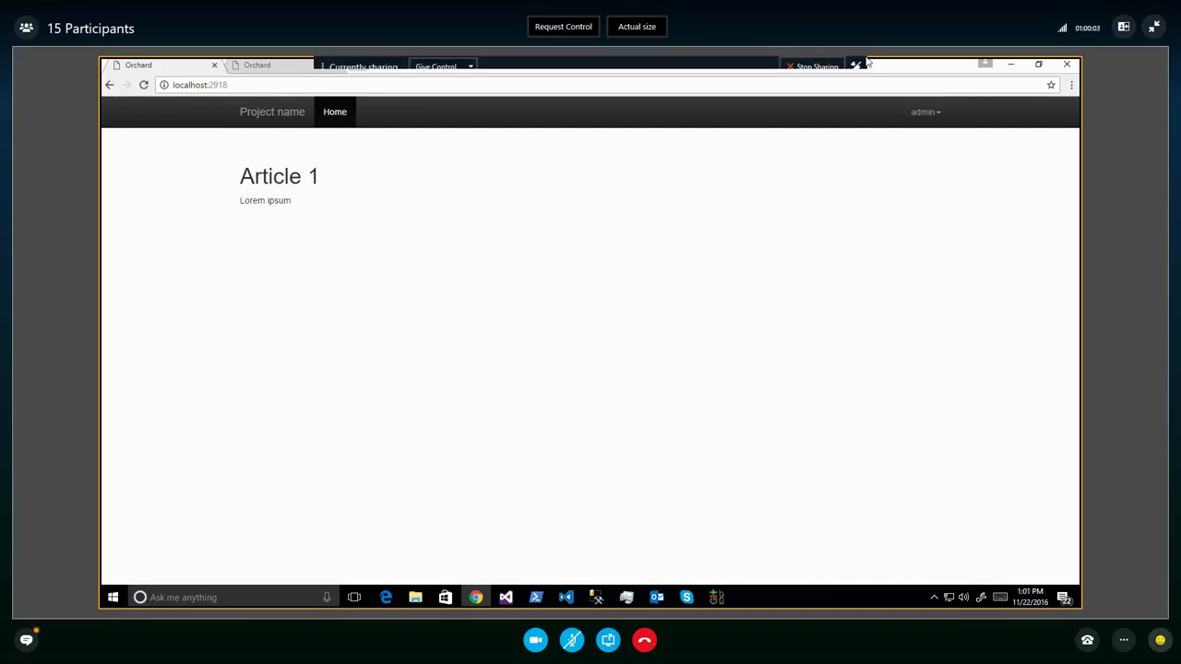